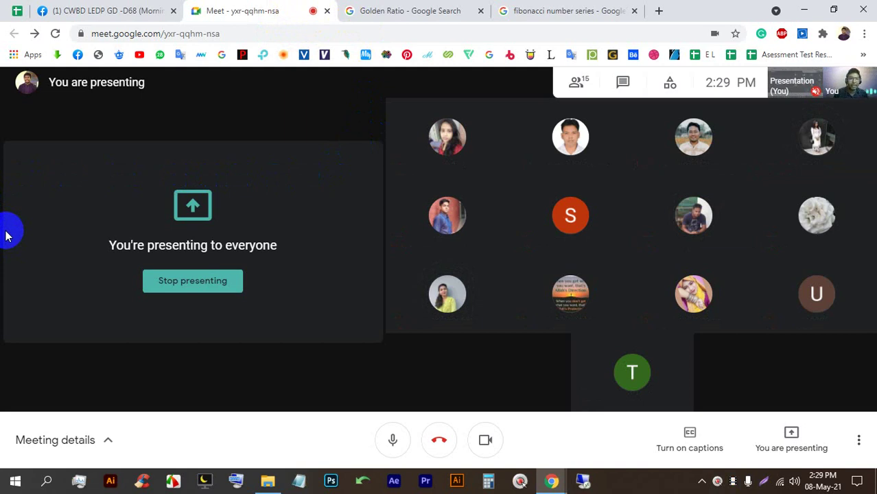
Search Google Images for "Golden Ratio logo" and look over the first results.
click(345, 9)
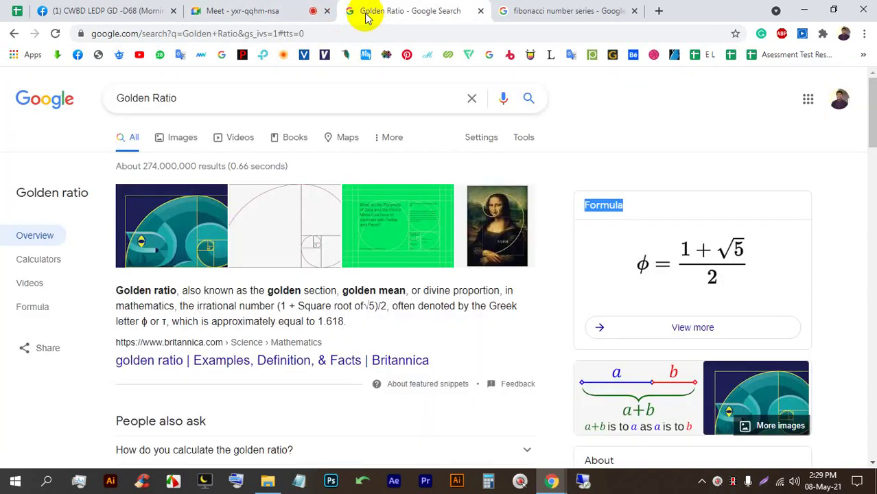
click(219, 92)
text(logo)
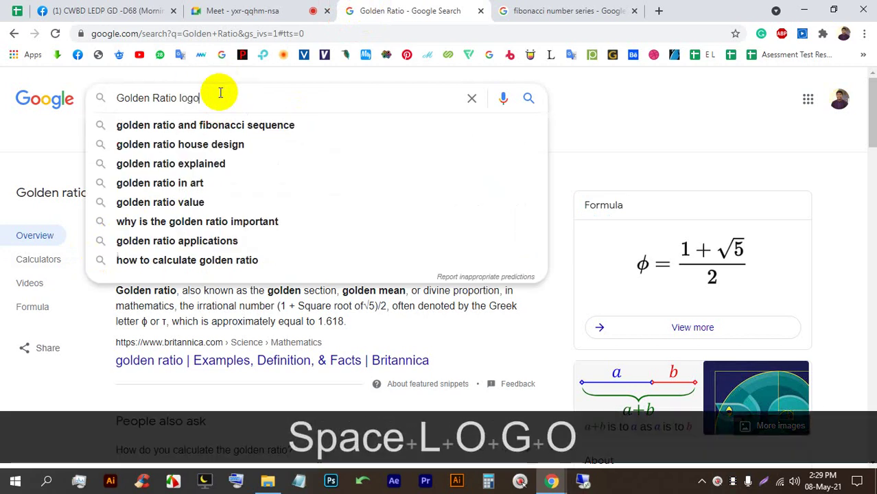
key(Return)
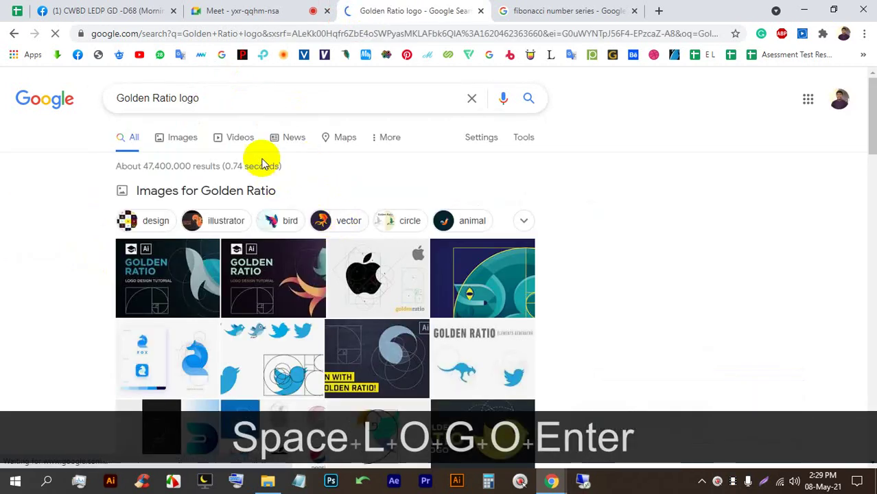
click(184, 137)
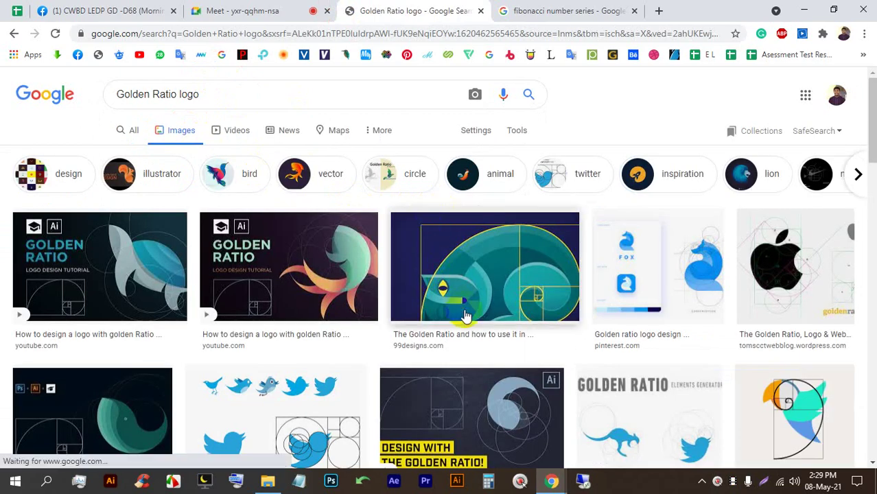
scroll(460, 302, down, 4)
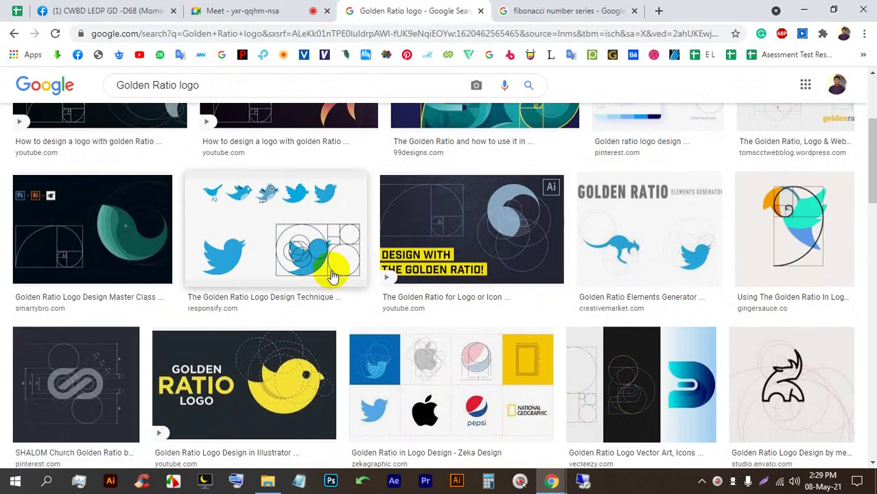
Check the Google Meet call and open the image result showing the Apple logo's golden ratio construction.
click(289, 8)
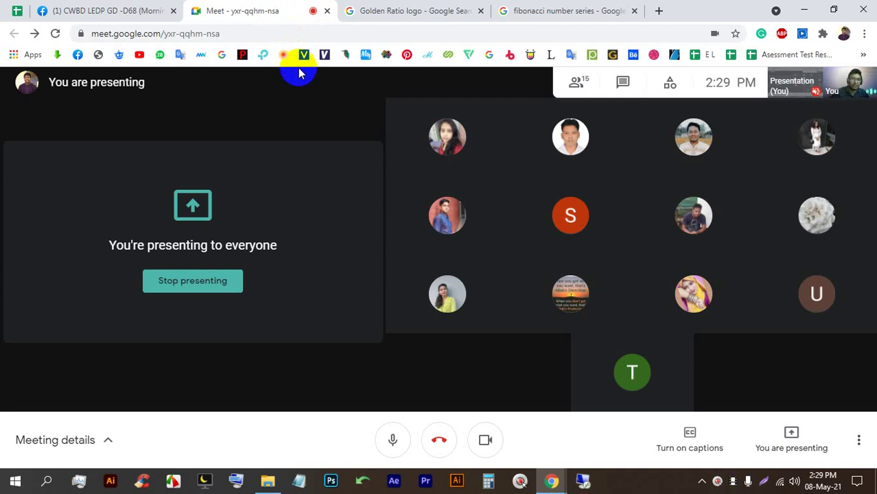
click(400, 10)
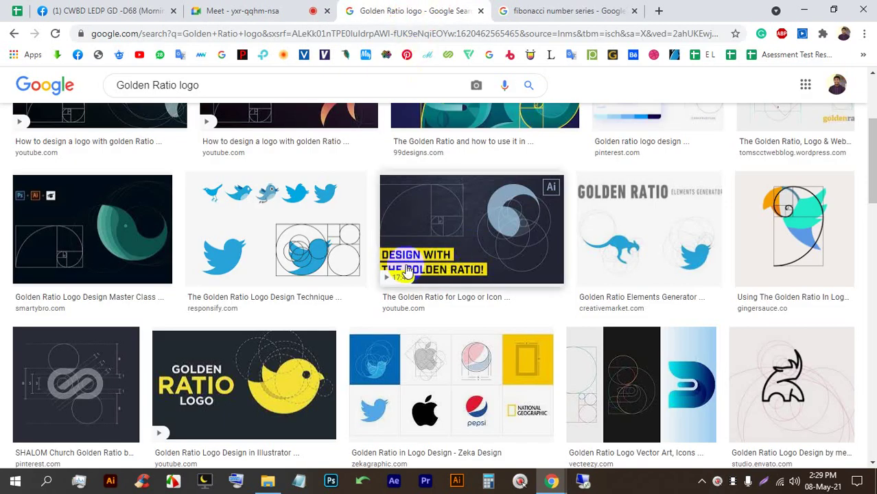
scroll(302, 304, up, 2)
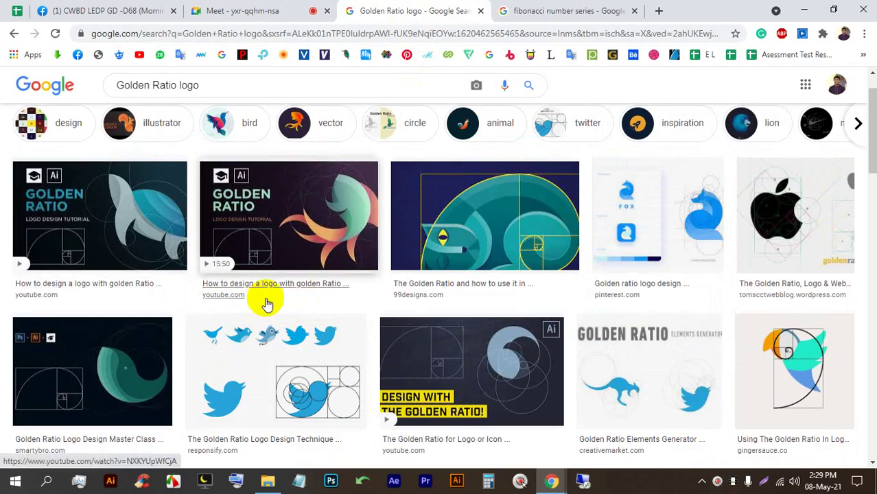
click(799, 230)
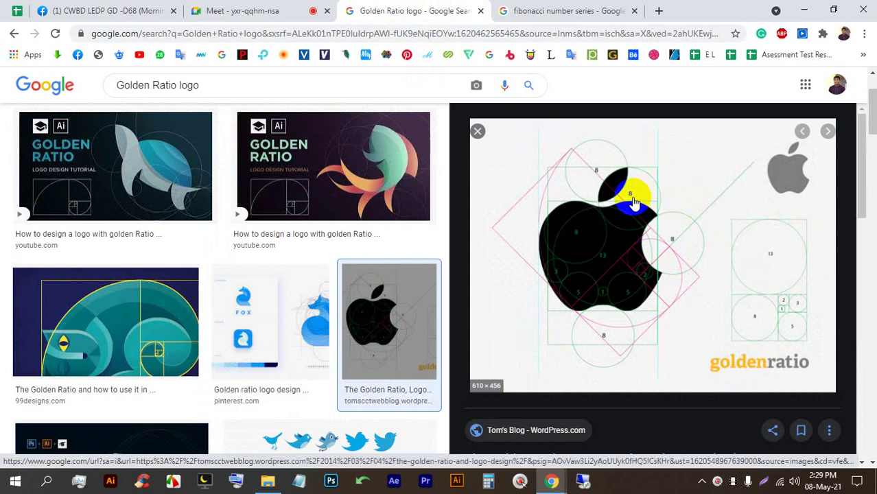
Check the Meet call again and examine the construction circles on the enlarged Apple logo.
click(204, 5)
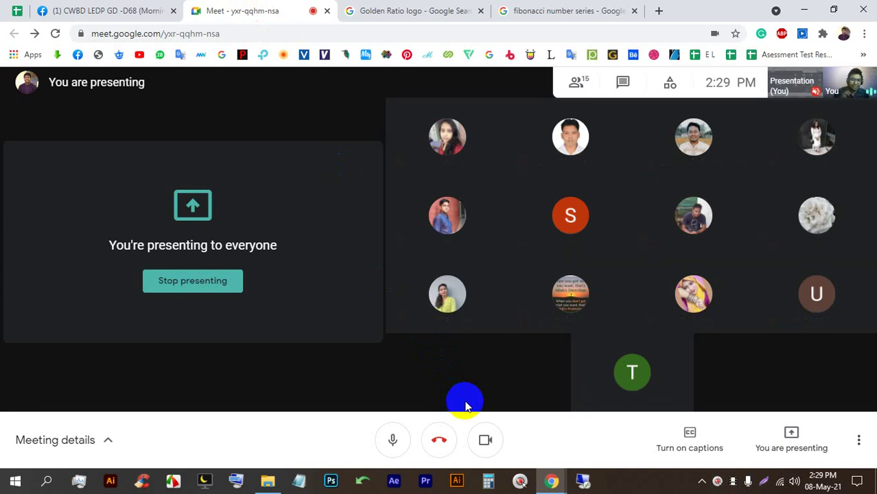
click(431, 10)
click(635, 267)
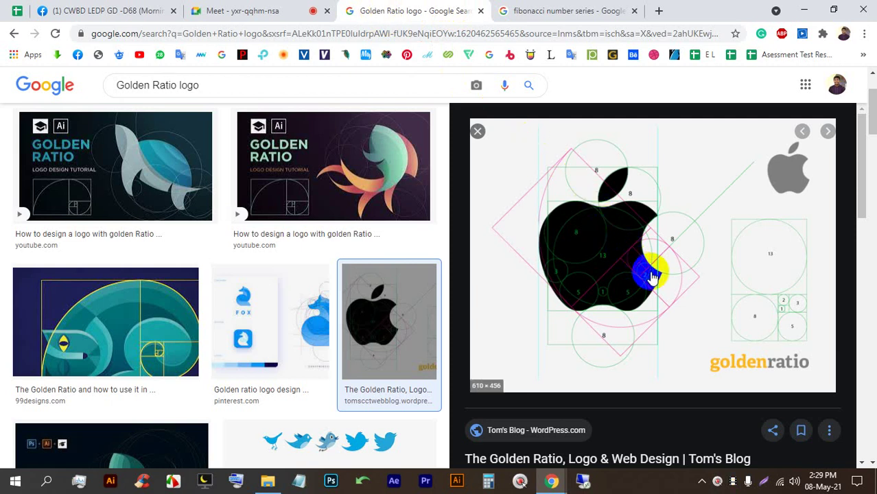
mouse_move(638, 270)
mouse_down()
mouse_move(577, 313)
mouse_move(549, 227)
mouse_up()
click(568, 255)
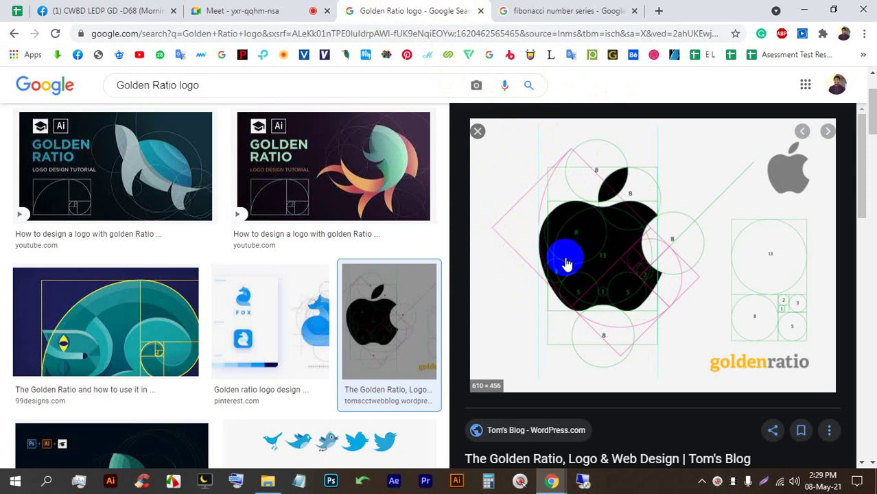
Open the related image that compares the golden ratio constructions of the Twitter, Apple and Pepsi logos.
scroll(647, 252, down, 2)
scroll(648, 253, down, 4)
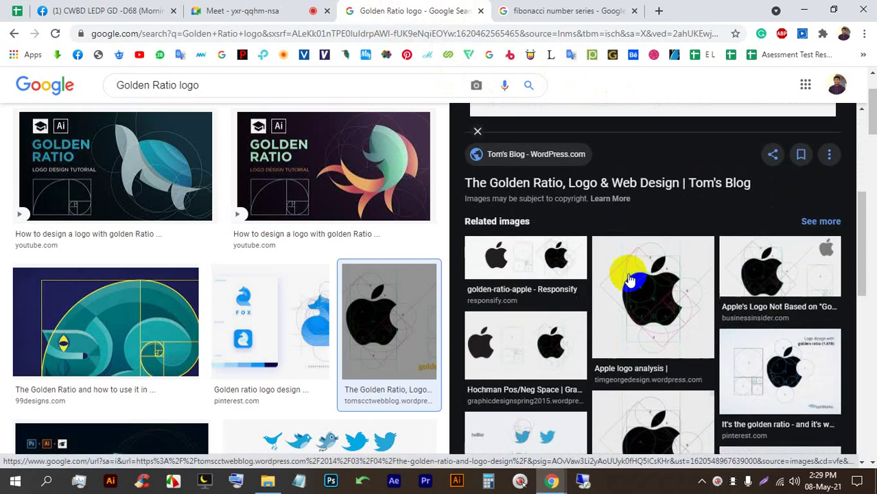
scroll(415, 358, down, 3)
click(557, 324)
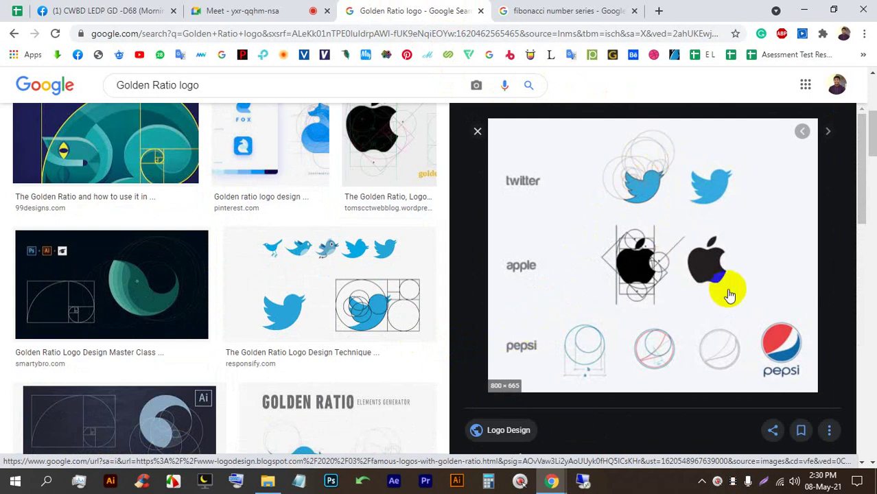
click(670, 129)
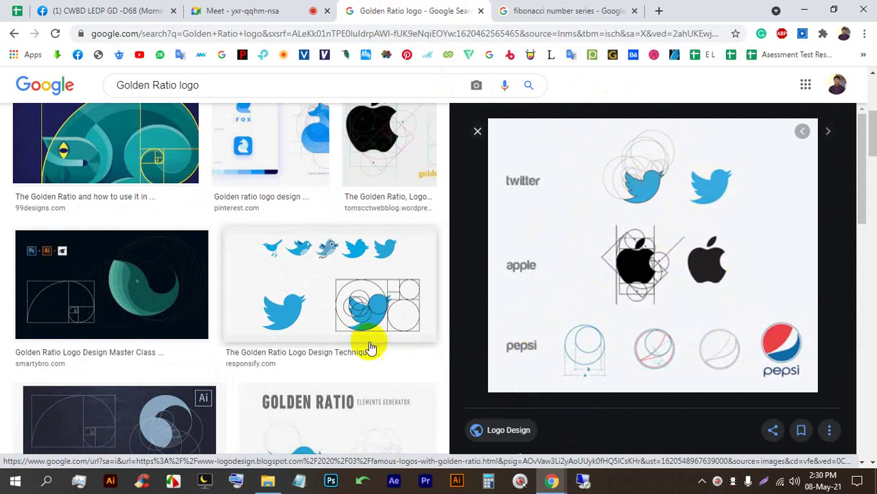
Look through the related images, admit the waiting participant to the Meet call and return to the image results.
scroll(529, 216, down, 4)
scroll(682, 276, down, 2)
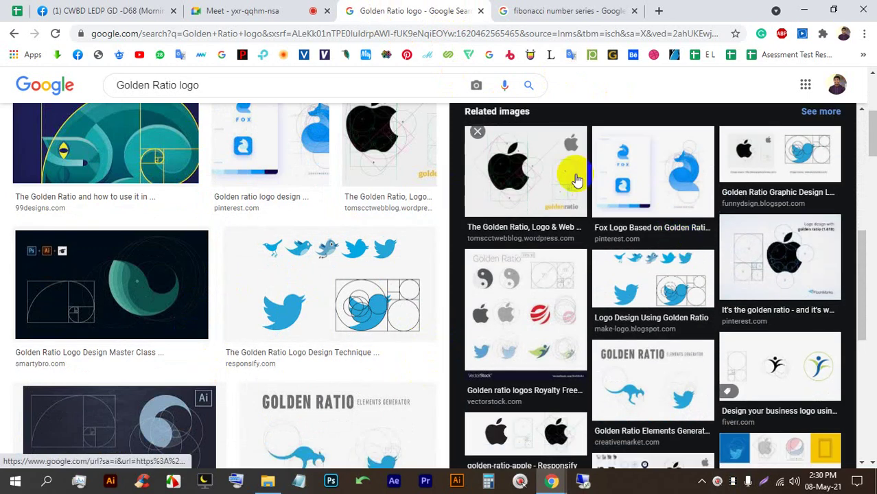
click(245, 10)
click(578, 144)
click(416, 11)
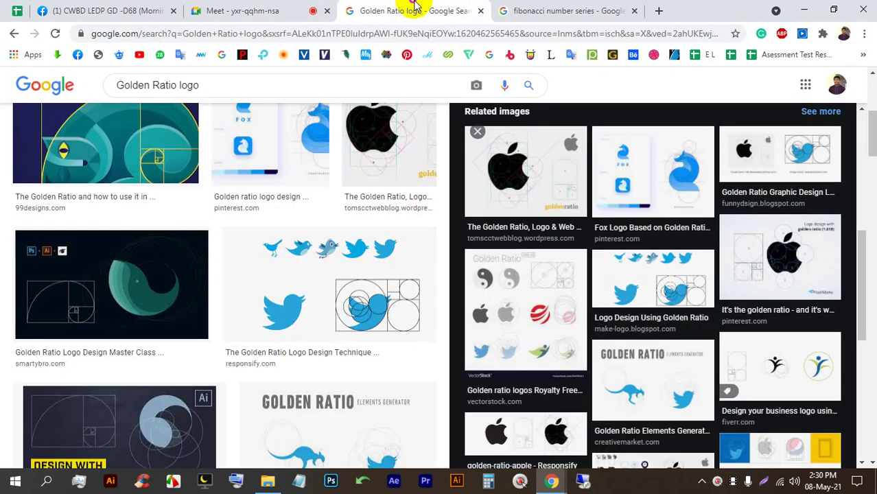
Close the current image preview and open the "Golden Ratio Logo Ideas" result from logo-hunt.blogspot.com.
scroll(664, 276, down, 3)
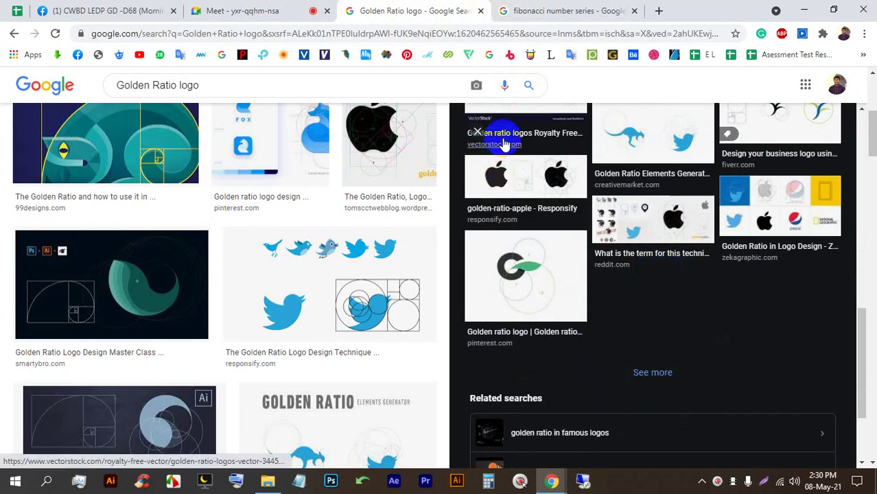
click(479, 131)
scroll(441, 274, down, 4)
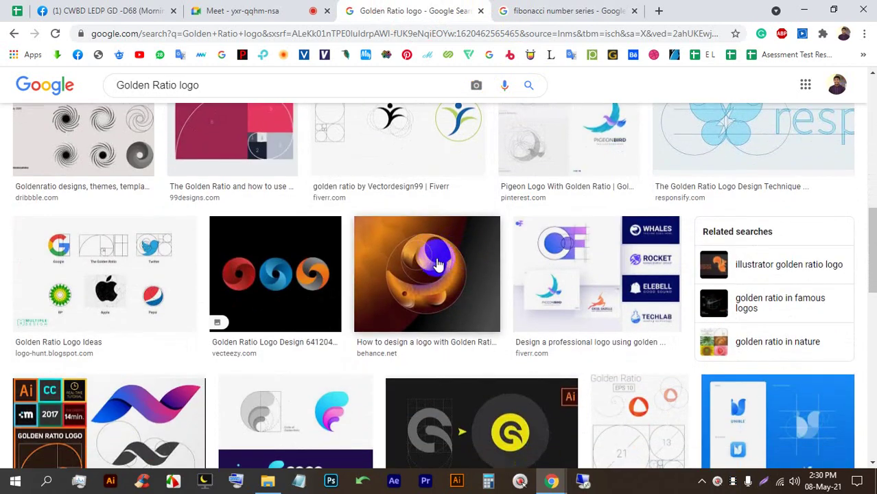
click(147, 264)
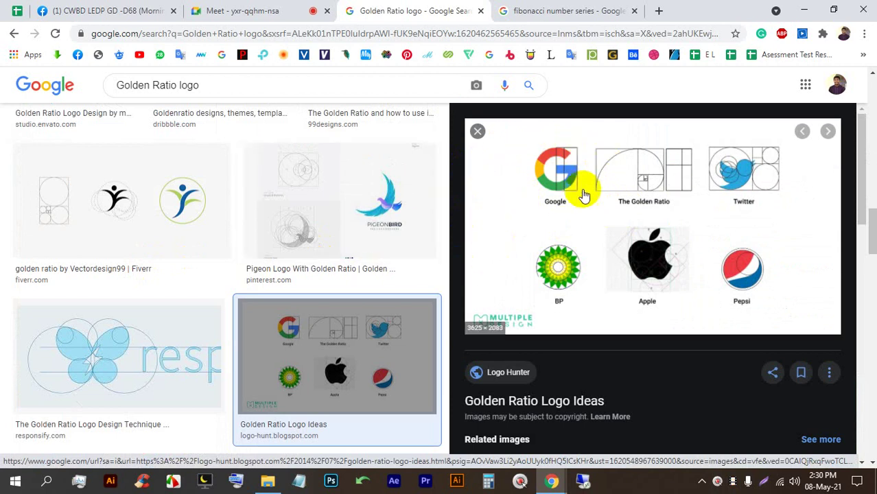
Admit the next person asking to join the Meet call and go back to the Golden Ratio Logo Ideas preview.
click(251, 10)
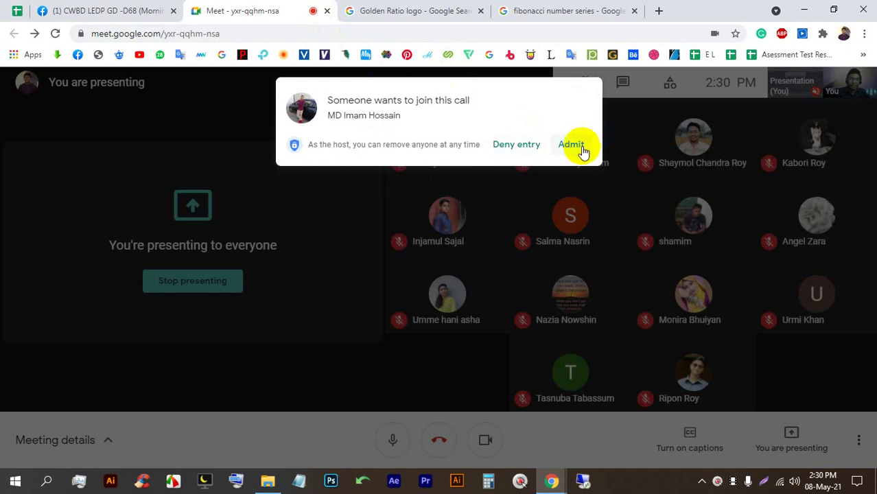
click(580, 148)
click(418, 9)
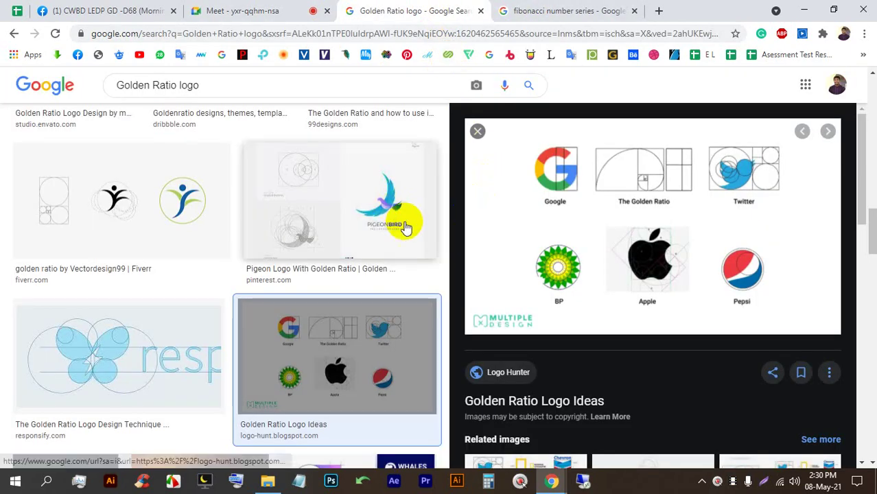
View the related Pinterest infographic with the Apple, National Geographic, Pepsi, BP and Toyota logos, and close its preview.
scroll(490, 239, down, 5)
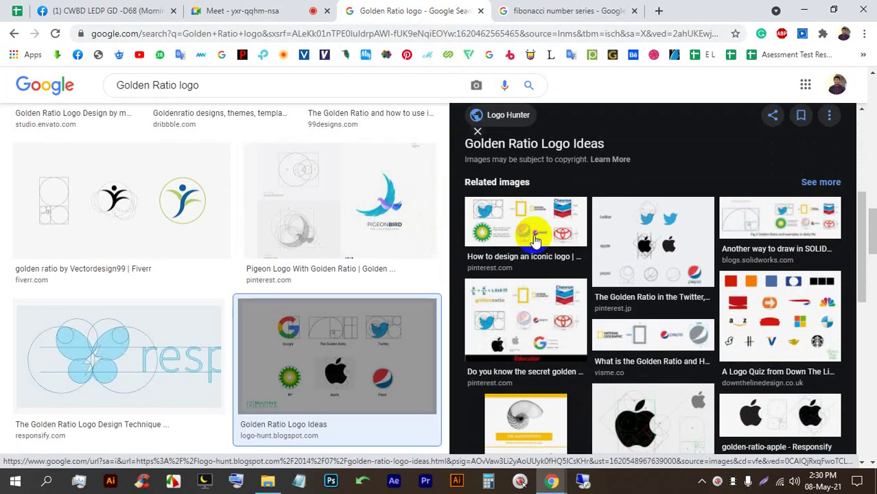
scroll(530, 240, down, 4)
scroll(530, 238, down, 3)
click(529, 231)
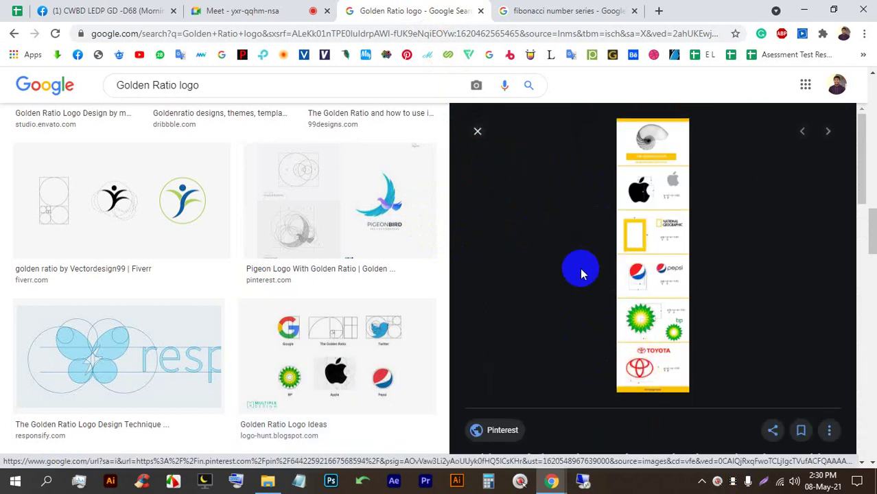
click(477, 131)
Browse further down the golden ratio logo image results for more brand logo examples.
scroll(499, 283, down, 8)
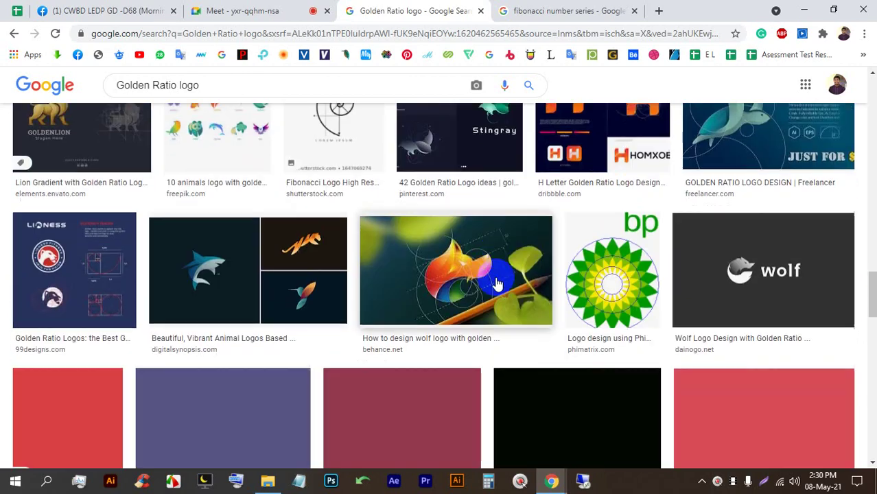
scroll(405, 260, up, 5)
scroll(264, 254, down, 10)
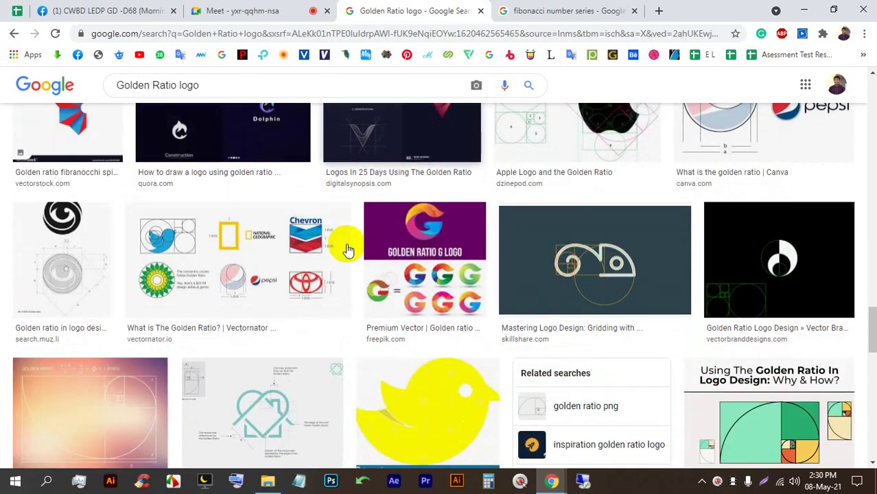
scroll(330, 247, down, 5)
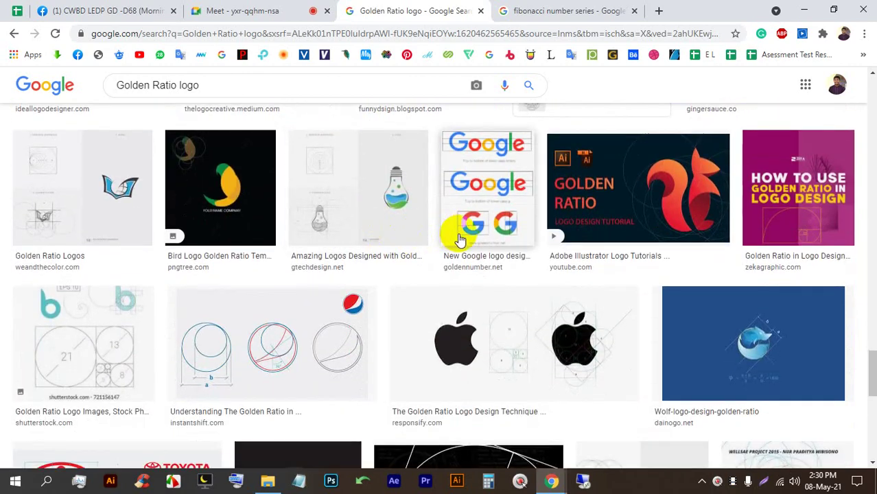
scroll(324, 247, down, 7)
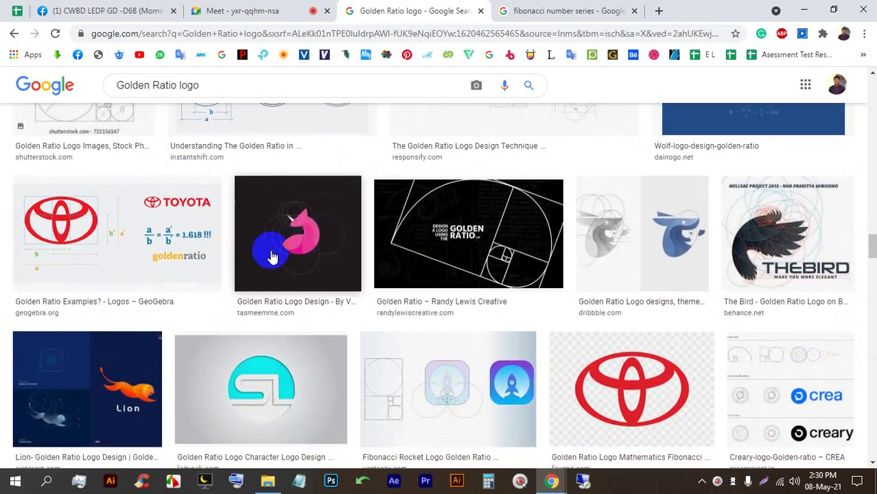
scroll(538, 250, down, 4)
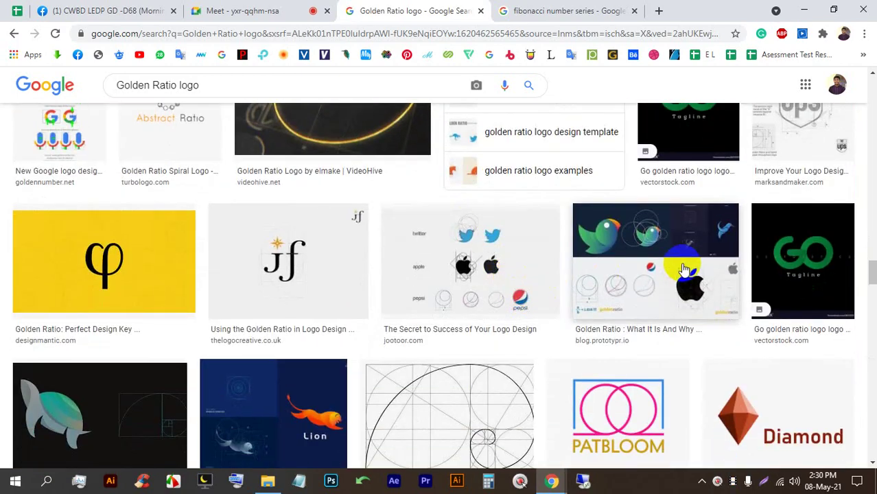
Preview the Prototypr image "Golden Ratio : What It Is And Why" and examine its related images and further results.
click(676, 266)
scroll(597, 280, down, 3)
scroll(268, 284, down, 8)
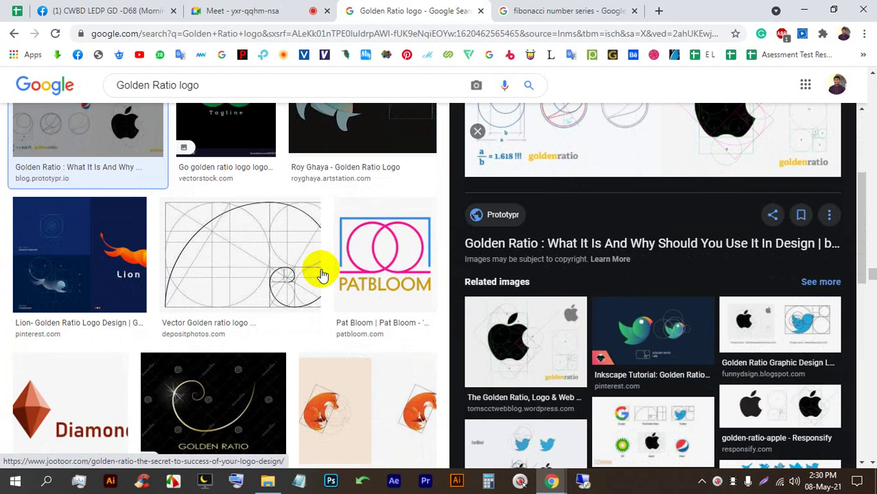
scroll(388, 278, down, 15)
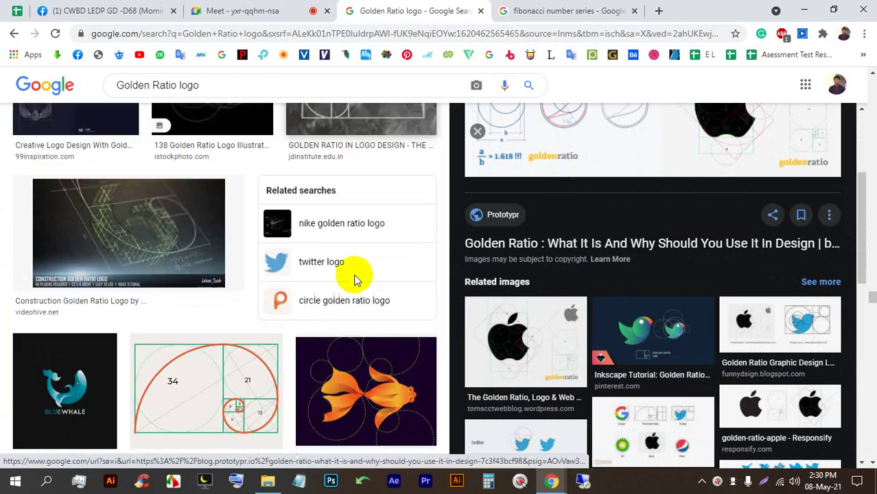
scroll(352, 273, down, 4)
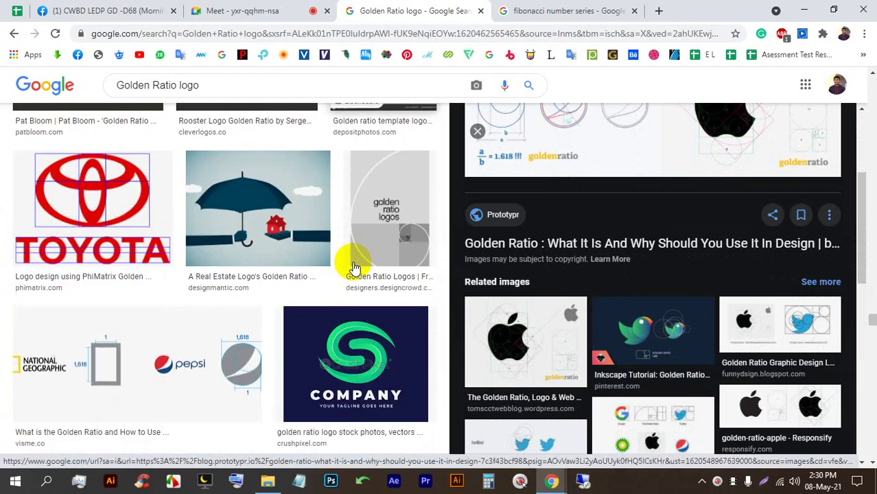
scroll(539, 290, down, 5)
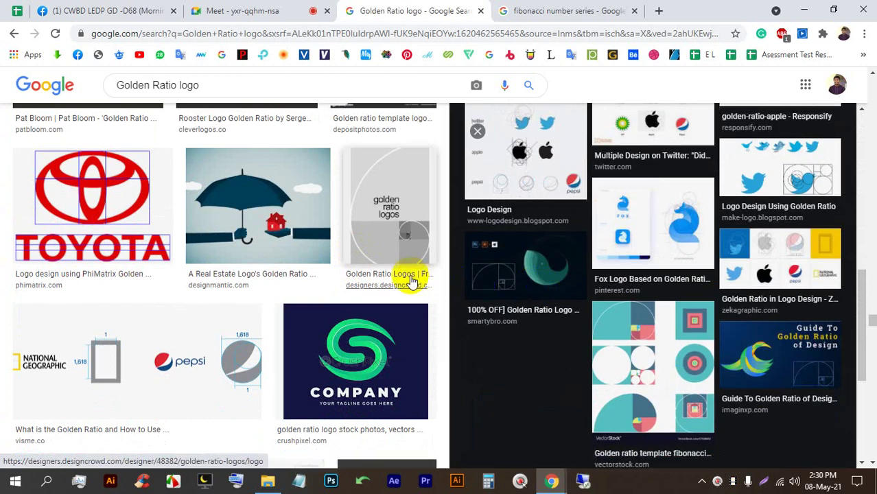
Preview the Toyota logo analysed with PhiMatrix golden ratio lines and look at the results below it.
click(90, 194)
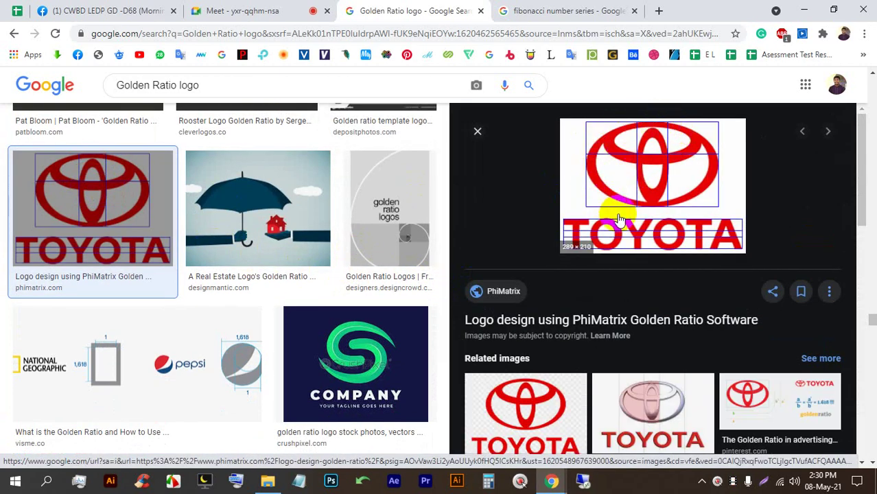
scroll(235, 239, down, 3)
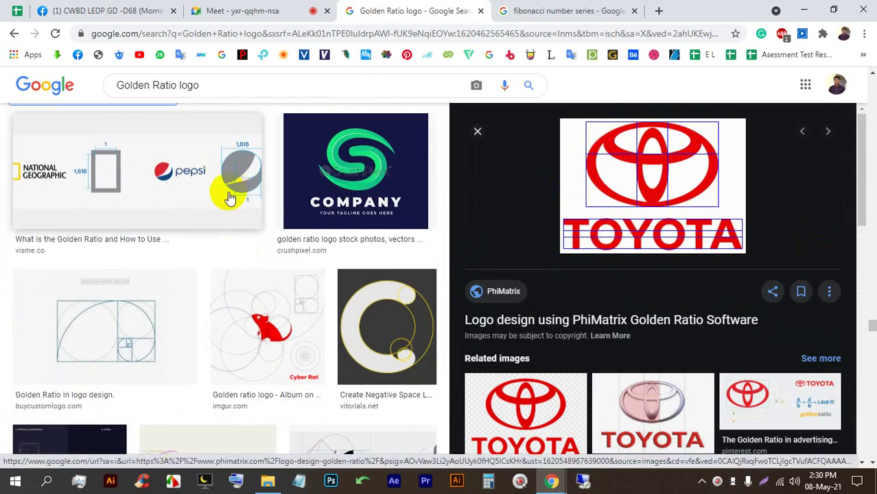
Preview the Cyber Rat golden ratio logo from Imgur, and reopen the preview of the PhiMatrix Toyota logo.
click(255, 300)
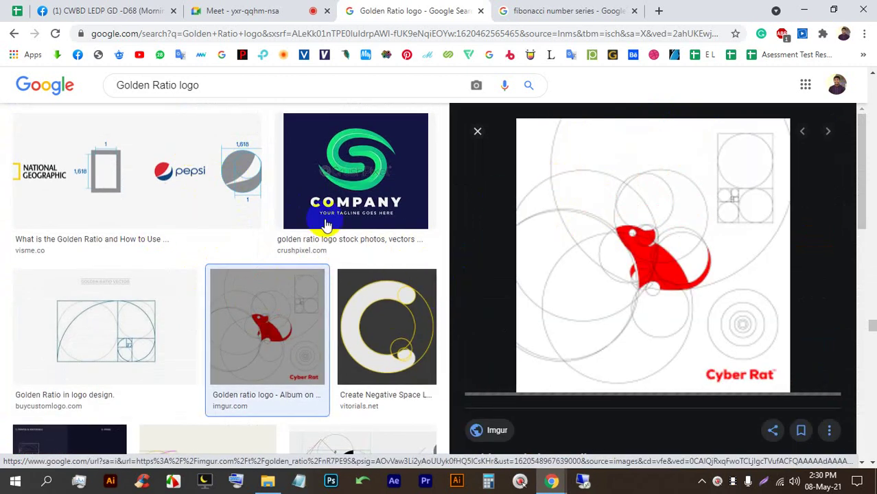
scroll(327, 227, up, 3)
click(143, 251)
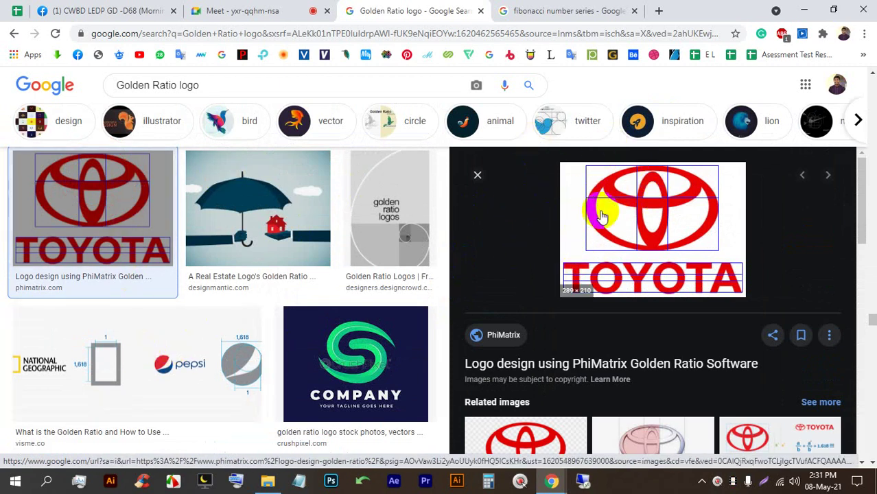
Check the participants in the Google Meet call and return to the golden ratio logo image results.
click(239, 10)
mouse_move(421, 149)
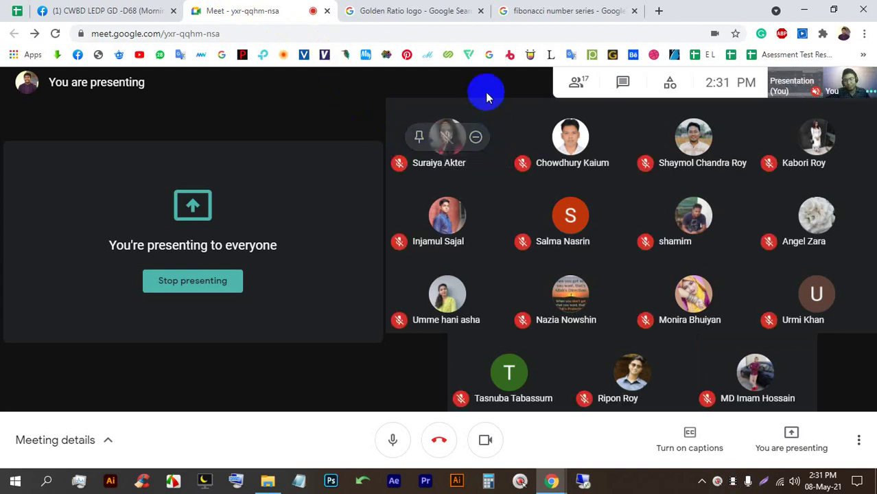
click(456, 8)
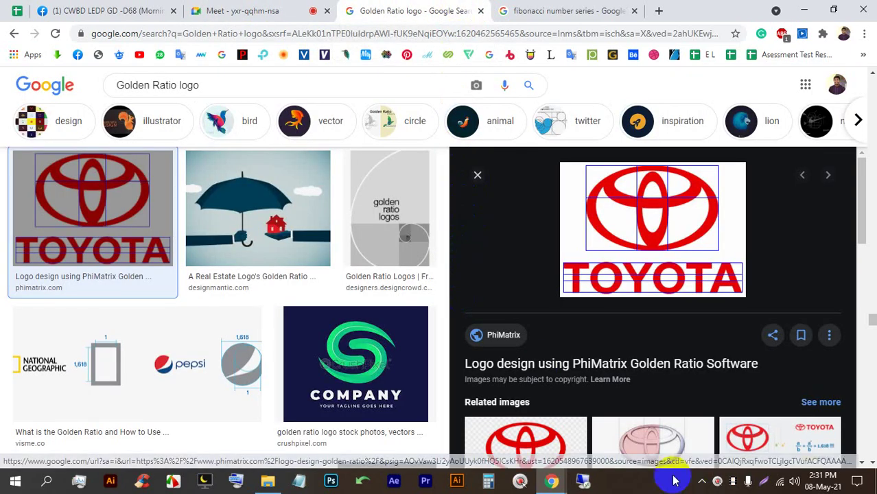
Preview the AWOYO Holdings logo from Freelancer and browse further down the image results.
scroll(601, 334, down, 5)
scroll(602, 334, down, 3)
scroll(274, 307, down, 5)
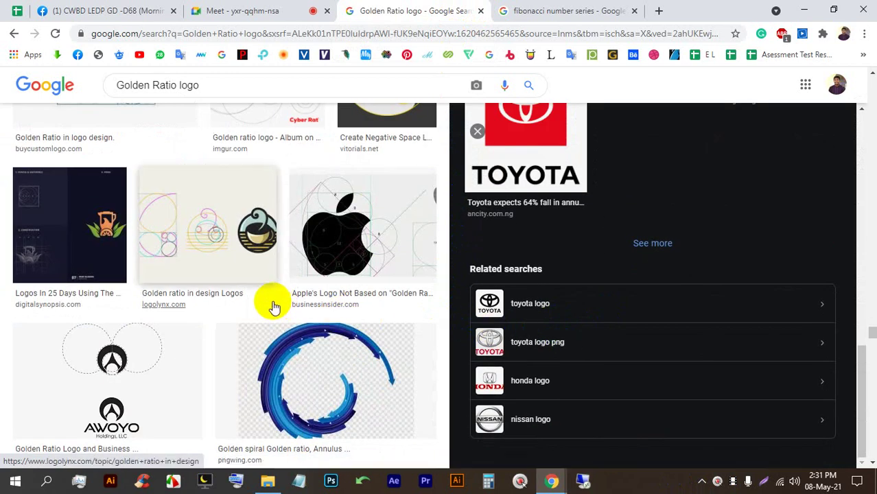
click(112, 364)
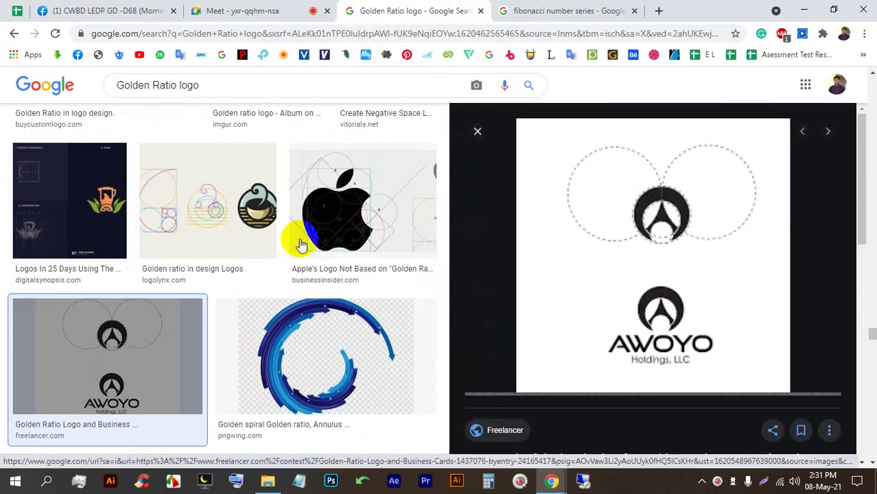
scroll(198, 242, down, 5)
scroll(162, 262, down, 5)
Check the Meet call, glance at the Fibonacci number series results, and return to the golden ratio logo images.
click(229, 10)
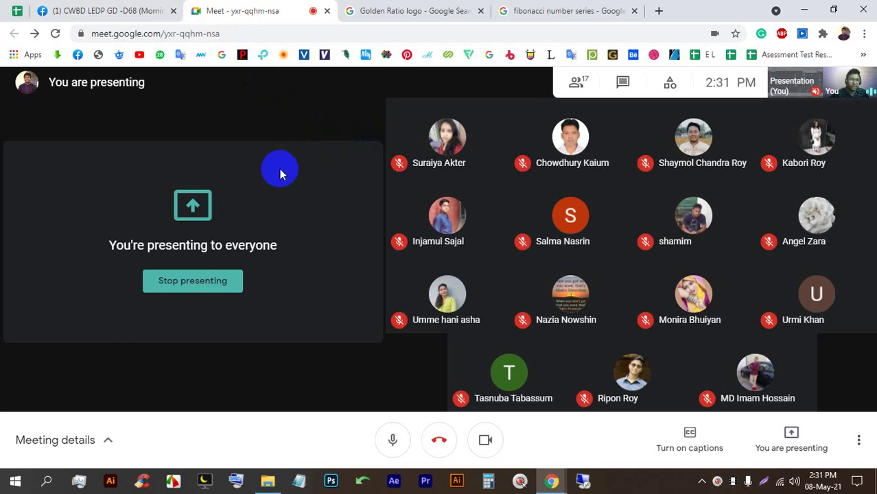
click(519, 8)
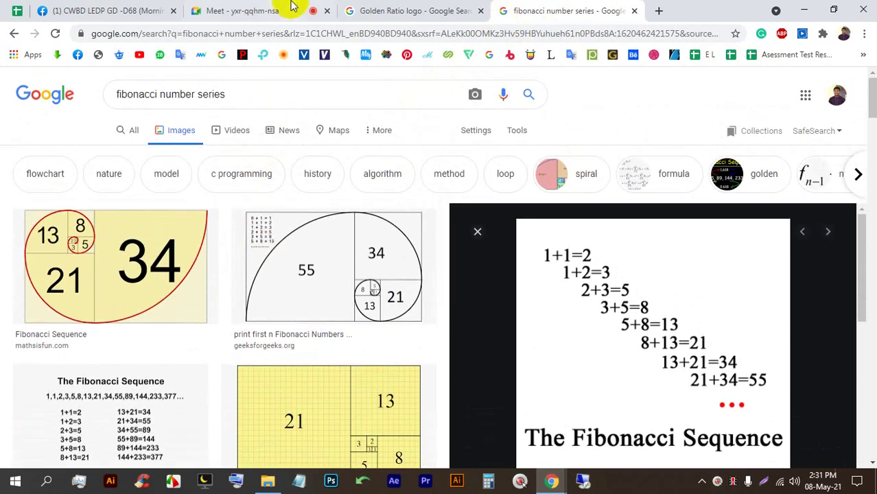
click(364, 10)
click(195, 10)
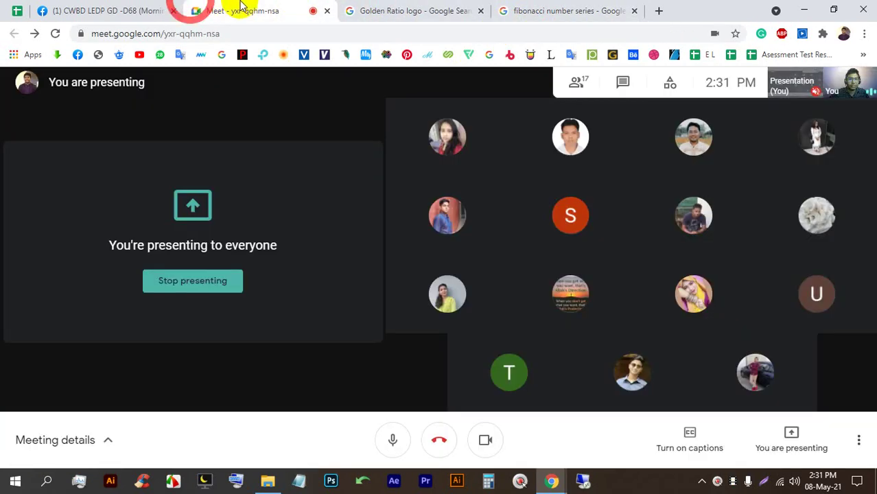
click(358, 8)
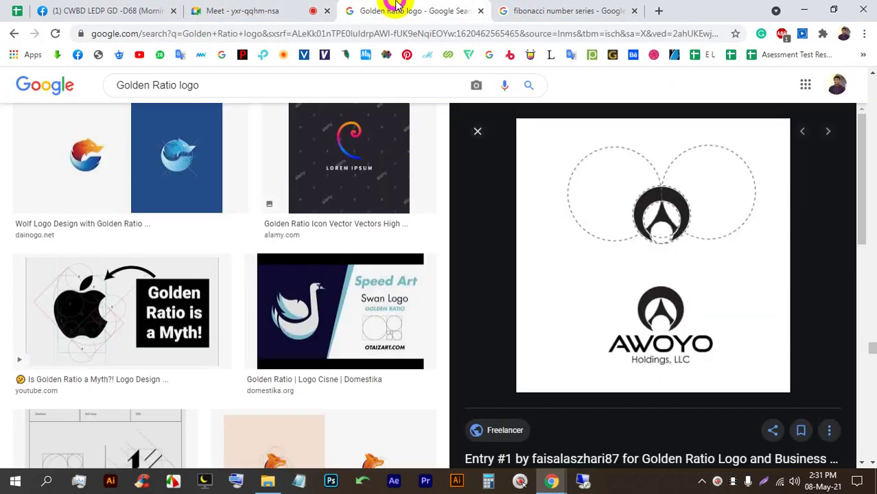
Browse more golden ratio logo images, admit the waiting participant to the Meet call, and return to the image results.
scroll(231, 167, down, 10)
scroll(168, 149, down, 5)
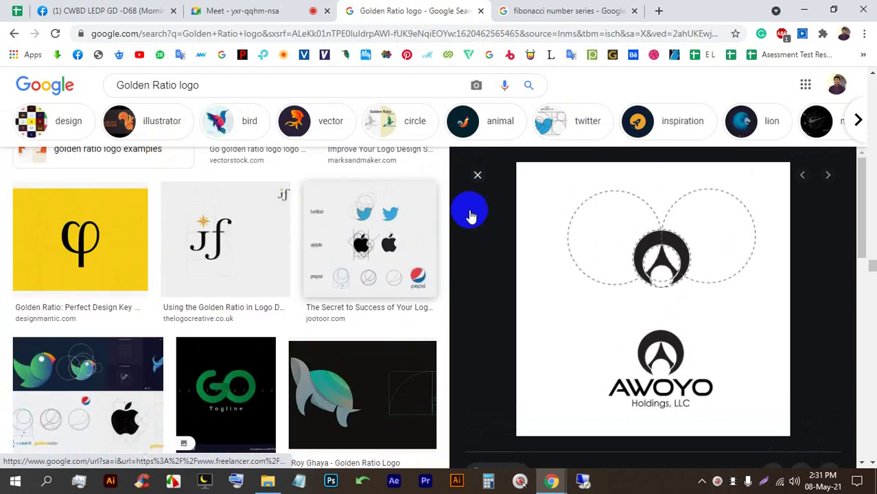
drag(872, 259, 817, 78)
click(233, 8)
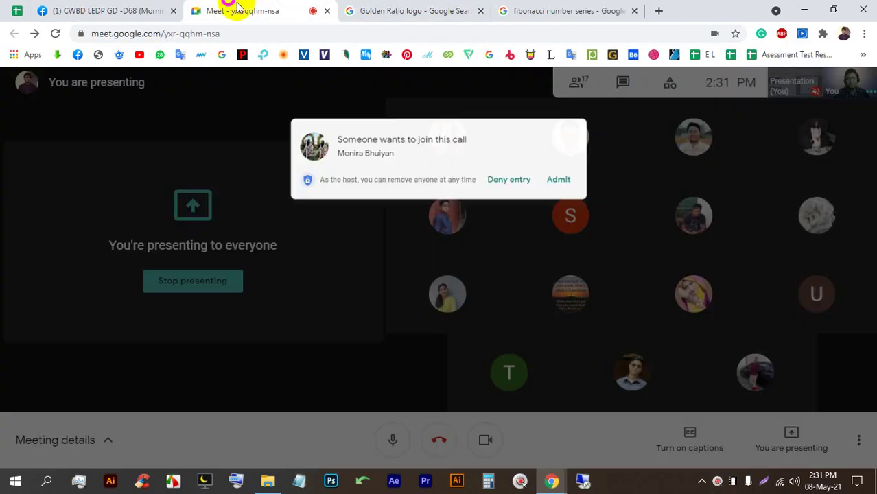
click(404, 9)
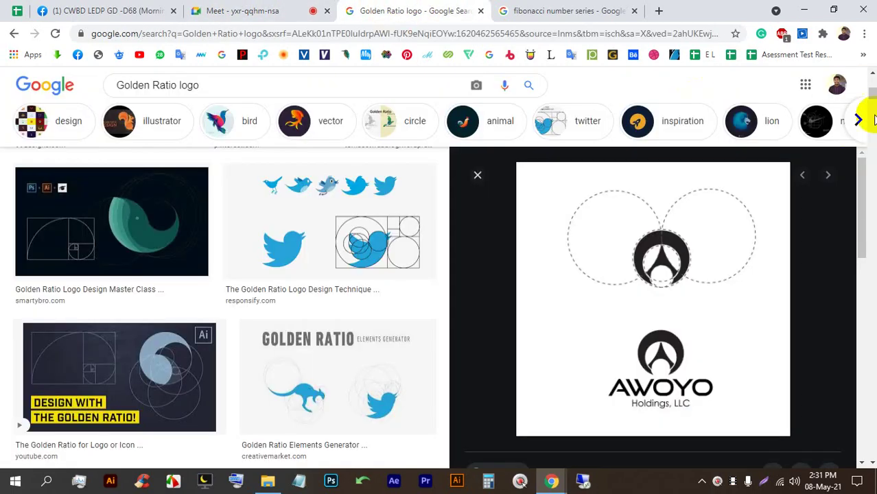
Remove "logo" from the search query and switch from image results to all web results.
scroll(872, 92, up, 5)
drag(225, 98, 173, 94)
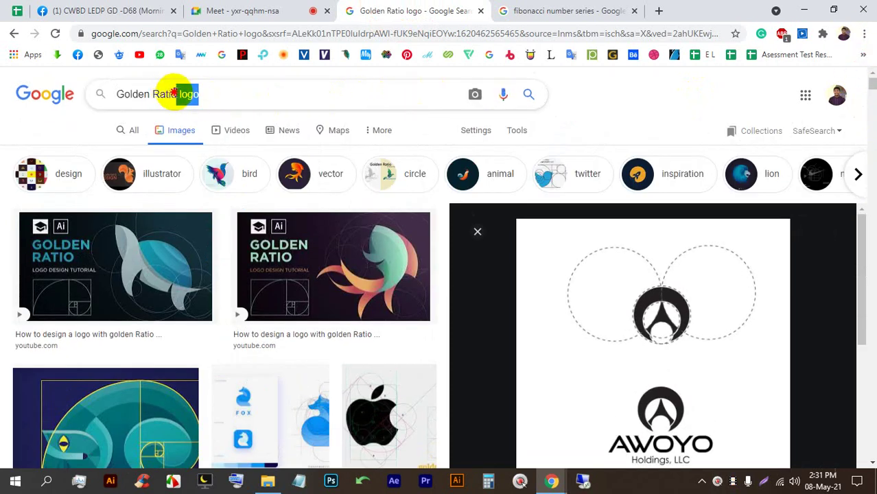
key(BackSpace)
click(134, 128)
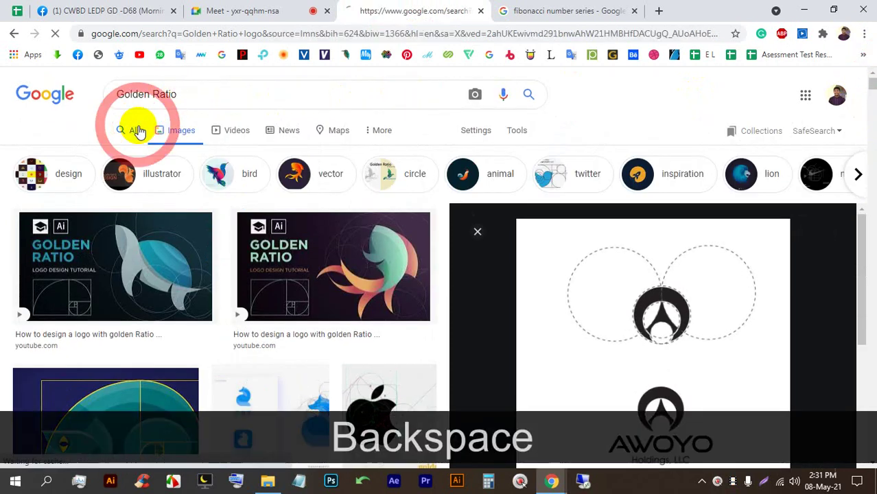
Check the Meet call for participant activity and return to the Golden Ratio logo web results.
click(239, 8)
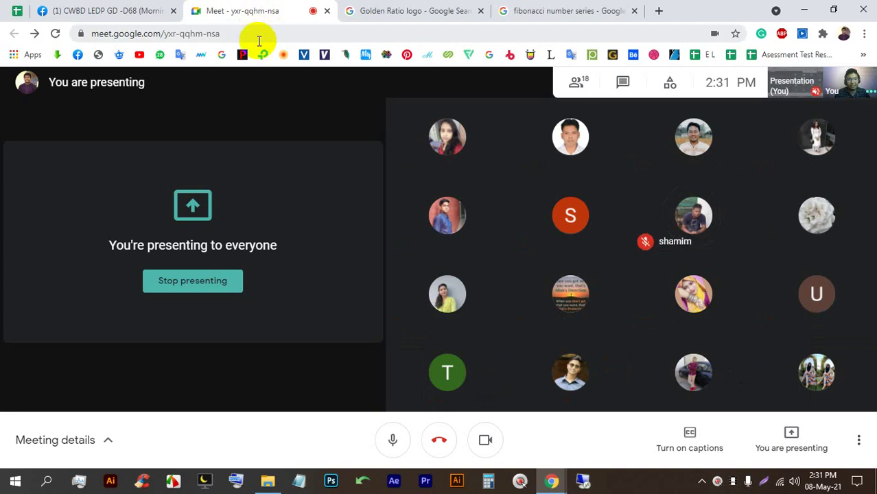
click(407, 8)
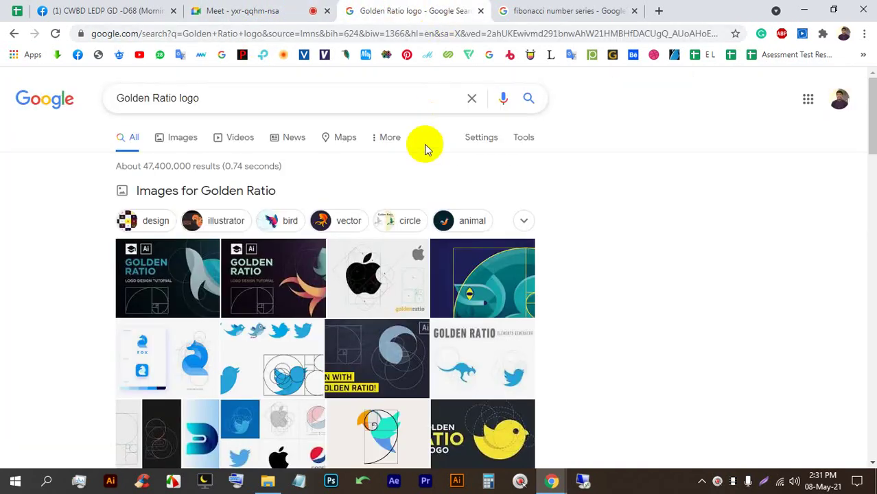
click(254, 7)
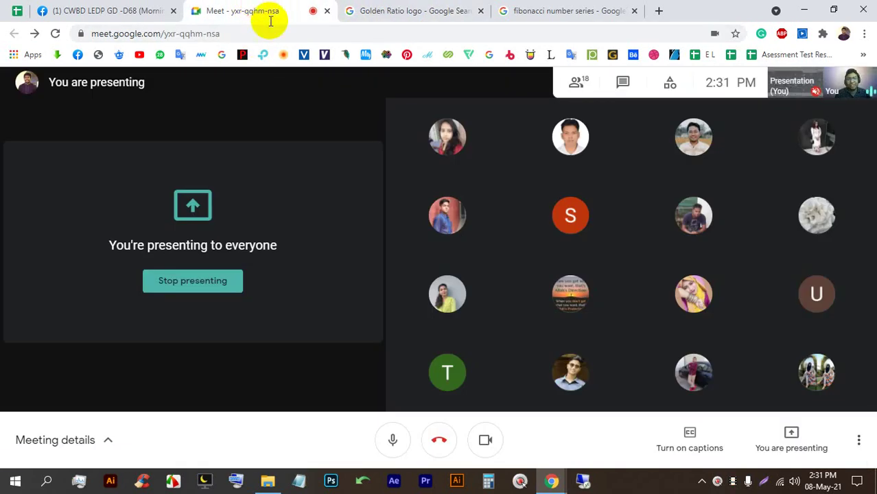
click(414, 8)
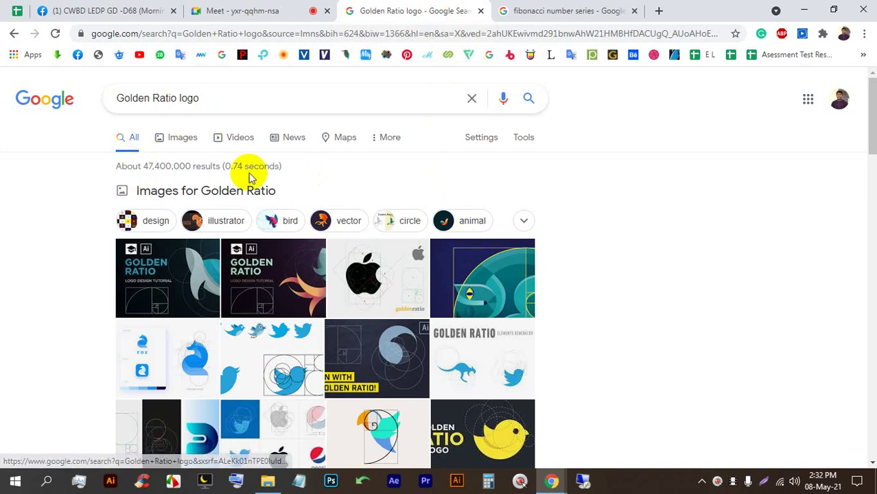
Look through the Golden Ratio logo web results, including the People also ask questions, articles and related searches.
scroll(249, 177, down, 15)
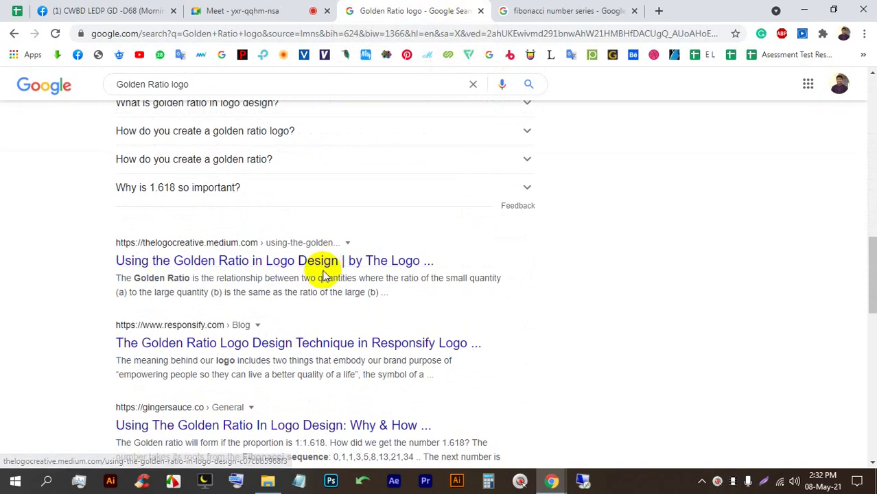
scroll(309, 309, up, 2)
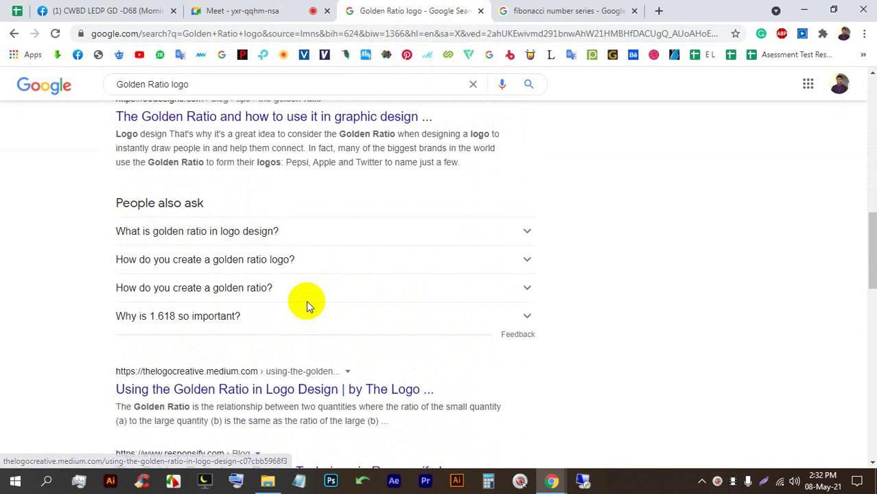
scroll(307, 303, up, 1)
scroll(313, 290, down, 5)
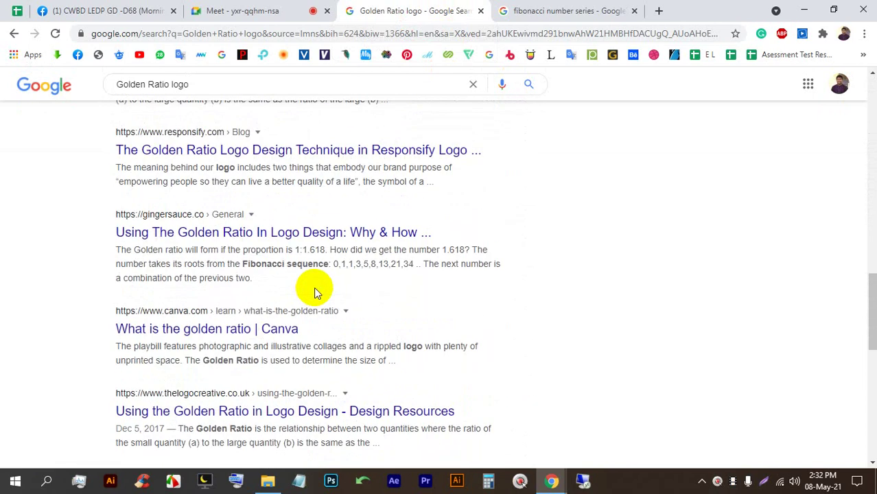
scroll(314, 288, down, 2)
scroll(317, 300, down, 3)
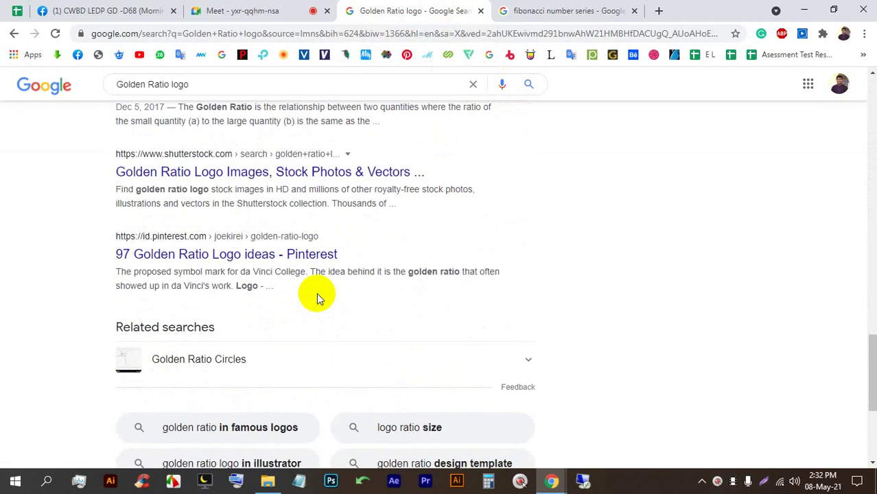
scroll(317, 299, down, 3)
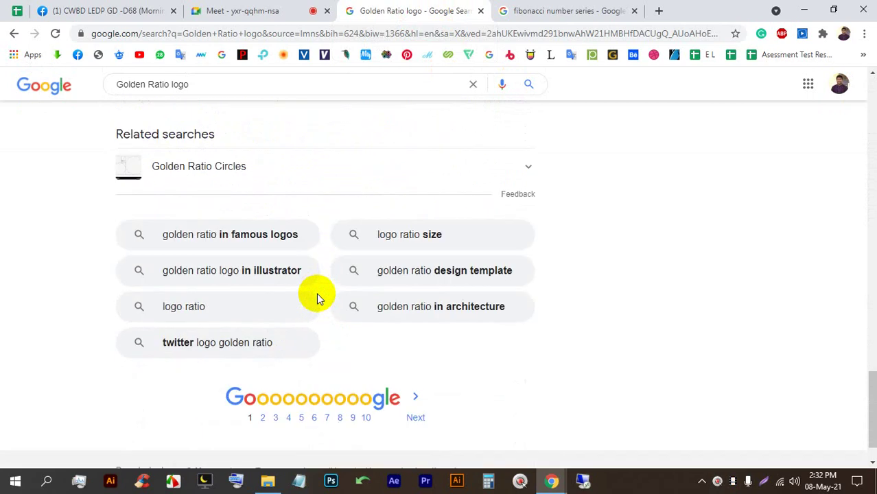
Check the participant grid in the Meet call and switch back to the Golden Ratio logo search.
click(251, 10)
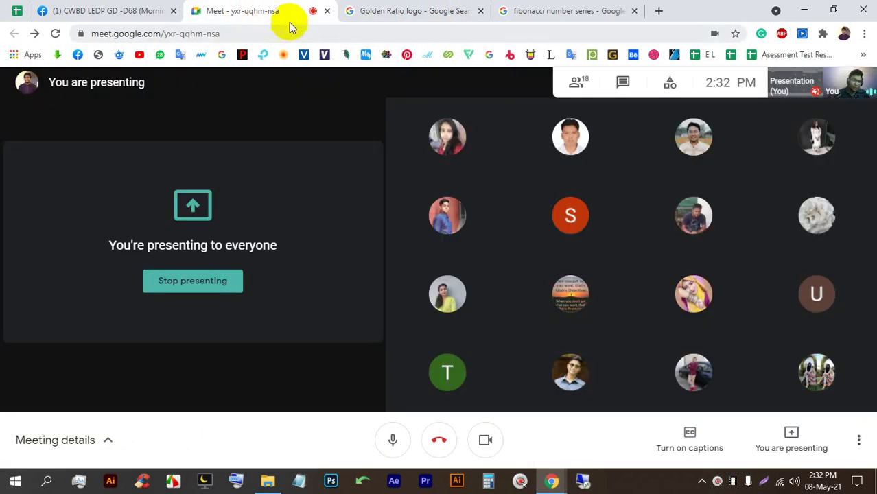
click(235, 152)
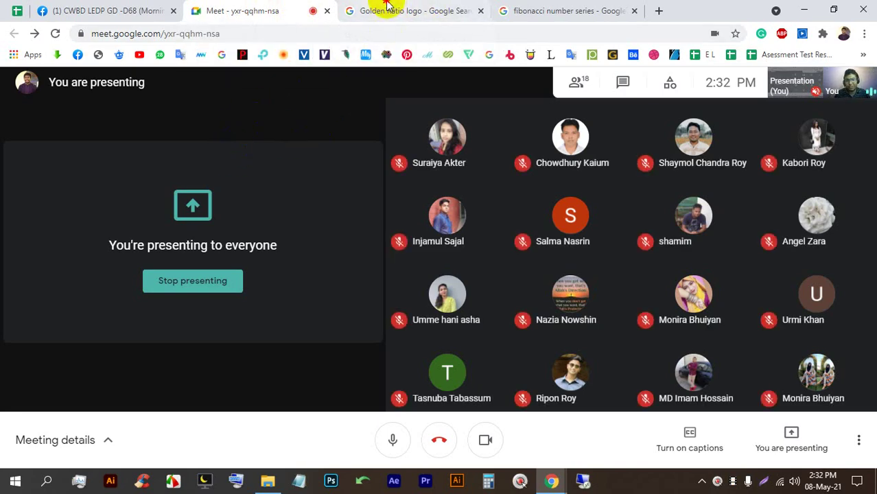
click(386, 5)
Change the search query to "Golden Ratio man" and show its image results.
scroll(319, 213, up, 6)
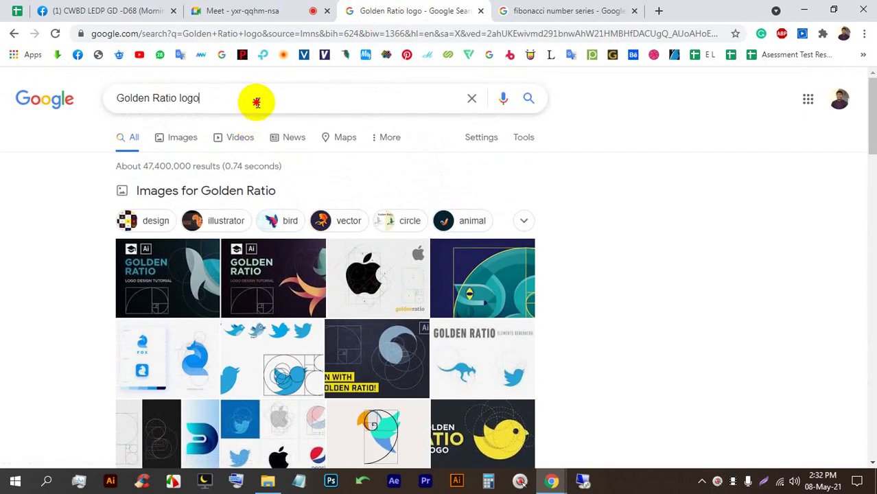
click(256, 102)
key(BackSpace)
key(BackSpace)
key(BackSpace)
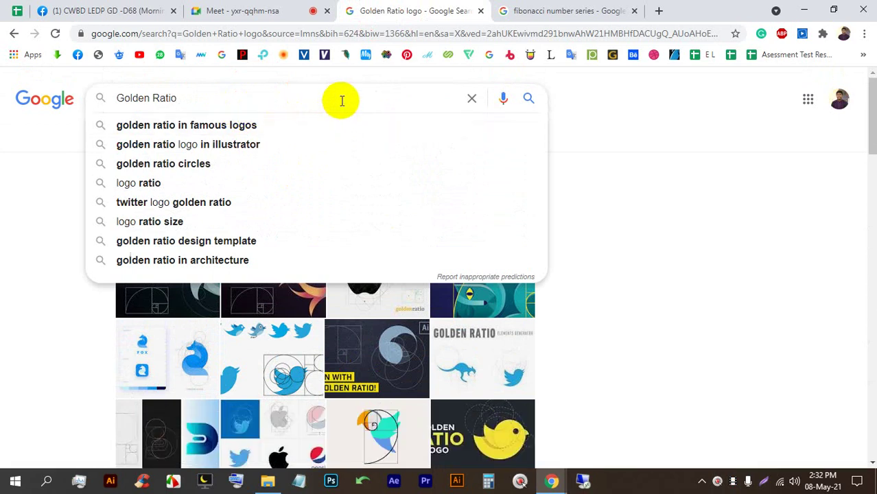
text(man)
key(Return)
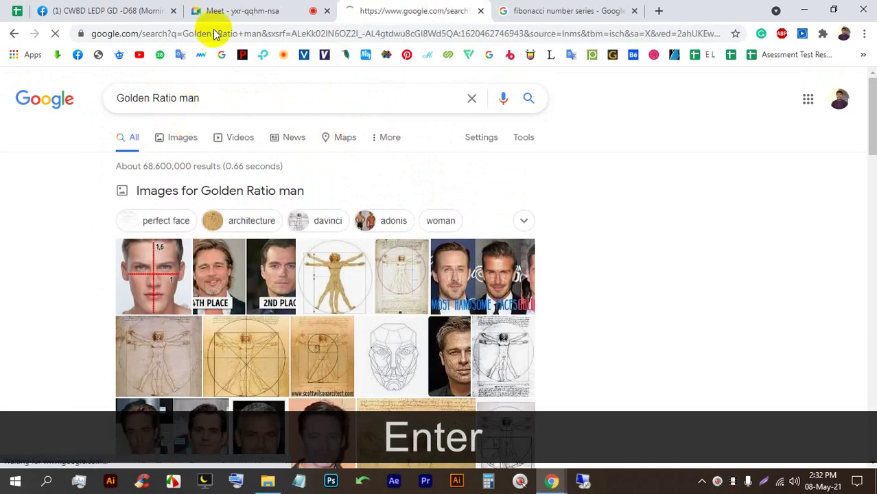
Check the Meet call, return to the Golden Ratio man images, and browse the Vitruvian Man and face proportion examples.
click(255, 10)
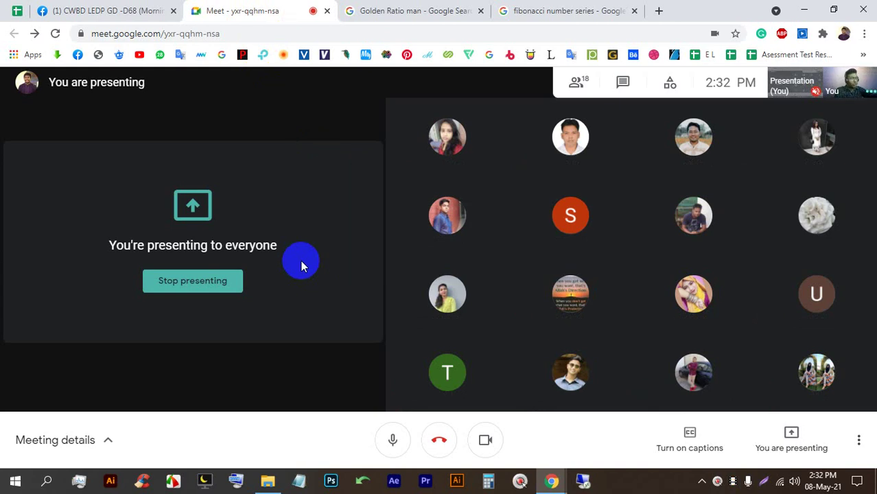
click(412, 11)
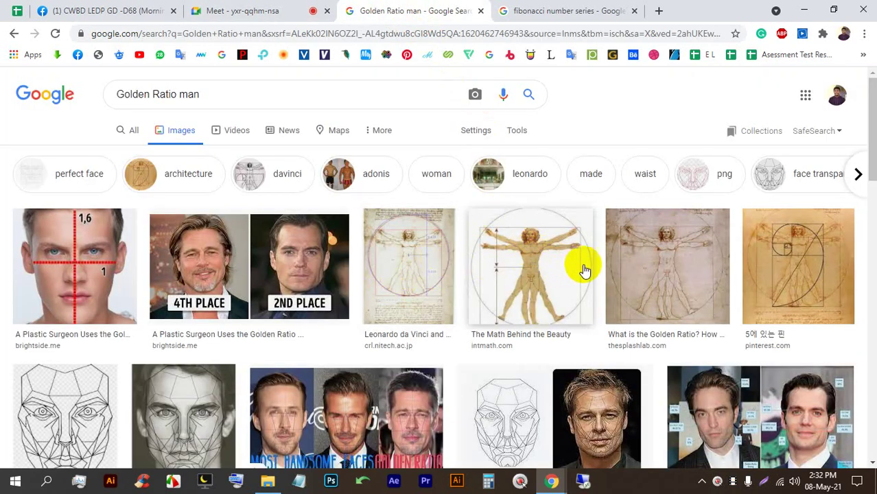
scroll(466, 280, down, 2)
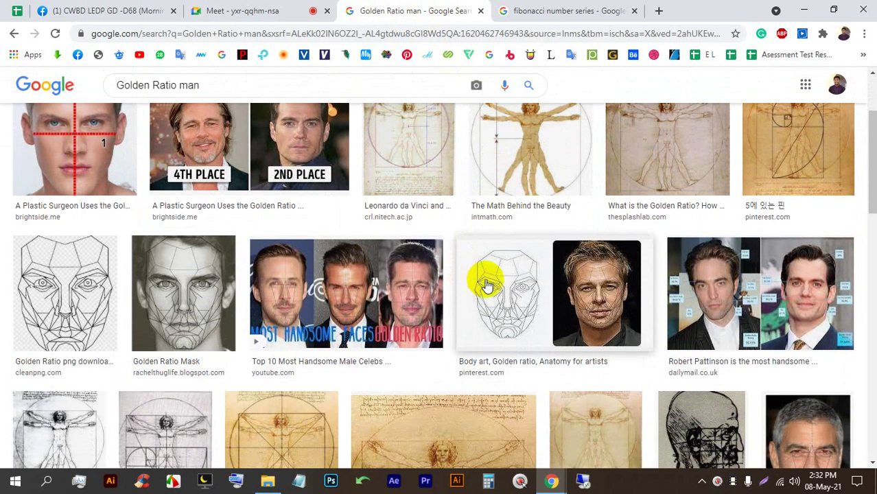
scroll(286, 267, down, 7)
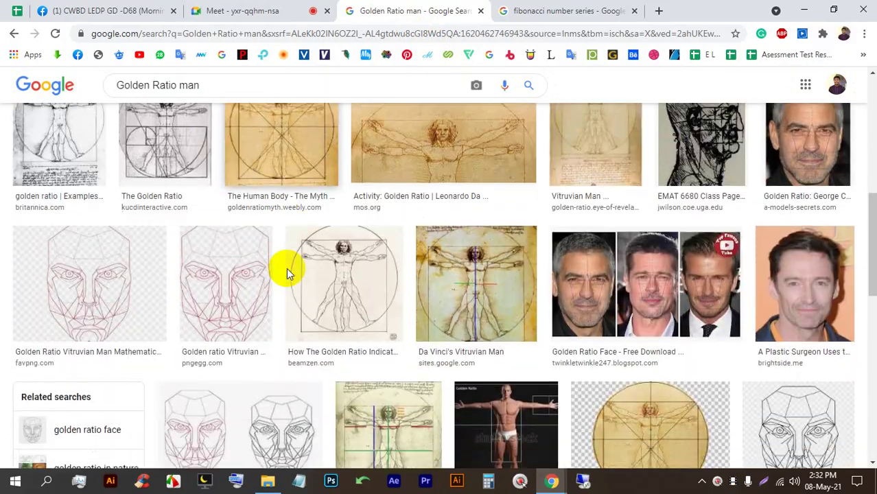
scroll(291, 274, down, 9)
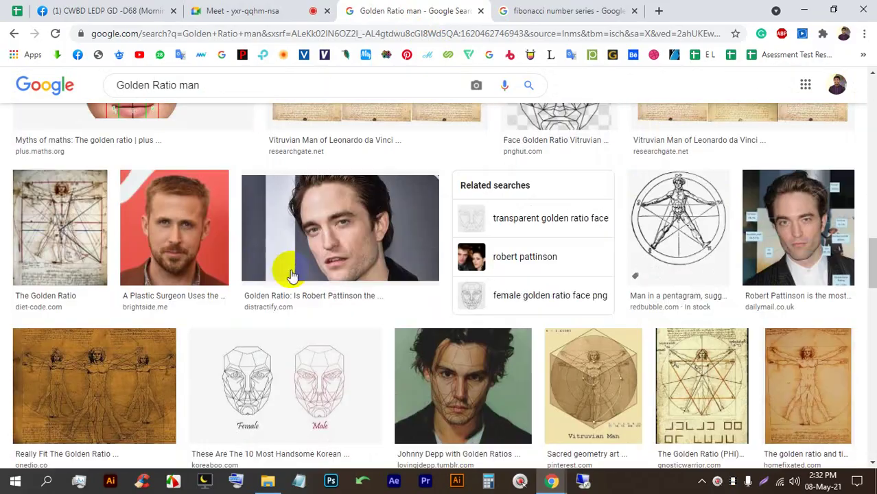
scroll(275, 281, down, 4)
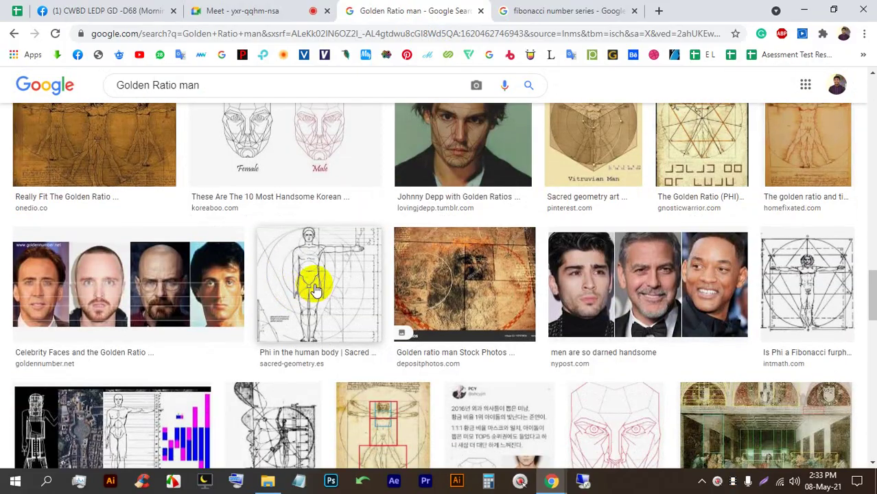
Preview the "Phi in the human body" image of a man with an outstretched arm and frame it in a screen-capture area.
click(315, 288)
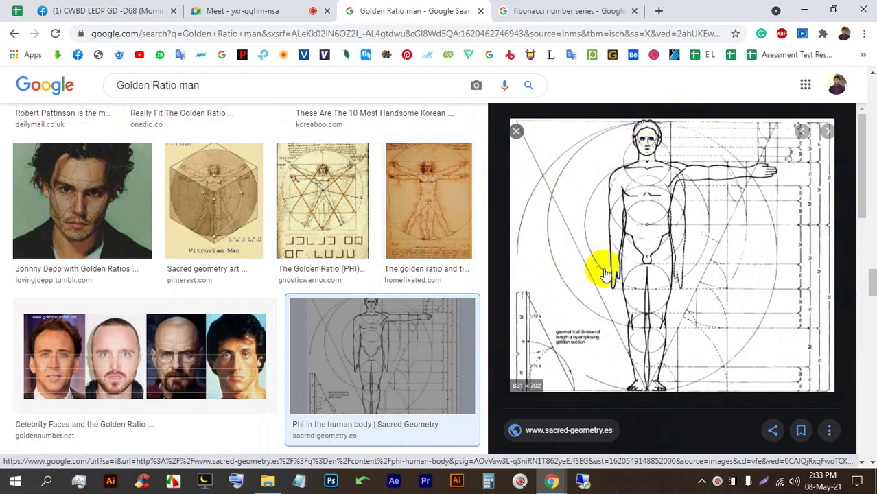
key(Print)
drag(847, 431, 435, 32)
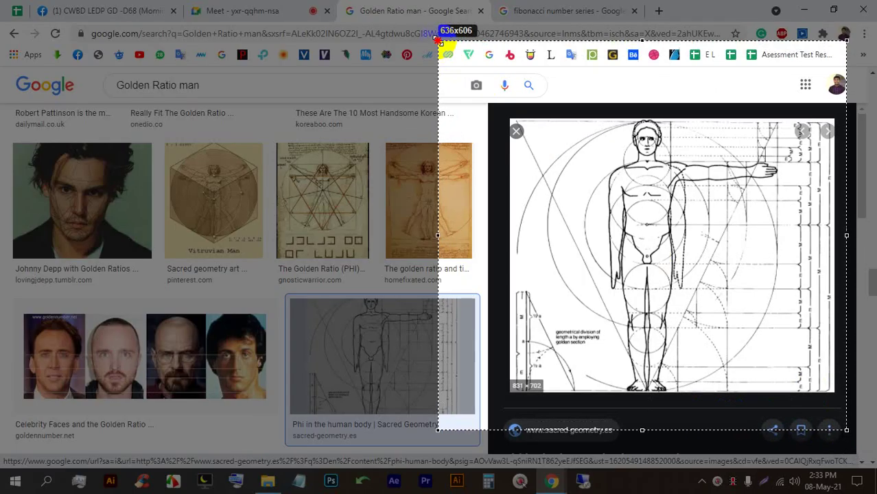
click(837, 442)
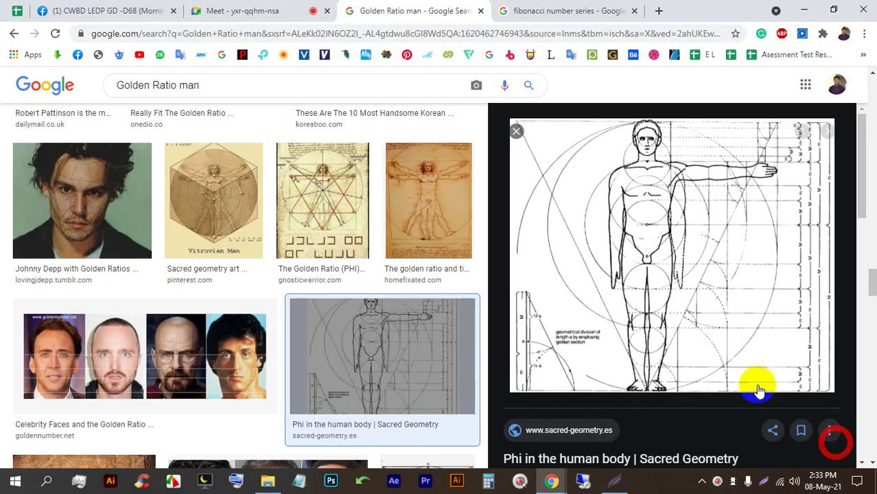
Check the participant grid in the Meet call and return to the Golden Ratio man images.
click(215, 8)
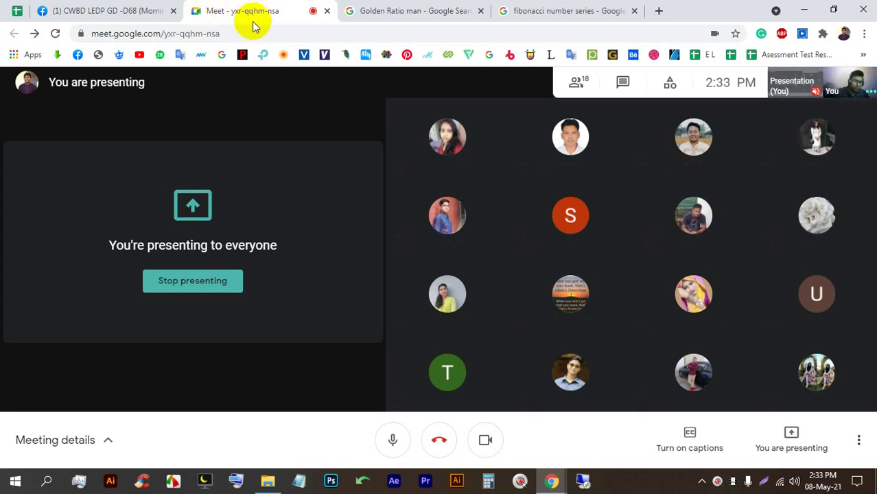
click(381, 10)
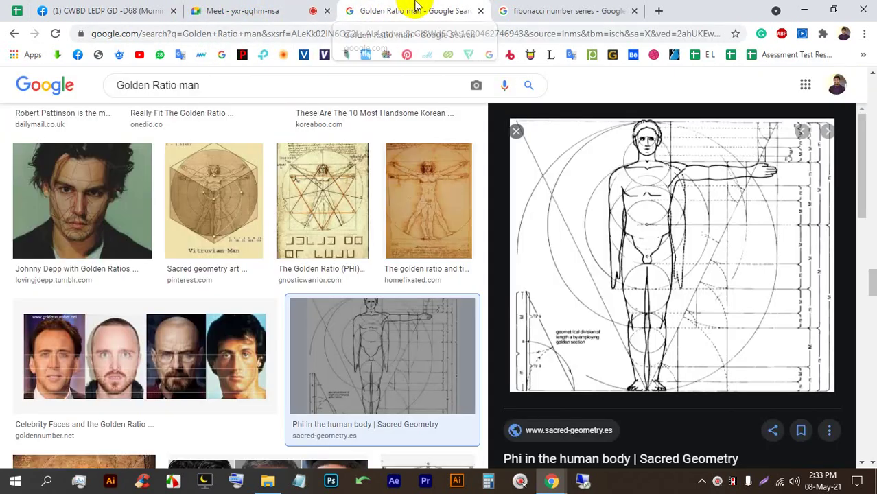
click(226, 9)
mouse_move(393, 102)
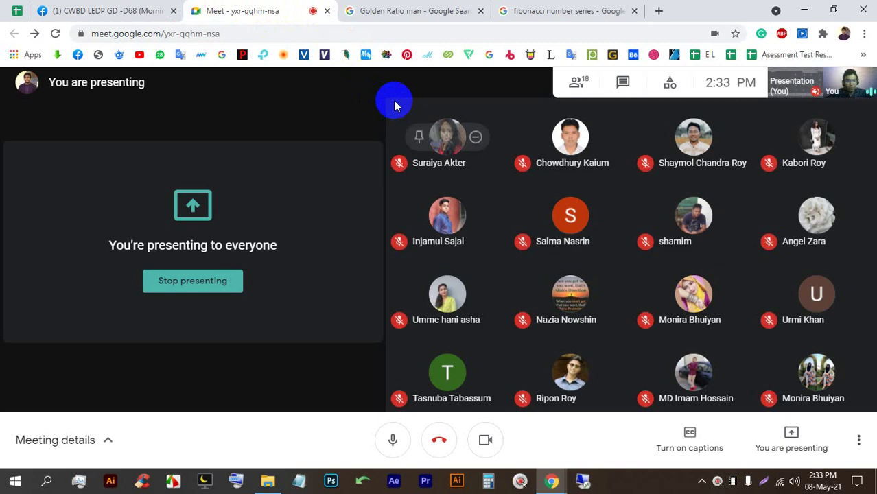
click(464, 10)
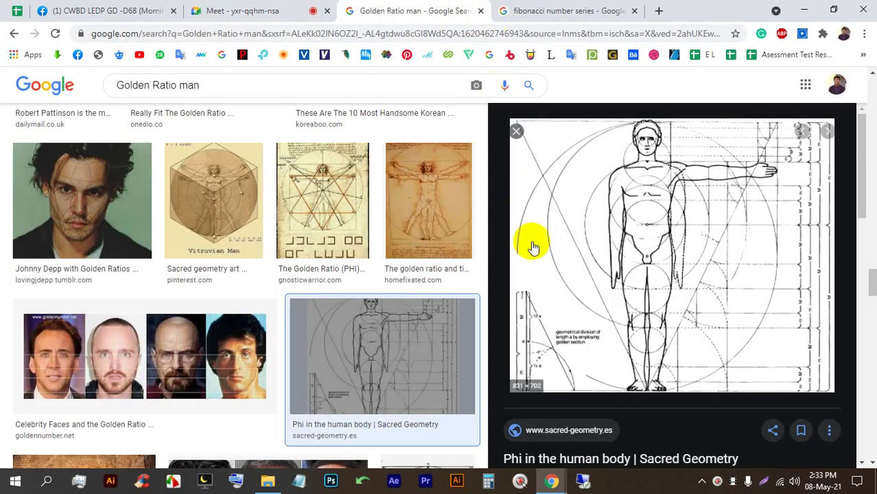
Mark the figure's outstretched arm with a red line in a screen-capture overlay and close the overlay.
key(Print)
drag(870, 429, 429, 17)
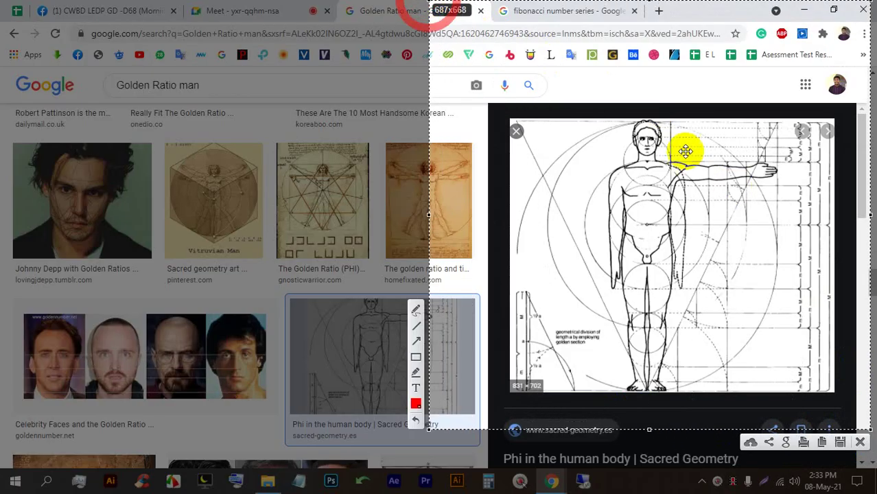
click(416, 353)
mouse_move(571, 116)
mouse_down()
mouse_move(646, 298)
mouse_move(751, 397)
mouse_up()
key(ctrl+z)
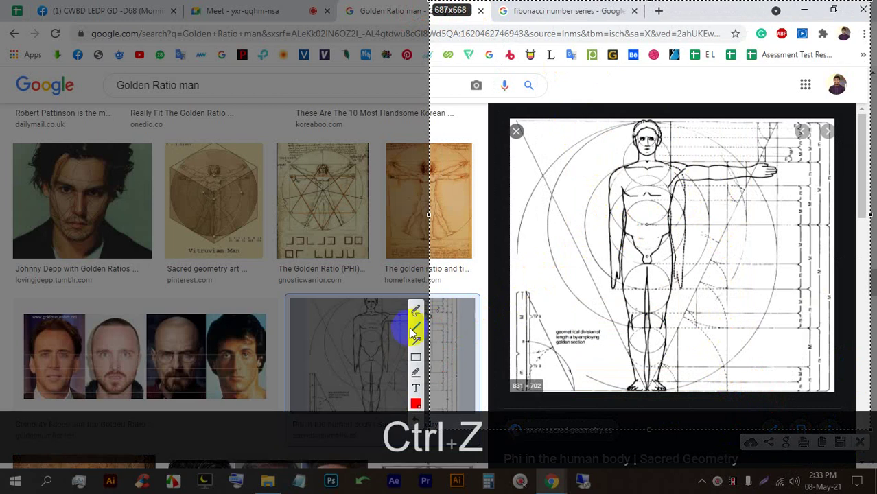
drag(676, 175, 776, 171)
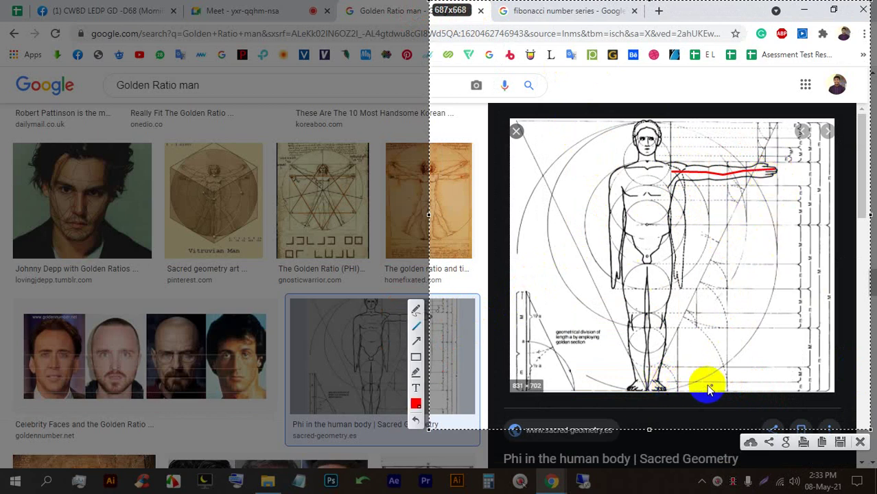
click(860, 442)
Change the image search query to "Golden Ratio human body" and preview the drawing of body, face and hand ratios.
click(262, 81)
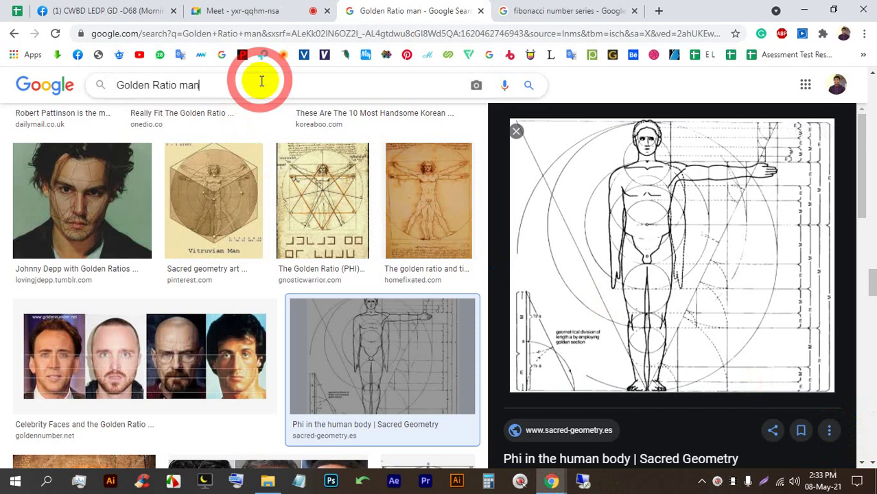
double_click(189, 84)
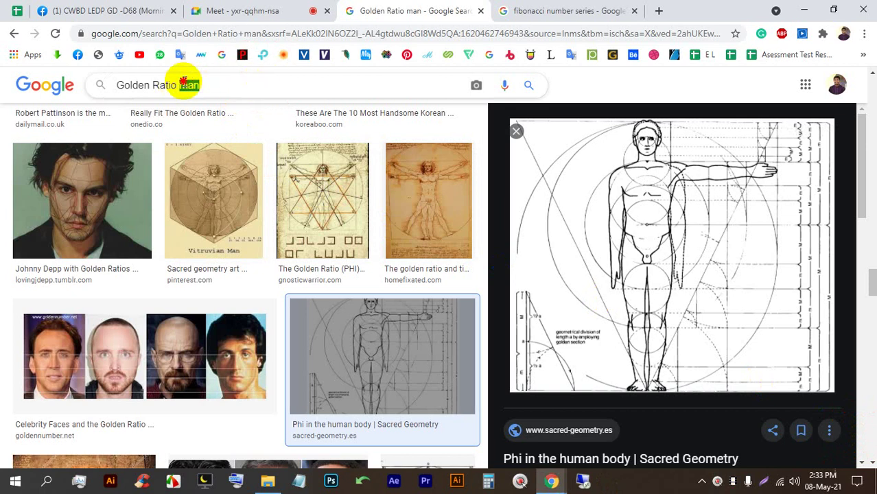
text(human bo)
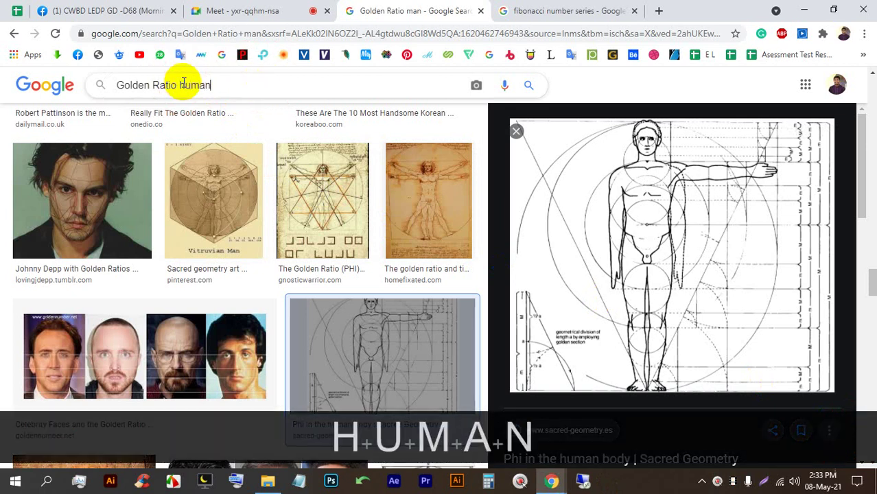
text(dy)
key(Return)
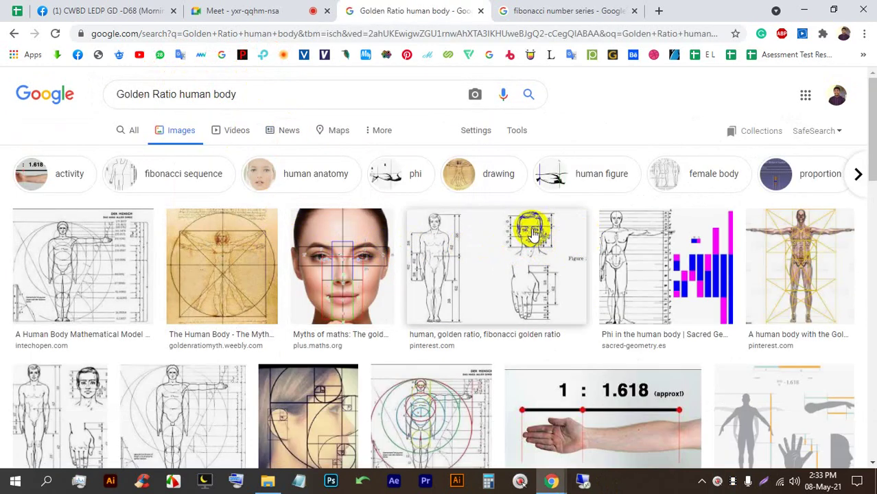
click(536, 232)
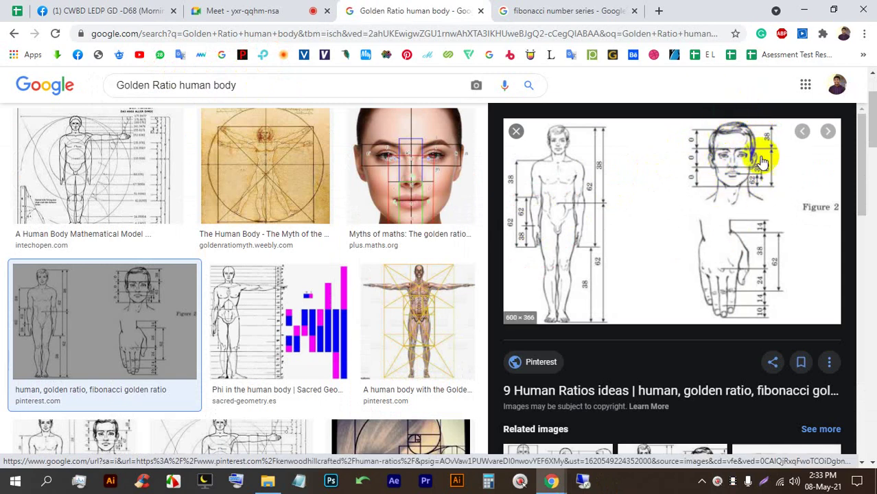
click(730, 231)
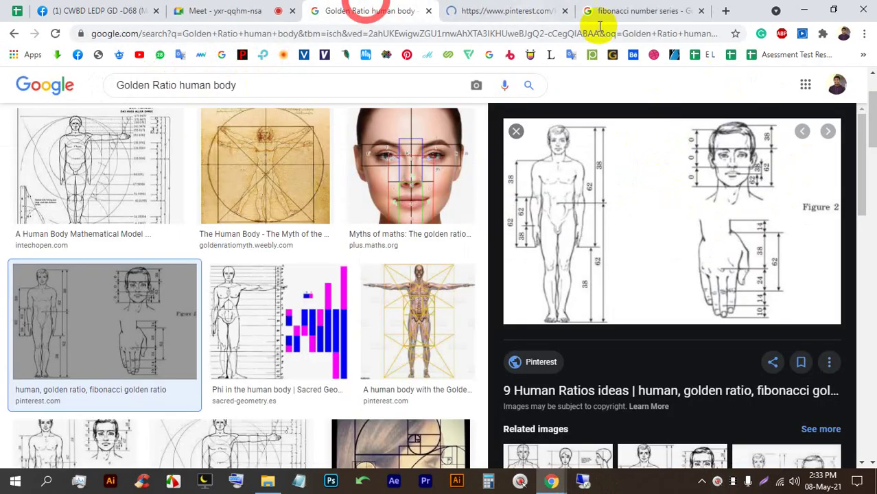
click(559, 11)
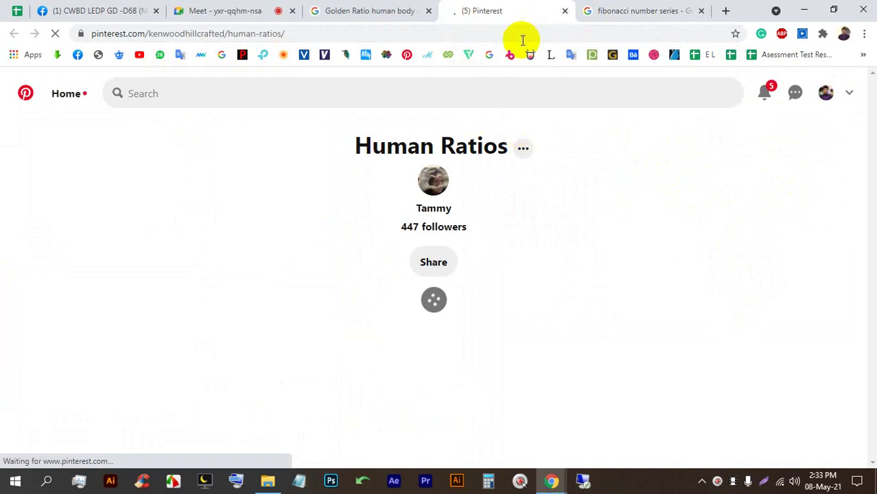
click(564, 11)
Browse the related images of human body proportions, including the drawing with front and side views of the figures.
scroll(707, 254, down, 5)
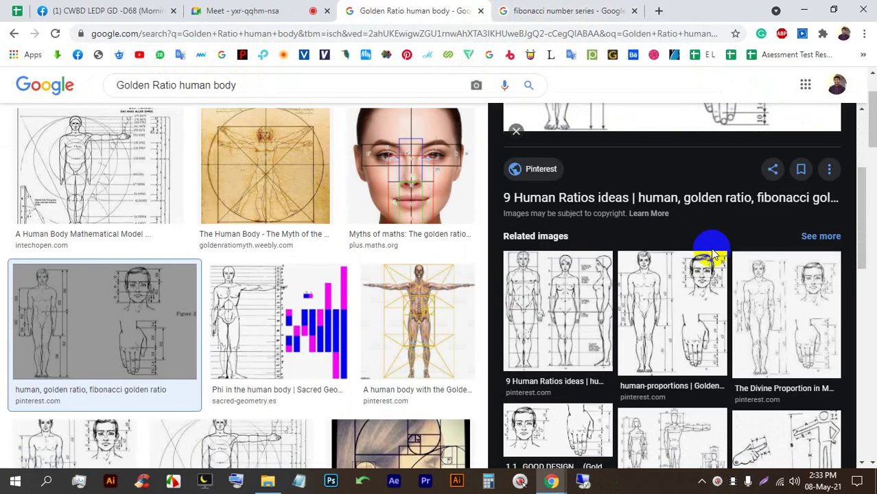
click(589, 174)
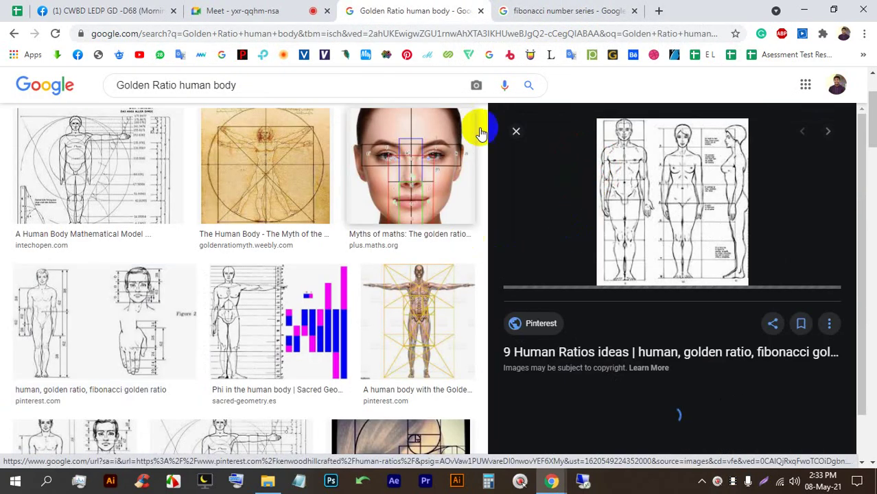
scroll(717, 256, down, 10)
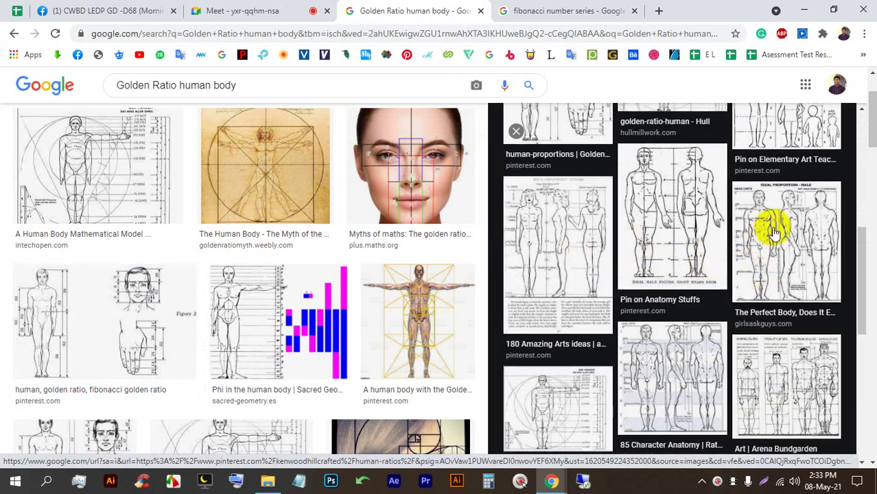
scroll(639, 298, down, 4)
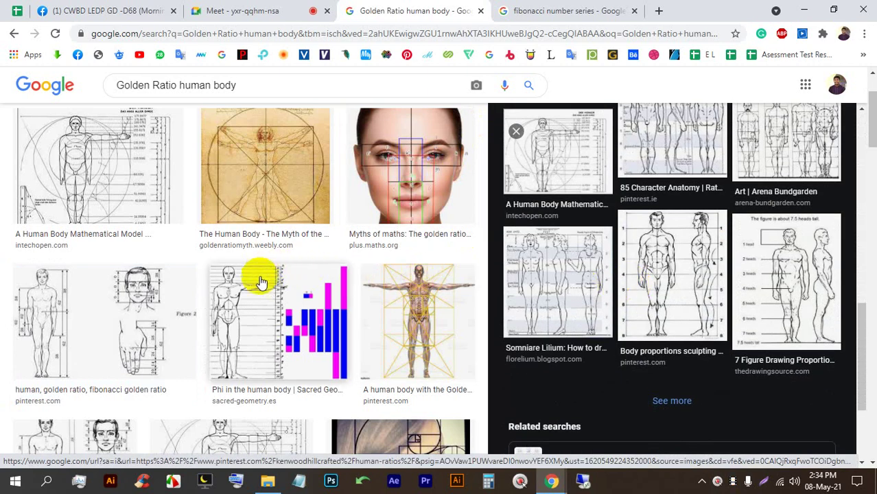
Preview the "A human body with the Golden Ratio" image, checking the Meet call before returning to it.
click(434, 298)
click(270, 8)
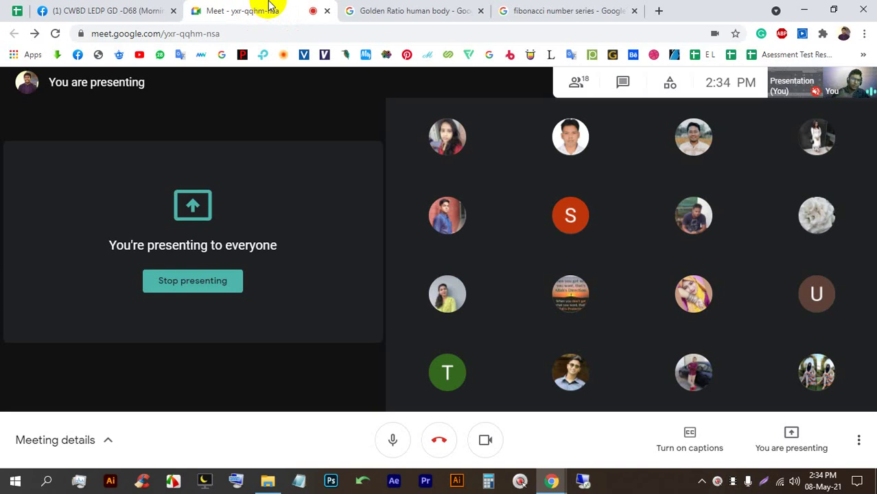
click(385, 11)
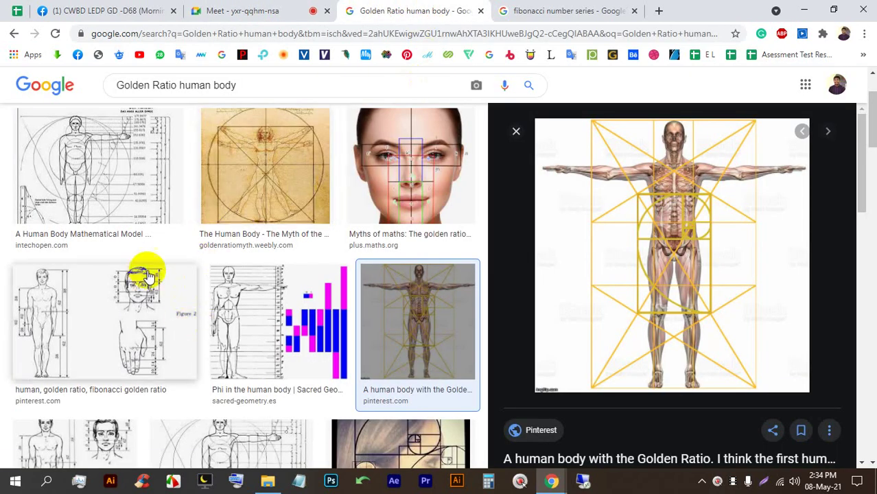
Find and preview the forearm and hand image marked 1 : 1.618 among the human body results.
scroll(274, 289, down, 3)
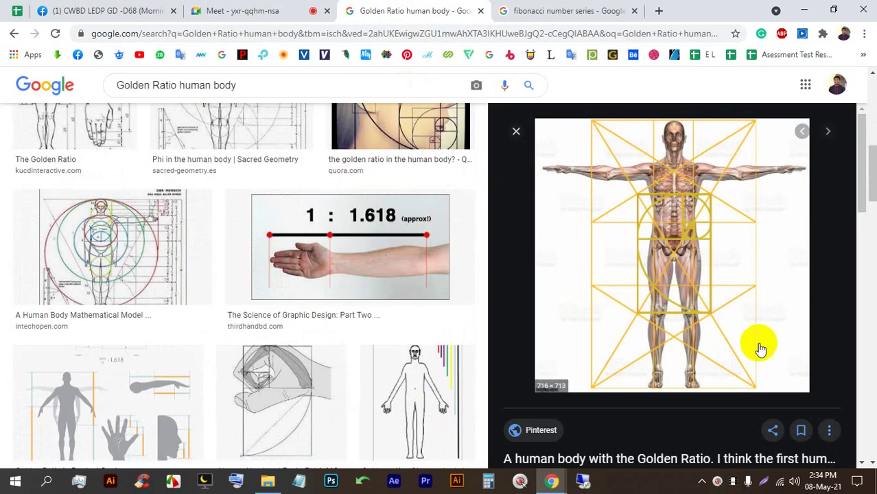
click(315, 258)
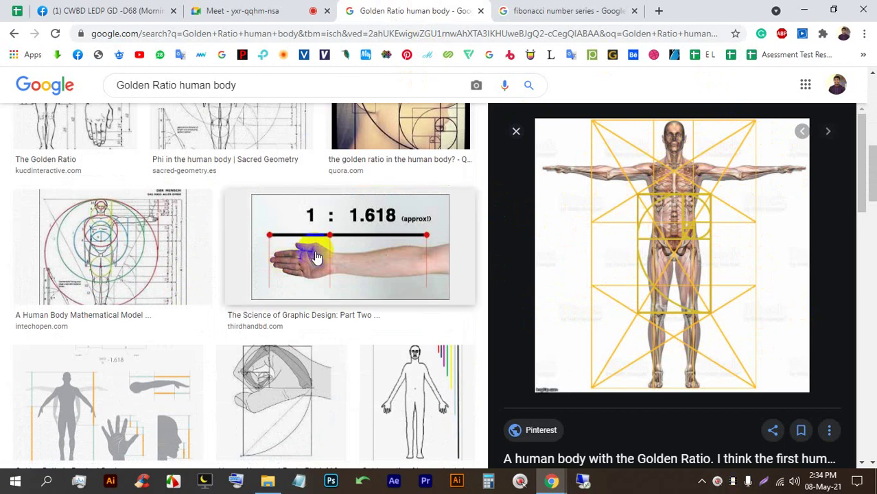
click(360, 245)
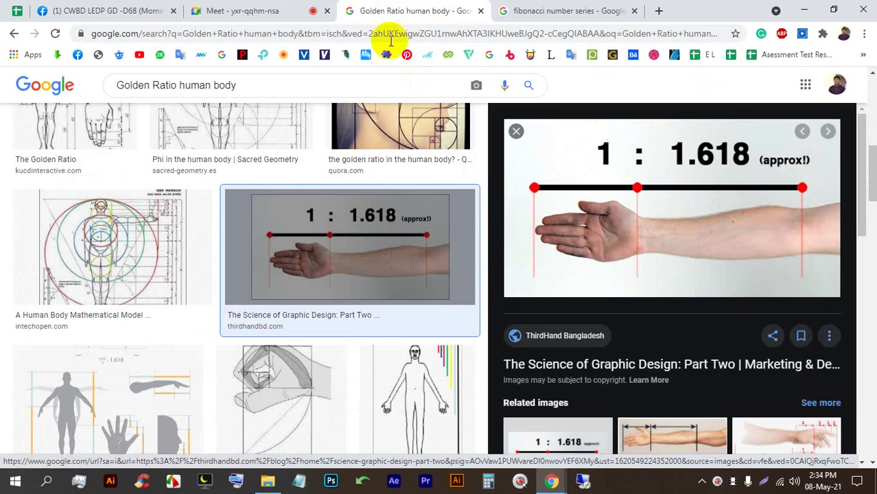
Check the Meet call and look through the general web results for "fibonacci number series".
click(274, 8)
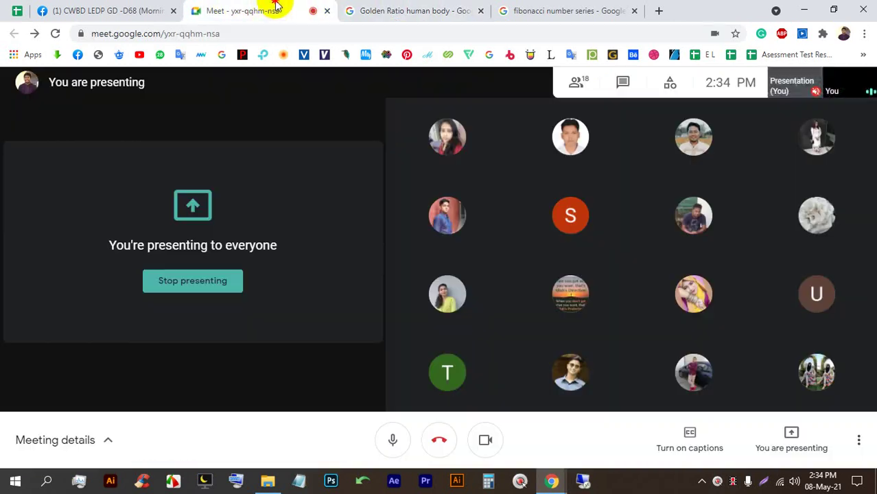
click(499, 8)
click(134, 130)
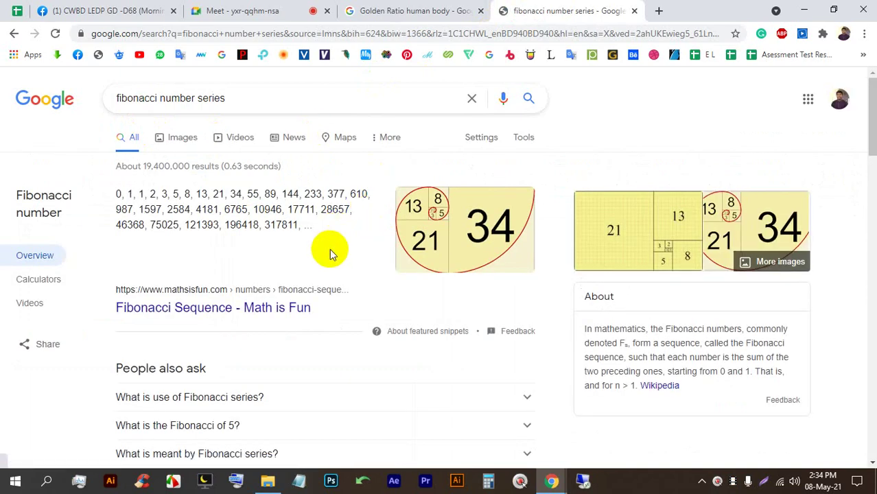
scroll(539, 274, down, 5)
scroll(258, 283, down, 3)
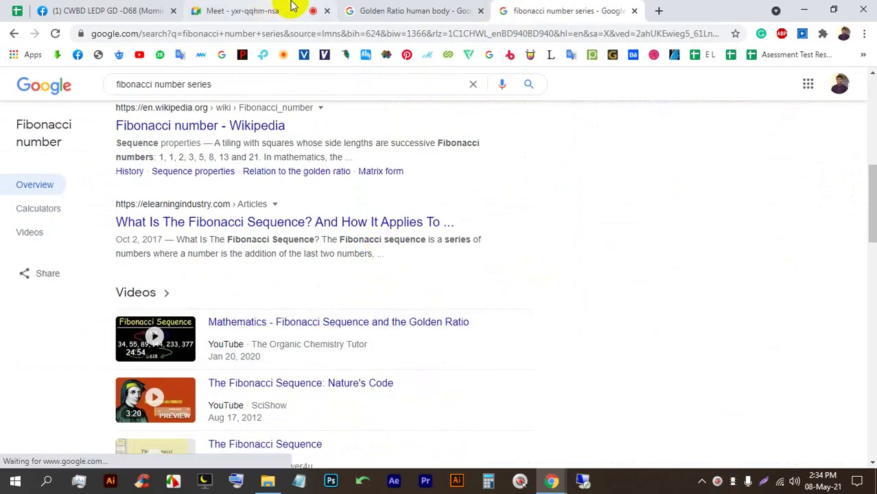
Return to the Golden Ratio human body images and preview the "Human Hand and Foot - Phi 1.618" image.
click(292, 6)
click(411, 8)
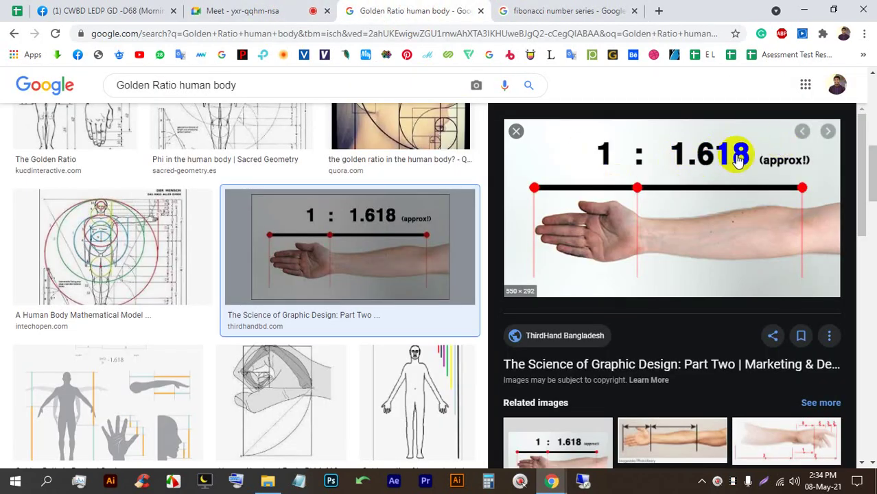
scroll(738, 159, down, 5)
scroll(260, 333, down, 4)
click(308, 145)
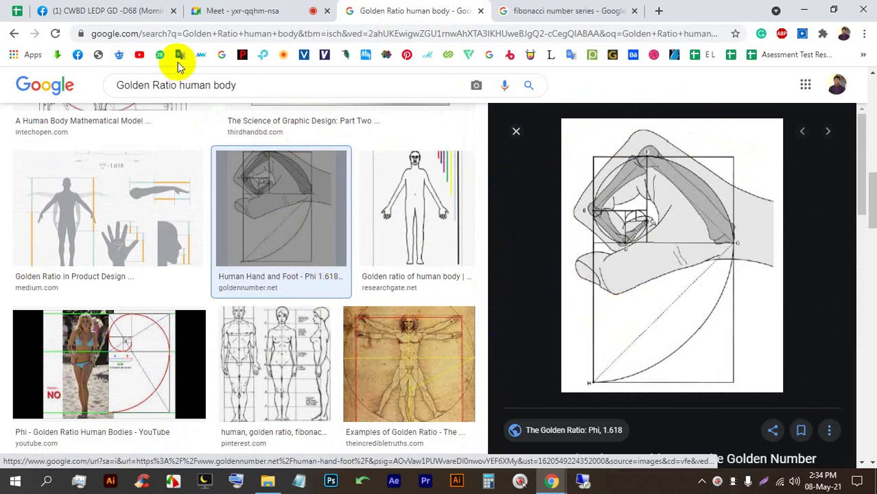
Check the Meet call and the fibonacci number series results, and go back to the Golden Ratio human body search.
click(211, 9)
click(524, 7)
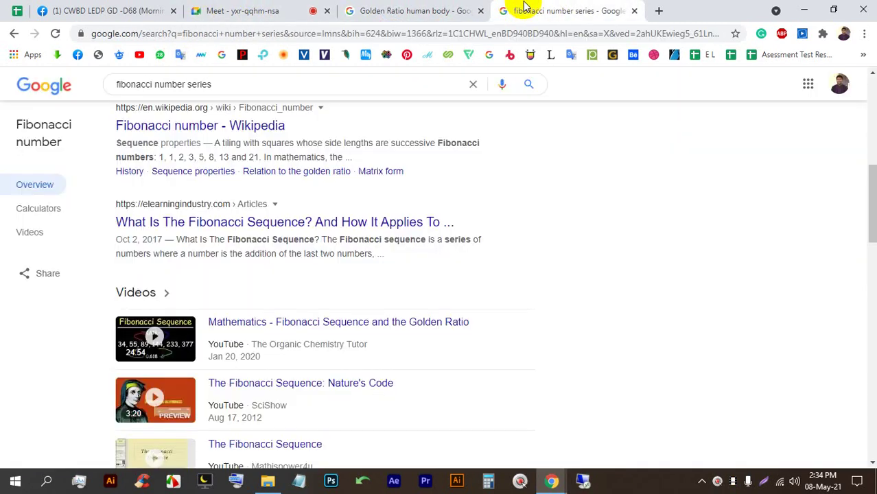
click(407, 11)
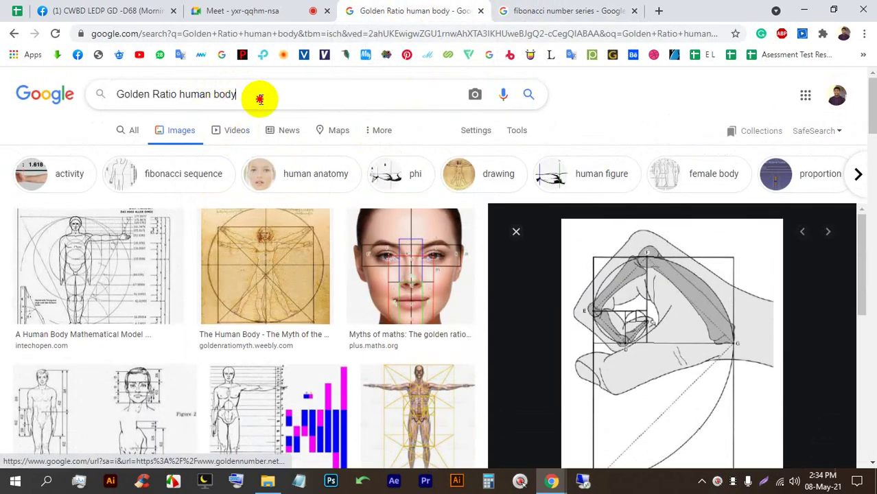
Change the image search query to "Golden Ratio flower" and run the search.
drag(260, 99, 182, 94)
key(BackSpace)
key(BackSpace)
text(flyer)
key(BackSpace)
key(BackSpace)
key(BackSpace)
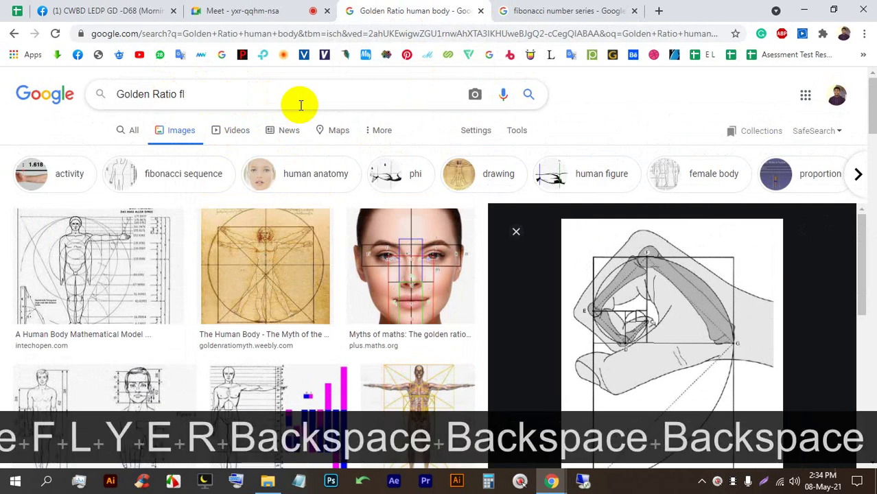
text(ower)
key(Return)
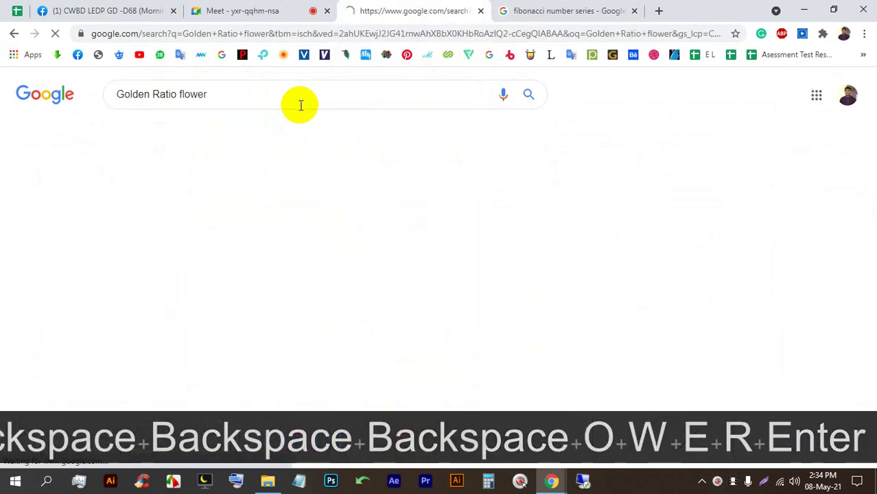
Check the Meet call briefly and preview the red rose with the golden spiral, "Golden Ratio in nature", from the flower image results.
scroll(391, 292, down, 1)
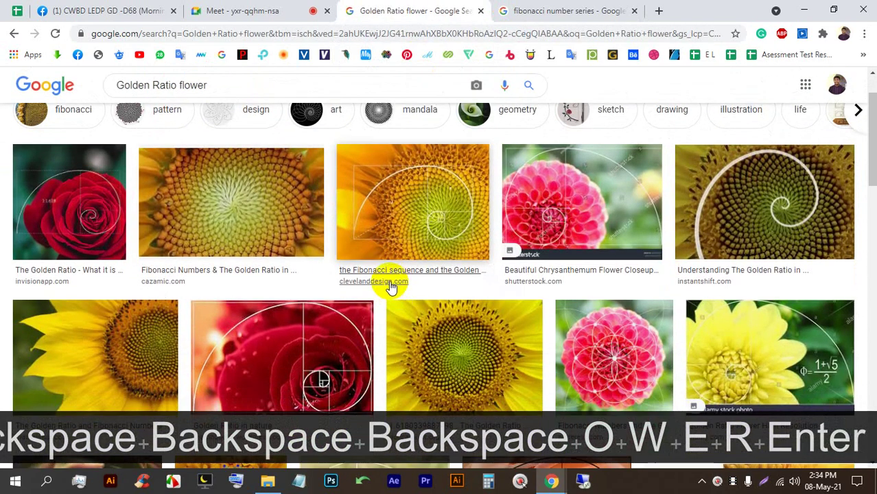
click(254, 11)
click(392, 10)
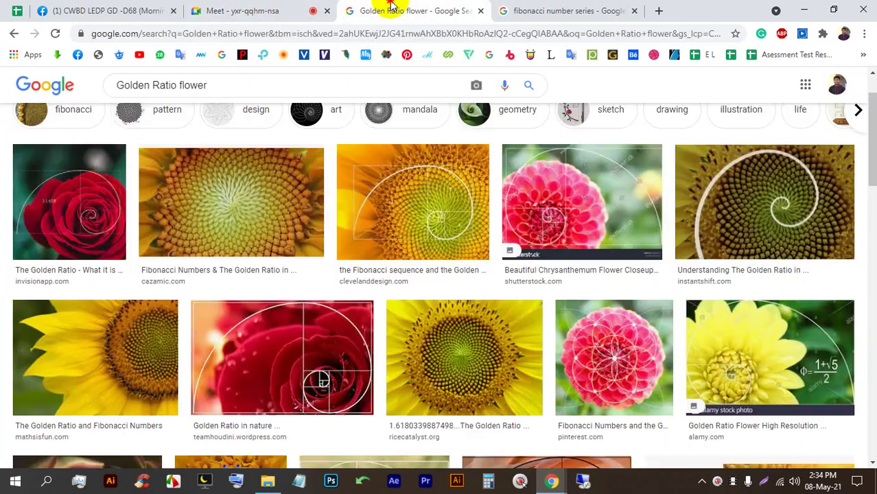
scroll(292, 202, down, 2)
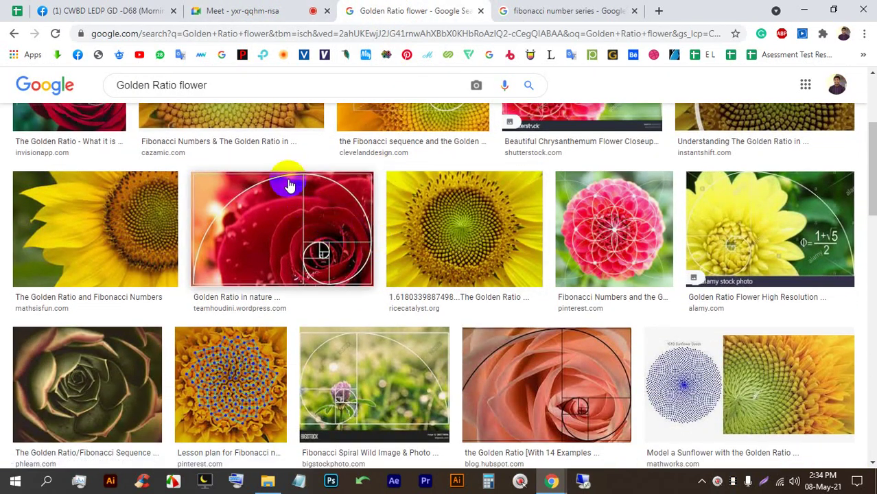
click(271, 205)
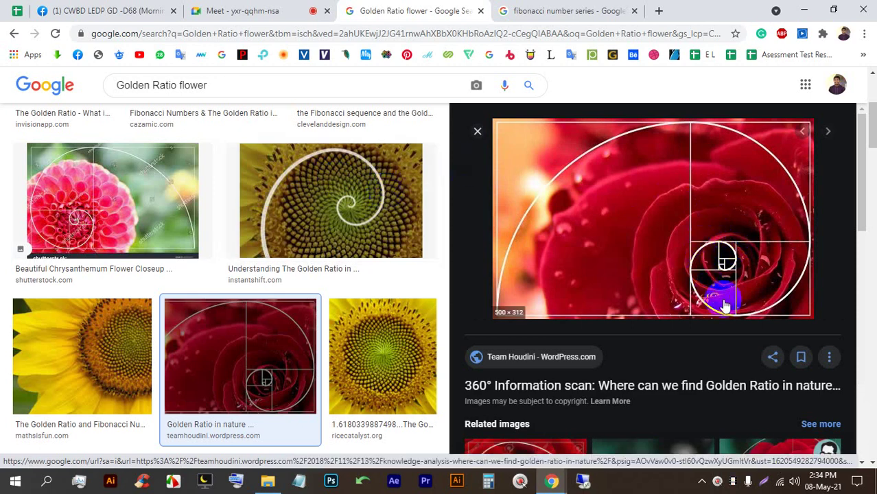
Preview the InstantShift sunflower spiral image and the Pinterest pink flower image with overlapping circles.
click(368, 172)
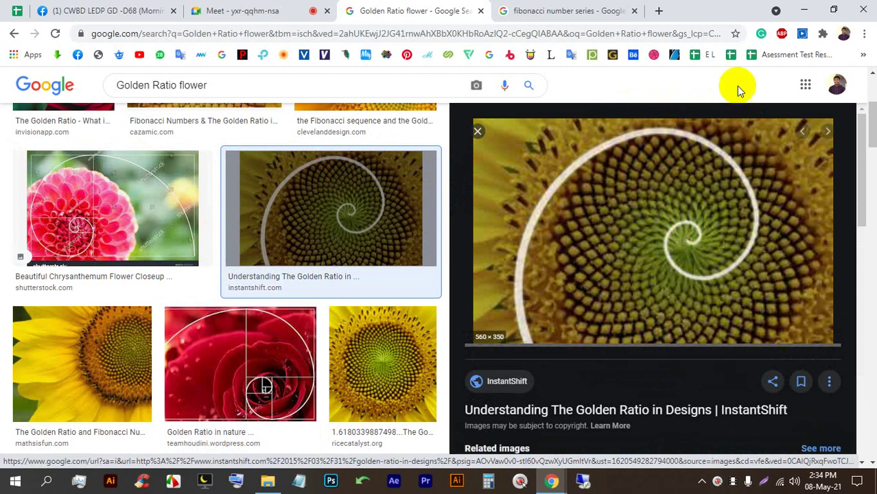
scroll(260, 278, down, 3)
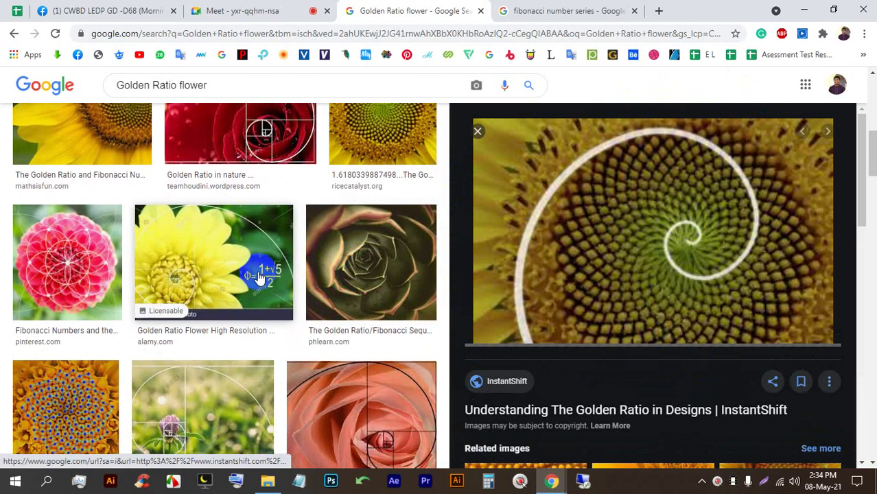
scroll(260, 278, down, 2)
click(51, 159)
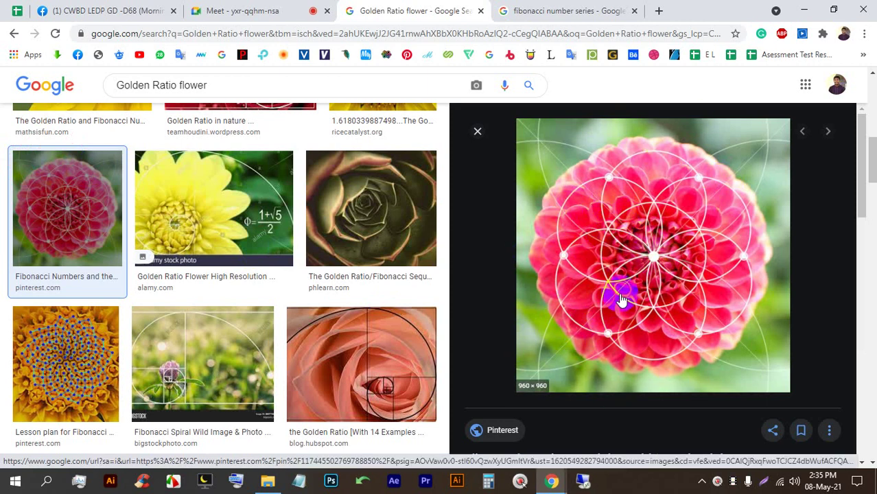
Preview the "How the Golden Ratio Manifests in Nature" succulent image and open a related spiral aloe picture.
scroll(265, 287, down, 5)
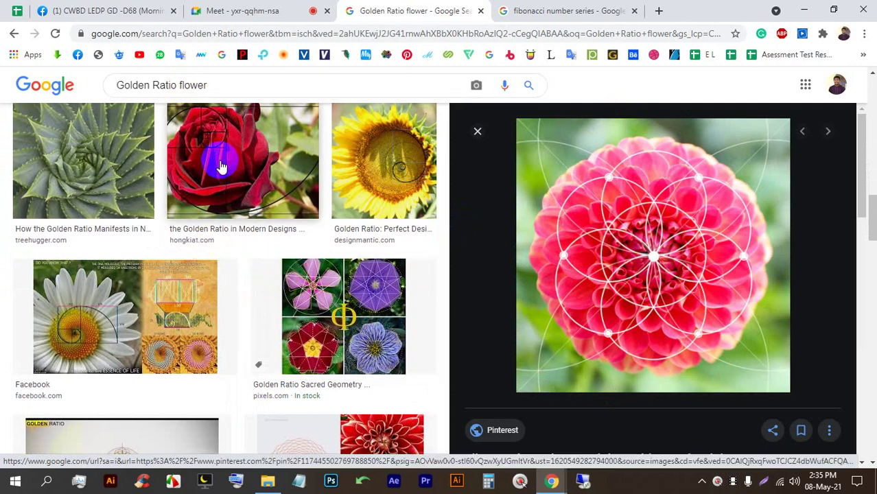
click(92, 162)
scroll(752, 194, down, 5)
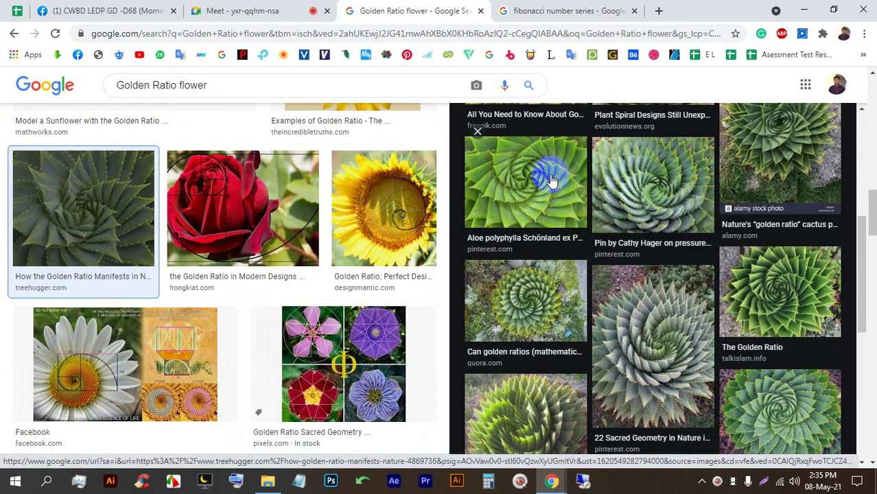
click(551, 180)
Check the Meet call, return to the flower images and preview the four-flower "Golden Ratio Sacred Geometry" picture.
click(233, 9)
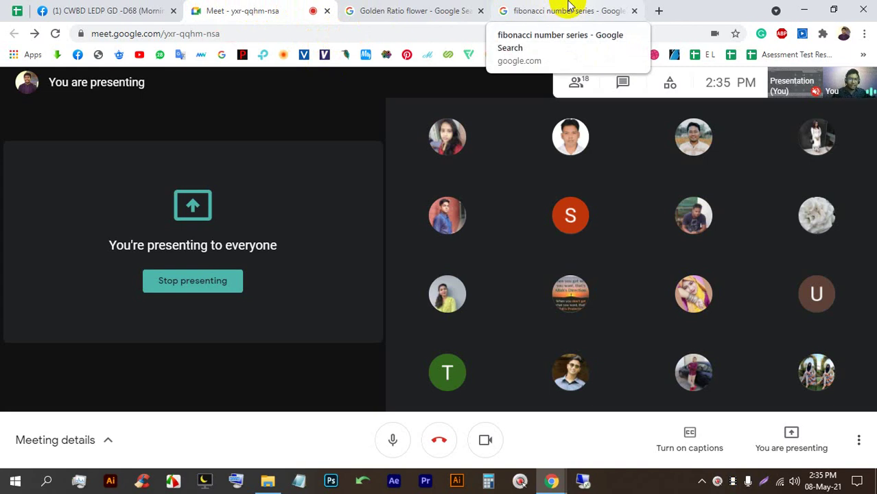
click(415, 11)
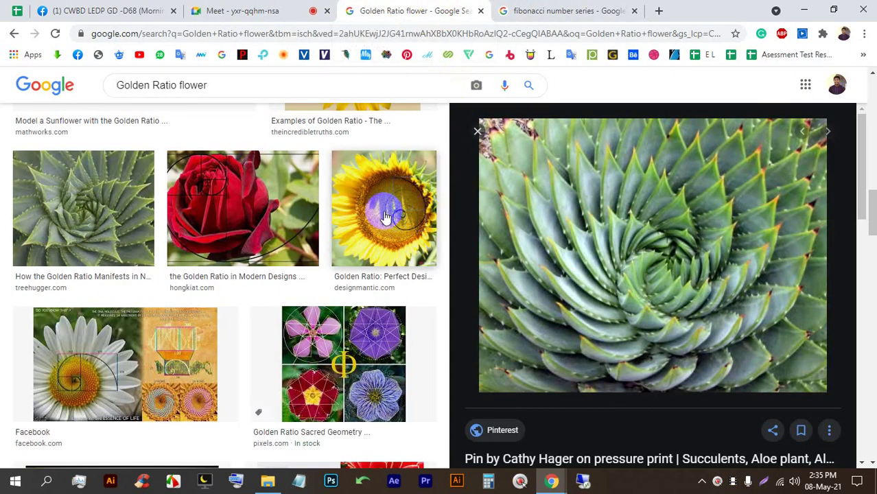
scroll(350, 289, down, 4)
click(349, 145)
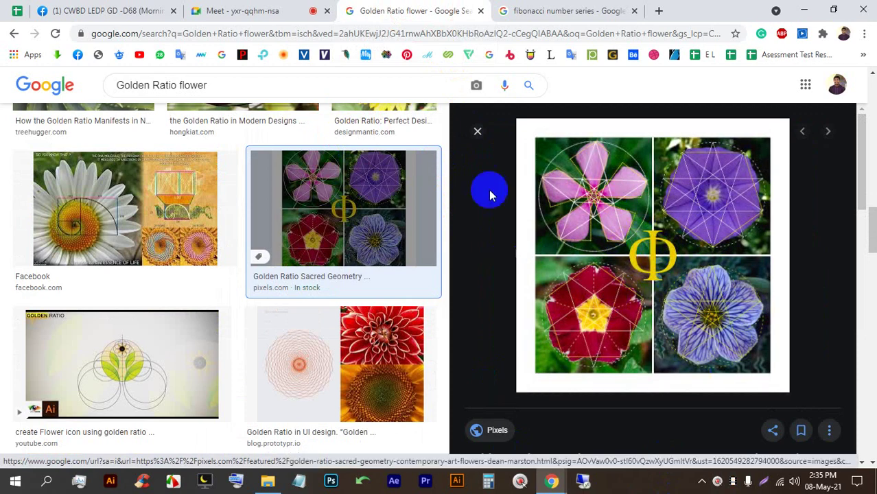
Check the Meet call, then preview the Facebook daisy image and its related "15 Uncanny Examples of the Golden Ratio in Nature" picture.
click(206, 9)
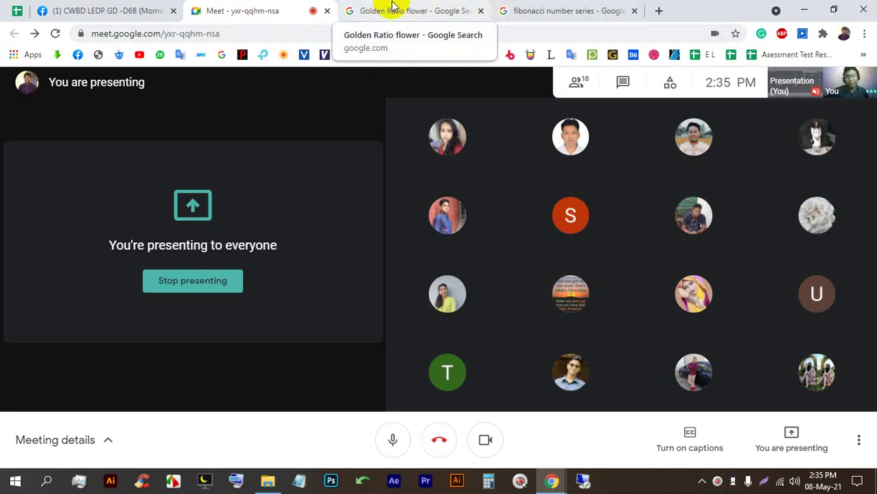
click(421, 12)
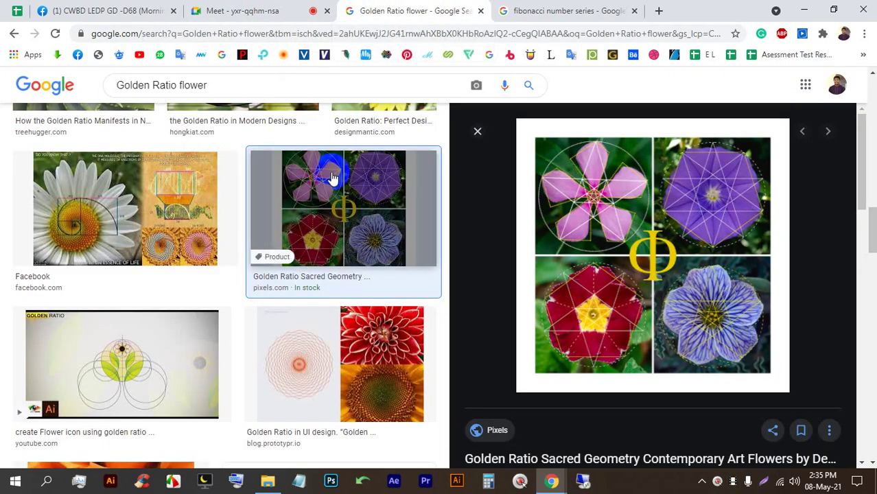
click(83, 209)
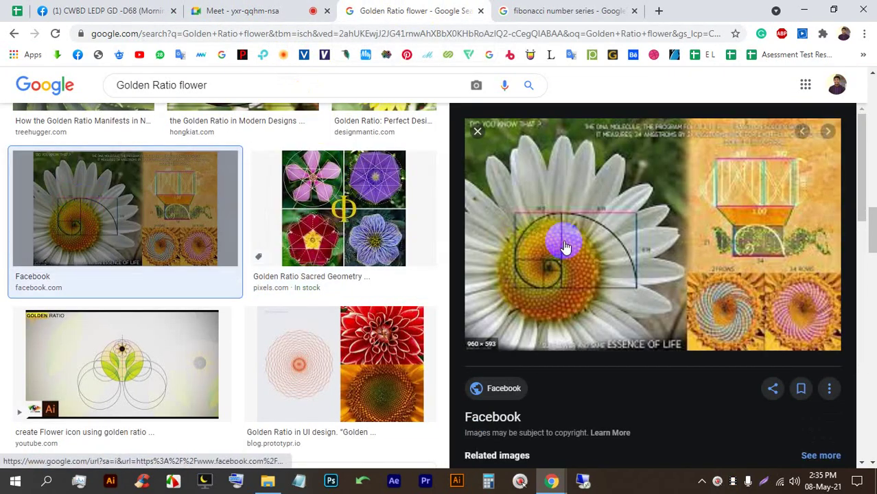
scroll(584, 268, down, 5)
scroll(584, 264, down, 3)
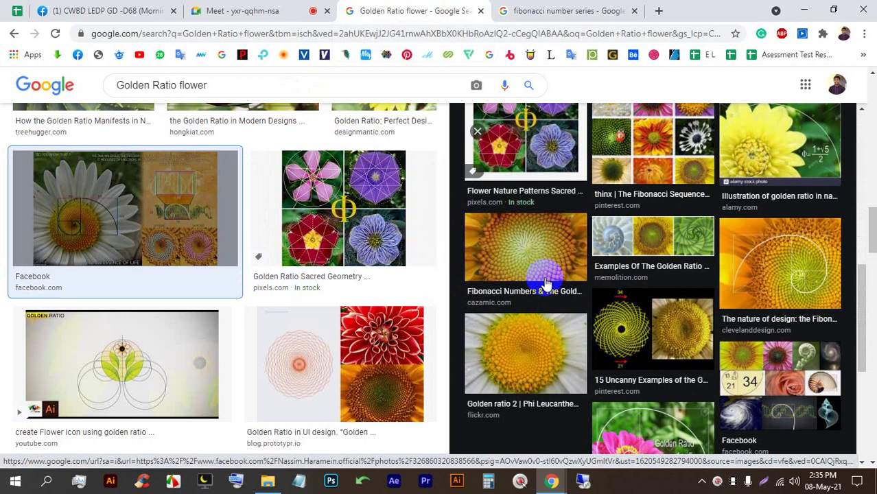
click(643, 336)
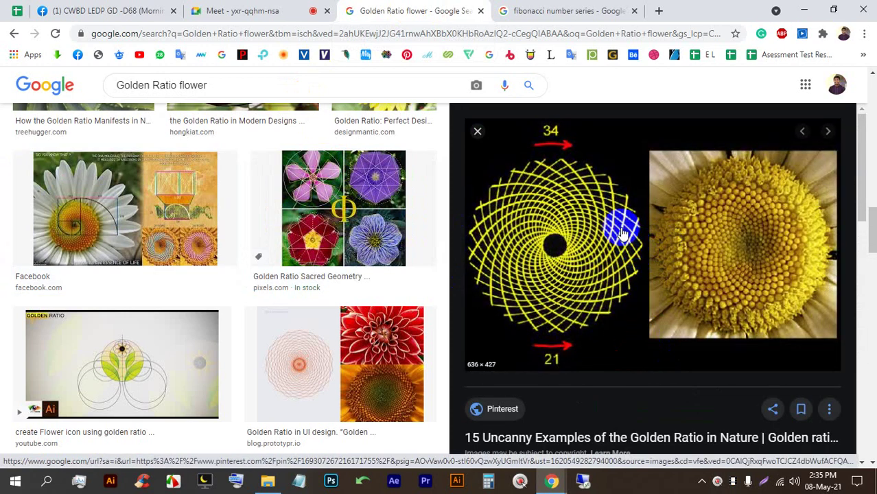
Preview the "Spring in golden ratio" image from Behance and open the related "Flower Golden Ratio Design Clipart" image.
scroll(261, 283, down, 10)
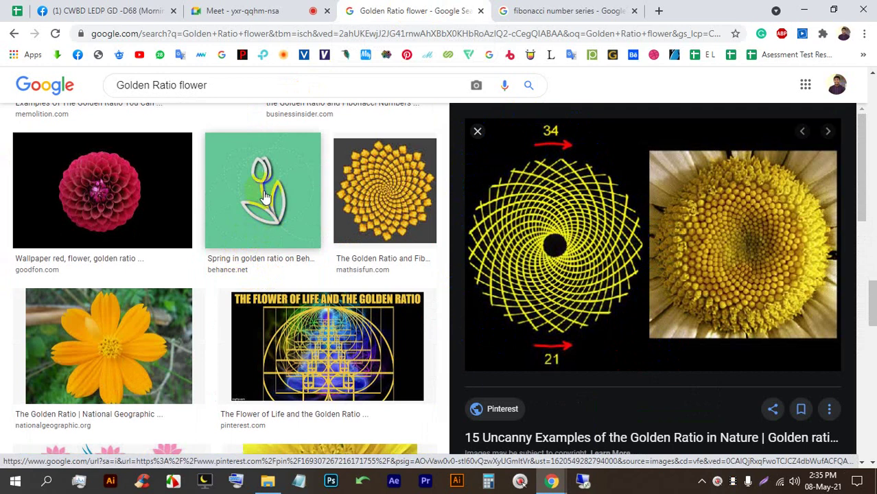
click(294, 190)
scroll(679, 221, down, 5)
scroll(680, 222, down, 10)
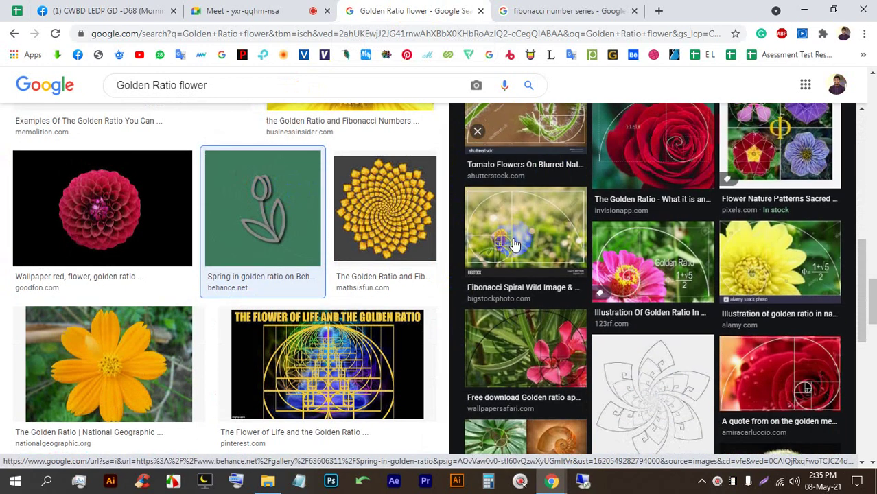
scroll(594, 228, up, 2)
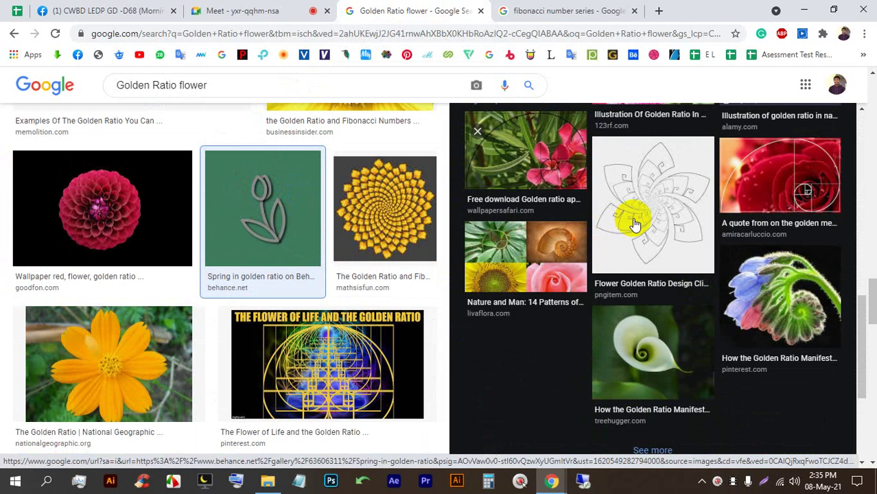
click(631, 222)
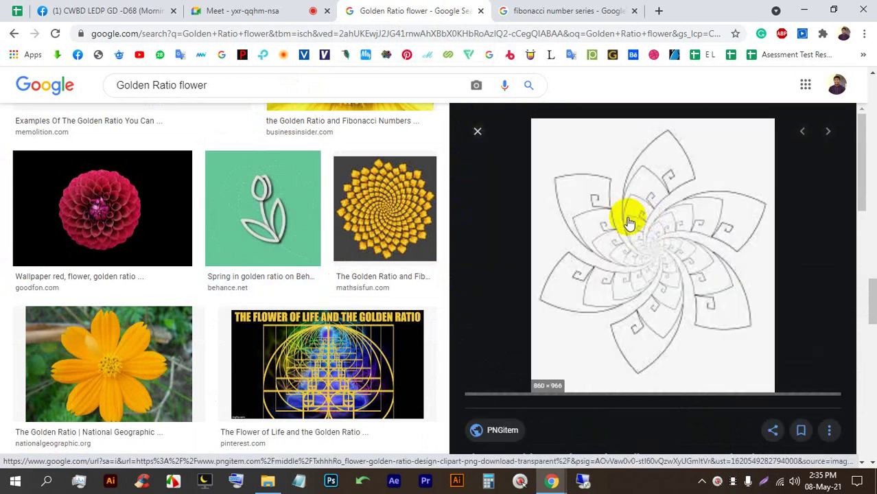
Check the Meet call, then change the image search query to "Golden Ratio alinmen" and run the search.
click(246, 10)
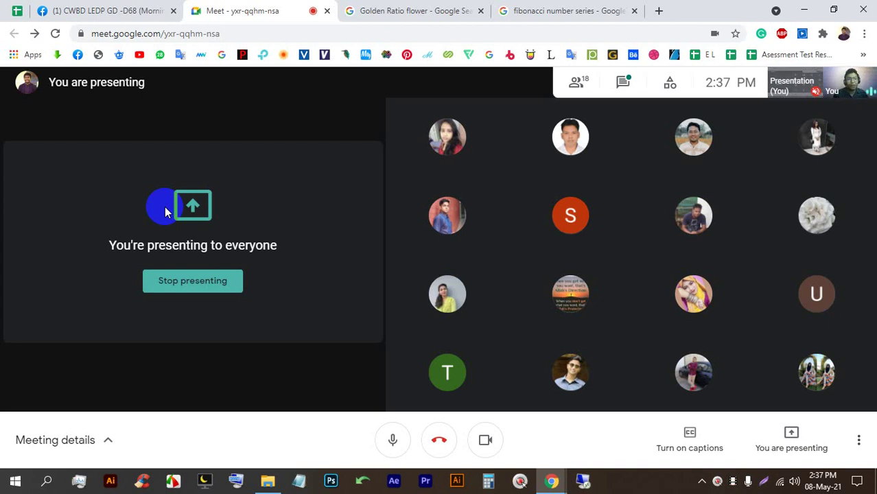
click(412, 9)
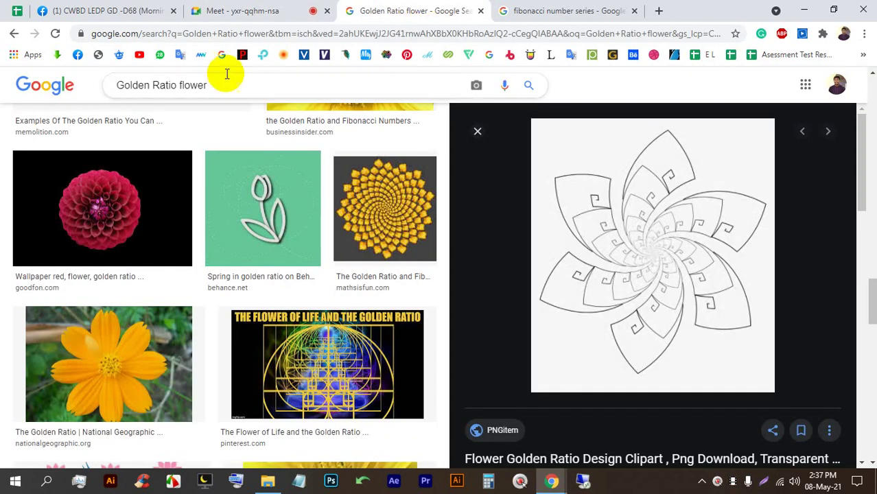
double_click(182, 84)
text(a)
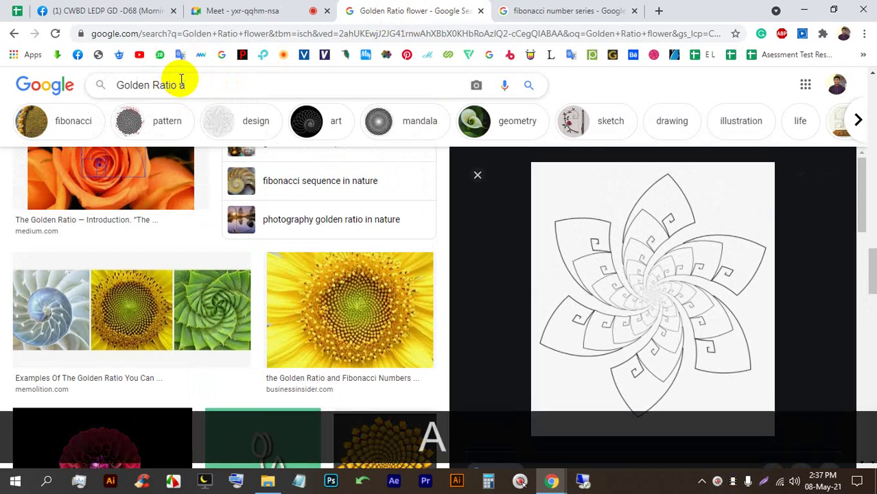
text(lin)
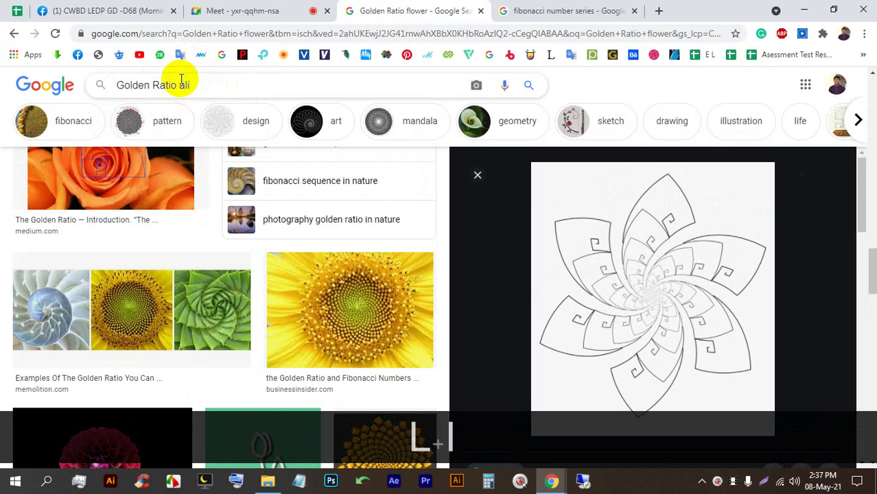
text(men)
key(Return)
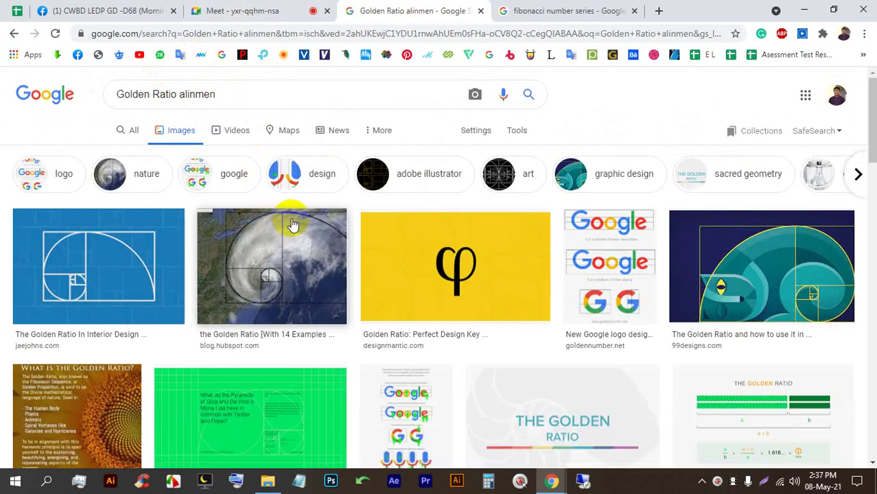
Preview the galaxy image "Fibonacci Sequence and The Golden Ratio" and open the related TalkIslam spiral galaxy picture.
scroll(392, 261, down, 5)
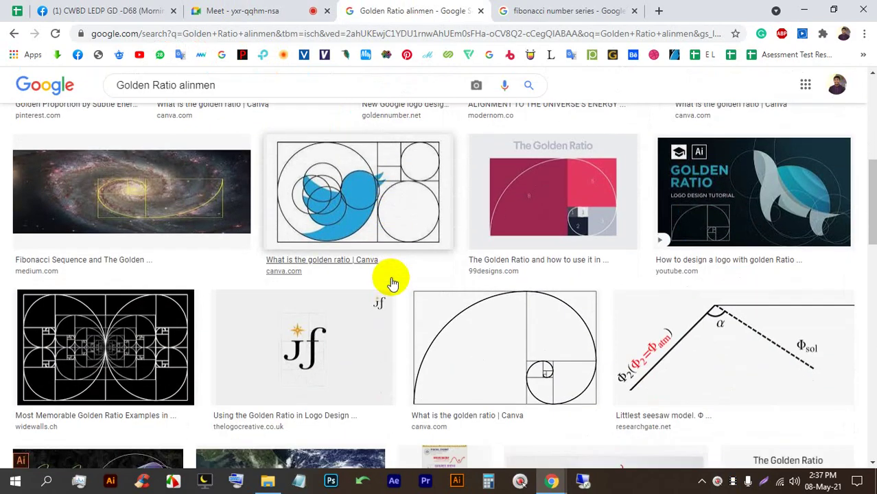
click(196, 195)
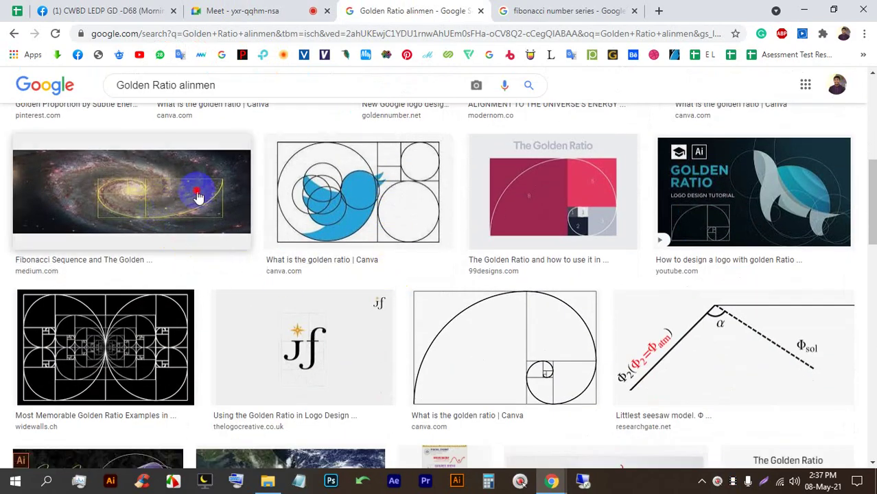
scroll(666, 204, down, 4)
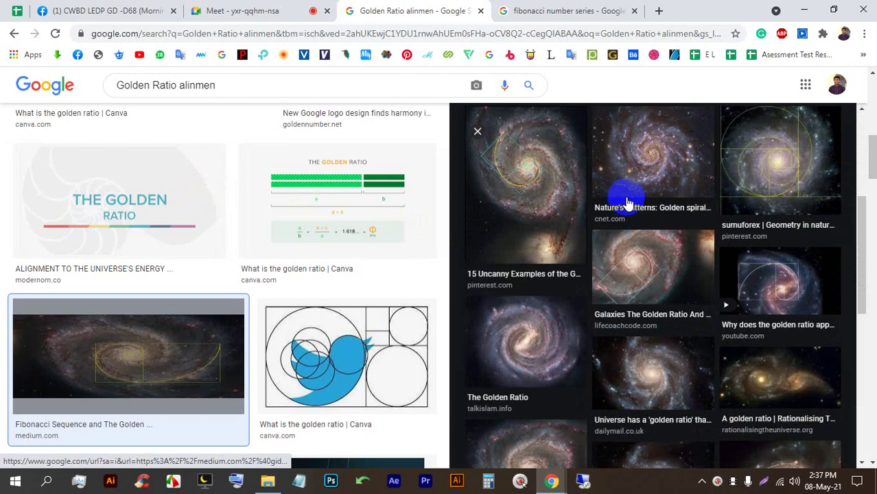
click(506, 333)
scroll(332, 290, down, 5)
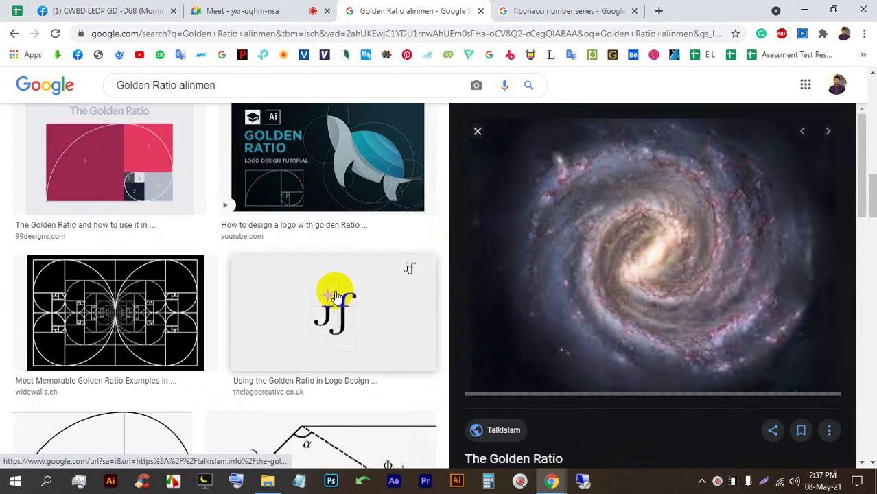
Check the Meet call, preview the hurricane image from Medium and look through its related hurricane pictures.
click(267, 10)
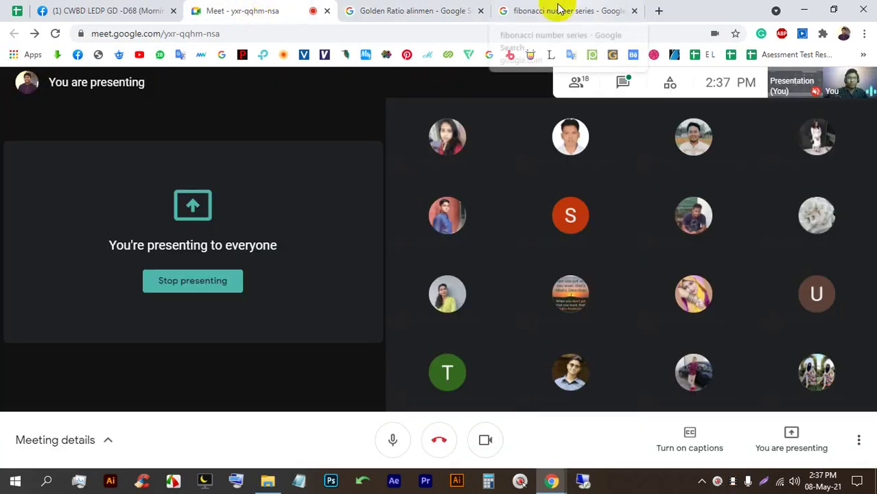
click(394, 8)
scroll(323, 274, down, 5)
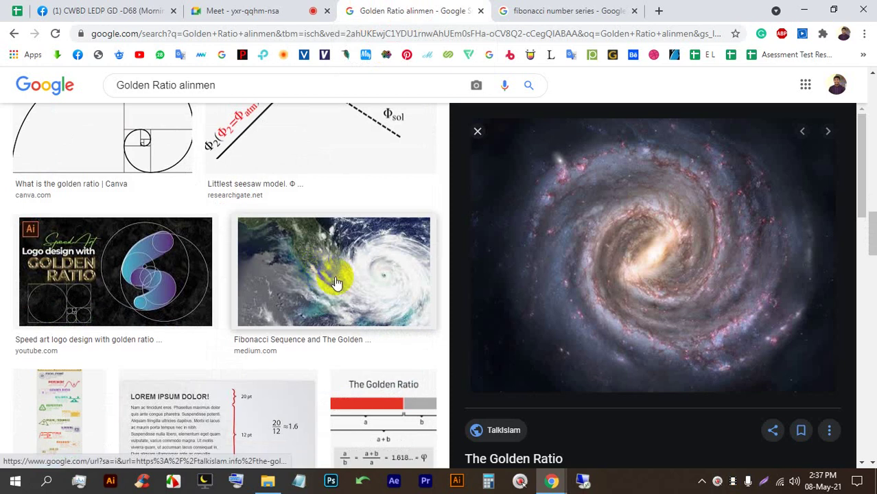
click(340, 283)
click(576, 297)
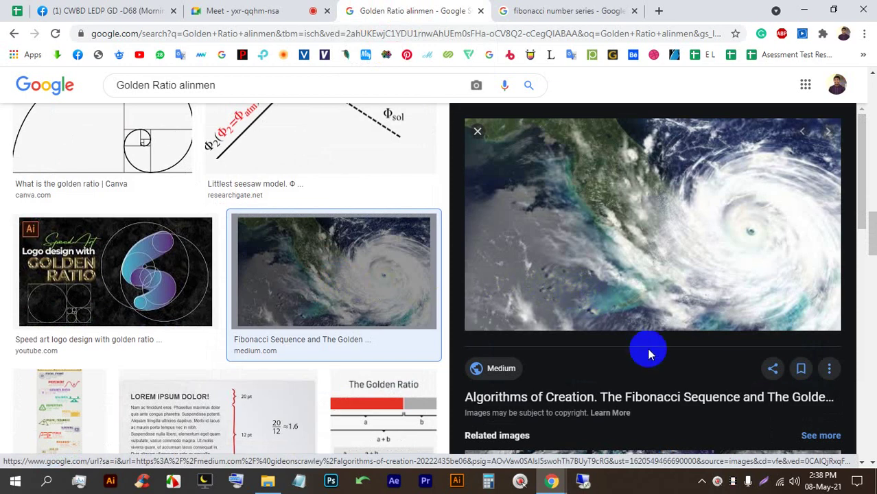
scroll(724, 251, down, 2)
scroll(639, 261, down, 6)
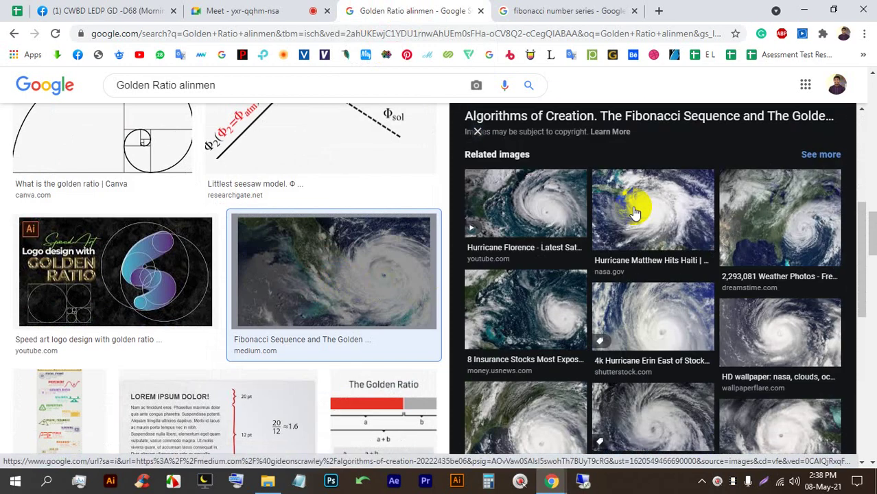
scroll(638, 261, down, 1)
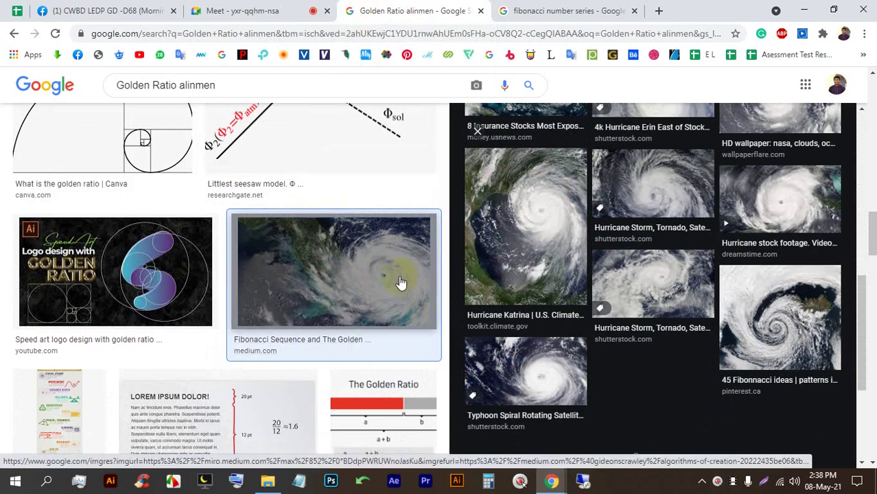
Browse further through the image results and preview the ExpertPhotography picture "Golden Ratio vs Rule of Thirds".
scroll(402, 284, down, 3)
scroll(377, 254, down, 10)
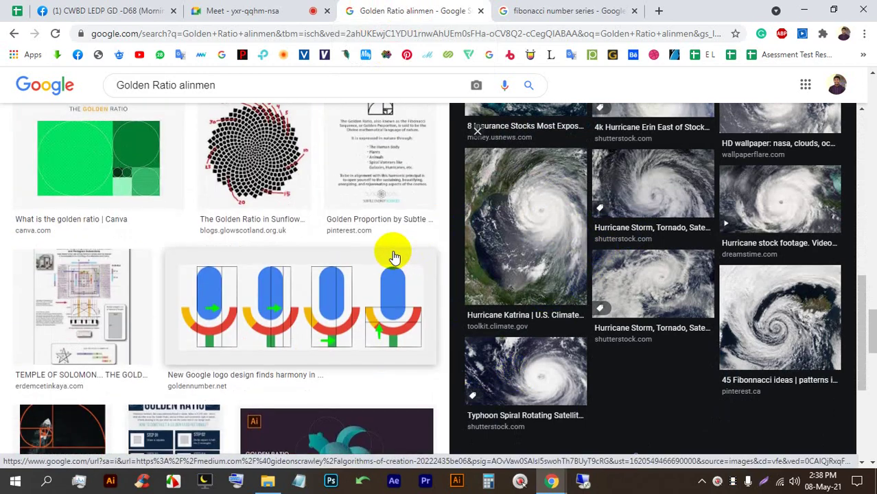
scroll(373, 259, down, 6)
scroll(290, 268, up, 2)
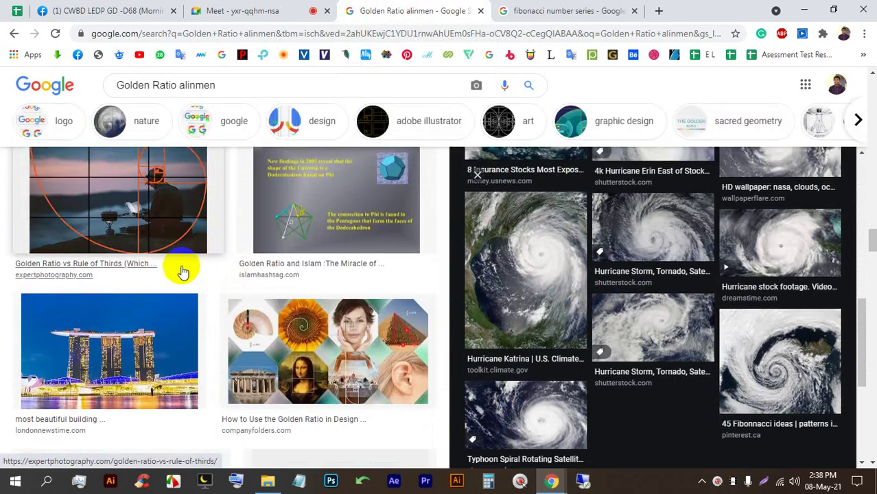
click(154, 230)
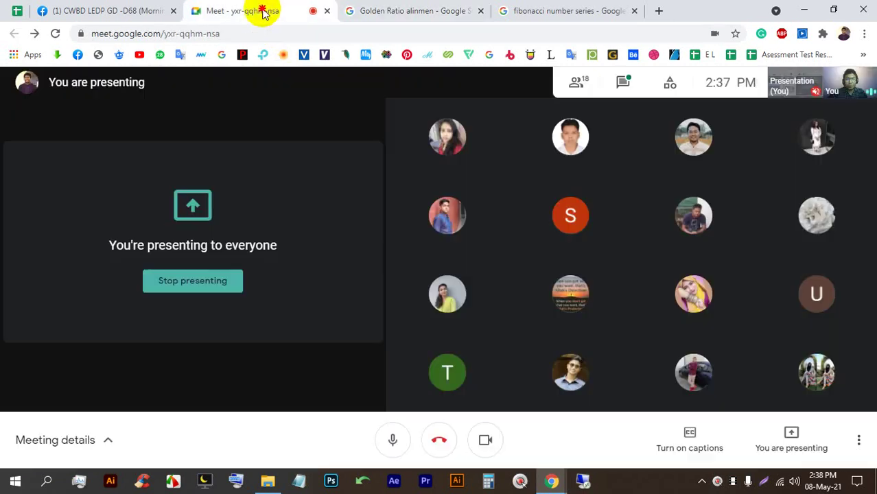
Check the Meet call and return to the image results around the Rule of Thirds picture.
click(265, 11)
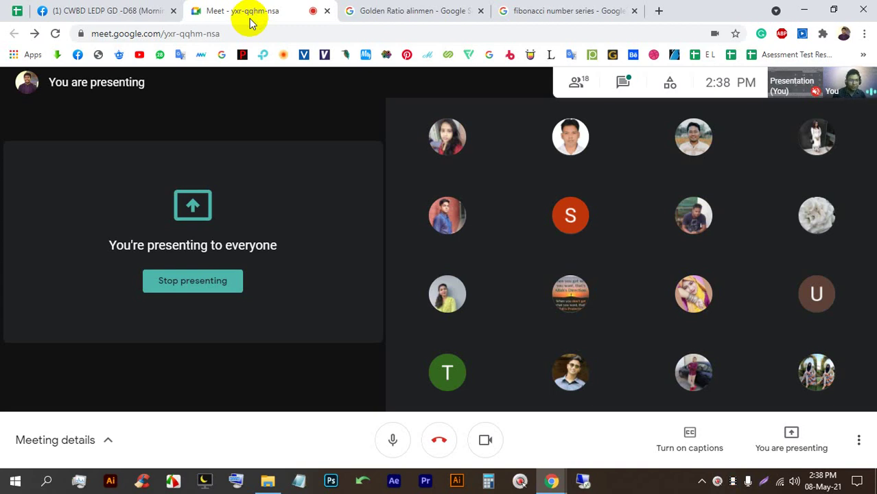
click(384, 10)
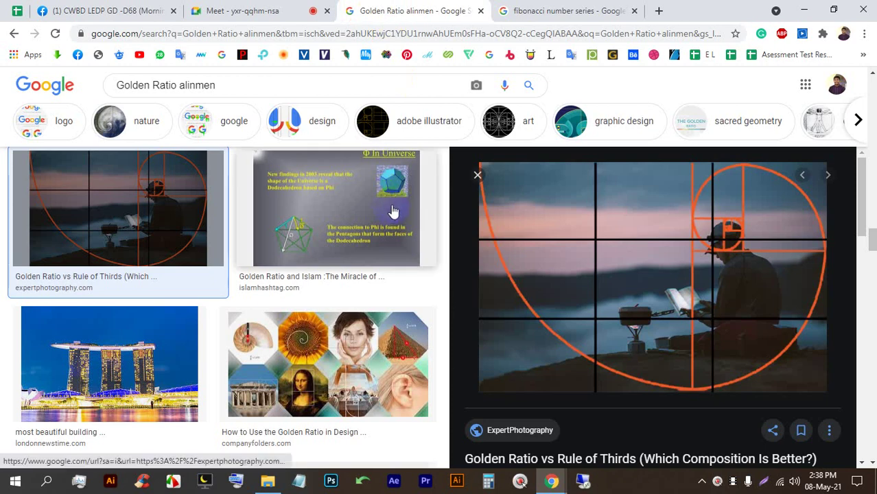
scroll(320, 318, down, 2)
scroll(320, 318, up, 3)
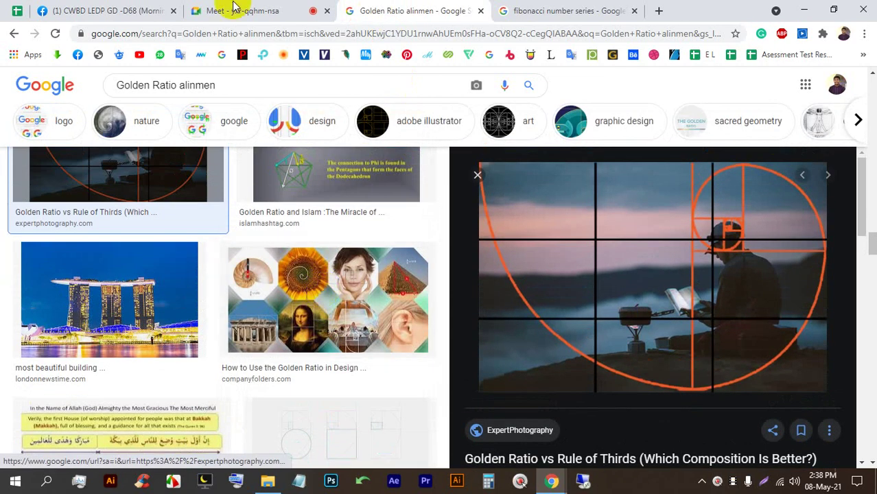
click(234, 7)
click(385, 10)
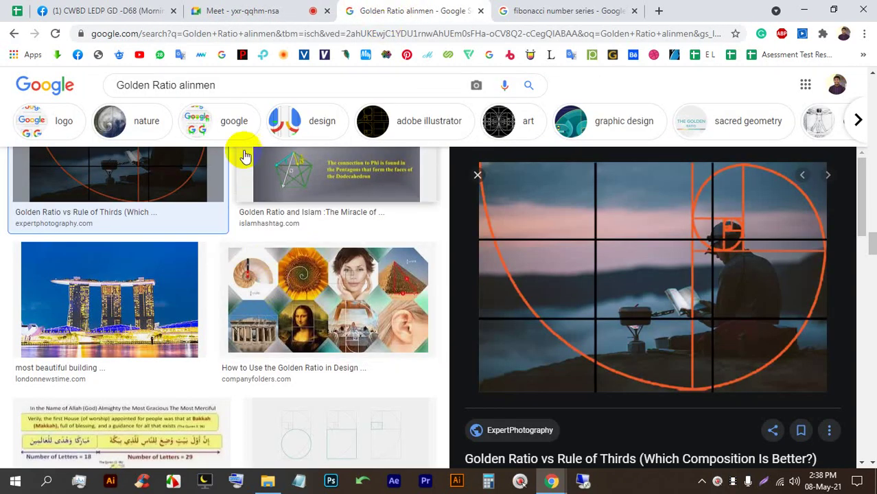
Change the image search query to "Golden Ratio mona lisa" and run the search.
scroll(236, 131, up, 3)
drag(232, 90, 189, 82)
text(monalisa)
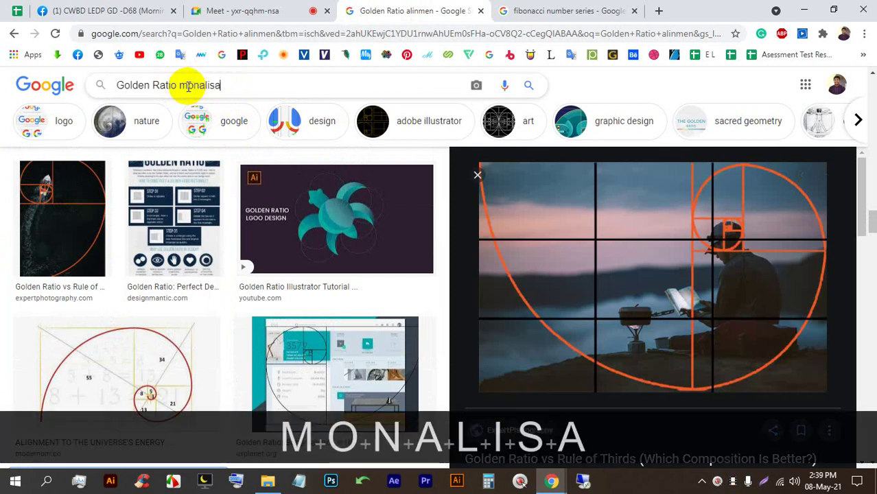
key(Left)
key(Left)
key(Left)
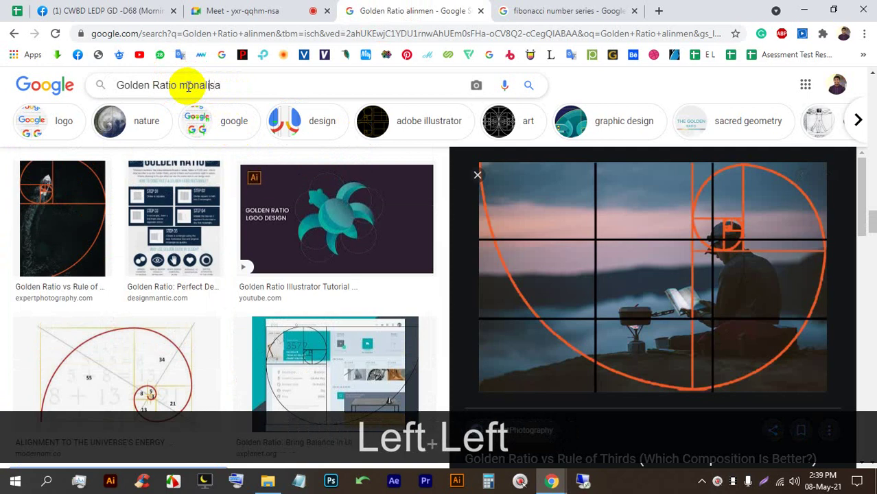
key(BackSpace)
key(Left)
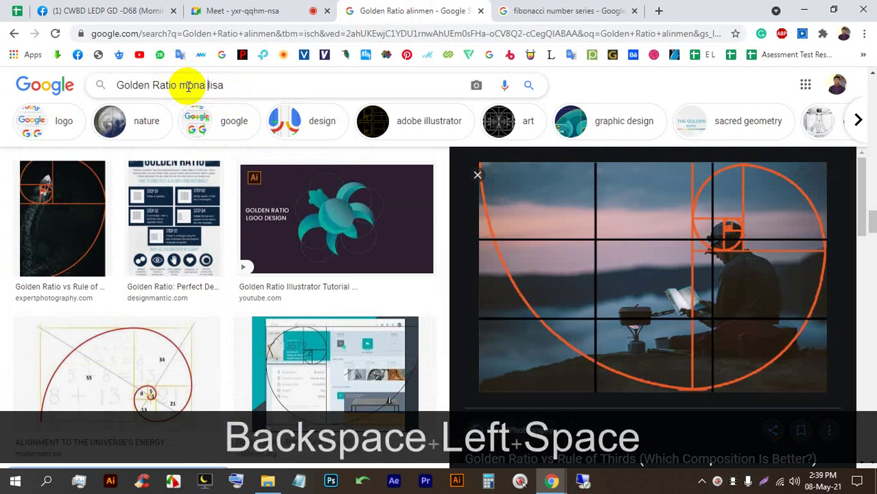
key(Return)
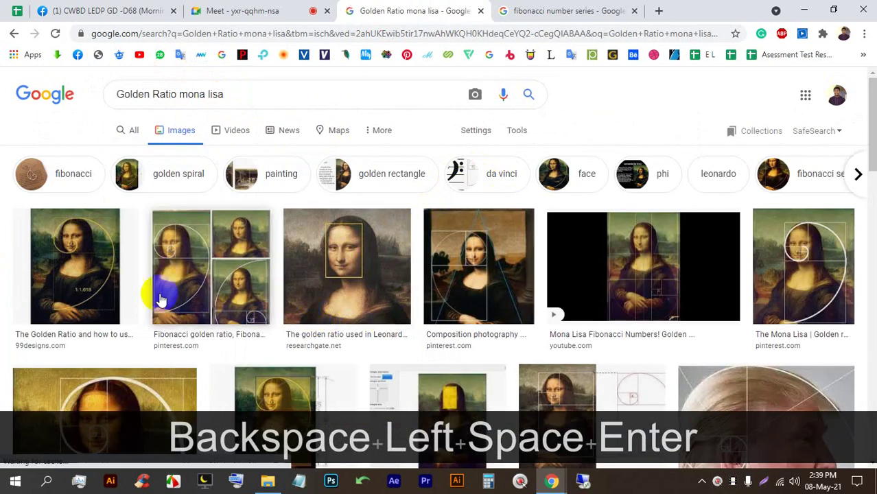
Preview the 99designs Mona Lisa golden ratio image and open the related Pinterest Mona Lisa collage.
click(74, 267)
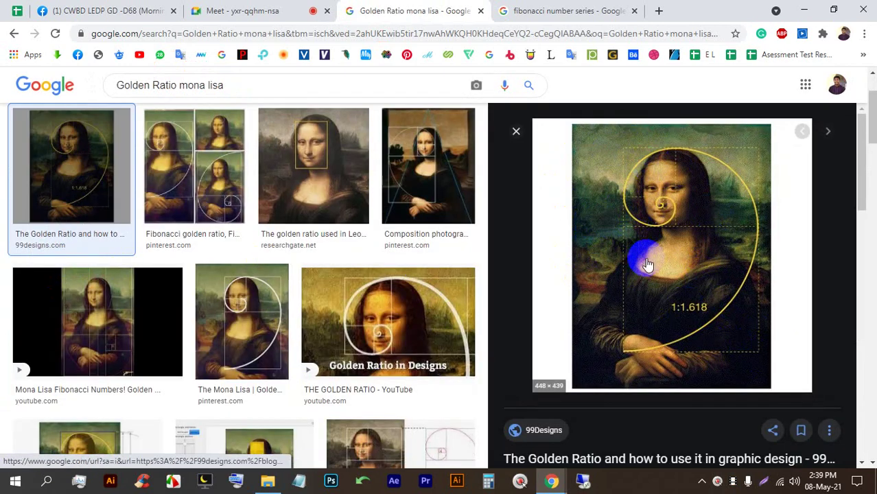
scroll(646, 252, down, 3)
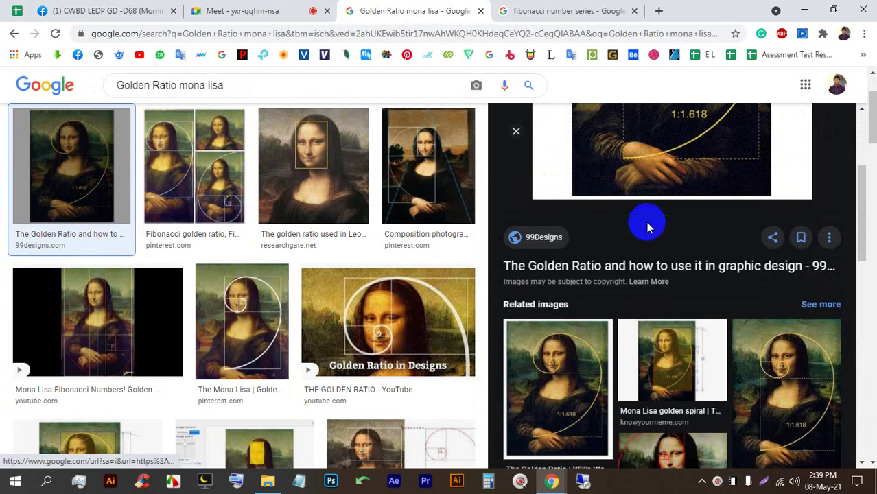
scroll(709, 213, down, 3)
click(683, 237)
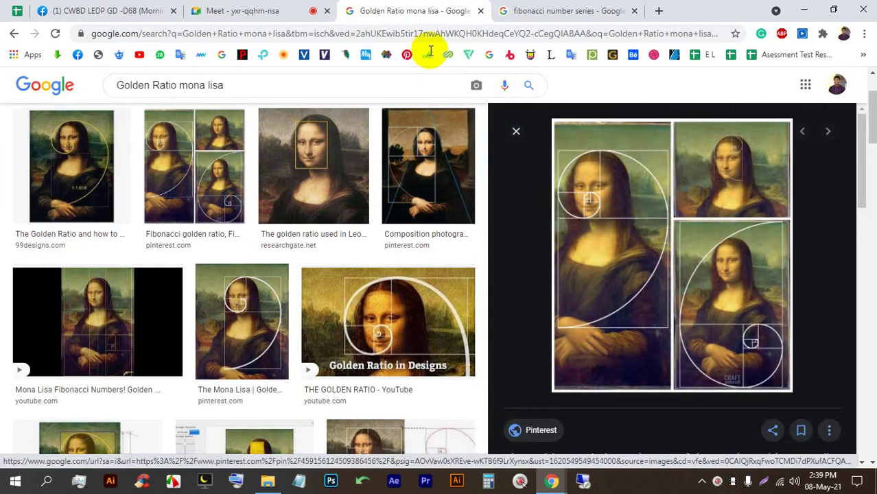
Check the Meet call, look through the images related to the Mona Lisa collage and return to the call.
click(213, 9)
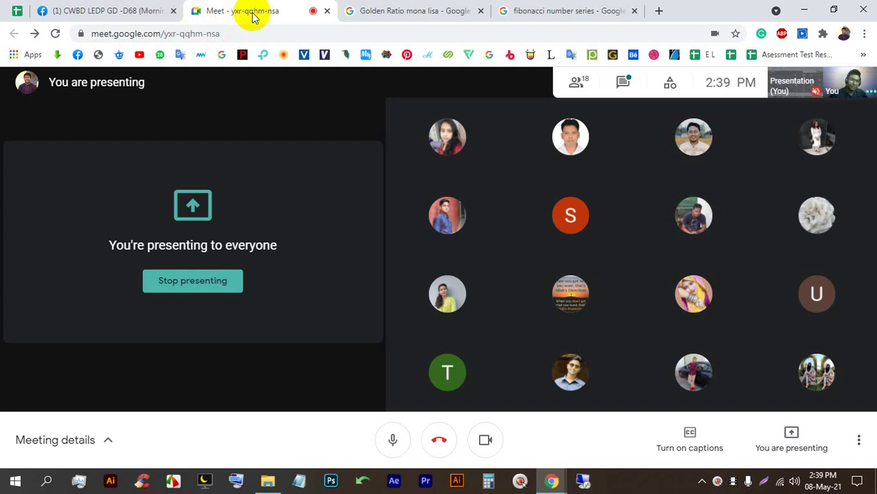
click(394, 10)
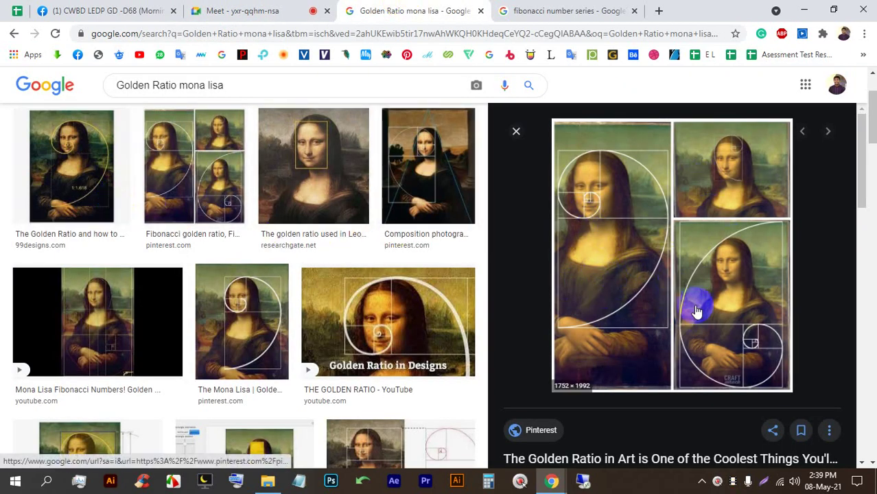
scroll(690, 295, down, 10)
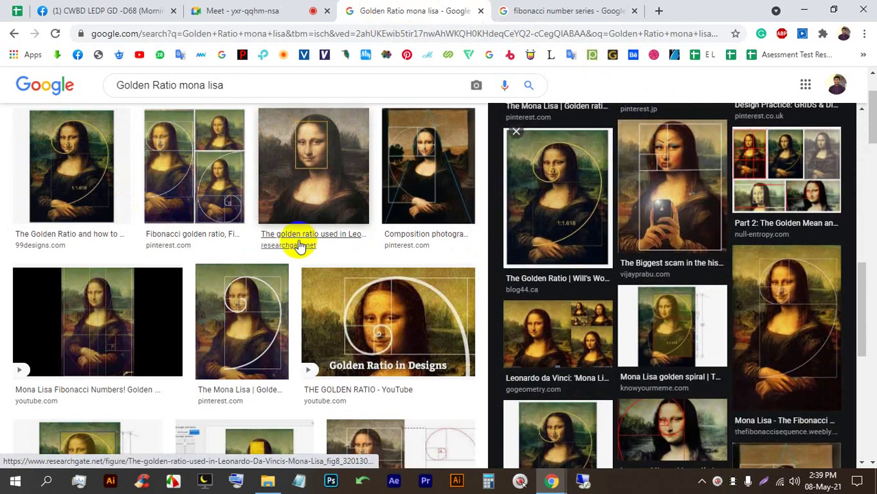
scroll(300, 280, up, 3)
click(303, 7)
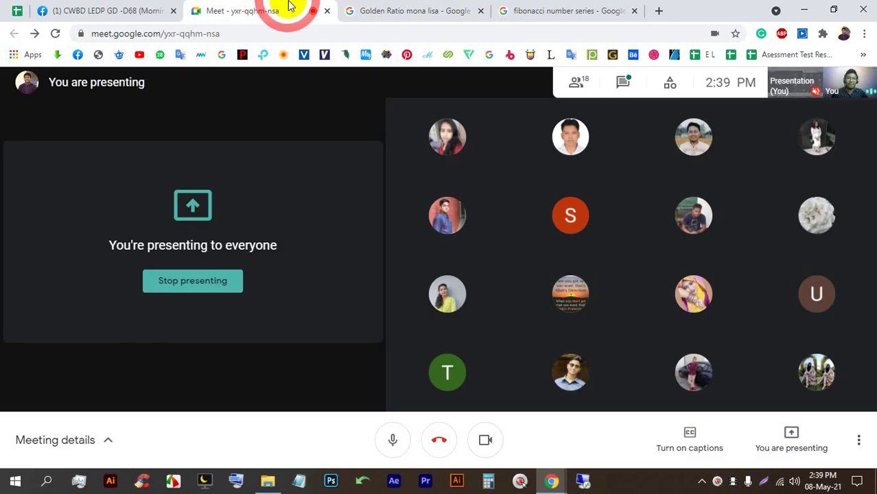
Launch Adobe Illustrator, preview the ResearchGate Mona Lisa image with the face rectangle in the search results and return to the Meet call.
click(457, 482)
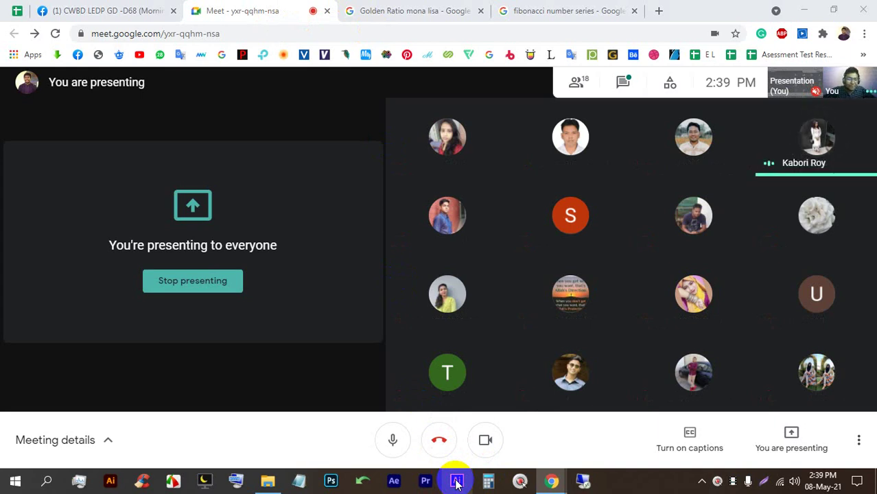
click(392, 10)
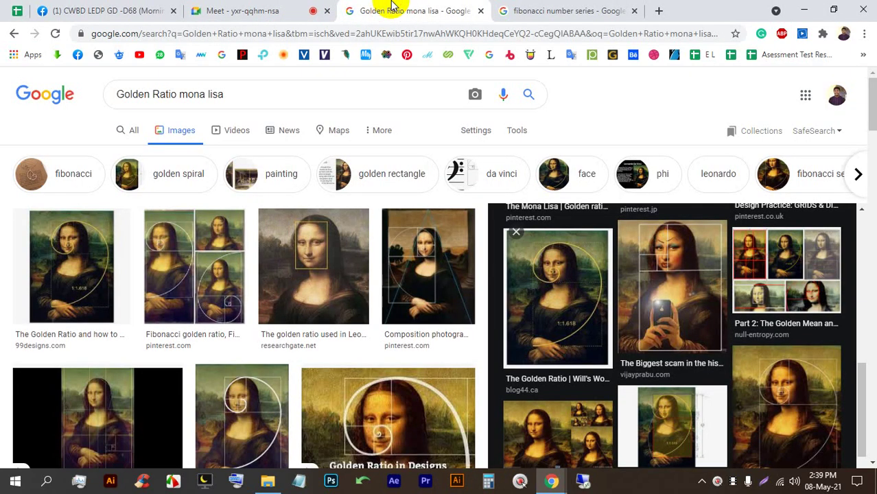
click(302, 290)
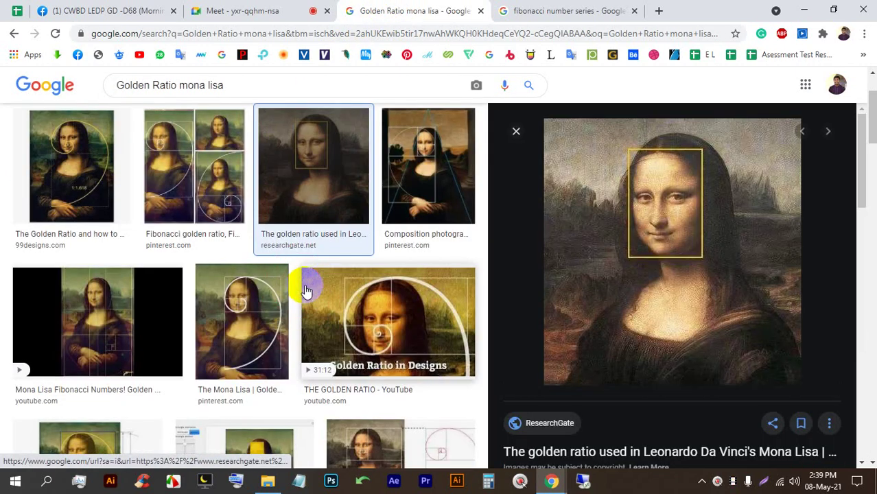
click(271, 7)
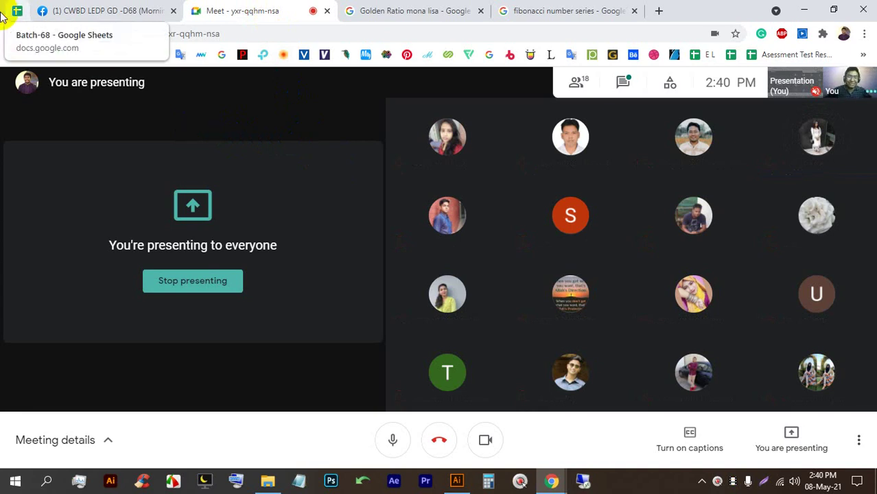
Switch to Illustrator and start a new document from the recent Web-Large 1920 x 1080 px preset.
click(453, 483)
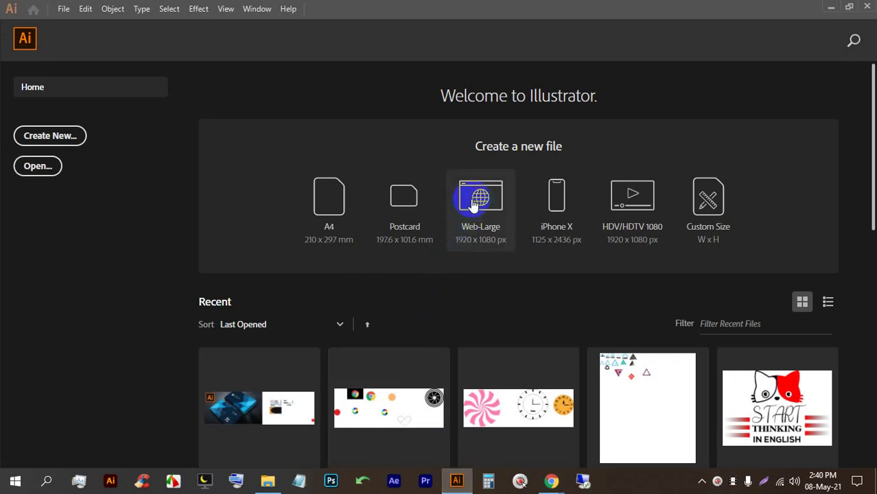
click(63, 8)
click(63, 8)
click(65, 9)
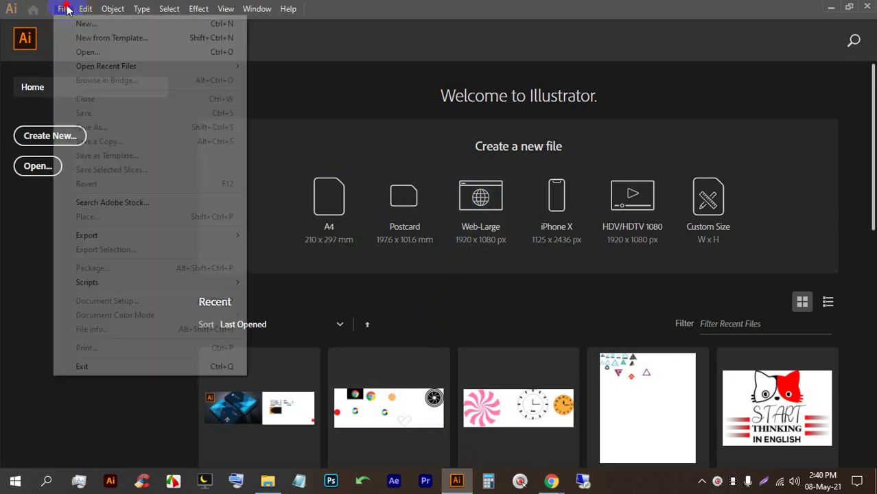
click(85, 24)
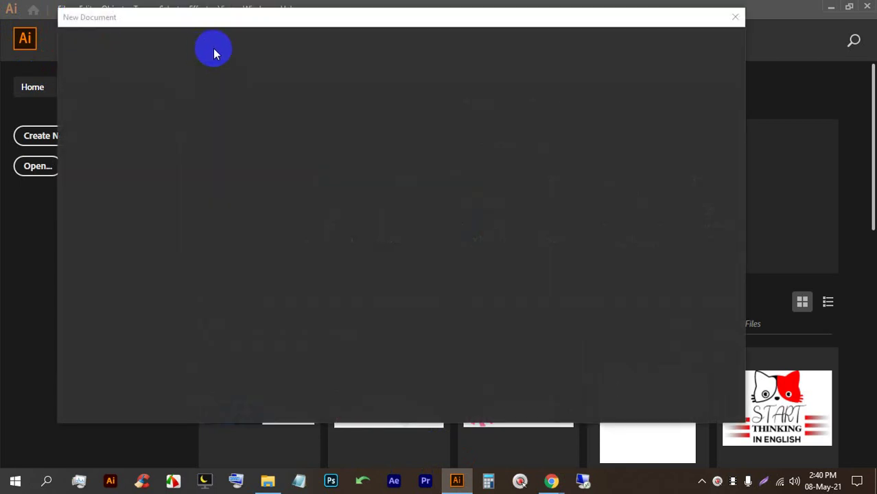
click(245, 249)
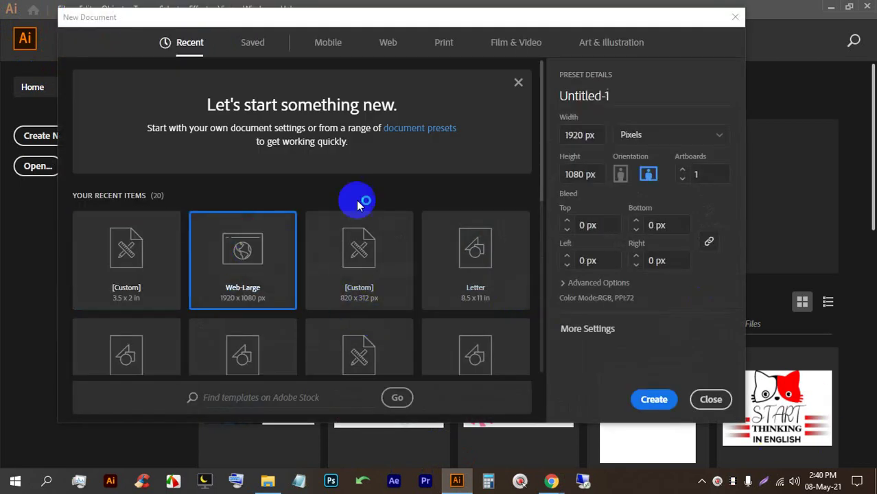
Set the new document's units to inches and raster effects to High (300 ppi), and create it.
click(646, 137)
click(635, 199)
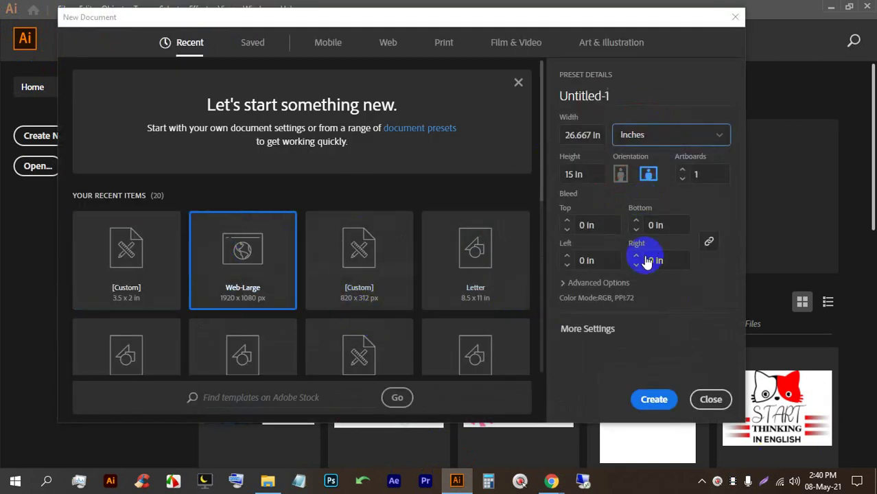
click(613, 281)
click(613, 295)
click(604, 318)
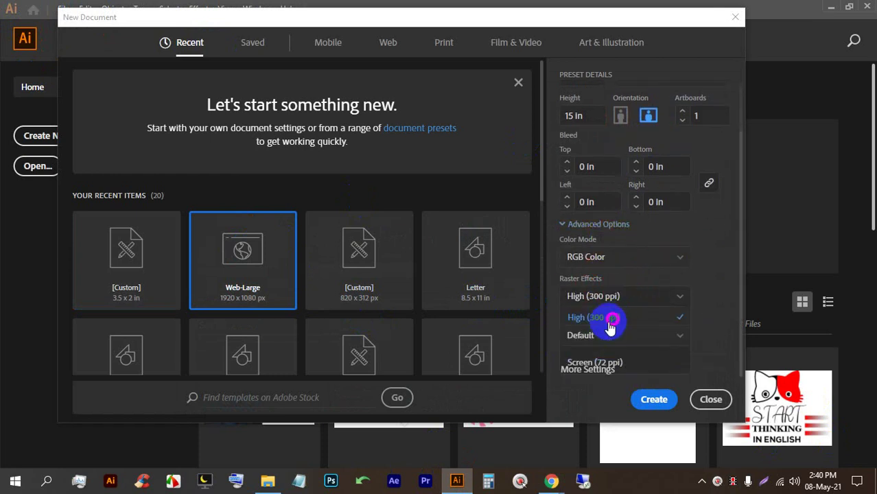
click(654, 400)
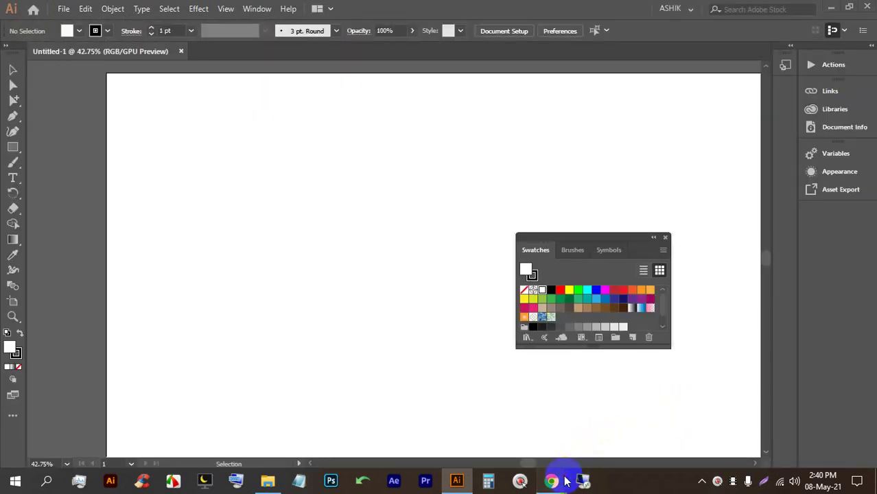
Switch to the image search in Chrome, change the query to "Golden Ratio logo" and run the search.
mouse_move(556, 479)
click(467, 436)
click(423, 15)
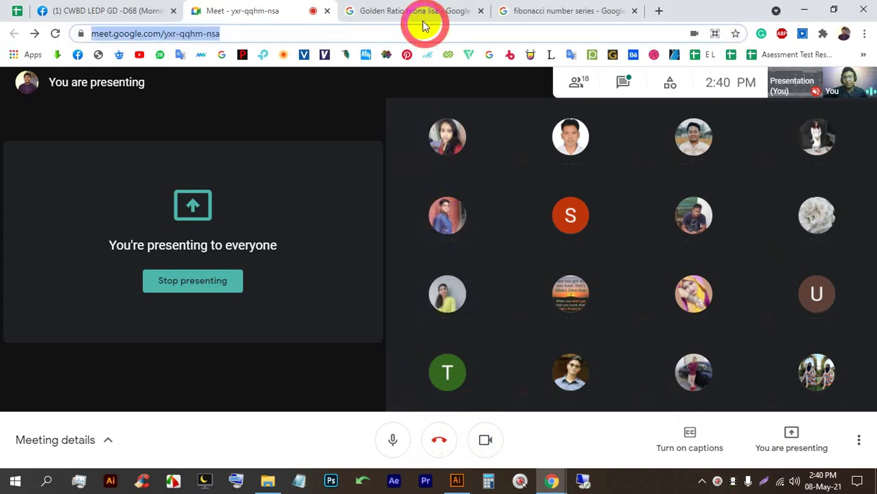
drag(243, 85, 184, 88)
text(logo)
key(Return)
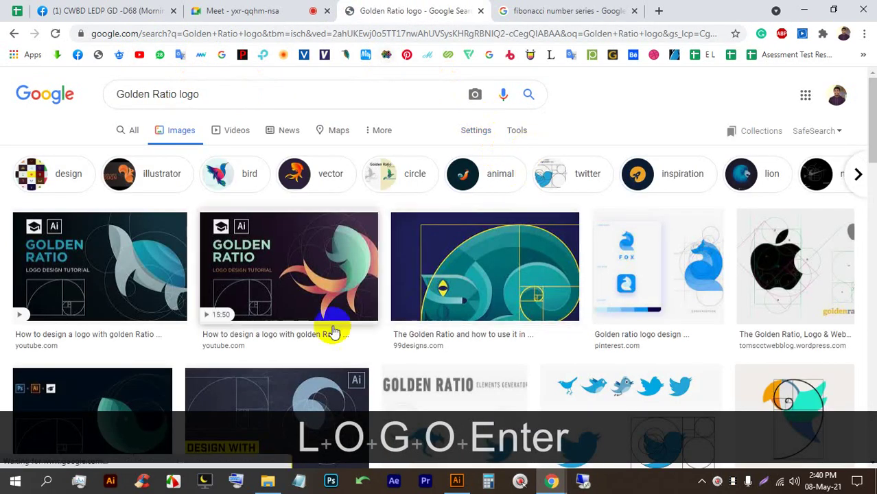
Preview the YouTube golden ratio whale logo tutorial image, check the Meet call and return to the preview.
click(142, 275)
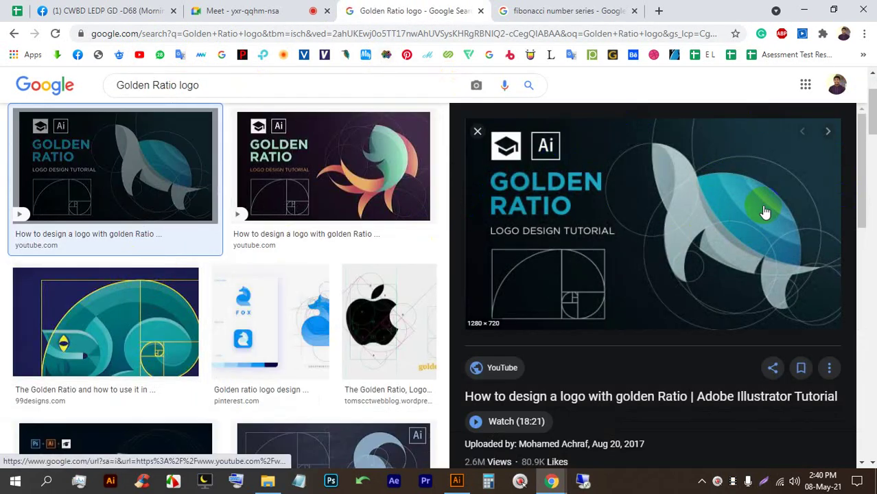
click(236, 13)
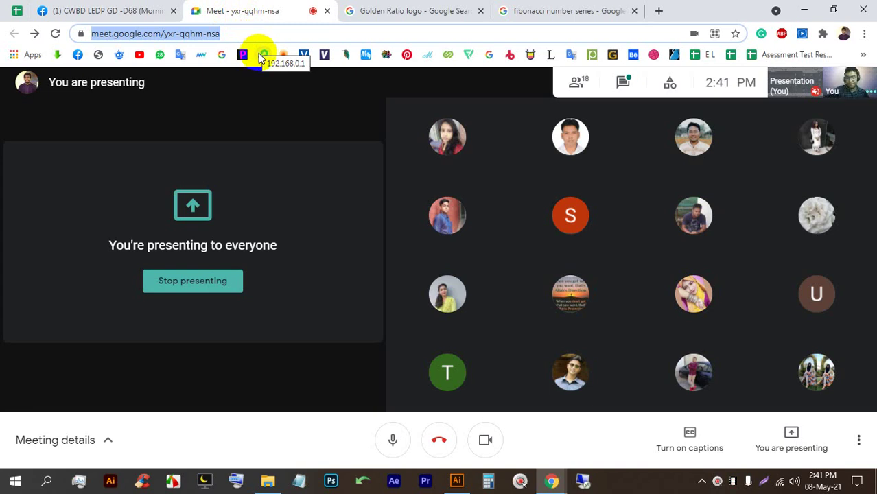
click(415, 11)
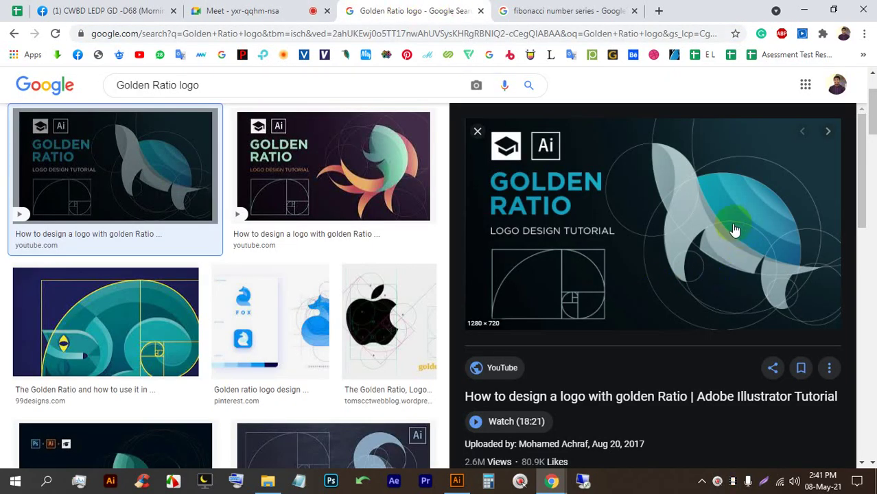
Capture the screen area around the whale logo preview, about 615 x 450 px, and trace the whale's outline in red pen.
key(Print)
mouse_move(846, 333)
mouse_down()
mouse_move(392, 114)
mouse_move(450, 43)
mouse_up()
click(858, 214)
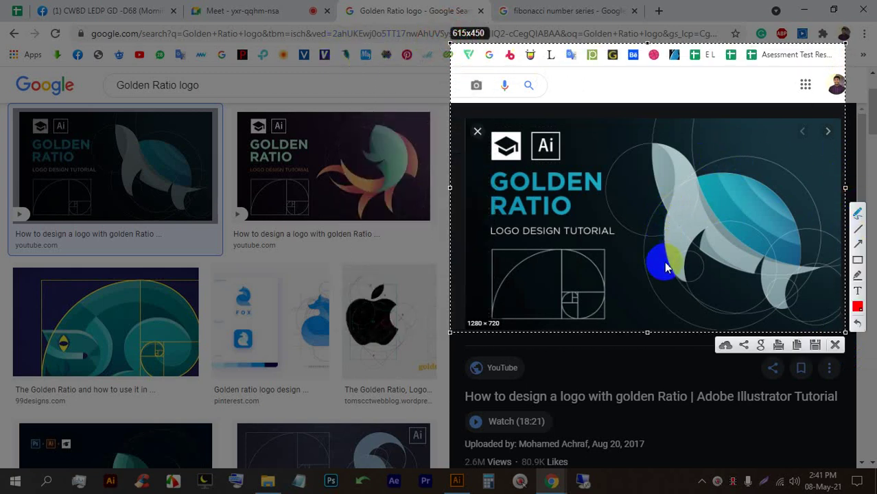
drag(667, 210, 668, 210)
mouse_move(653, 142)
mouse_down()
mouse_move(680, 148)
mouse_move(697, 177)
mouse_move(788, 191)
mouse_move(802, 226)
mouse_move(802, 264)
mouse_move(824, 268)
mouse_move(788, 280)
mouse_move(792, 303)
mouse_move(772, 312)
mouse_move(759, 276)
mouse_move(723, 273)
mouse_move(689, 242)
mouse_move(685, 278)
mouse_move(692, 285)
mouse_move(675, 278)
mouse_move(666, 214)
mouse_up()
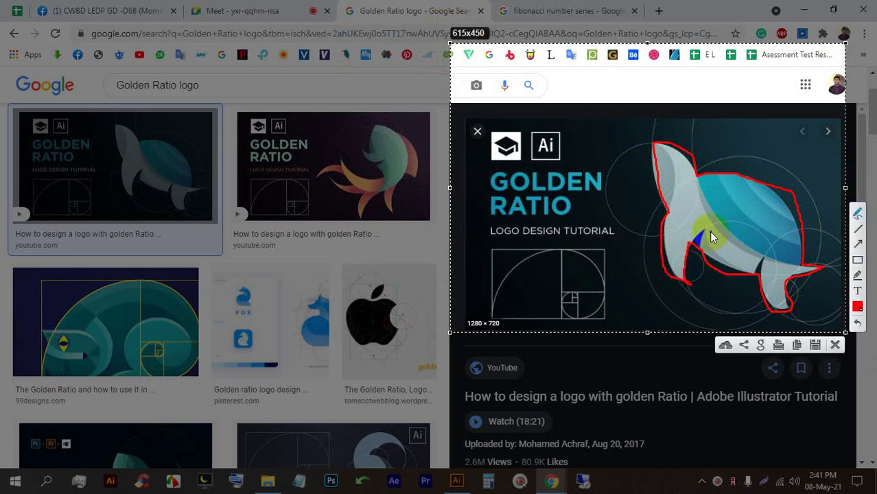
click(788, 296)
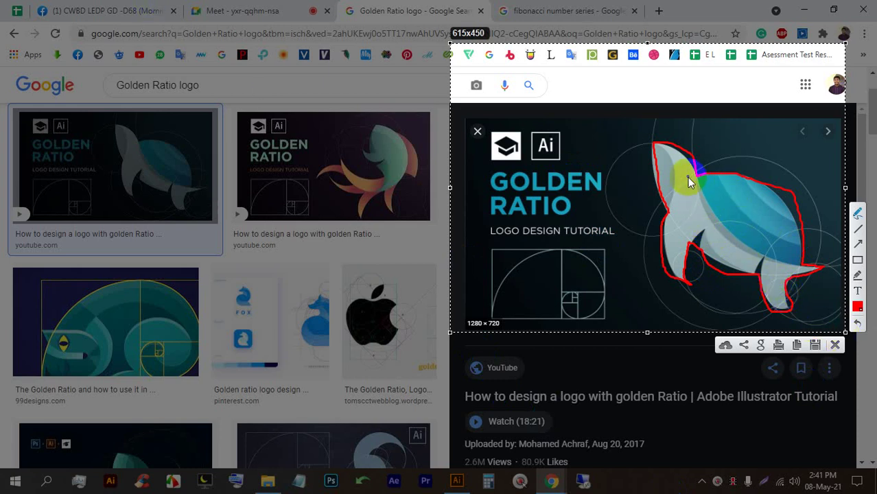
Draw red freehand curves across the whale's back, belly and tail, and close the capture.
drag(692, 179, 698, 180)
drag(779, 257, 824, 266)
mouse_move(695, 176)
mouse_down()
mouse_move(759, 219)
mouse_move(810, 239)
mouse_up()
mouse_move(726, 175)
mouse_down()
mouse_move(797, 221)
mouse_move(831, 219)
mouse_up()
mouse_move(648, 206)
mouse_down()
mouse_move(677, 202)
mouse_move(586, 304)
mouse_move(632, 340)
mouse_up()
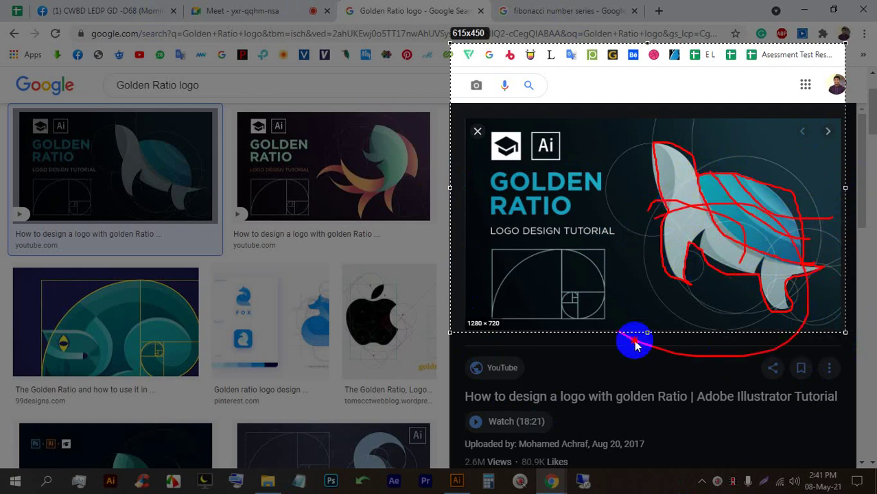
click(833, 343)
Check the Meet call, return to the whale preview and capture its whale half, about 443 x 411 px.
click(284, 8)
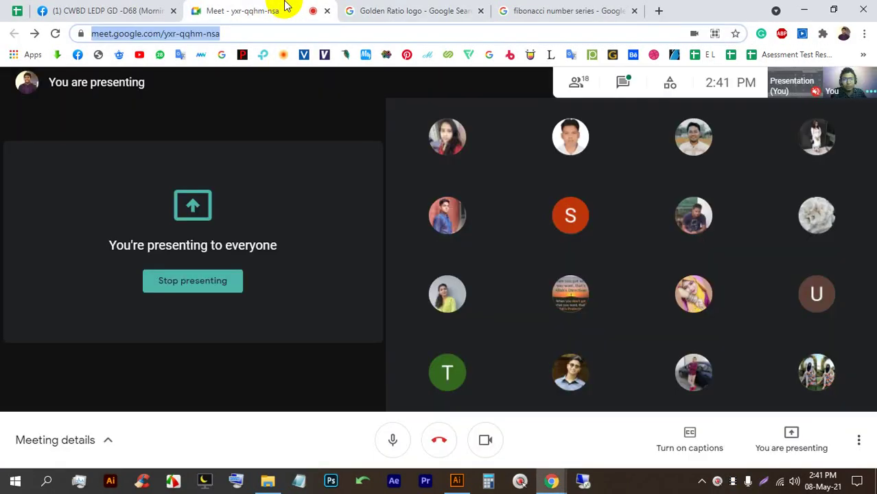
click(410, 7)
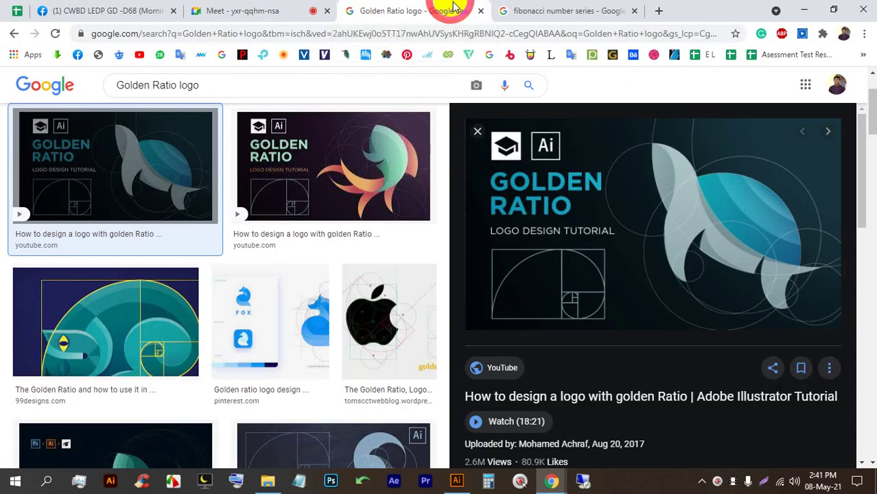
key(Print)
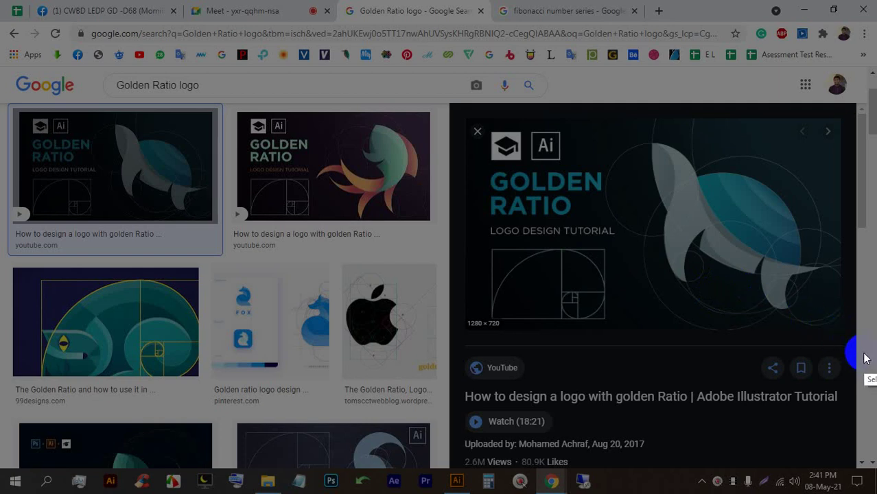
drag(862, 353, 579, 88)
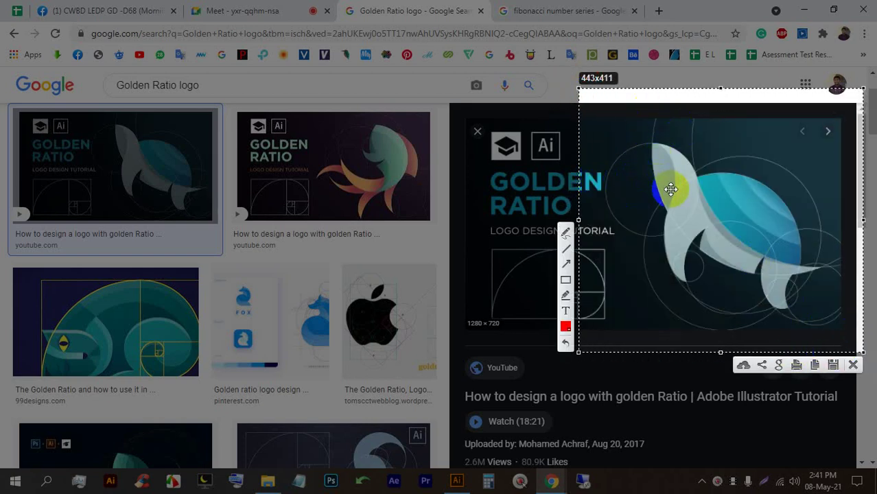
click(566, 232)
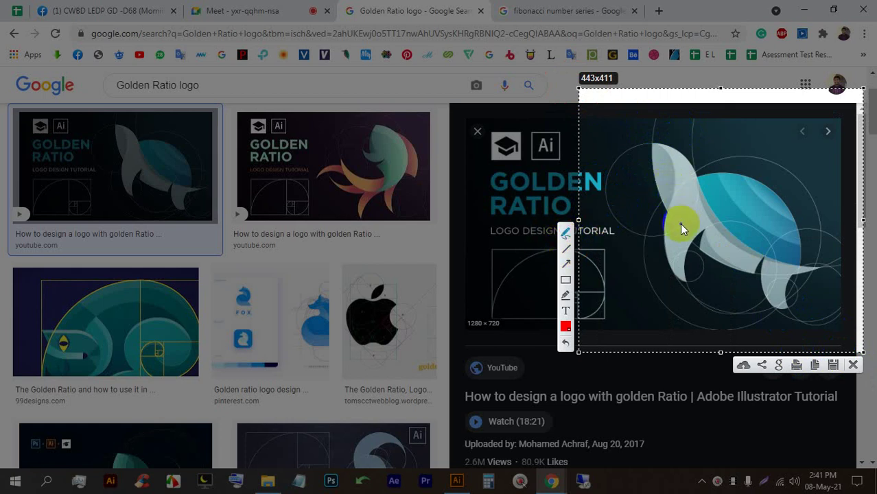
mouse_move(652, 148)
mouse_down()
mouse_move(670, 196)
mouse_move(650, 173)
mouse_move(689, 261)
mouse_up()
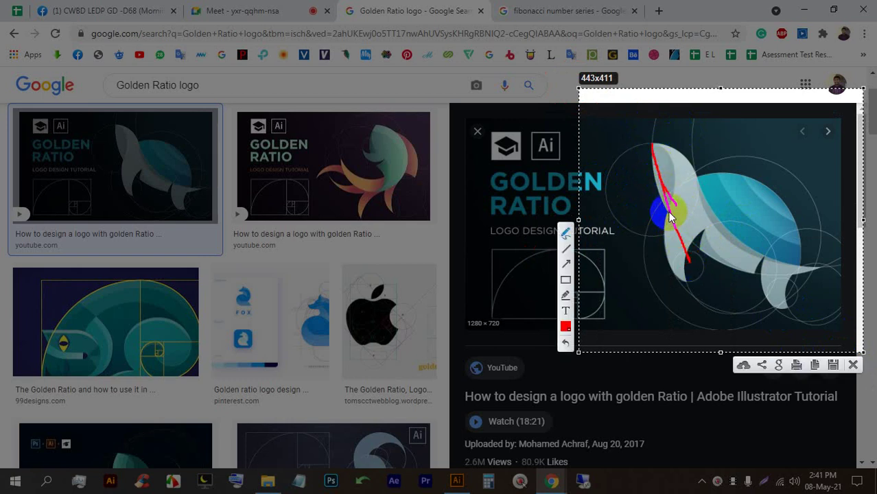
key(ctrl+z)
key(ctrl+z)
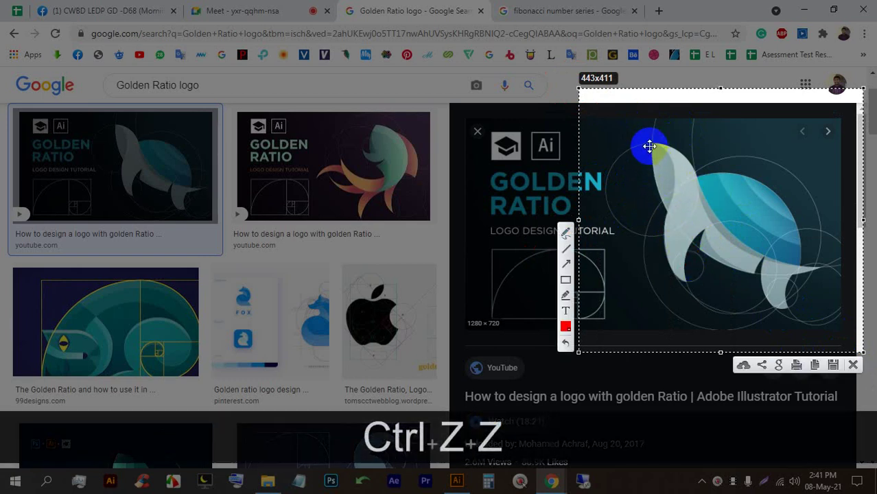
Draw large red freehand circles that follow the curves of the whale's front, back and belly.
click(566, 234)
drag(650, 143, 664, 199)
mouse_move(676, 231)
mouse_down()
mouse_move(716, 264)
mouse_move(749, 274)
mouse_move(849, 257)
mouse_up()
mouse_move(650, 152)
mouse_down()
mouse_move(653, 109)
mouse_move(720, 44)
mouse_move(800, 46)
mouse_move(862, 82)
mouse_move(873, 234)
mouse_move(845, 256)
mouse_up()
mouse_move(696, 114)
mouse_down()
mouse_move(694, 173)
mouse_move(722, 226)
mouse_move(774, 258)
mouse_move(826, 266)
mouse_move(853, 255)
mouse_move(872, 204)
mouse_move(866, 109)
mouse_move(841, 60)
mouse_move(790, 41)
mouse_move(713, 86)
mouse_move(695, 127)
mouse_up()
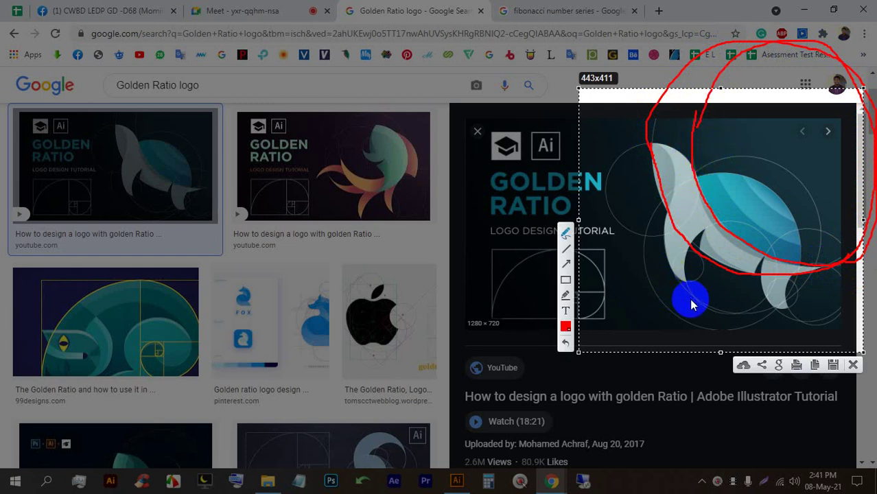
mouse_move(759, 160)
mouse_down()
mouse_move(685, 179)
mouse_move(668, 213)
mouse_move(670, 280)
mouse_move(685, 305)
mouse_move(779, 311)
mouse_move(797, 297)
mouse_move(806, 270)
mouse_move(803, 182)
mouse_move(778, 164)
mouse_move(699, 163)
mouse_move(670, 220)
mouse_up()
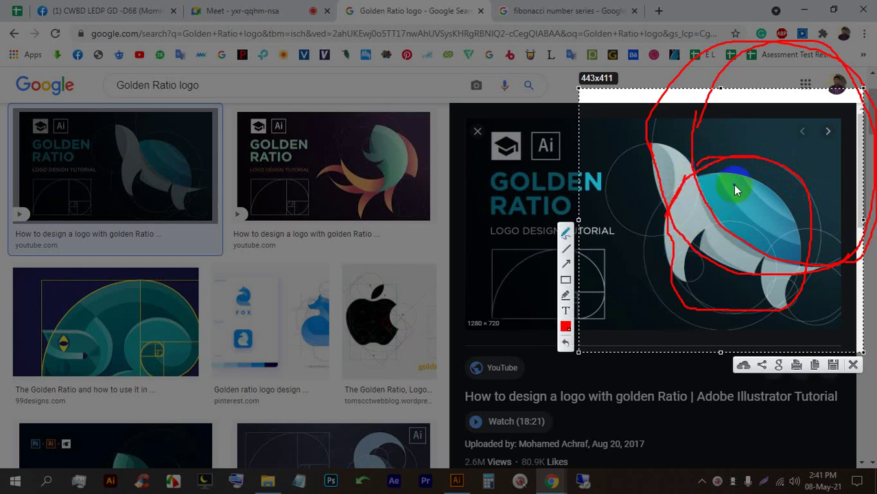
Undo all the red circles drawn over the whale.
key(ctrl+z)
key(ctrl+z)
key(ctrl+z)
key(ctrl+z)
key(ctrl+z)
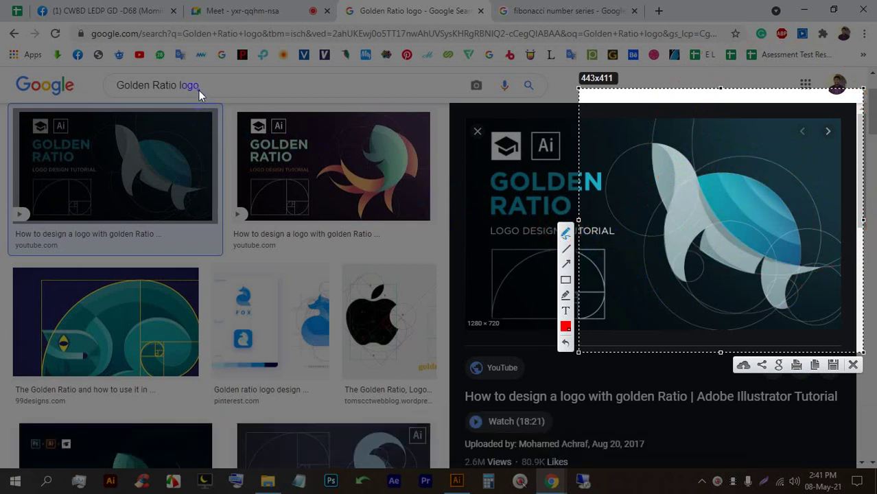
Draw several large overlapping red circles freehand over the search results beside the captured area.
mouse_move(209, 70)
mouse_down()
mouse_move(108, 214)
mouse_move(364, 349)
mouse_move(303, 55)
mouse_move(163, 81)
mouse_up()
mouse_move(311, 12)
mouse_down()
mouse_move(209, 66)
mouse_move(171, 181)
mouse_move(198, 301)
mouse_move(289, 361)
mouse_move(446, 344)
mouse_move(463, 180)
mouse_move(365, 25)
mouse_up()
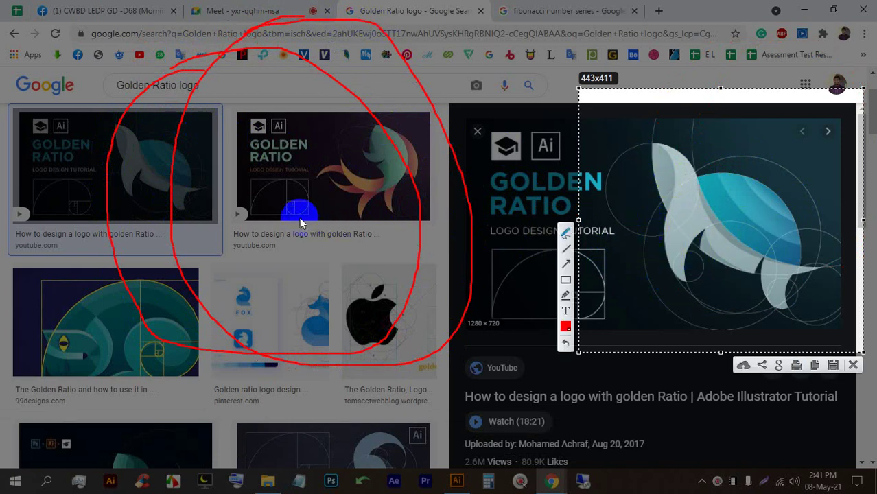
mouse_move(280, 170)
mouse_down()
mouse_move(218, 176)
mouse_move(125, 238)
mouse_move(103, 322)
mouse_move(102, 386)
mouse_move(250, 411)
mouse_move(366, 328)
mouse_move(324, 186)
mouse_move(232, 161)
mouse_up()
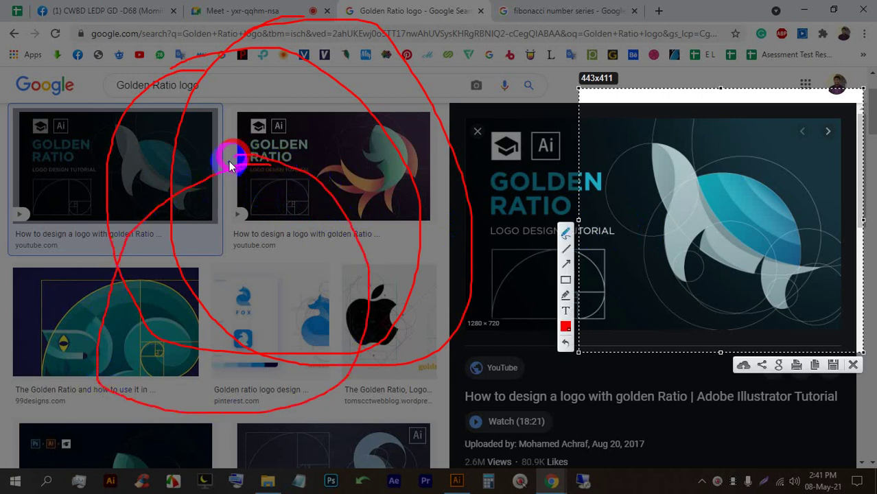
drag(336, 244, 316, 251)
mouse_move(227, 453)
mouse_down()
mouse_move(376, 457)
mouse_move(417, 284)
mouse_up()
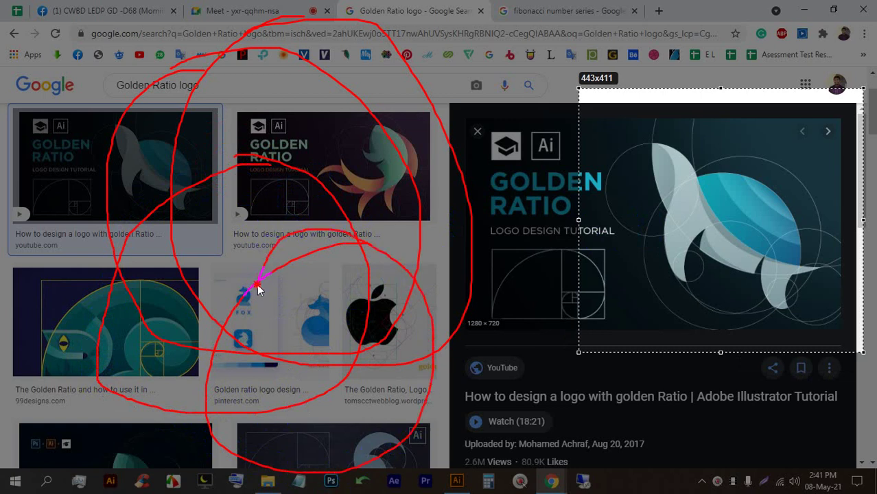
drag(258, 289, 258, 289)
Add a red arc and a flowing curve that follow and link the edges of the overlapping circles.
click(113, 126)
mouse_move(65, 120)
mouse_down()
mouse_move(139, 105)
mouse_move(191, 142)
mouse_move(215, 202)
mouse_move(207, 254)
mouse_move(95, 302)
mouse_move(45, 301)
mouse_up()
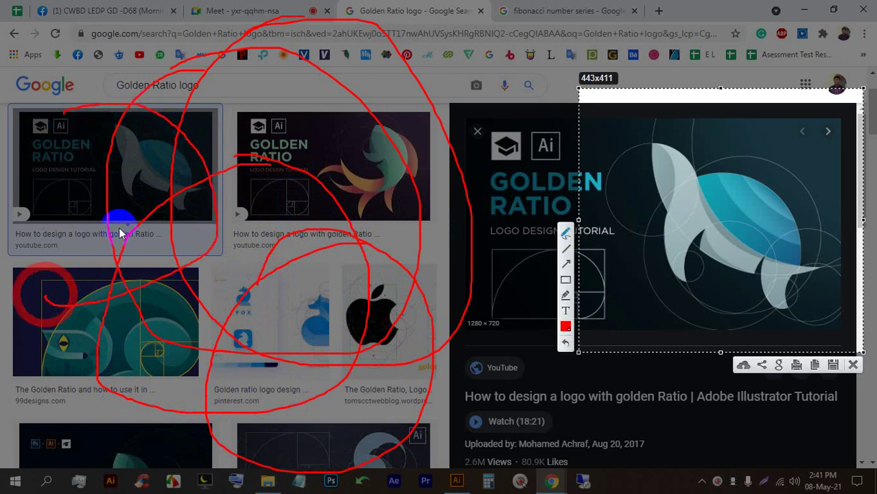
mouse_move(132, 102)
mouse_down()
mouse_move(188, 146)
mouse_move(198, 176)
mouse_move(234, 157)
mouse_move(296, 177)
mouse_move(331, 241)
mouse_up()
drag(423, 352, 423, 350)
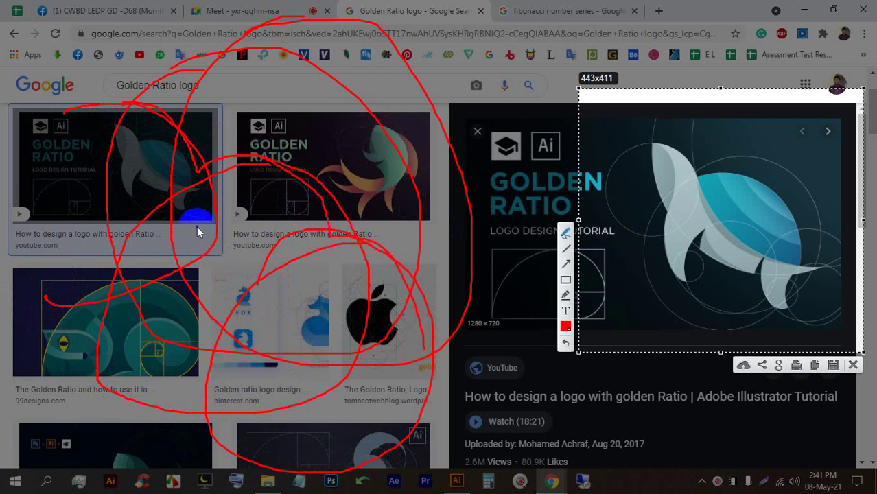
Draw a large red circle around the whale's body and a smaller one inside it, and close the capture.
click(608, 230)
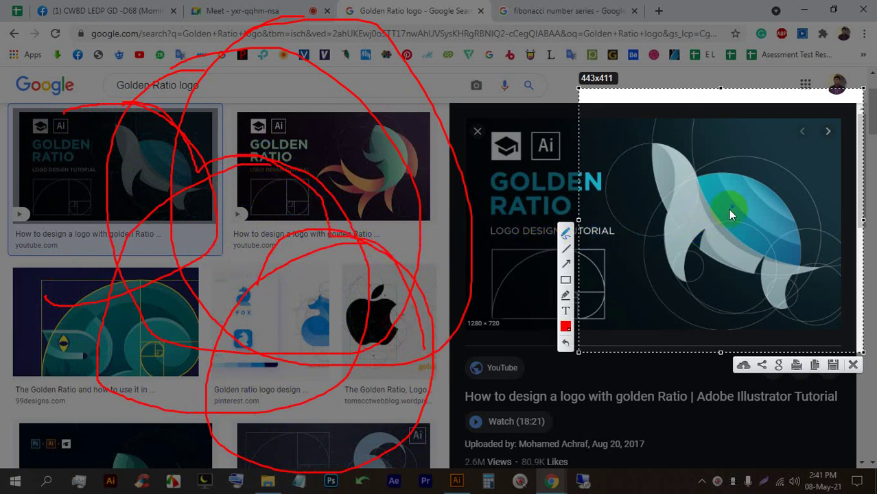
mouse_move(733, 161)
mouse_down()
mouse_move(669, 183)
mouse_move(650, 252)
mouse_move(721, 316)
mouse_move(831, 249)
mouse_move(707, 162)
mouse_up()
mouse_move(731, 225)
mouse_down()
mouse_move(695, 265)
mouse_move(773, 240)
mouse_move(698, 254)
mouse_up()
click(616, 170)
click(842, 356)
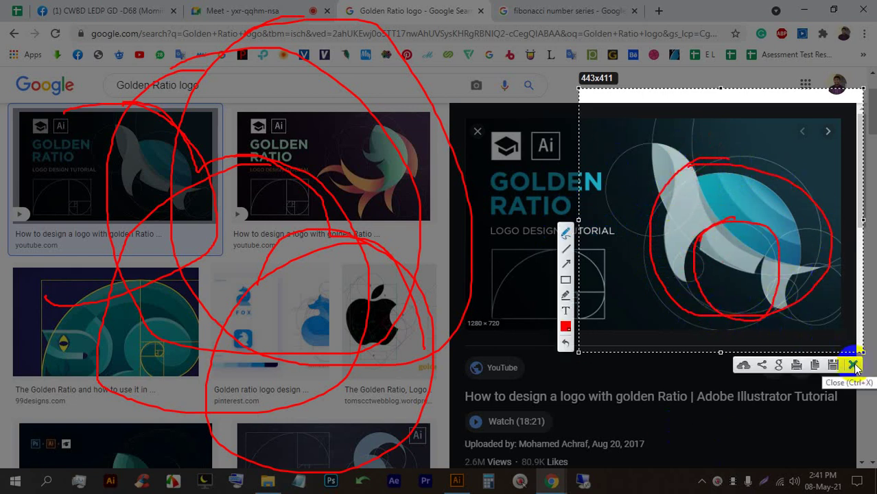
click(853, 366)
Check the Meet call and the fibonacci number series search, and return to the Golden Ratio logo results.
click(295, 9)
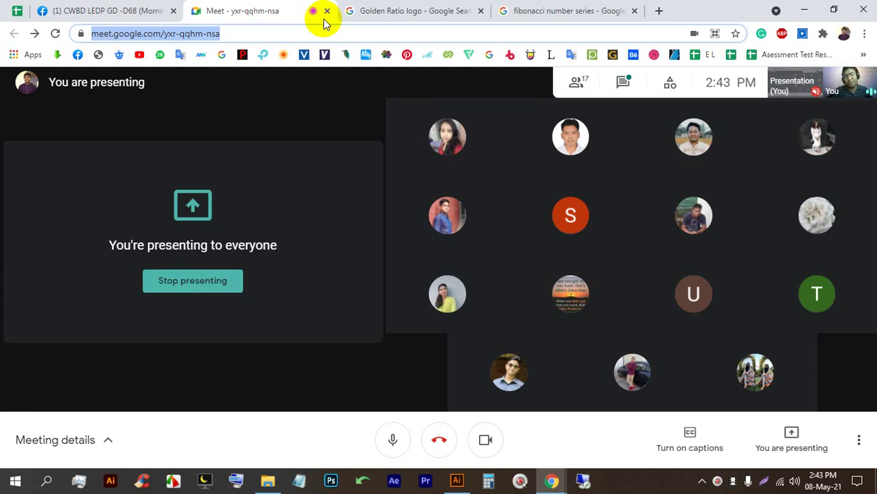
click(554, 11)
click(229, 10)
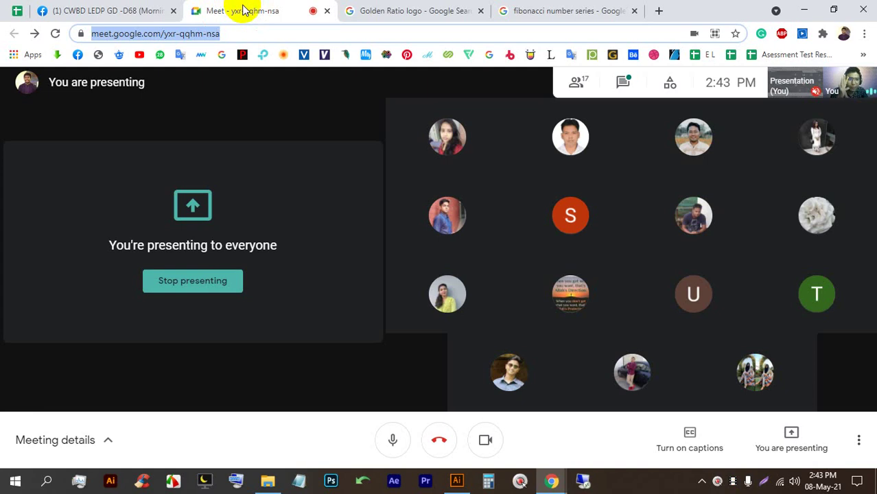
click(396, 10)
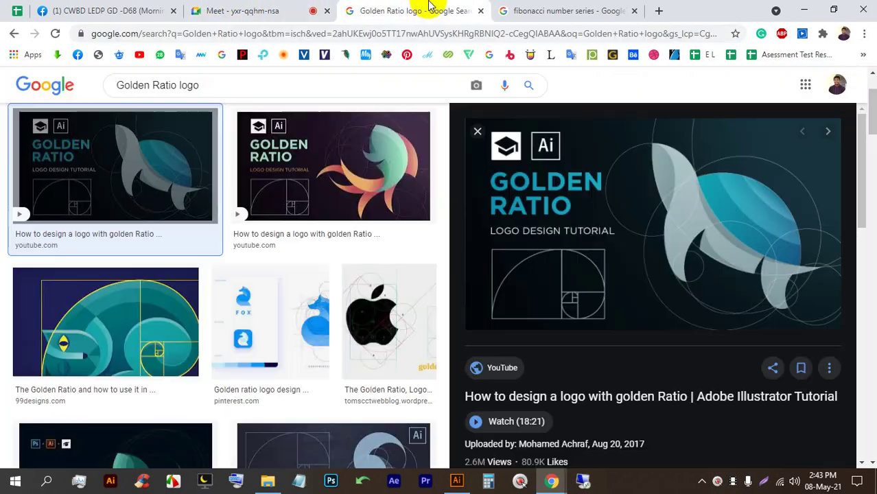
Preview the Apple golden ratio logo image from Tom's Blog in the search results.
scroll(379, 323, down, 2)
scroll(380, 323, down, 2)
click(401, 138)
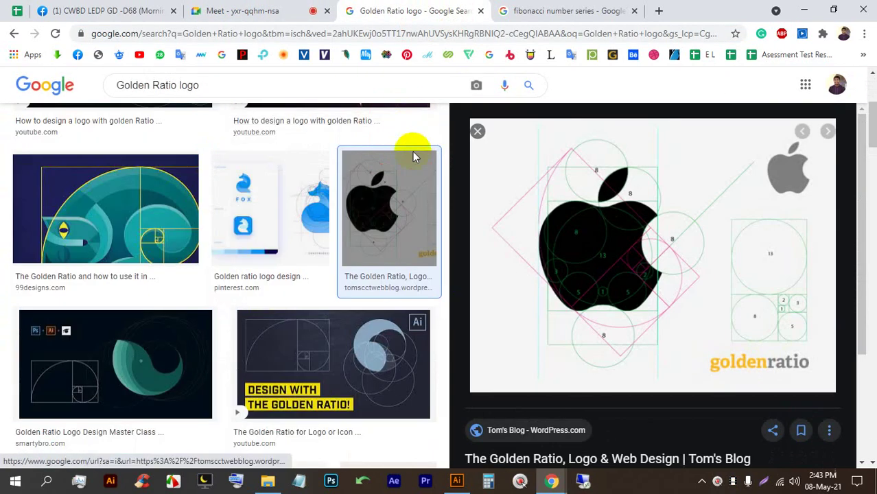
Capture the Apple logo preview, about 641 x 478 px, trace construction circles on its left half in red, and close the capture.
key(Print)
drag(862, 383, 451, 77)
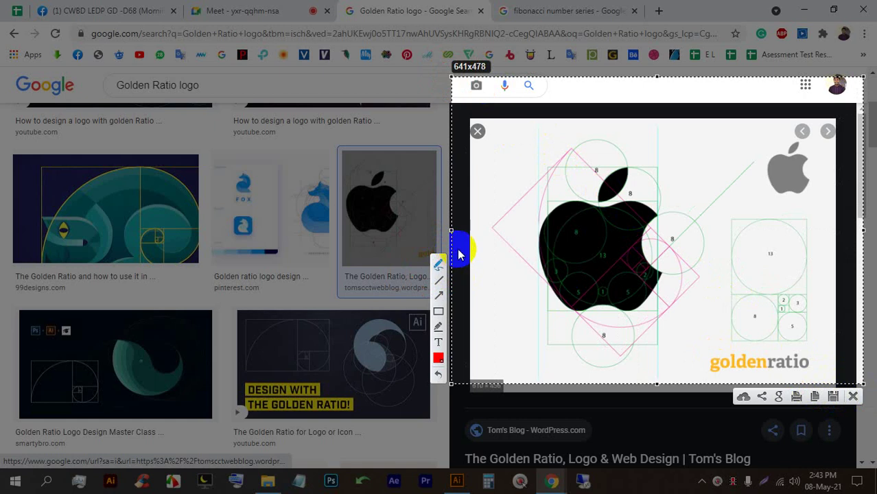
mouse_move(610, 242)
mouse_down()
mouse_move(619, 215)
mouse_move(564, 237)
mouse_move(562, 288)
mouse_move(599, 306)
mouse_move(597, 273)
mouse_move(572, 251)
mouse_move(627, 278)
mouse_move(624, 219)
mouse_move(574, 236)
mouse_move(606, 257)
mouse_move(570, 243)
mouse_move(638, 299)
mouse_move(616, 282)
mouse_move(575, 288)
mouse_move(568, 228)
mouse_move(568, 251)
mouse_move(582, 216)
mouse_move(574, 267)
mouse_move(568, 235)
mouse_move(564, 275)
mouse_up()
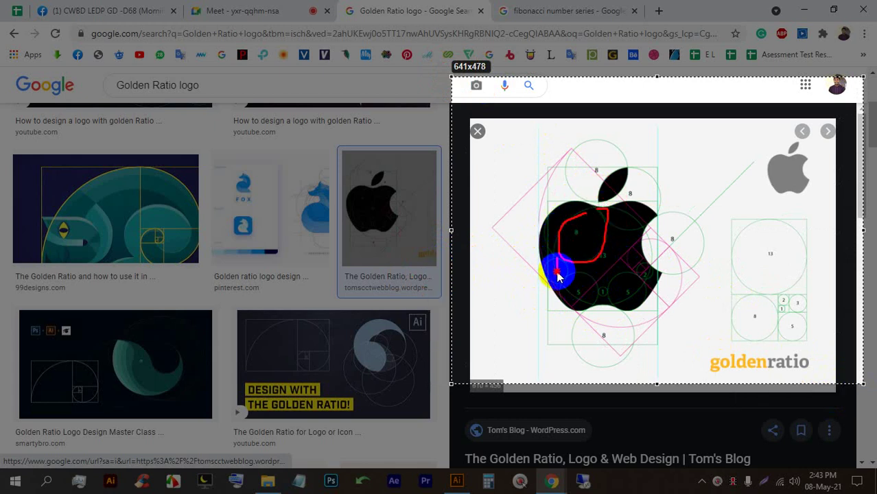
click(854, 394)
Preview the YouTube image "The Golden Ratio for Logo or Icon Design in Illustrator", check the Meet call and return to it.
click(384, 348)
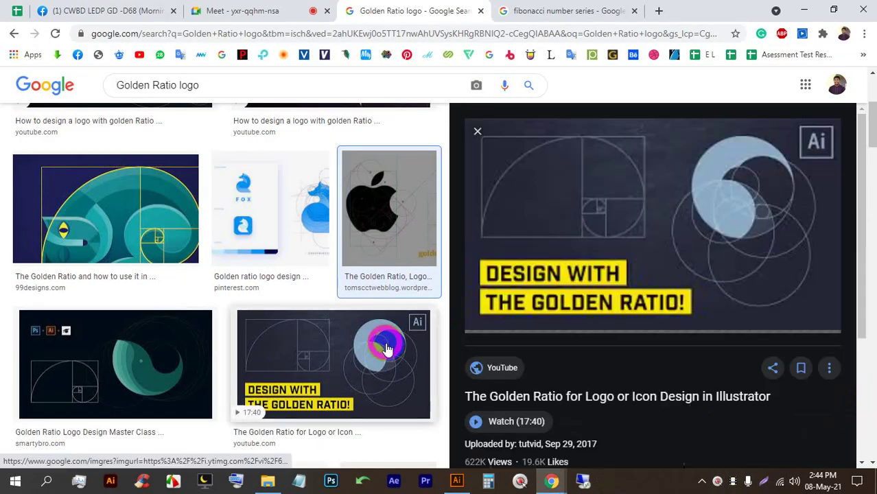
click(269, 8)
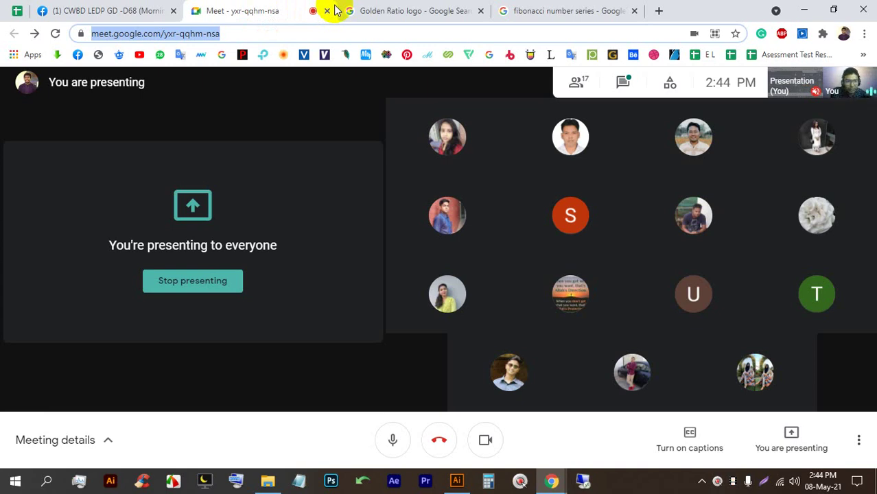
click(344, 9)
Browse the related images and preview the Depositphotos vector golden ratio 618 squares illustration.
scroll(580, 206, down, 3)
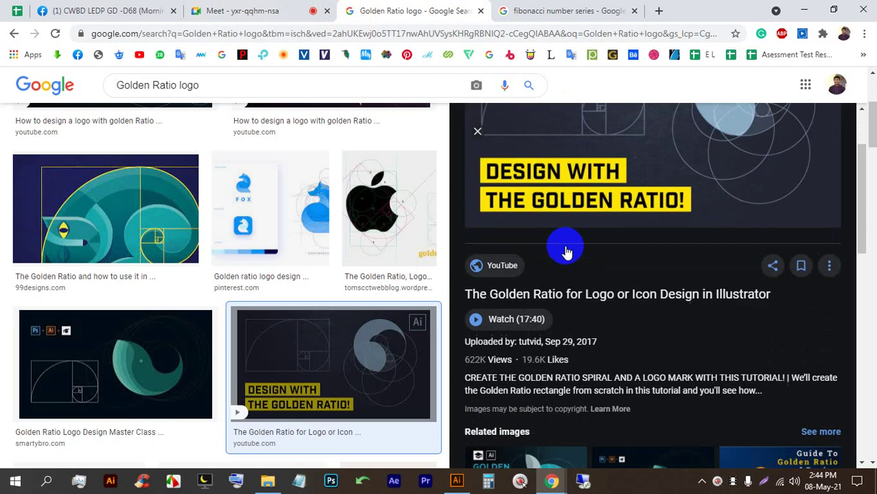
scroll(618, 288, down, 4)
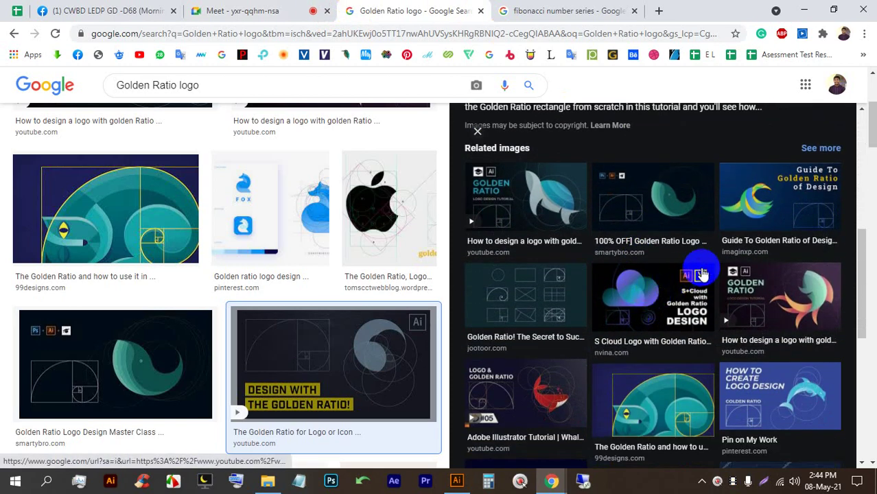
scroll(568, 313, down, 3)
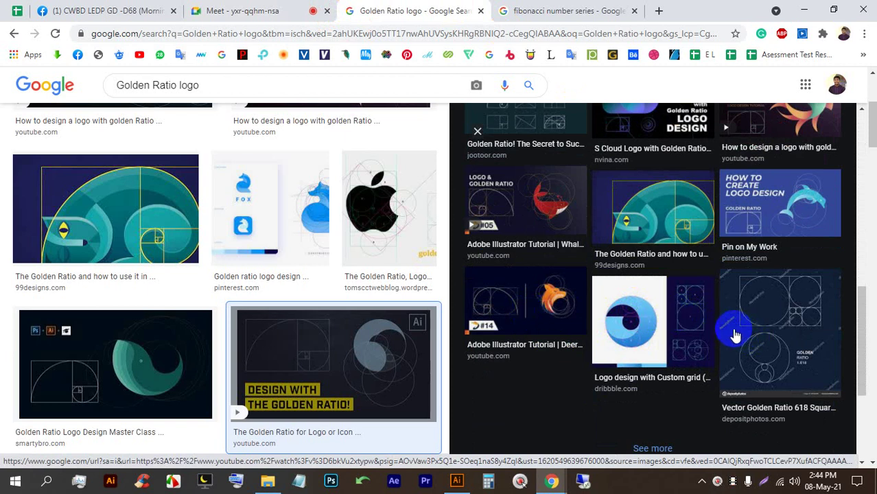
click(769, 310)
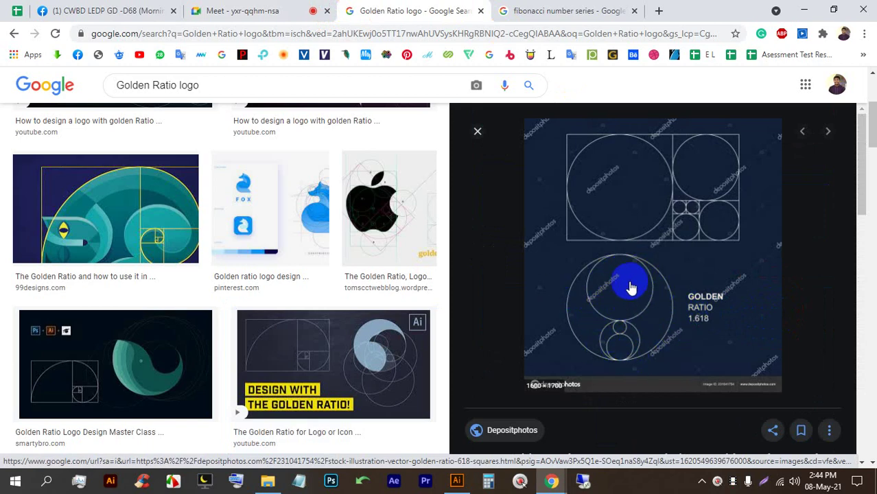
Preview the related Depositphotos minimalistic style golden ratio image of overlapping black circles on a white background.
scroll(562, 304, down, 5)
scroll(562, 304, down, 2)
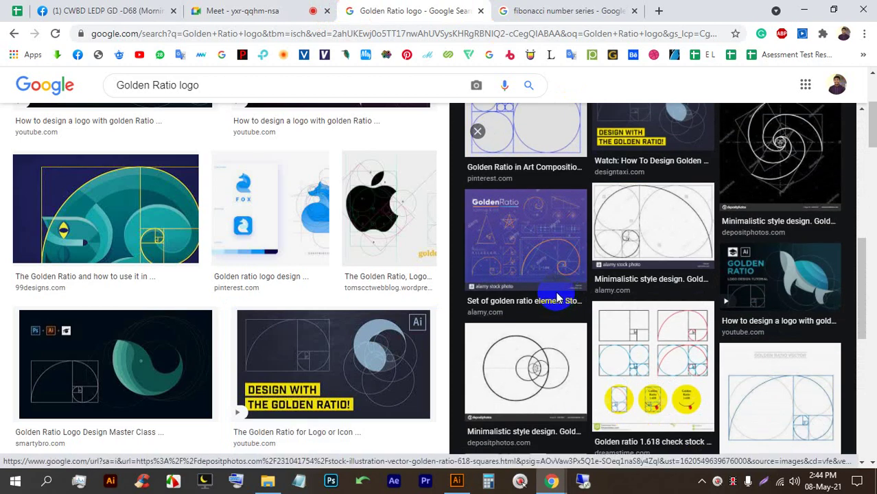
click(499, 352)
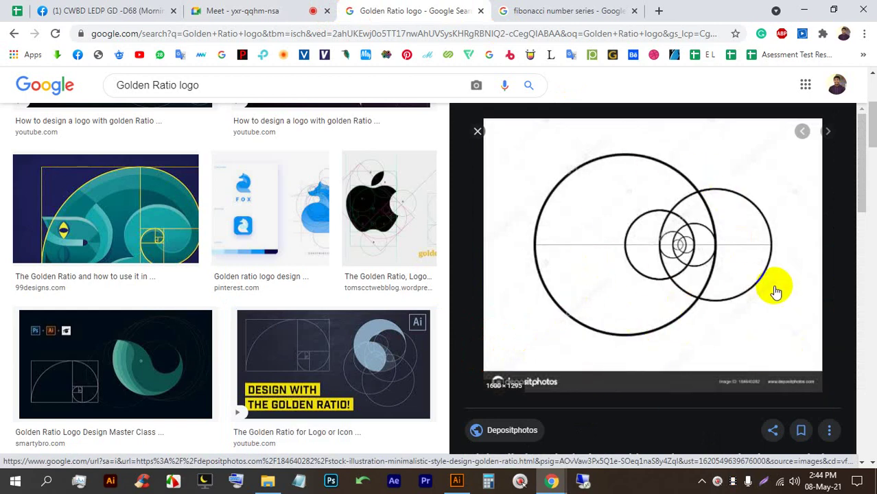
Check the Meet call, switch to Illustrator and close the floating Swatches panel.
scroll(755, 274, down, 5)
click(664, 181)
click(250, 9)
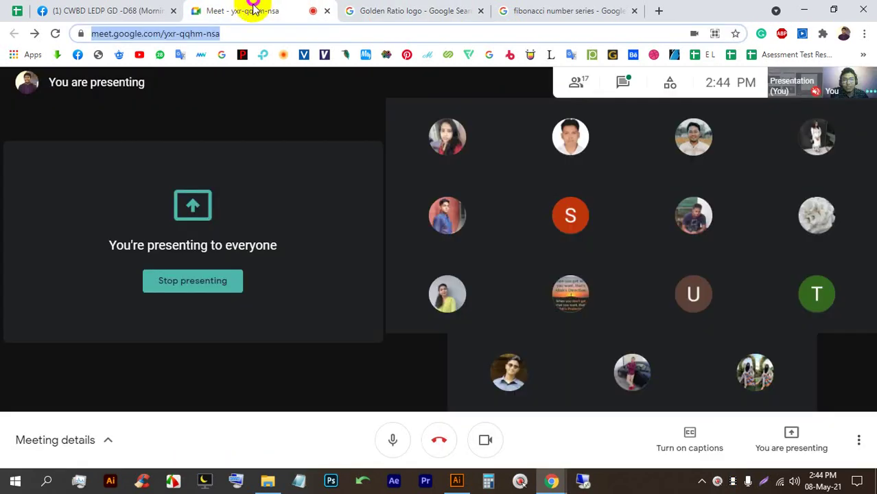
click(457, 481)
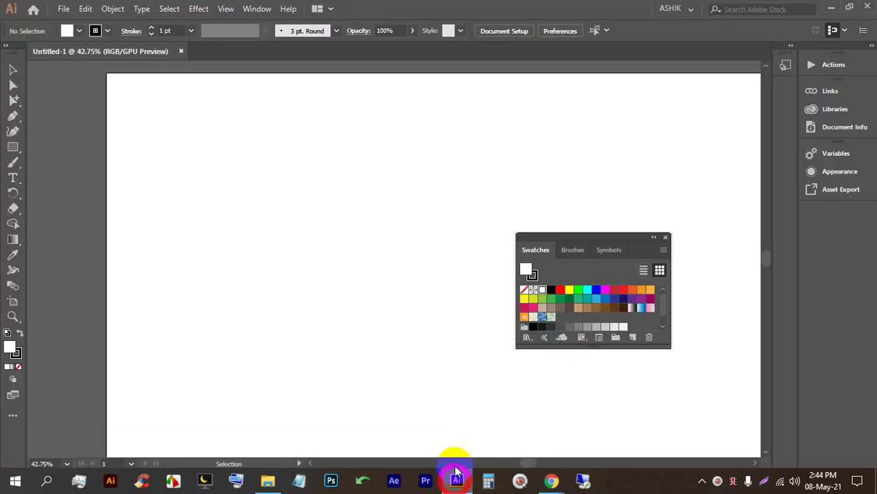
click(666, 238)
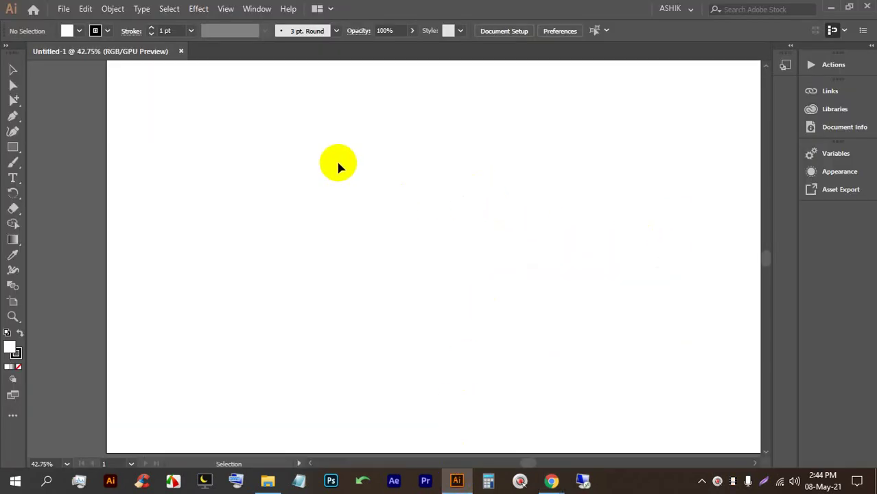
Activate the Rectangle tool and set the fill to None, with the artboard in view.
scroll(431, 170, down, 1)
scroll(473, 177, up, 2)
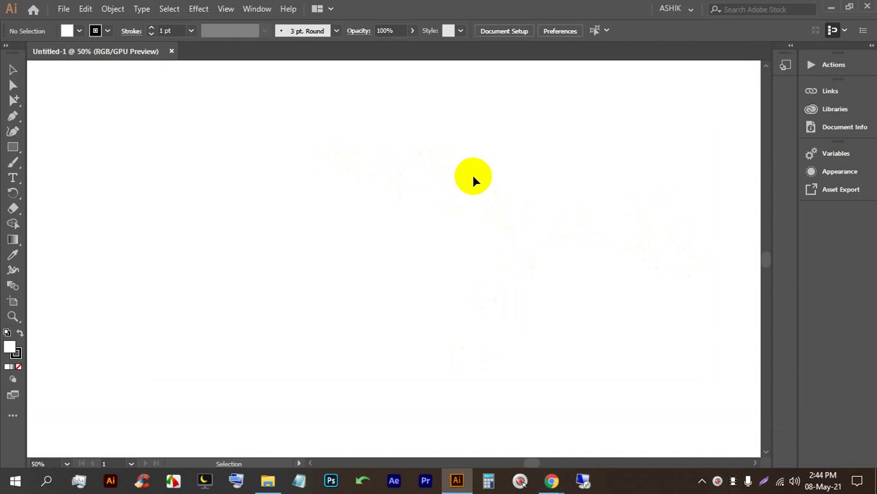
scroll(513, 186, down, 2)
scroll(513, 184, up, 1)
drag(19, 152, 60, 148)
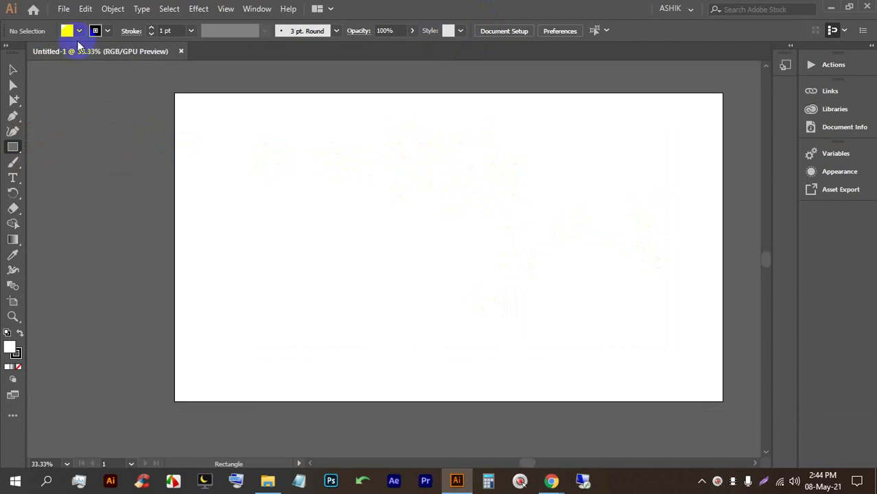
click(78, 31)
click(21, 53)
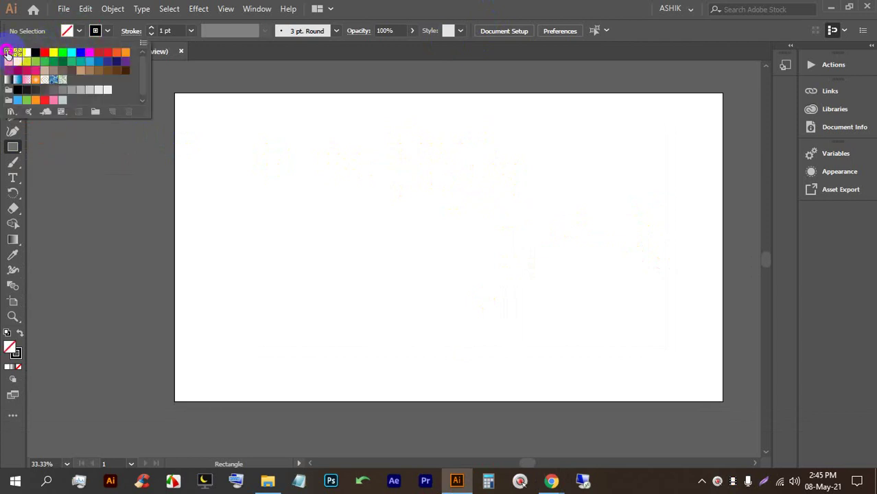
Check the participants in the Meet call and return to Illustrator.
mouse_move(551, 480)
click(514, 424)
mouse_move(492, 360)
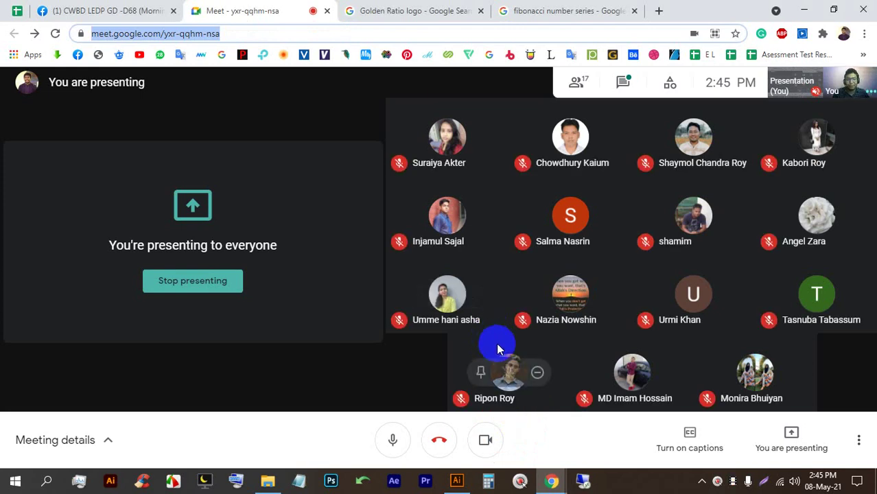
click(456, 480)
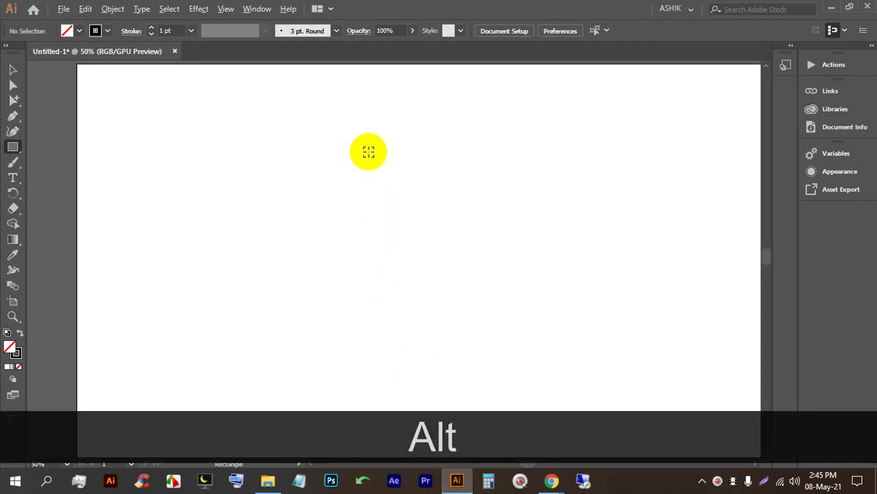
Create a square with a width and height of 1 in near the upper middle of the artboard.
scroll(370, 152, up, 1)
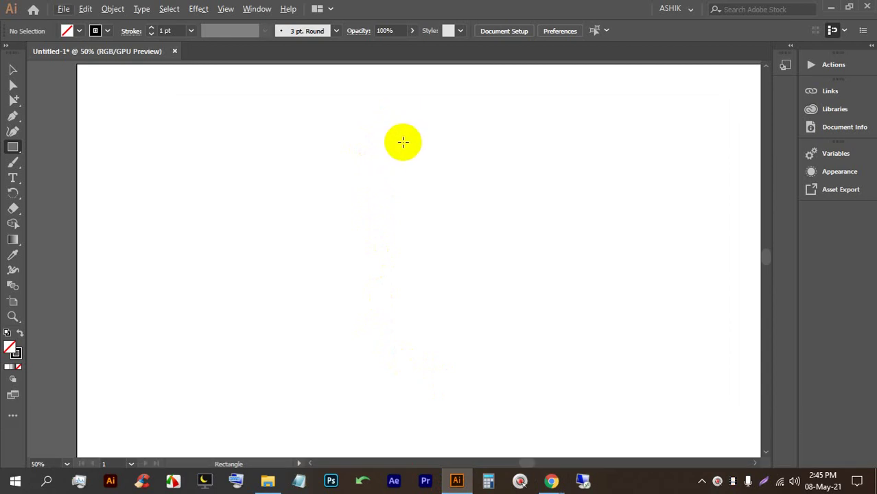
click(403, 143)
click(437, 214)
text(2)
key(BackSpace)
key(BackSpace)
key(Tab)
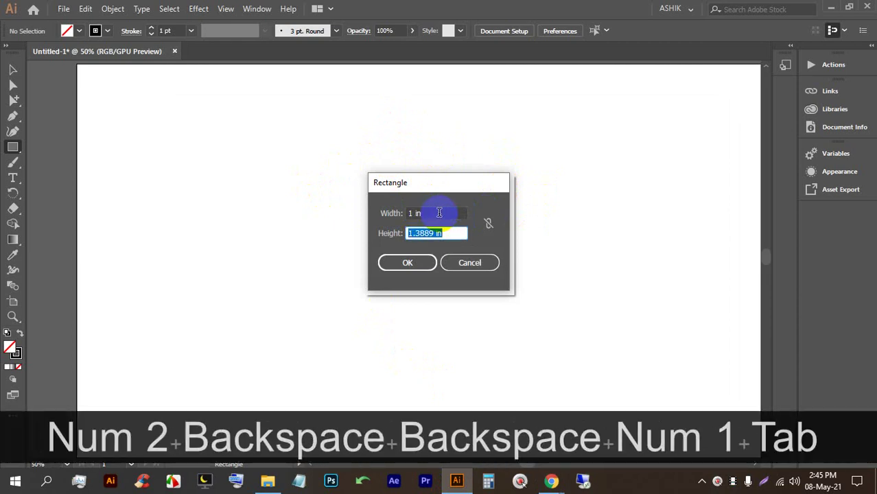
text(1)
click(400, 266)
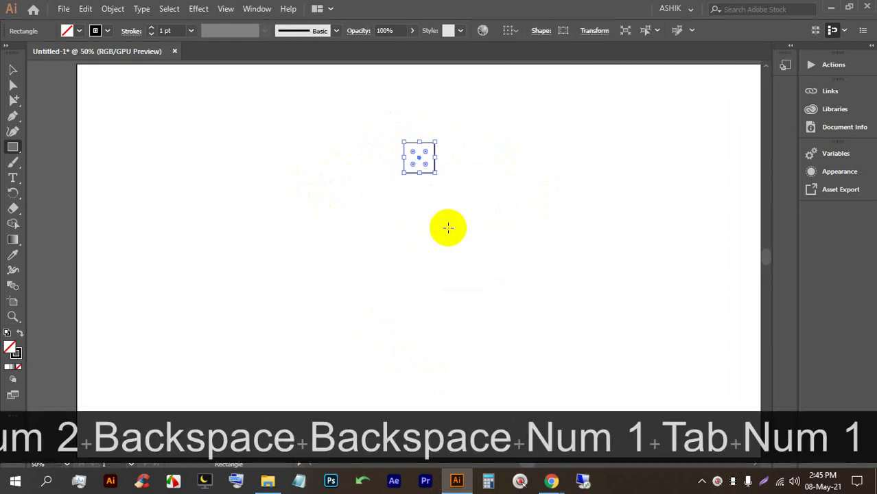
Select the 1 in square and delete it.
click(11, 69)
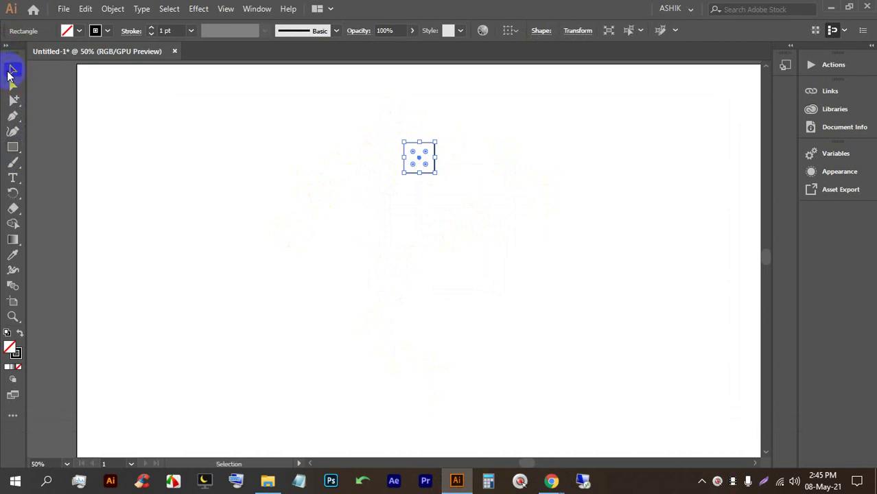
click(381, 195)
drag(470, 196, 369, 131)
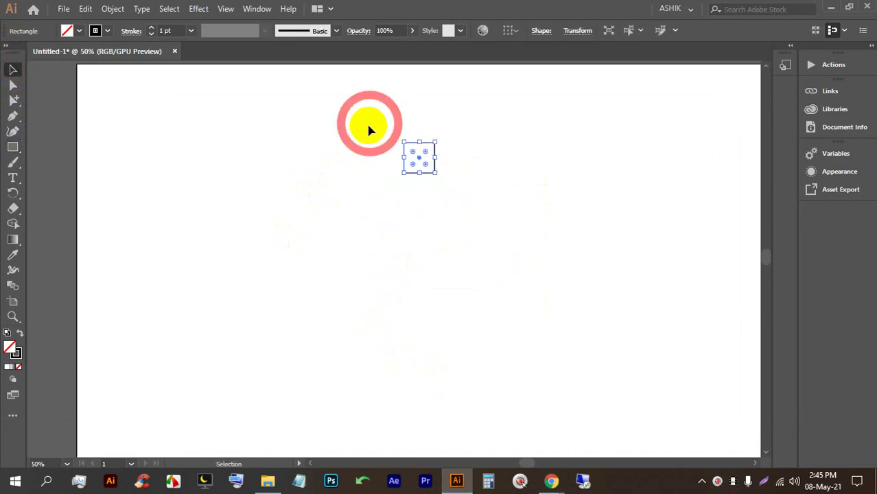
key(BackSpace)
Draw an unfilled square about 1.61 in wide in the upper part of the artboard and select it.
click(12, 148)
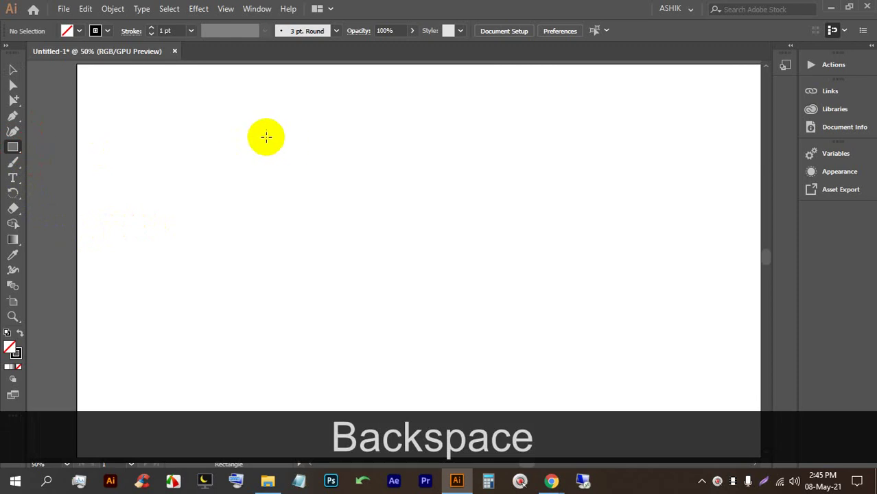
drag(276, 133, 304, 182)
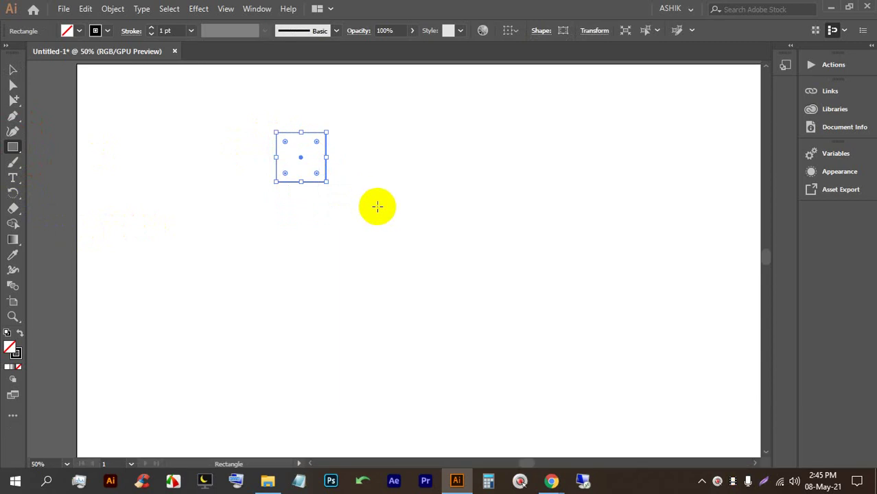
click(12, 69)
click(477, 257)
scroll(412, 227, up, 1)
click(297, 173)
drag(384, 239, 267, 160)
scroll(303, 187, up, 1)
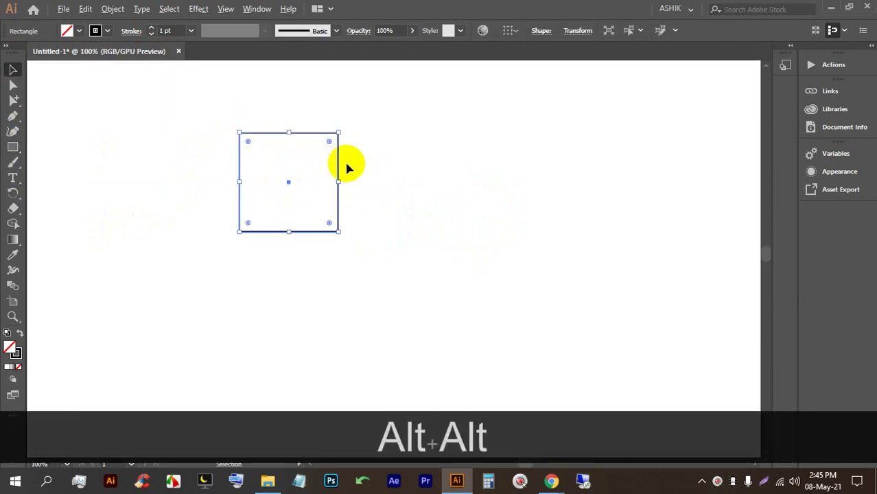
Duplicate the square horizontally to its right and line the copy up beside the original.
drag(339, 161, 437, 159)
click(525, 161)
scroll(353, 131, up, 4)
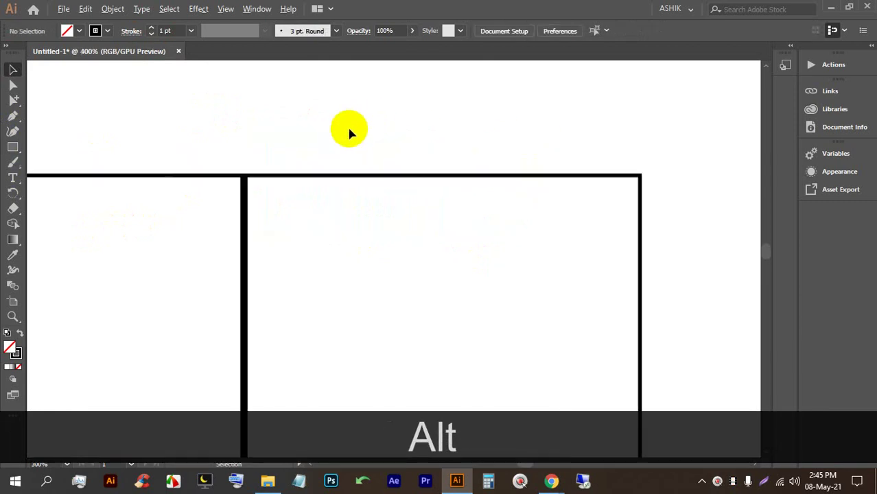
click(329, 175)
drag(327, 173, 329, 164)
click(322, 145)
Close the gap between the two squares in Outline view by snapping their side edges together, and return to preview.
scroll(243, 182, up, 2)
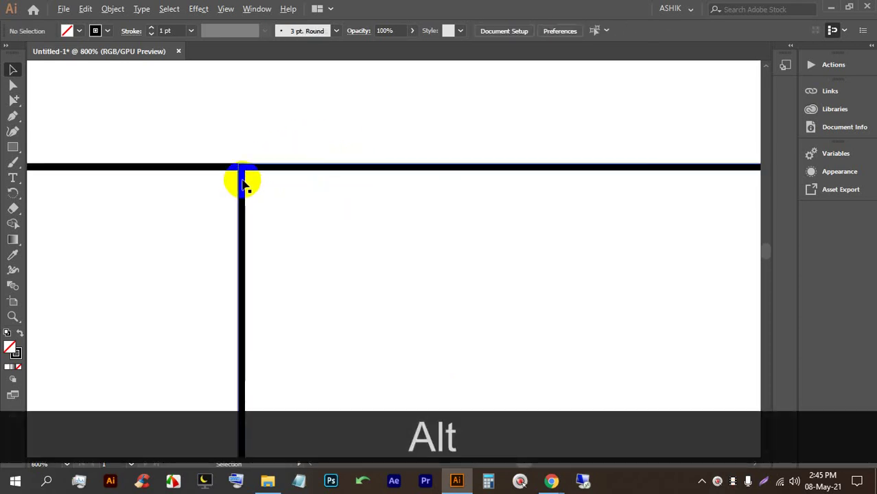
scroll(243, 153, up, 4)
key(ctrl+alt+y)
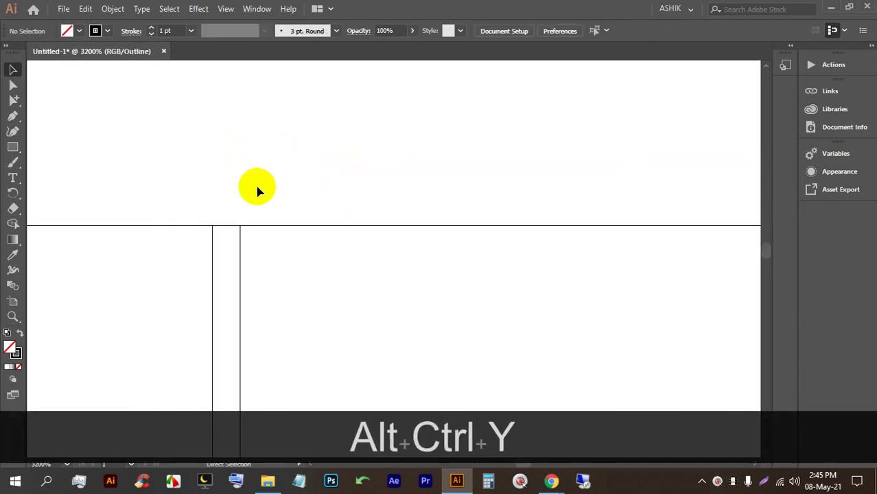
scroll(225, 157, down, 6)
drag(285, 167, 292, 170)
click(296, 141)
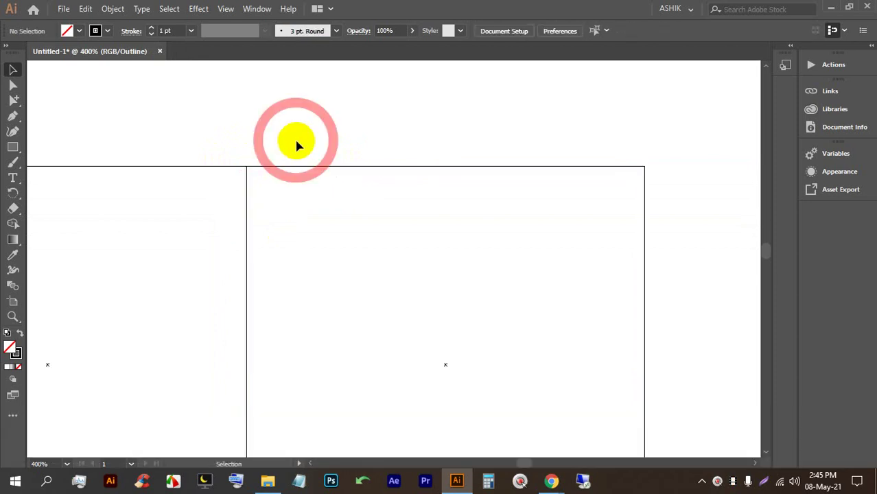
key(ctrl+y)
scroll(309, 139, down, 3)
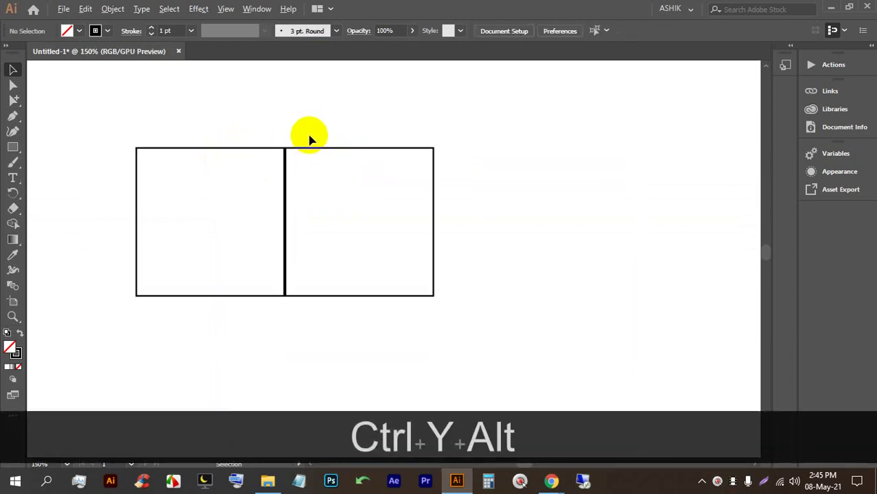
Examine the shared edge of the two squares up close in Outline view and return to preview.
click(435, 183)
drag(480, 328, 141, 137)
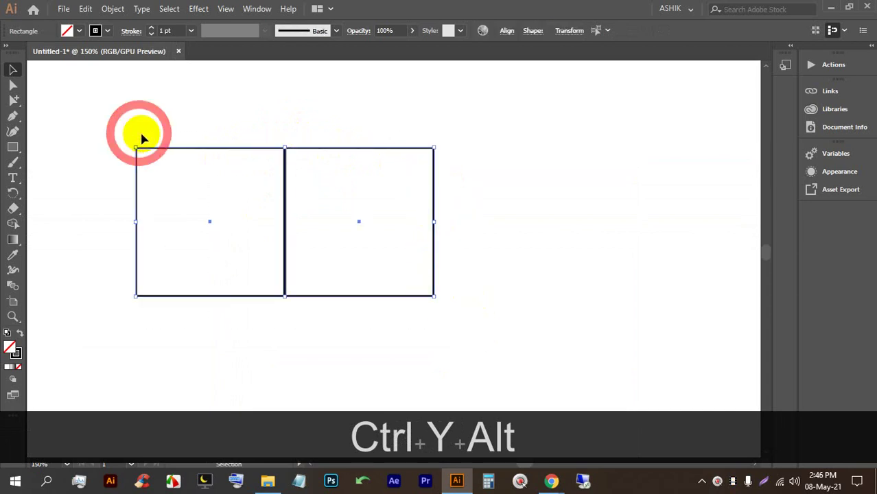
click(365, 117)
drag(256, 131, 285, 147)
click(476, 210)
alt+scroll(286, 295, up, 6)
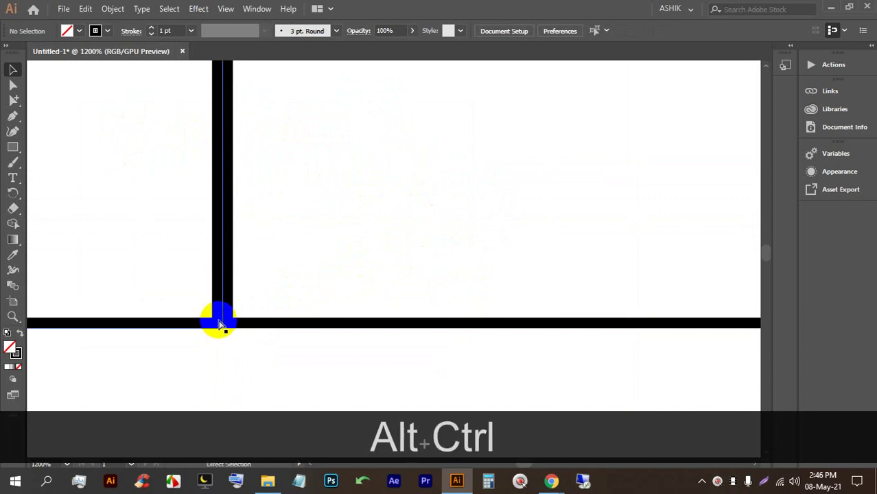
key(ctrl+alt+y)
alt+scroll(227, 324, down, 3)
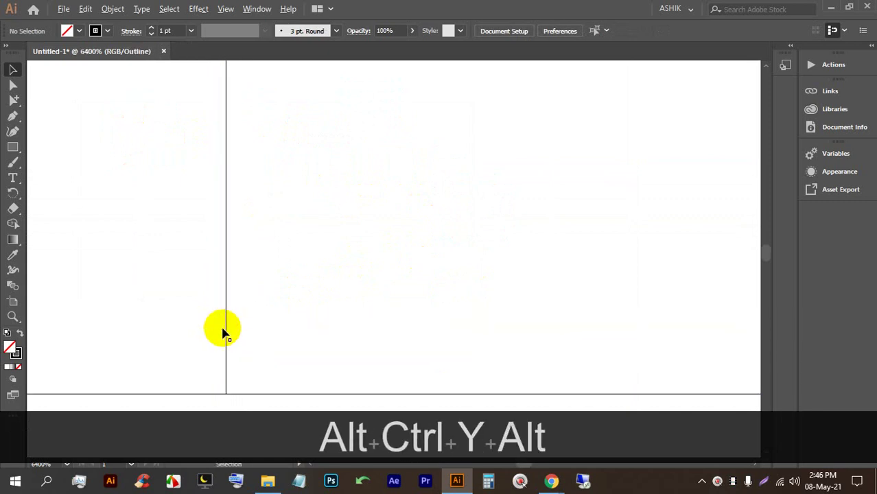
alt+scroll(244, 319, down, 4)
alt+scroll(244, 313, up, 1)
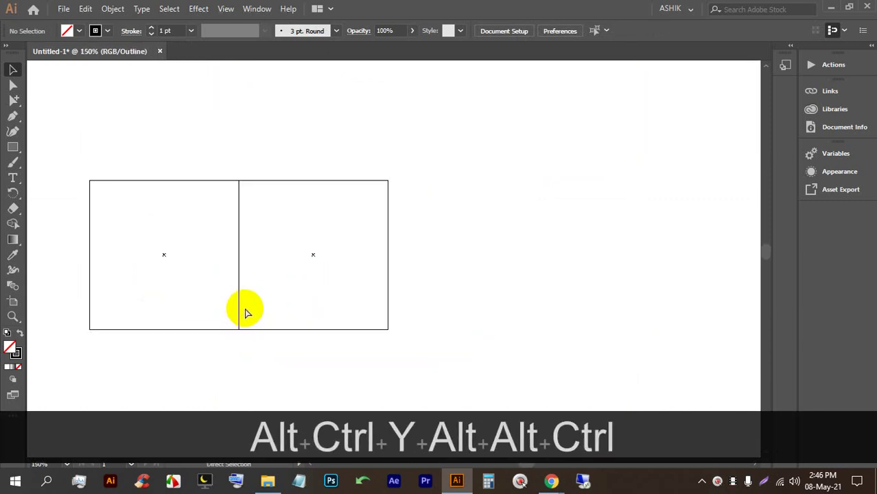
key(ctrl+alt+y)
alt+scroll(318, 203, down, 4)
scroll(339, 287, down, 3)
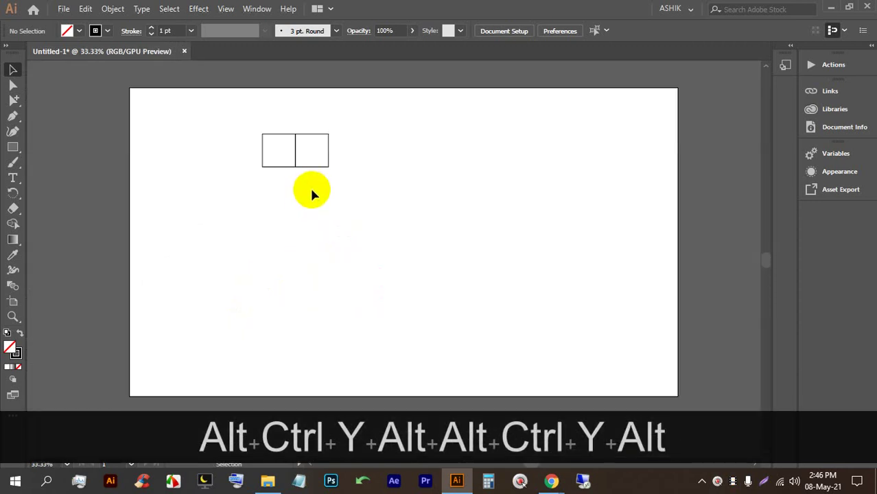
alt+scroll(302, 161, up, 1)
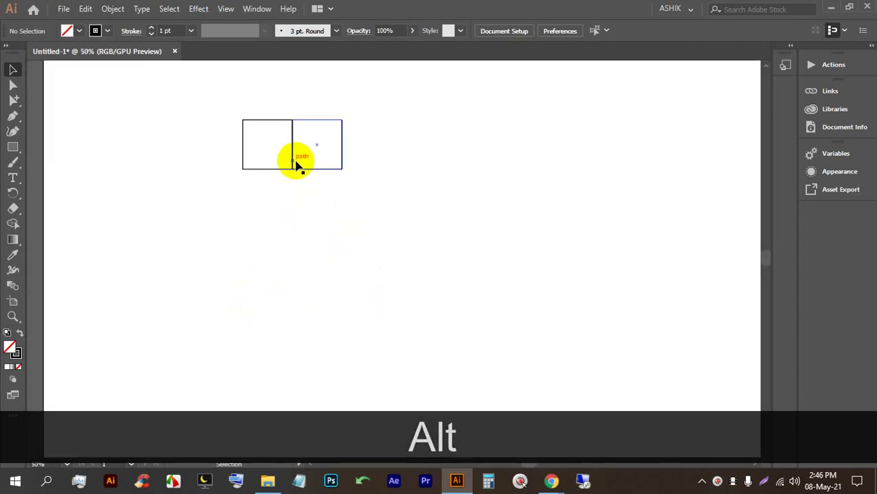
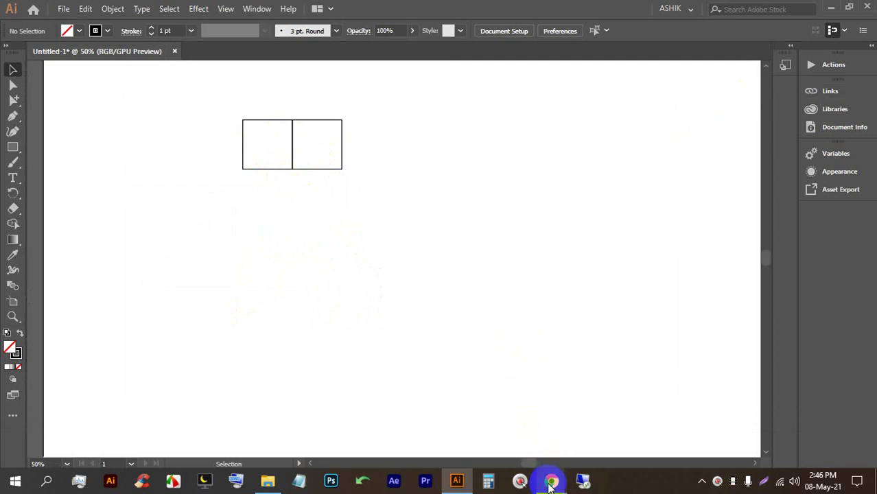
Check the Meet call, point out the number sequence in the "fibonacci number series" search results, and return to Illustrator.
mouse_move(552, 484)
click(514, 411)
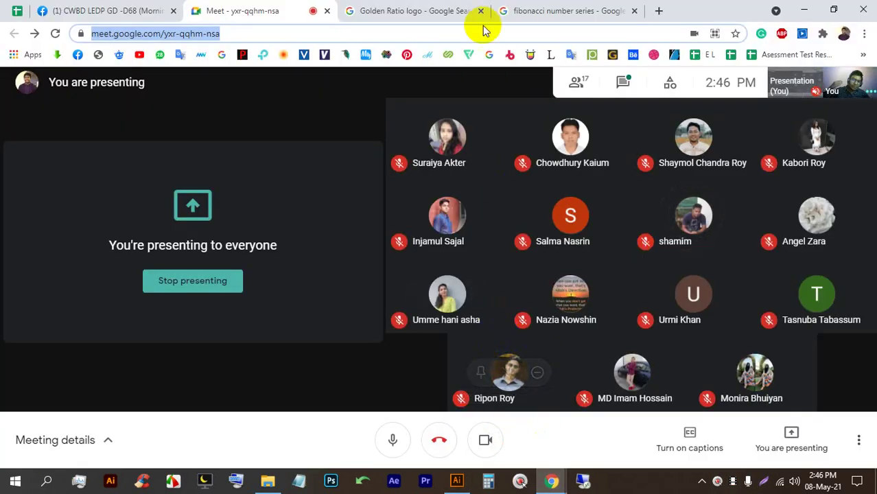
click(515, 11)
scroll(346, 221, up, 5)
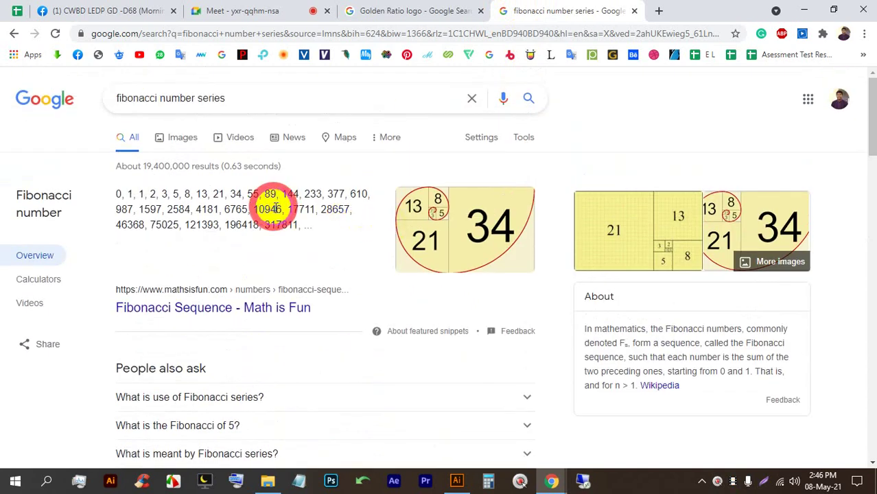
drag(302, 210, 133, 167)
click(251, 9)
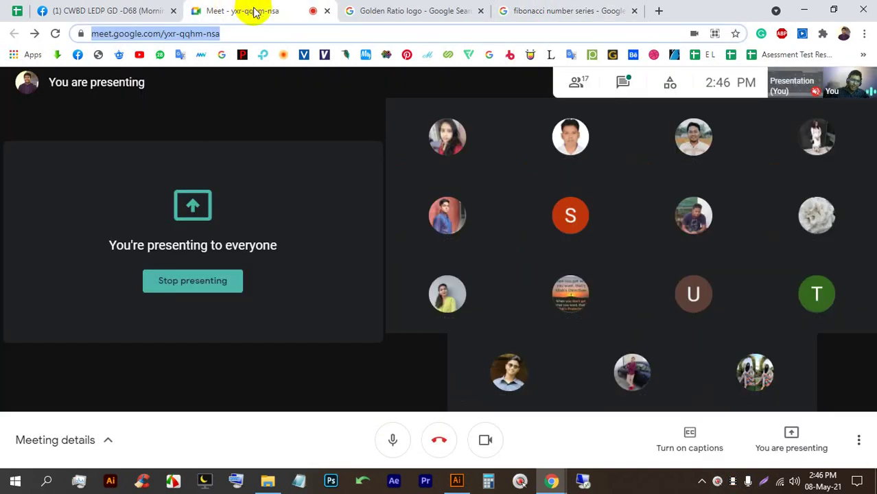
click(456, 480)
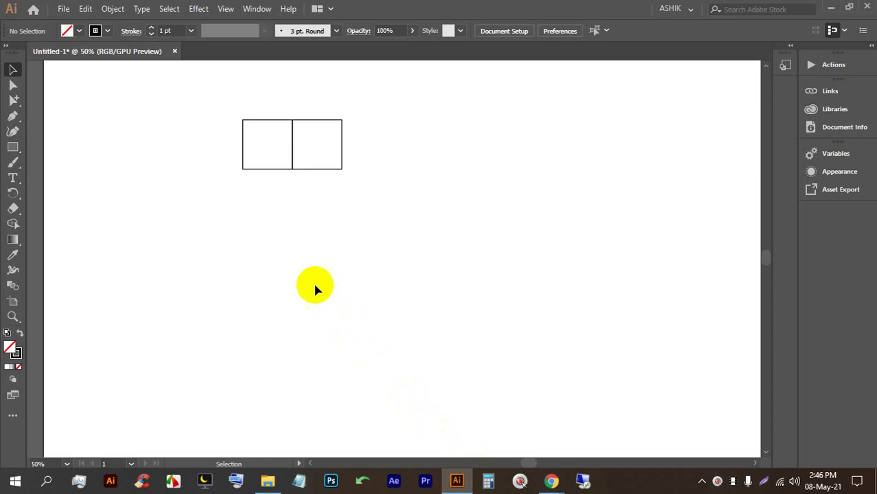
Duplicate the right square and snap the copy directly below the left square, offset 1.61 in left and 1.61 in down.
drag(325, 180, 243, 144)
click(340, 177)
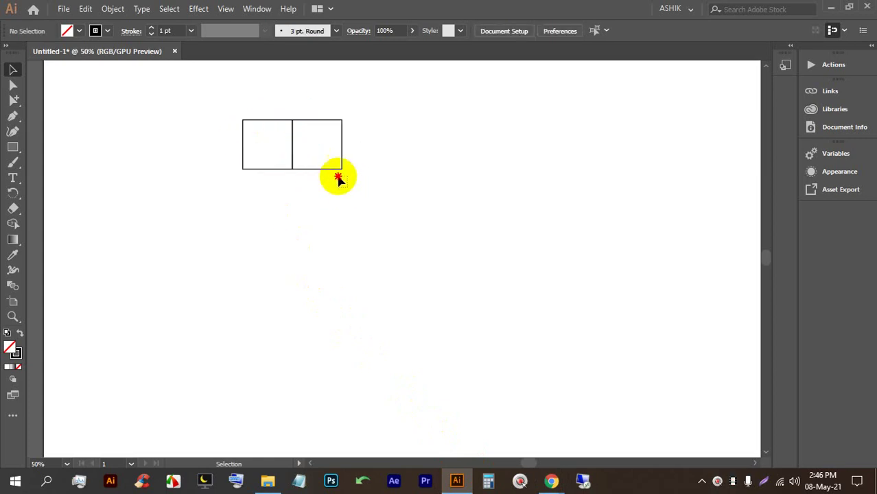
click(309, 169)
key(alt)
drag(342, 153, 302, 206)
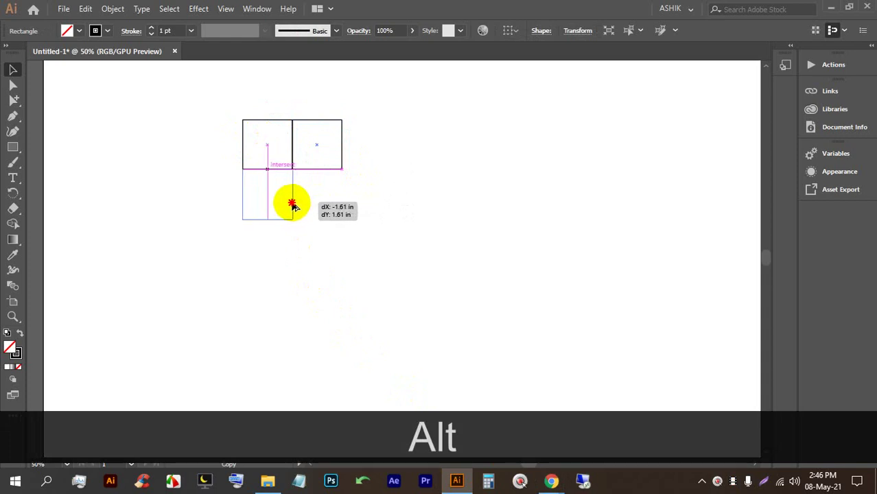
key(shift)
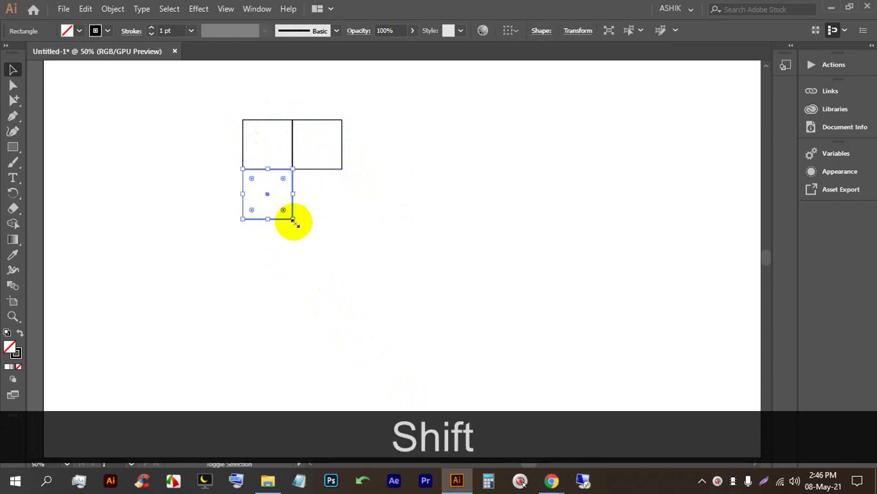
Enlarge the lower square proportionally to the combined width of the two upper squares and align its corner with their outer corner.
drag(294, 221, 351, 268)
click(386, 245)
scroll(340, 162, up, 7)
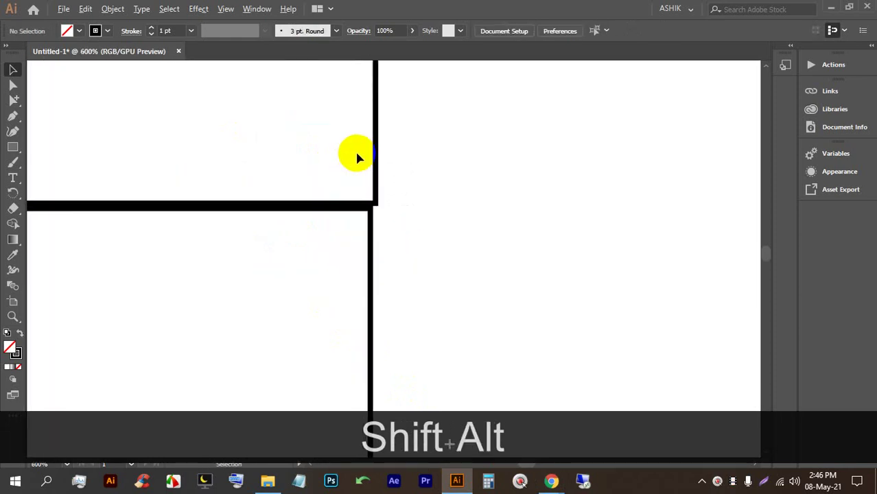
click(371, 227)
scroll(371, 226, up, 3)
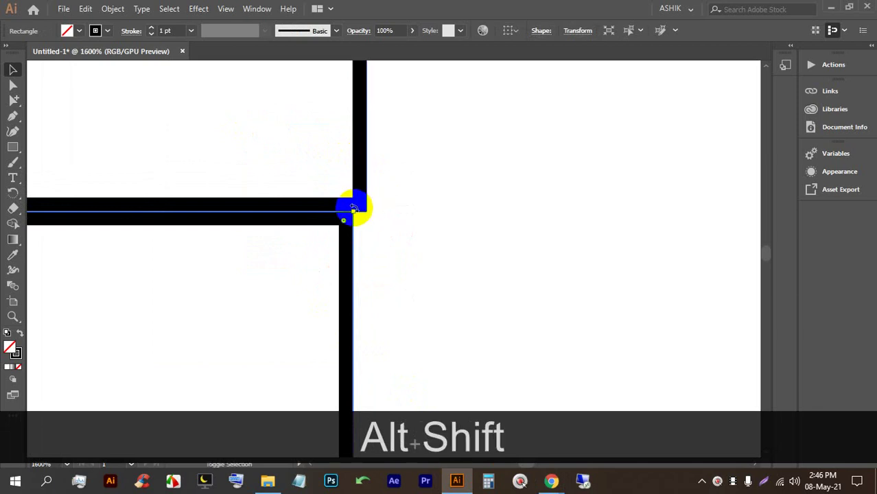
drag(353, 209, 367, 198)
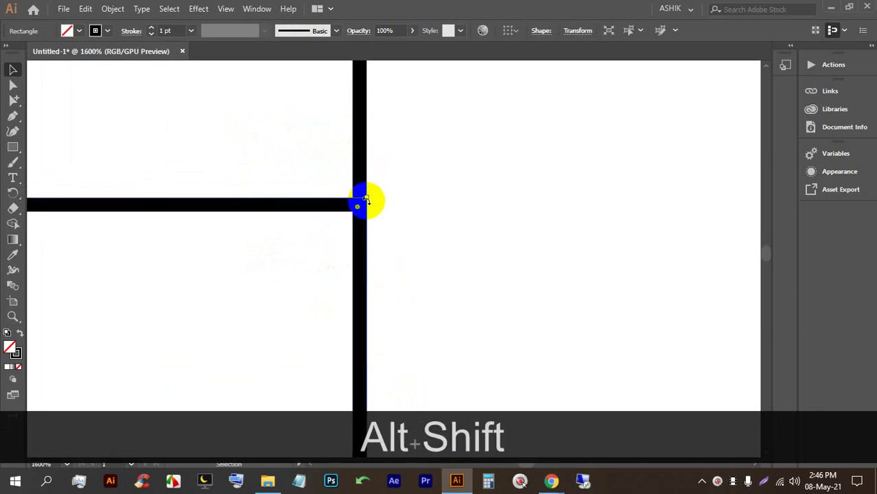
scroll(389, 199, down, 4)
click(407, 195)
scroll(407, 196, down, 4)
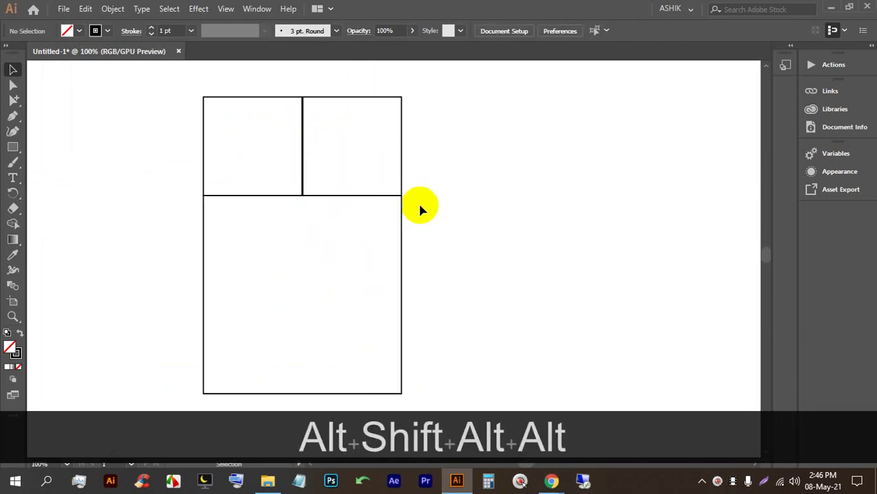
Review the three-square arrangement, check the Google Meet call, and return to Illustrator.
scroll(358, 192, down, 2)
scroll(342, 181, up, 1)
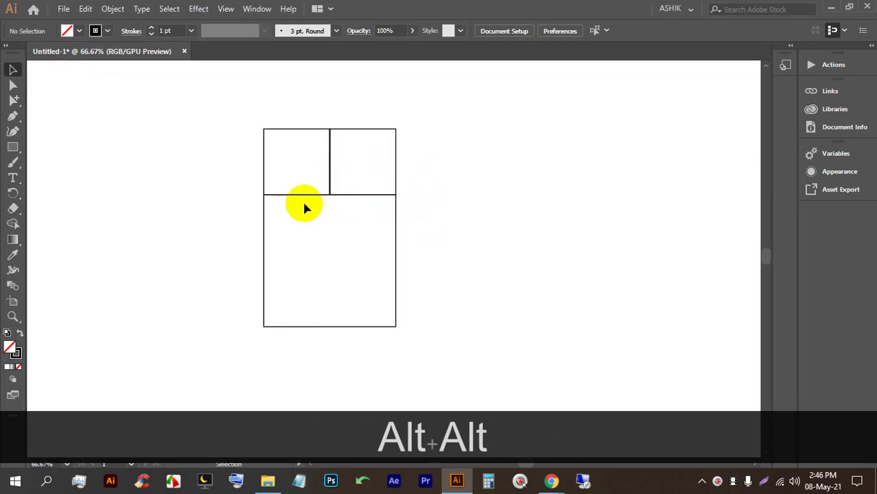
scroll(304, 208, up, 1)
scroll(339, 161, down, 2)
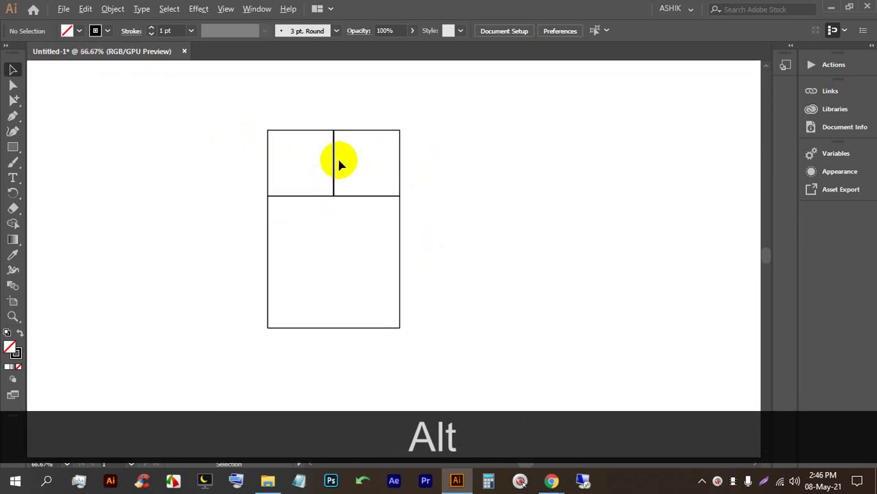
click(551, 480)
click(487, 419)
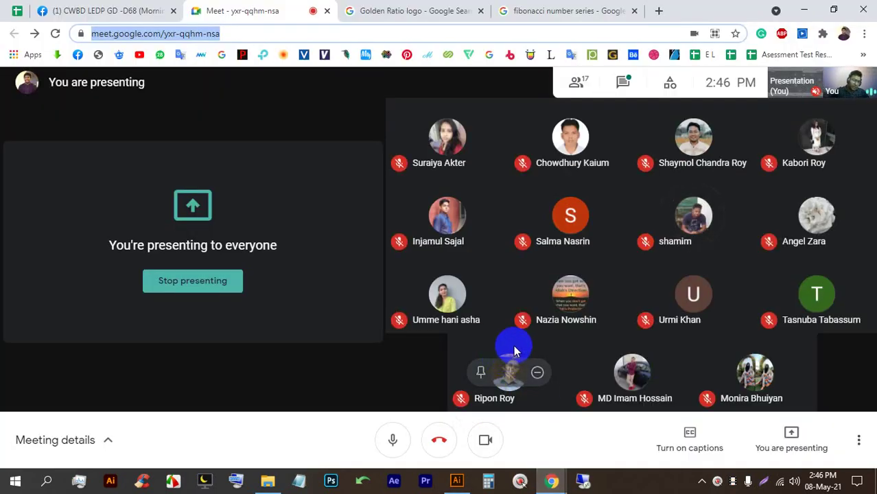
click(462, 483)
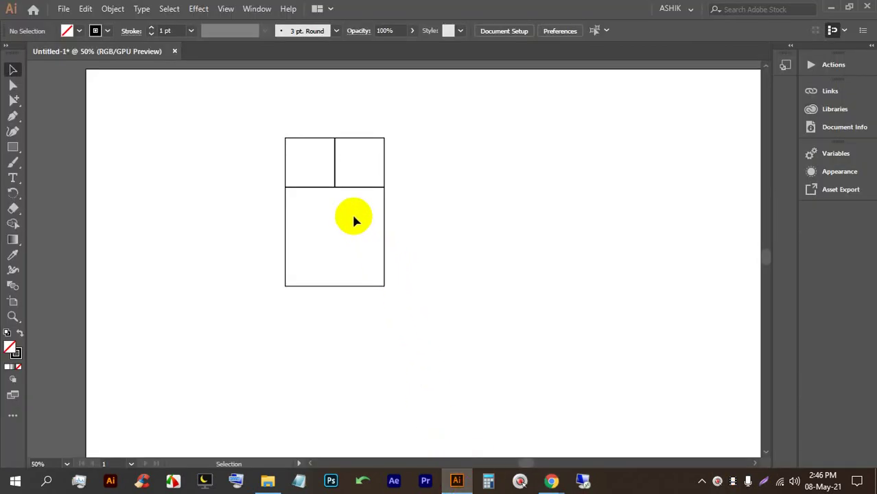
key(space)
drag(354, 219, 294, 201)
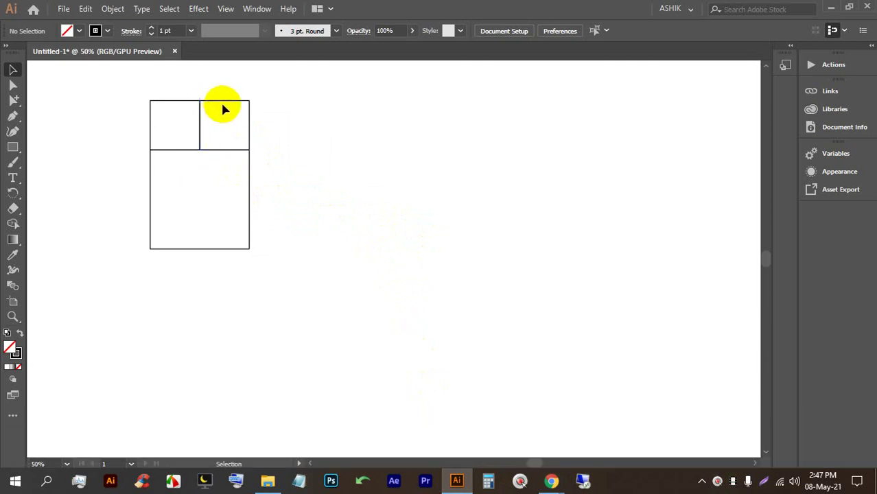
Duplicate the largest square, snap the copy to the arrangement's right side, and enlarge it proportionally to the full height.
click(250, 171)
drag(250, 171, 348, 131)
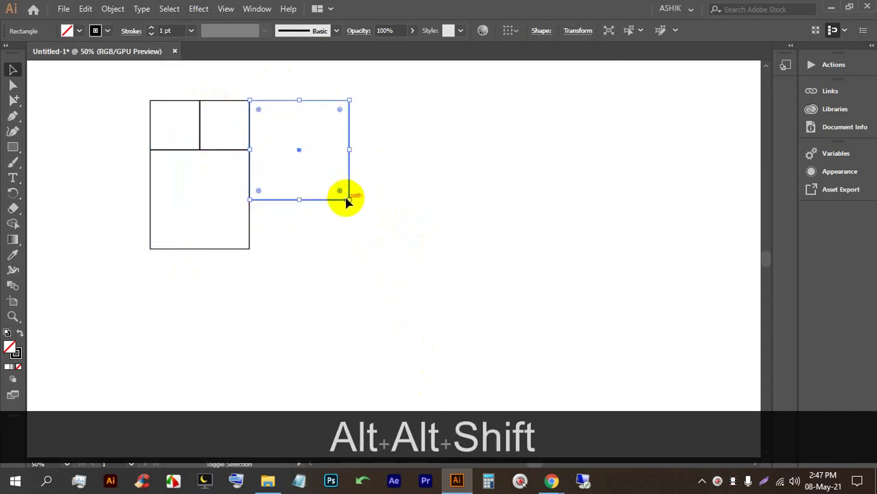
drag(351, 199, 452, 245)
scroll(391, 179, down, 1)
scroll(362, 164, down, 2)
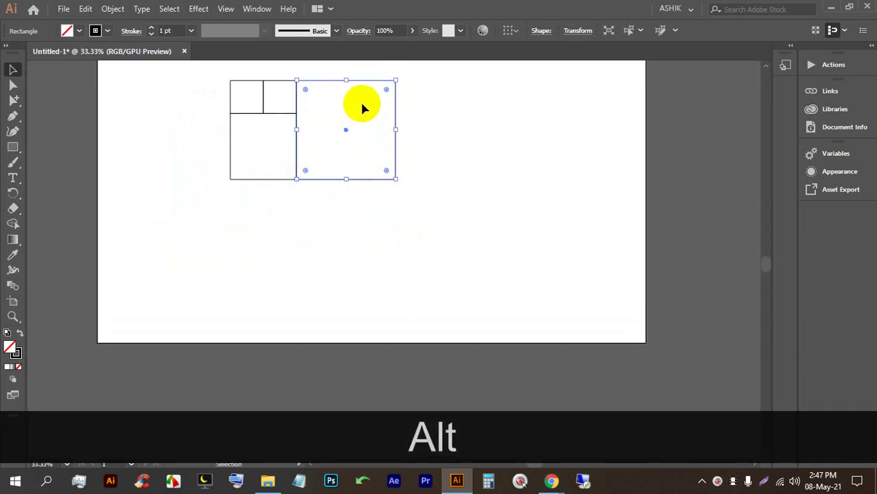
Duplicate the largest square directly below the arrangement and enlarge the copy proportionally to the arrangement's full width.
drag(396, 100, 328, 193)
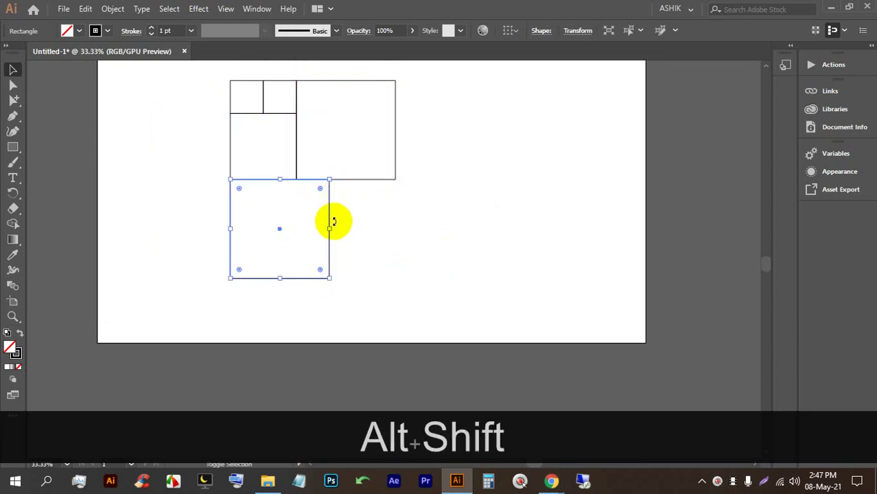
drag(330, 225, 394, 237)
click(470, 238)
Scale the whole five-square arrangement down and move it towards the artboard's upper-left area.
drag(487, 293, 224, 107)
drag(313, 344, 290, 237)
drag(359, 184, 254, 190)
click(325, 194)
drag(311, 204, 302, 204)
Duplicate the bottom square to the right of the five-square arrangement and enlarge the copy proportionally to its full height.
drag(255, 173, 354, 113)
key(alt)
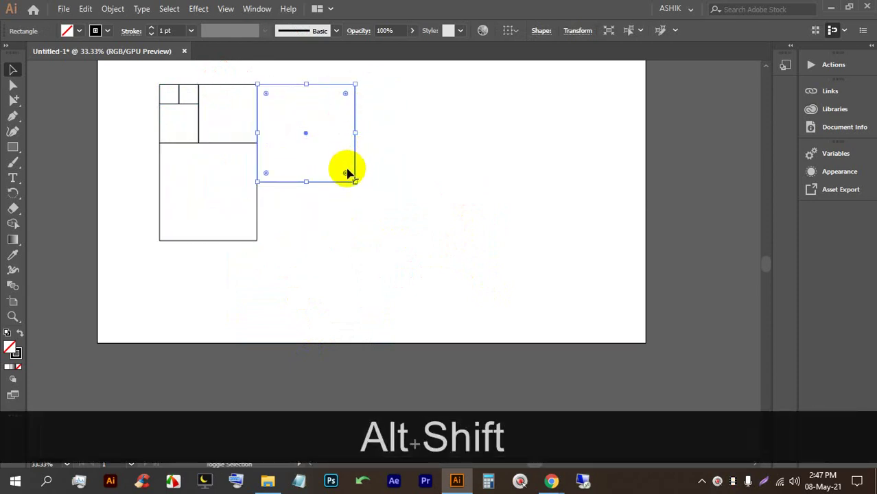
drag(355, 183, 432, 243)
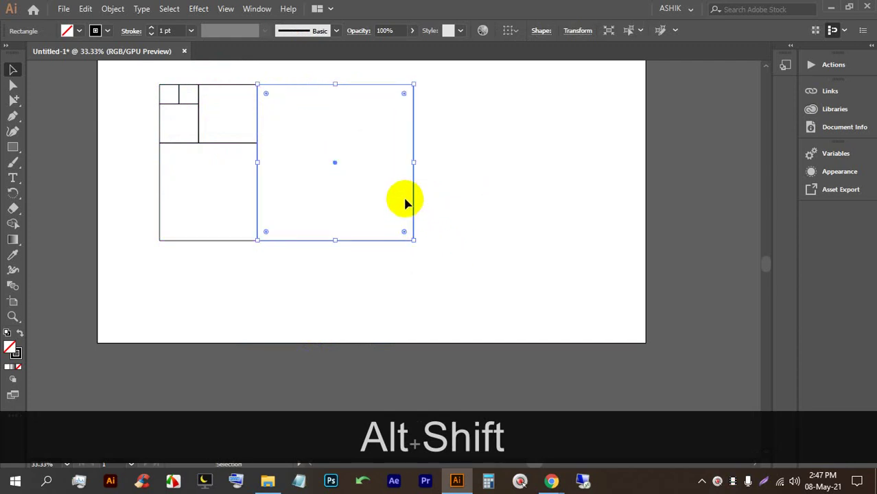
click(500, 231)
Duplicate the full-height right square below the arrangement and enlarge the copy proportionally to span the full width.
click(360, 221)
drag(415, 147, 409, 303)
scroll(405, 186, down, 3)
drag(412, 175, 416, 219)
scroll(401, 217, down, 1)
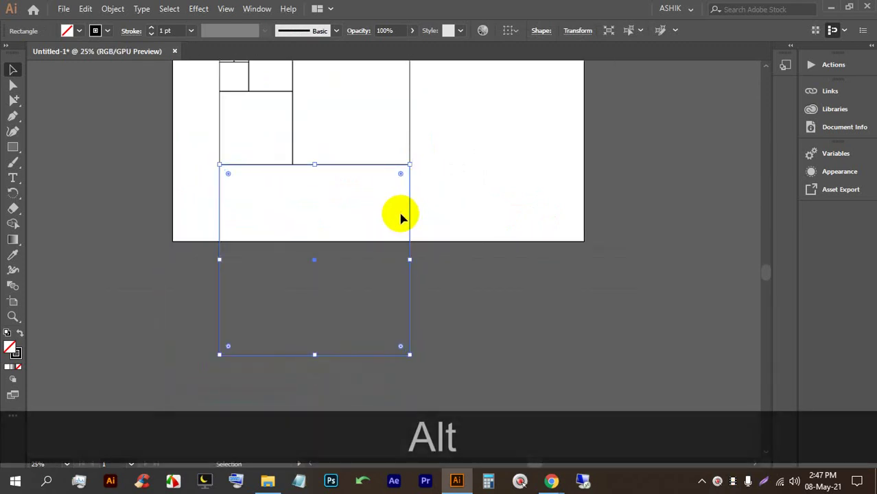
scroll(403, 218, up, 2)
click(450, 251)
Duplicate the full-width bottom square to the arrangement's right, enlarge it to the full height, and snap it against the side edge.
click(408, 244)
drag(407, 244, 601, 126)
scroll(496, 211, down, 1)
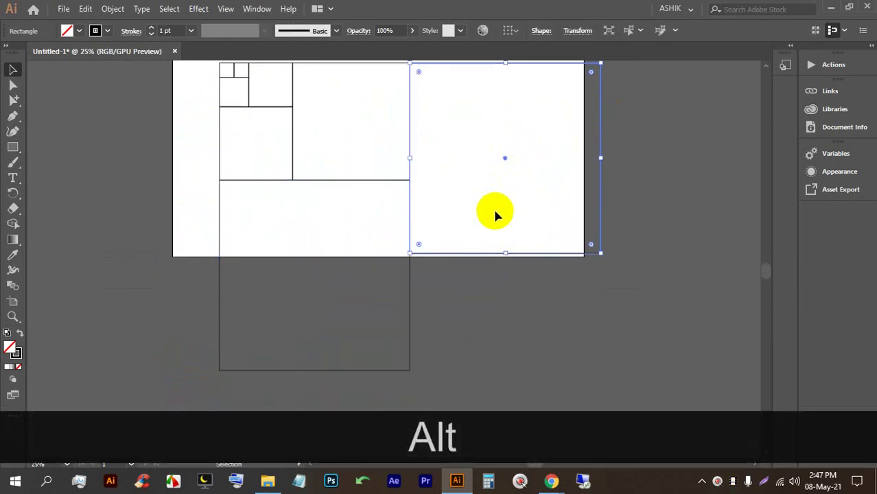
drag(508, 256, 507, 372)
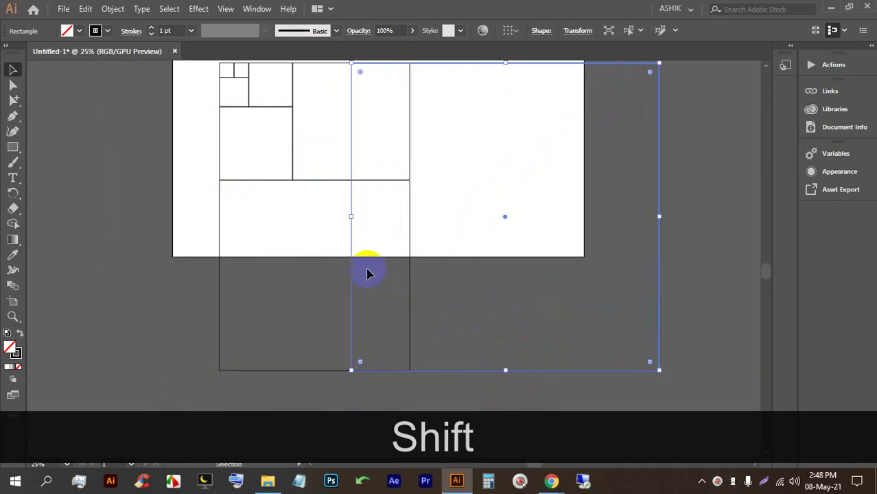
drag(352, 272, 413, 274)
click(464, 409)
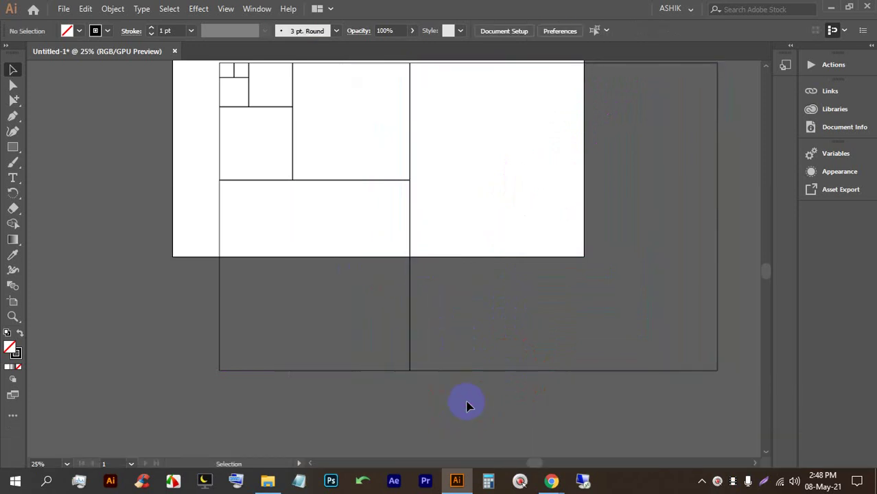
Scale all the squares down together to fit inside the artboard and move them towards its left side.
scroll(472, 388, down, 1)
drag(291, 182, 320, 192)
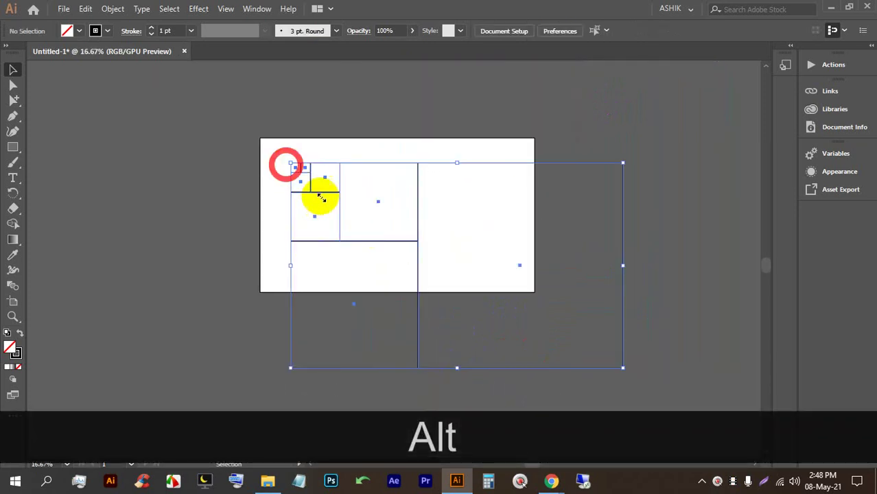
shift+click(443, 369)
drag(458, 369, 408, 230)
drag(509, 275, 370, 159)
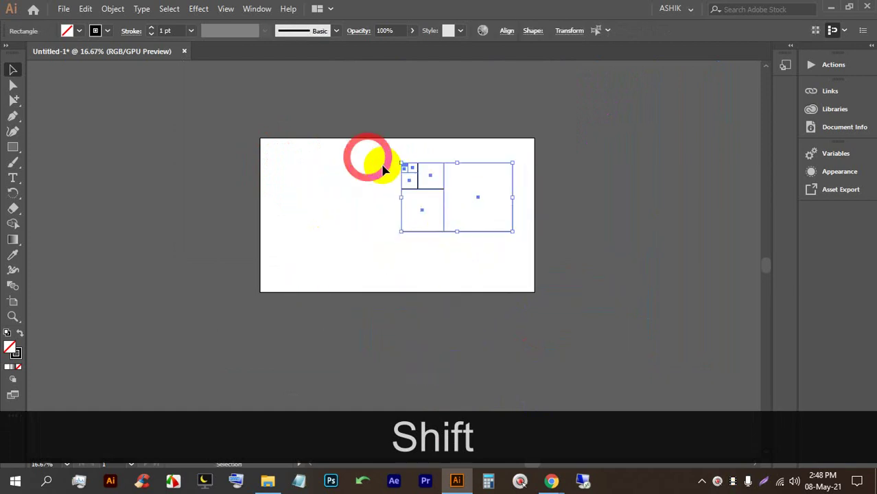
drag(423, 189, 307, 182)
click(427, 180)
alt+scroll(329, 155, up, 2)
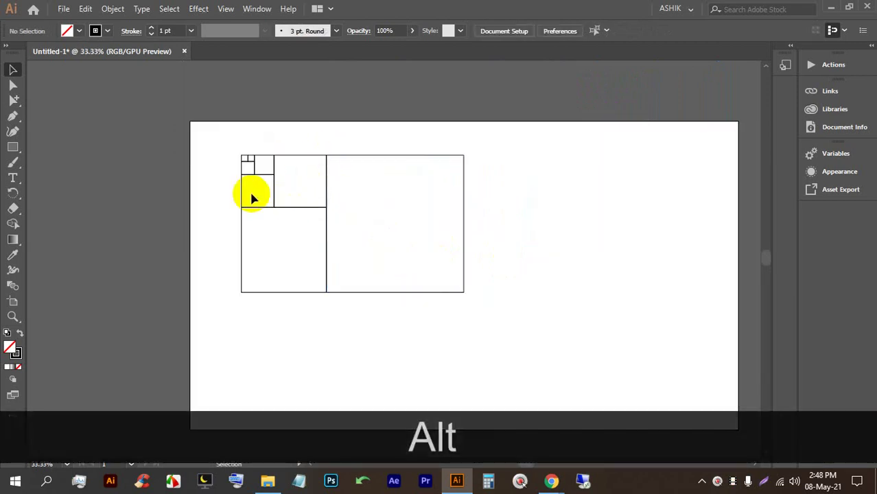
Enlarge the whole arrangement of squares proportionally to nearly fill the artboard and center it there.
alt+scroll(296, 153, down, 1)
drag(439, 278, 239, 145)
drag(338, 257, 338, 320)
drag(306, 243, 386, 251)
click(567, 233)
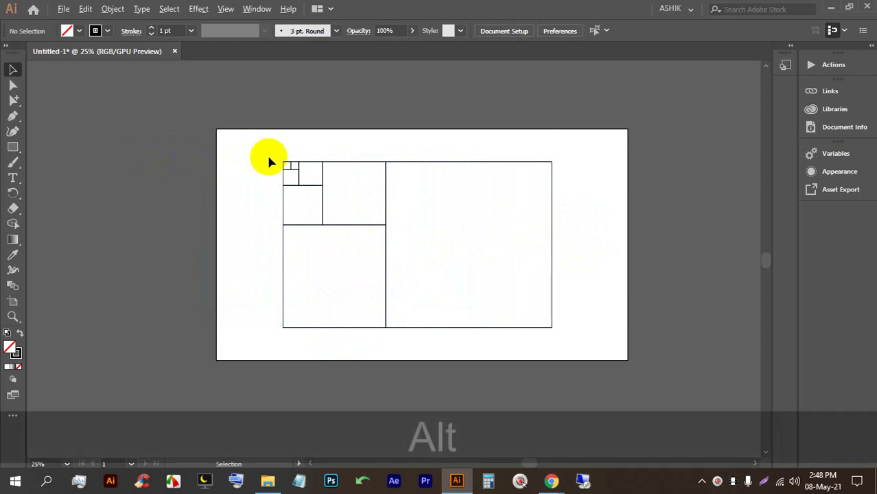
scroll(269, 162, up, 5)
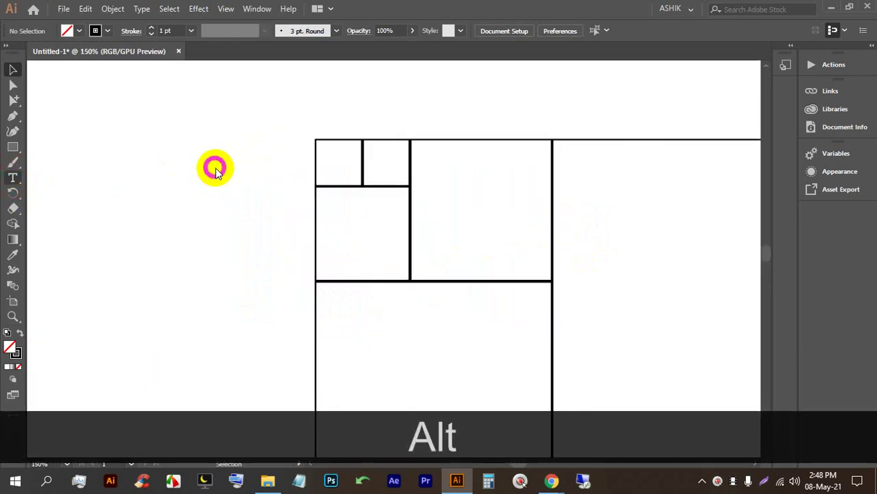
drag(176, 131, 215, 166)
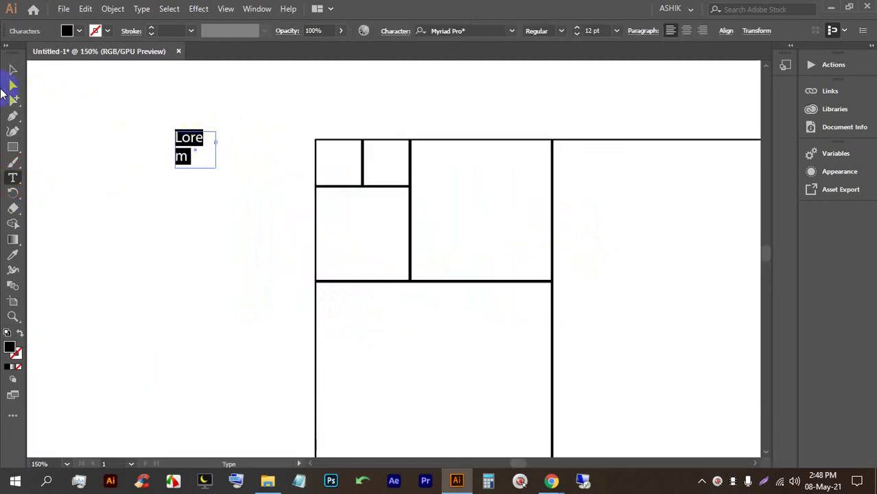
click(12, 70)
key(BackSpace)
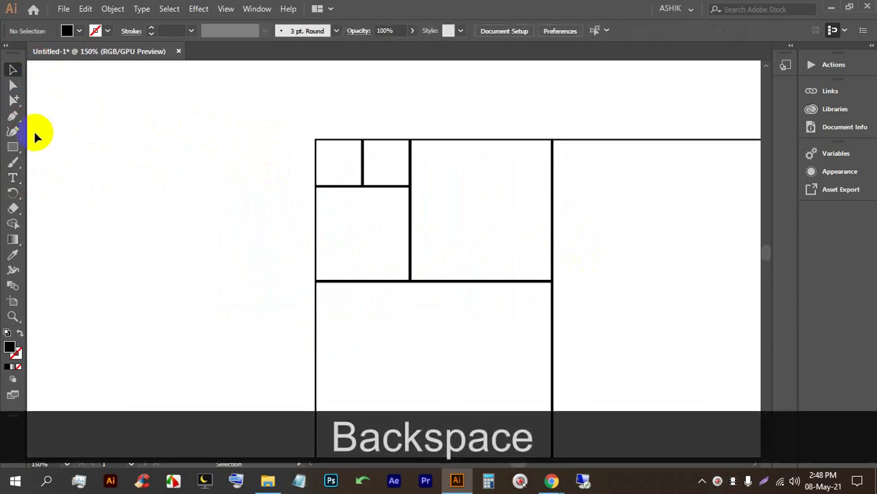
Place the text "1" in the empty area to the left of the smallest squares.
click(11, 178)
click(174, 179)
text(1)
click(13, 71)
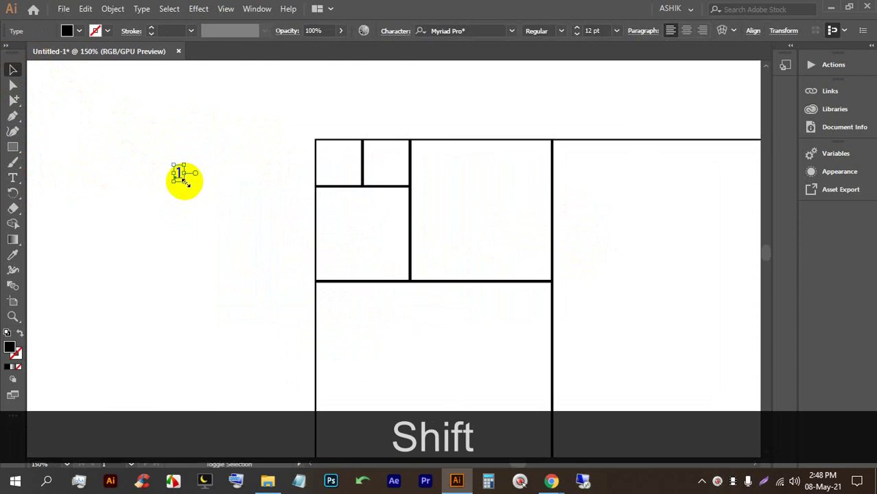
click(13, 71)
Place copies of the "1" at 32.24 pt in the four smallest squares.
drag(199, 189, 449, 203)
scroll(333, 90, down, 2)
scroll(398, 151, down, 1)
Enlarge a copy of the "1" to 178.51 pt and place copies of it in the four largest squares.
drag(384, 128, 548, 233)
drag(523, 181, 382, 197)
scroll(341, 157, down, 1)
scroll(341, 158, down, 1)
drag(366, 160, 420, 306)
scroll(345, 198, down, 2)
drag(436, 214, 333, 190)
scroll(313, 190, down, 2)
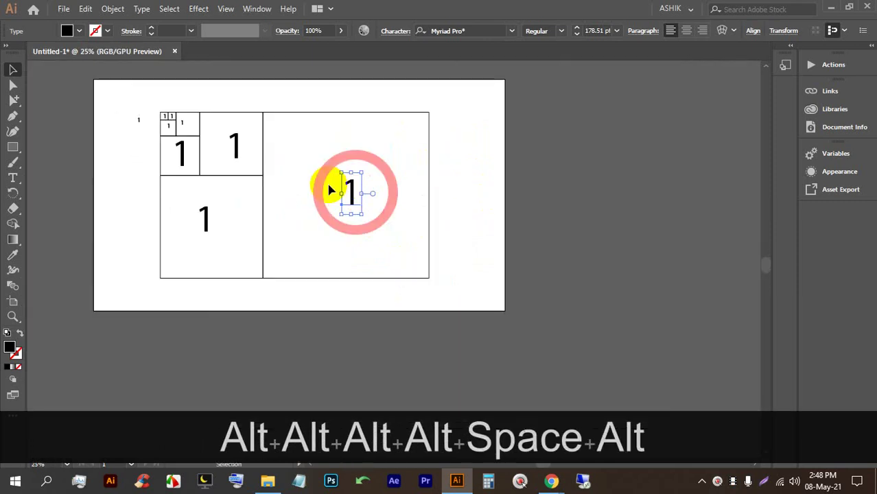
Change the numbers in the third, fourth and fifth squares of the sequence to 2, 3 and 5.
scroll(333, 190, up, 6)
scroll(361, 226, down, 3)
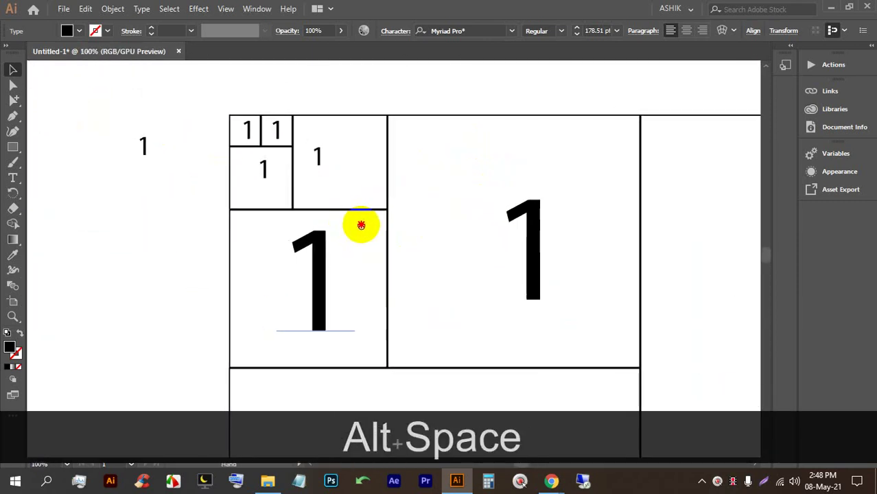
double_click(268, 173)
text(2)
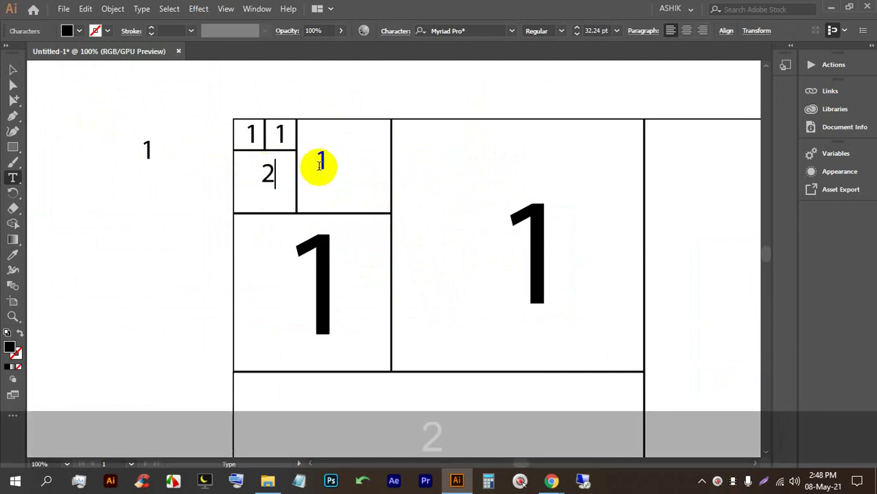
double_click(322, 160)
text(3)
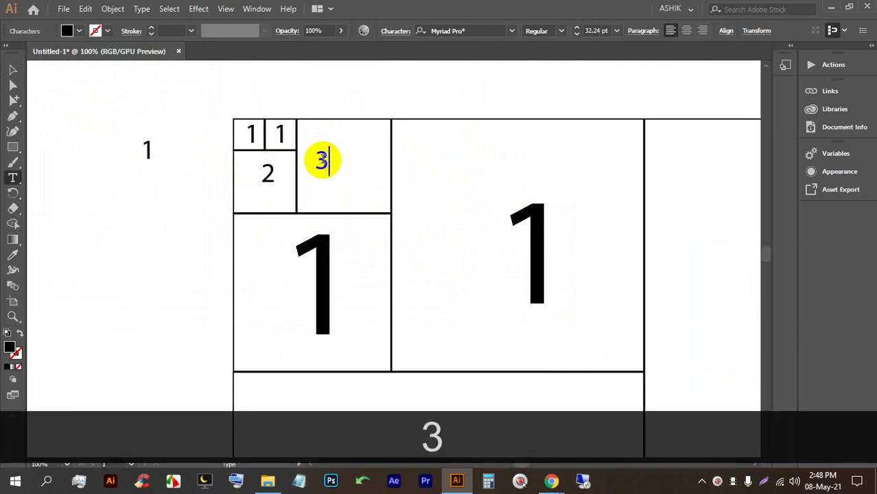
double_click(322, 276)
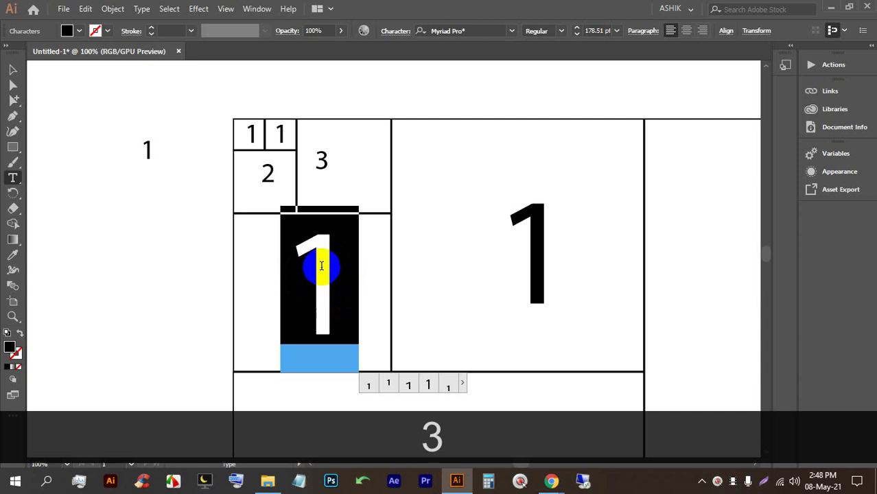
text(5)
Change the numbers in the sixth and seventh squares of the sequence to 8 and 13.
scroll(419, 241, down, 1)
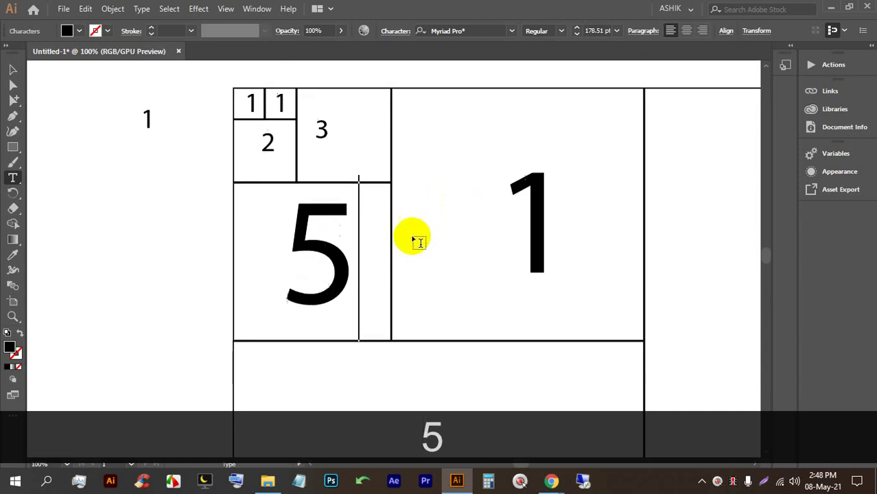
double_click(541, 224)
text(8)
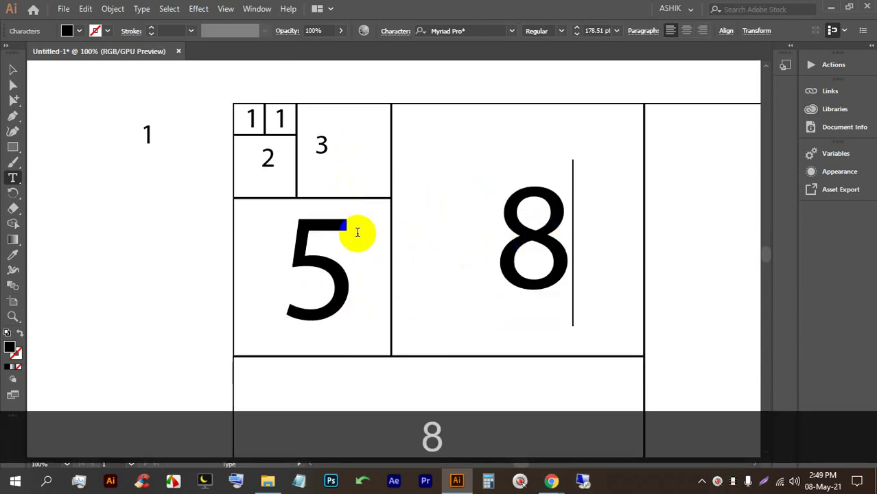
scroll(296, 177, down, 2)
scroll(347, 306, up, 1)
double_click(330, 297)
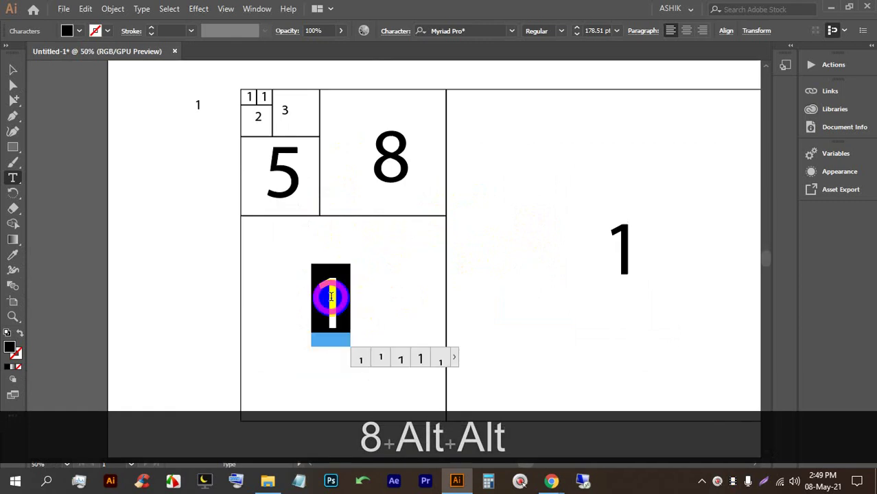
text(13)
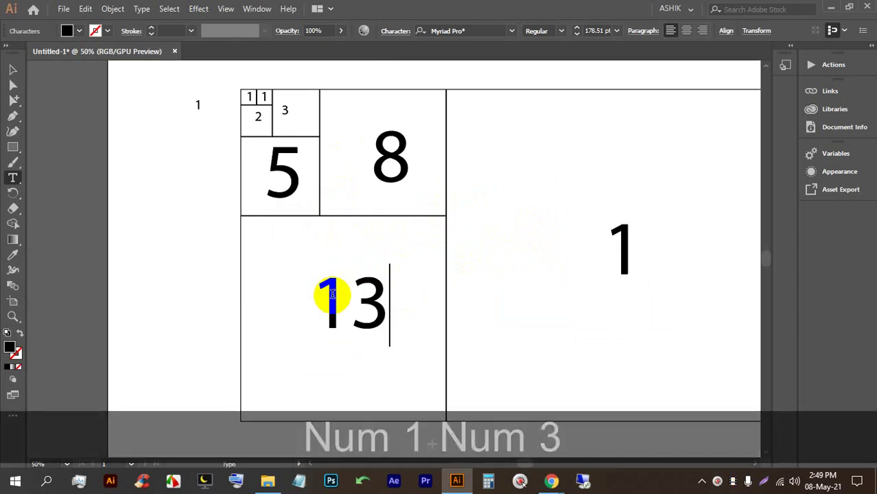
Change the number in the largest square to 21 and deselect the text.
double_click(617, 232)
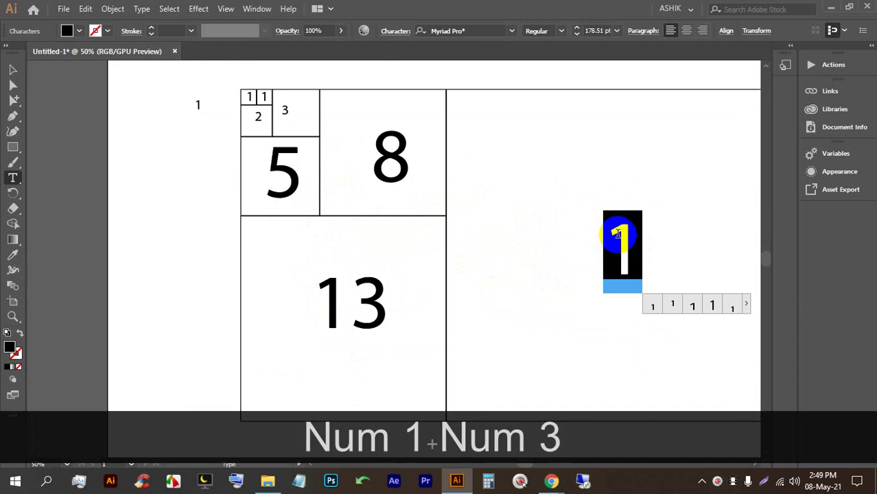
text(21)
click(12, 70)
click(133, 137)
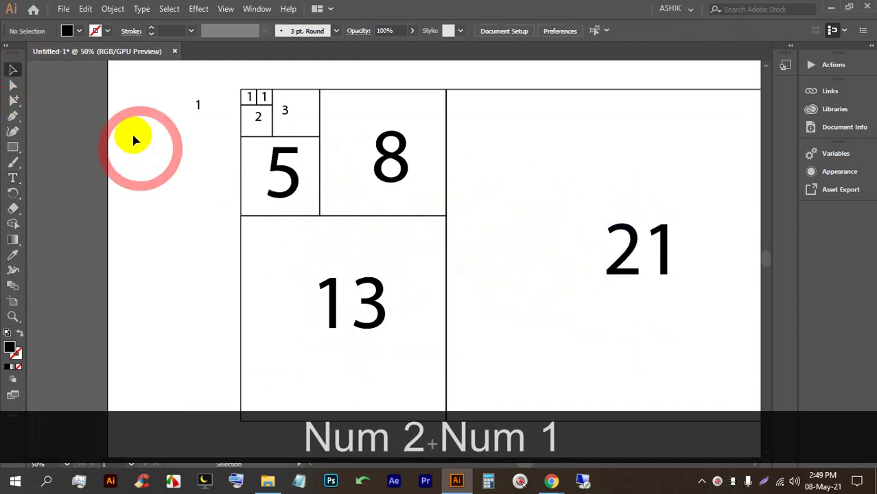
scroll(133, 137, down, 1)
drag(366, 197, 352, 192)
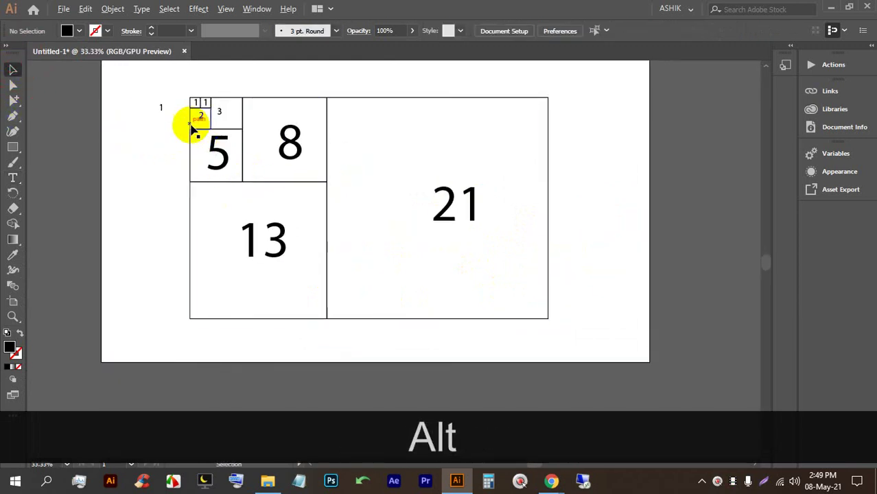
scroll(190, 123, up, 1)
scroll(305, 241, down, 1)
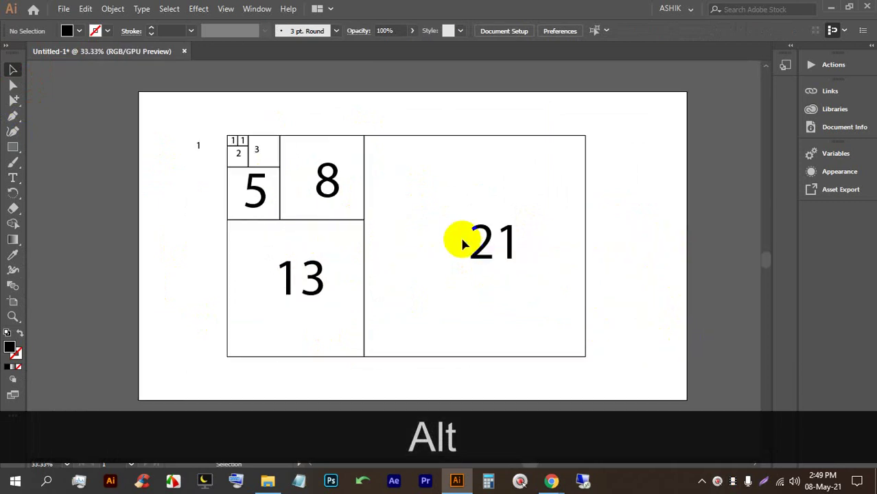
scroll(364, 220, down, 2)
scroll(527, 246, down, 1)
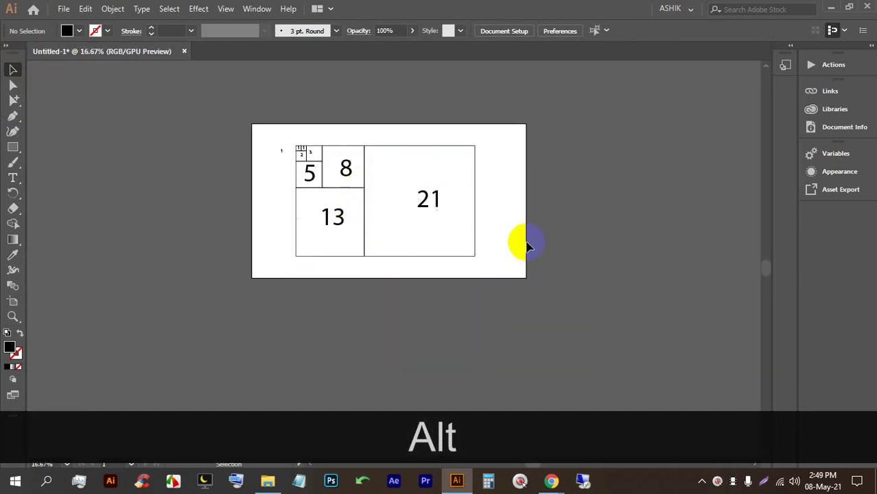
Copy the "21" square below the arrangement and enlarge it proportionally to about 17.4 in, spanning the arrangement's full width.
drag(461, 259, 373, 368)
click(544, 274)
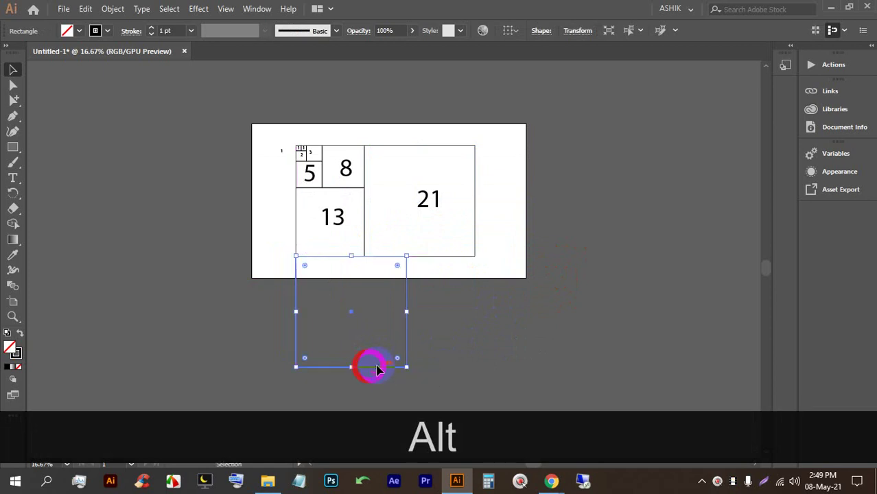
scroll(366, 297, down, 1)
drag(408, 329, 474, 390)
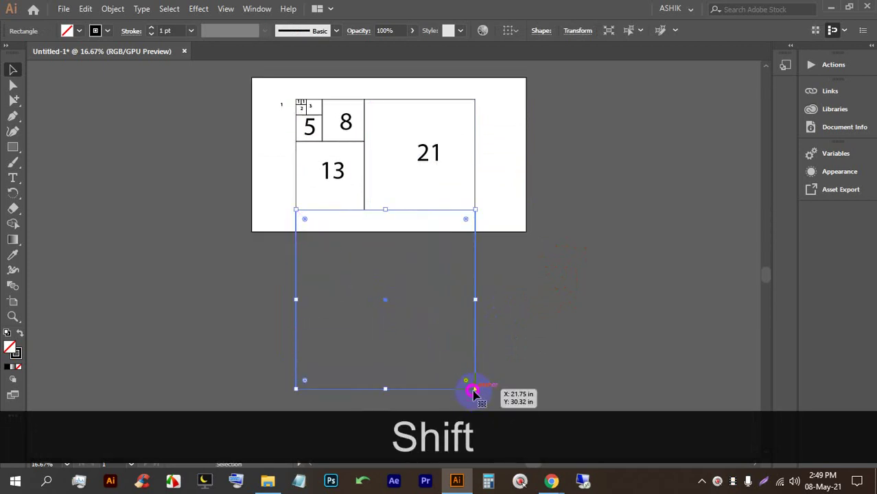
Try to snap the new square's upper corner to the adjoining lower corner of the "21" square.
scroll(473, 390, up, 15)
scroll(528, 218, up, 2)
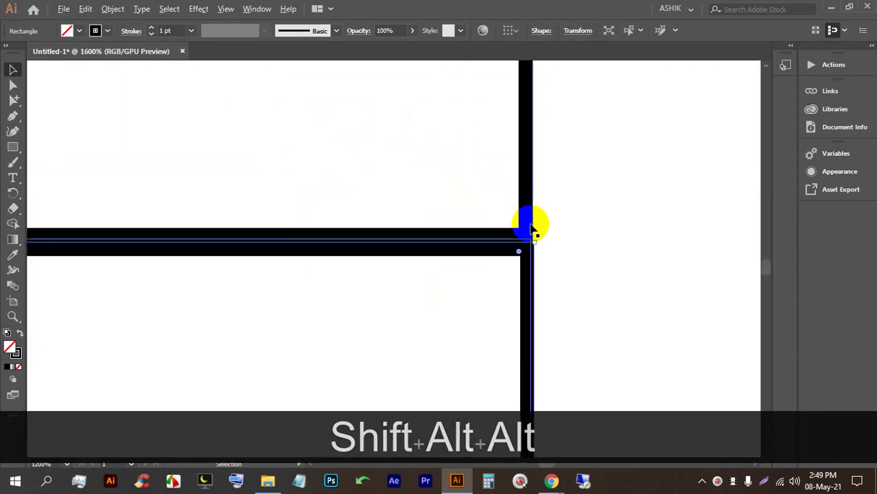
click(575, 242)
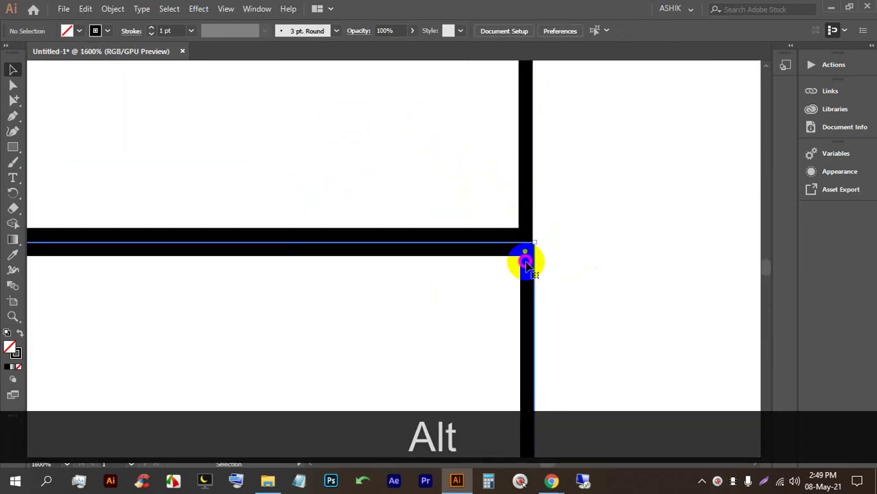
click(525, 260)
scroll(525, 243, up, 2)
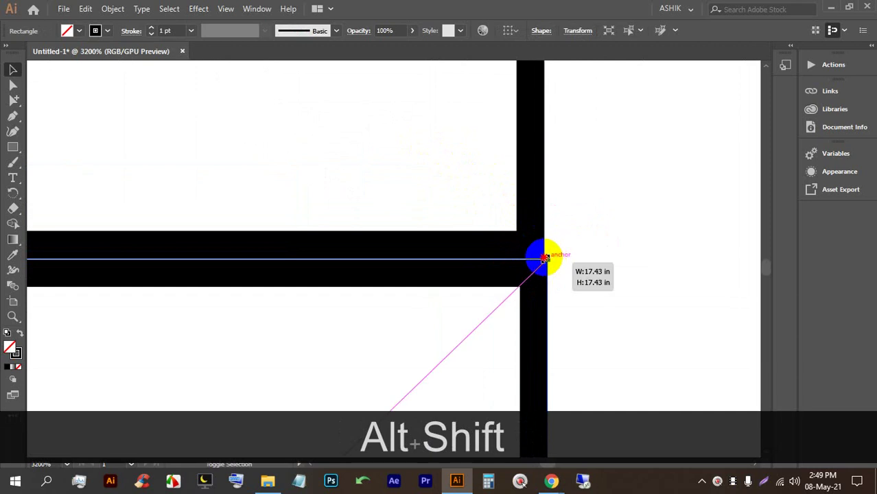
drag(542, 260, 540, 258)
click(298, 121)
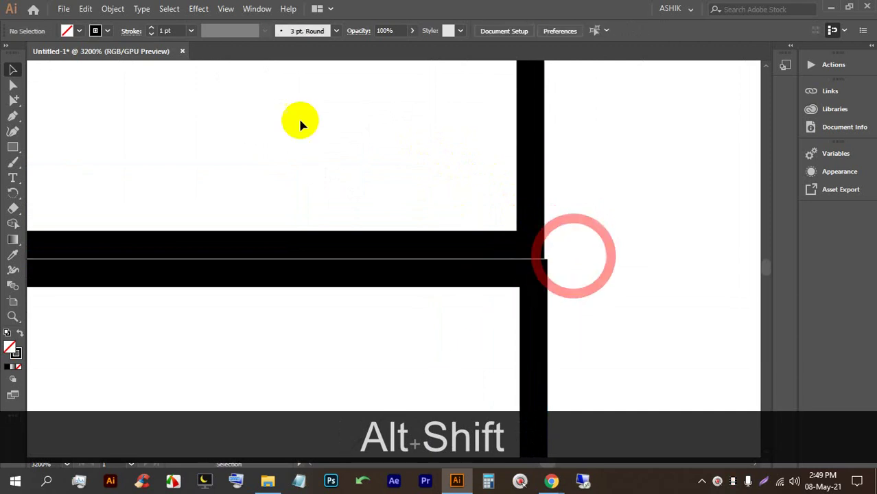
Turn off Snap to Pixel.
click(226, 9)
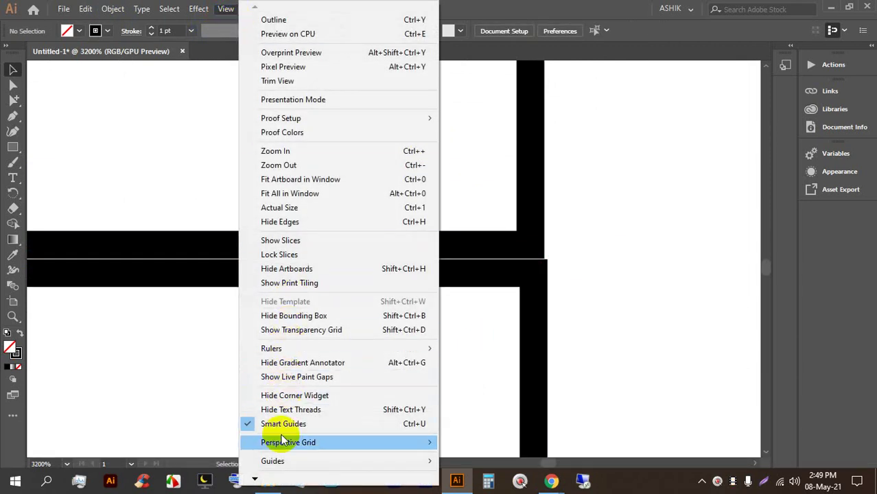
mouse_move(254, 478)
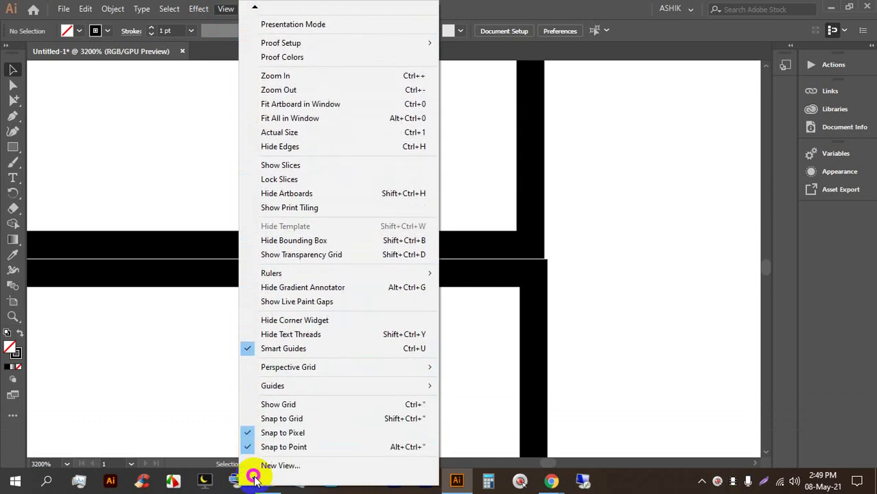
click(245, 432)
click(520, 308)
click(554, 309)
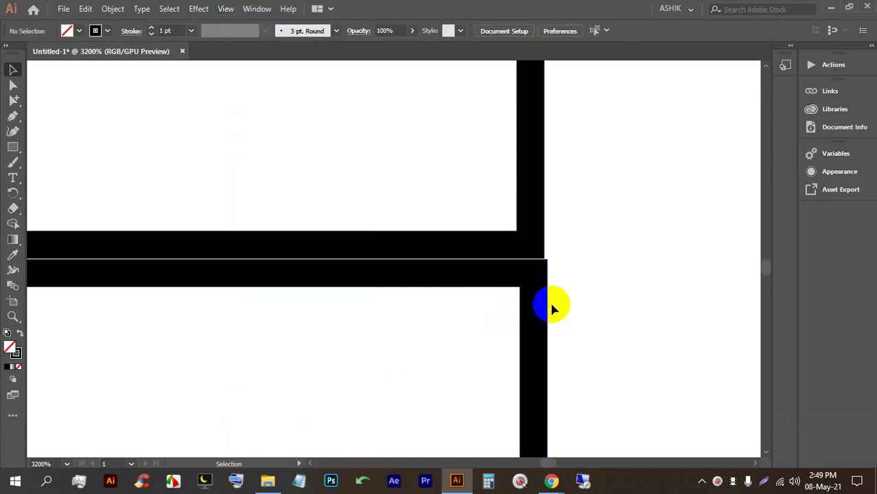
Display the artwork as outlines and move the new large square flush with the lower corner of the "21" square.
key(ctrl+y)
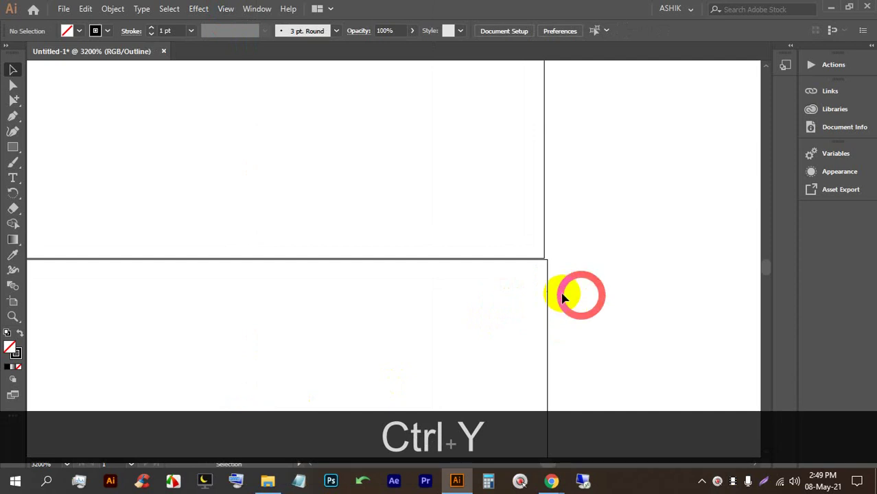
scroll(563, 297, up, 5)
drag(606, 355, 589, 356)
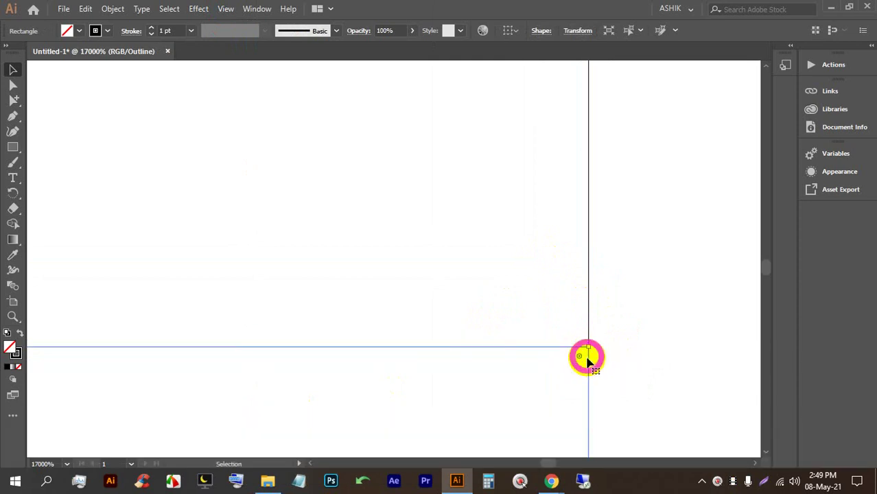
scroll(589, 344, down, 5)
scroll(587, 302, down, 10)
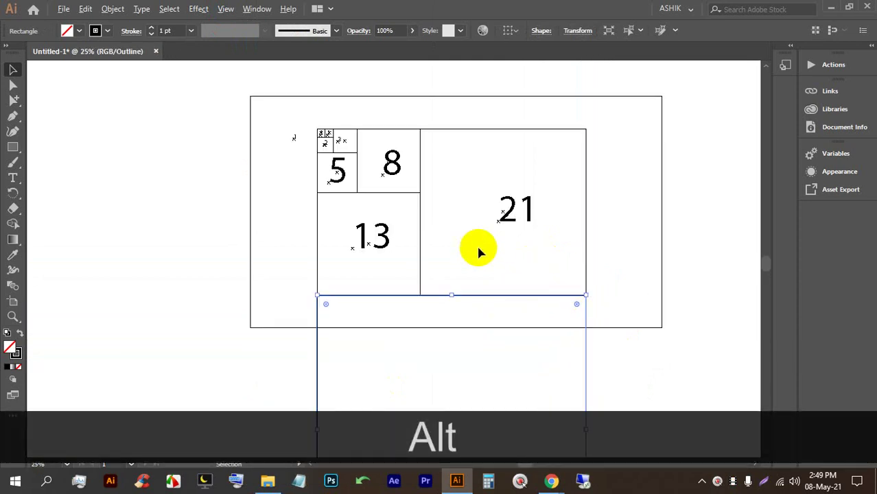
Find the gap above the "2" square and move the first "1" square flush with that square's upper edge.
scroll(446, 237, up, 4)
scroll(326, 80, up, 2)
scroll(333, 153, down, 6)
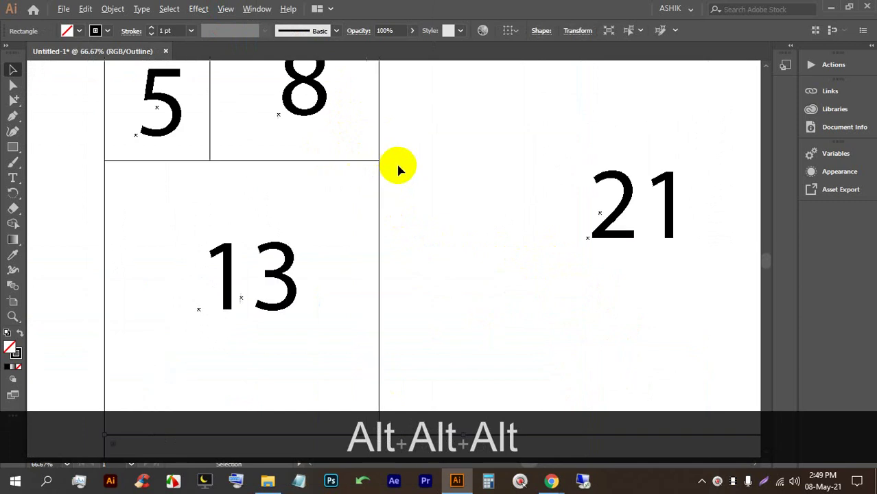
scroll(231, 90, up, 3)
scroll(188, 76, up, 3)
drag(188, 76, 329, 267)
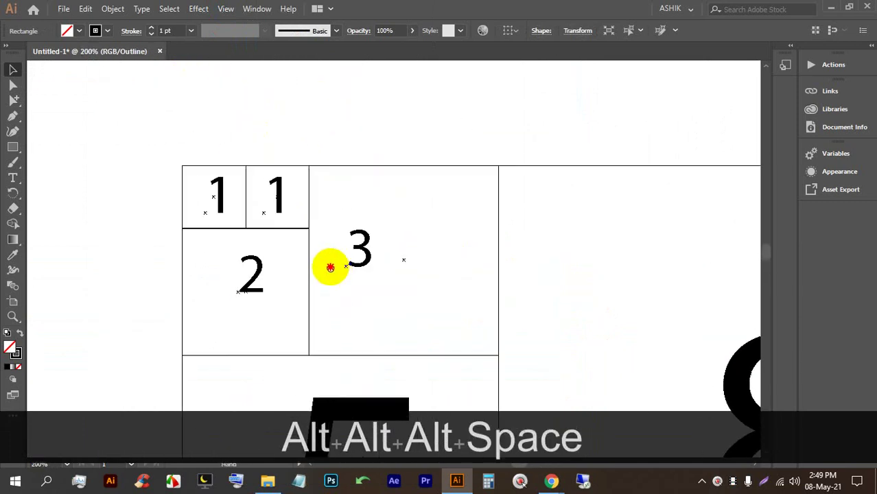
scroll(266, 226, up, 3)
scroll(340, 229, up, 3)
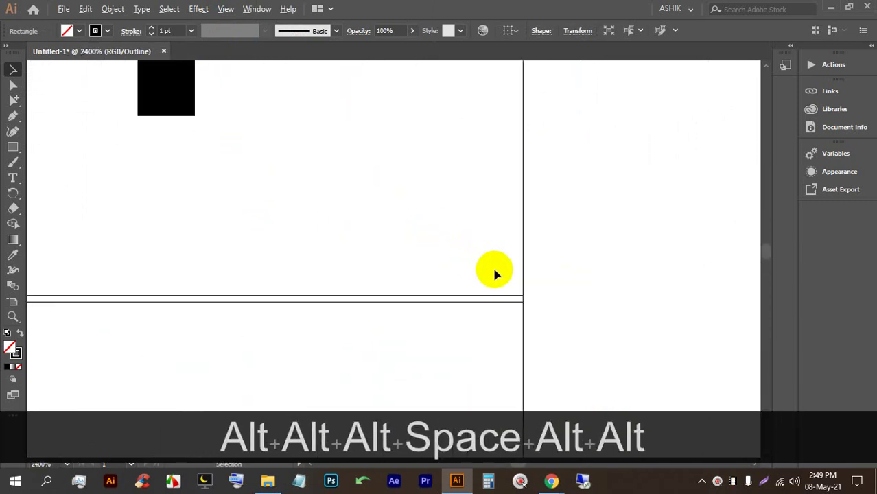
scroll(497, 273, down, 4)
scroll(497, 272, down, 2)
scroll(306, 278, up, 6)
drag(161, 274, 314, 264)
scroll(332, 275, down, 4)
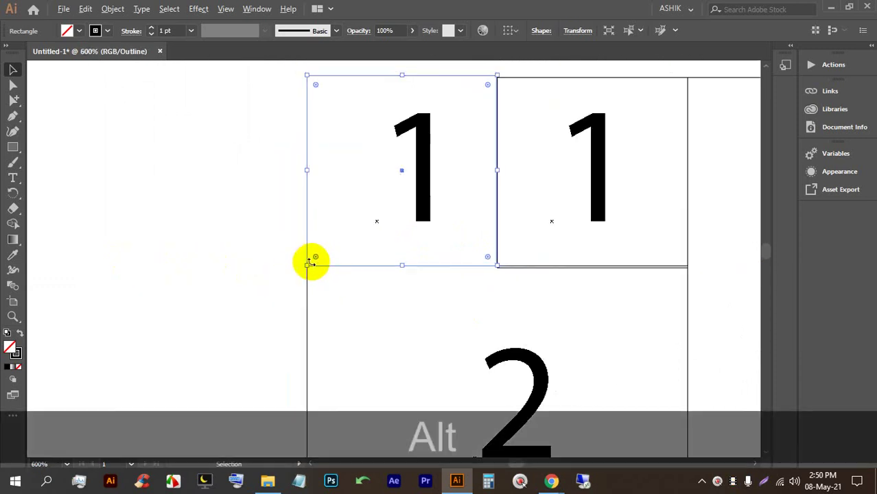
Move the second "1" square flush with the first "1" square and the upper edge of the "2" square.
scroll(522, 269, up, 4)
drag(328, 335, 328, 325)
scroll(329, 325, down, 4)
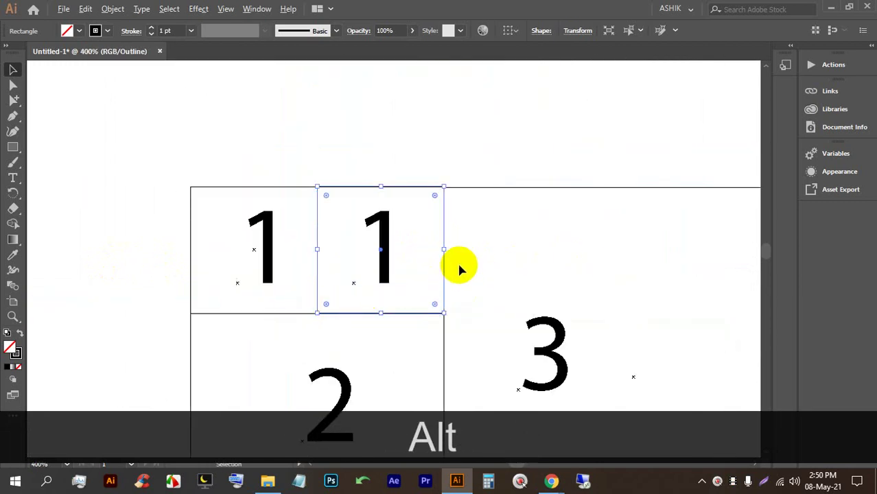
Move the "3" square so its upper corner meets the corner of the second "1" square.
scroll(460, 269, up, 2)
scroll(429, 175, up, 4)
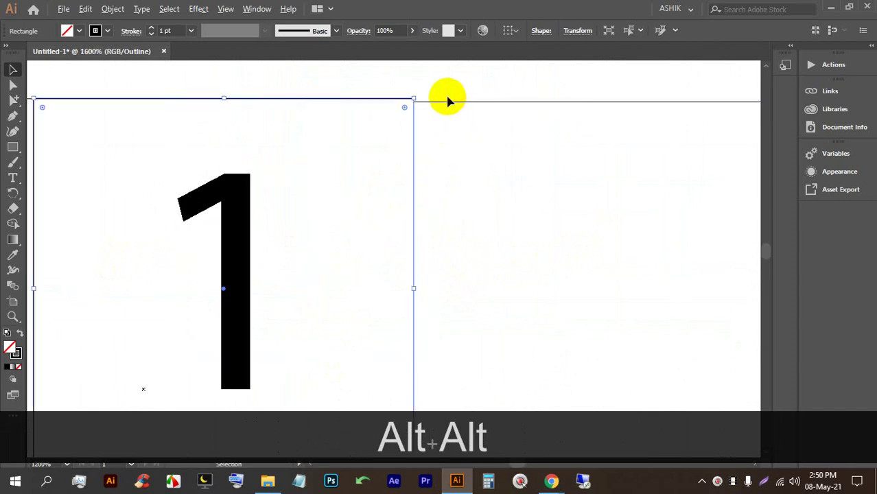
scroll(368, 92, up, 1)
drag(391, 206, 393, 188)
scroll(395, 186, down, 6)
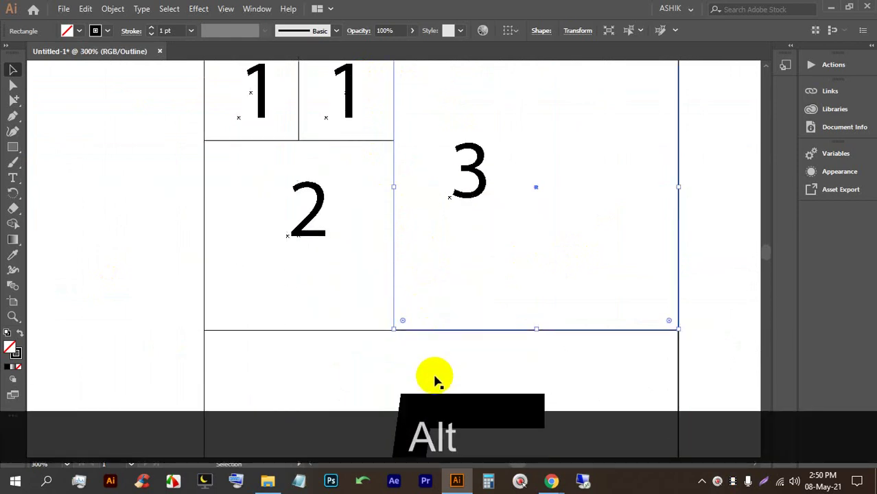
Check the joint between the "2", "3" and "5" squares and switch to the Google Meet call in Chrome.
scroll(435, 379, up, 5)
scroll(379, 261, down, 5)
mouse_move(551, 481)
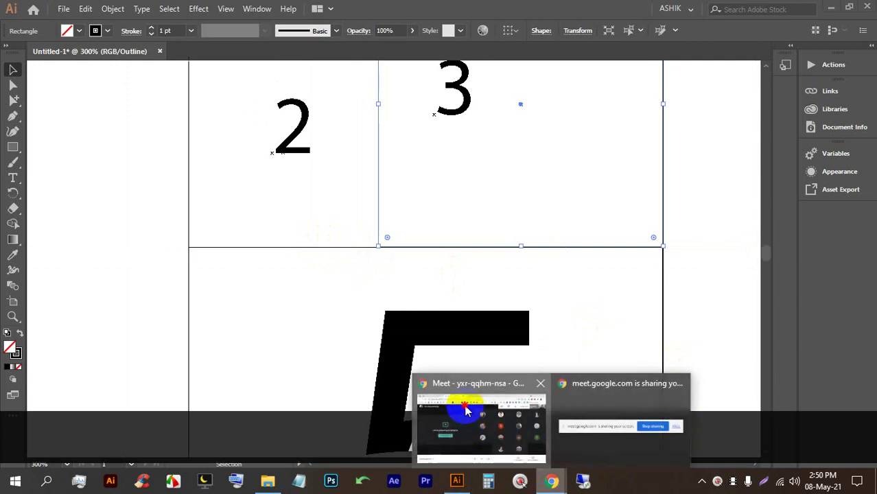
click(465, 409)
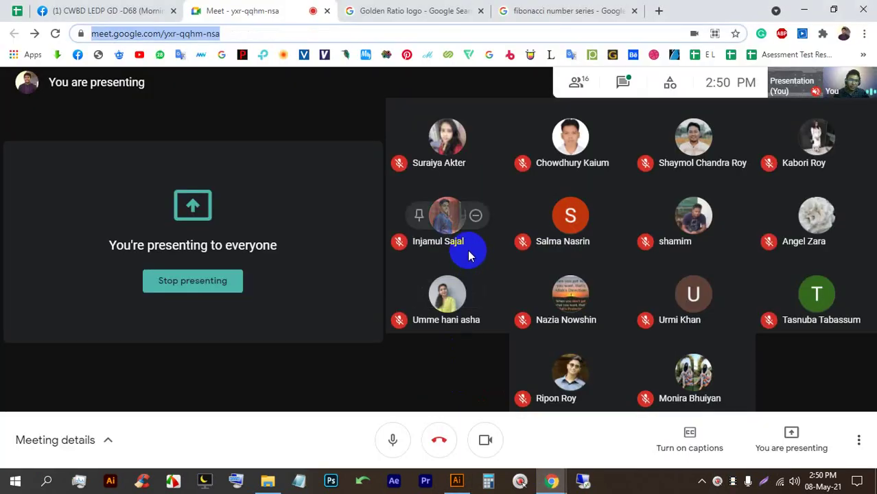
Switch to Illustrator and delete the existing numbered Fibonacci squares from the document.
click(457, 480)
scroll(412, 261, down, 4)
scroll(411, 240, down, 1)
drag(446, 237, 413, 215)
key(ctrl+y)
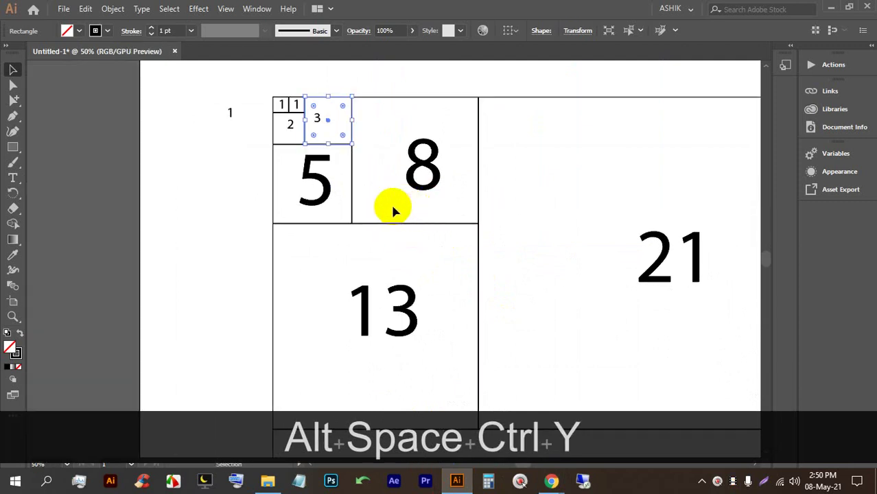
scroll(343, 180, down, 3)
scroll(405, 227, down, 1)
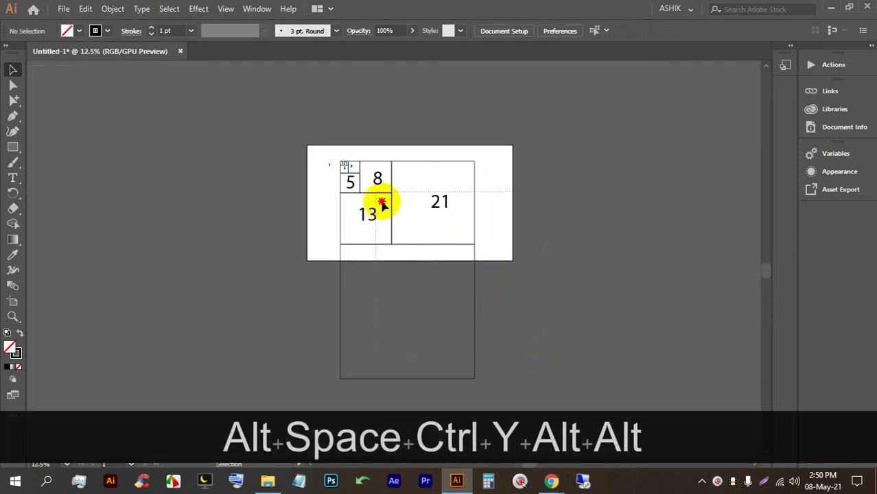
drag(384, 200, 465, 250)
key(BackSpace)
Draw a small square near the artboard's upper-left corner with the Rectangle tool.
scroll(362, 176, up, 3)
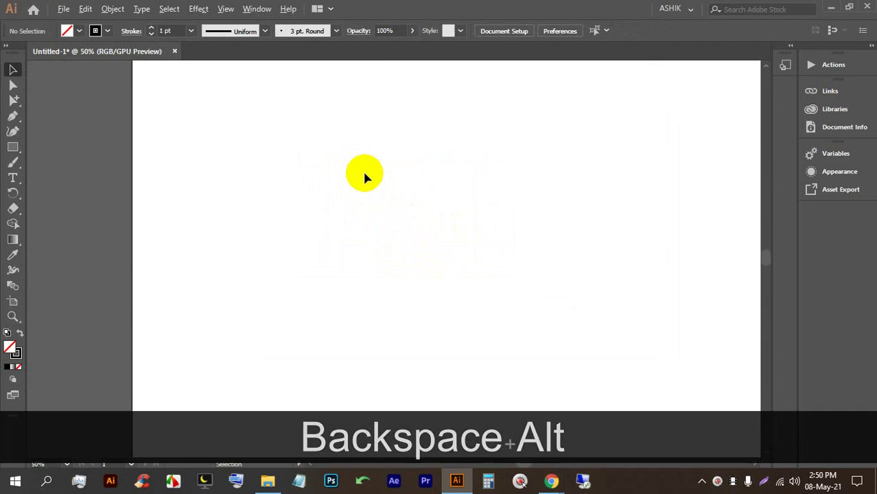
click(14, 145)
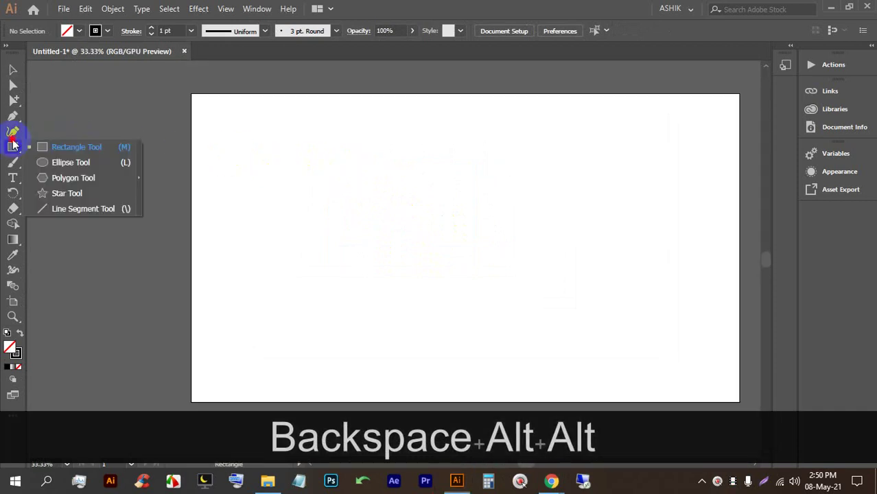
click(50, 150)
drag(265, 130, 297, 162)
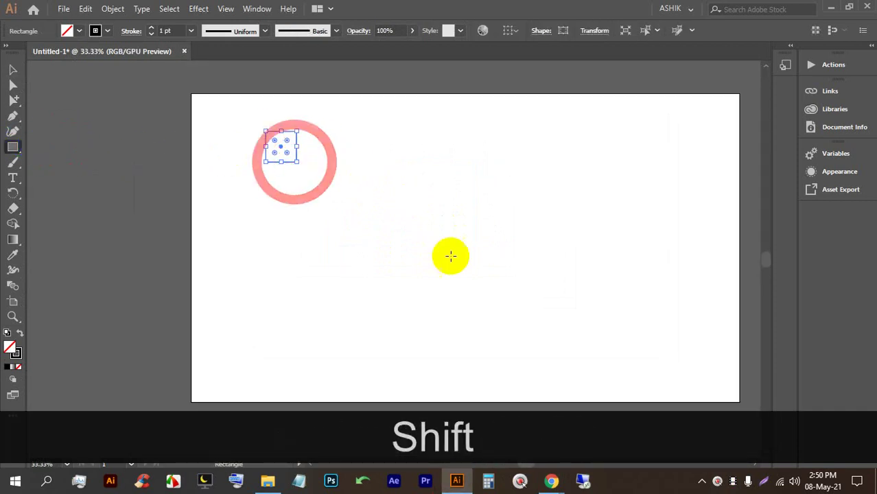
Admit the waiting participant to the Google Meet call and return to Illustrator.
mouse_move(551, 480)
click(515, 435)
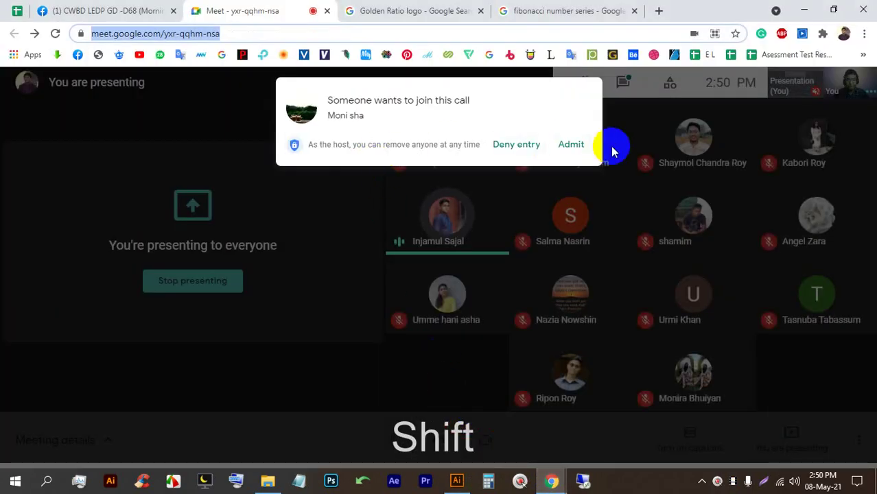
click(569, 145)
key(alt+Tab)
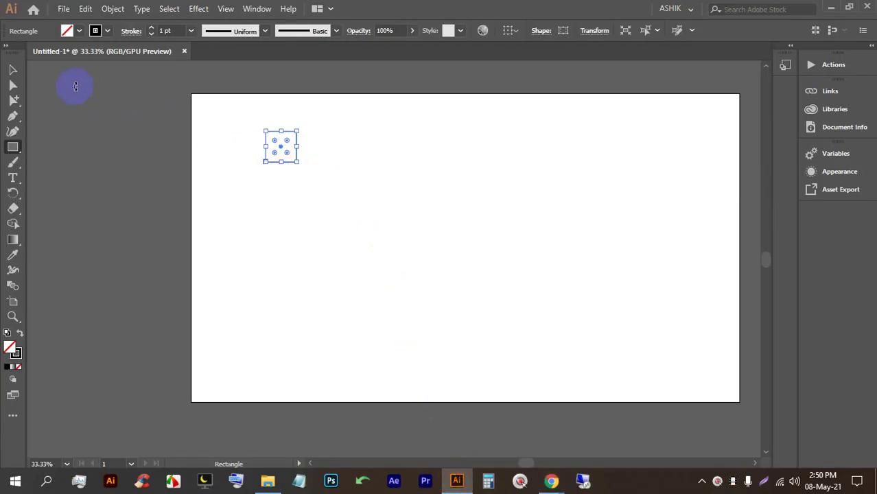
Scale the square down proportionally to about half its size and deselect it.
click(8, 71)
alt+scroll(237, 112, up, 1)
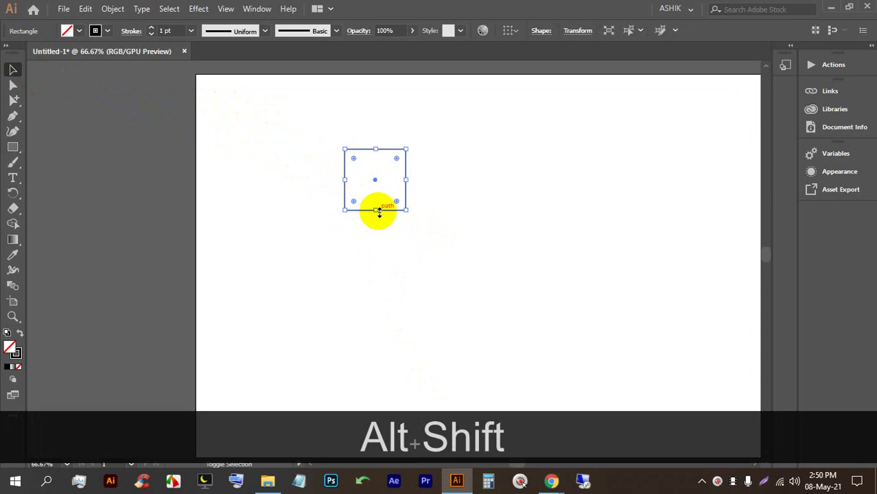
drag(379, 213, 377, 183)
click(456, 199)
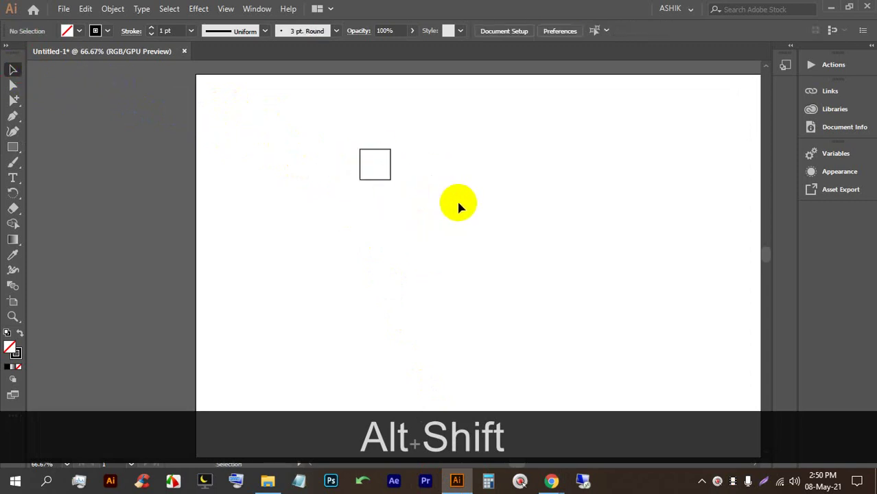
Duplicate the small square directly to its right so the two squares sit side by side.
alt+scroll(456, 199, up, 1)
drag(356, 155, 288, 102)
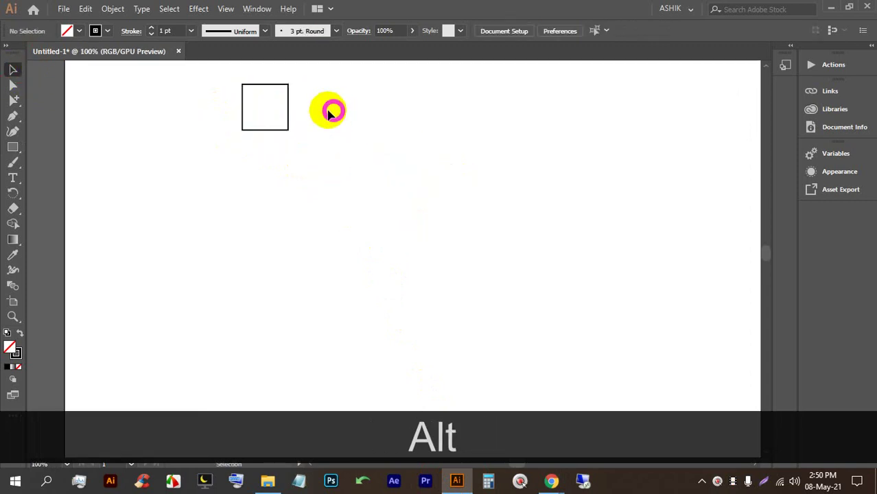
scroll(328, 109, up, 1)
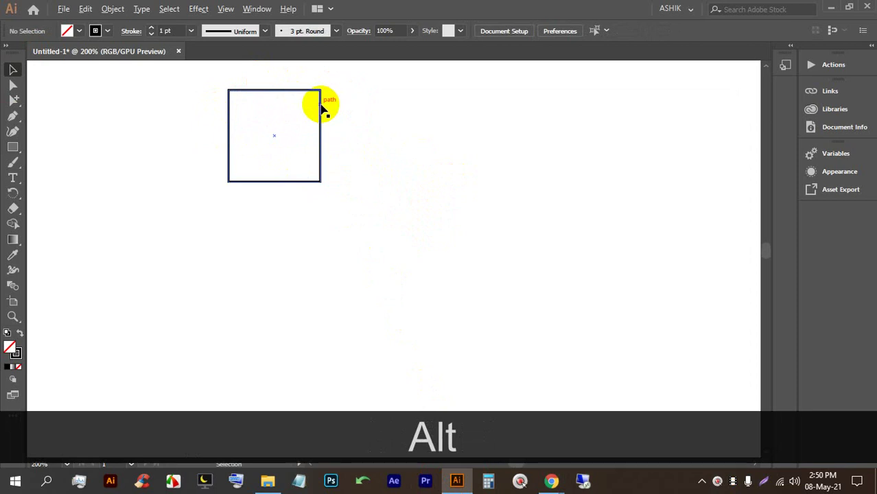
drag(321, 104, 410, 103)
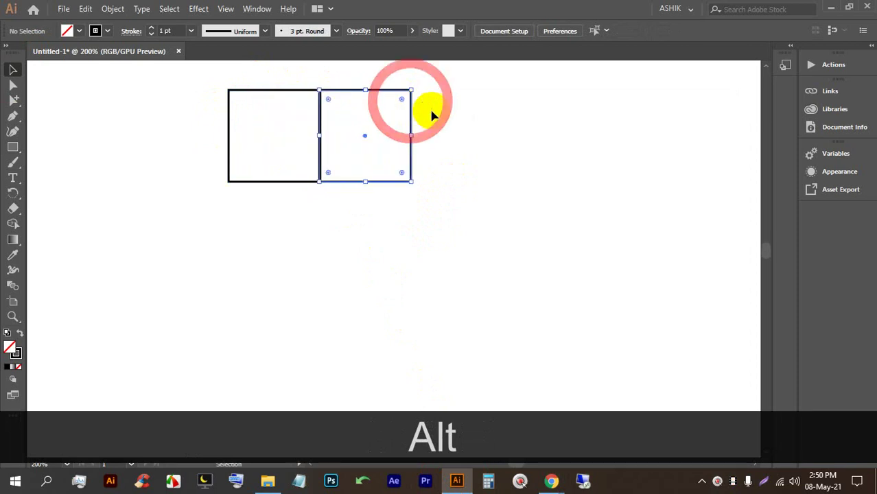
click(342, 88)
Switch to outline view and snap the duplicated square's left edge onto the first square's right edge.
scroll(344, 90, up, 1)
key(ctrl+y)
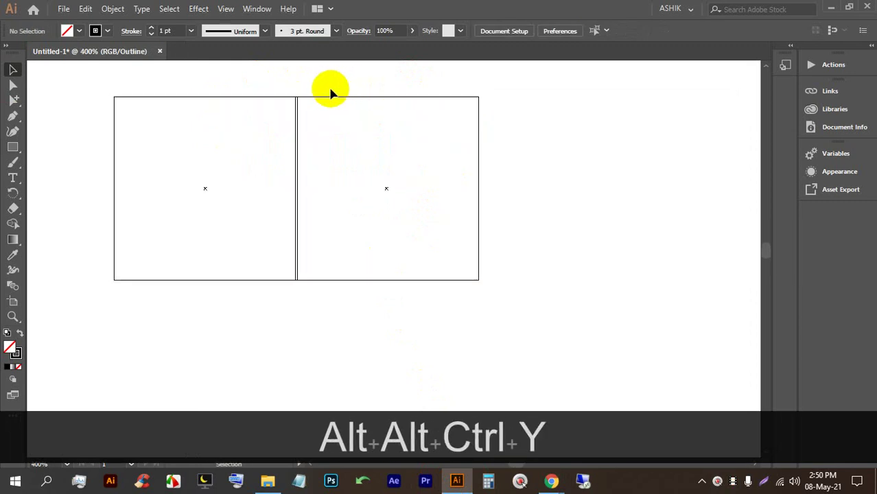
scroll(288, 121, up, 1)
scroll(287, 122, up, 1)
drag(338, 132, 343, 134)
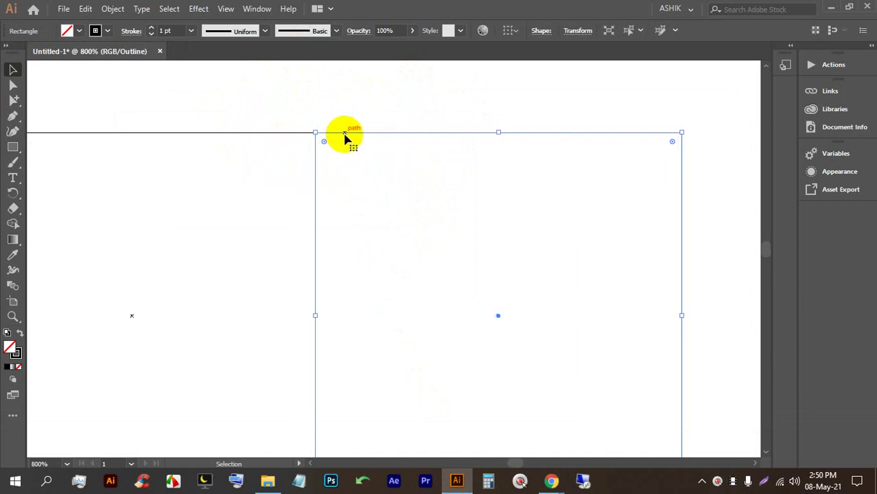
click(346, 100)
key(alt)
scroll(338, 105, down, 3)
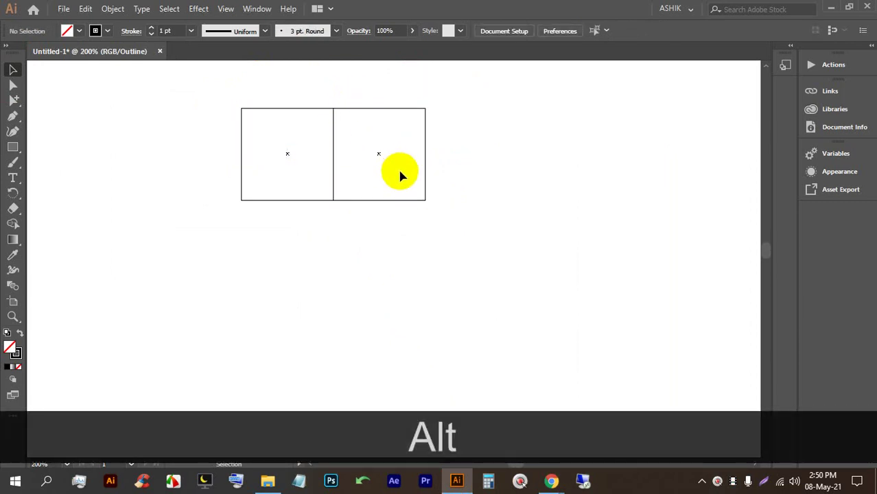
Return to preview, duplicate a square below the pair, and scale it proportionally to span both small squares.
key(ctrl+alt+y)
key(alt)
drag(384, 204, 290, 292)
scroll(308, 163, down, 2)
drag(318, 221, 362, 289)
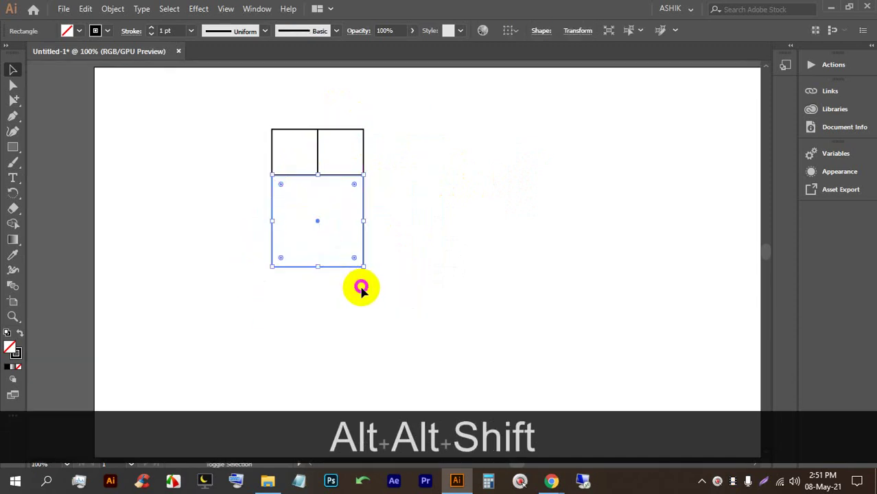
click(404, 239)
Add a copy of the two-unit square to the right of the group, scaled proportionally to the group's full height.
scroll(299, 136, down, 2)
drag(330, 171, 397, 201)
click(413, 205)
Examine in outline view whether the edges and corners of the four squares meet exactly.
scroll(359, 202, up, 5)
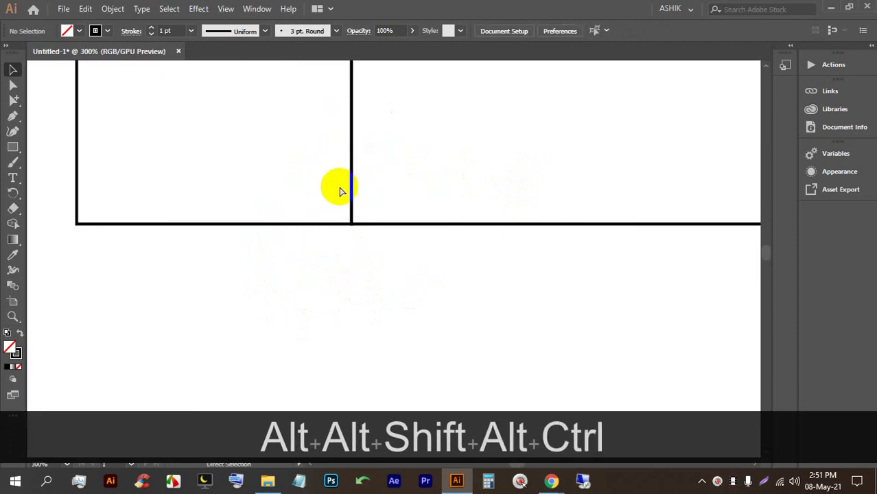
key(ctrl+y)
scroll(347, 221, up, 1)
scroll(364, 233, down, 2)
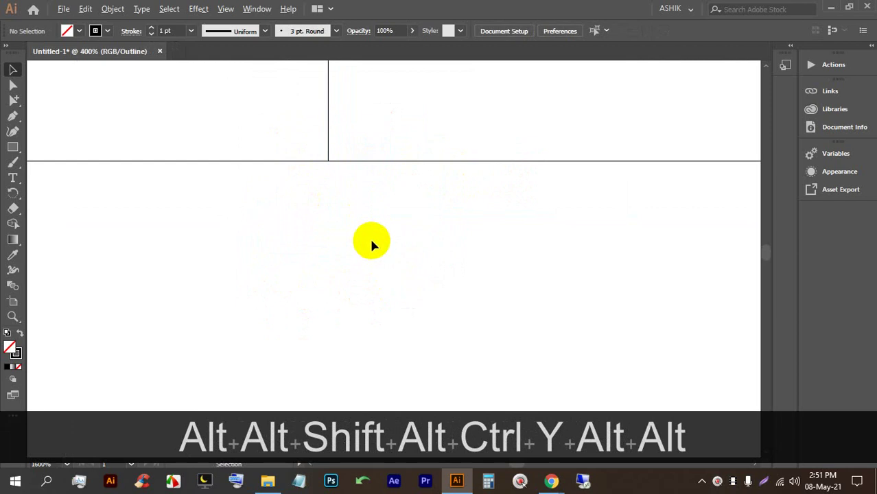
scroll(364, 197, down, 3)
scroll(360, 165, up, 6)
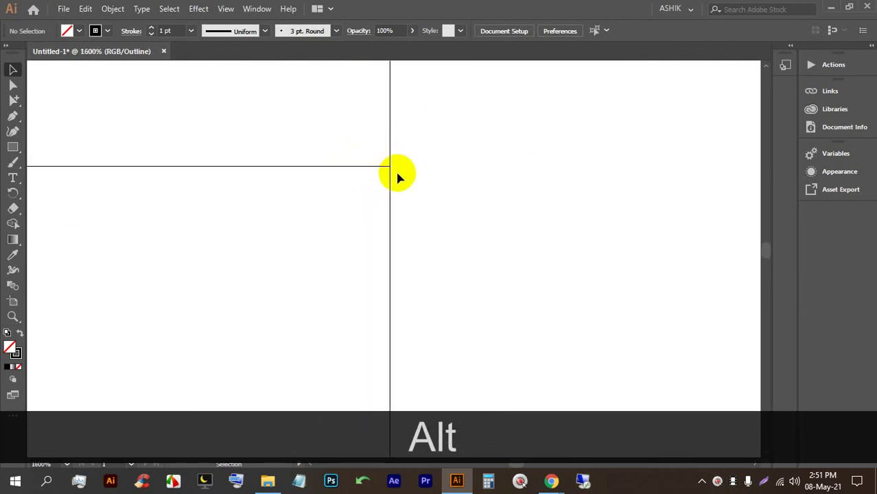
scroll(394, 201, up, 2)
scroll(404, 202, down, 5)
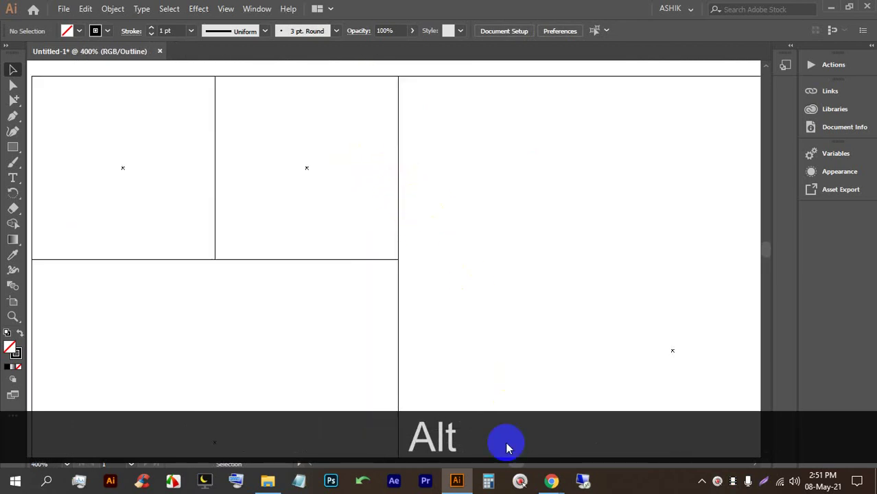
Check the participants in the Google Meet call and return to Illustrator.
click(547, 479)
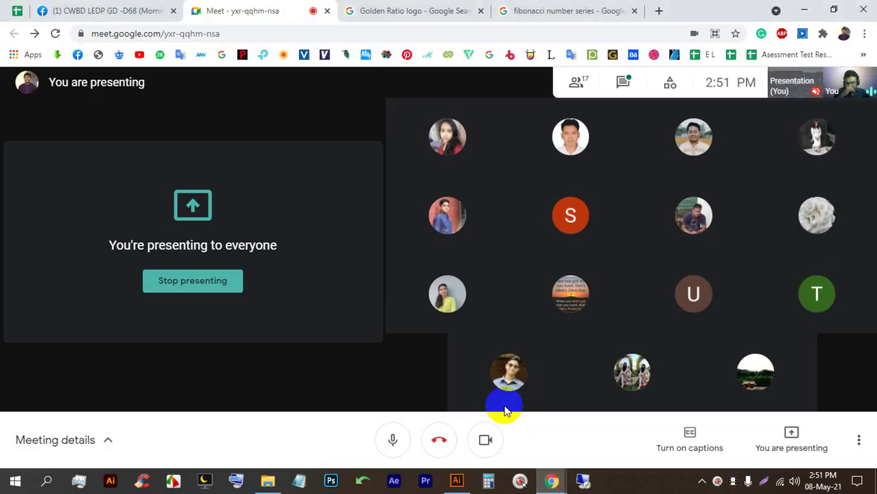
mouse_move(556, 379)
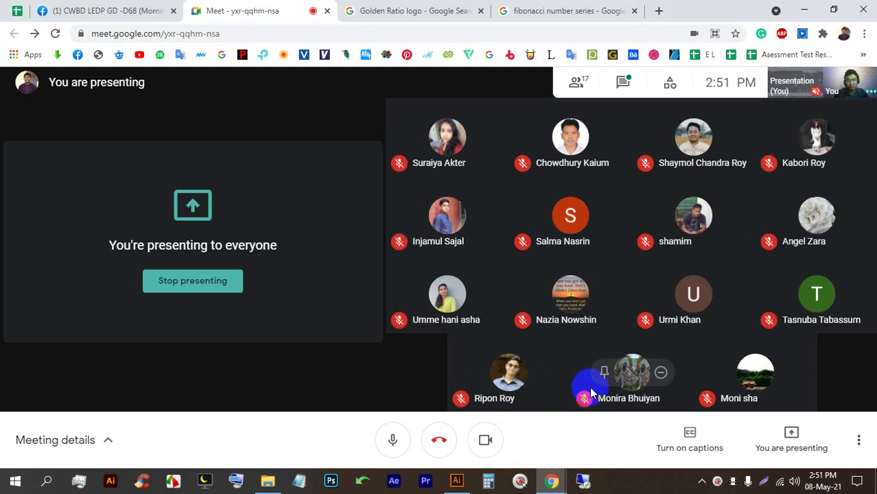
click(456, 480)
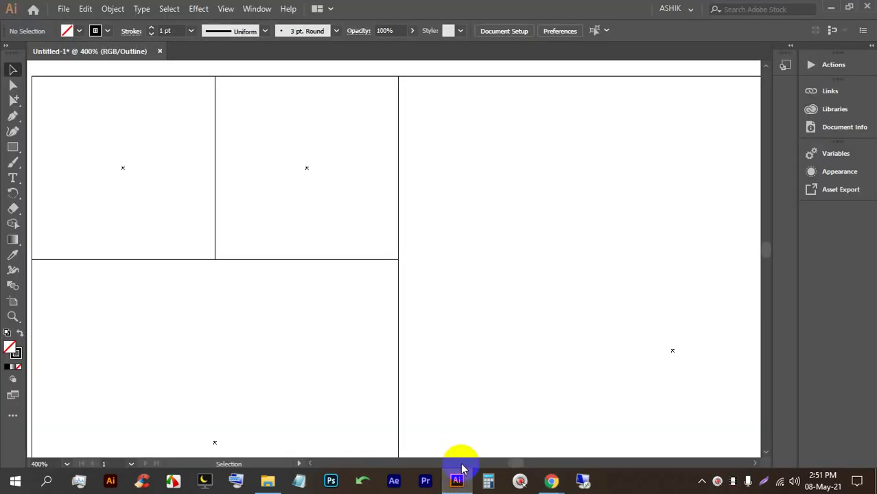
In preview mode, duplicate the three-unit square below the group and scale it proportionally to the group's full width.
alt+scroll(446, 411, down, 4)
key(ctrl+y)
alt+scroll(464, 245, down, 3)
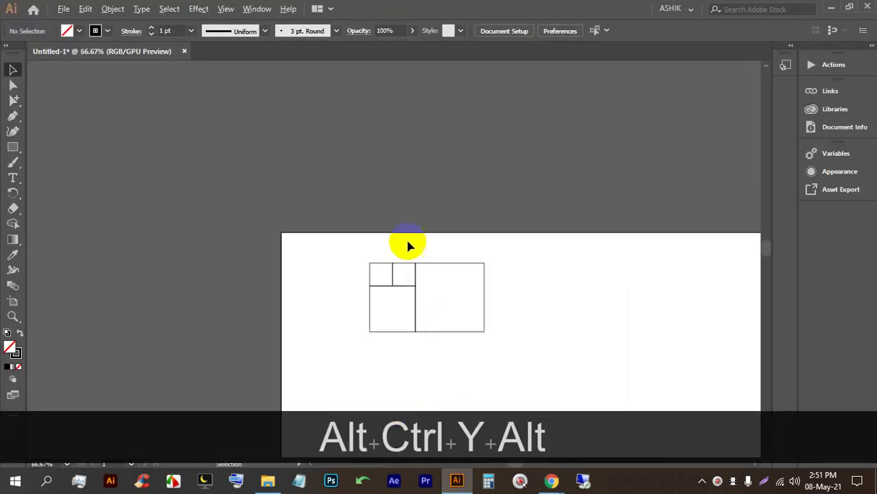
alt+scroll(423, 308, up, 2)
drag(453, 286, 394, 375)
scroll(423, 275, down, 2)
drag(433, 298, 496, 382)
scroll(471, 255, down, 2)
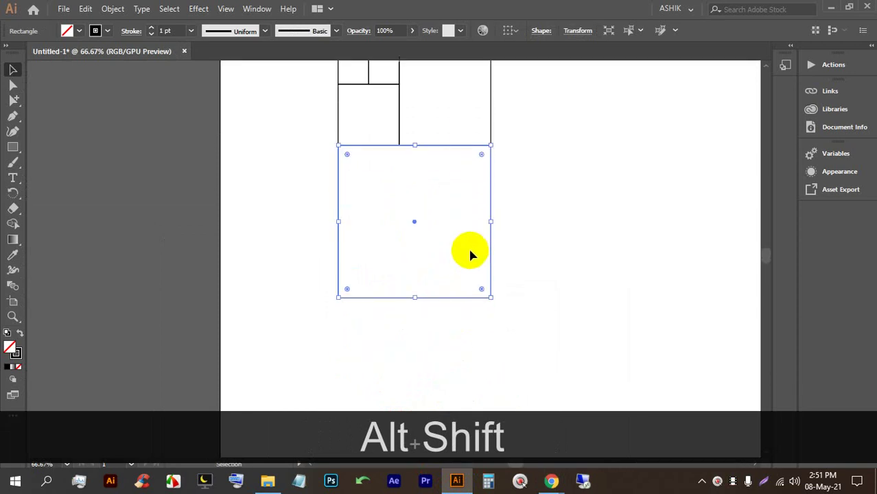
Duplicate the five-unit square to the right of the group and scale it proportionally to the group's full height.
scroll(468, 251, down, 1)
drag(570, 227, 347, 257)
drag(261, 232, 373, 162)
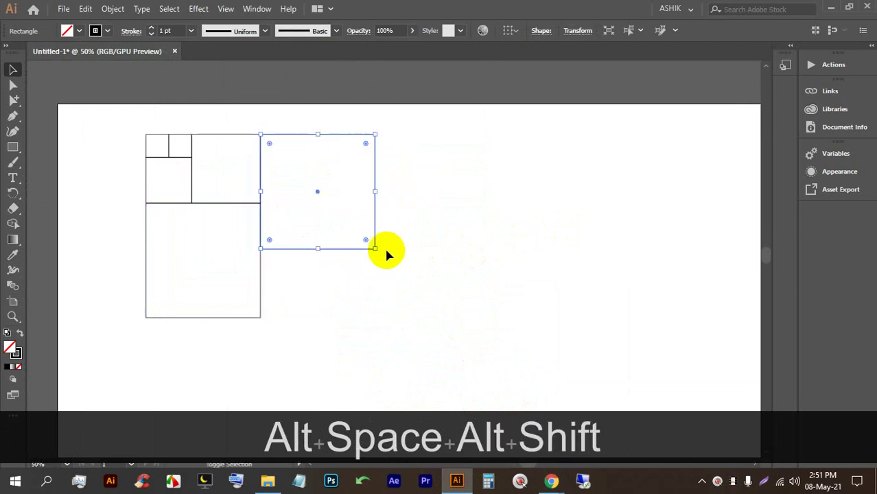
drag(376, 247, 444, 335)
Align the eight-unit square's lower-left corner with the adjoining five-unit square's corner and switch to outline view.
scroll(303, 337, up, 2)
scroll(112, 231, up, 4)
drag(111, 231, 417, 275)
scroll(388, 275, up, 2)
scroll(375, 294, up, 2)
key(ctrl+y)
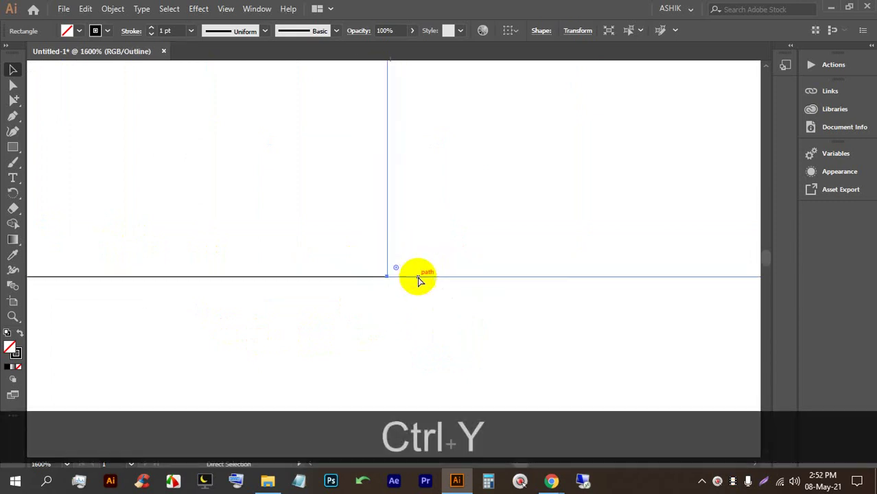
Correct the eight-unit square's upper-left corner so its top and left edges meet the neighbouring three-unit square exactly.
scroll(411, 283, down, 3)
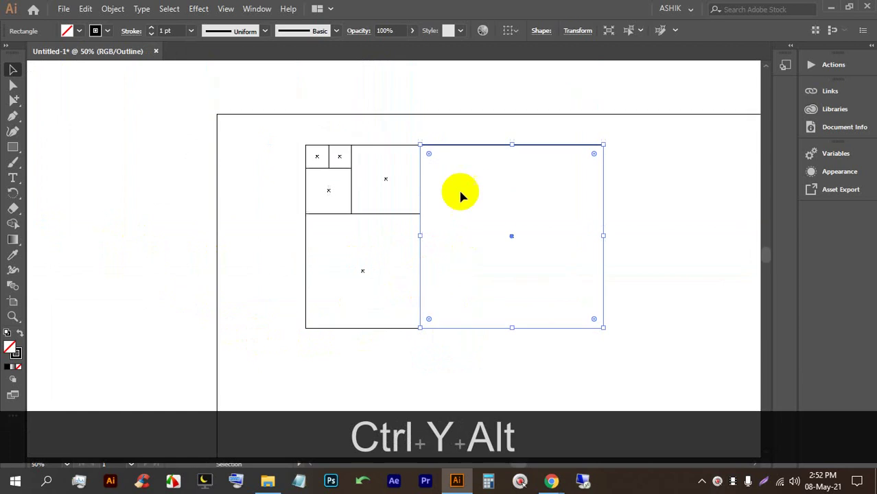
scroll(427, 140, up, 5)
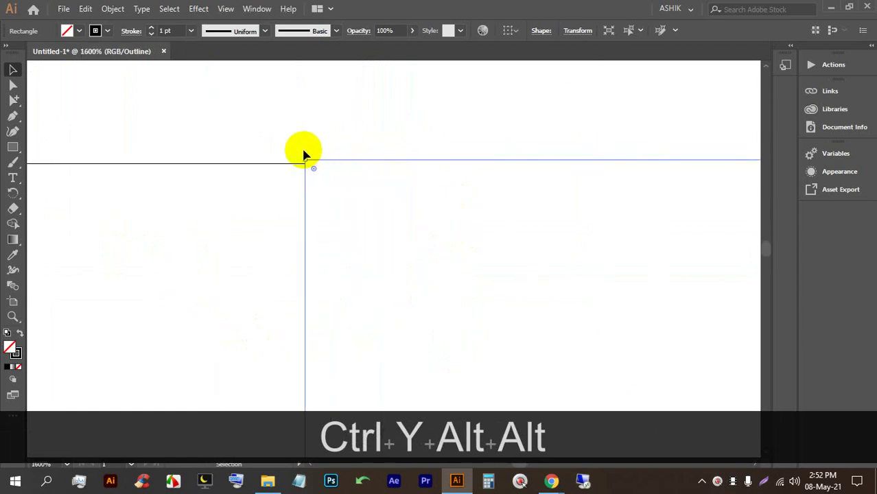
scroll(302, 160, up, 5)
drag(336, 205, 341, 216)
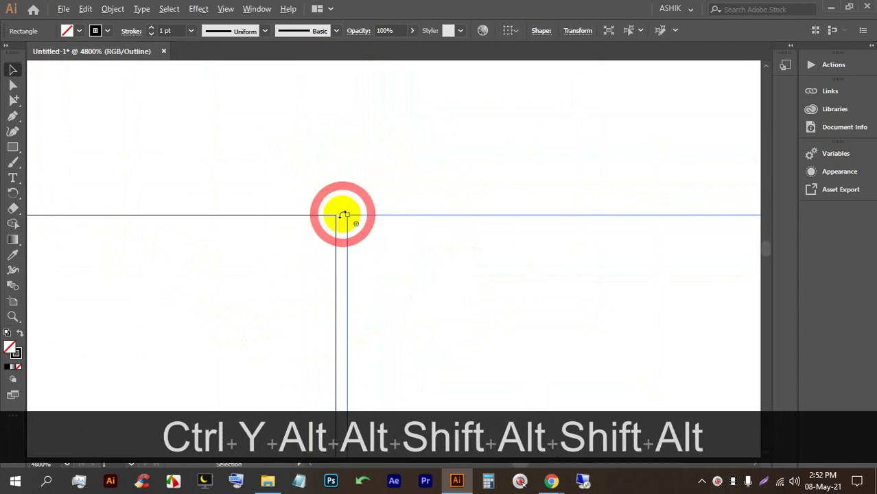
scroll(375, 235, up, 4)
drag(397, 289, 353, 289)
scroll(363, 251, down, 12)
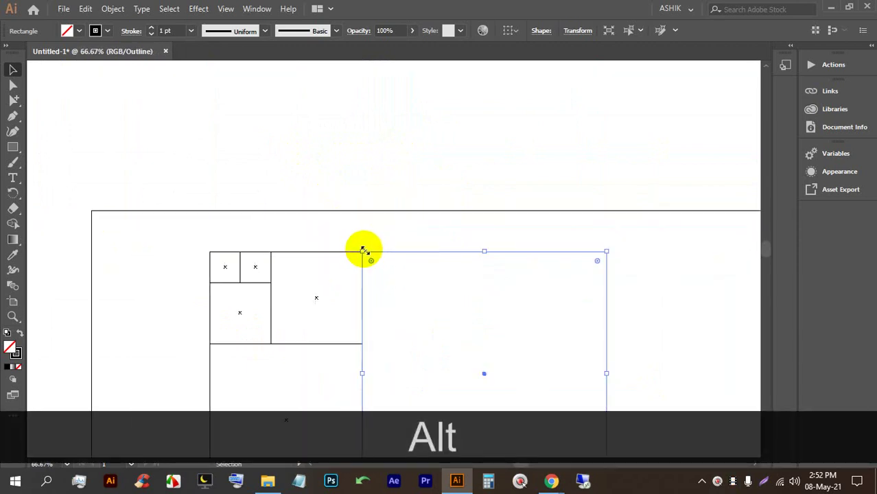
Duplicate the eight-unit square below the group, scale it proportionally to the full width, and align its top edge with the group.
key(space)
drag(564, 286, 562, 171)
key(alt)
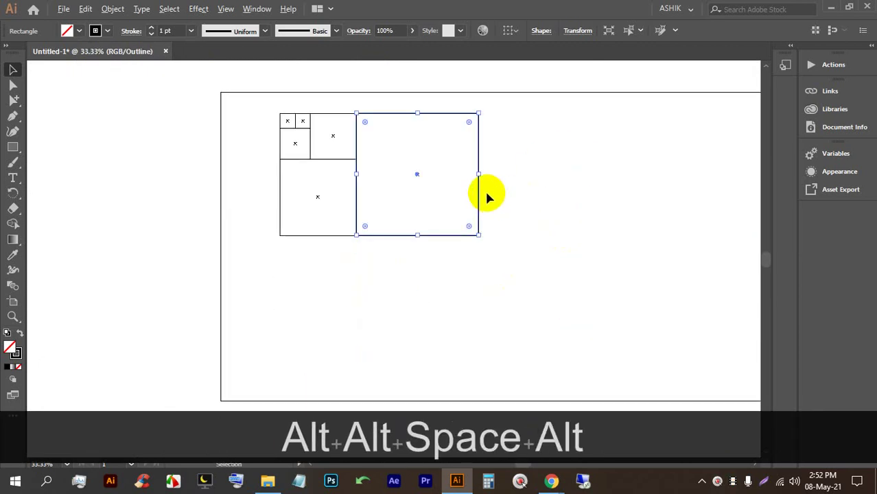
drag(480, 192, 403, 312)
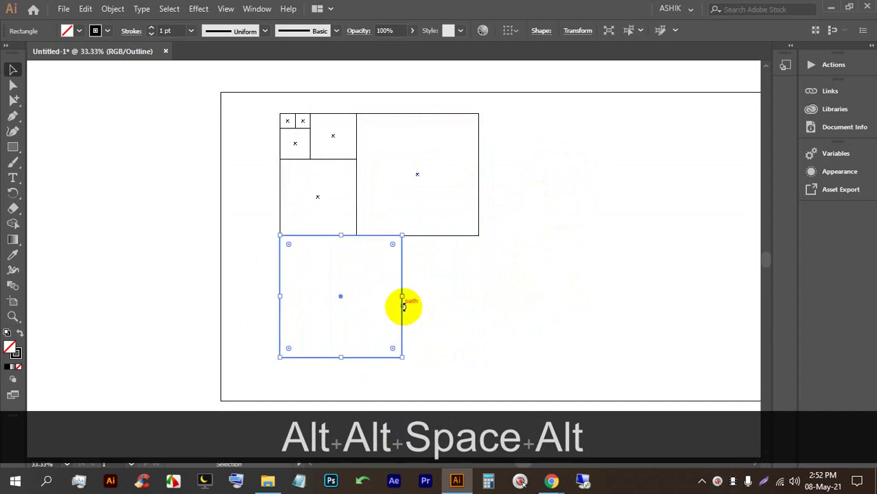
scroll(404, 303, down, 2)
key(shift)
drag(422, 283, 438, 288)
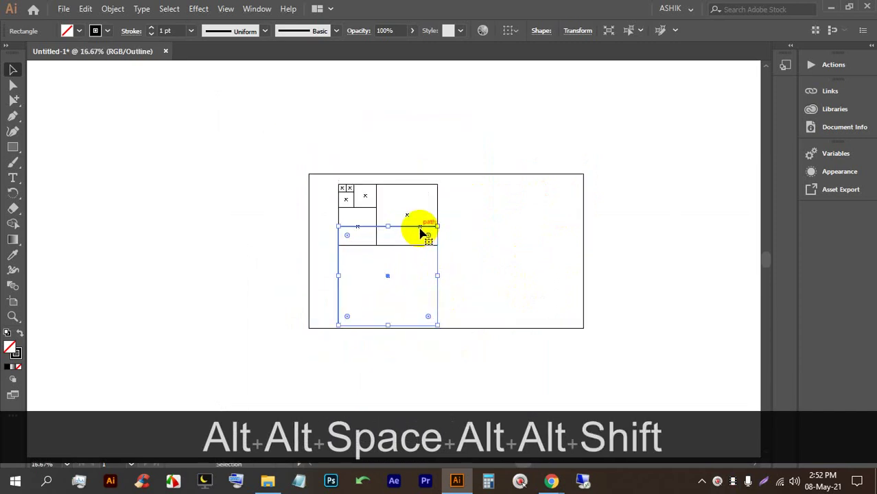
drag(418, 229, 405, 244)
scroll(405, 244, up, 8)
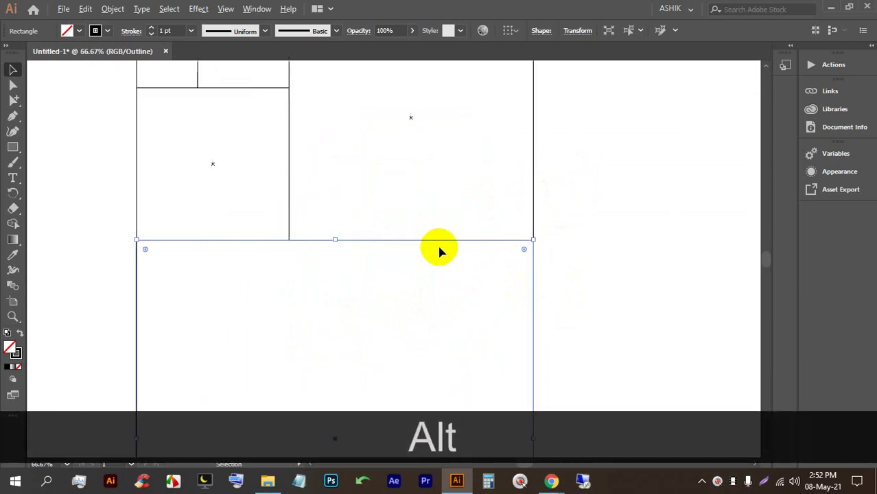
Deselect the thirteen-unit square, check its upper-right corner alignment, and switch from outline back to preview view.
click(560, 231)
scroll(552, 229, down, 5)
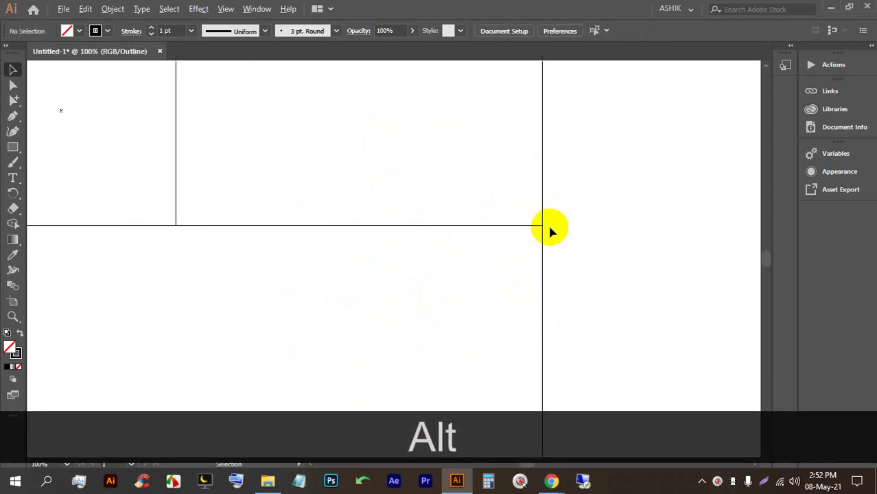
key(ctrl+alt+y)
scroll(355, 201, down, 4)
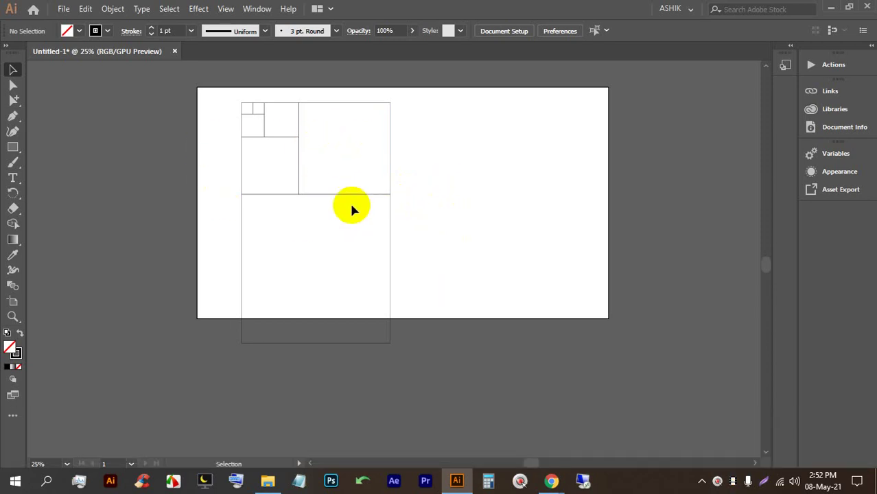
Scale all the outlined squares down proportionally to fit the artboard's height and reposition them near its left side.
drag(454, 288, 219, 92)
key(shift)
drag(315, 343, 309, 298)
drag(366, 234, 356, 239)
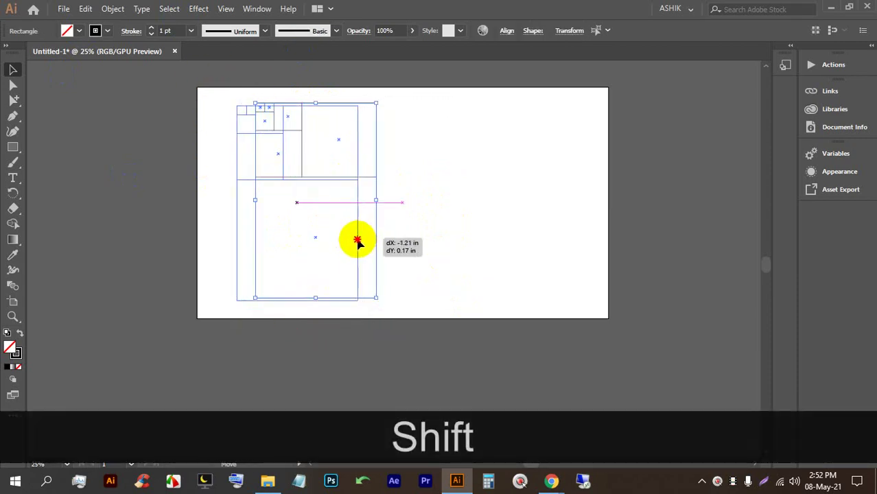
click(413, 241)
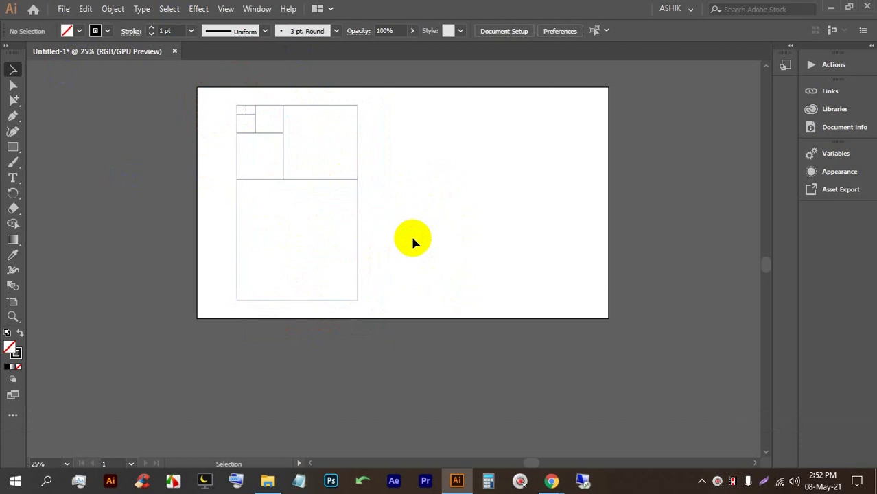
Check the Google Meet call window and return to the Illustrator document.
mouse_move(536, 474)
click(482, 391)
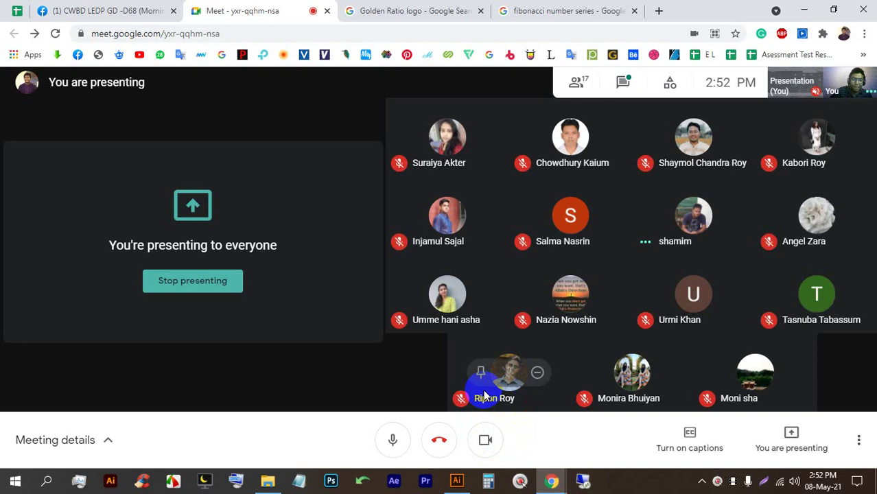
click(456, 481)
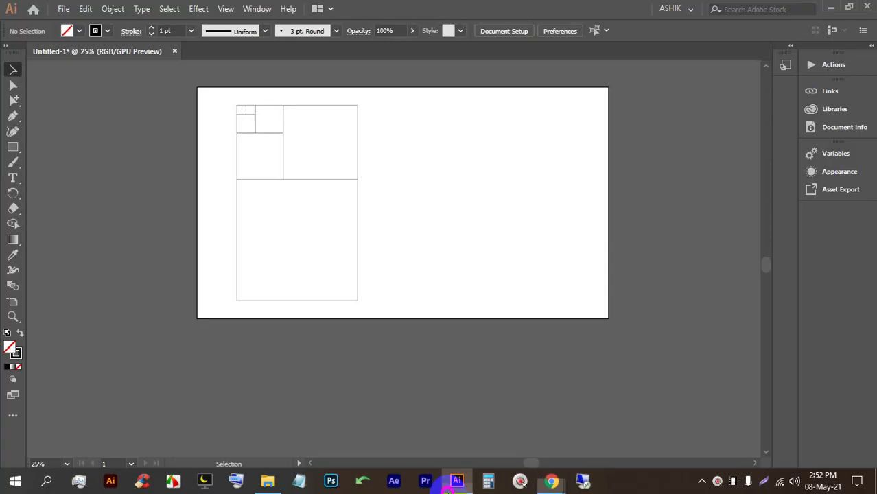
scroll(261, 110, up, 3)
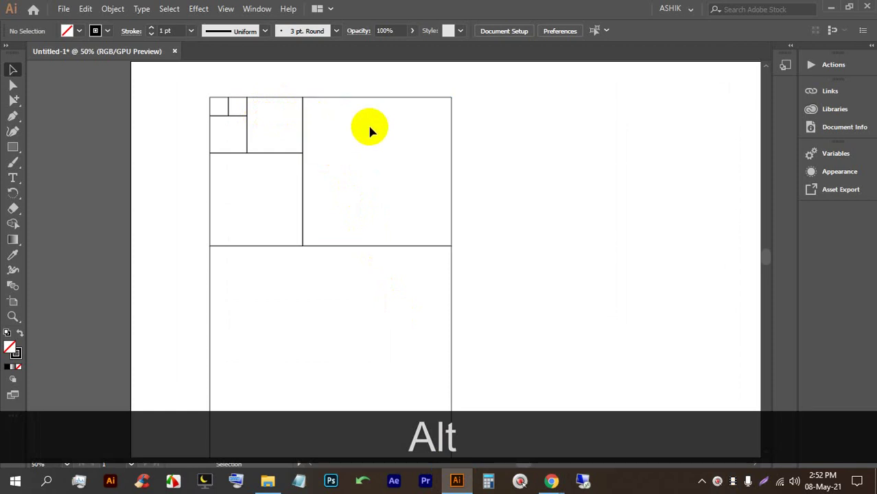
scroll(427, 103, down, 2)
Draw a new square on the empty artboard area beside the outlined squares.
drag(545, 162, 362, 166)
drag(290, 118, 342, 168)
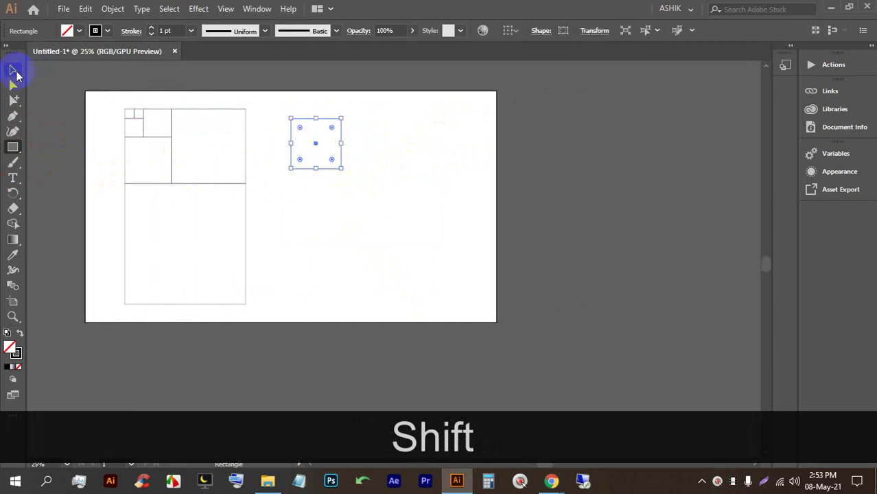
click(11, 69)
click(391, 205)
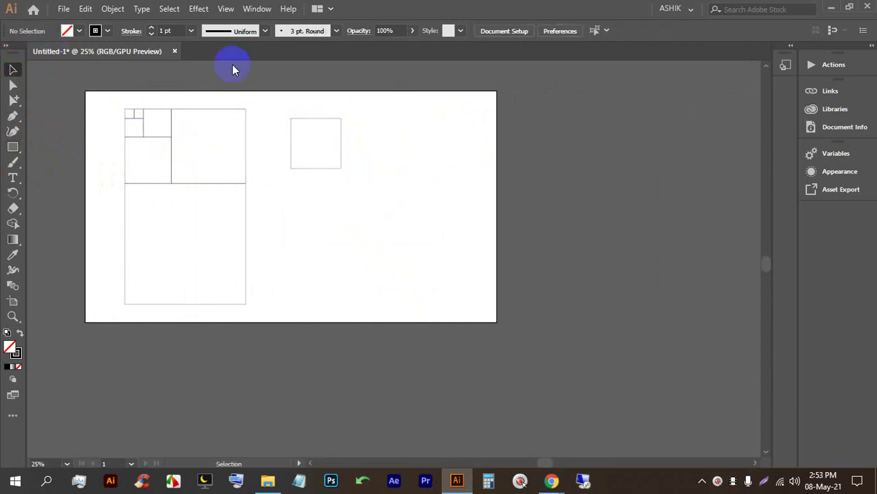
click(70, 31)
click(42, 55)
click(107, 31)
click(11, 55)
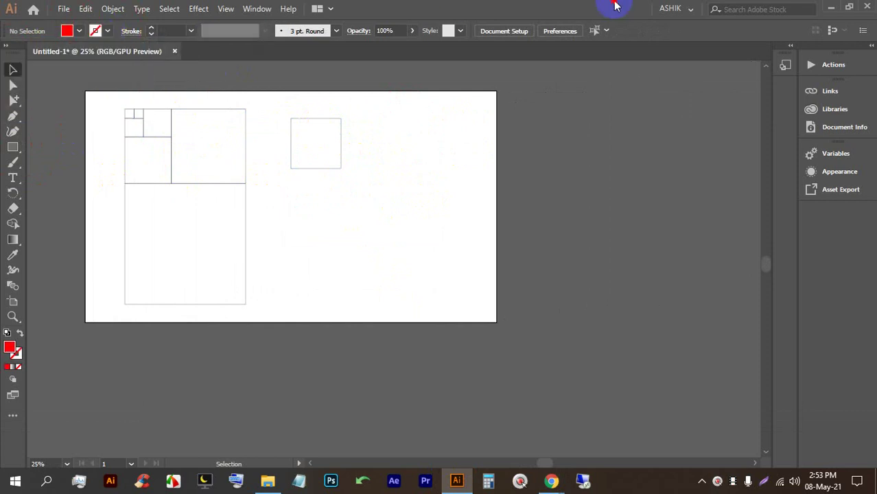
Fill the new square with red and remove its stroke.
click(324, 118)
click(74, 32)
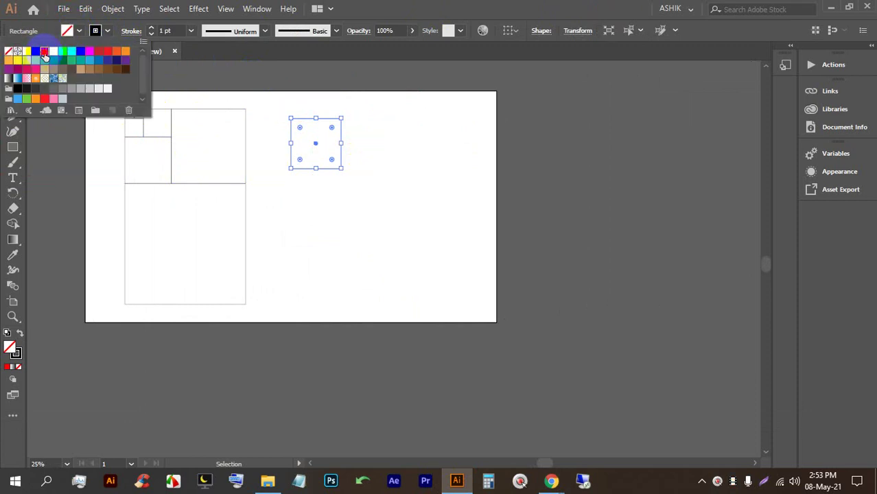
click(44, 52)
click(95, 30)
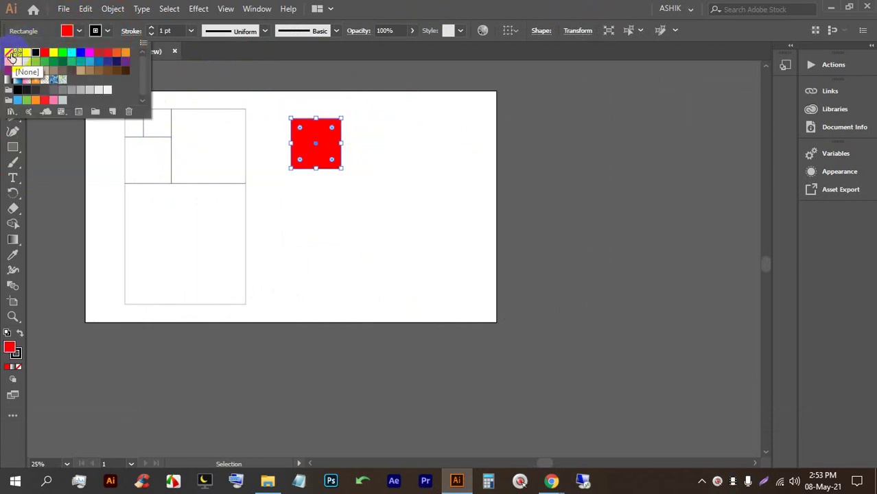
click(10, 57)
click(366, 150)
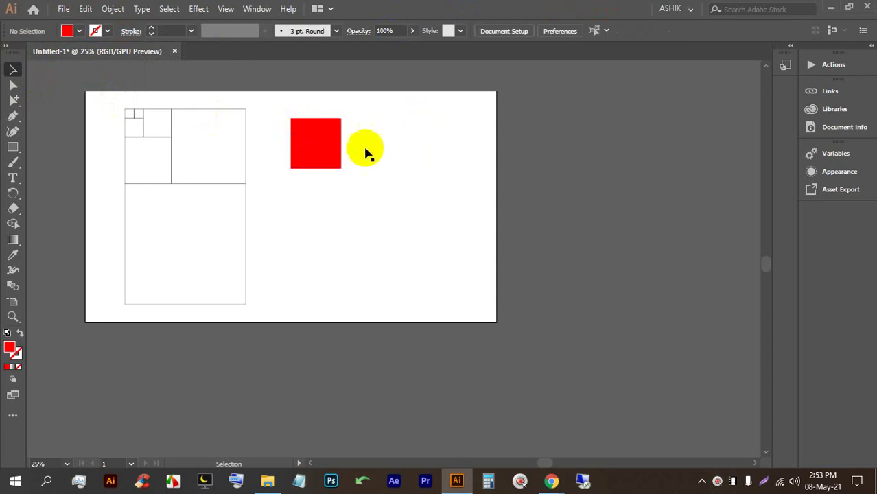
Duplicate the red square flush against its right edge and fill the copy with bright green.
scroll(319, 122, up, 1)
click(324, 155)
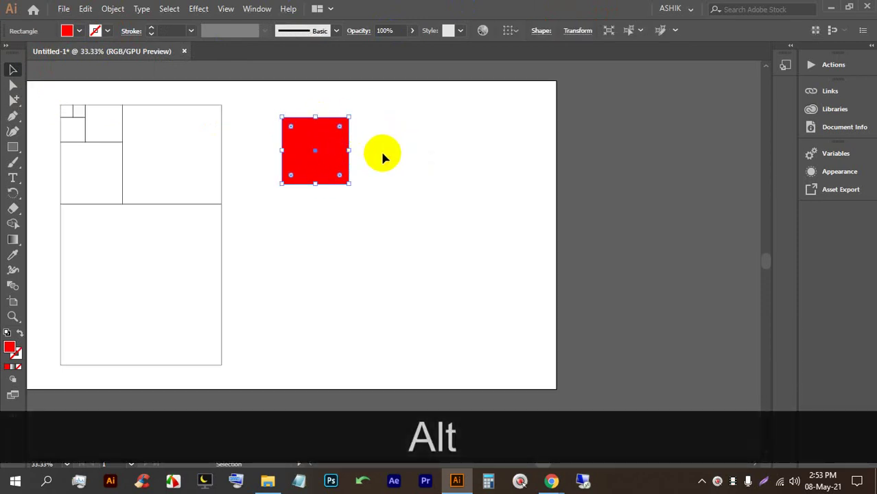
click(414, 246)
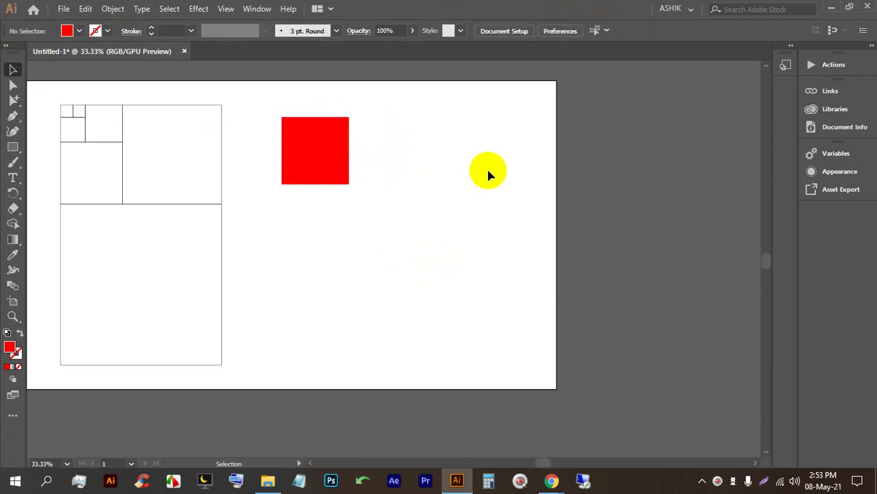
click(304, 164)
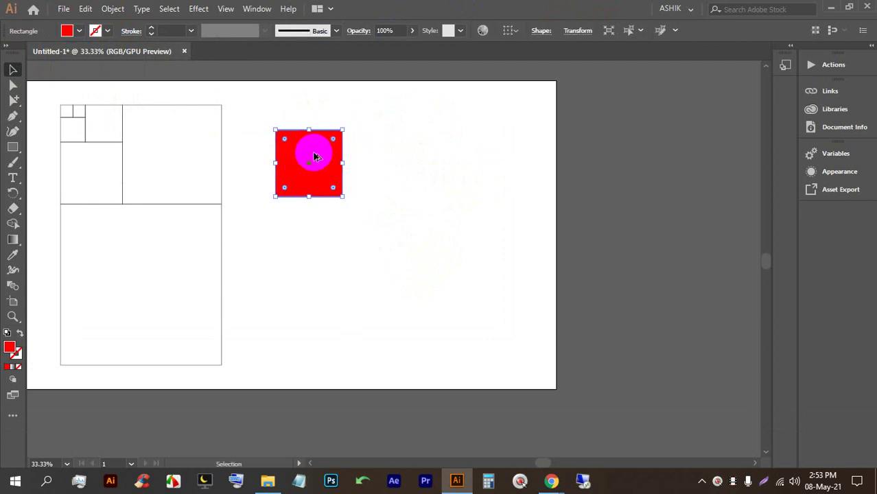
scroll(320, 151, up, 1)
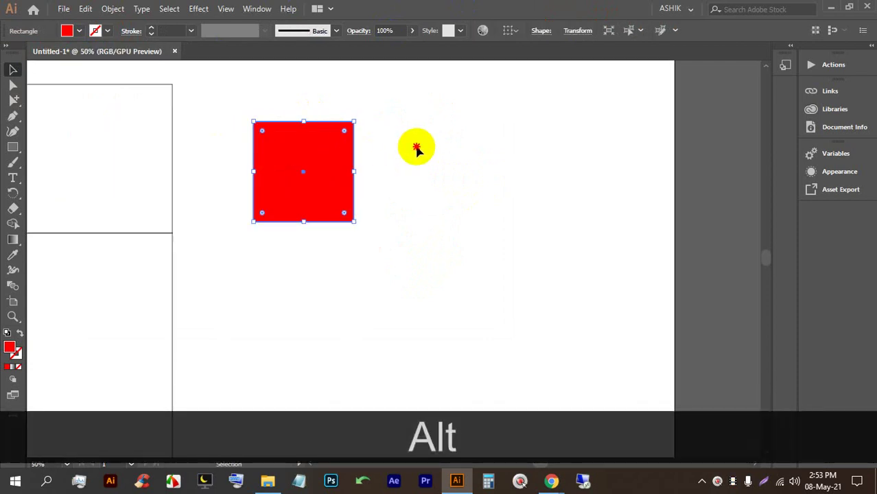
drag(294, 153, 381, 141)
click(67, 30)
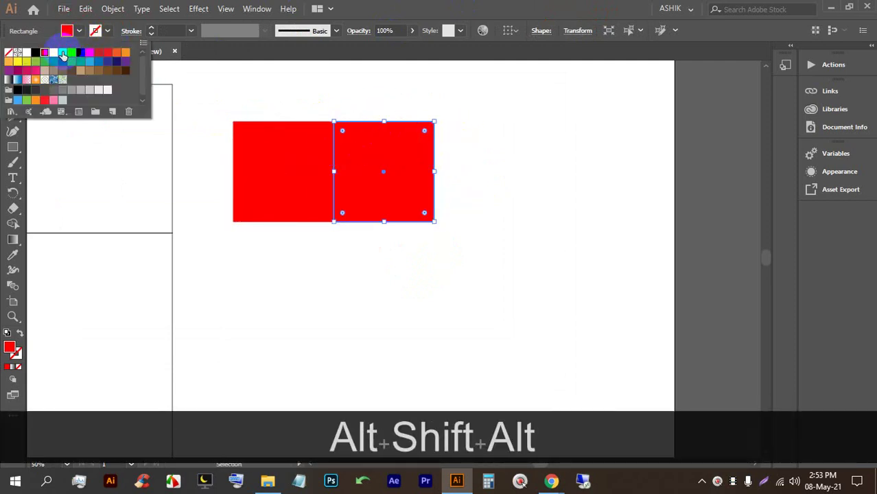
click(70, 52)
click(494, 186)
Duplicate the bright green square beneath the pair and scale the copy proportionally to their combined width.
scroll(317, 101, down, 2)
drag(332, 137, 292, 181)
drag(321, 210, 372, 261)
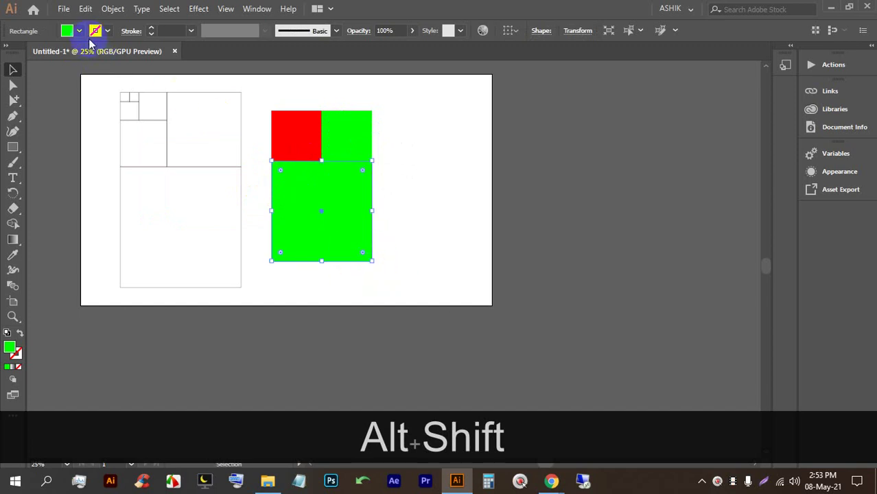
Fill the two-unit square below the red and green pair with light orange.
click(92, 35)
click(9, 61)
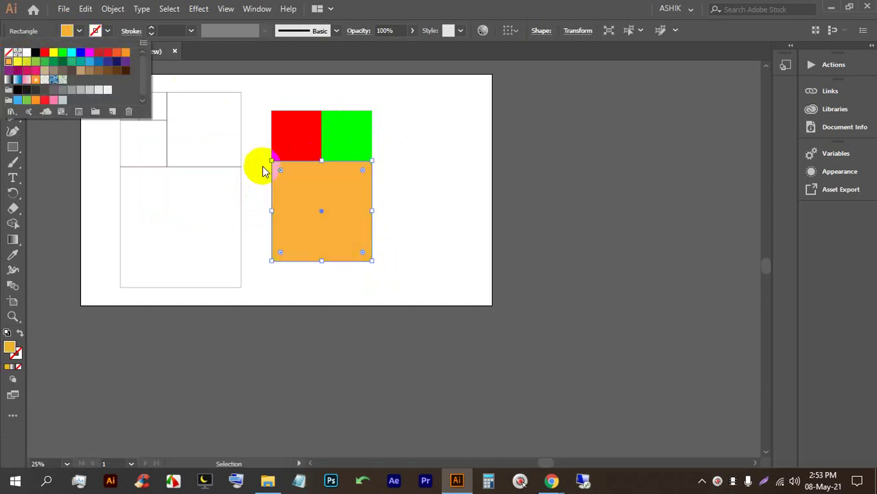
click(433, 172)
click(432, 173)
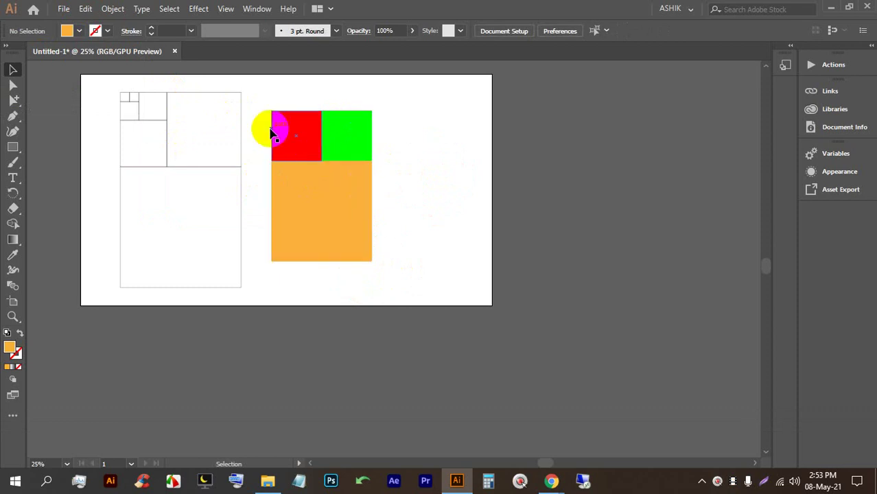
Duplicate the orange square to the right of the coloured group and scale it proportionally to the group's full height.
drag(298, 196, 398, 146)
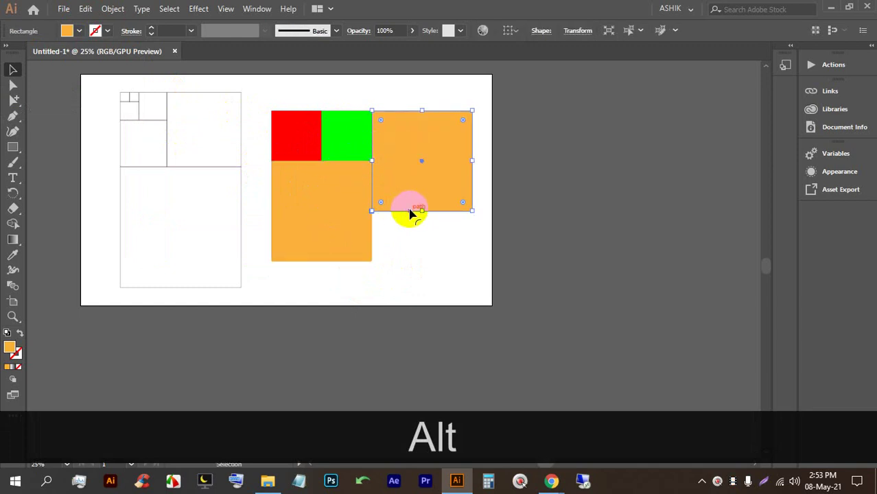
key(shift)
drag(425, 213, 427, 260)
mouse_move(411, 184)
mouse_down()
mouse_move(448, 184)
mouse_move(419, 185)
mouse_up()
Fill the three-unit square on the group's right with dark red.
click(69, 30)
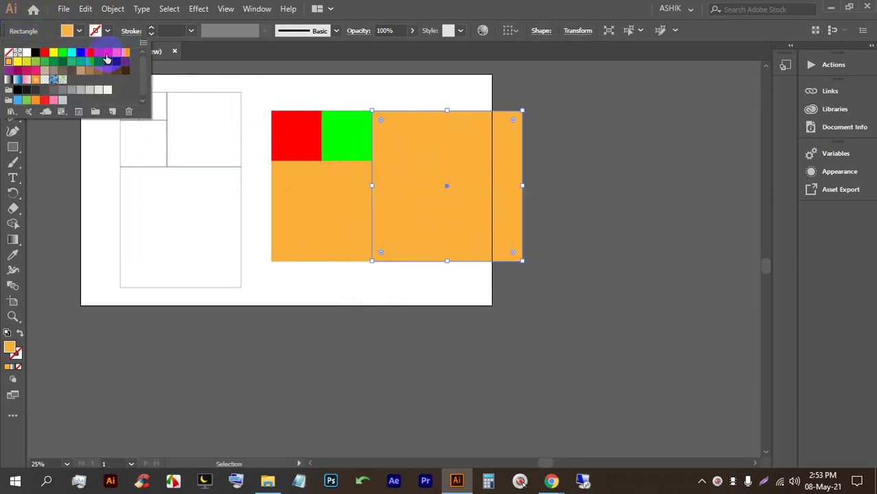
click(102, 58)
click(580, 159)
click(564, 157)
Duplicate the dark red square below the coloured group and scale it proportionally to the group's full width.
scroll(564, 155, down, 1)
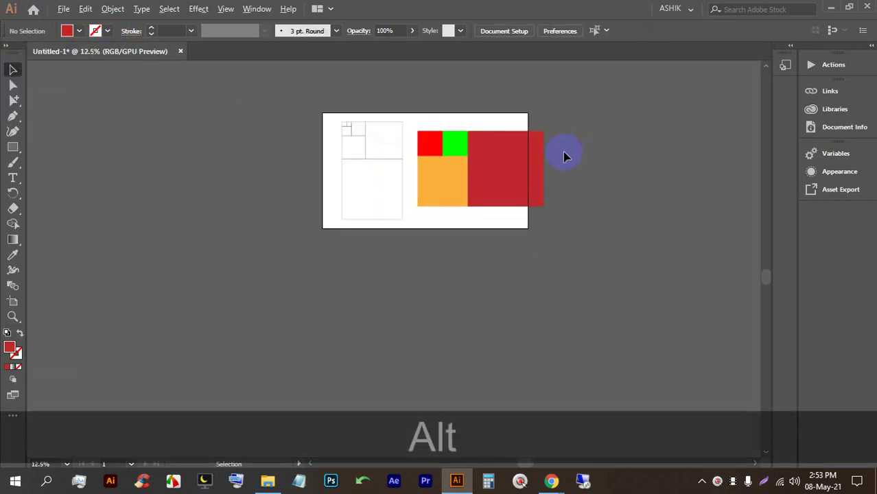
drag(499, 161, 454, 227)
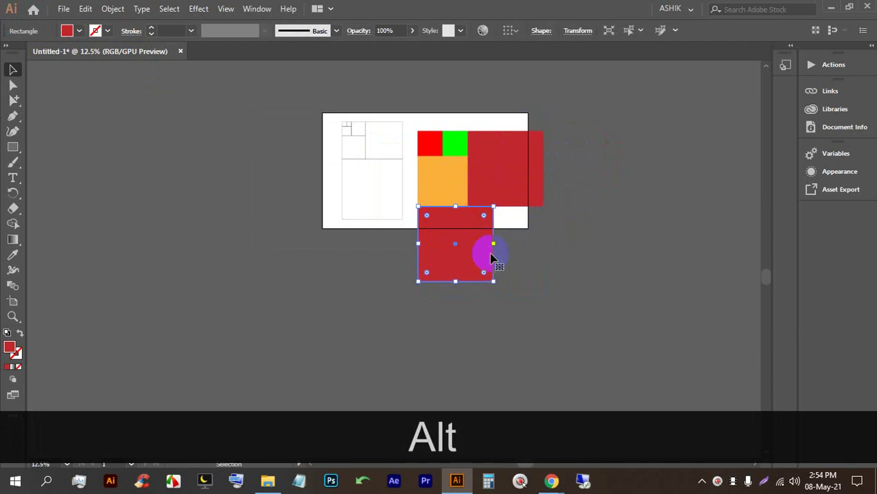
drag(493, 278, 561, 333)
scroll(538, 211, up, 8)
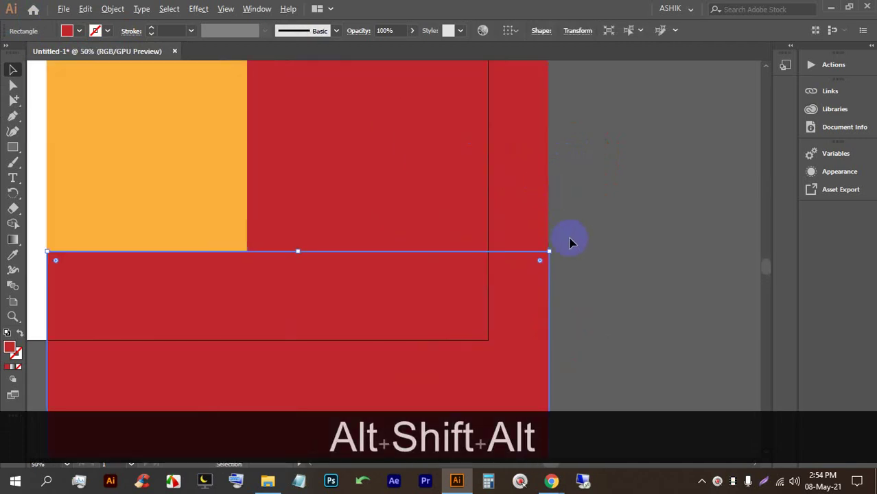
Align the five-unit square's top edge exactly with the squares above and fill it with medium green.
drag(512, 255, 508, 265)
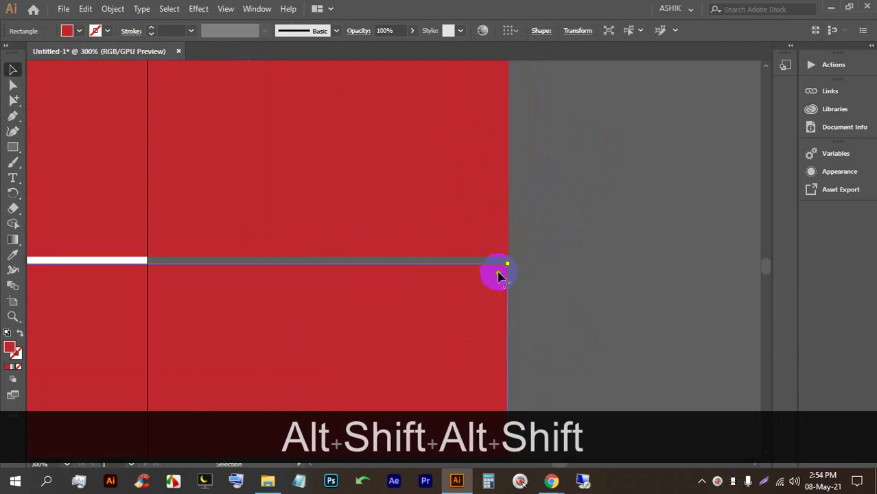
key(ctrl+z)
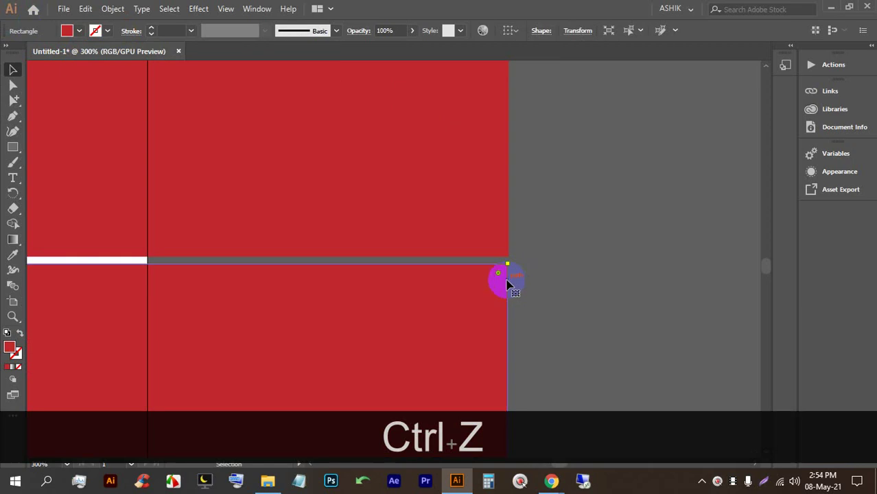
drag(440, 289, 434, 281)
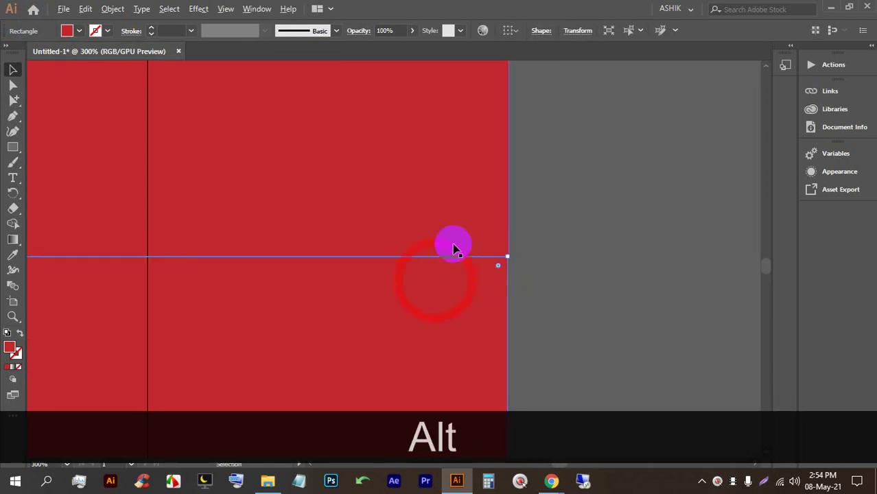
scroll(455, 237, down, 8)
click(79, 31)
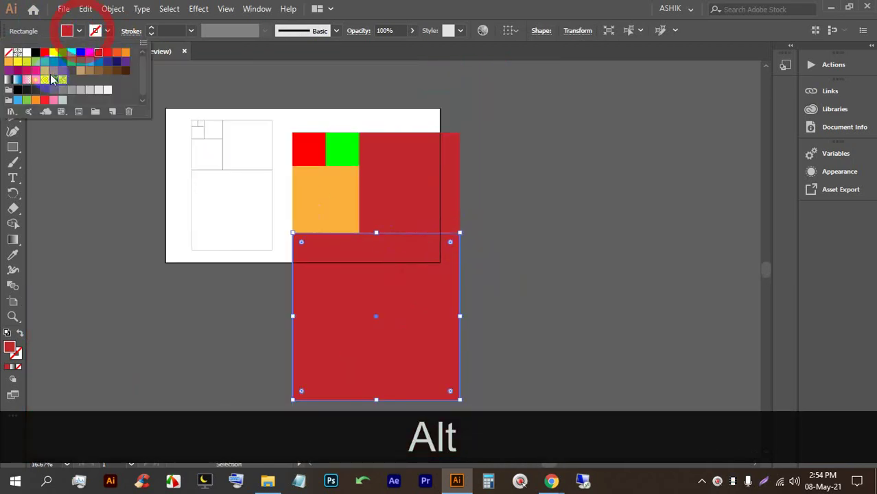
click(46, 63)
click(588, 235)
Duplicate the five-unit green square to the group's right, scaled proportionally to the full height and flush with its edge.
drag(378, 308, 547, 205)
scroll(543, 205, down, 2)
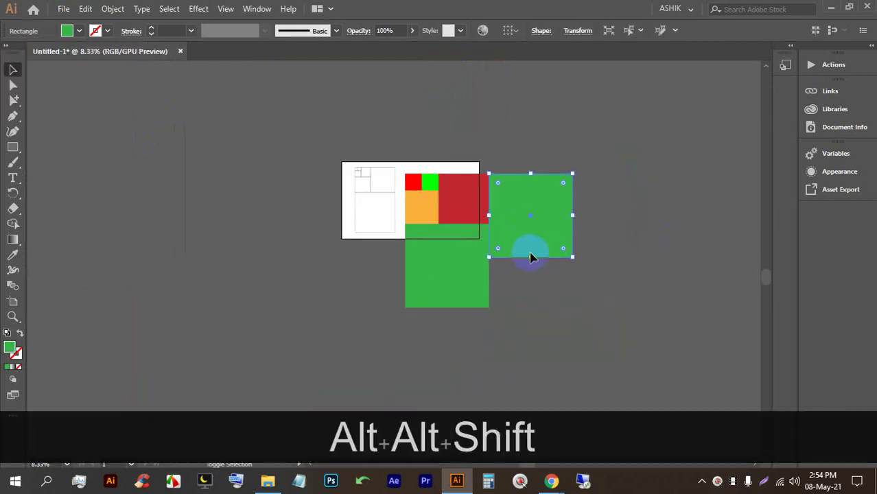
mouse_move(532, 259)
mouse_down()
mouse_move(532, 307)
mouse_move(554, 243)
mouse_move(535, 254)
mouse_up()
alt+scroll(494, 315, up, 4)
drag(546, 218, 511, 231)
alt+scroll(185, 99, down, 5)
Fill the eight-unit square on the group's right with light blue.
click(79, 31)
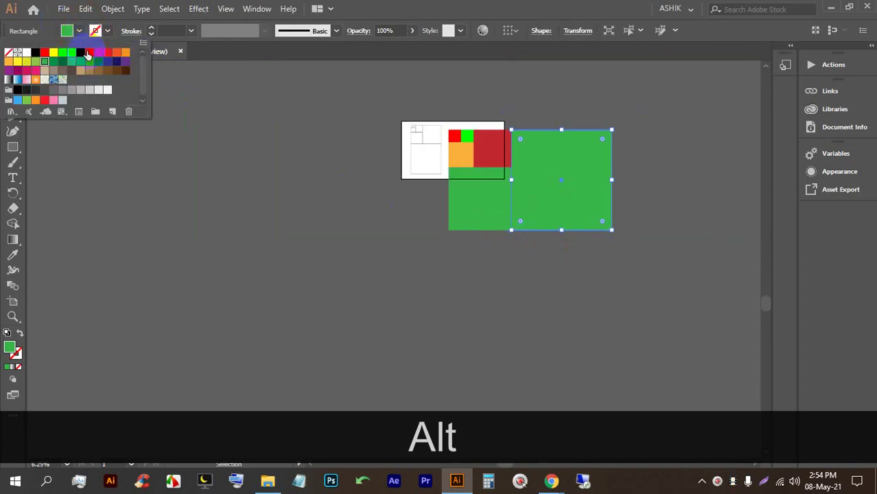
click(500, 335)
click(499, 335)
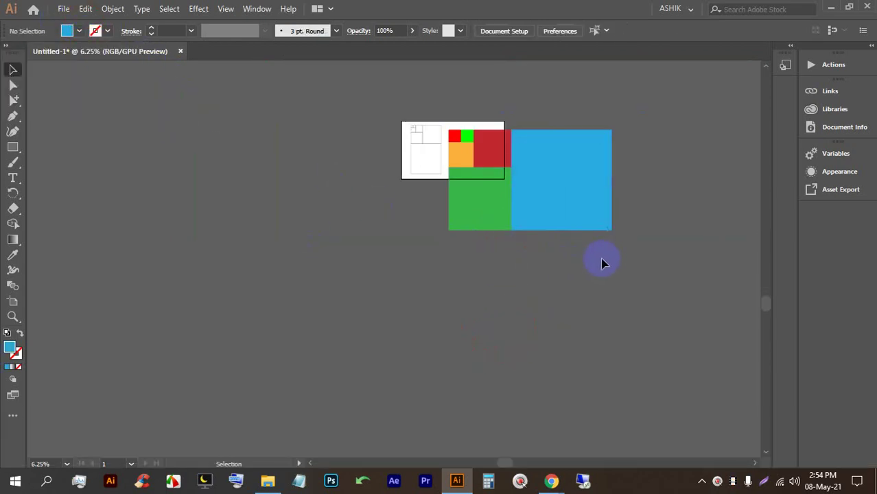
Move all the coloured squares together off the artboard to the empty canvas on its left.
click(447, 127)
drag(529, 132, 304, 153)
click(310, 205)
scroll(274, 123, up, 3)
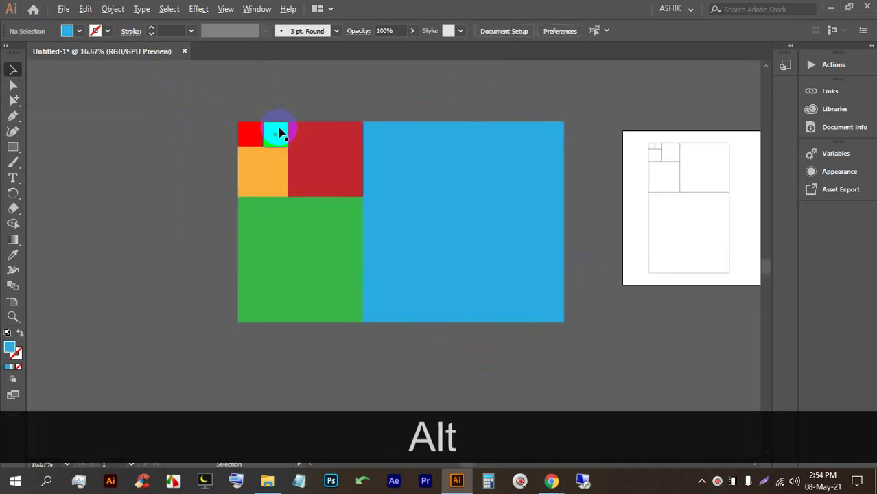
key(space)
drag(488, 299, 426, 332)
Check the participants in the Google Meet call in Chrome and return to Illustrator.
click(550, 478)
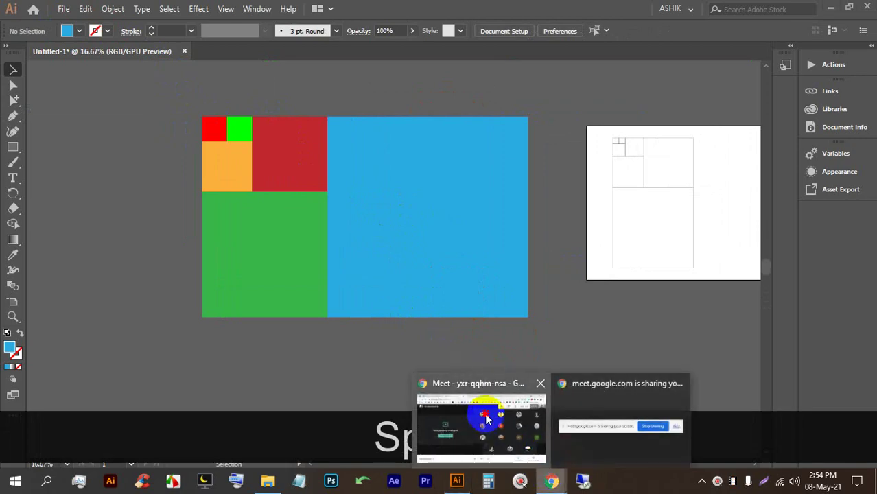
click(484, 413)
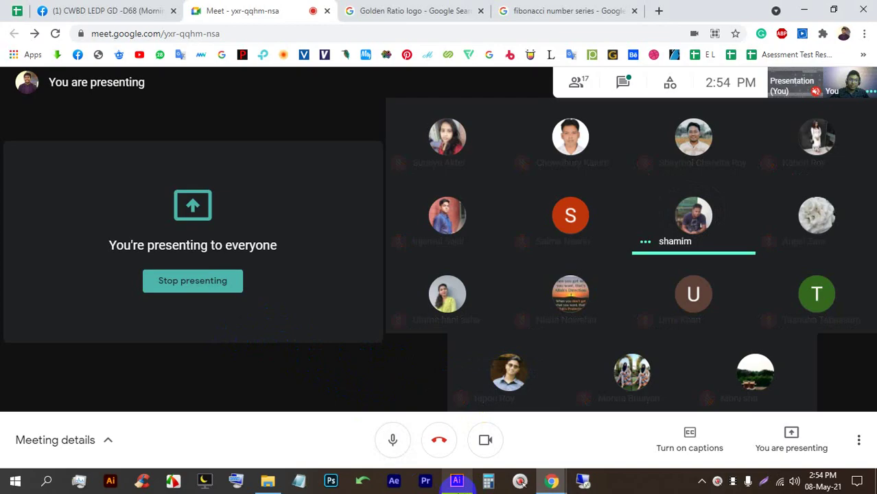
click(457, 481)
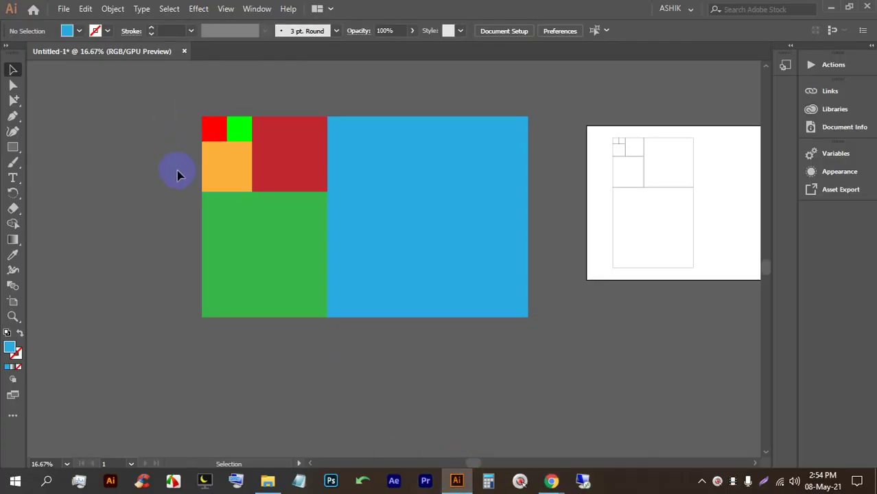
Draw a light blue square about 8.4 in wide on the empty canvas beside the small red square's side of the coloured group.
key(shift)
drag(71, 122, 108, 208)
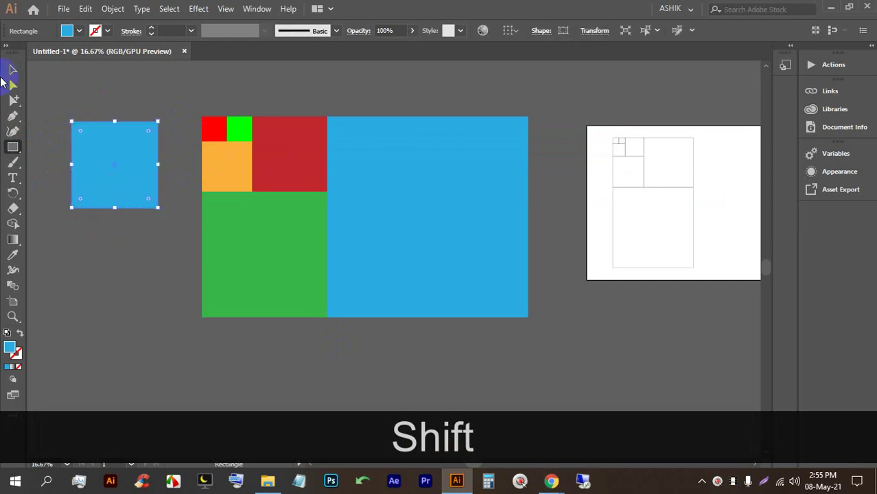
Create a 2 by 2 in square on the empty canvas beyond the large separate blue square.
key(alt)
scroll(206, 138, down, 1)
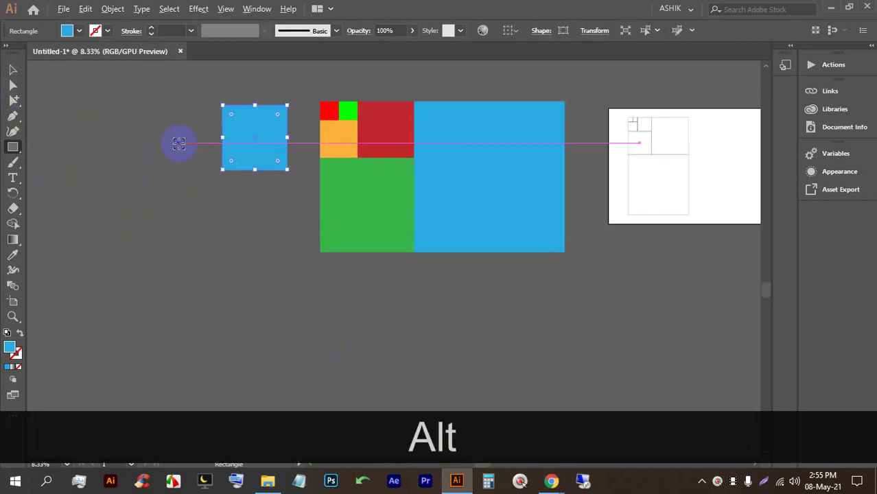
scroll(158, 146, up, 1)
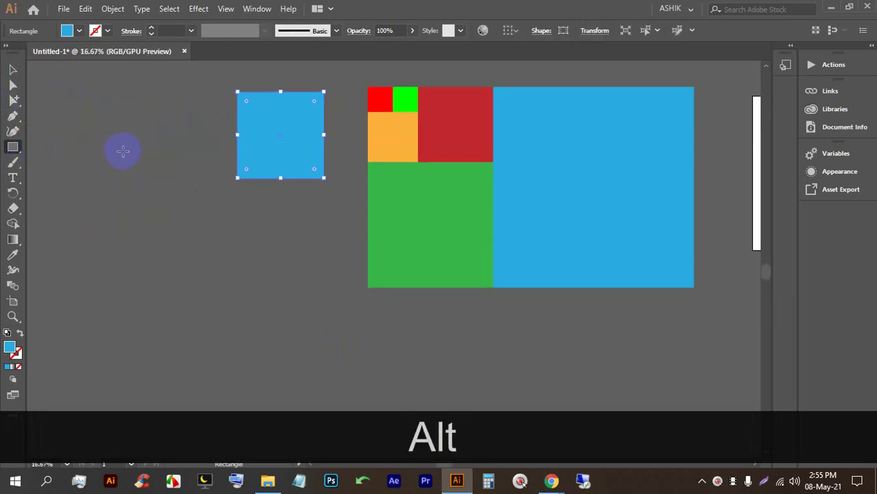
alt+click(120, 151)
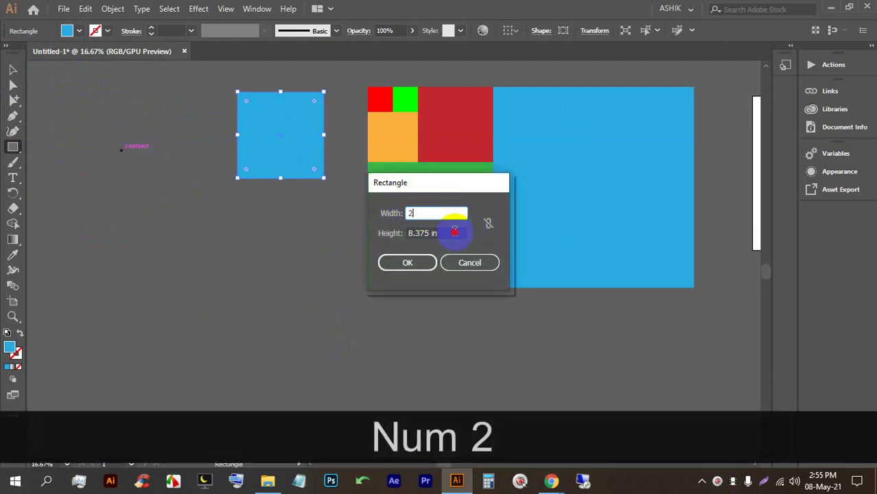
click(445, 232)
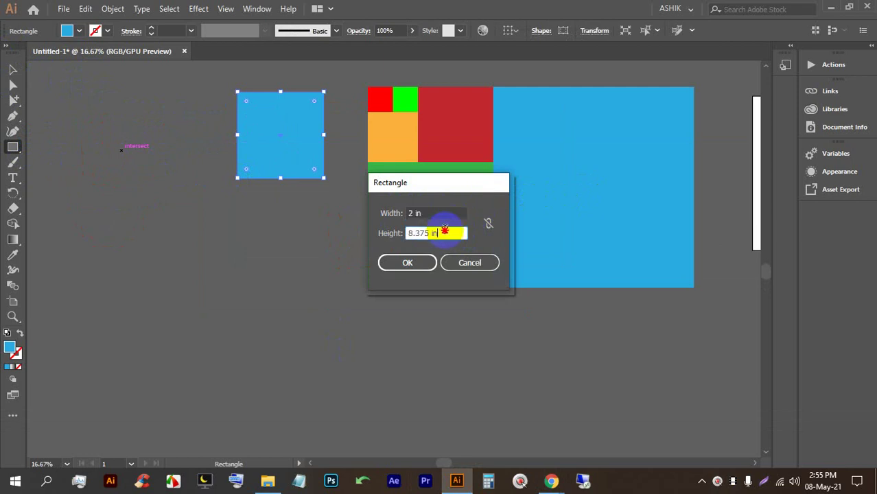
text(2)
key(Return)
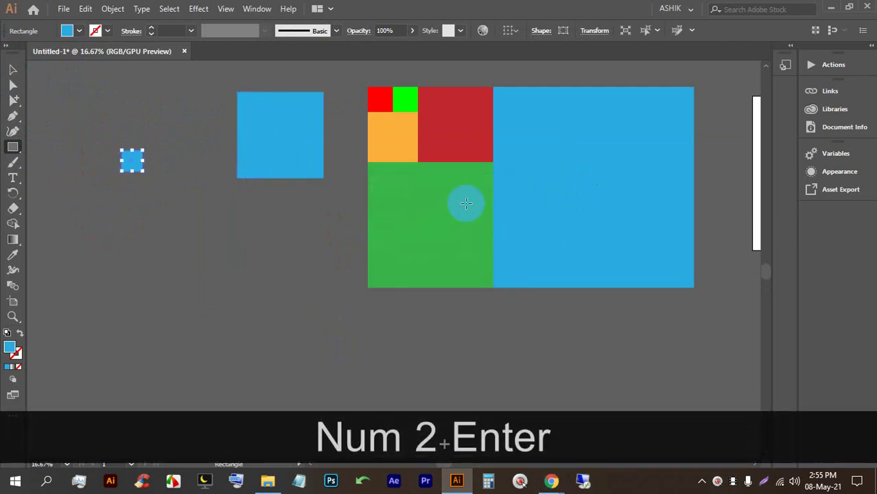
Move the 2 in square slightly lower and duplicate it once directly beside and once directly below the original.
click(226, 201)
drag(131, 160, 108, 199)
scroll(106, 201, up, 2)
scroll(106, 199, up, 2)
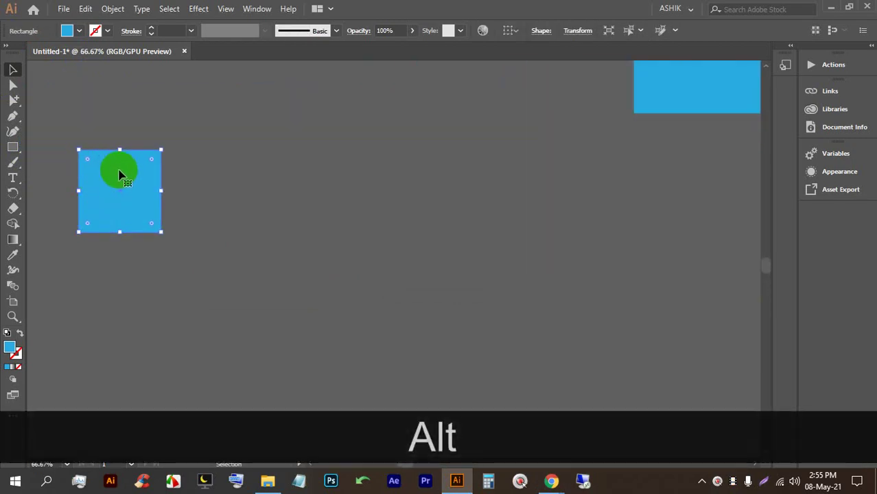
scroll(118, 174, down, 1)
drag(115, 169, 177, 170)
drag(177, 171, 115, 229)
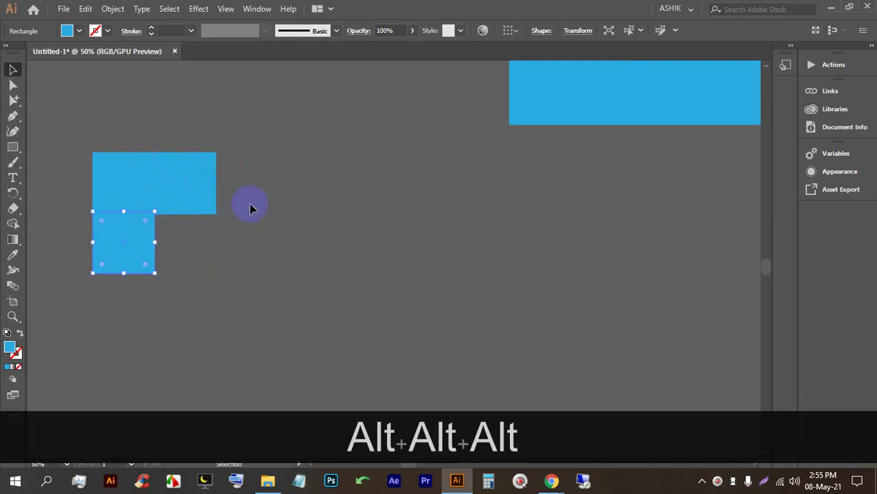
Delete the 2 in square and its duplicates from the canvas.
key(BackSpace)
click(126, 170)
key(BackSpace)
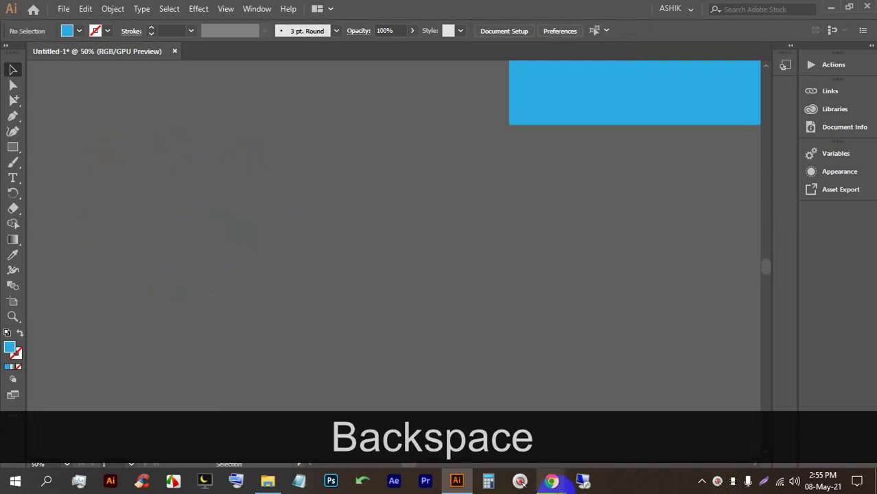
Switch to the Google Meet call in Chrome and stop presenting the screen.
click(541, 485)
click(520, 407)
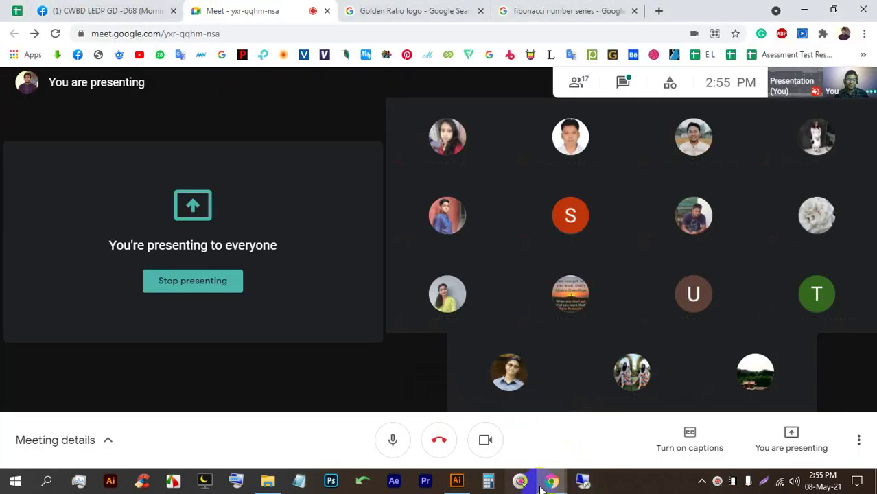
click(456, 480)
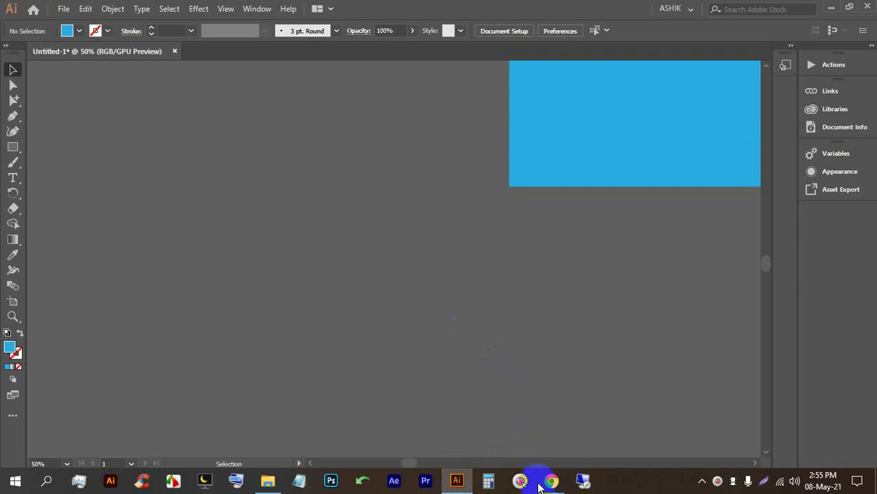
mouse_move(539, 486)
click(500, 423)
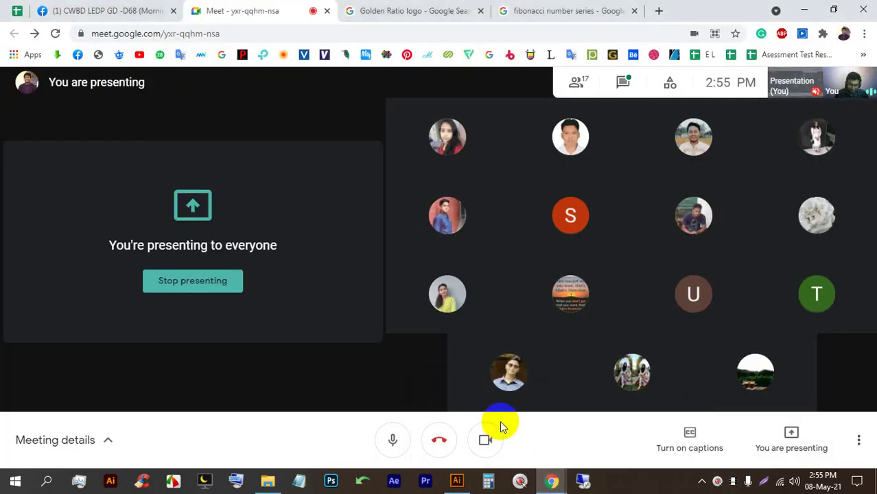
click(193, 281)
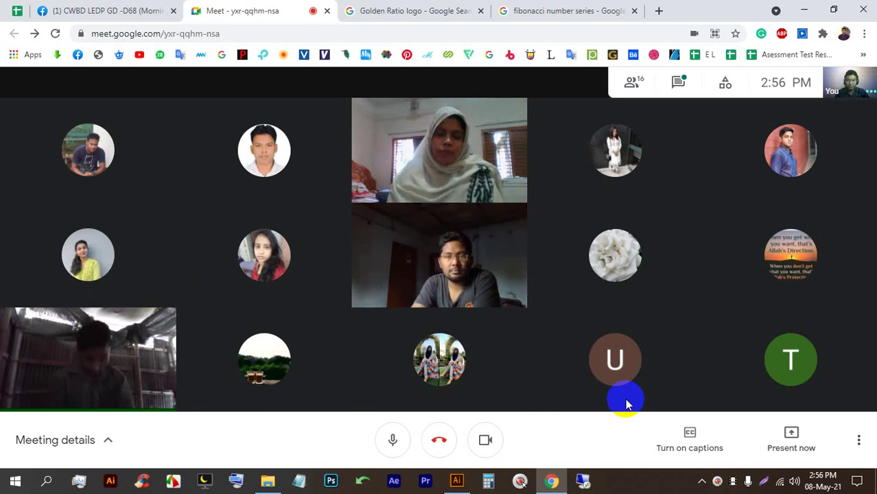
Capture the whole screen with the meeting participants and start saving the screenshot.
mouse_move(856, 366)
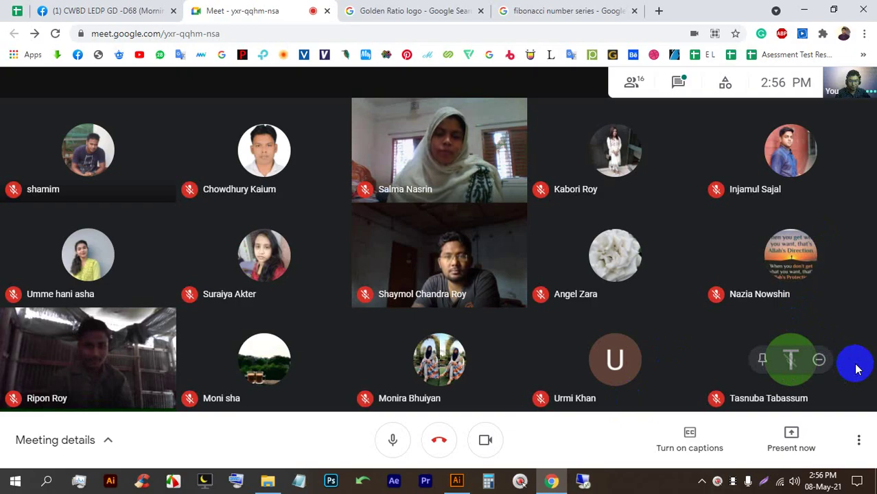
key(Print)
drag(1, 0, 869, 489)
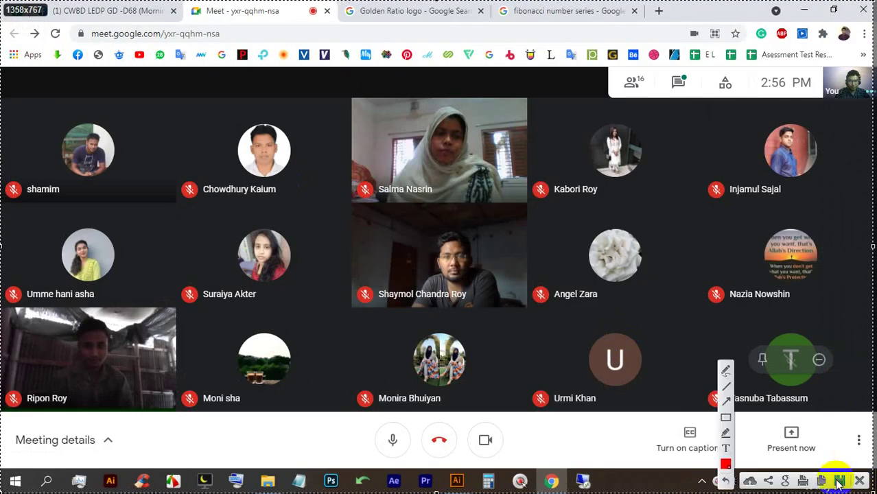
key(ctrl+s)
click(278, 34)
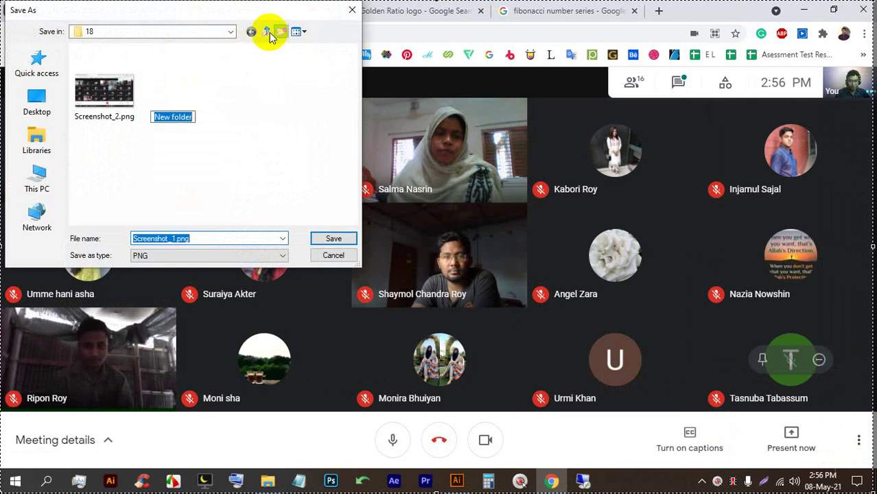
click(255, 101)
click(172, 79)
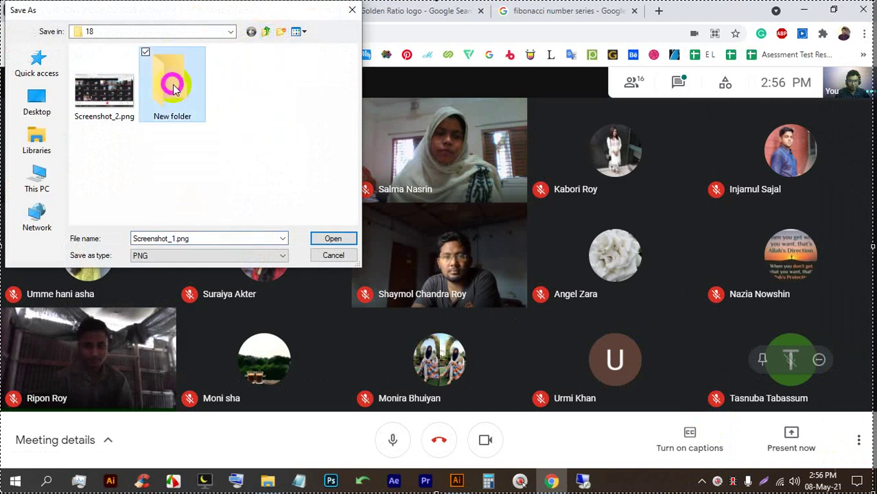
key(Delete)
Choose folder 68 on the LEDP (E:) drive as the screenshot's save location.
click(266, 32)
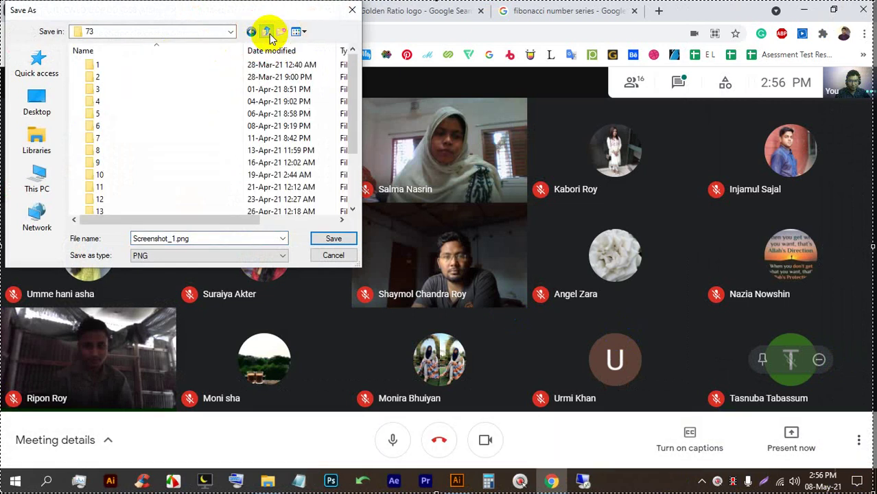
click(267, 32)
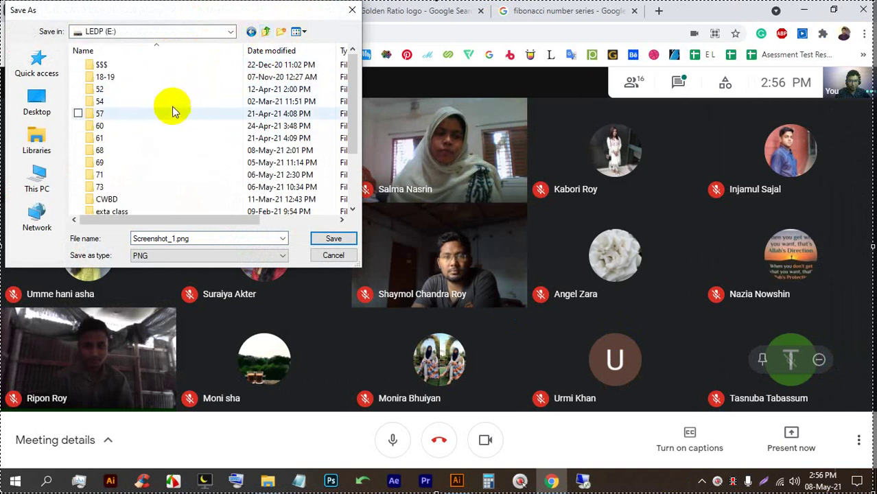
double_click(110, 151)
scroll(151, 172, down, 9)
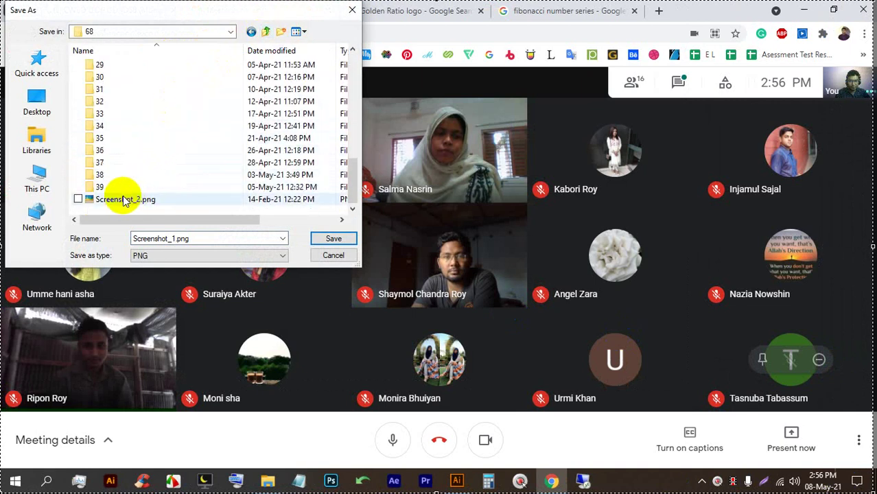
Create a folder named 40 inside folder 68 and save the screenshot there as Screenshot_1.png.
right_click(95, 214)
click(157, 346)
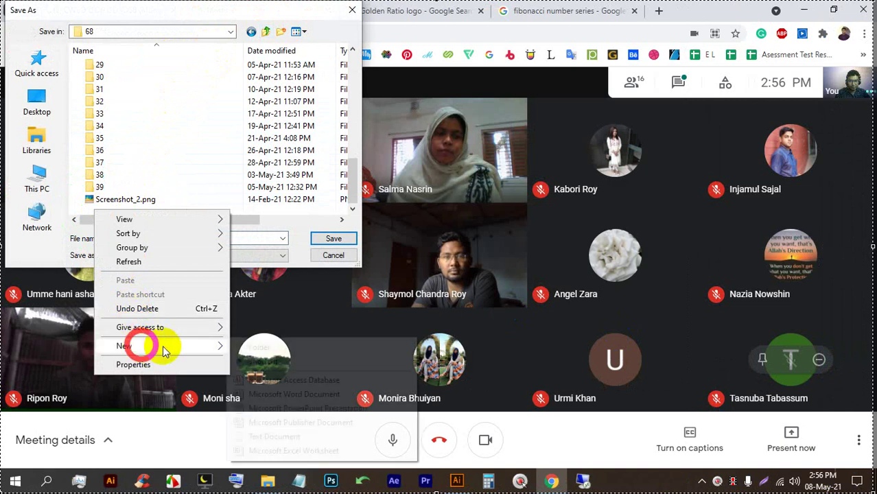
click(261, 348)
text(1)
key(BackSpace)
text(40)
key(Return)
key(Return)
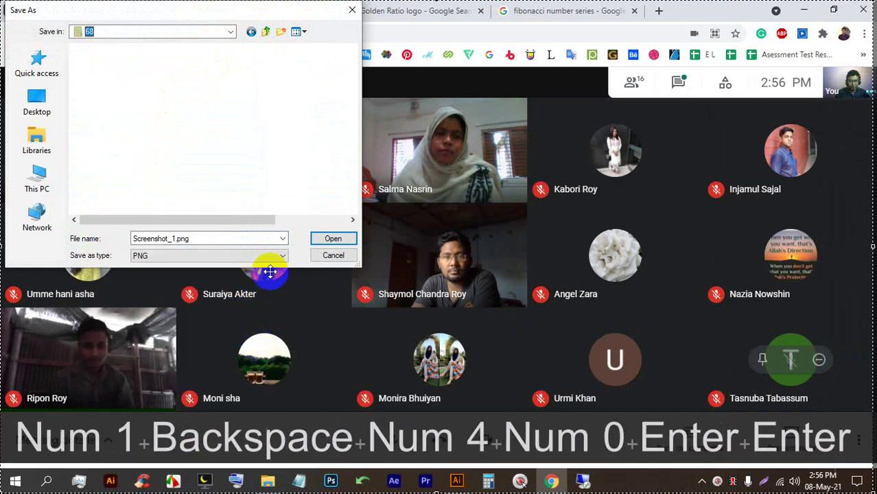
click(335, 239)
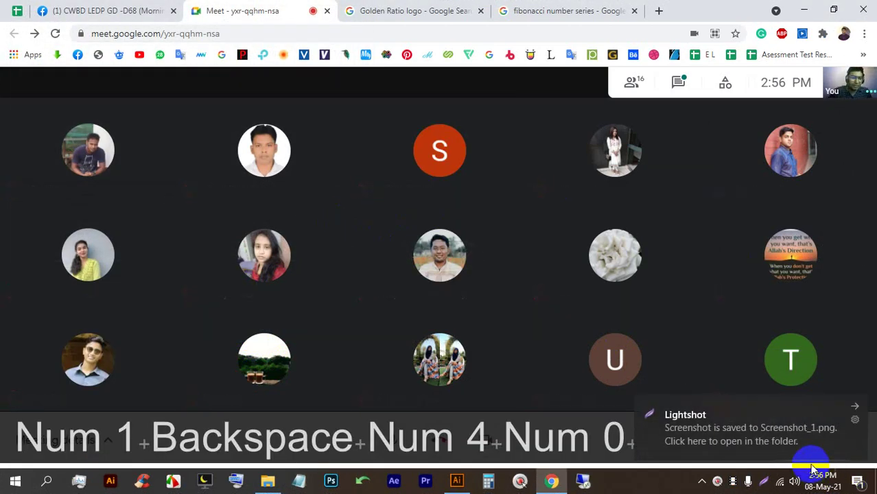
Present the entire screen in the Google Meet call again and hide the screen-sharing notice.
click(783, 433)
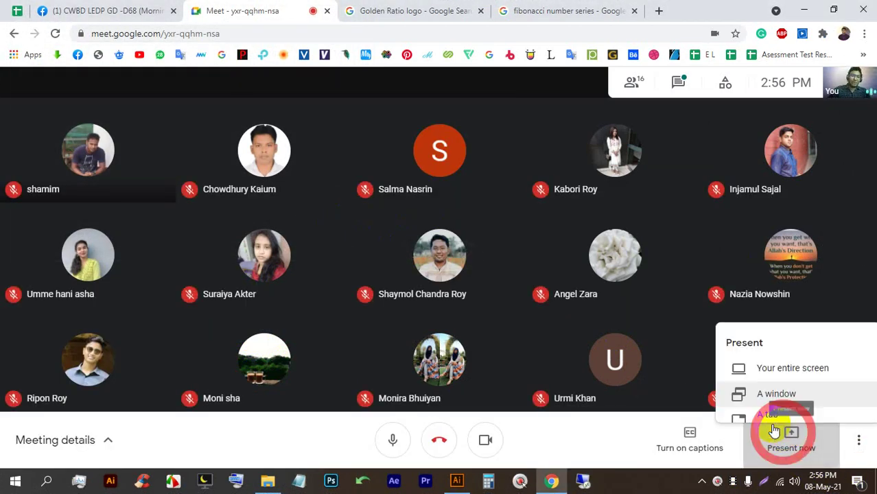
click(775, 326)
click(339, 181)
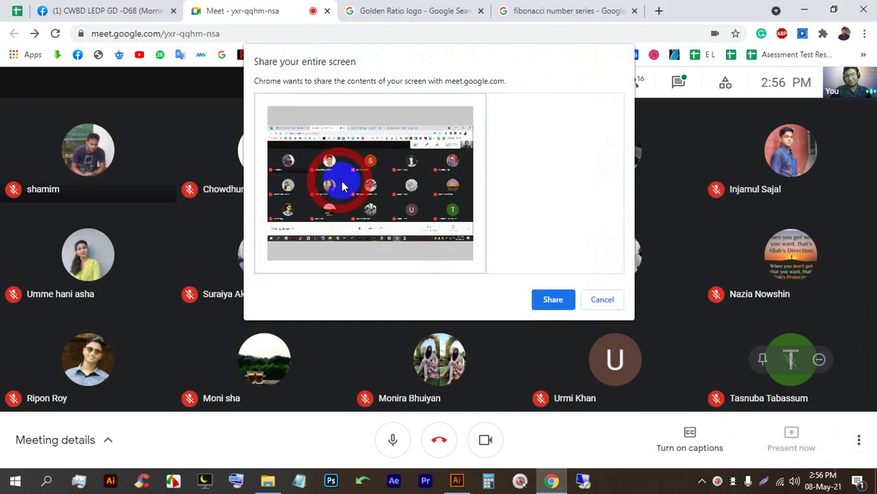
click(553, 299)
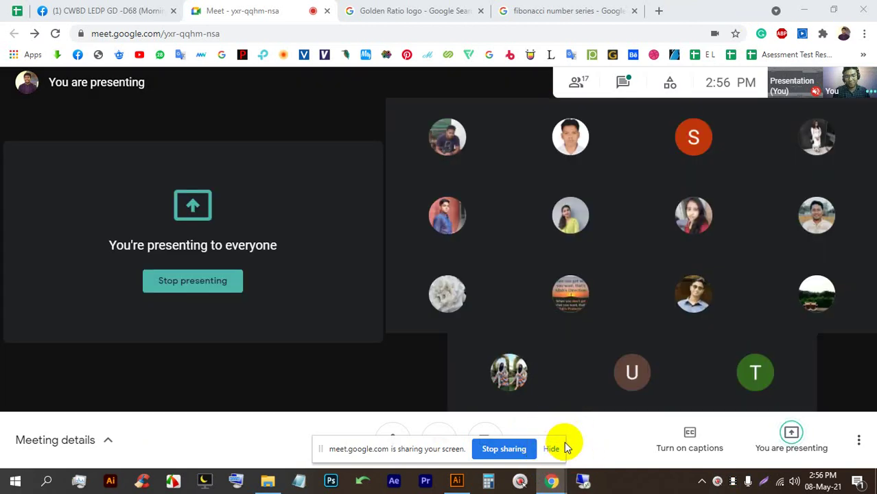
click(553, 448)
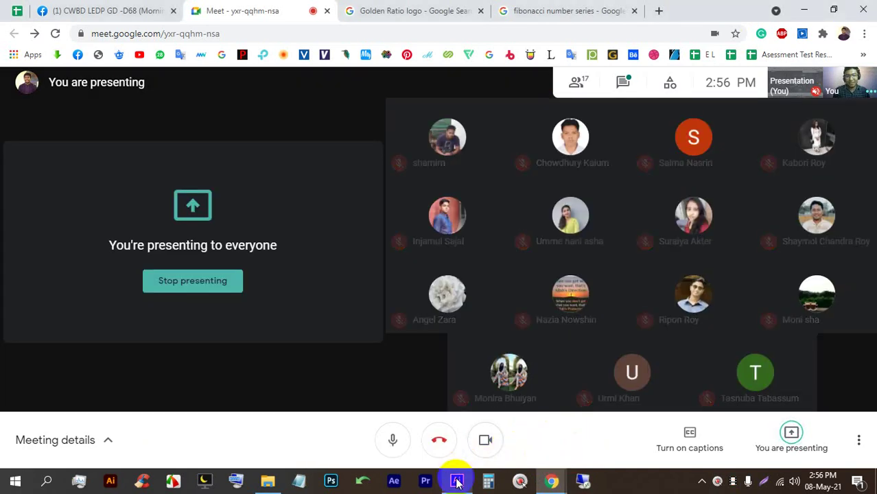
Return to Illustrator and duplicate the complete set of outlined Fibonacci squares onto the canvas above the artboard.
click(458, 481)
scroll(436, 345, down, 4)
drag(447, 329, 353, 228)
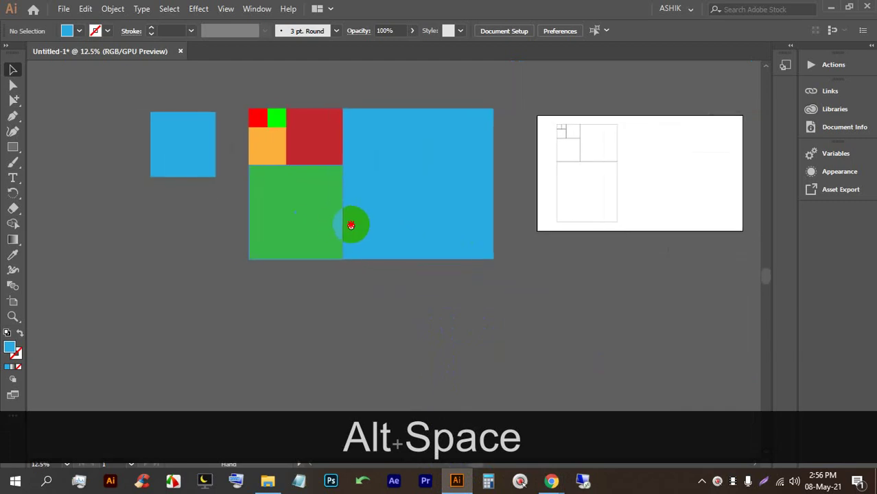
scroll(568, 148, up, 1)
scroll(570, 148, up, 1)
drag(618, 140, 460, 129)
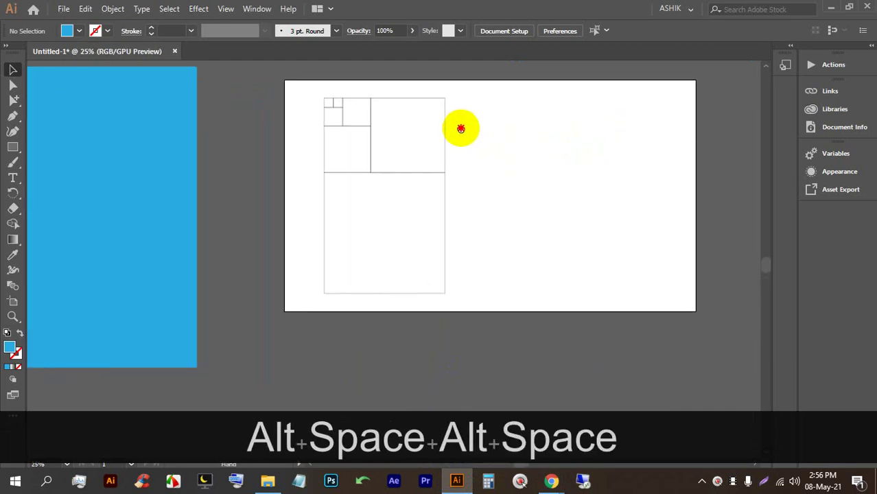
scroll(491, 249, down, 1)
drag(331, 115, 446, 215)
scroll(447, 215, up, 2)
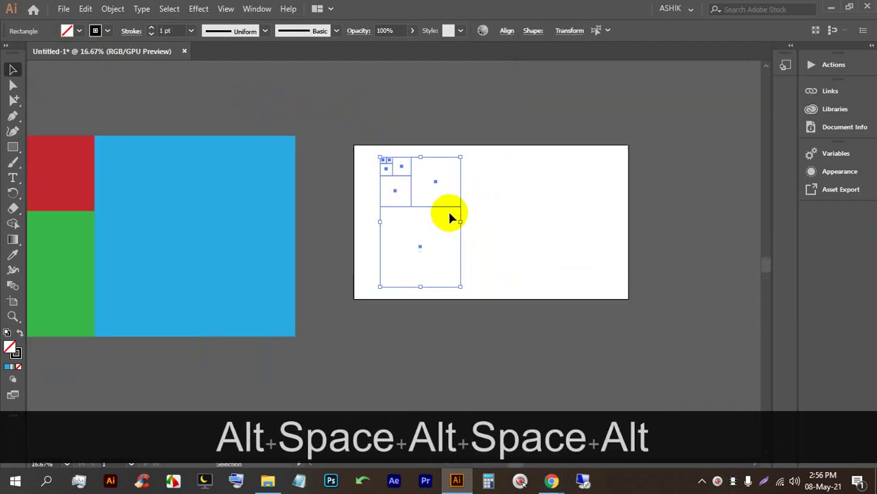
drag(439, 257, 378, 123)
scroll(375, 143, down, 1)
scroll(378, 154, up, 2)
click(504, 276)
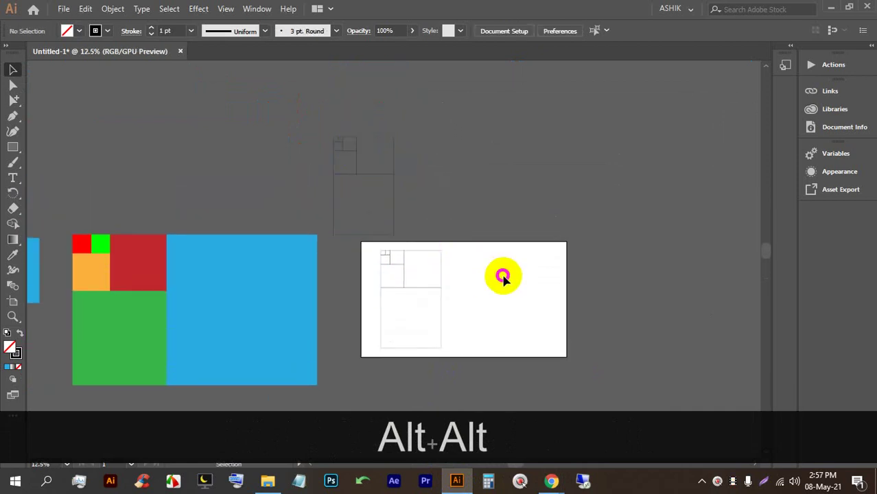
scroll(328, 269, down, 1)
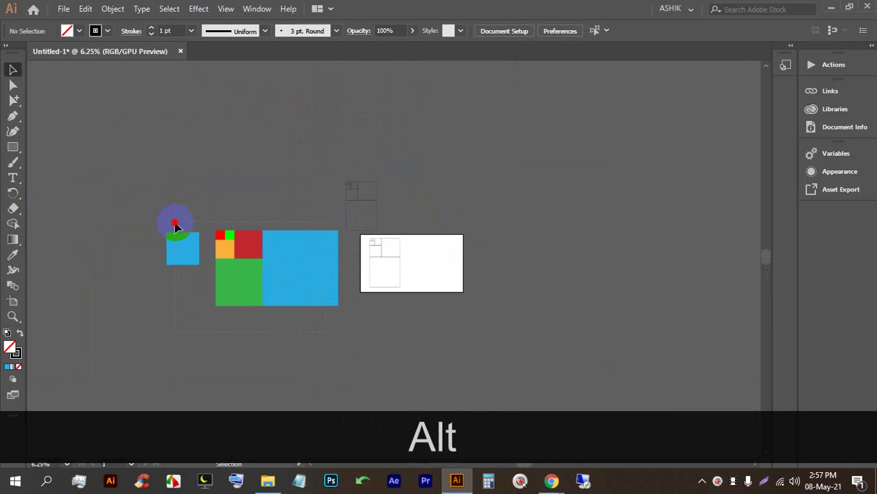
Delete all the colour-filled squares lying beside the artboard.
click(176, 226)
key(BackSpace)
scroll(417, 302, up, 5)
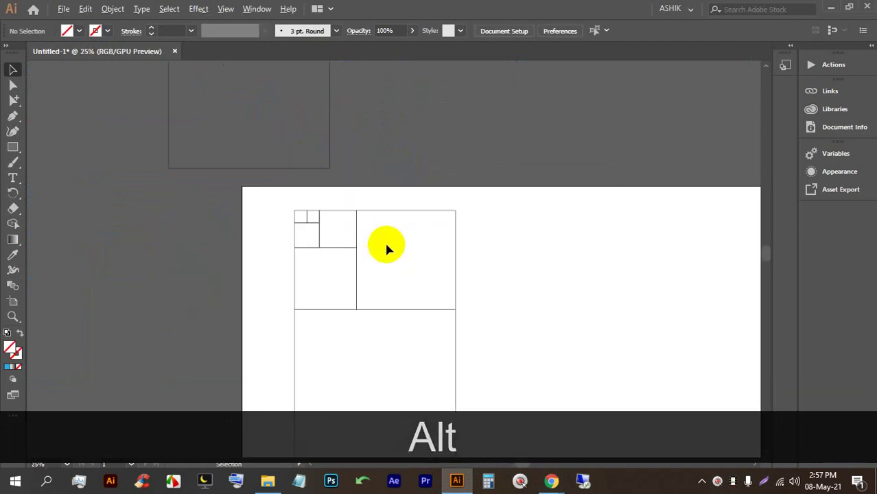
Delete the top-left one of the two smallest squares from the outlined Fibonacci set on the artboard.
scroll(337, 209, down, 1)
scroll(424, 226, down, 1)
scroll(423, 227, down, 1)
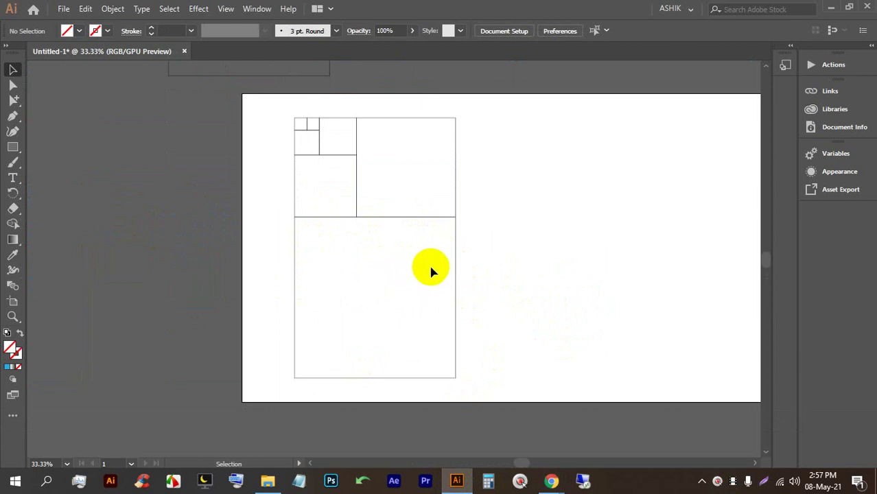
drag(552, 344, 288, 112)
click(486, 157)
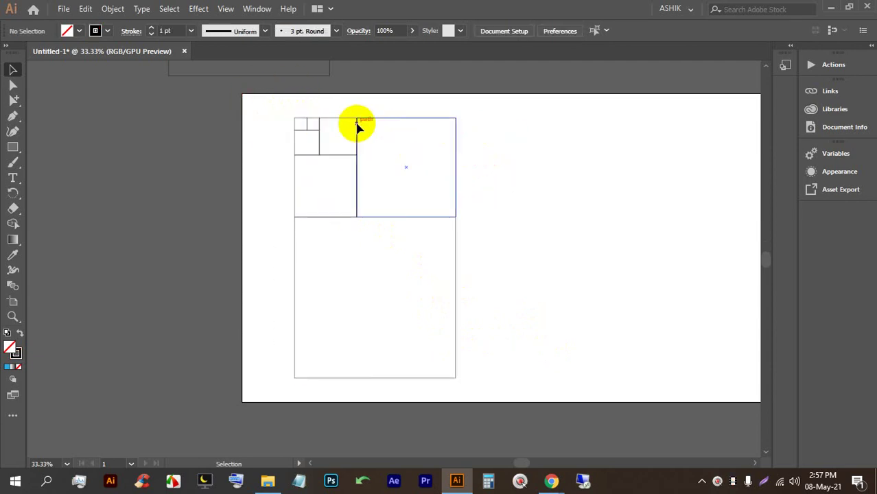
scroll(356, 128, up, 5)
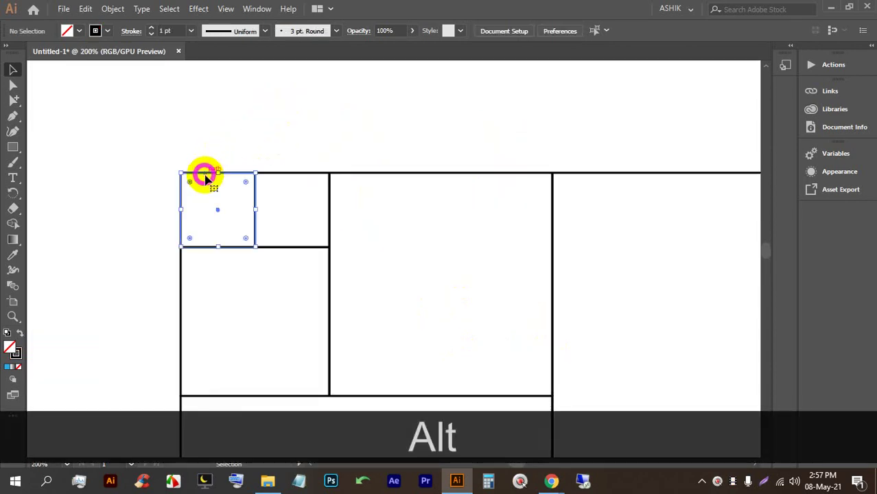
key(BackSpace)
scroll(240, 206, down, 4)
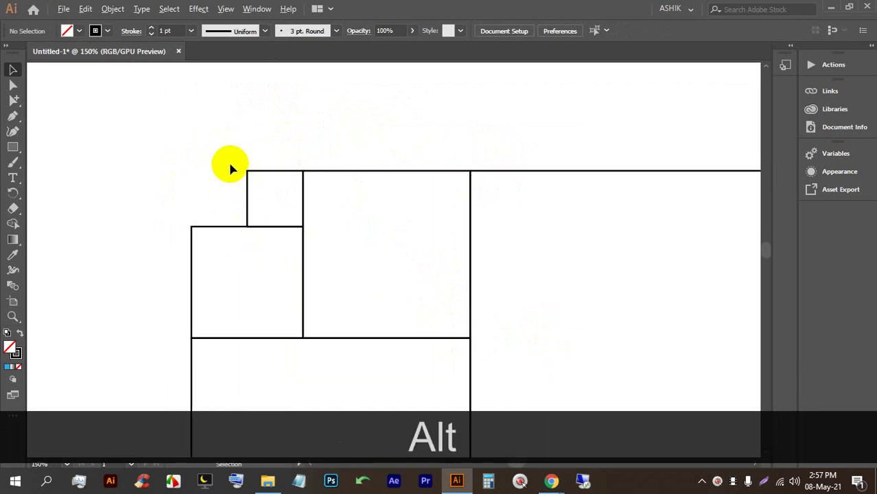
scroll(427, 202, down, 1)
Align the remaining outlined squares by their vertical and horizontal centres so they nest concentrically.
drag(496, 356, 281, 166)
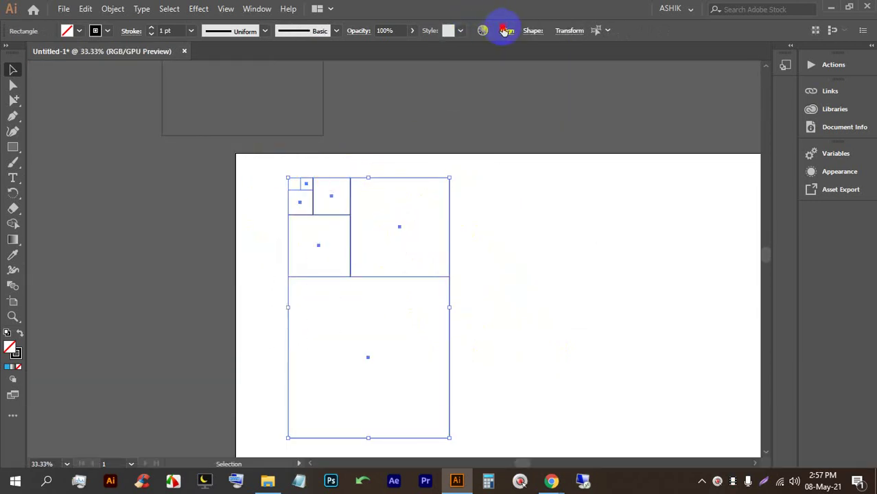
click(506, 30)
click(480, 70)
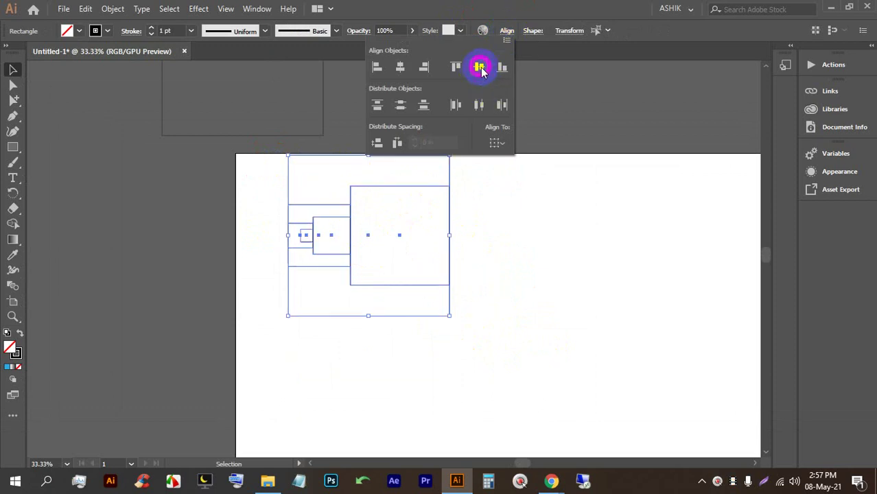
click(503, 241)
click(509, 309)
drag(516, 366, 260, 197)
drag(350, 239, 349, 275)
click(506, 31)
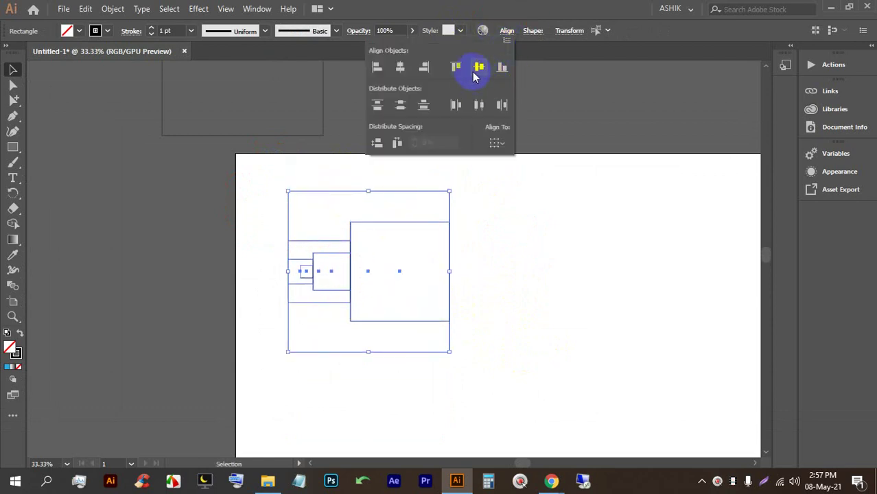
click(399, 67)
click(480, 234)
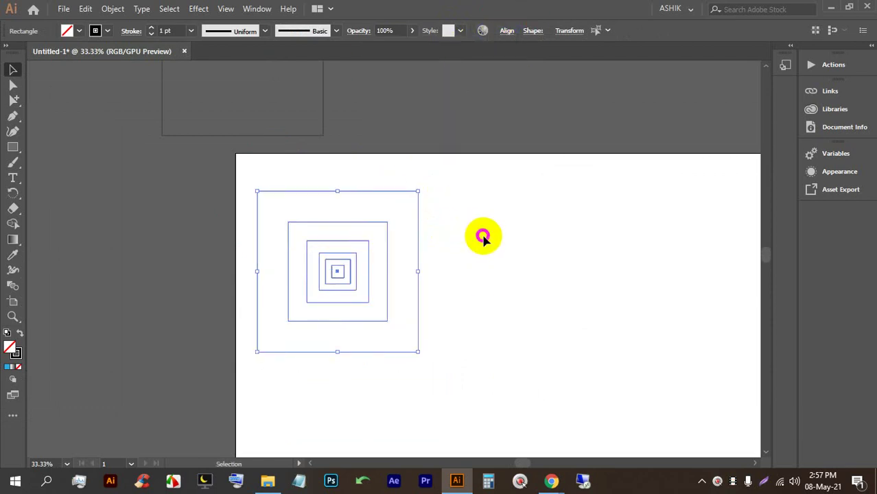
click(481, 236)
Fill all the concentric squares with red and remove their stroke.
drag(443, 328, 256, 185)
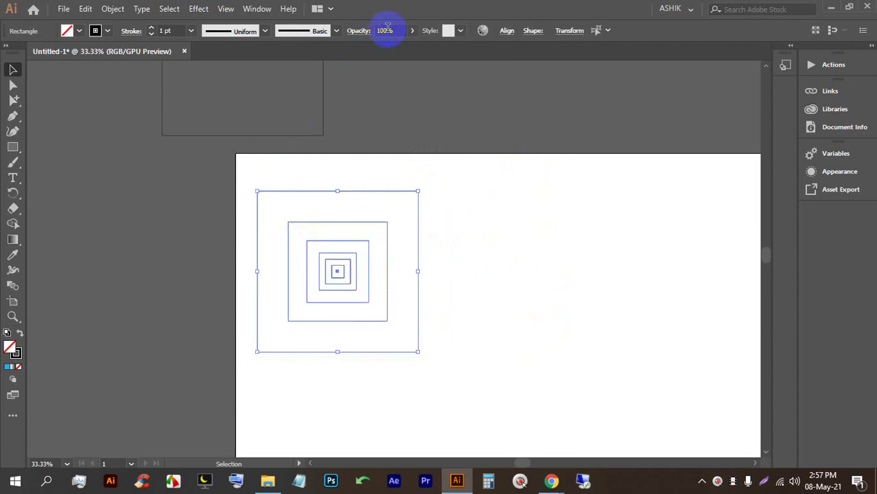
click(80, 31)
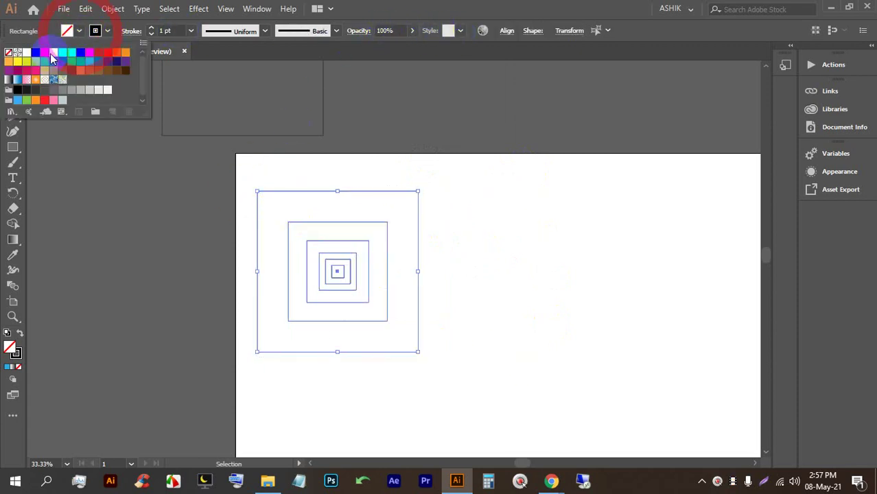
click(94, 54)
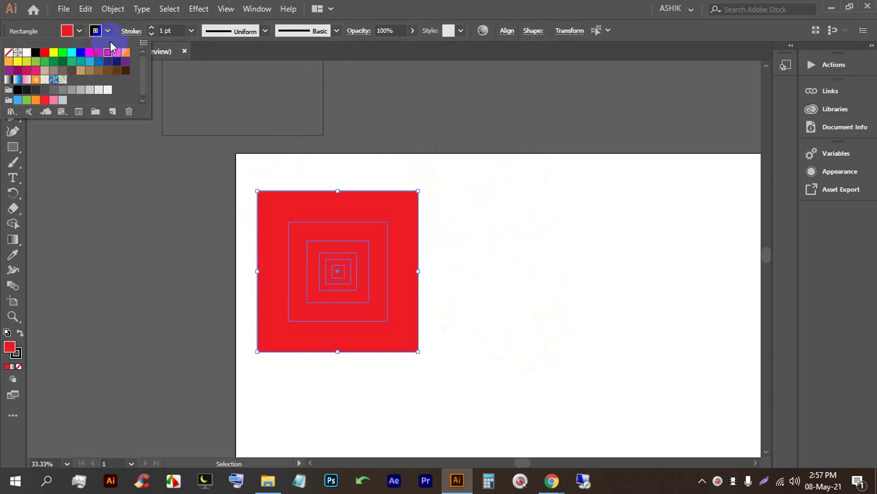
click(109, 31)
click(8, 53)
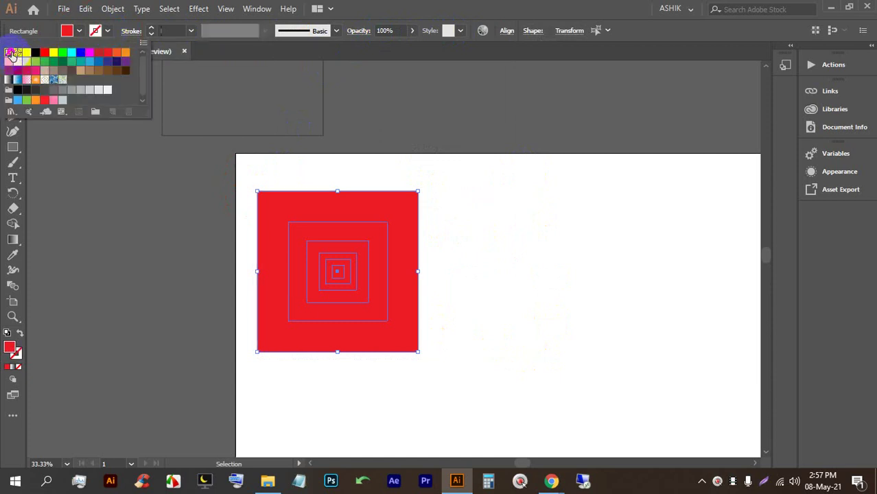
click(480, 198)
Lower the opacity of all the red squares to 24% so the overlaps show as darker tints.
drag(249, 202, 247, 201)
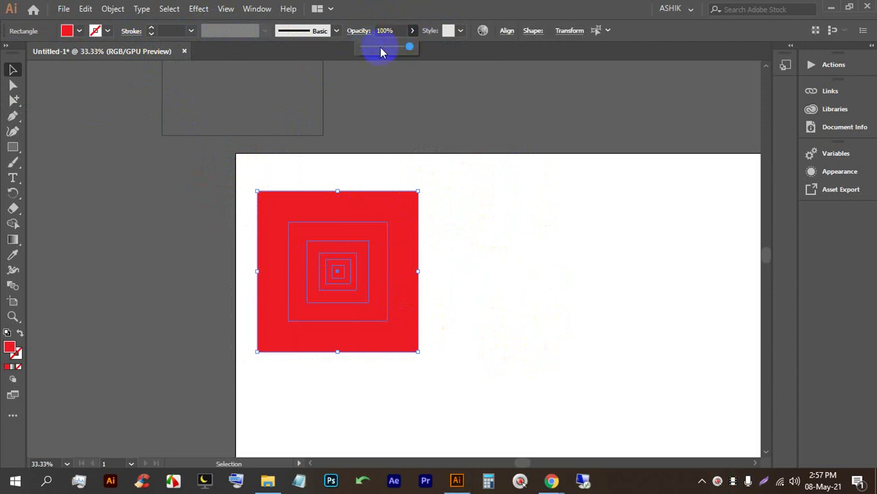
click(386, 49)
click(502, 306)
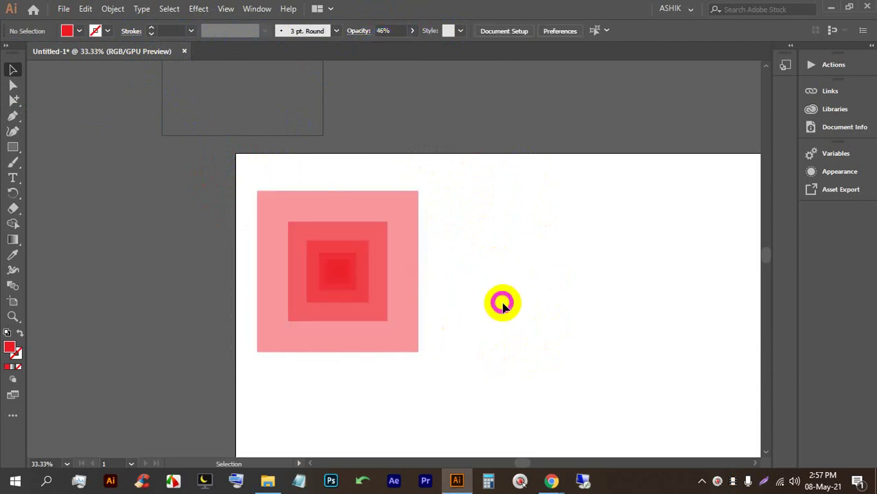
drag(545, 310, 193, 176)
click(412, 31)
drag(376, 50, 371, 46)
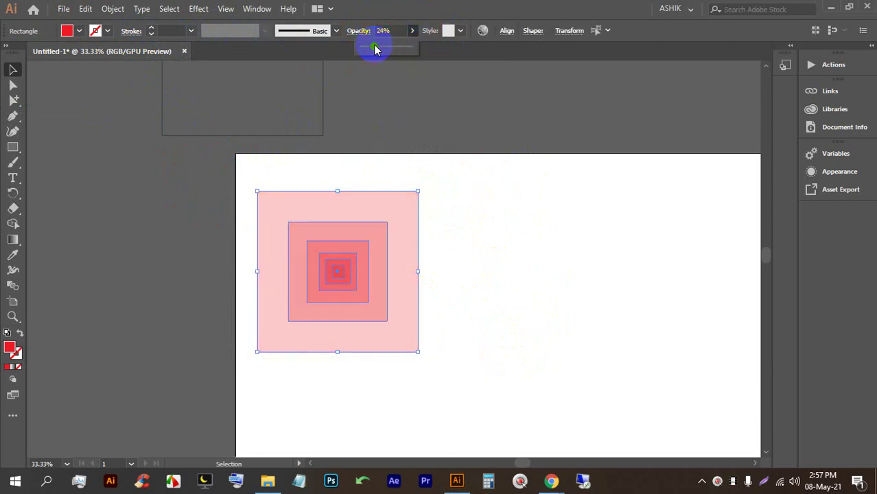
click(460, 205)
scroll(347, 267, up, 4)
scroll(346, 266, down, 3)
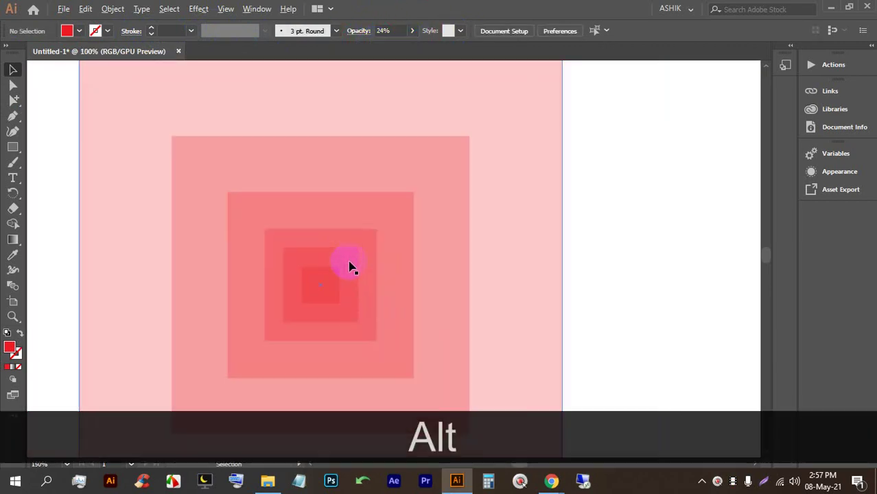
Try left, horizontal centre and top alignment on the nested squares, and move the set fully onto the artboard.
drag(567, 274, 278, 170)
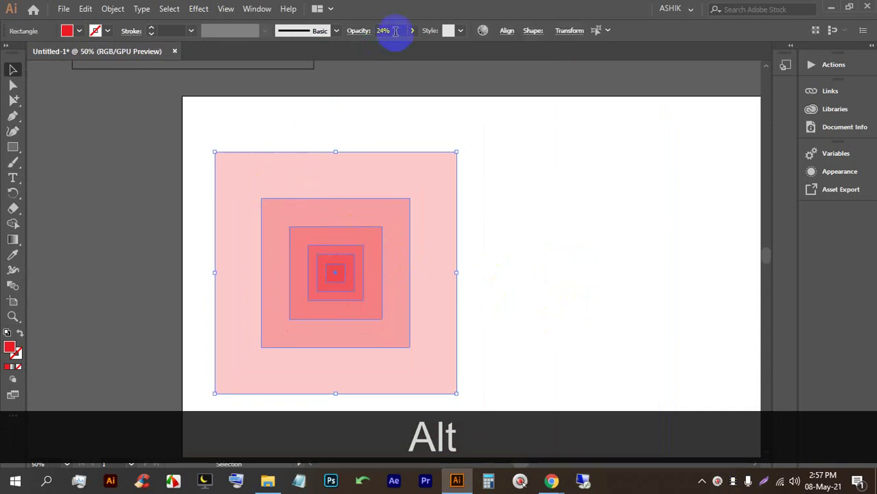
click(507, 32)
click(376, 66)
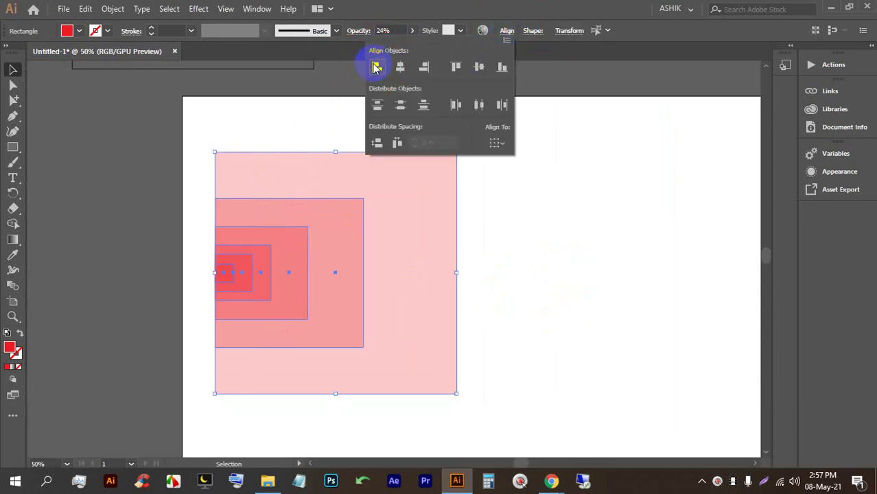
click(401, 67)
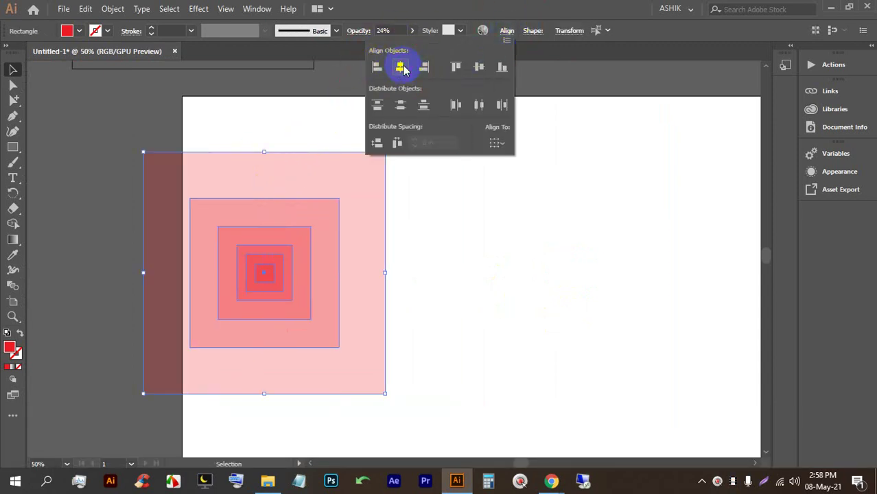
click(455, 66)
drag(255, 193, 382, 198)
Align the nested red squares by their bottom and left edges so they share the lower-left corner.
click(506, 32)
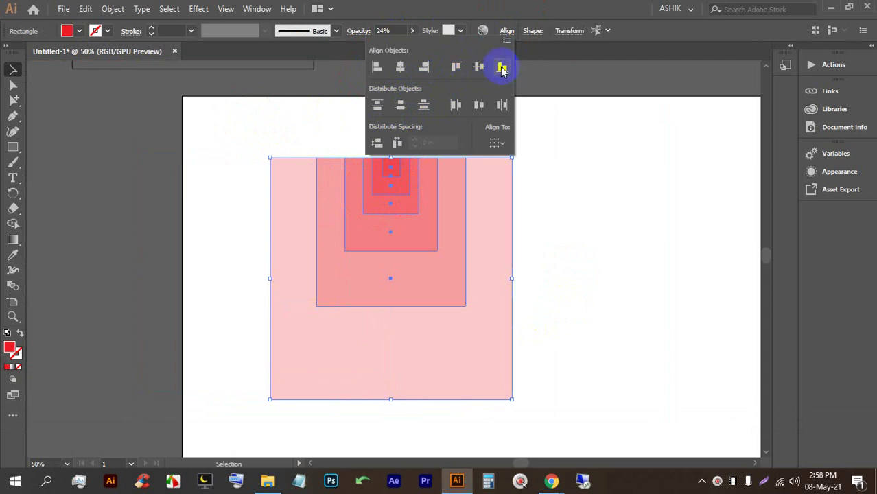
click(502, 67)
click(376, 66)
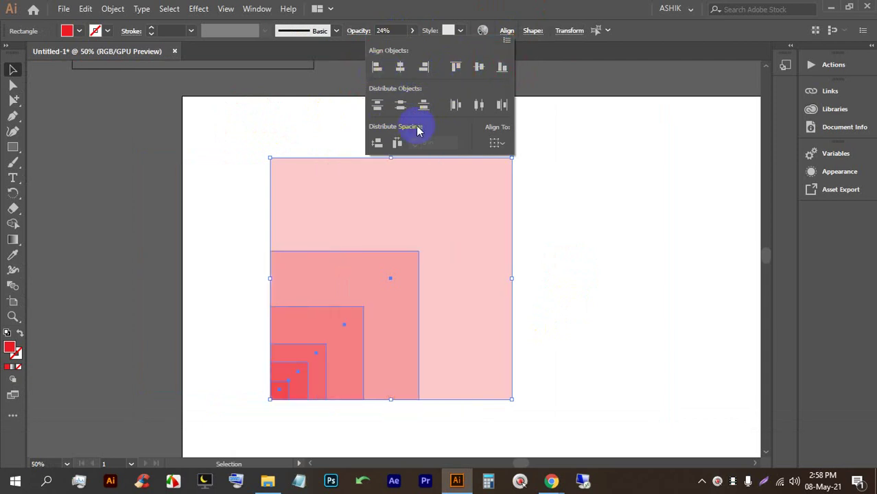
click(566, 248)
drag(595, 336, 233, 288)
click(543, 267)
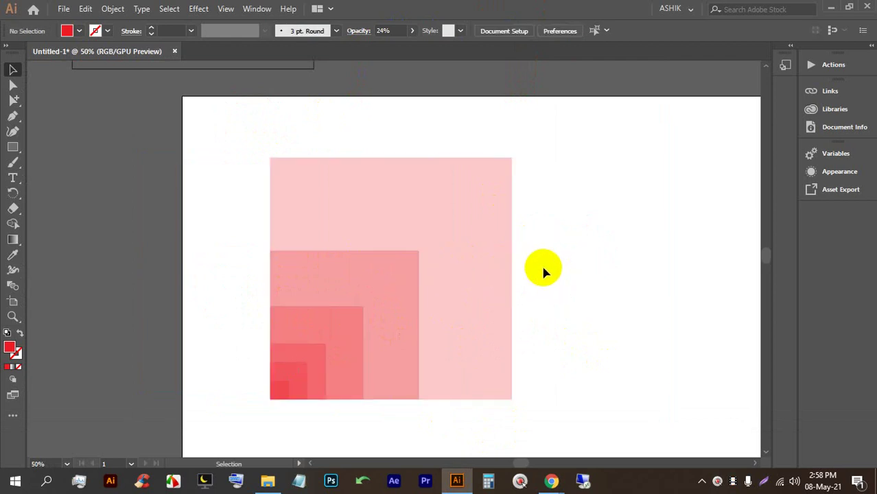
Try rotating the corner-aligned red squares, and undo the rotation.
scroll(504, 282, down, 2)
scroll(374, 287, up, 1)
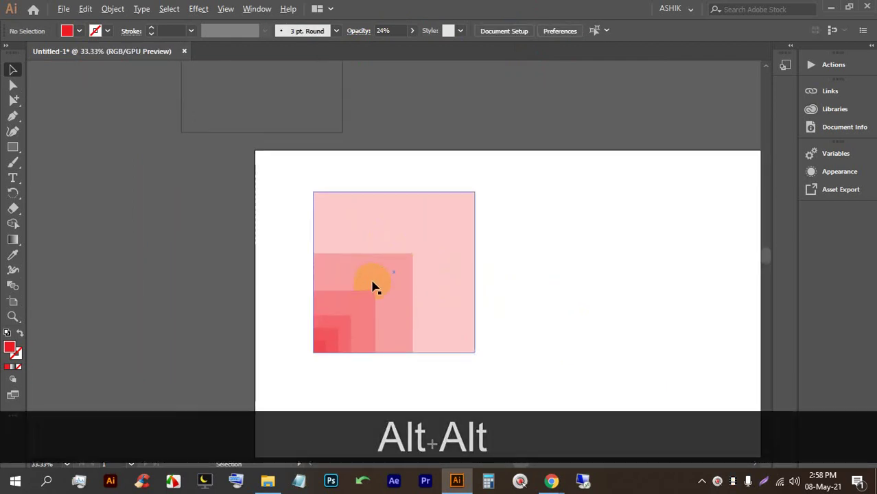
scroll(381, 227, down, 2)
scroll(439, 275, up, 2)
drag(298, 218, 299, 218)
drag(417, 133, 319, 137)
click(506, 204)
key(ctrl+z)
Rotate the whole set of red squares 45° into diamonds sharing their lowest point, and reposition it on the artboard.
drag(498, 339, 209, 229)
drag(420, 135, 317, 134)
drag(355, 235, 421, 195)
click(546, 228)
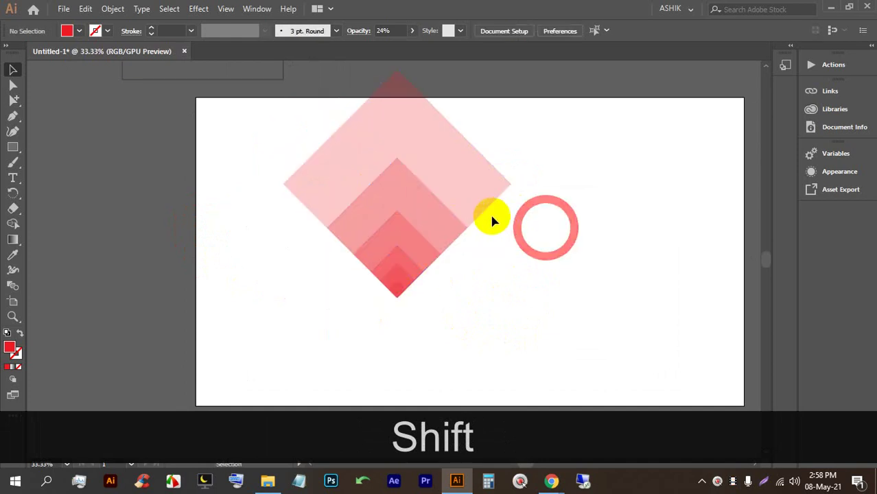
Select all the nested diamonds and scale them down proportionally to fit inside the artboard.
scroll(492, 221, down, 1)
click(396, 243)
scroll(425, 277, up, 2)
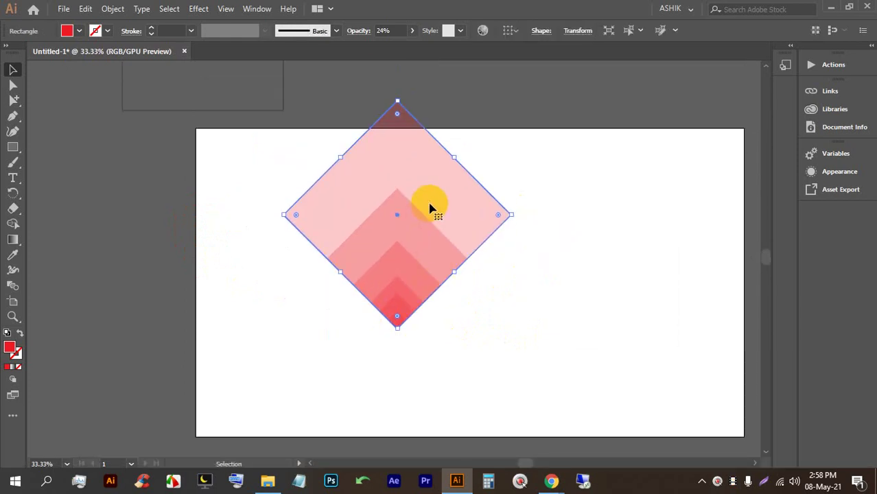
scroll(481, 247, down, 1)
click(508, 278)
click(339, 190)
shift+click(427, 196)
scroll(415, 143, up, 1)
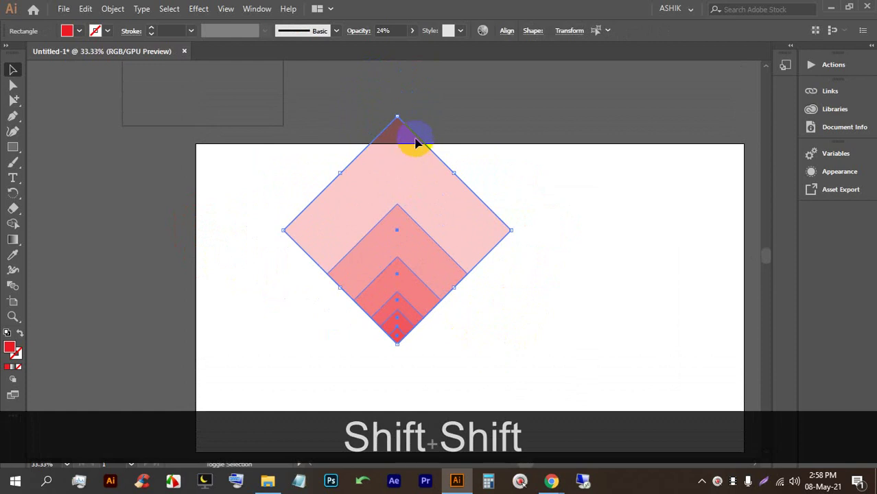
drag(401, 118, 402, 141)
click(476, 215)
Move the larger diamonds apart vertically into an overlapping column, undoing the misplaced moves and the accidental rotation.
scroll(422, 285, up, 2)
scroll(401, 141, down, 2)
drag(393, 246, 387, 199)
drag(378, 309, 384, 234)
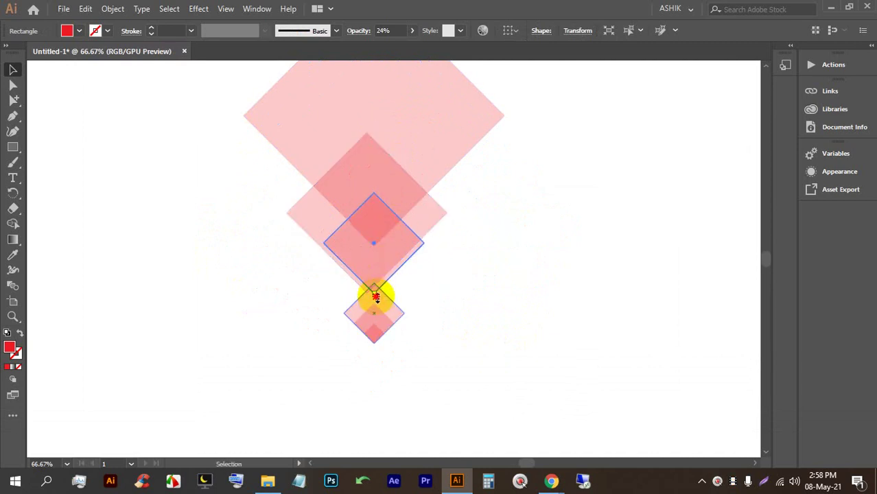
key(ctrl+z)
key(ctrl+z)
drag(387, 302, 385, 298)
drag(388, 332, 383, 314)
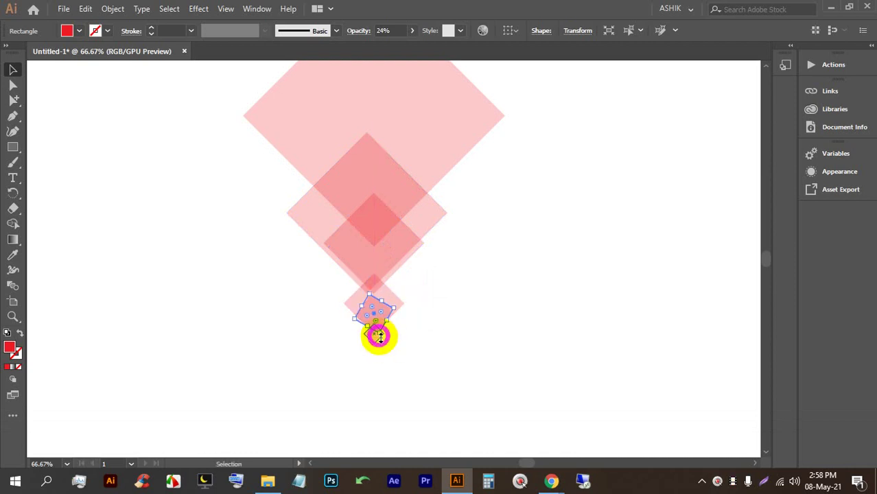
key(ctrl+z)
Move the smallest diamond straight down, well below the others, near the artboard's lower edge.
scroll(383, 364, up, 2)
drag(355, 303, 349, 405)
scroll(357, 247, down, 4)
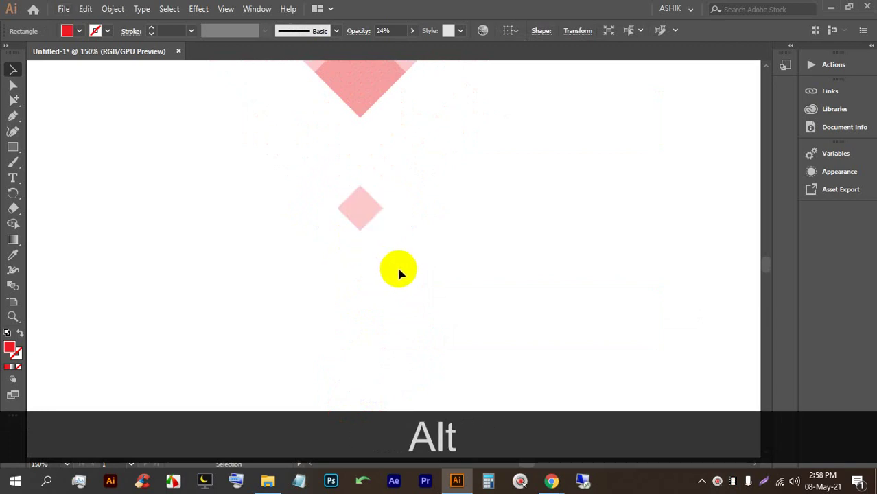
scroll(398, 273, down, 3)
drag(385, 214, 376, 288)
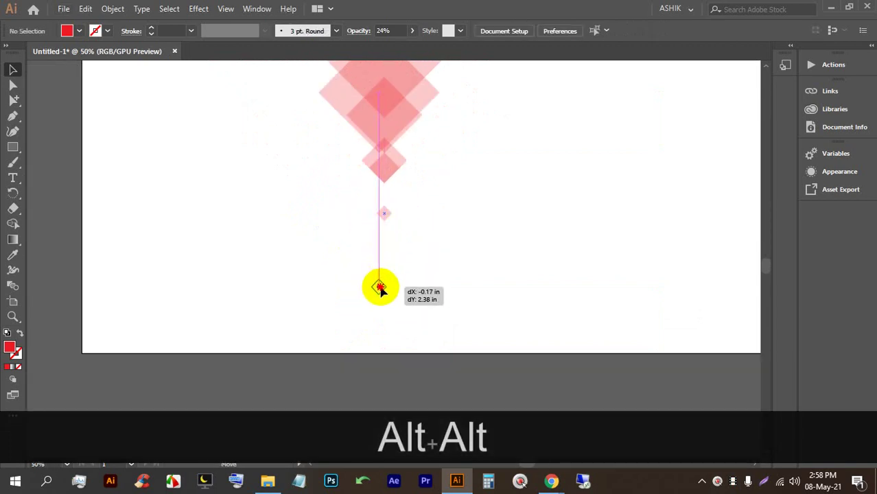
scroll(392, 274, down, 1)
click(443, 285)
Distribute all the diamonds evenly by their vertical centres and align them on their horizontal centres.
drag(460, 313, 349, 129)
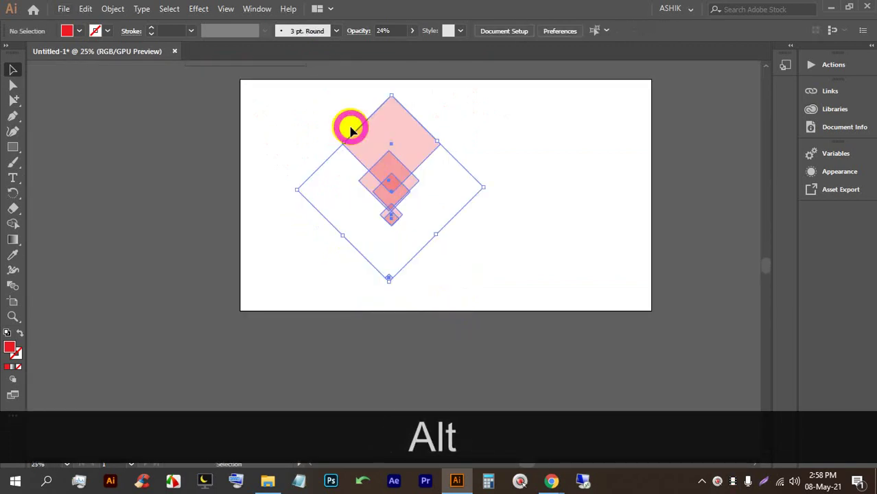
click(507, 31)
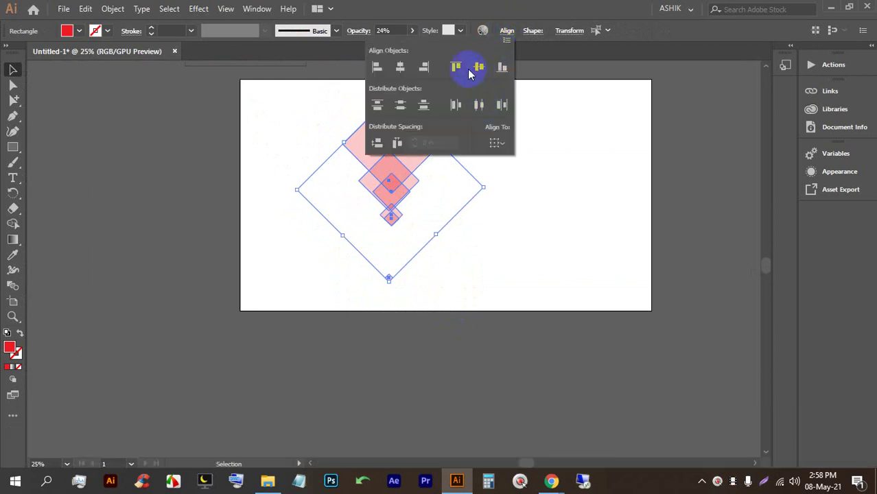
click(401, 105)
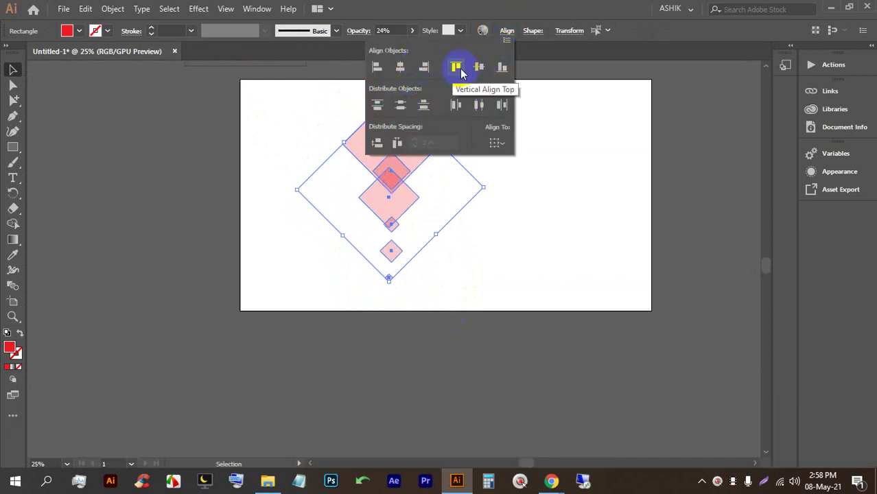
click(400, 66)
click(523, 202)
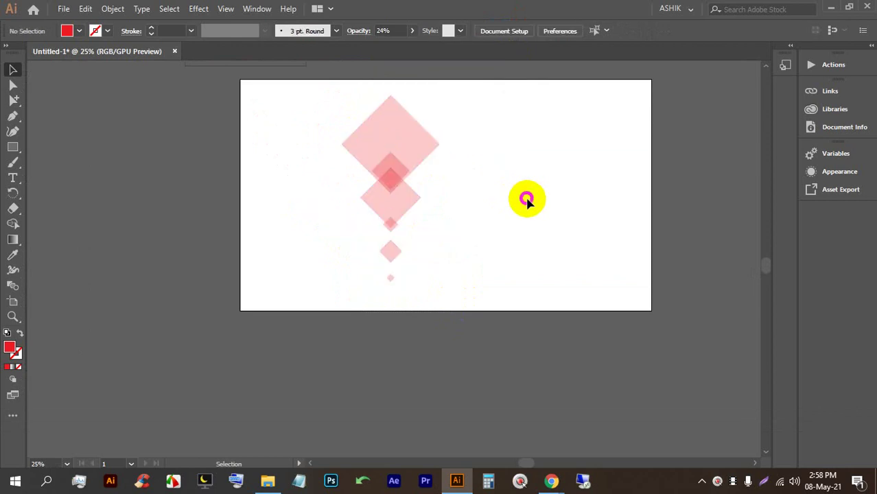
Undo the last horizontal-centre alignment of the diamonds and leave them deselected.
alt+scroll(395, 138, up, 2)
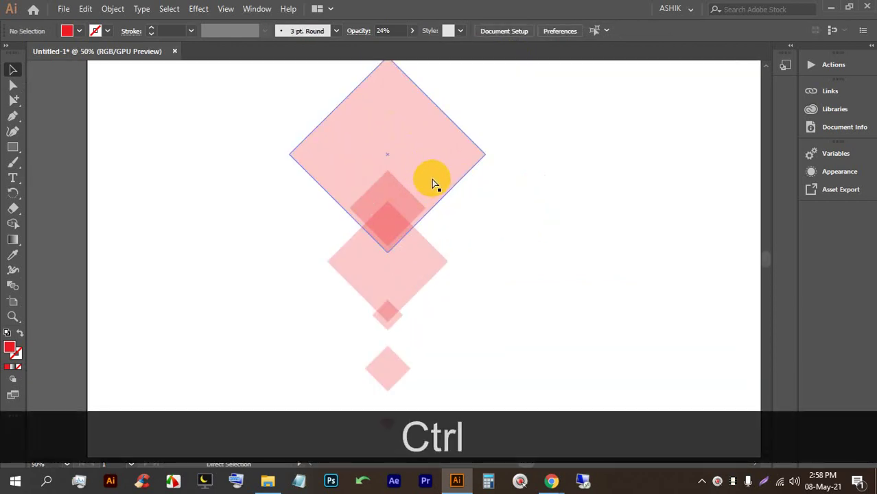
key(ctrl+z)
click(617, 246)
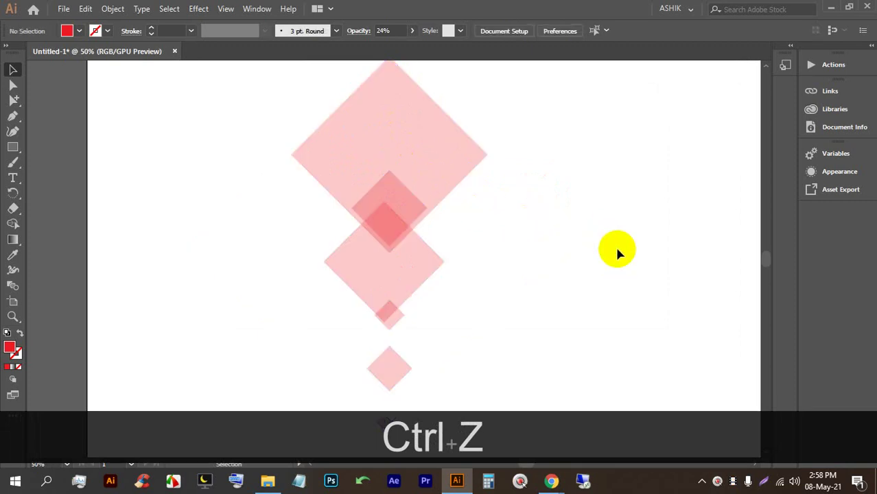
Switch to Chrome and look through the Golden Ratio logo image results for construction examples.
mouse_move(529, 476)
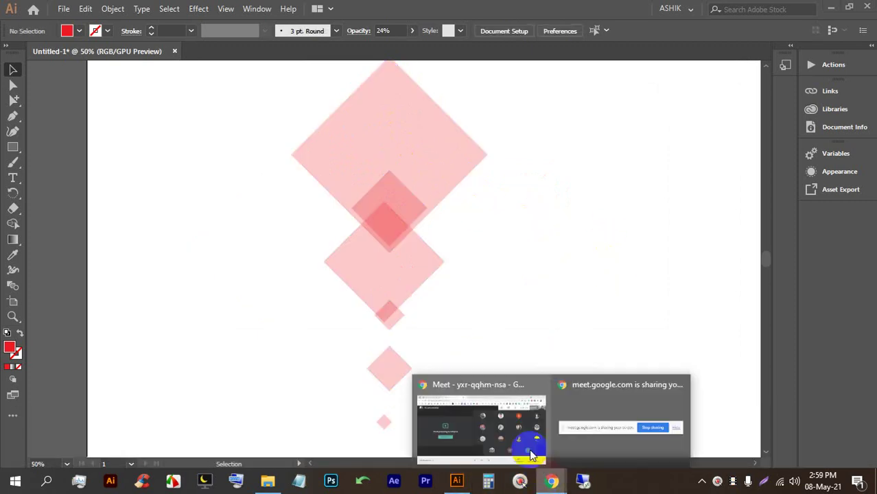
click(521, 446)
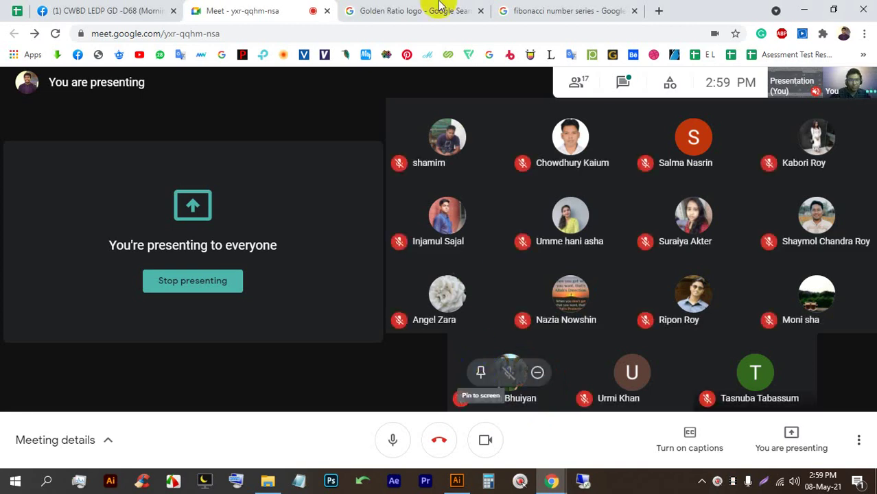
click(382, 10)
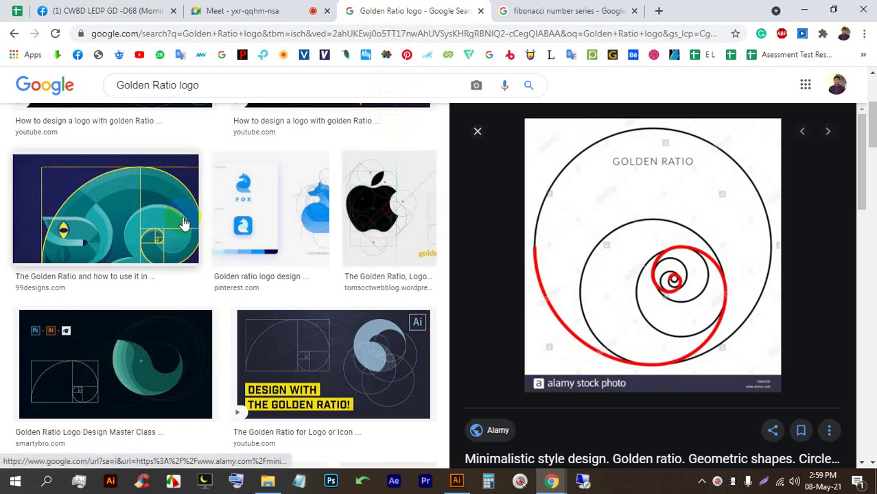
click(306, 11)
click(391, 10)
scroll(460, 253, down, 5)
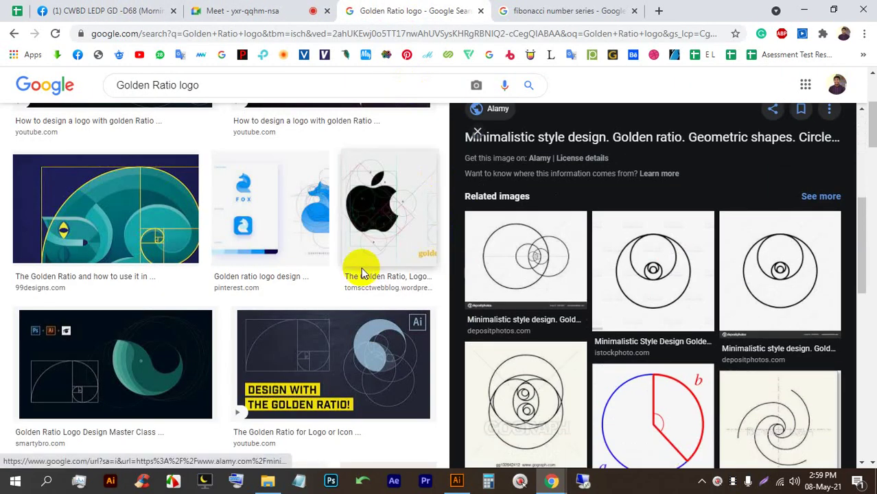
scroll(231, 248, down, 8)
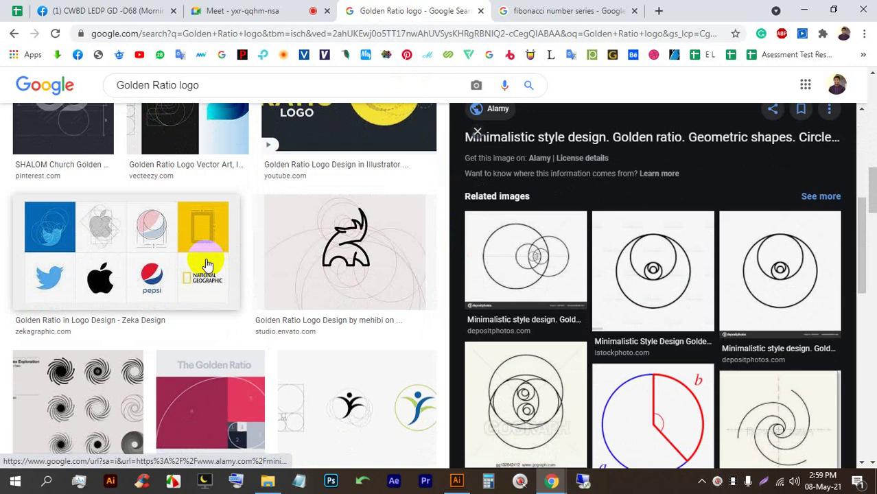
scroll(206, 264, down, 10)
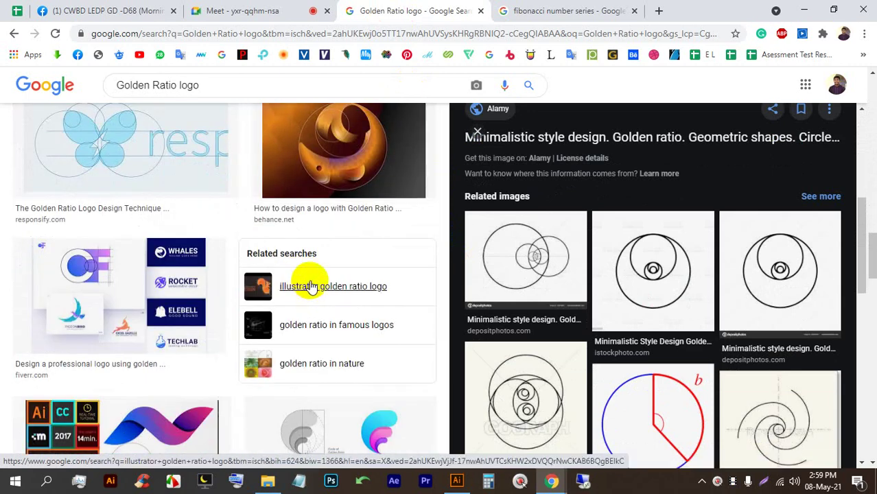
scroll(311, 286, down, 9)
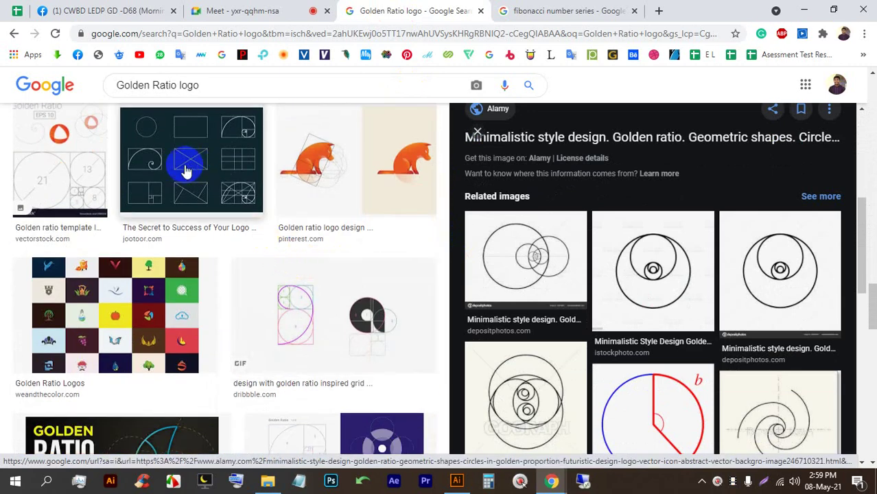
Preview the Jootoor golden ratio diagrams and circle the grid, diagonal and spiral rectangles in red on a temporary screen capture.
click(184, 168)
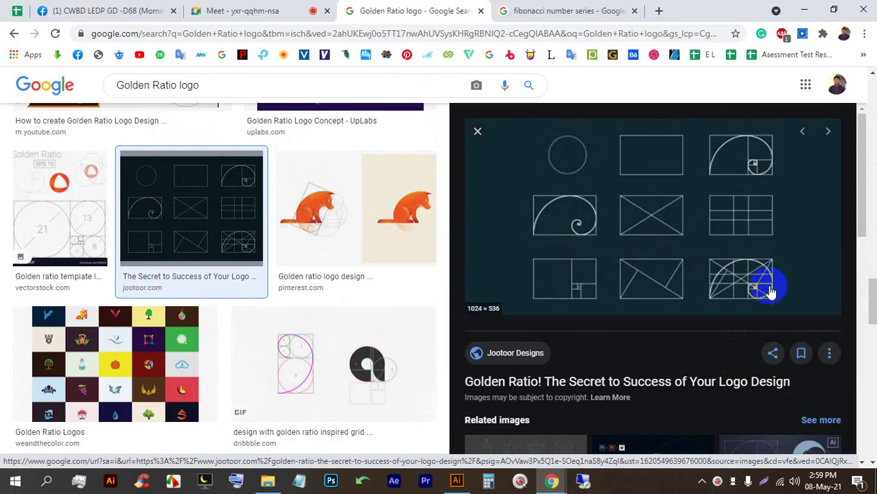
key(Print)
drag(854, 339, 467, 42)
click(867, 219)
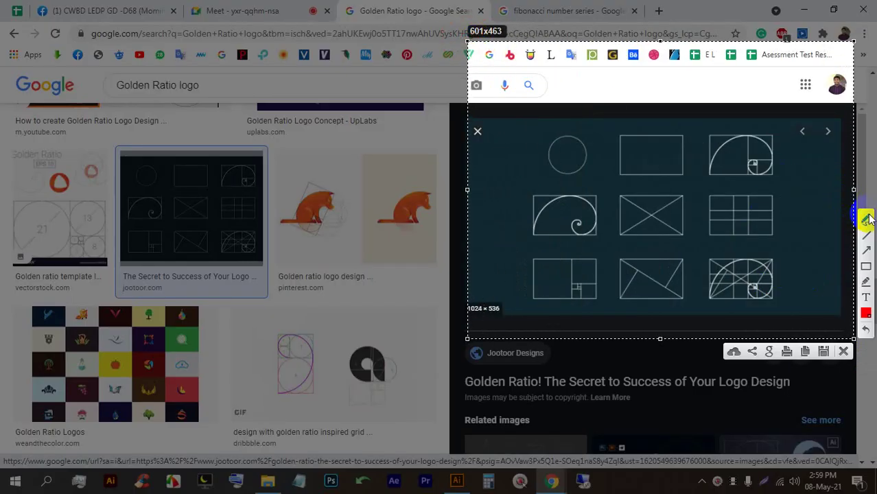
mouse_move(763, 194)
mouse_down()
mouse_move(714, 192)
mouse_move(710, 221)
mouse_move(735, 238)
mouse_move(767, 233)
mouse_move(766, 197)
mouse_move(702, 199)
mouse_move(749, 242)
mouse_move(773, 197)
mouse_move(713, 182)
mouse_move(701, 248)
mouse_move(772, 173)
mouse_move(691, 198)
mouse_move(776, 239)
mouse_up()
drag(678, 252, 610, 283)
mouse_move(653, 242)
mouse_down()
mouse_move(622, 300)
mouse_move(672, 274)
mouse_up()
mouse_move(675, 198)
mouse_down()
mouse_move(612, 221)
mouse_move(703, 243)
mouse_move(638, 200)
mouse_move(658, 228)
mouse_up()
drag(766, 122, 732, 131)
mouse_move(786, 134)
mouse_down()
mouse_move(703, 193)
mouse_move(755, 157)
mouse_up()
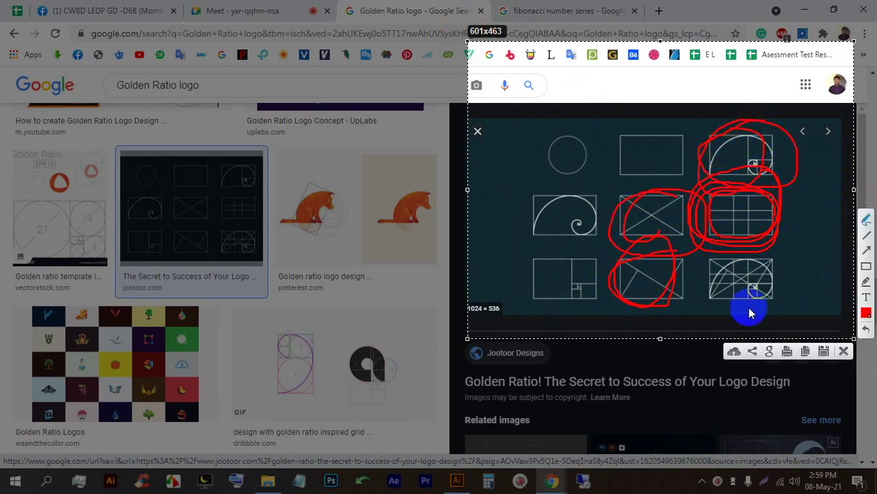
click(843, 352)
Search images for "Golden Ratio rectangle logo" and preview the picture of Fibonacci squares in a row.
scroll(650, 330, down, 5)
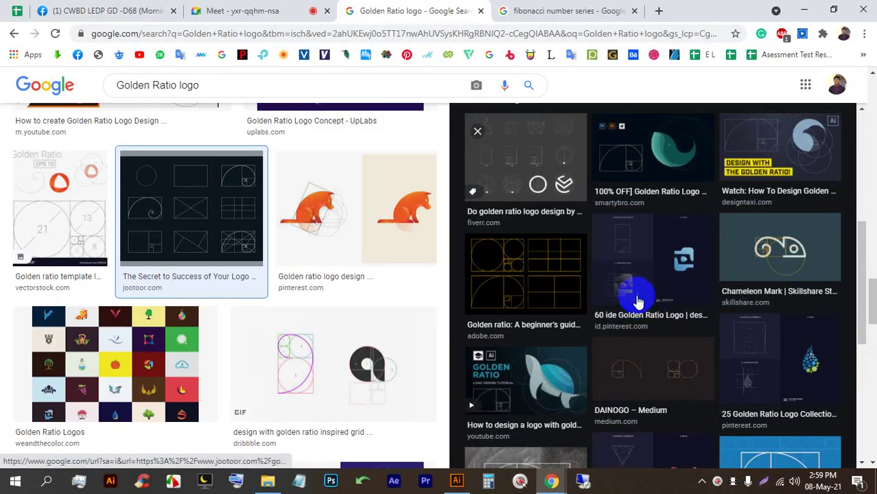
click(504, 85)
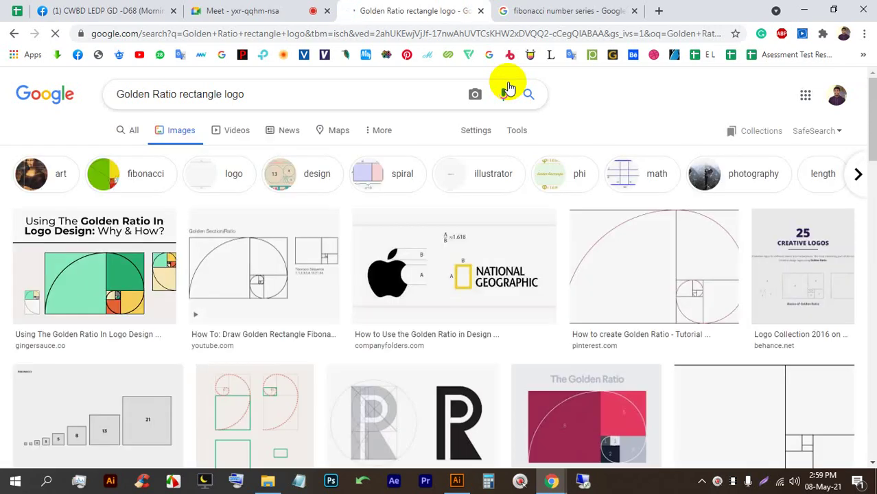
scroll(235, 308, down, 3)
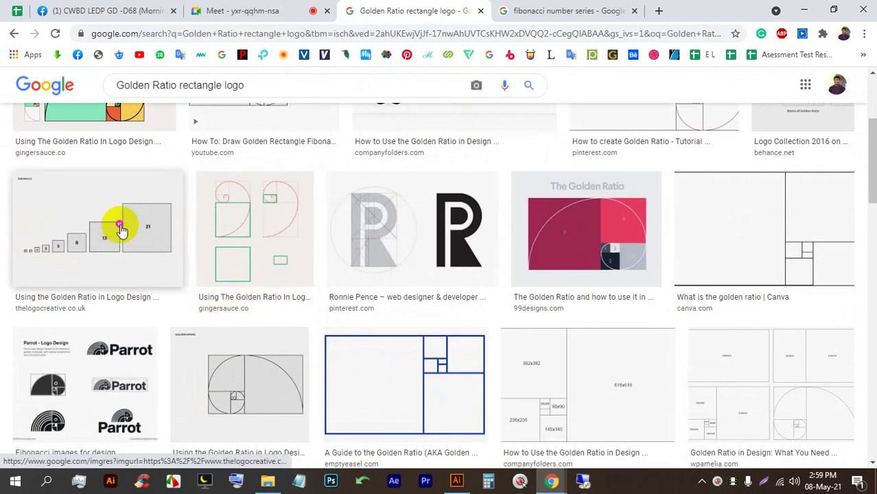
click(120, 230)
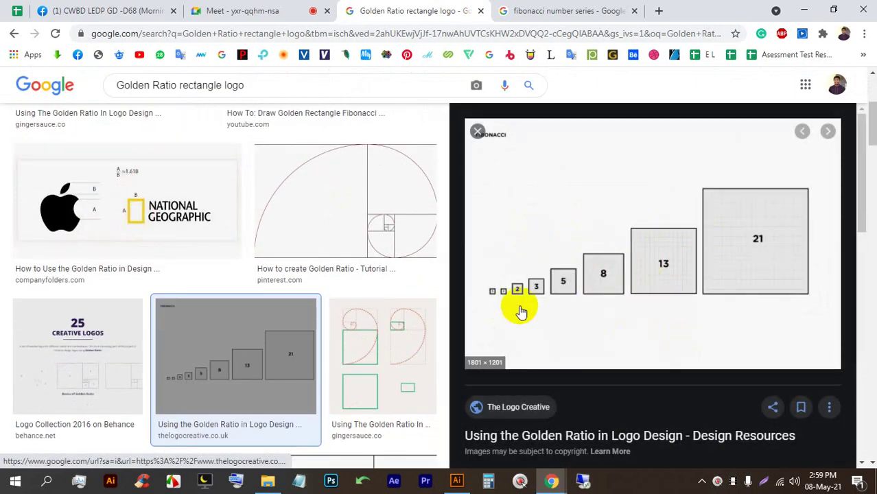
scroll(473, 302, down, 5)
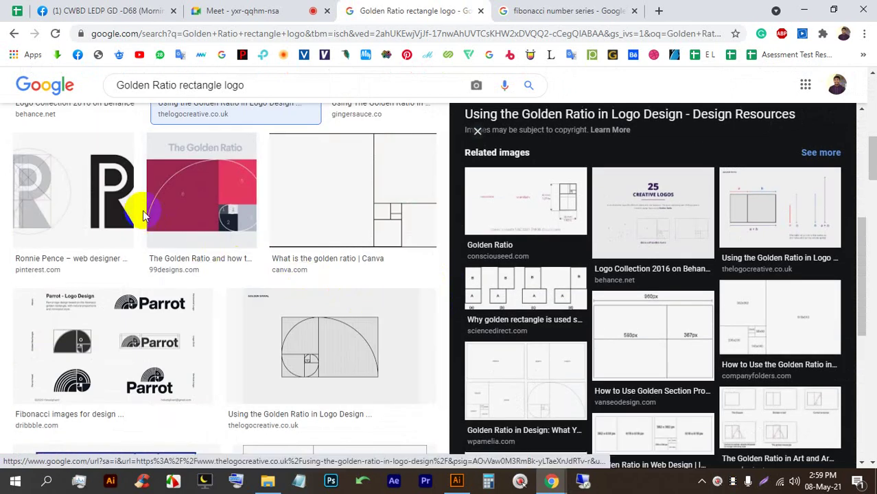
Examine the R-letter logo construction, the Canva golden ratio diagram and the UX Movement rectangle-building sequence among the image results.
click(74, 192)
scroll(421, 240, down, 10)
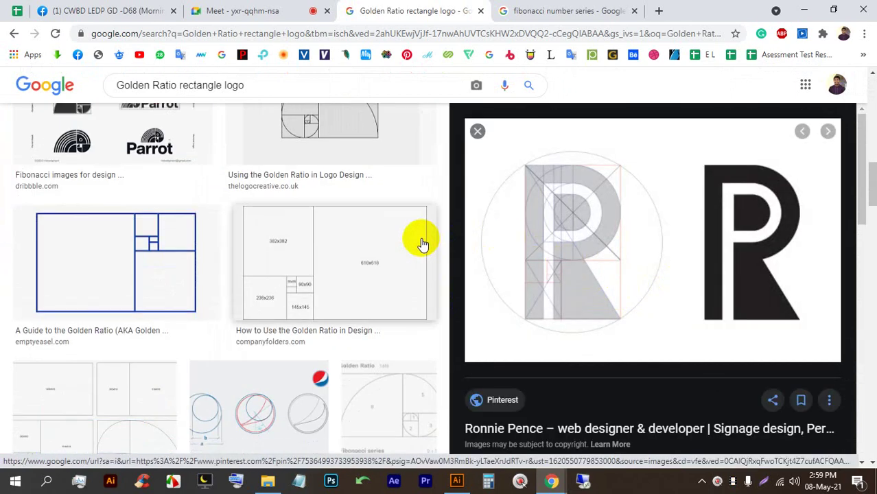
click(358, 149)
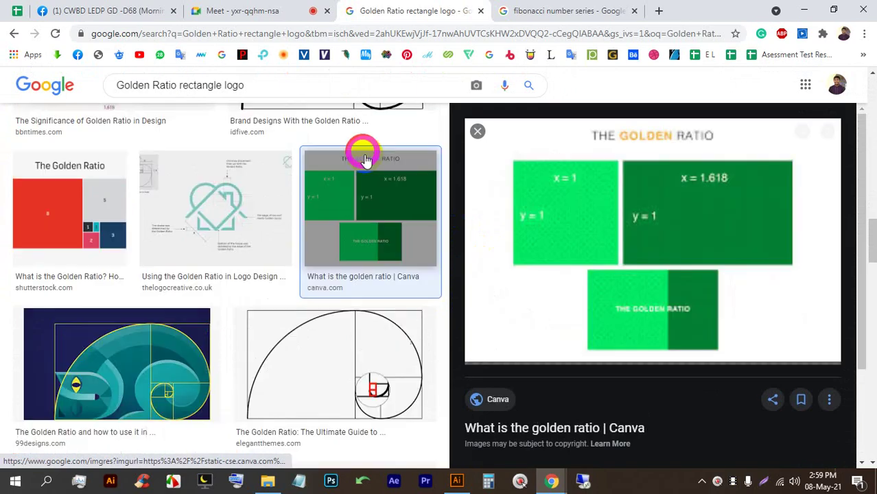
click(476, 131)
scroll(474, 206, down, 2)
scroll(475, 238, down, 5)
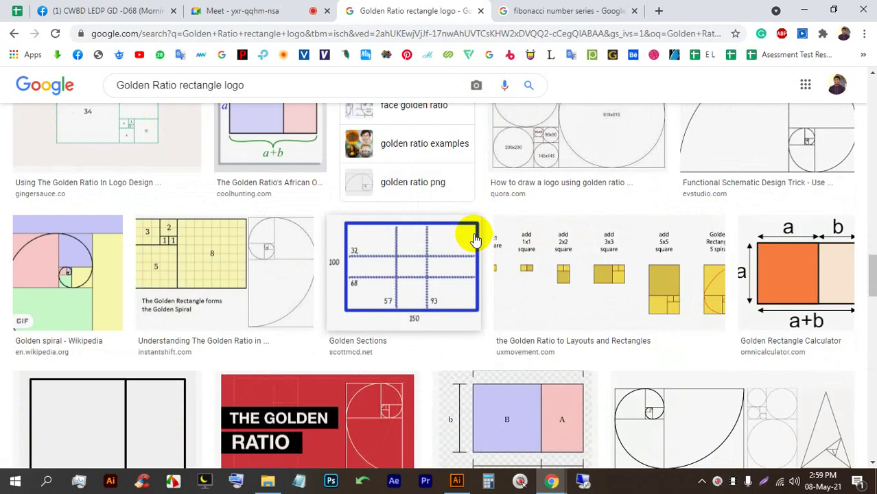
scroll(473, 234, up, 4)
scroll(484, 237, down, 4)
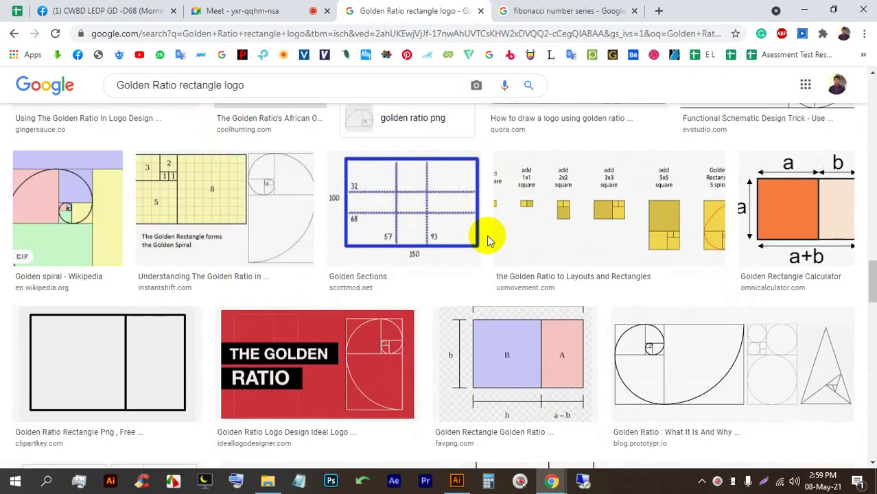
click(587, 186)
scroll(352, 261, down, 5)
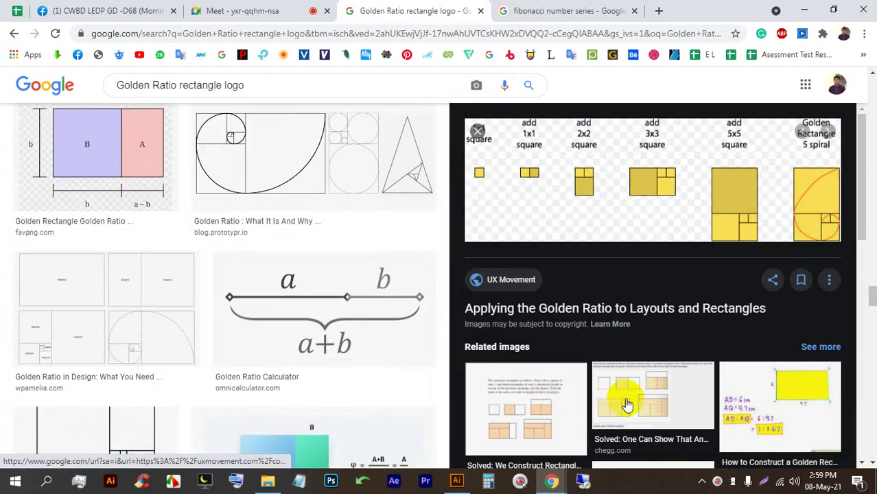
Check the Google Meet call and switch back to Illustrator.
click(215, 7)
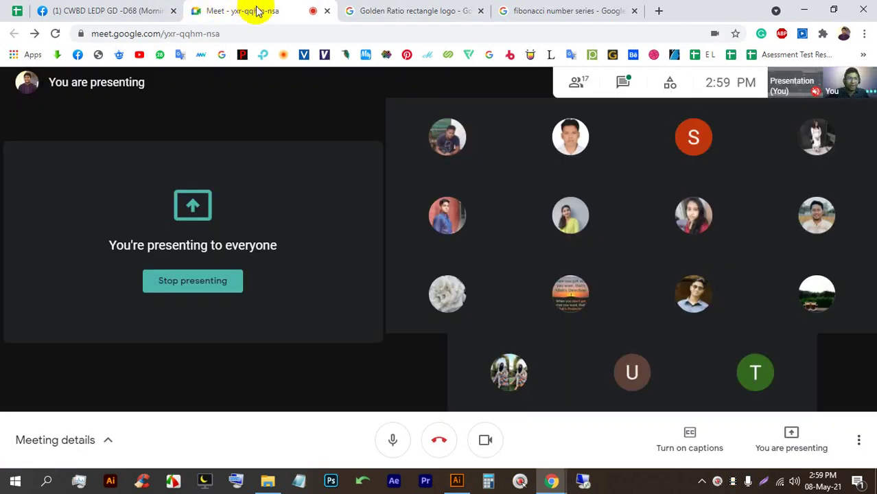
click(358, 120)
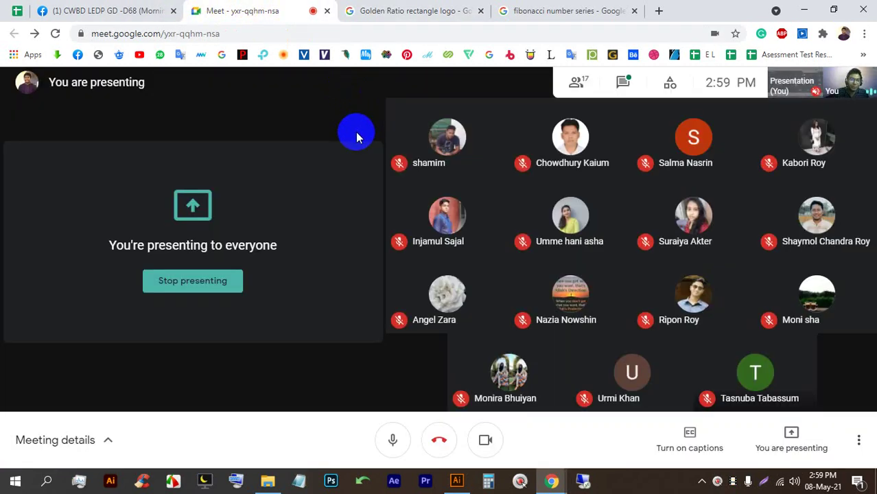
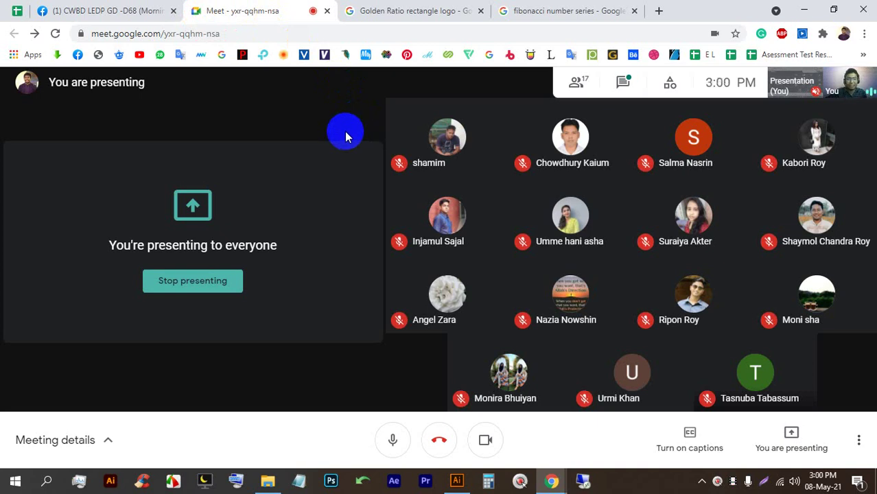
click(456, 481)
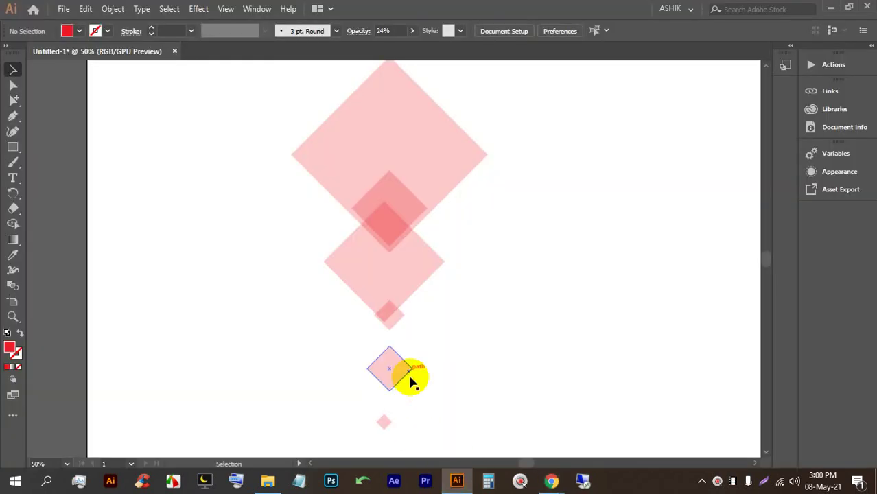
Place a copy of the diamond column on the pasteboard left of the artboard and delete the original diamonds.
scroll(411, 335, down, 4)
drag(502, 360, 151, 216)
click(280, 256)
click(405, 248)
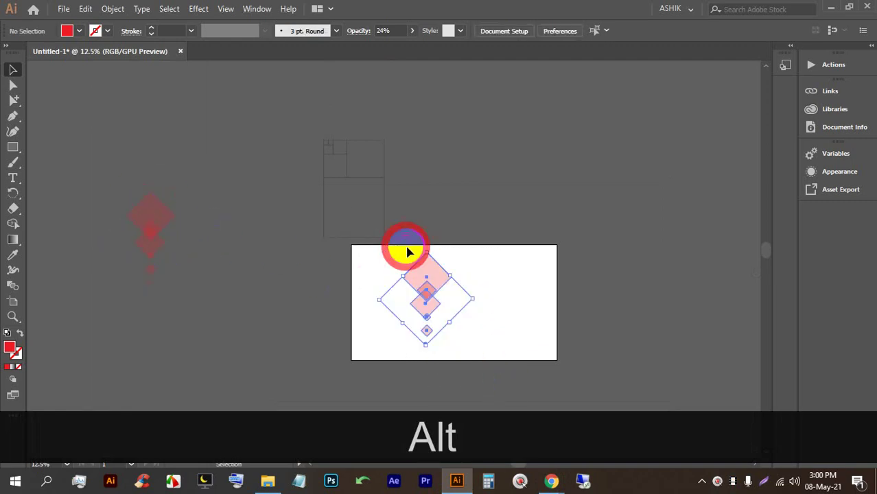
key(BackSpace)
Copy the outlined Fibonacci squares from above the artboard onto the artboard's left part.
drag(353, 180, 392, 290)
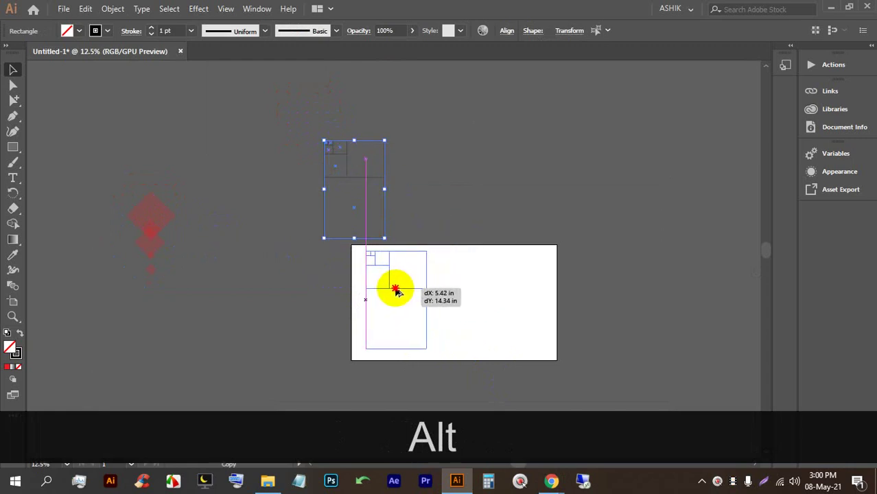
click(475, 290)
scroll(378, 314, up, 3)
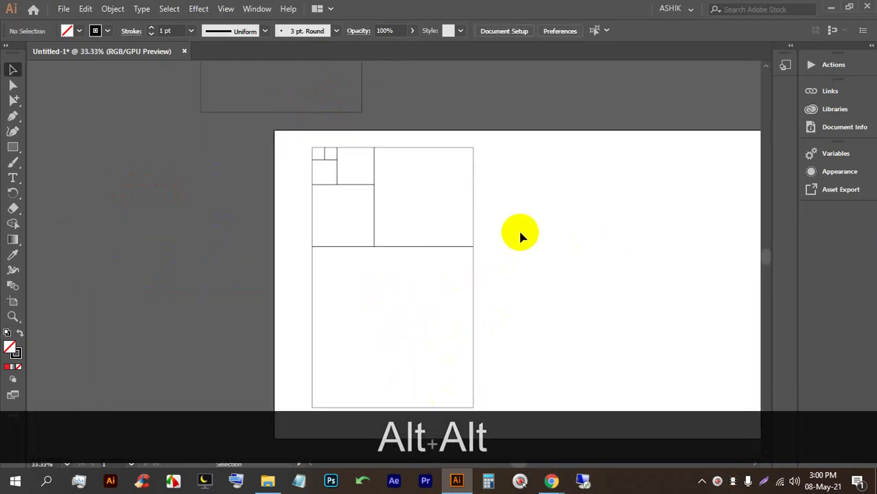
Delete the smallest square in the upper-left corner of the copied Fibonacci rectangle.
scroll(323, 147, up, 5)
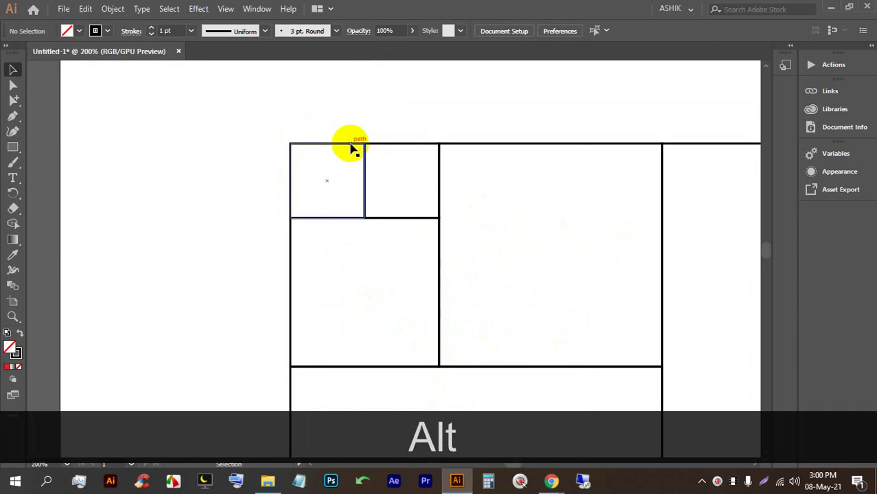
click(351, 149)
key(BackSpace)
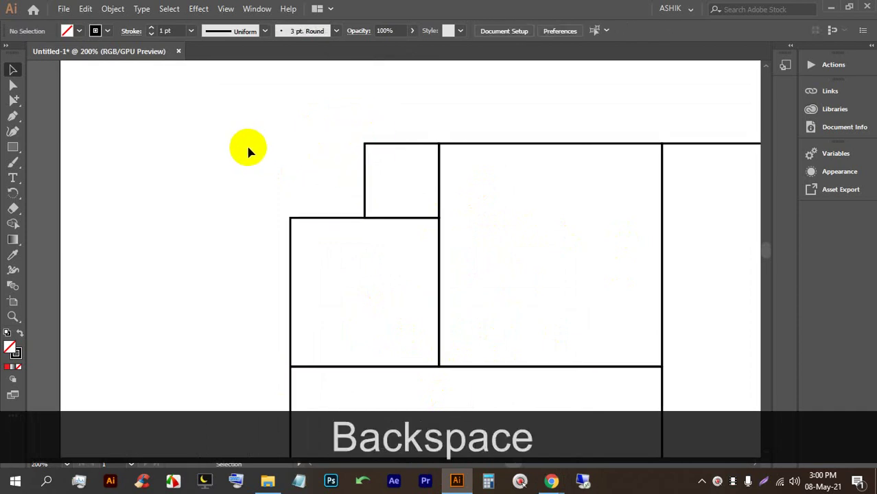
Round the corners of the remaining smallest square fully so that it becomes a circle.
click(394, 144)
scroll(445, 156, up, 2)
key(alt)
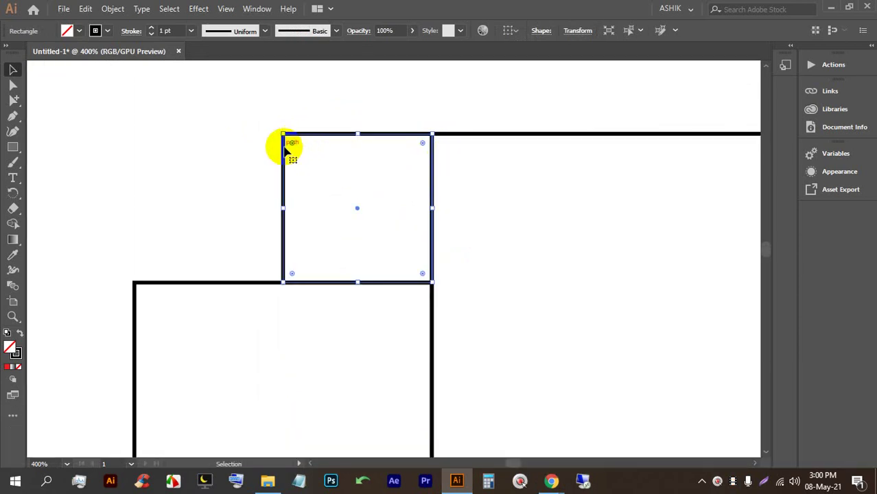
drag(292, 145, 358, 212)
Turn the next two larger squares, beside and below the small circle, into circles by fully rounding their corners.
scroll(218, 140, down, 4)
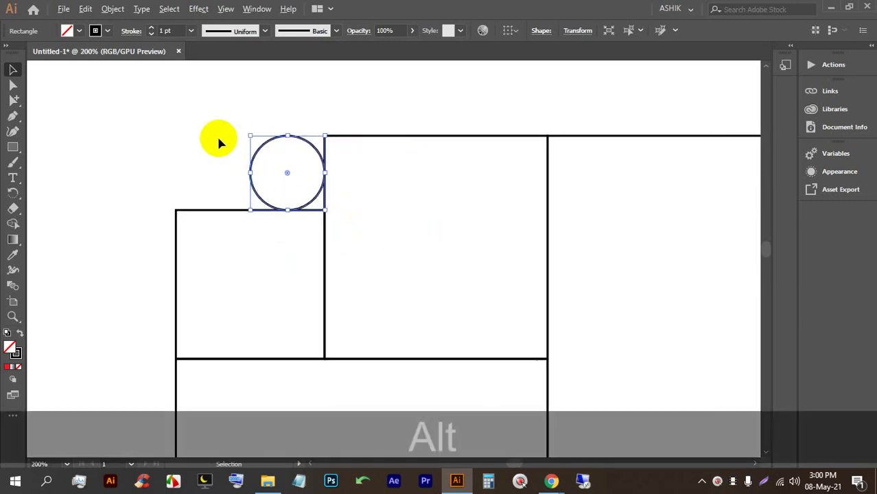
drag(280, 149, 329, 192)
click(225, 180)
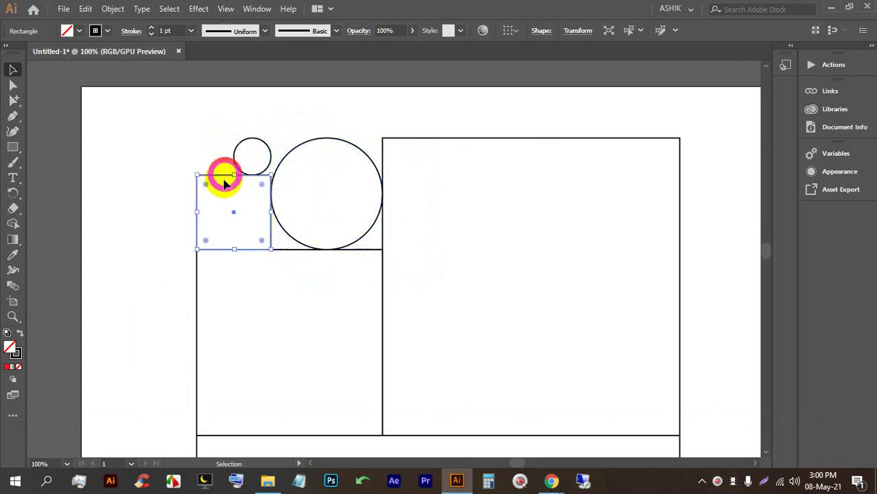
drag(209, 192, 235, 218)
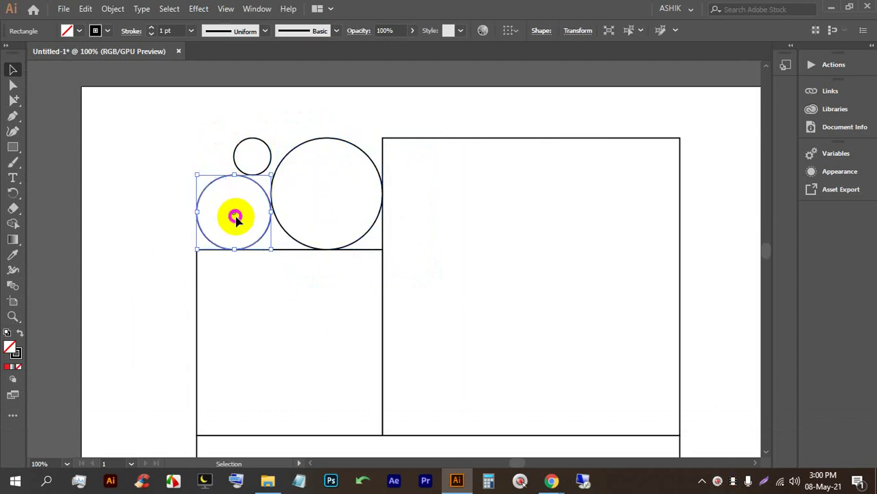
Turn the remaining three larger squares of the copied Fibonacci rectangle into circles by fully rounding their corners.
click(439, 142)
scroll(425, 137, down, 2)
drag(393, 101, 533, 242)
scroll(411, 172, down, 1)
click(310, 169)
drag(283, 181, 322, 227)
scroll(286, 186, down, 4)
click(270, 197)
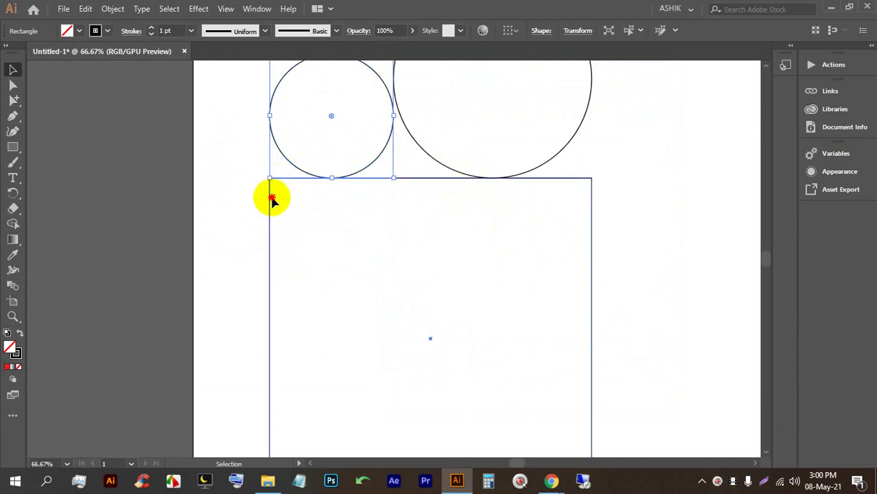
drag(280, 190, 421, 343)
scroll(384, 267, down, 4)
click(532, 265)
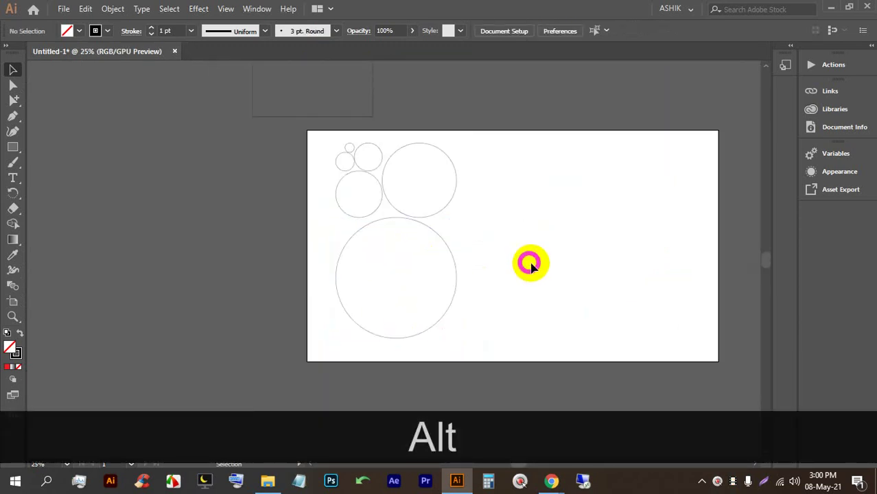
click(232, 192)
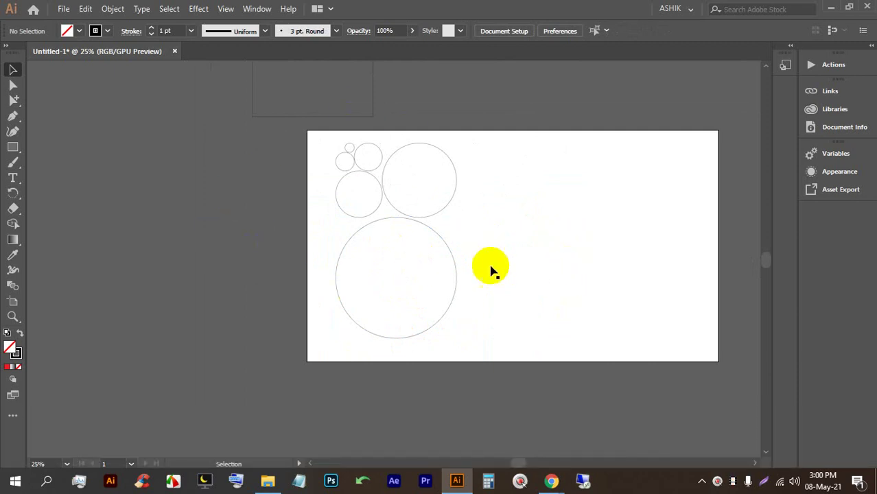
Switch to the Google Meet call in the browser to check the participants, and return to Illustrator.
scroll(366, 227, up, 4)
click(580, 482)
click(515, 418)
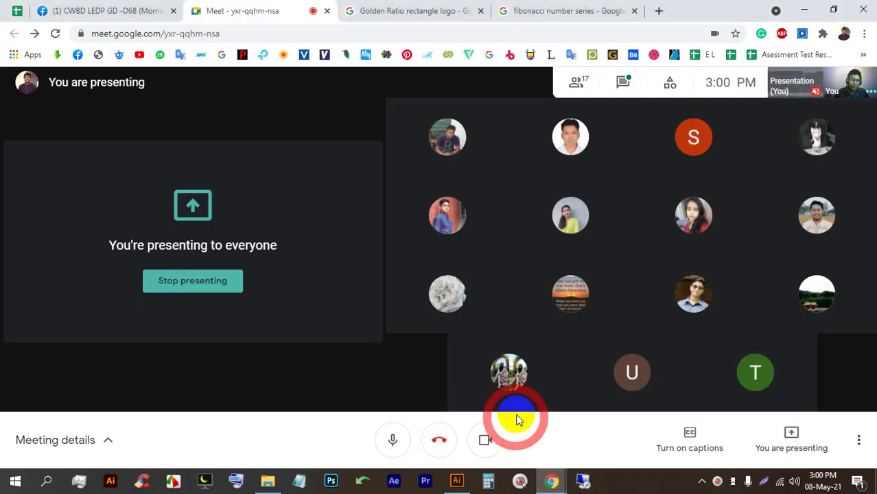
click(456, 483)
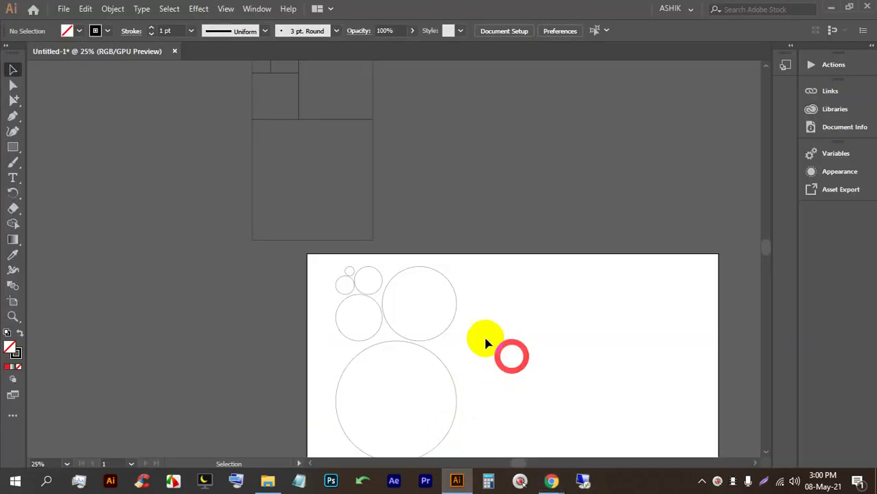
Fill all six circles on the artboard with red and remove their stroke.
scroll(484, 343, down, 2)
scroll(446, 324, up, 2)
scroll(470, 352, down, 1)
drag(501, 362, 337, 177)
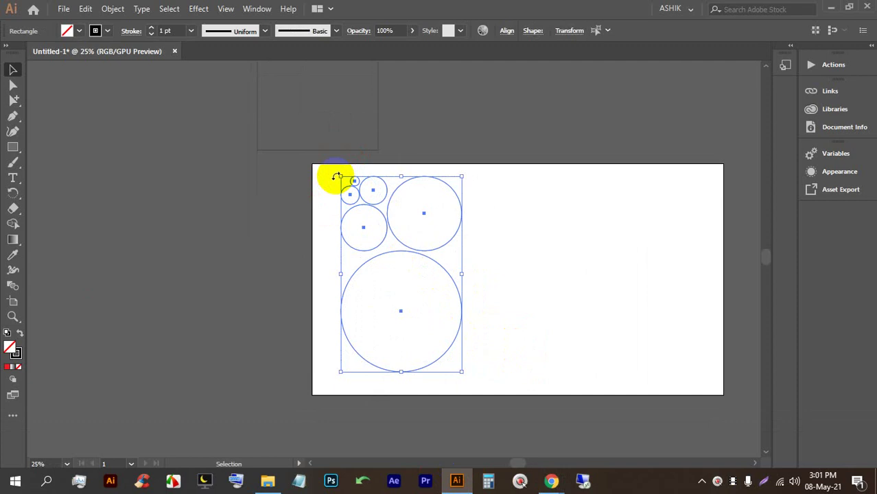
click(555, 272)
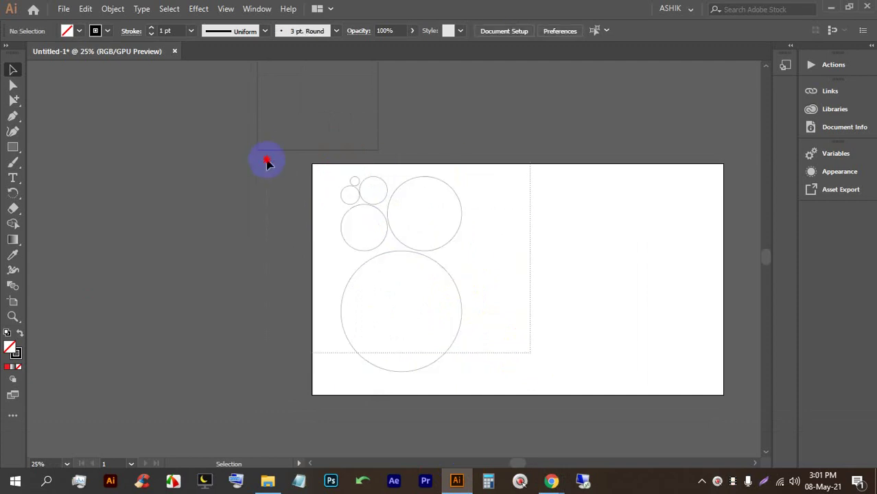
drag(292, 172, 289, 160)
click(78, 32)
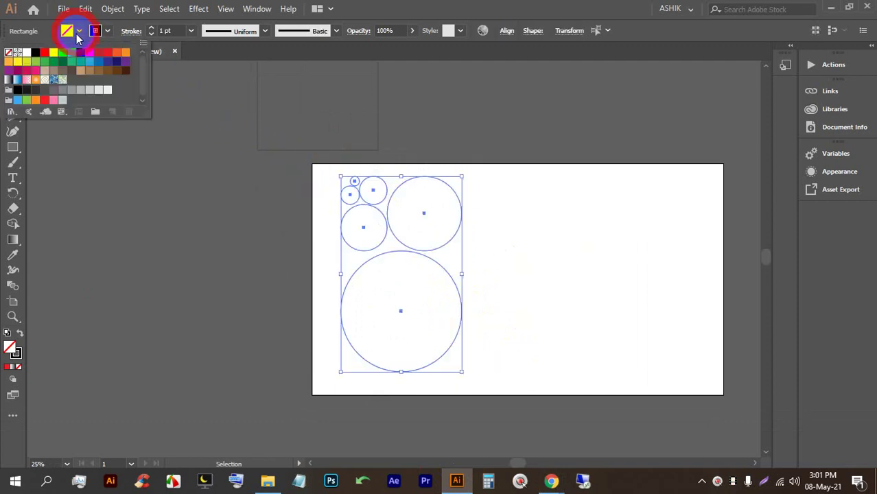
click(45, 53)
click(107, 32)
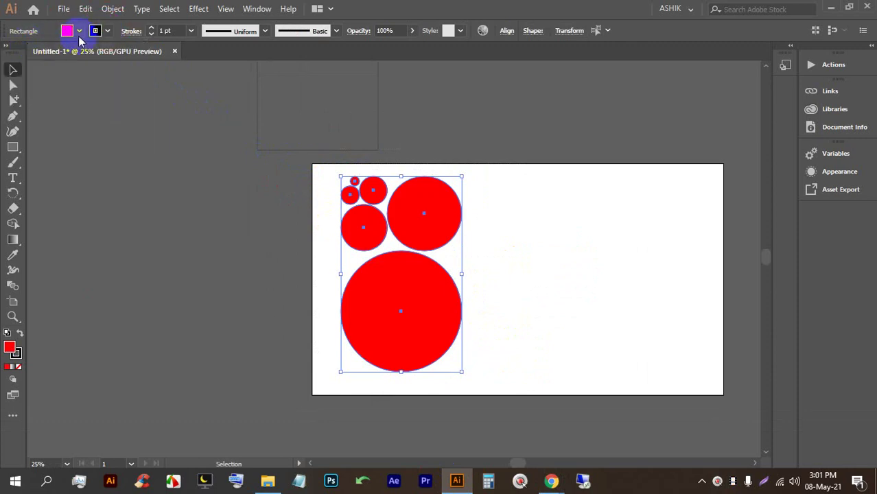
click(107, 30)
key(Escape)
Lower the opacity of all six red circles to 28%.
drag(544, 337, 327, 177)
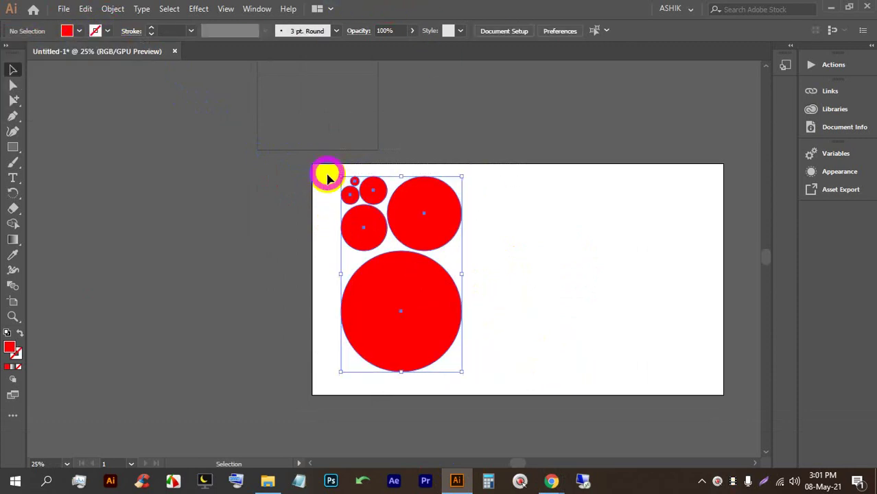
click(413, 31)
click(372, 46)
click(508, 234)
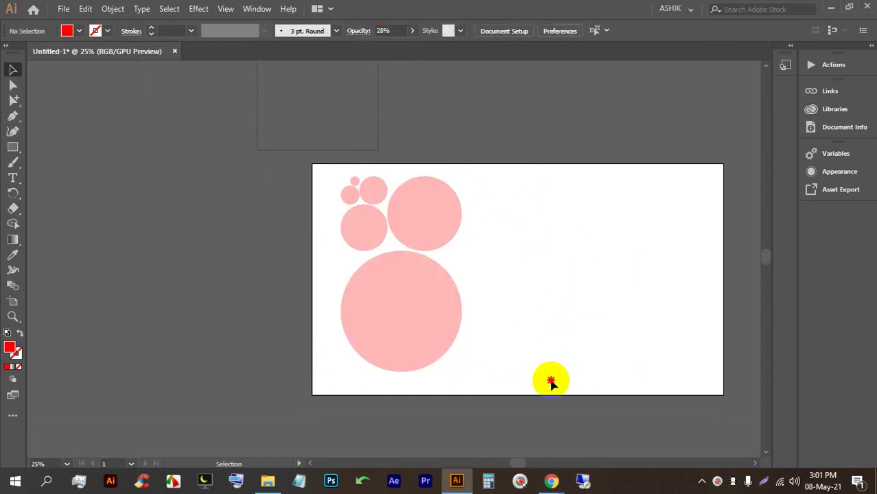
Align the vertical centers of all six circles so that they sit on one horizontal line.
drag(558, 380, 302, 168)
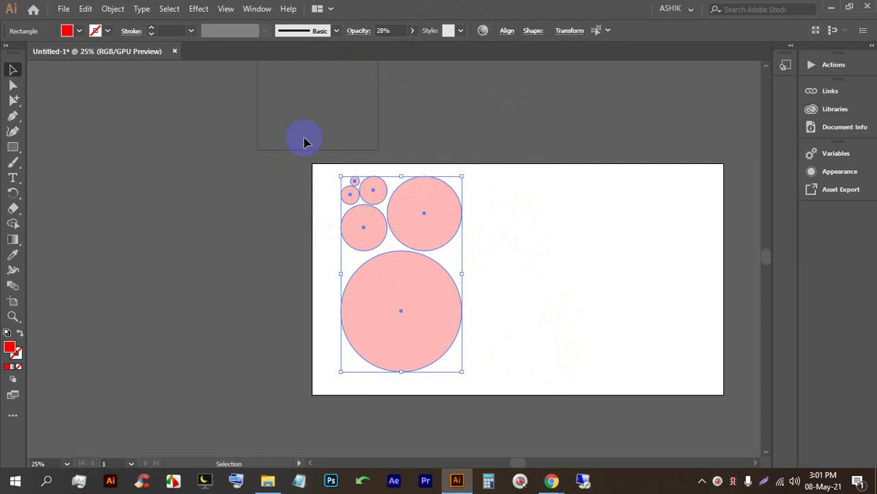
click(506, 31)
click(480, 67)
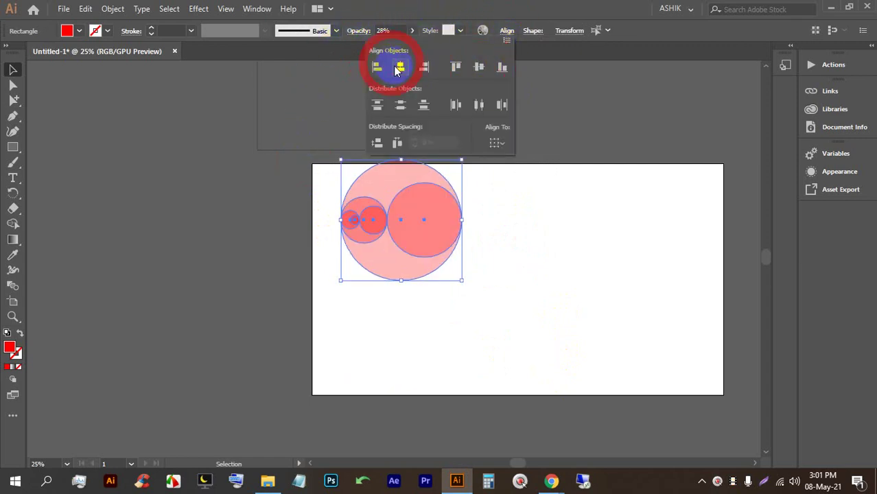
click(501, 326)
Examine up close the points where the aligned circles touch each other and the largest circle's edge.
scroll(403, 304, up, 2)
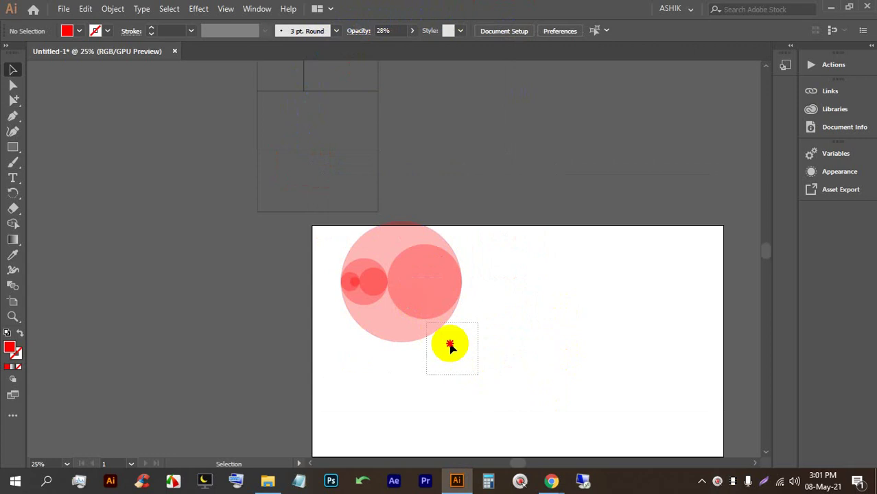
click(378, 264)
scroll(431, 327, up, 1)
scroll(358, 319, up, 2)
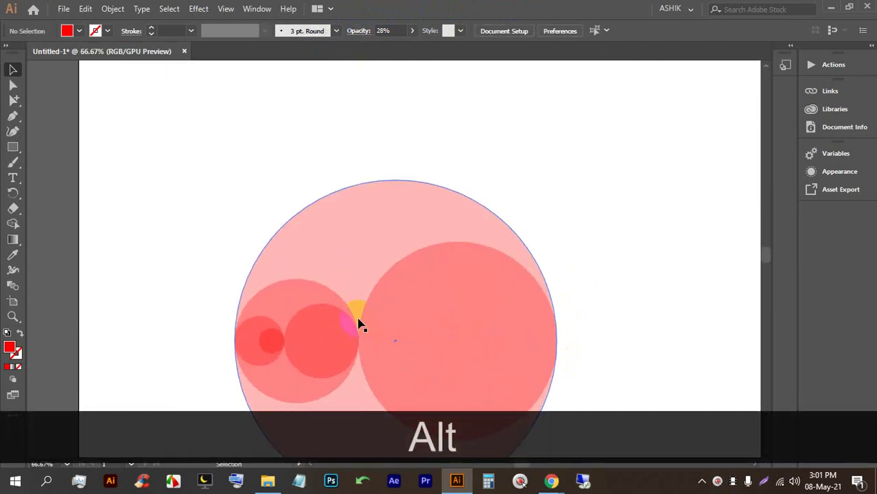
scroll(409, 257, down, 2)
scroll(366, 278, up, 7)
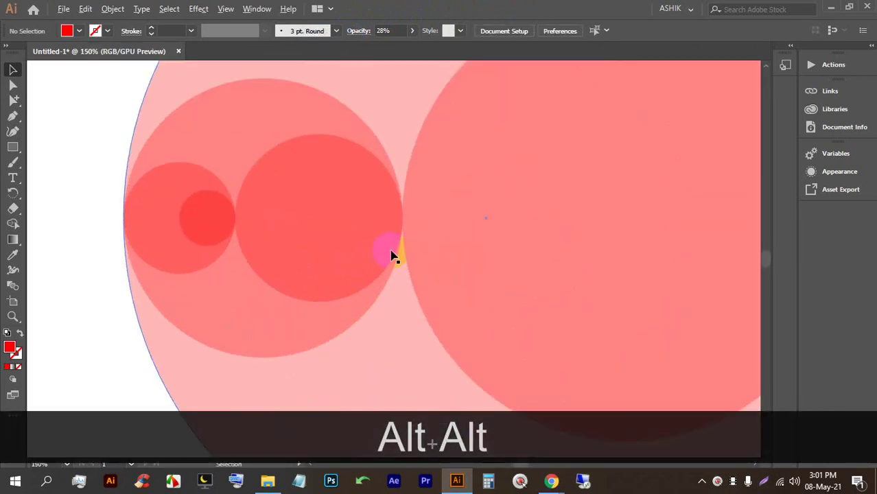
scroll(432, 201, up, 5)
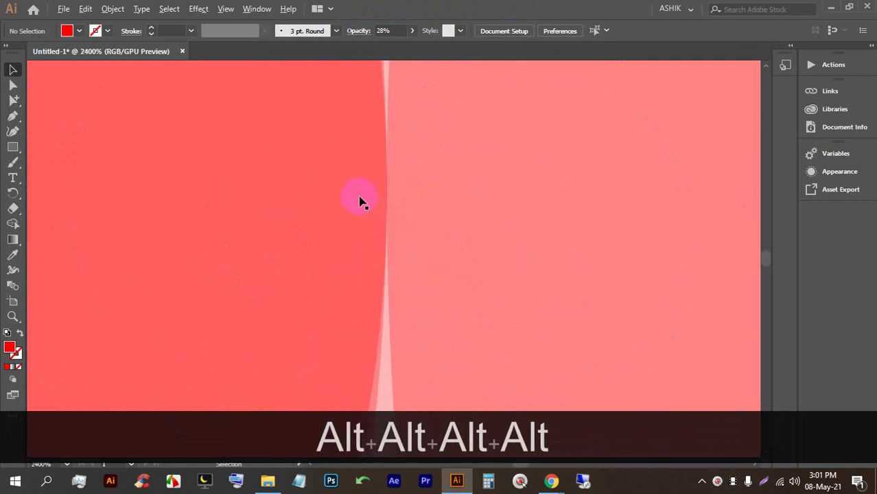
scroll(382, 200, down, 8)
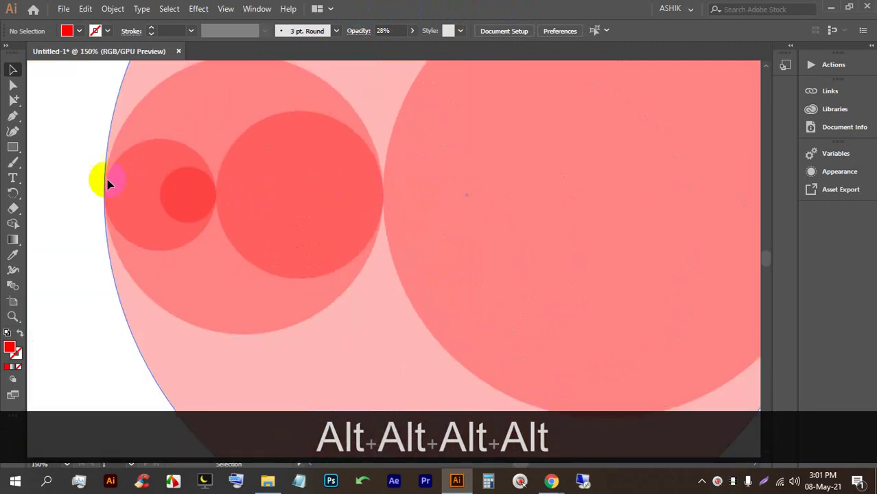
scroll(78, 183, up, 2)
scroll(102, 195, down, 2)
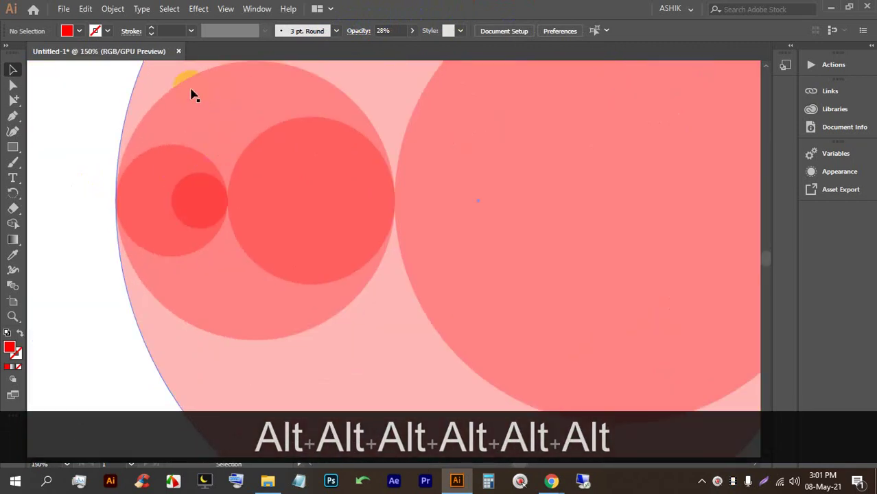
scroll(172, 175, down, 4)
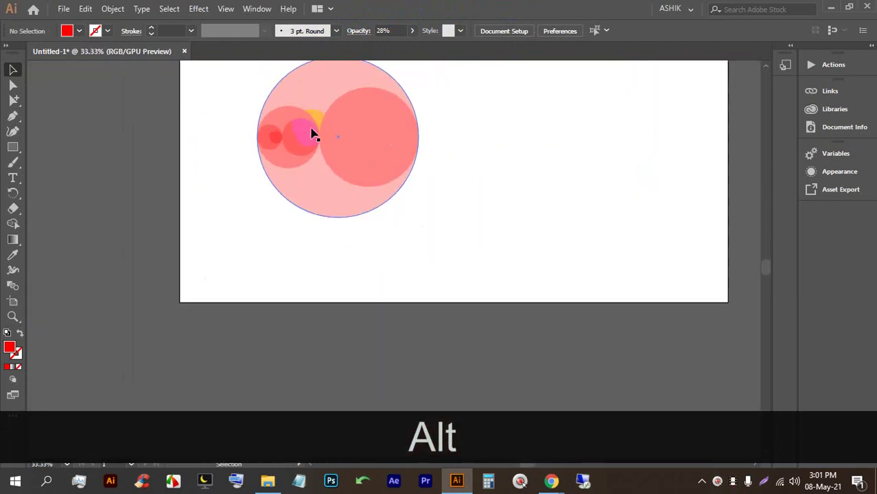
Remove the red fill from all six circles and give them a 1 pt black outline.
drag(313, 134, 382, 180)
drag(591, 213, 298, 113)
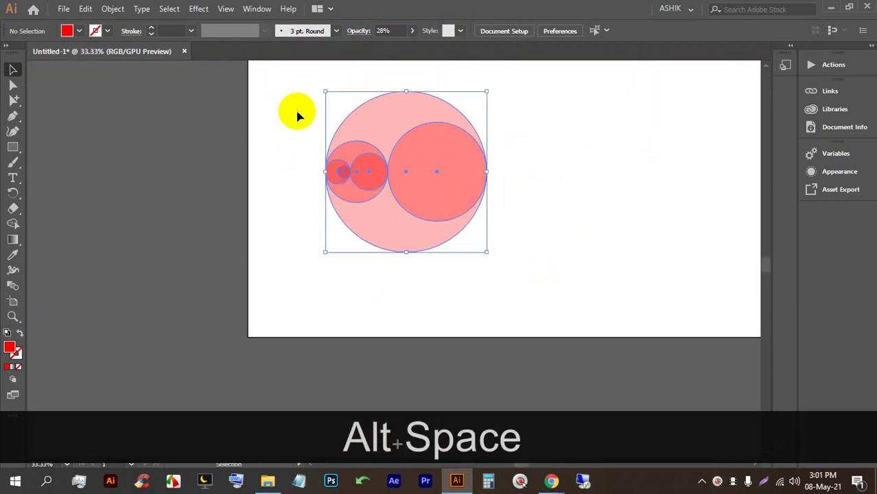
click(80, 30)
click(8, 53)
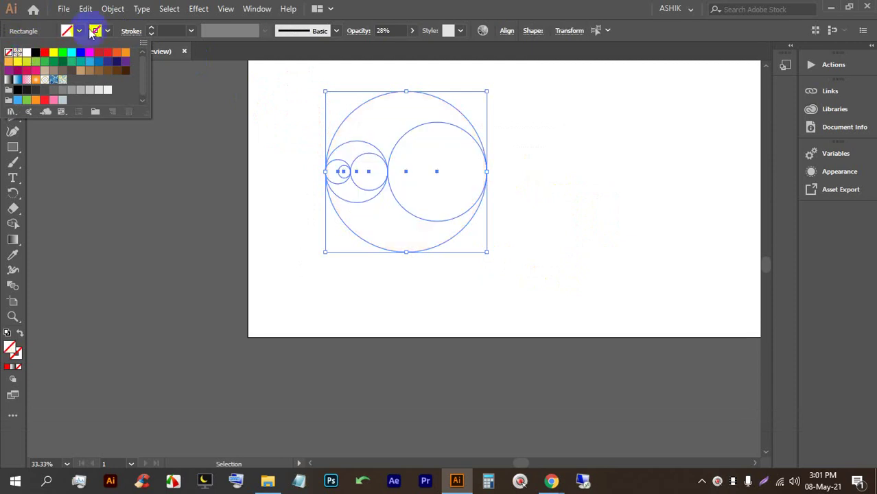
click(150, 31)
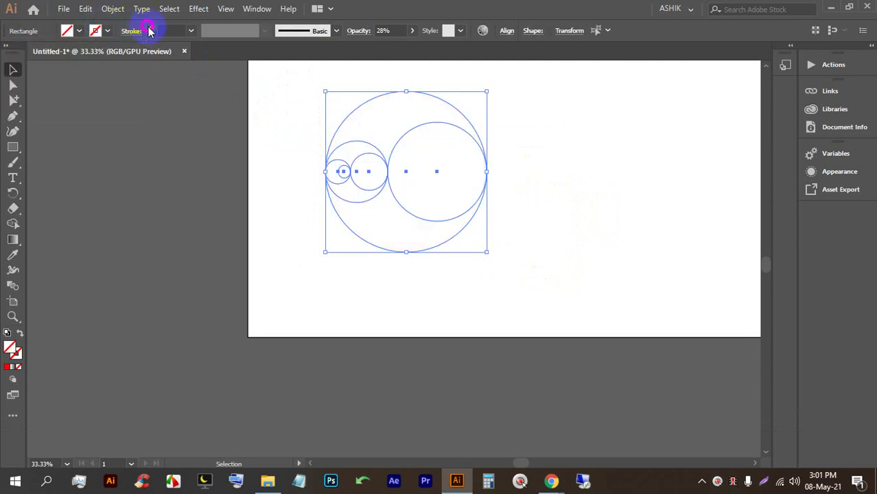
click(580, 194)
scroll(386, 156, up, 6)
scroll(447, 265, down, 4)
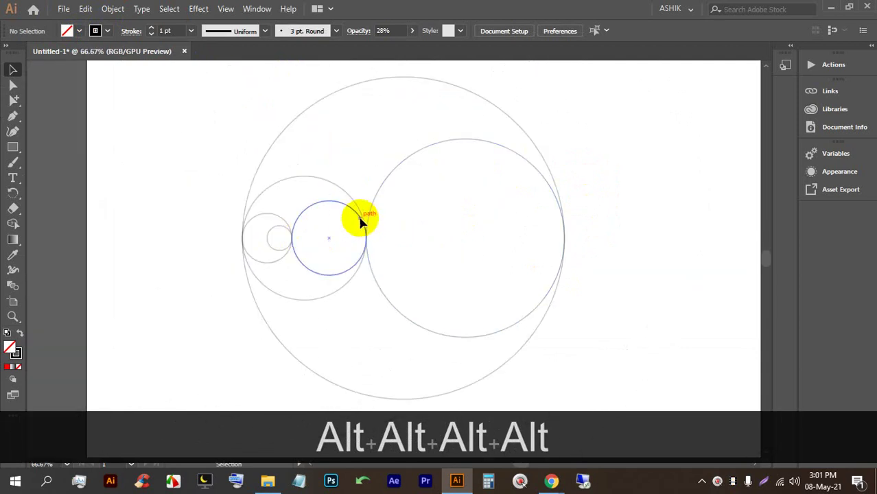
scroll(347, 223, down, 1)
Undo the outline styling of the six circles back to the semi-transparent red fill.
drag(558, 379, 254, 124)
key(ctrl+z)
key(ctrl+z)
key(ctrl+z)
key(ctrl+z)
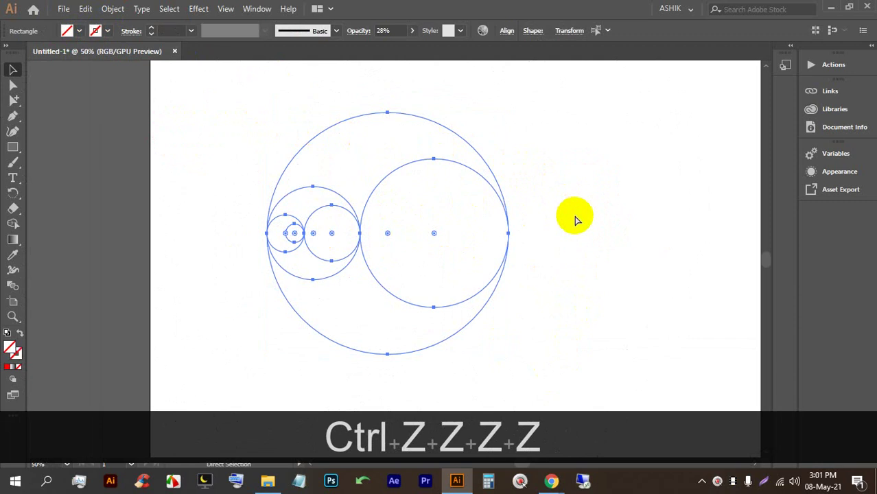
key(ctrl+z)
click(588, 293)
key(ctrl+z)
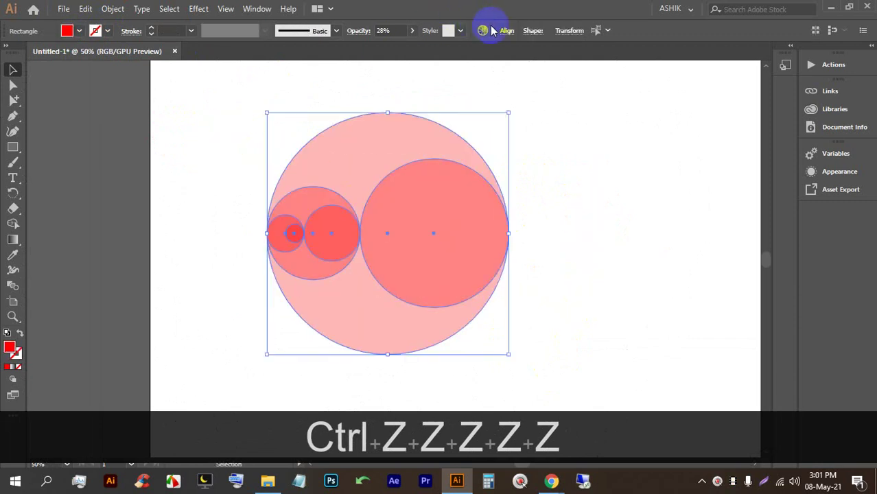
Align the horizontal centers of all six circles to make them concentric.
click(506, 31)
click(401, 67)
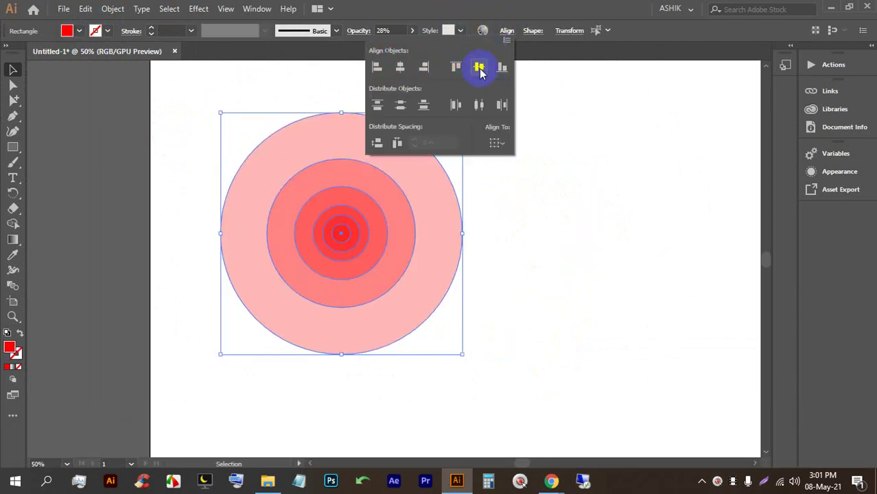
click(580, 245)
Copy the concentric circles from the artboard to the empty canvas just beyond its right edge.
scroll(564, 196, down, 2)
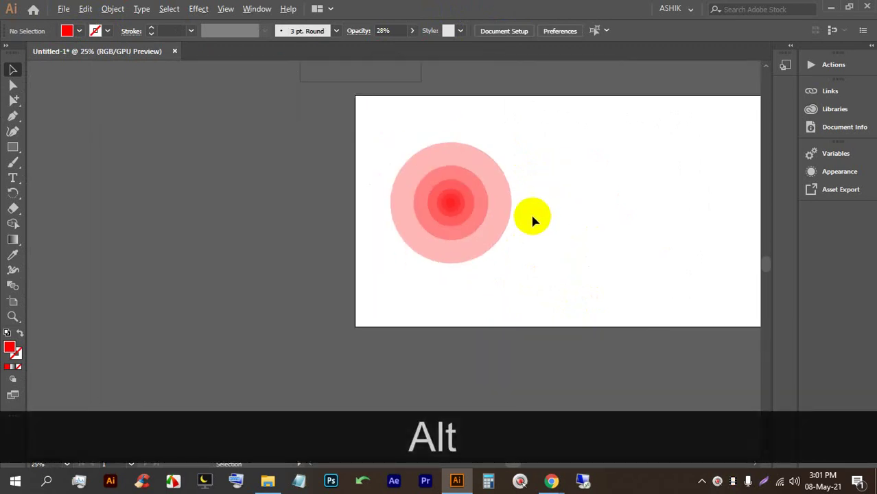
scroll(533, 220, up, 2)
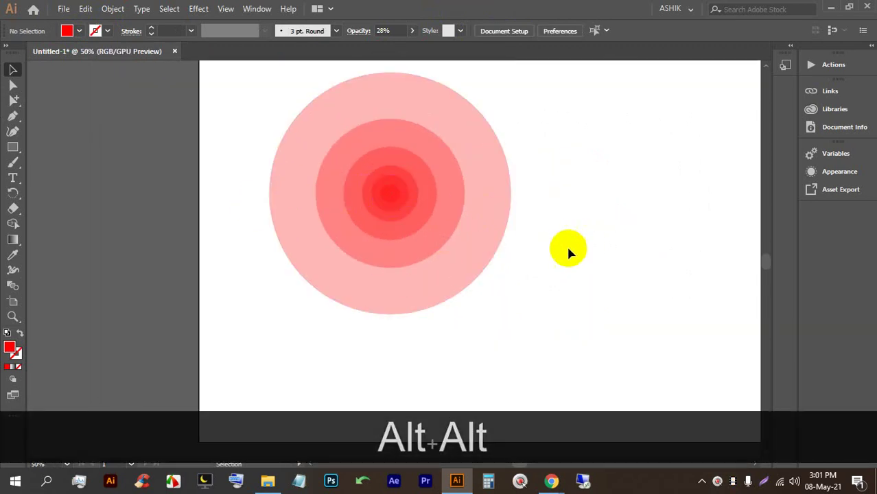
scroll(502, 254, down, 3)
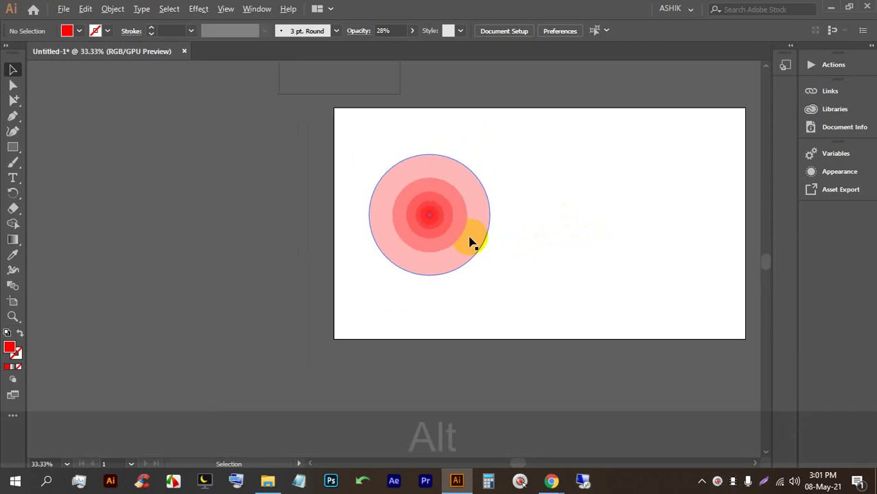
scroll(393, 246, up, 1)
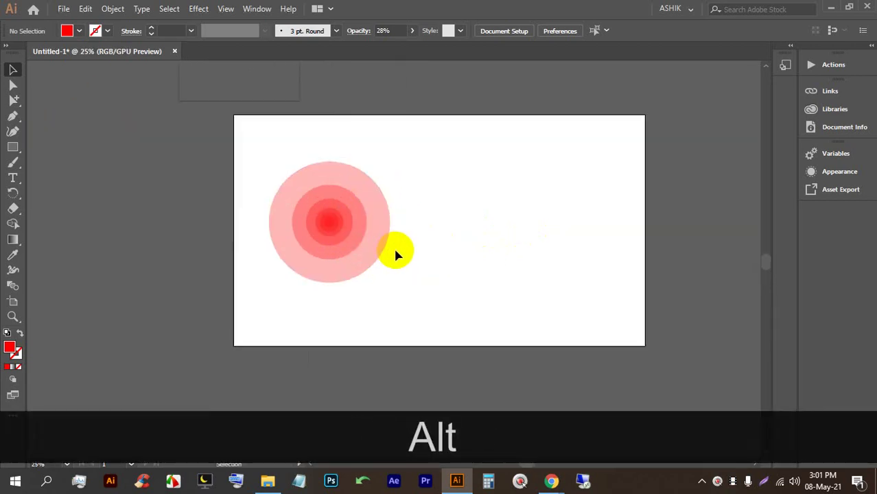
scroll(383, 234, right, 2)
click(172, 179)
drag(245, 220, 634, 170)
scroll(635, 170, right, 3)
scroll(618, 192, up, 1)
click(580, 284)
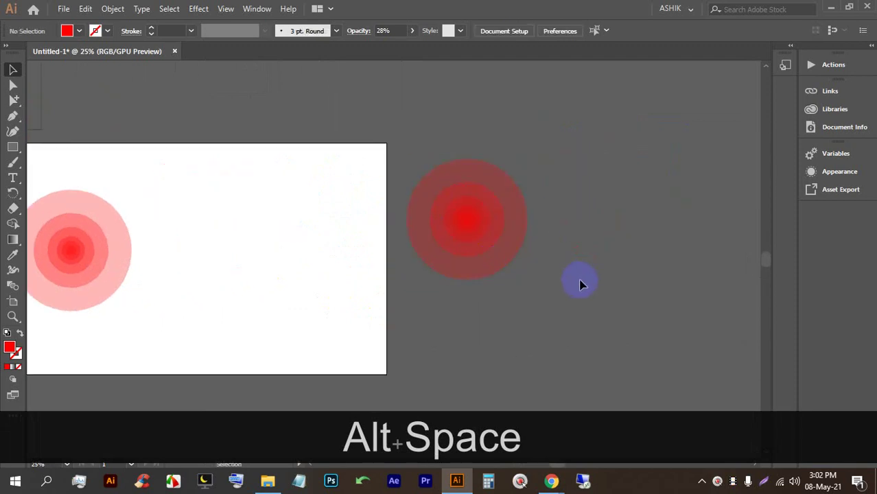
Check the participants in the Google Meet call again and go back to the Illustrator document.
click(567, 469)
click(508, 412)
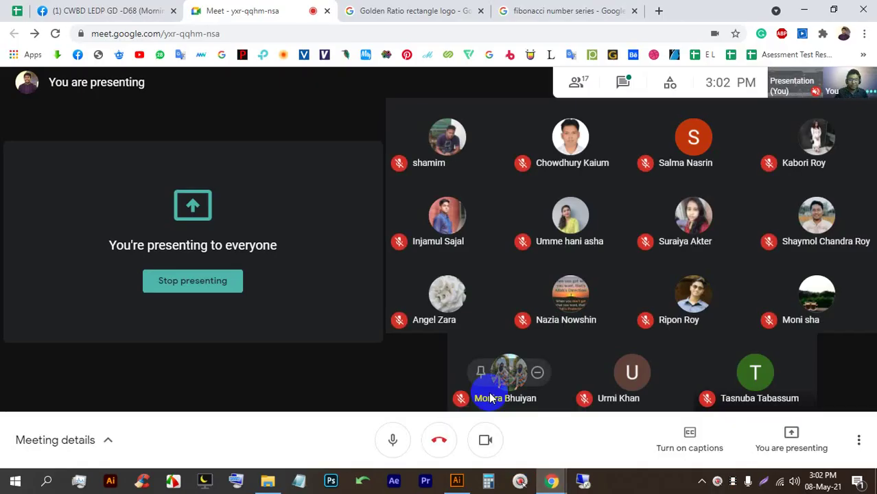
click(458, 481)
Remove the fill from the copied concentric circles beside the artboard.
key(alt)
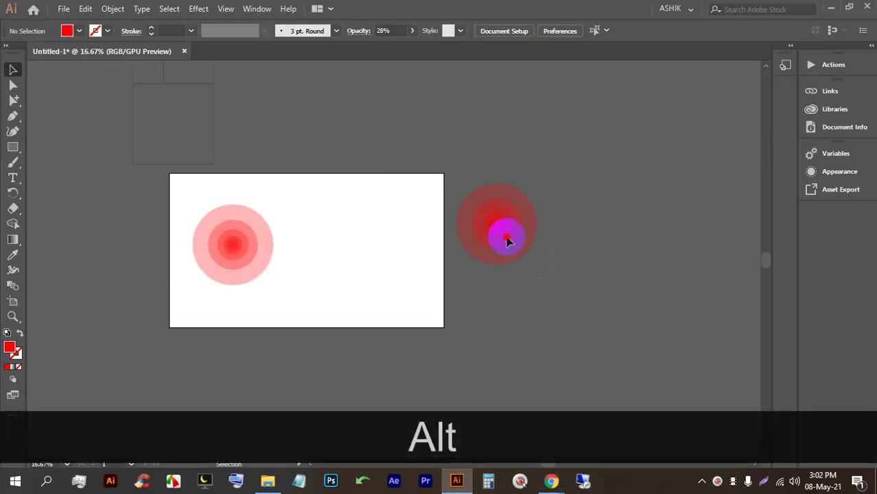
click(506, 240)
scroll(522, 220, up, 2)
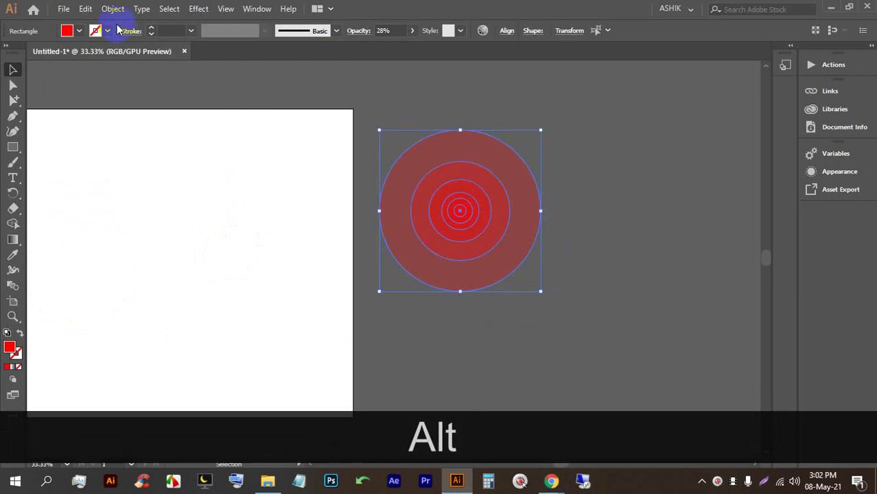
click(77, 31)
click(18, 50)
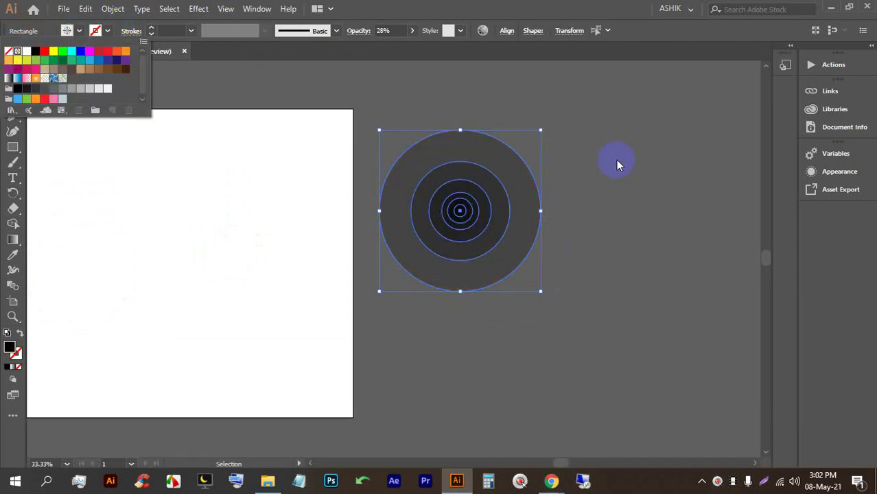
click(616, 160)
drag(617, 260, 387, 95)
click(79, 31)
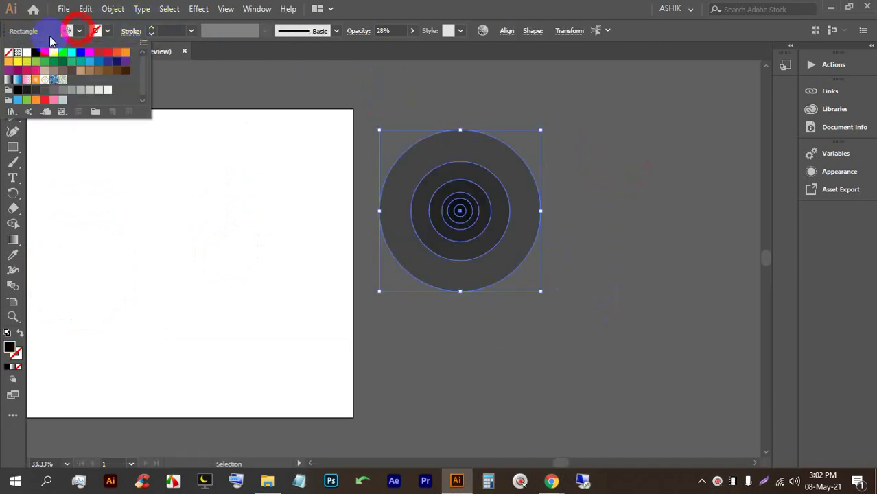
click(8, 53)
Give the copied concentric circles a black 1 pt outline.
click(559, 198)
click(606, 237)
key(ctrl+a)
click(153, 28)
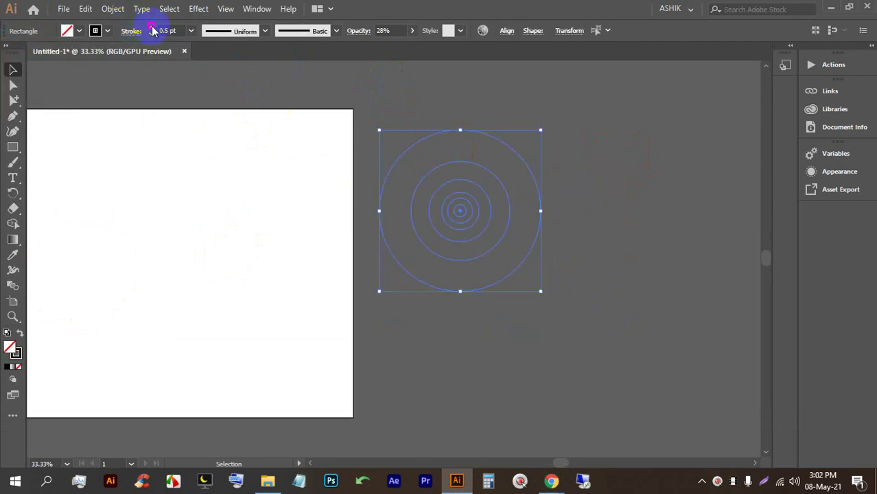
click(419, 152)
key(Return)
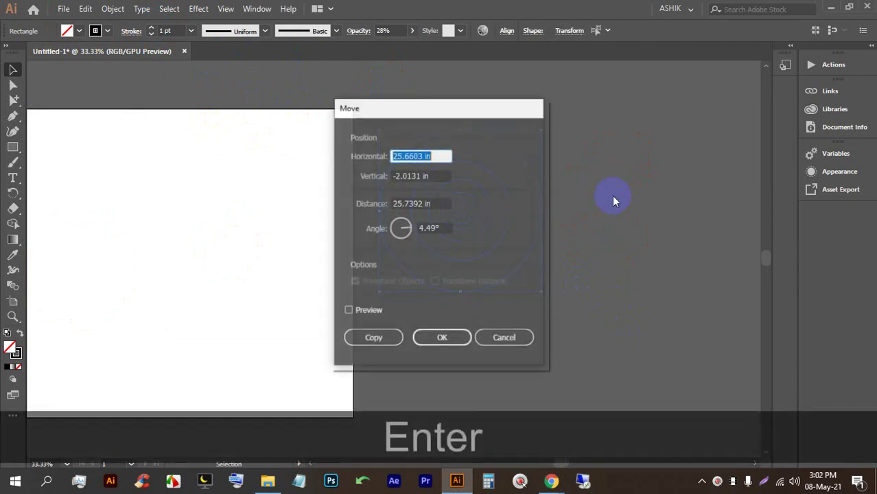
click(523, 331)
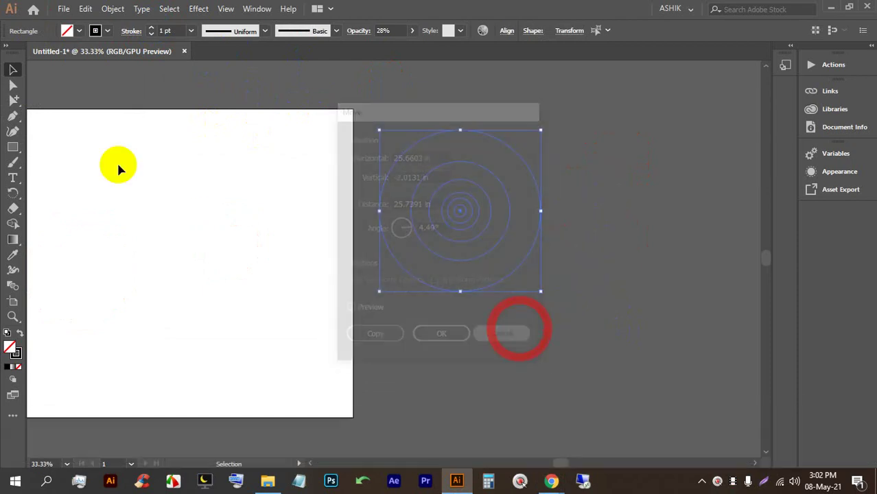
click(595, 169)
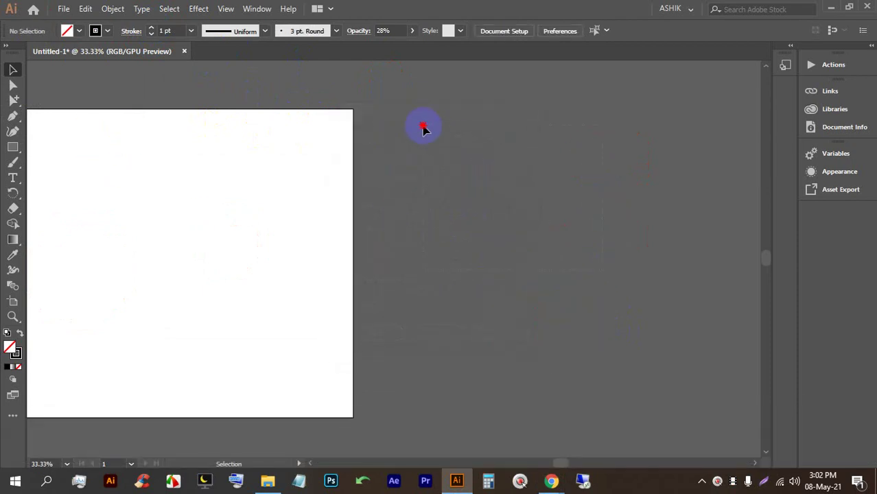
Align the outlined circles by their left edges so they all touch at one point.
click(422, 129)
alt+scroll(579, 186, up, 1)
click(620, 254)
click(308, 110)
click(506, 31)
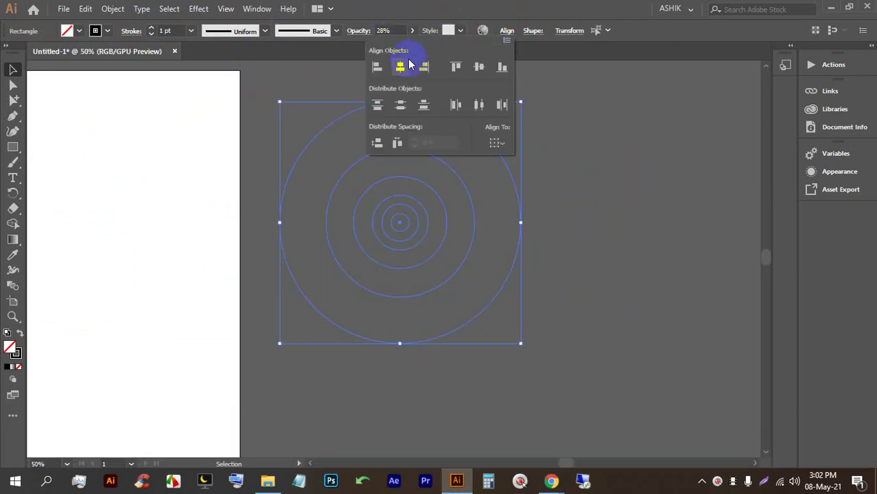
click(378, 68)
click(588, 238)
Try to duplicate the left-aligned circles alongside the original set, then undo the attempt.
alt+scroll(458, 247, down, 1)
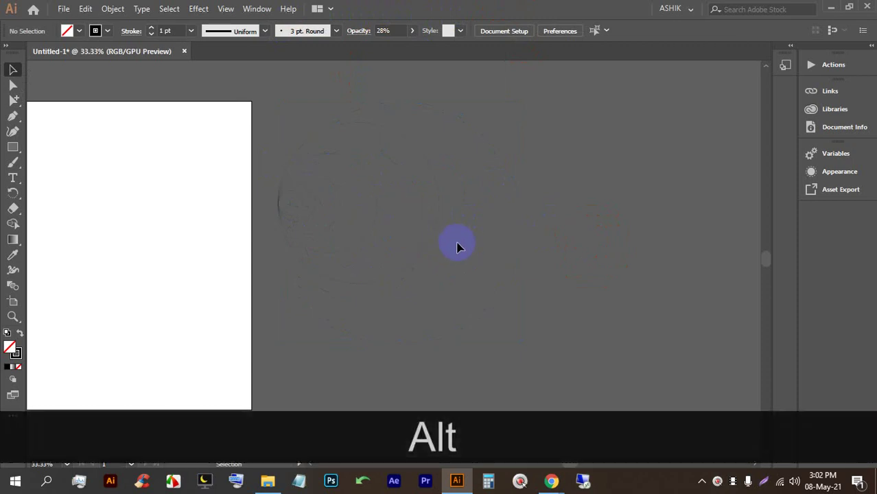
click(357, 192)
drag(371, 184, 535, 184)
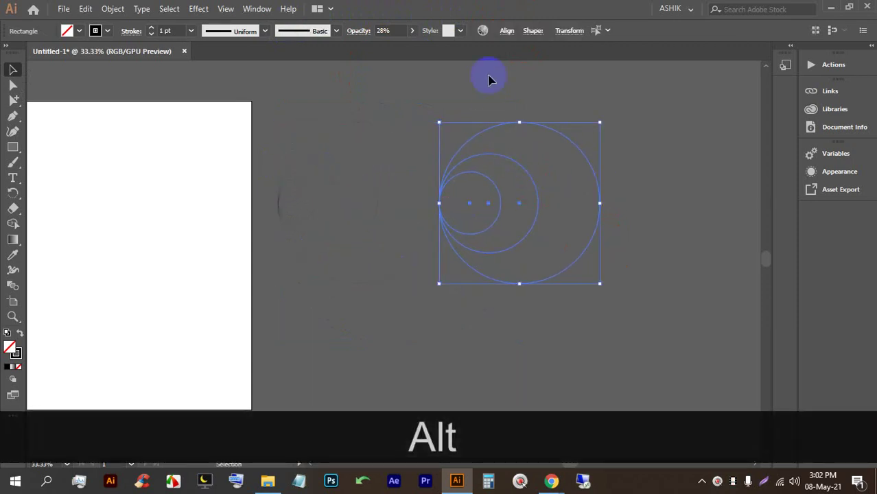
click(633, 175)
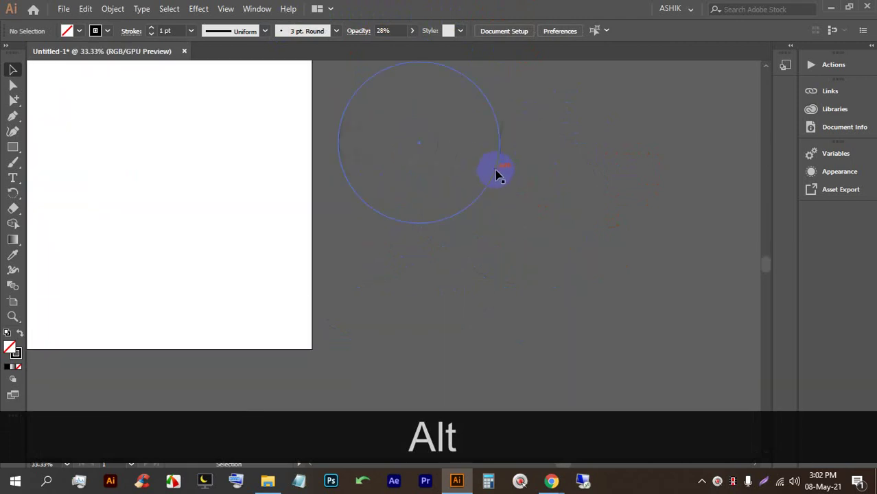
key(ctrl+alt+z)
key(ctrl+alt+z)
key(ctrl+alt+z)
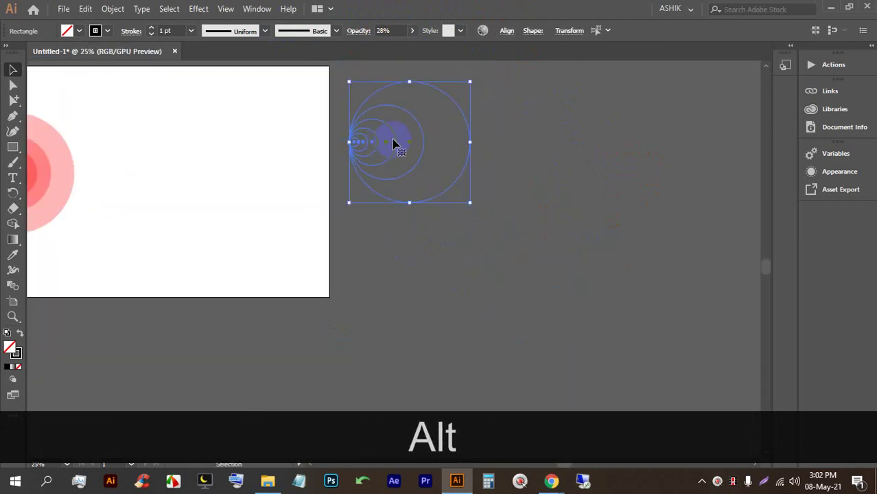
Duplicate the complete left-aligned circle set to the right so its outer circle touches the original's outer circle.
drag(395, 143, 534, 120)
key(alt)
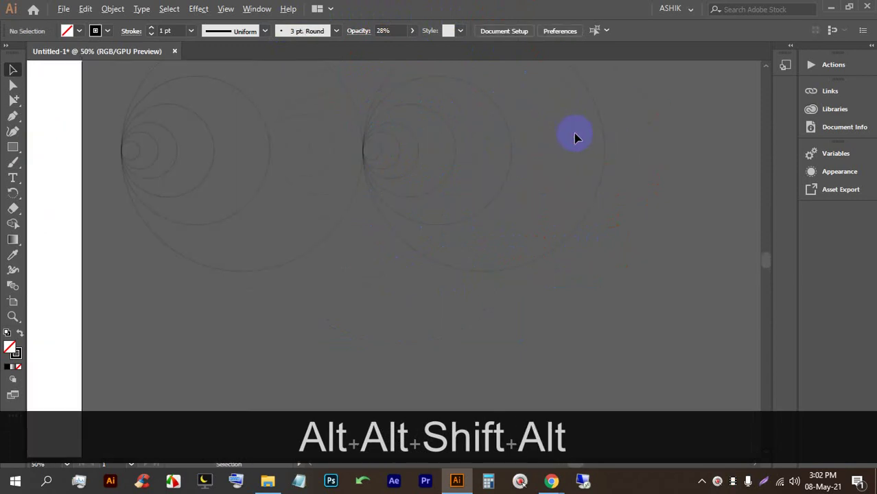
key(alt)
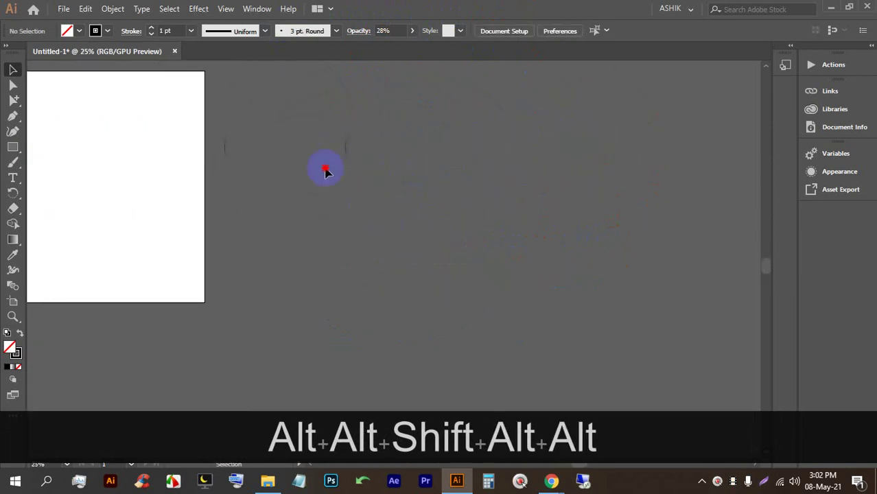
drag(325, 171, 278, 98)
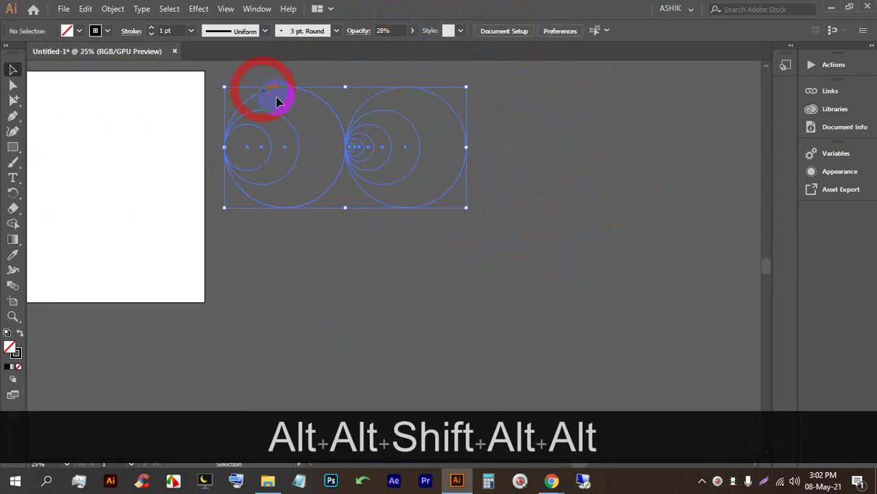
key(alt)
scroll(400, 147, down, 1)
click(502, 185)
click(382, 121)
click(483, 129)
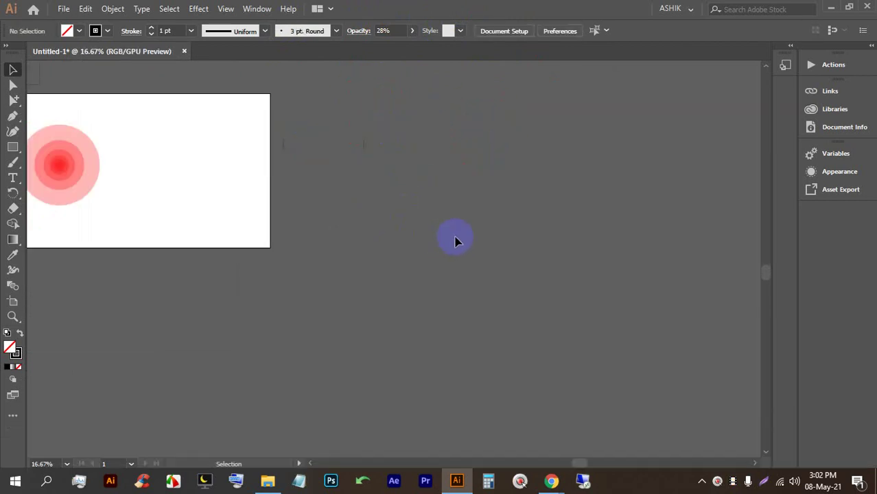
Thicken the outlines of both left-aligned circle sets to 6 pt.
click(290, 105)
scroll(302, 103, up, 1)
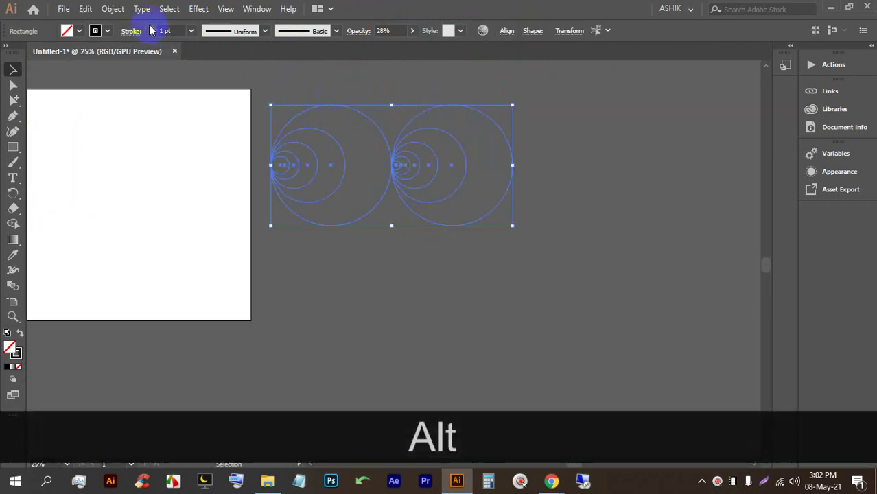
key(Return)
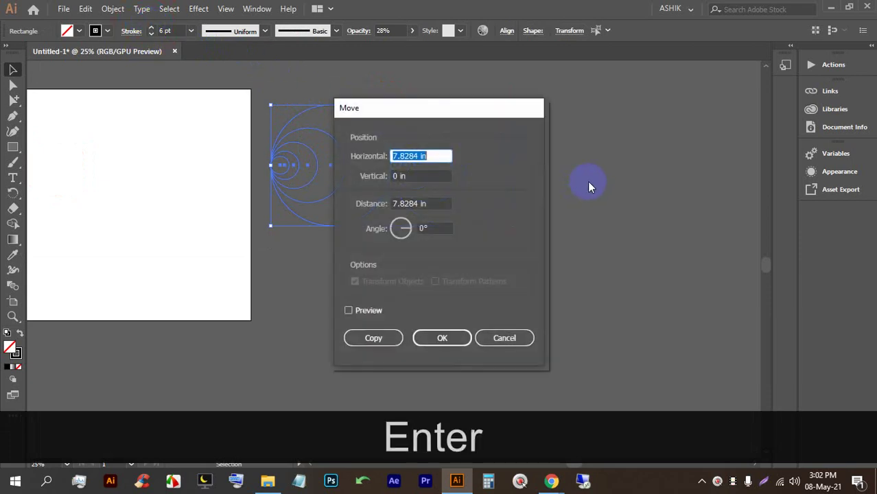
click(502, 338)
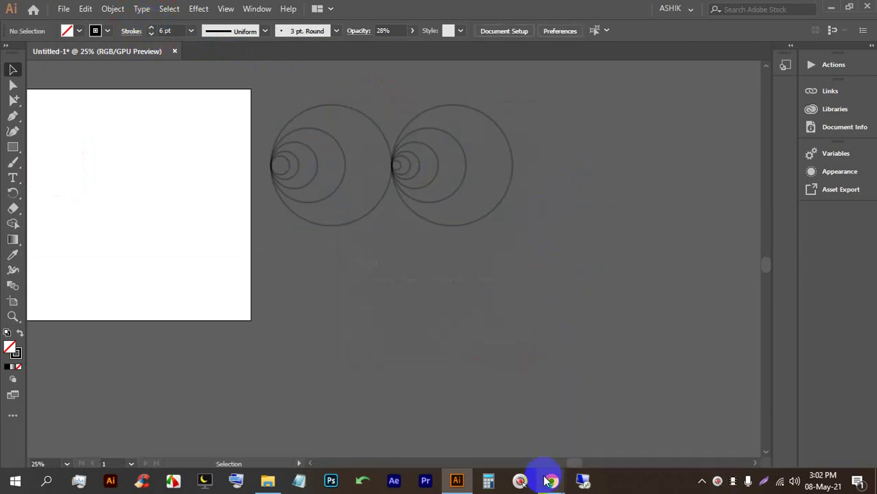
Switch to the Google Meet call, admit the waiting participant and return to the Illustrator document.
mouse_move(552, 477)
click(445, 411)
click(572, 152)
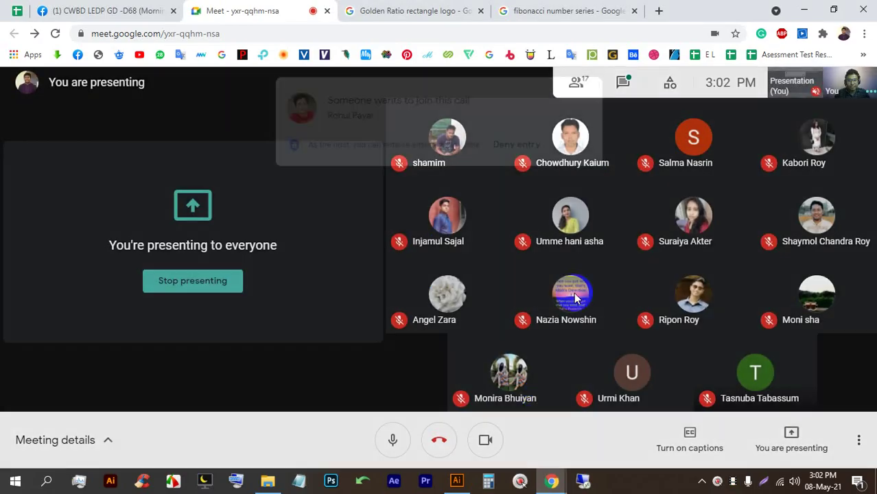
click(456, 482)
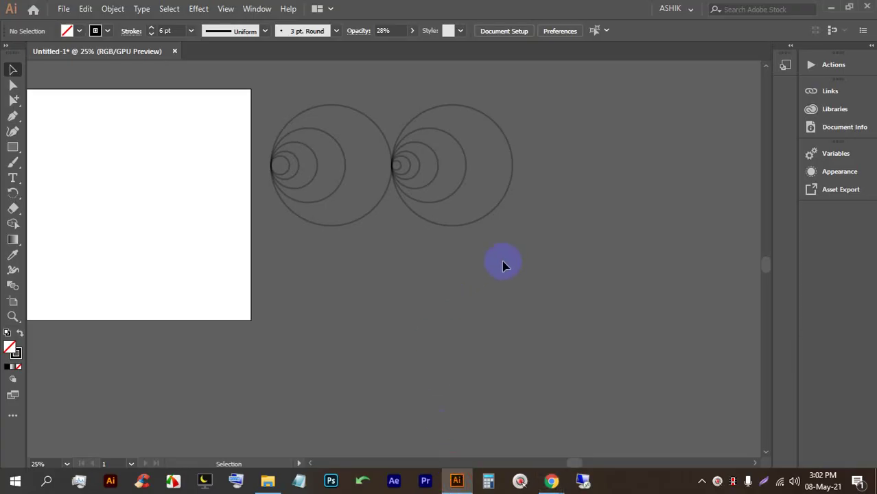
Raise the opacity of both left-aligned circle sets to 100%.
click(285, 106)
click(411, 31)
drag(396, 49, 429, 43)
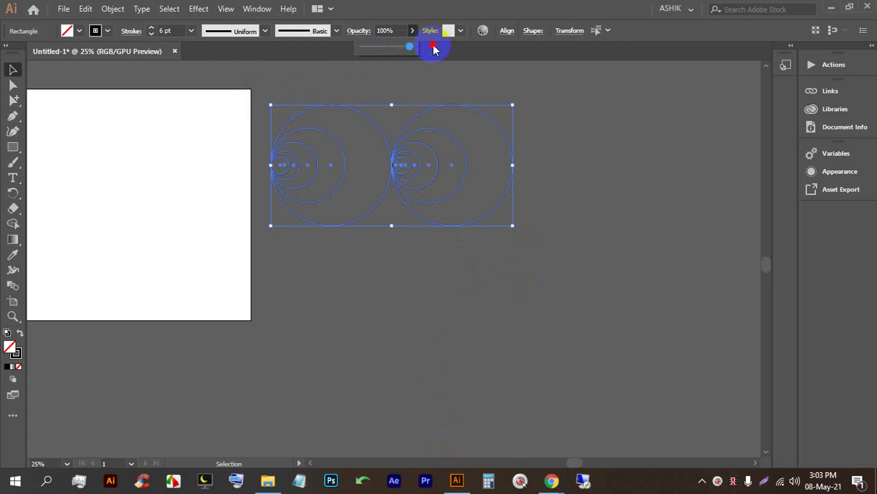
Set the stroke weight of both left-aligned circle sets to 1 pt.
click(165, 31)
key(Down)
key(Down)
key(Down)
key(Down)
key(Down)
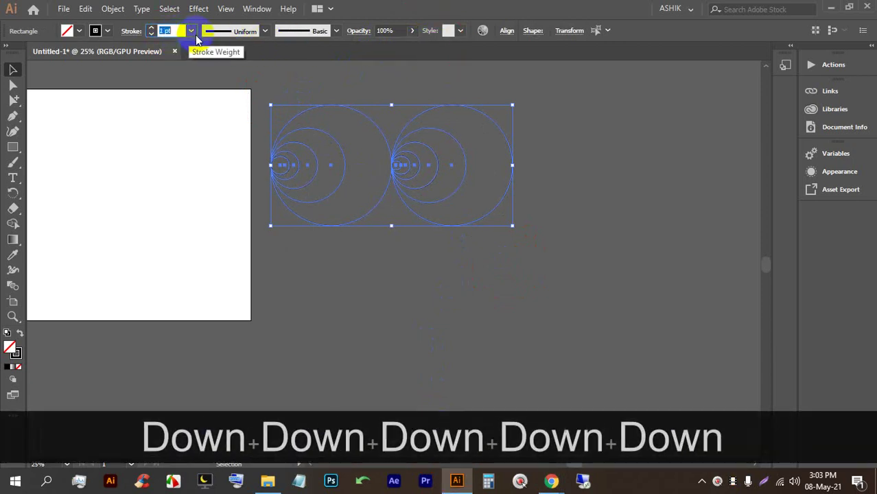
key(Return)
click(530, 292)
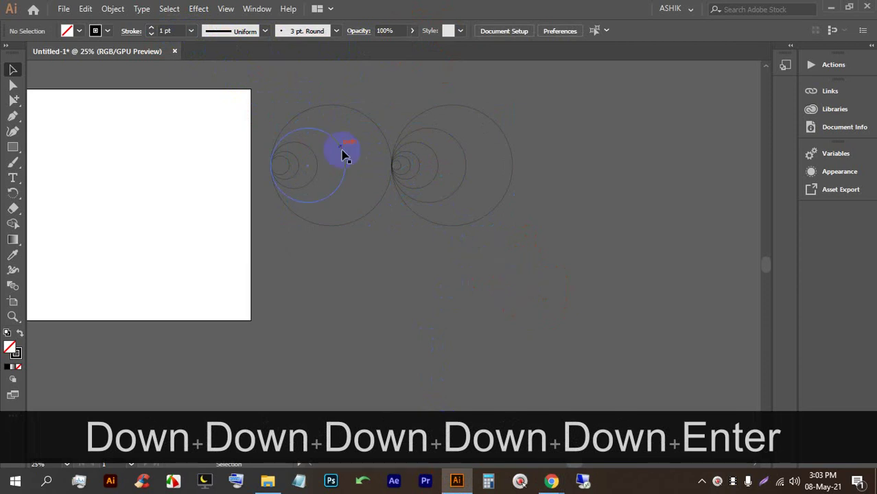
Set the opacity of the smallest circle in the set nearest the artboard to 100%.
alt+scroll(340, 148, up, 2)
alt+scroll(372, 163, up, 1)
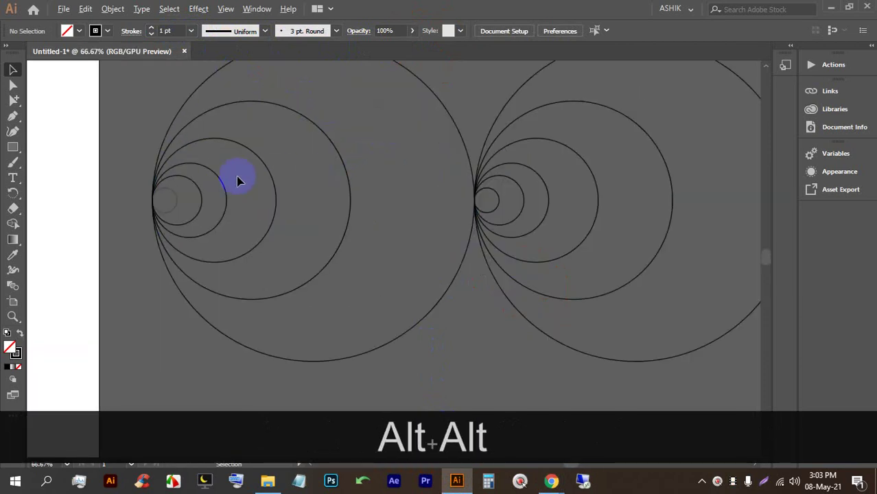
click(173, 197)
click(412, 31)
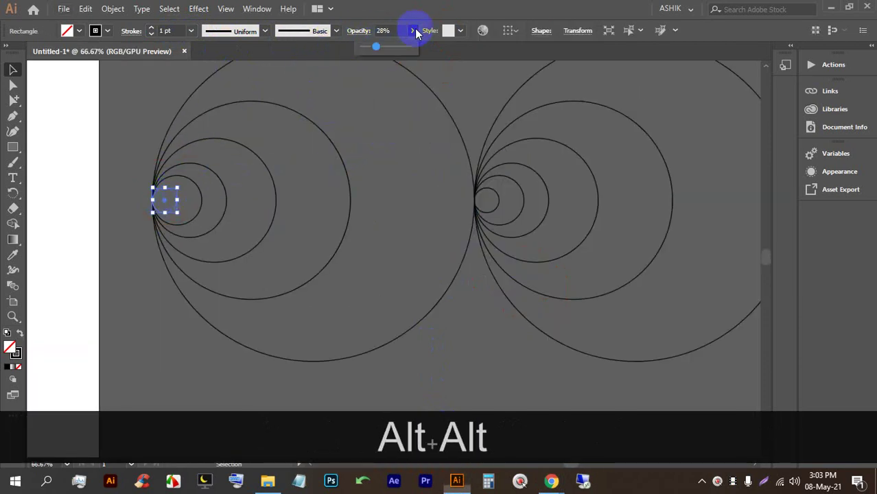
click(479, 328)
alt+scroll(392, 231, down, 2)
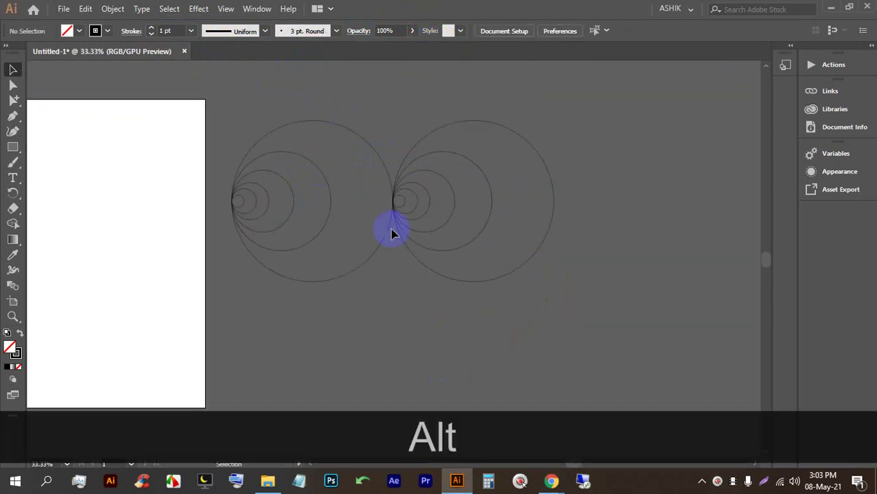
Copy one left-aligned circle set to the empty canvas to the right of the touching pair, leaving a gap.
key(alt+space)
drag(571, 266, 493, 232)
click(276, 122)
scroll(287, 127, down, 2)
drag(288, 127, 422, 113)
alt+scroll(473, 94, up, 2)
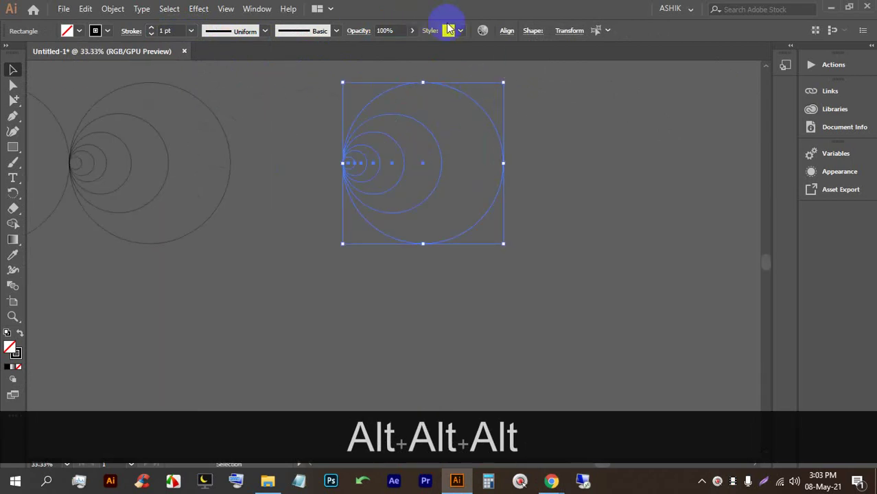
Align the circles of the new separate set by their right edges.
click(506, 31)
click(424, 66)
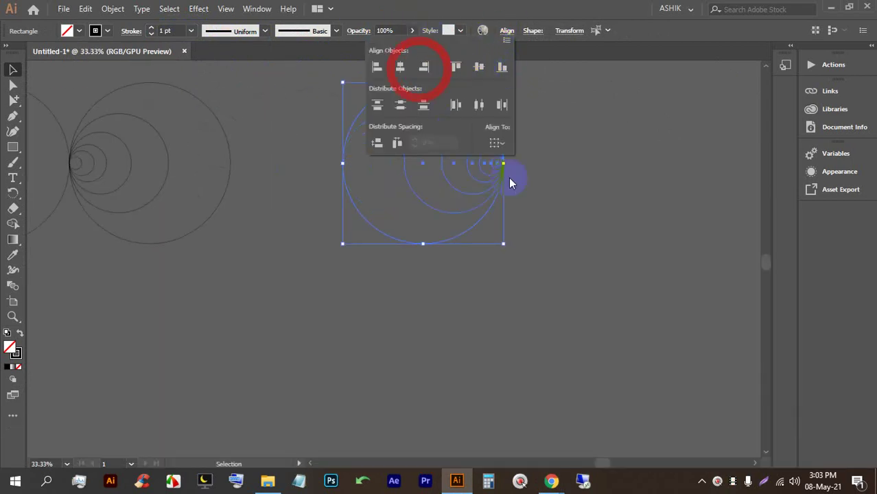
click(587, 235)
key(space)
drag(587, 235, 519, 251)
Duplicate the right-aligned circle set against its right side and align the duplicate's circles by their left edges.
click(363, 166)
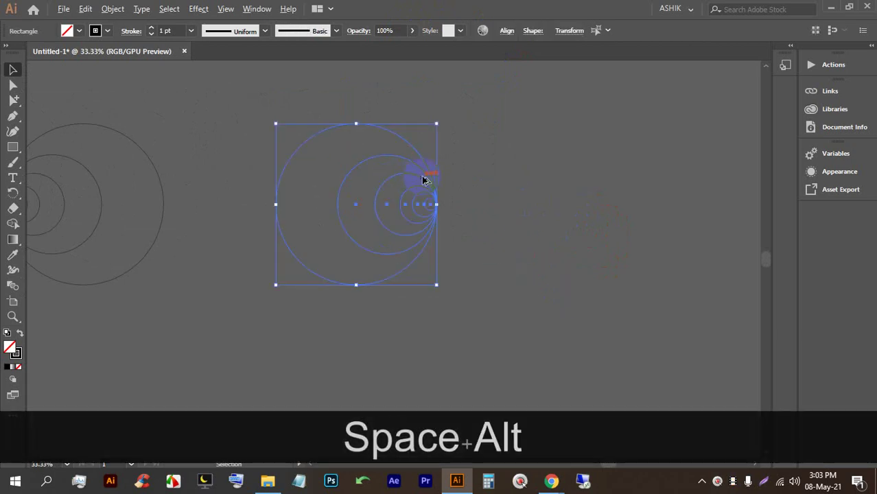
drag(413, 180, 576, 180)
click(505, 30)
click(376, 68)
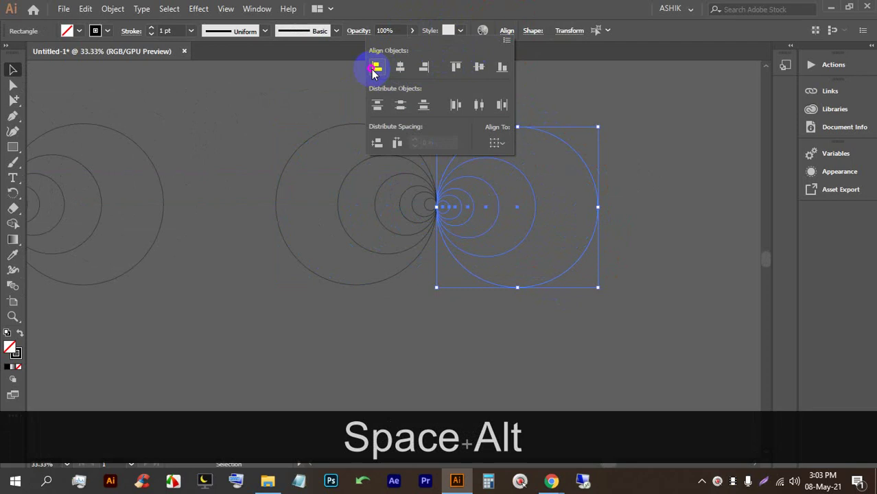
click(615, 153)
Copy the mirrored pair of circle sets below the original and align all circles in the copy by their top edges.
scroll(621, 145, down, 2)
drag(439, 117, 529, 273)
click(507, 32)
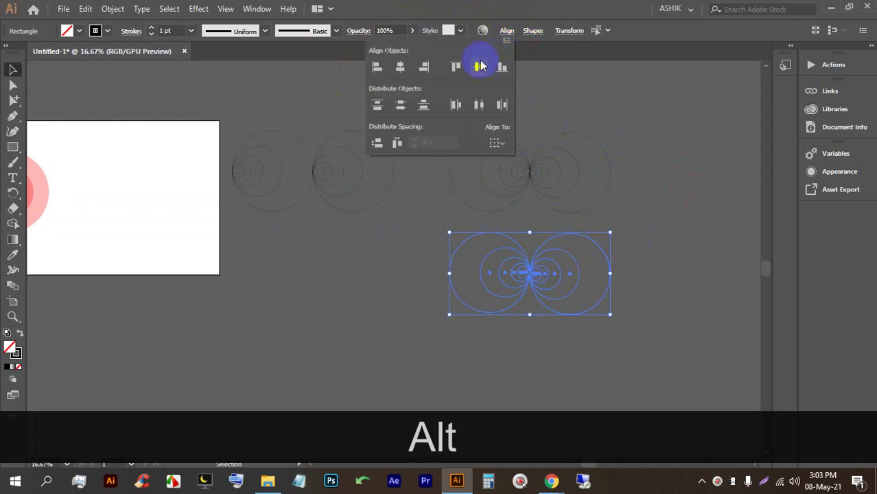
click(458, 66)
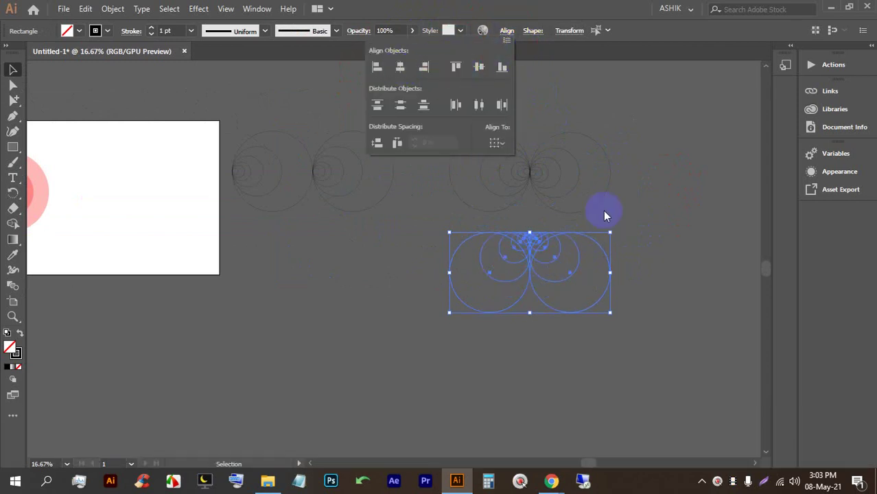
click(664, 288)
click(657, 288)
scroll(609, 258, up, 3)
scroll(568, 169, down, 2)
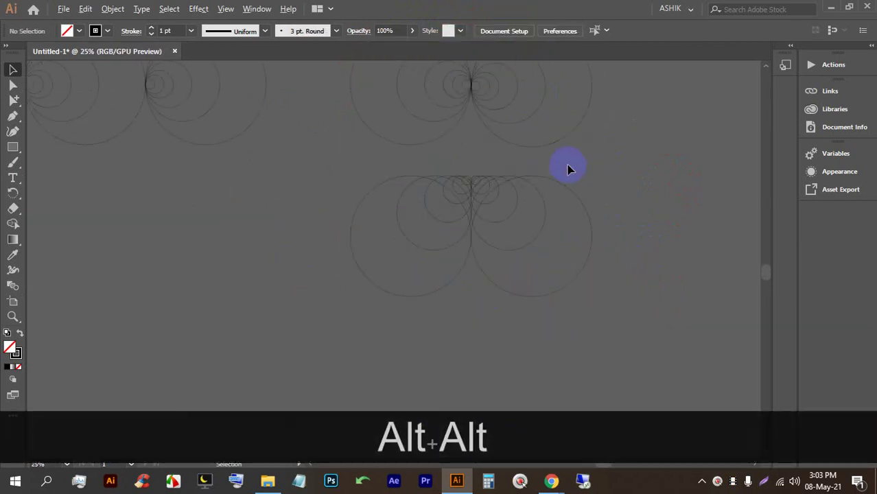
Copy the top-aligned pair of circle sets directly below itself and align all circles in the copy by their bottom edges.
scroll(604, 297, down, 1)
click(367, 177)
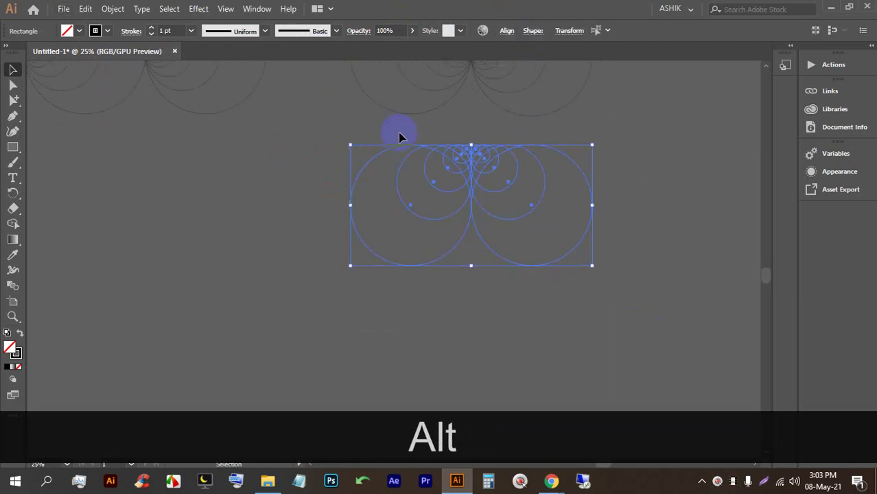
drag(488, 153, 485, 300)
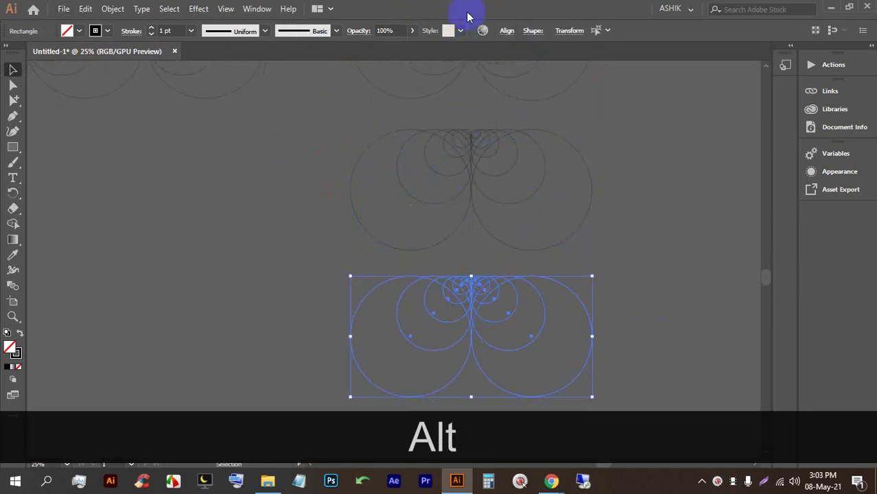
click(504, 32)
click(479, 67)
click(501, 67)
click(653, 301)
Copy a single left-aligned circle set onto the artboard, to the right of the red concentric circles.
scroll(567, 198, down, 1)
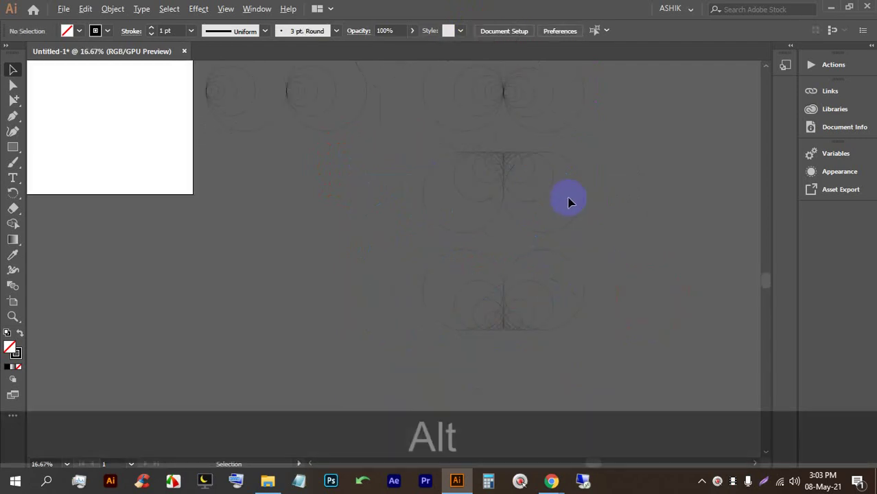
scroll(620, 287, up, 1)
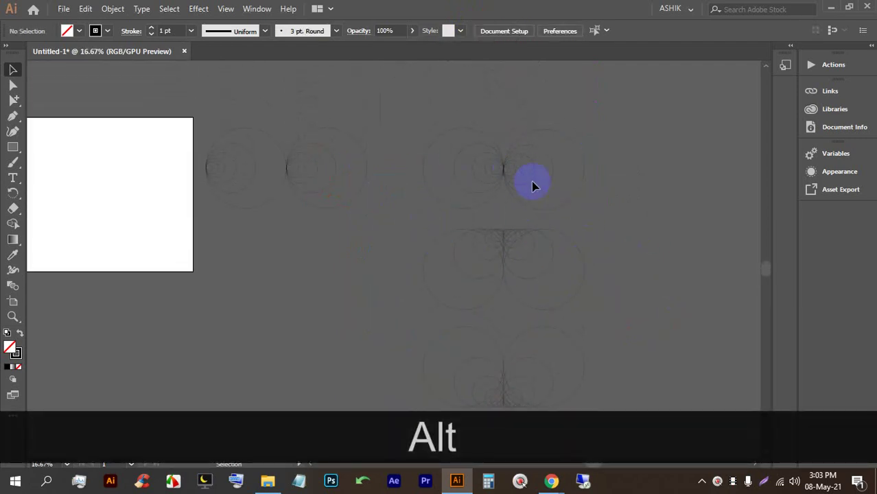
scroll(494, 183, down, 1)
scroll(509, 156, down, 1)
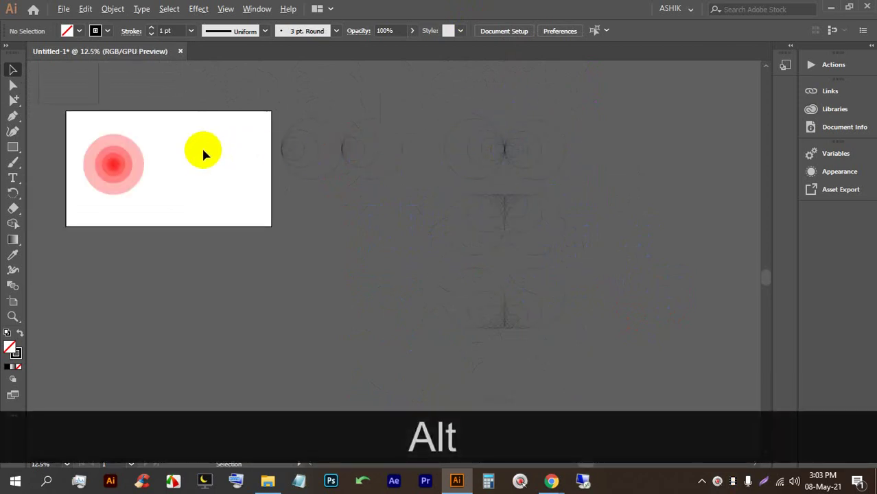
drag(254, 164, 441, 181)
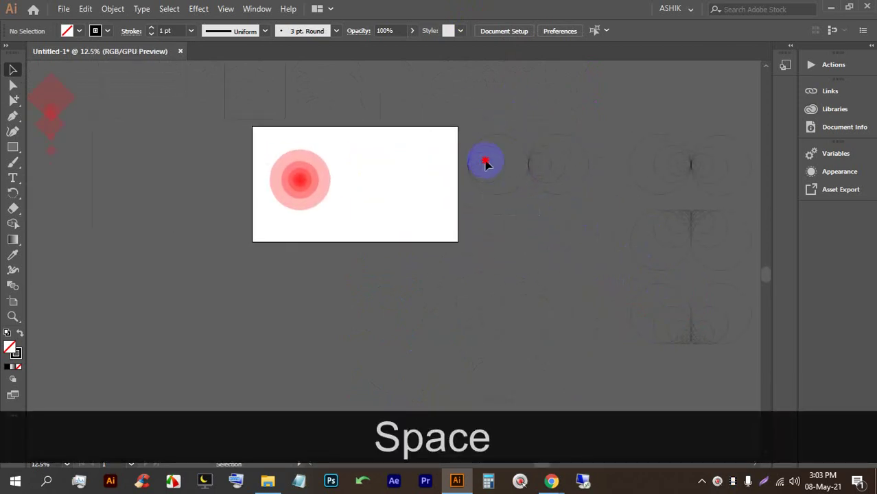
drag(492, 225, 456, 139)
drag(485, 165, 384, 178)
scroll(398, 165, up, 3)
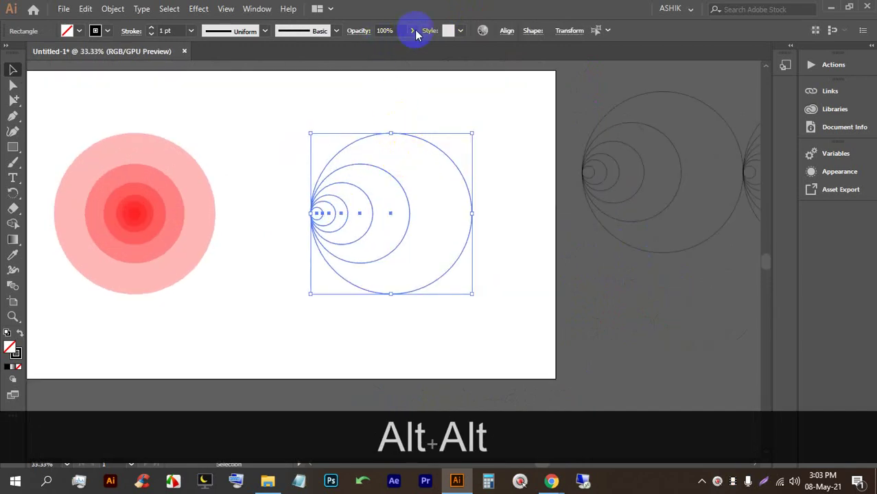
Align the copied circles on the artboard to a common centre.
click(506, 32)
click(479, 67)
click(400, 69)
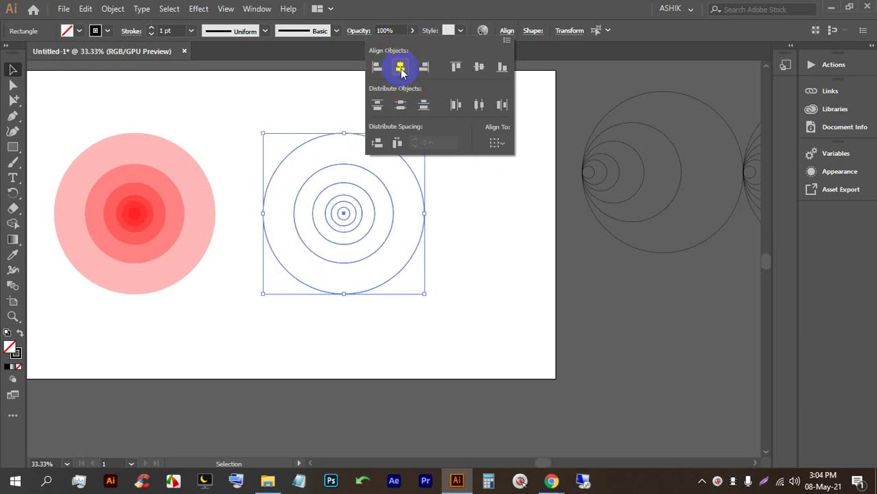
click(484, 241)
Align the outlined circles on the artboard by both their left and top edges.
drag(456, 272, 307, 148)
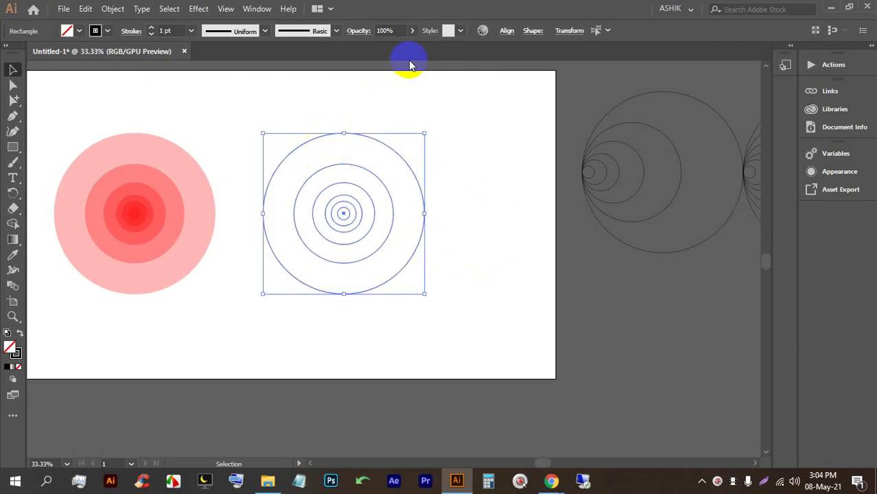
click(507, 30)
click(377, 67)
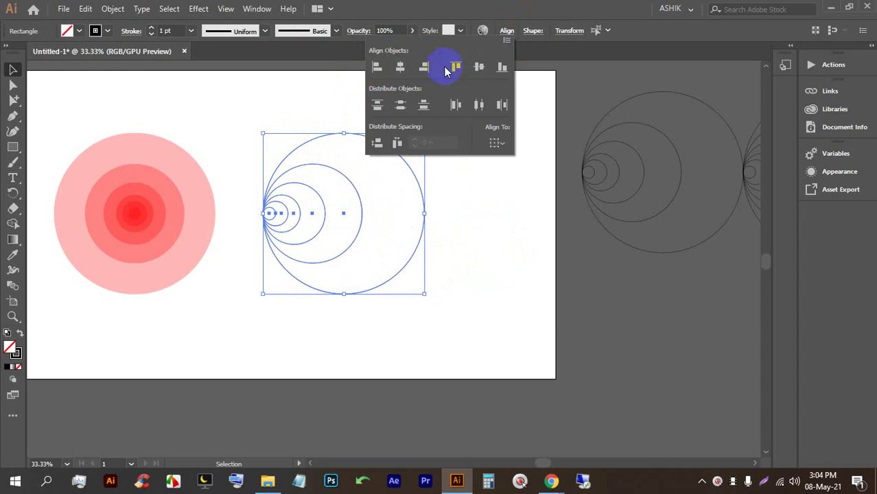
click(458, 66)
click(485, 261)
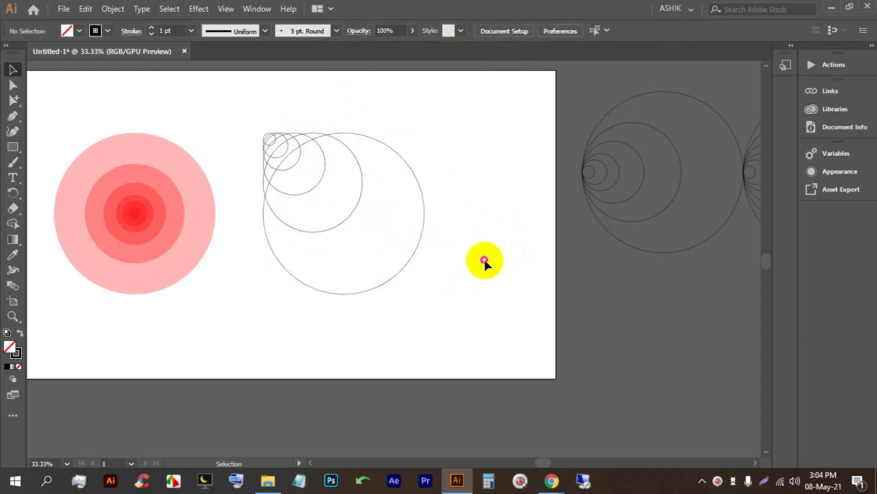
Select the corner-aligned circles except the smallest and remove the largest circle's outer crescent region with Shape Builder.
key(alt)
drag(528, 300, 284, 146)
scroll(285, 146, up, 1)
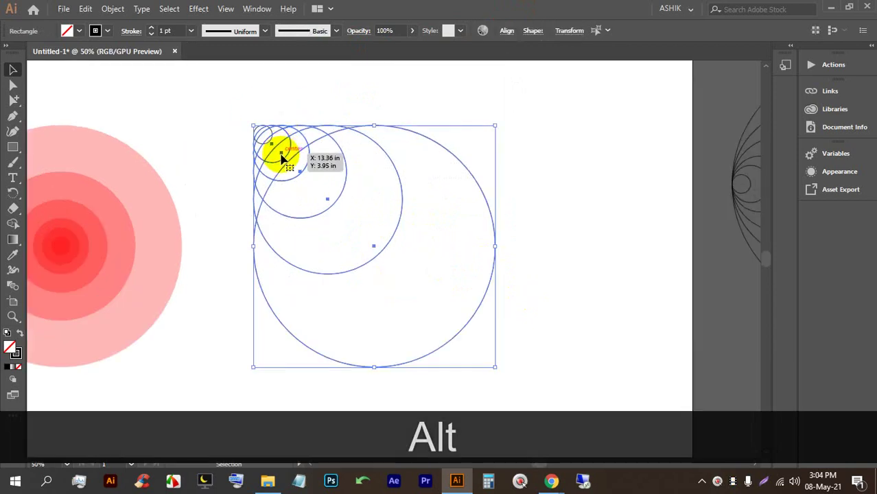
click(13, 223)
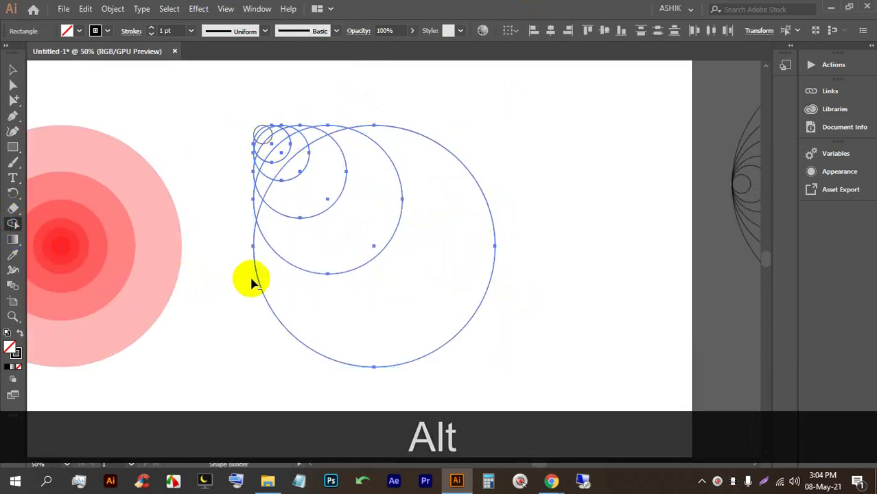
alt+click(438, 304)
Remove the inner circle regions with Shape Builder and delete the smallest circle, keeping only the second-largest circle's crescent.
mouse_move(322, 173)
mouse_down()
mouse_move(293, 182)
mouse_move(266, 175)
mouse_move(256, 129)
mouse_move(286, 157)
mouse_move(312, 146)
mouse_move(265, 159)
mouse_move(260, 118)
mouse_move(274, 141)
mouse_up()
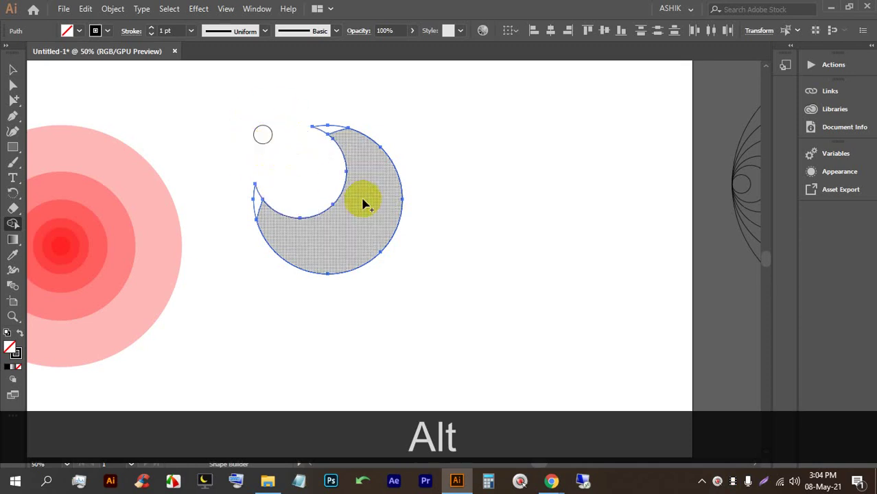
click(261, 148)
click(13, 69)
drag(232, 109, 269, 140)
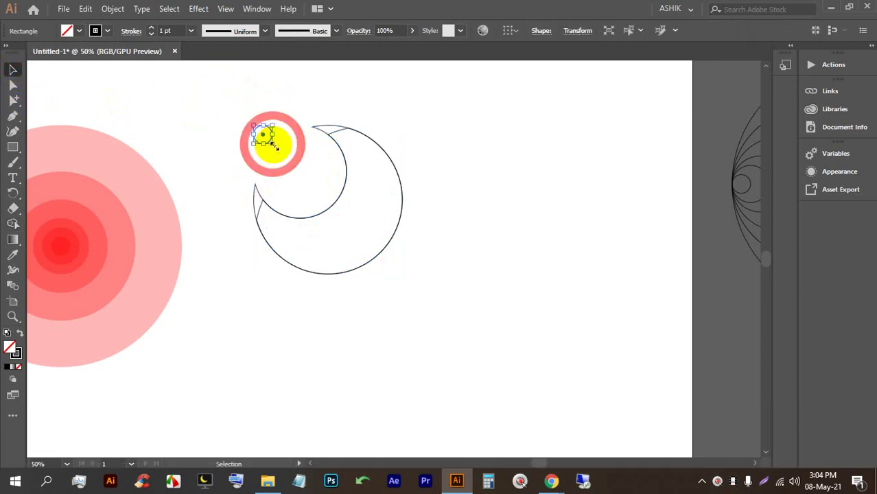
key(BackSpace)
Merge the small pieces at both crescent tips into the main crescent with Shape Builder and deselect the shape.
drag(453, 238, 246, 92)
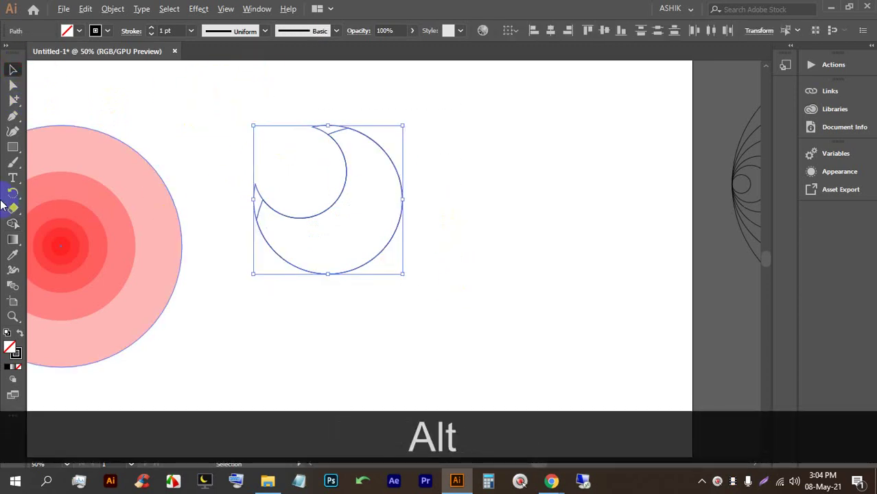
click(13, 223)
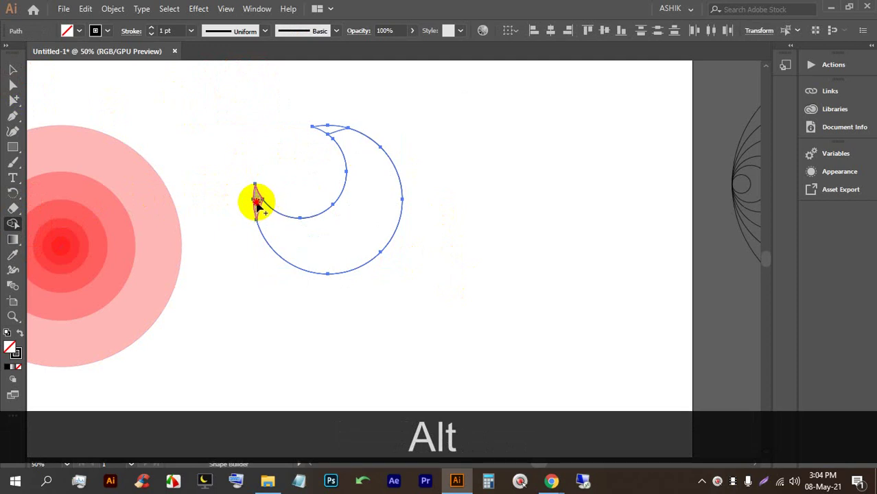
mouse_move(256, 201)
mouse_down()
mouse_move(306, 227)
mouse_move(365, 221)
mouse_up()
click(330, 132)
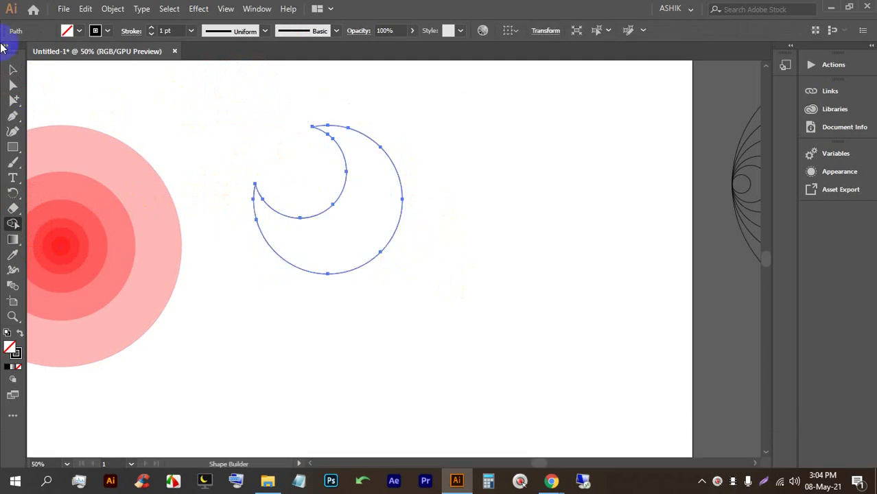
click(13, 70)
click(180, 81)
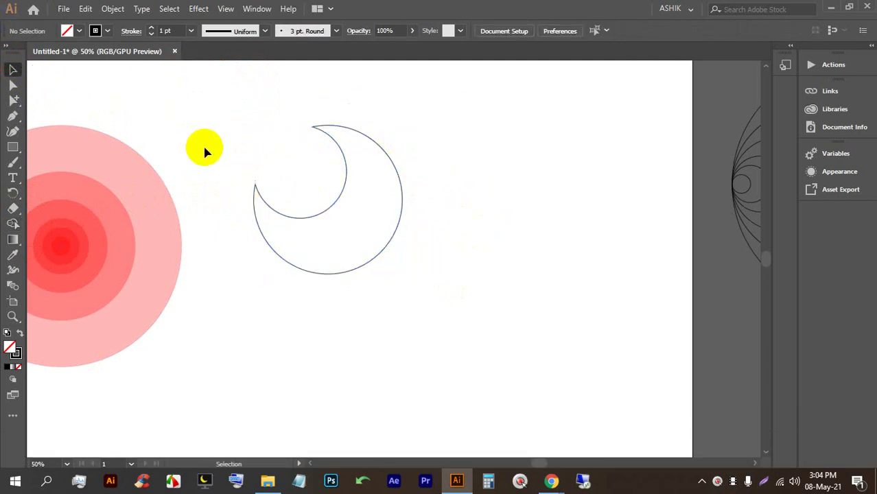
Undo the crescent merging, the smallest circle's deletion and the removal of the inner circle regions.
alt+scroll(421, 177, up, 4)
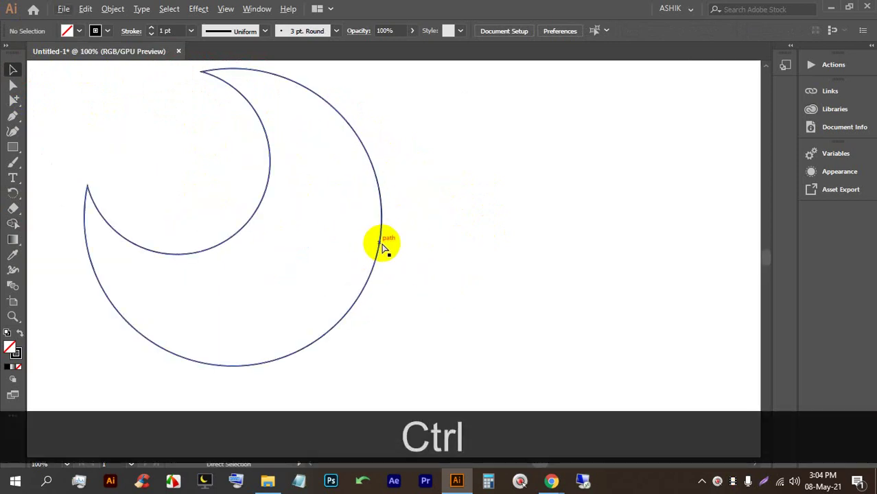
key(ctrl+z)
key(ctrl+z)
key(ctrl+z)
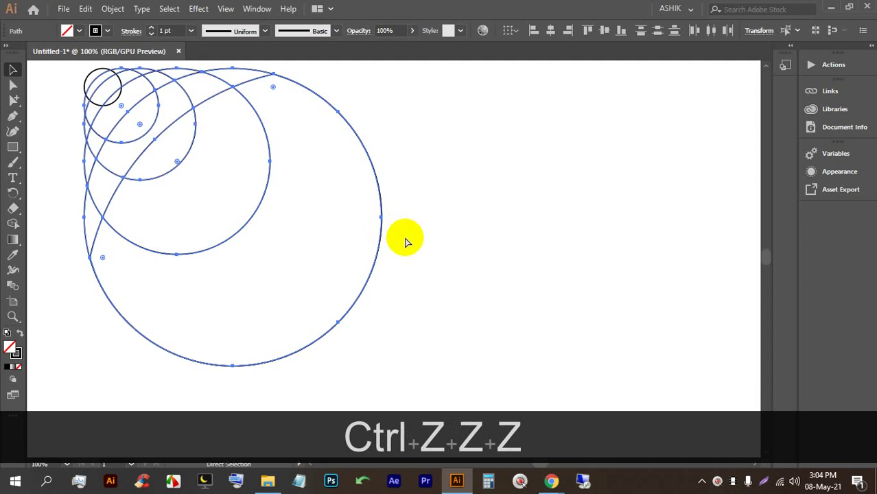
alt+scroll(329, 238, down, 1)
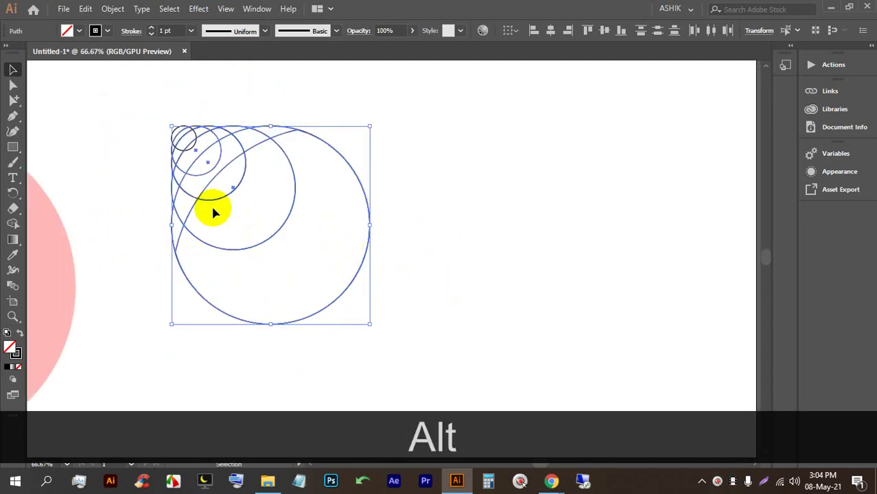
alt+scroll(412, 221, down, 1)
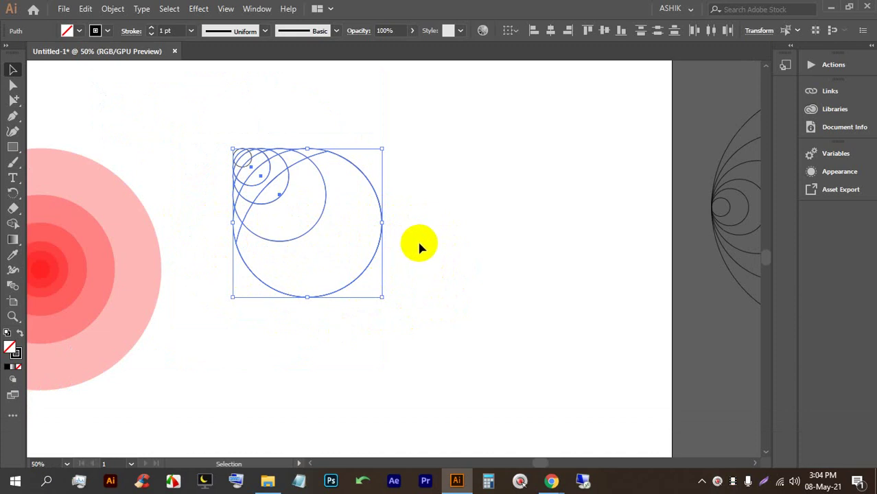
Switch to Chrome and start a voice search for a logo in a new tab.
mouse_move(551, 481)
click(509, 431)
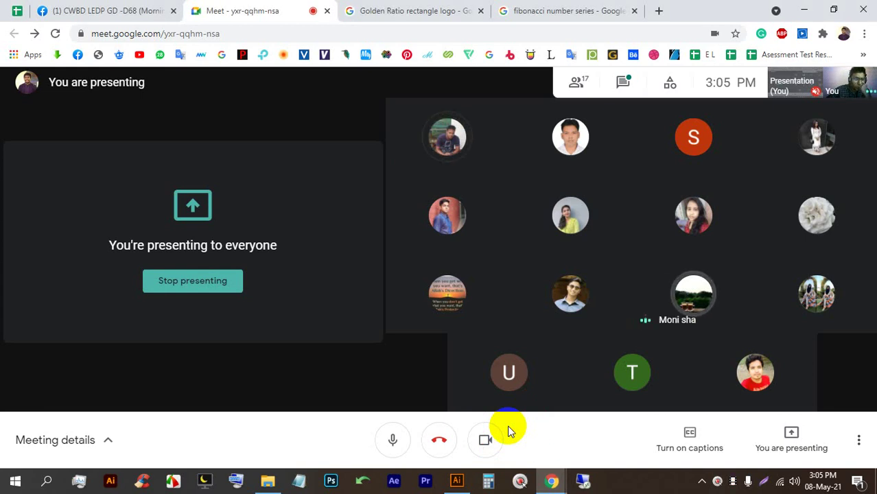
click(653, 9)
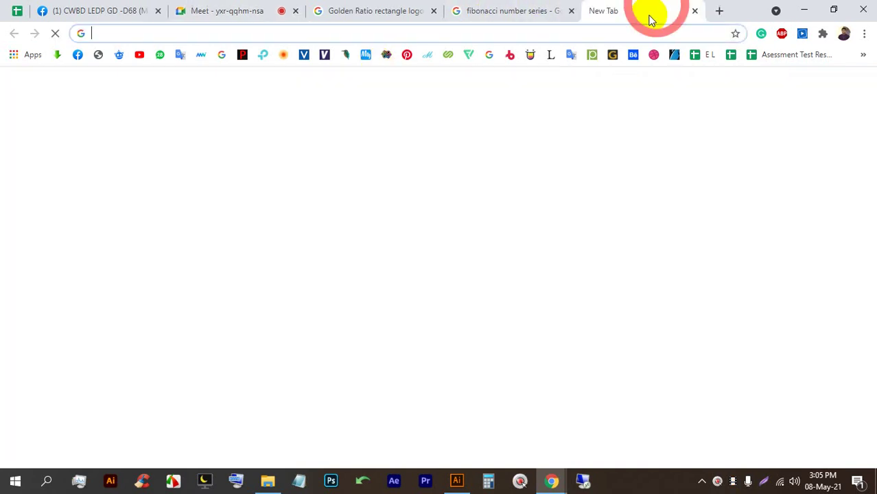
click(603, 267)
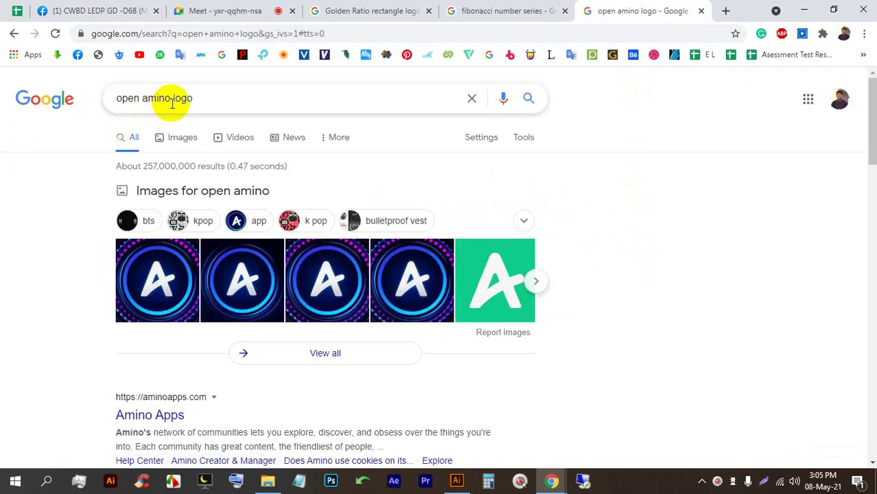
Clear "open amino" from the search query and run a new voice search for Opera Mini.
drag(169, 102, 139, 98)
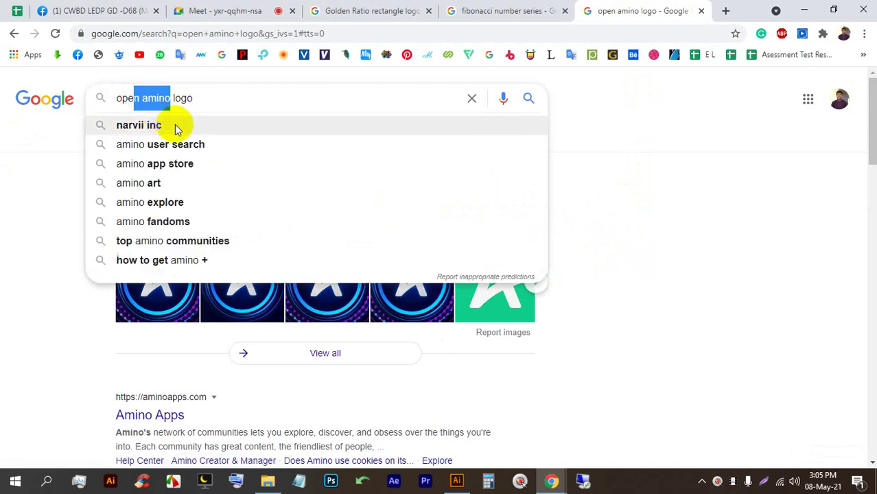
key(BackSpace)
text(ra)
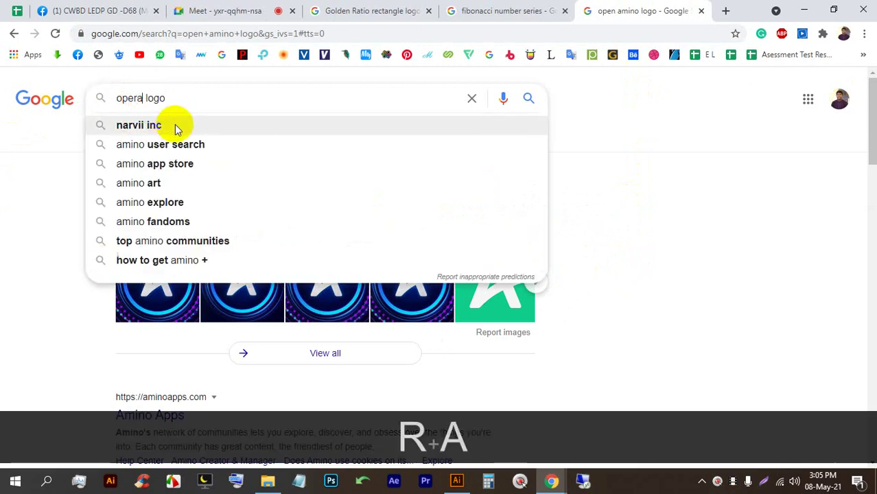
key(BackSpace)
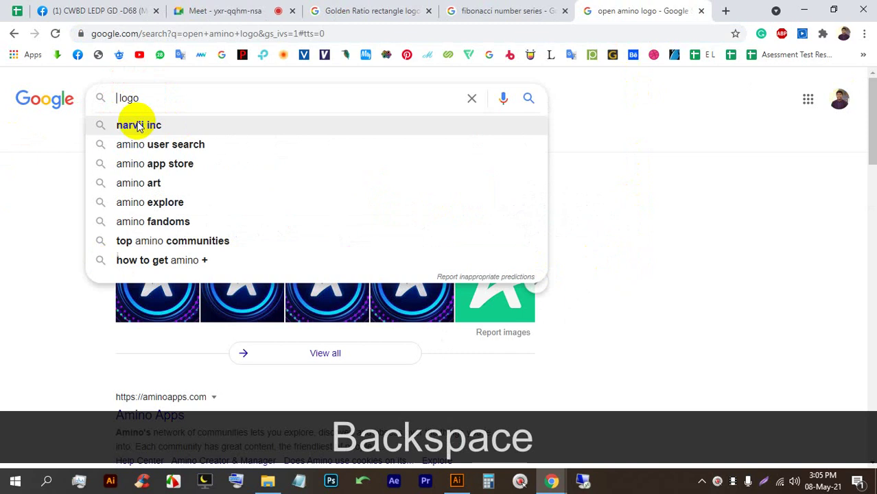
click(501, 98)
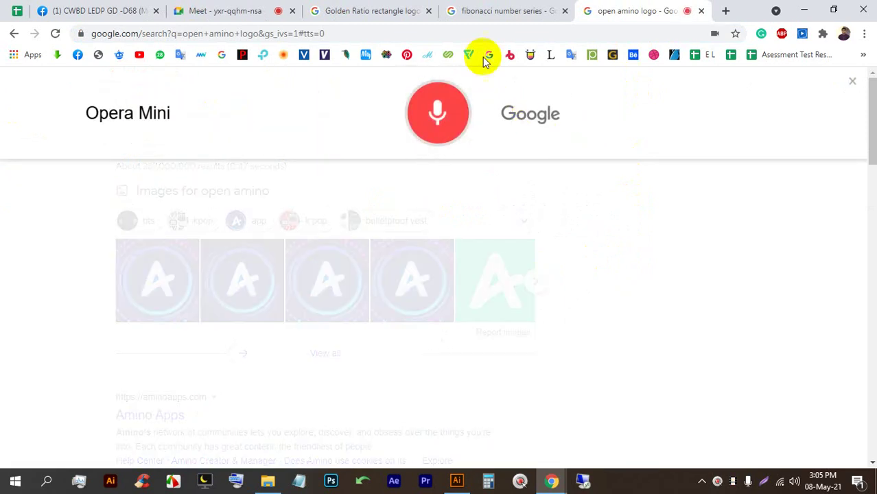
Show the image results for Opera Mini and open the preview of the Wikipedia logo.
click(225, 10)
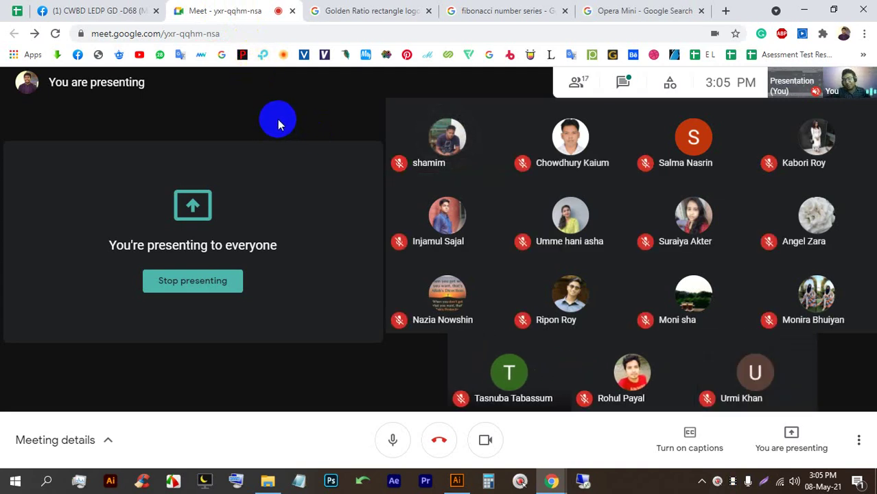
click(635, 11)
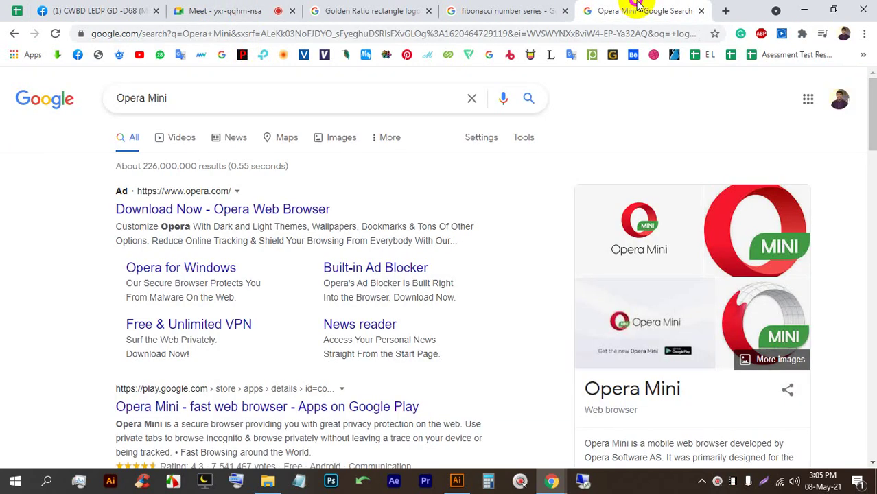
click(171, 139)
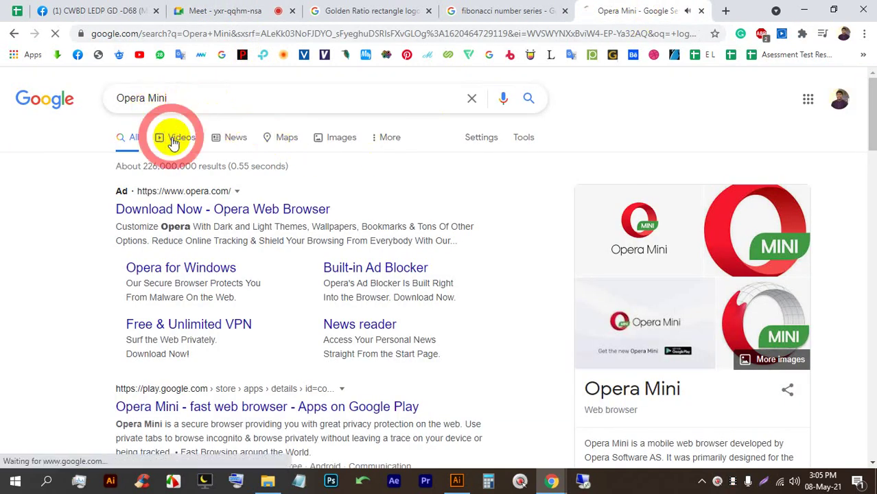
click(336, 136)
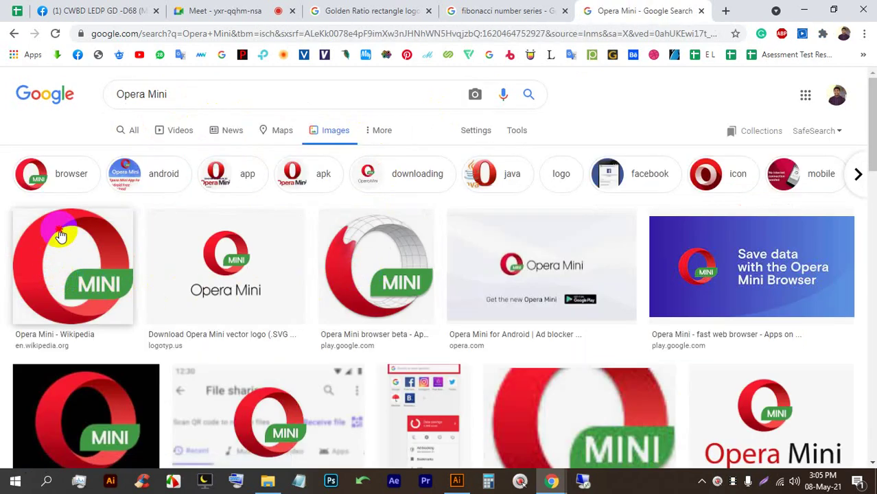
click(60, 235)
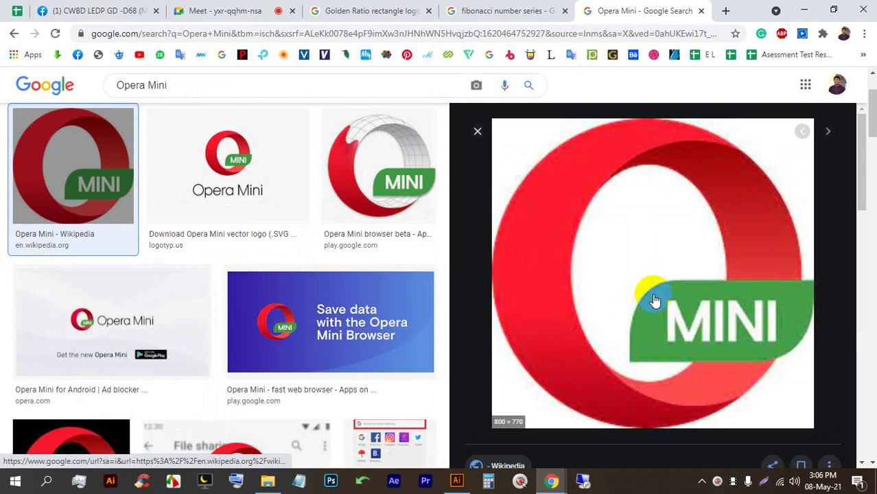
Look through the related Opera Mini images and search images for "Opera Mini golden ratio".
scroll(654, 300, down, 5)
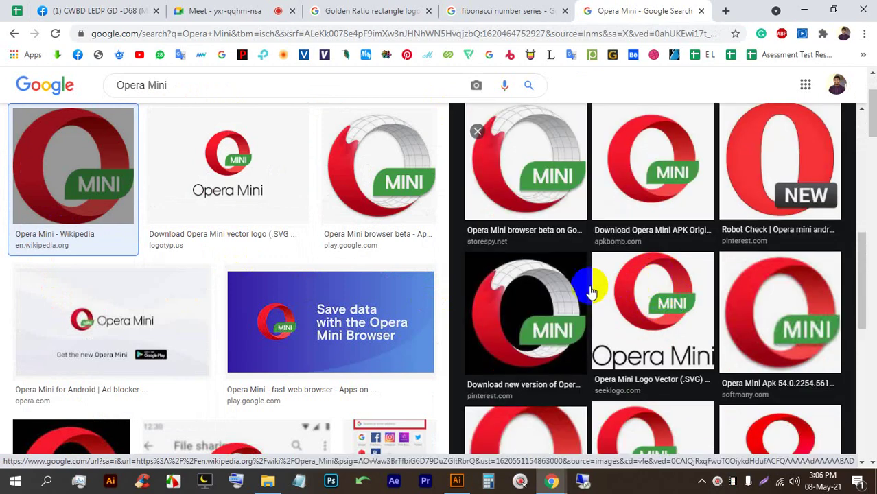
scroll(395, 296, down, 5)
scroll(393, 304, up, 10)
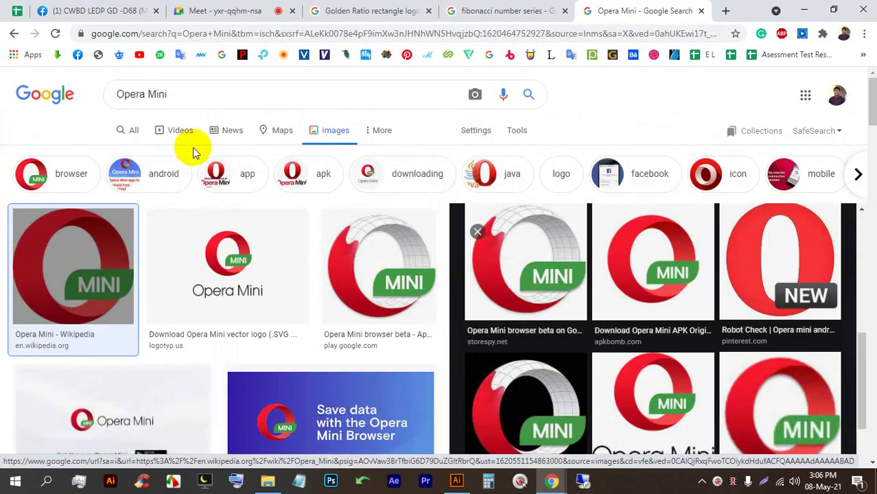
click(209, 100)
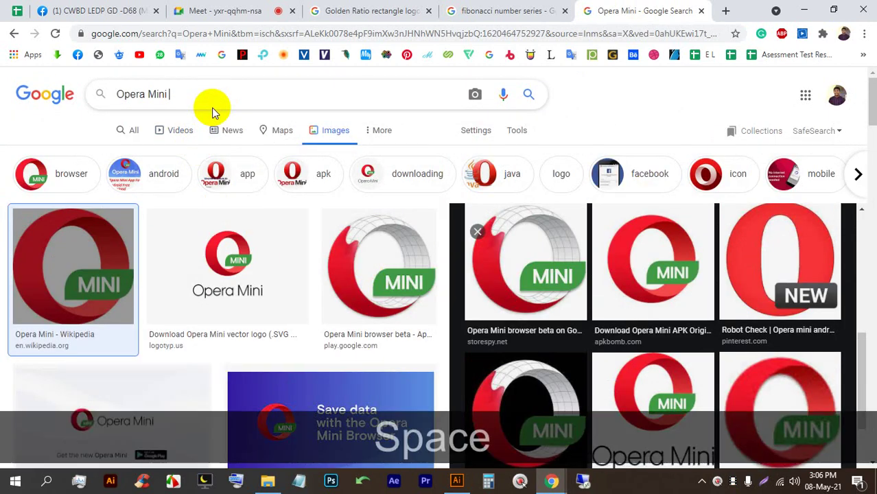
text(golden ratio)
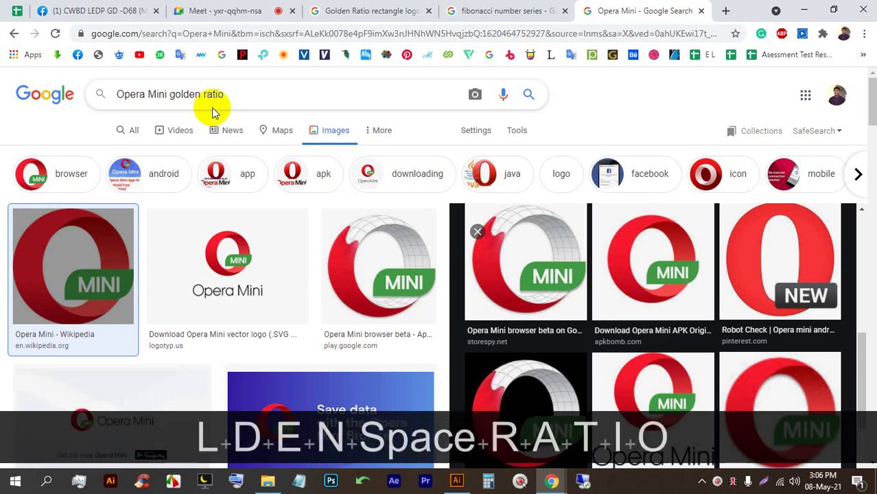
key(Return)
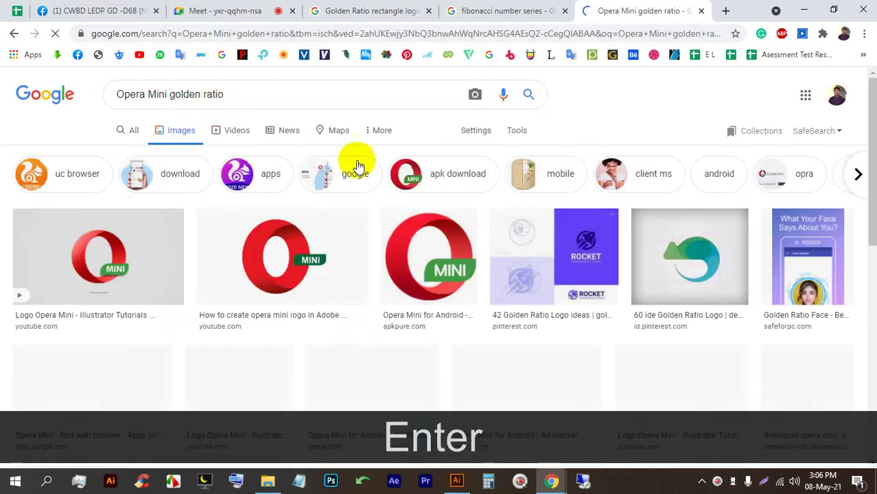
Browse the Opera Mini golden ratio images, preview the Illustrator tutorial result for the logo and open its YouTube video.
scroll(347, 291, down, 2)
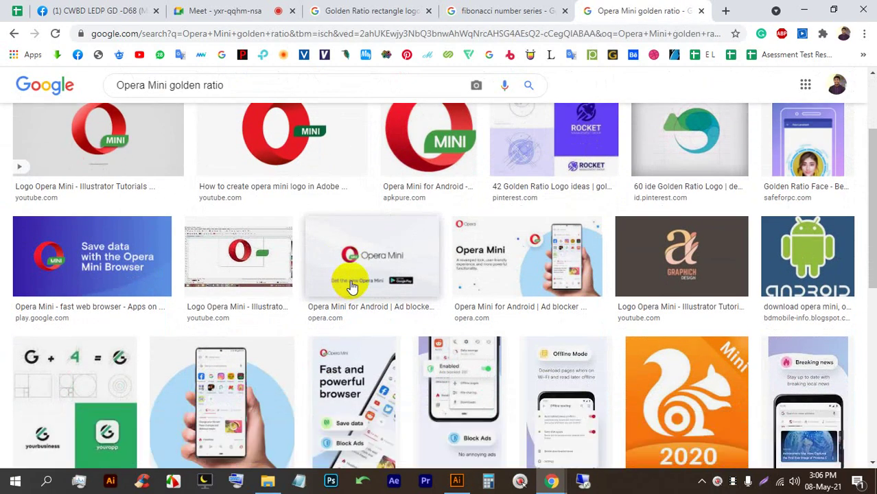
scroll(350, 281, down, 2)
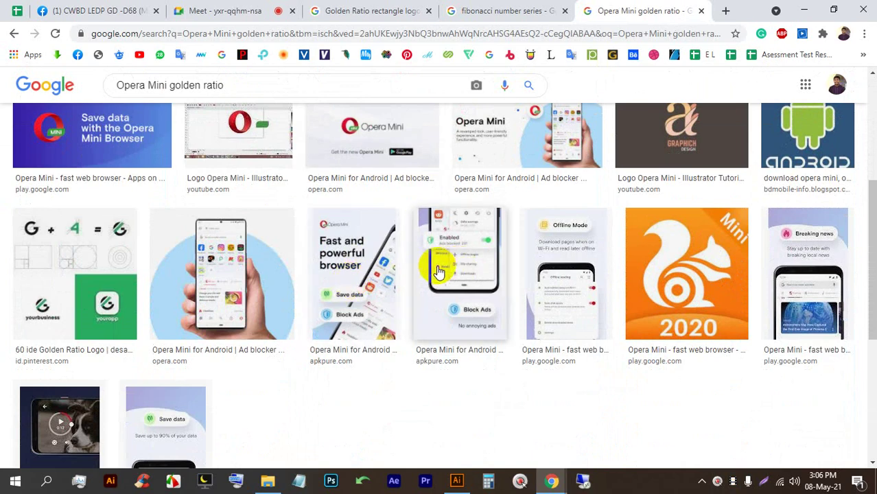
scroll(429, 268, up, 2)
scroll(427, 269, up, 1)
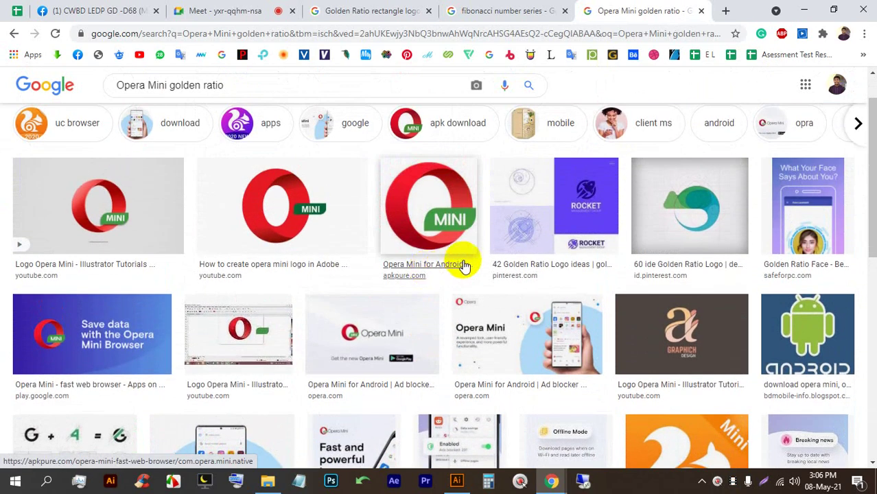
click(116, 209)
scroll(349, 250, down, 4)
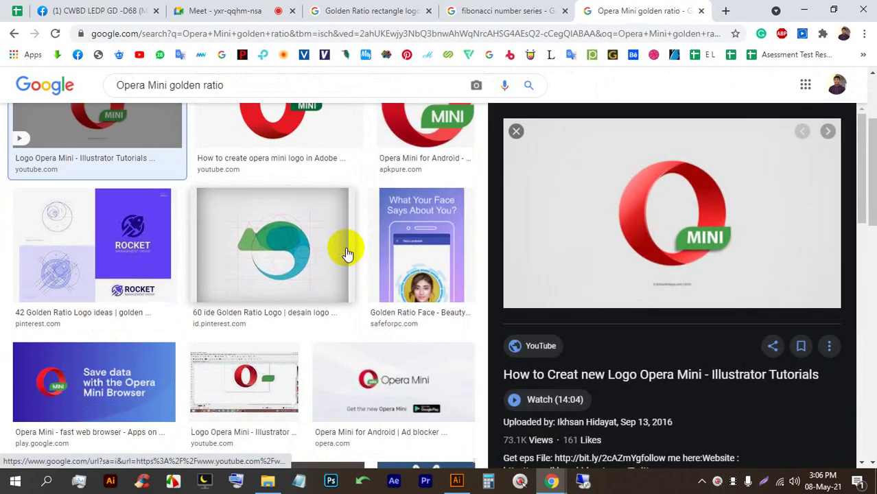
scroll(347, 256, down, 3)
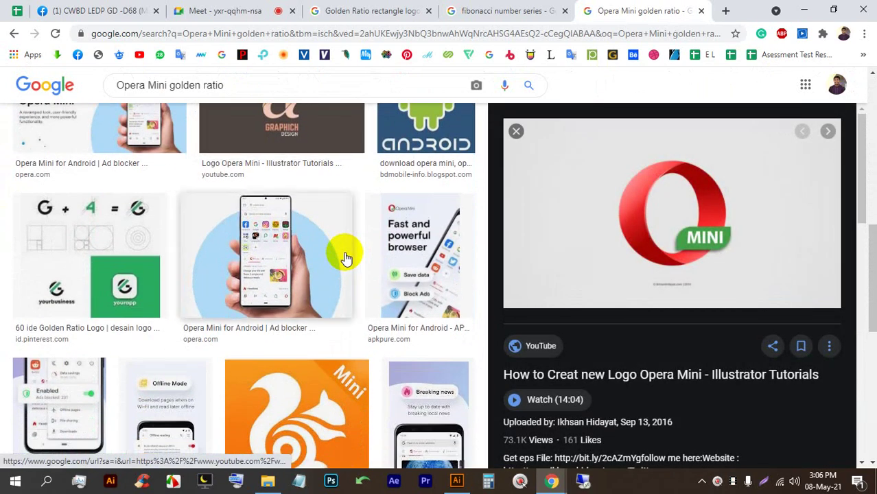
click(548, 336)
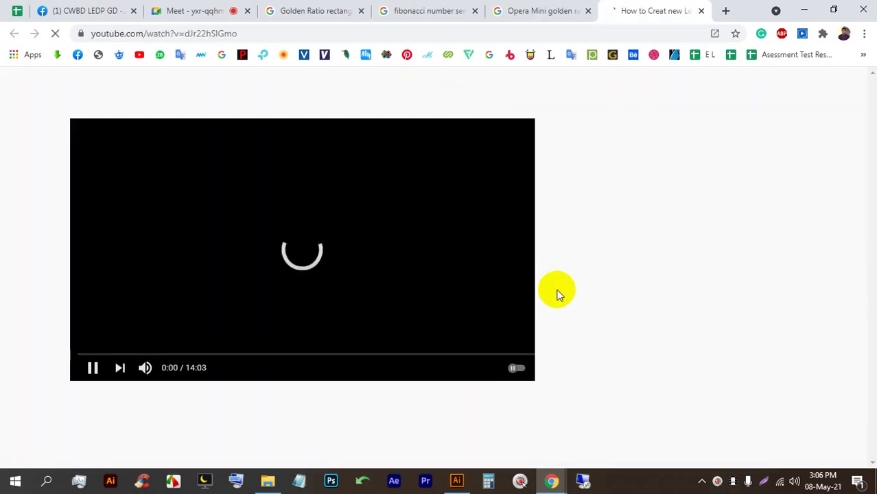
click(320, 283)
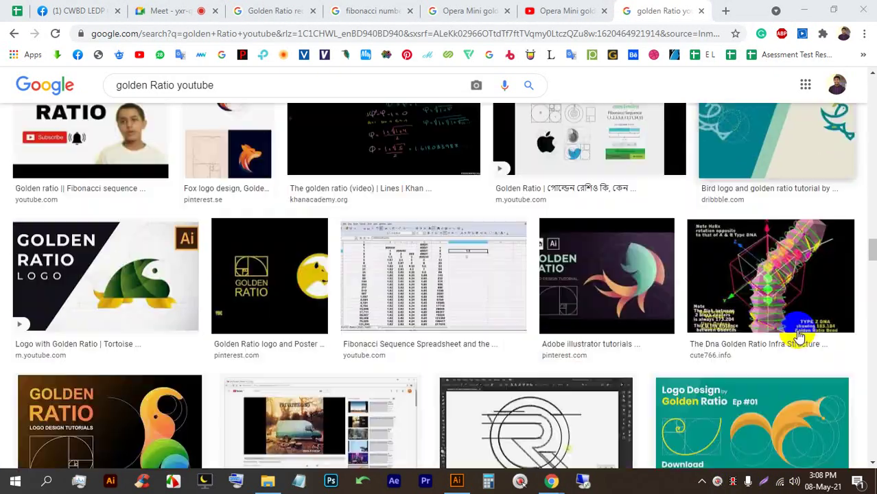
Look through the "golden Ratio youtube" images and extend the image search to "golden Ratio youtube logo".
scroll(800, 336, down, 2)
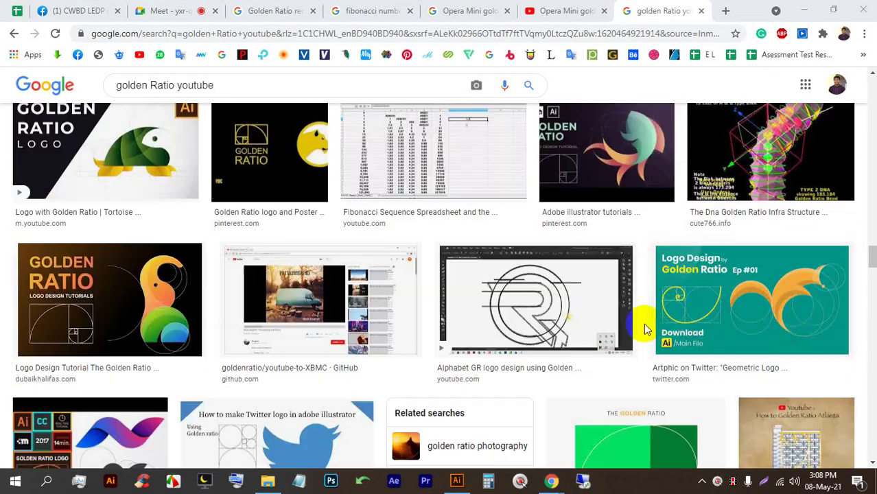
mouse_move(864, 255)
mouse_down()
mouse_move(872, 358)
mouse_move(870, 137)
mouse_move(816, 57)
mouse_up()
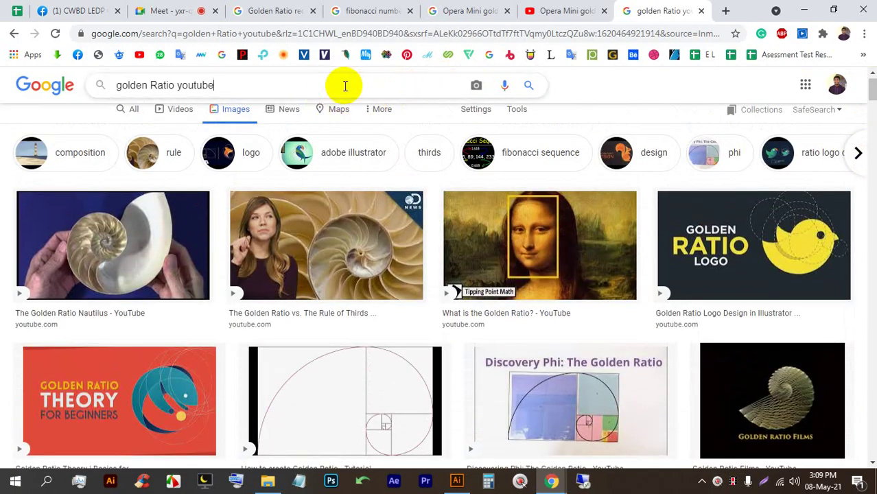
text(logo)
key(Return)
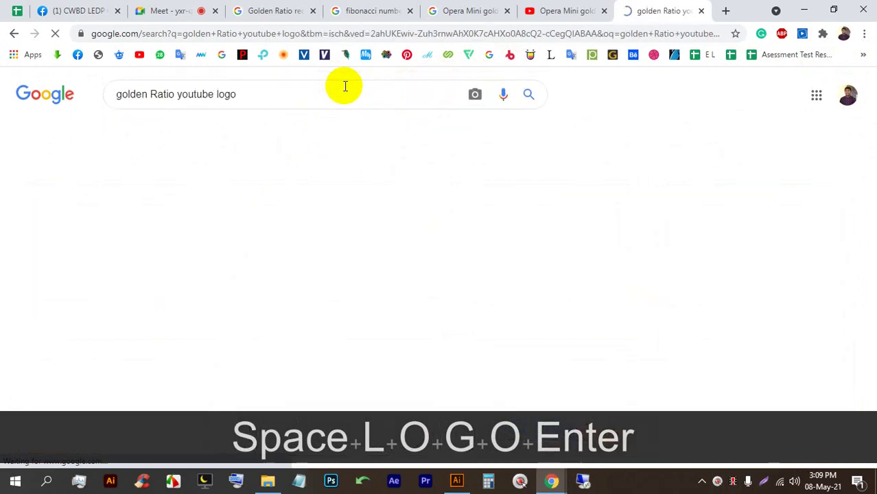
Browse the golden ratio logo images and open the preview of the Instagram logo made with golden ratio circles.
scroll(412, 245, down, 3)
scroll(410, 246, down, 5)
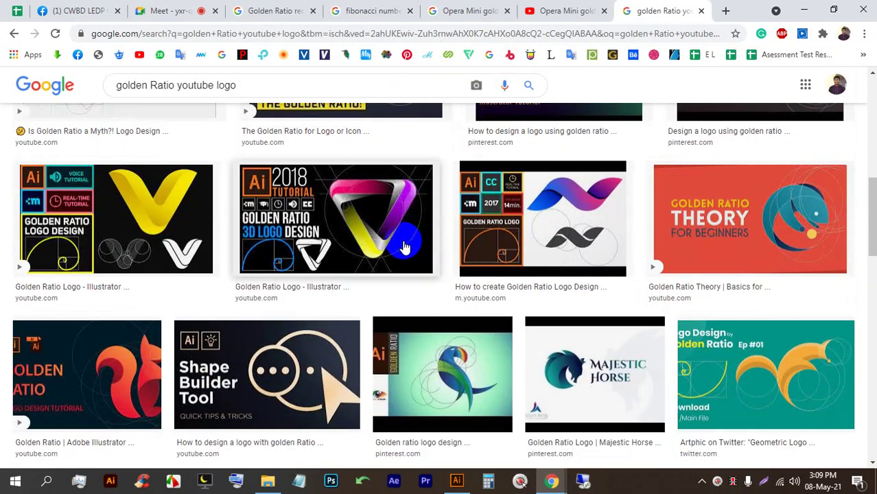
scroll(404, 241, down, 3)
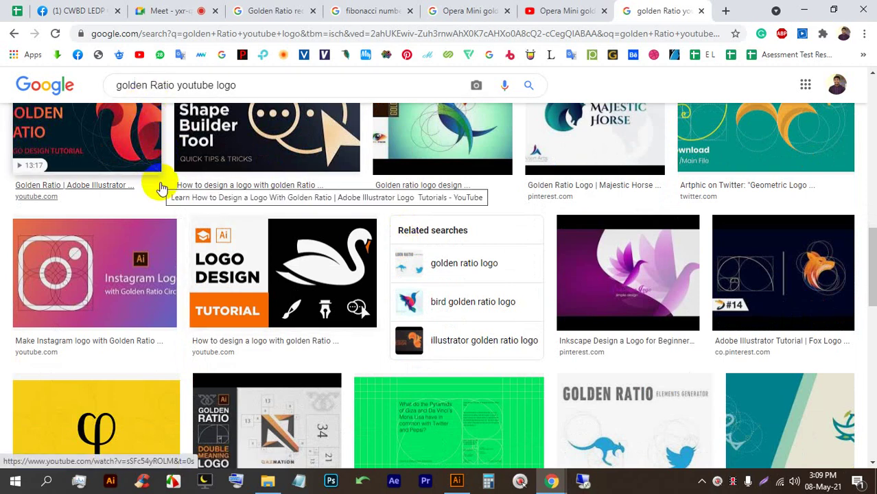
click(122, 279)
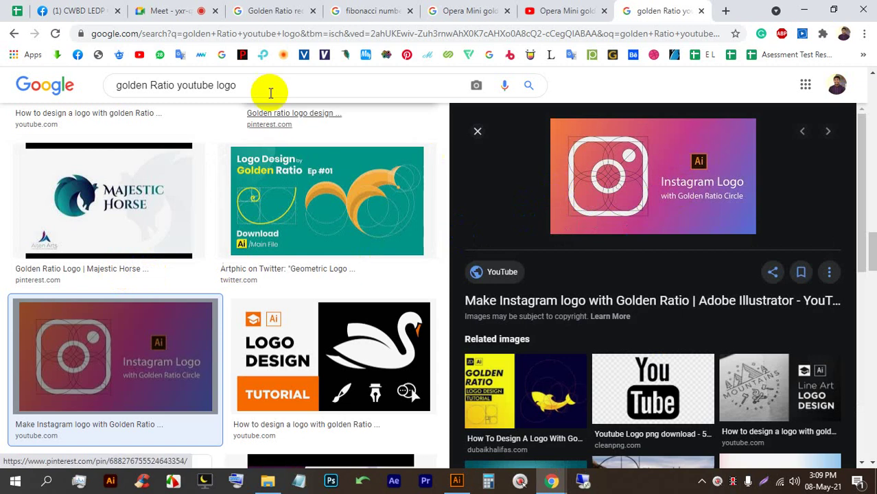
Move "golden Ratio" to the end of the query and search images for "youtube logo golden Ratio".
drag(178, 85, 35, 84)
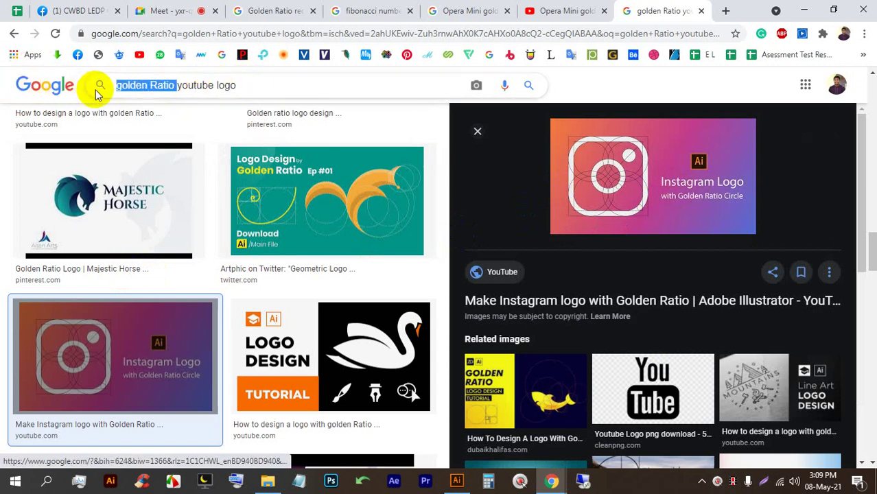
key(ctrl+x)
click(212, 86)
key(ctrl+v)
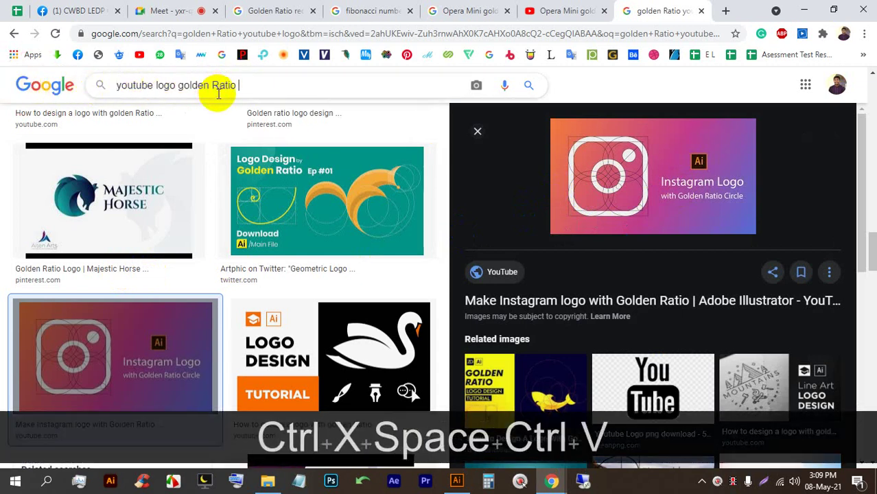
key(Return)
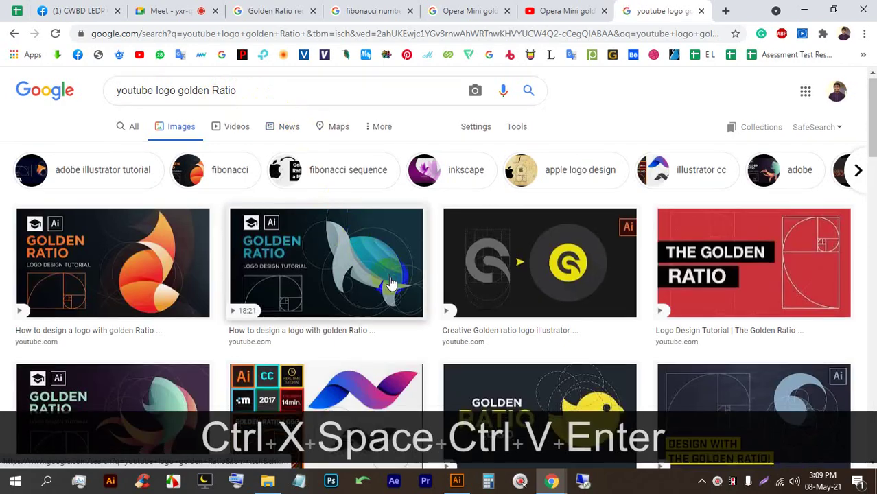
Browse the results, insert "using" into the query and look through the images for "youtube logo using golden Ratio".
scroll(390, 283, down, 5)
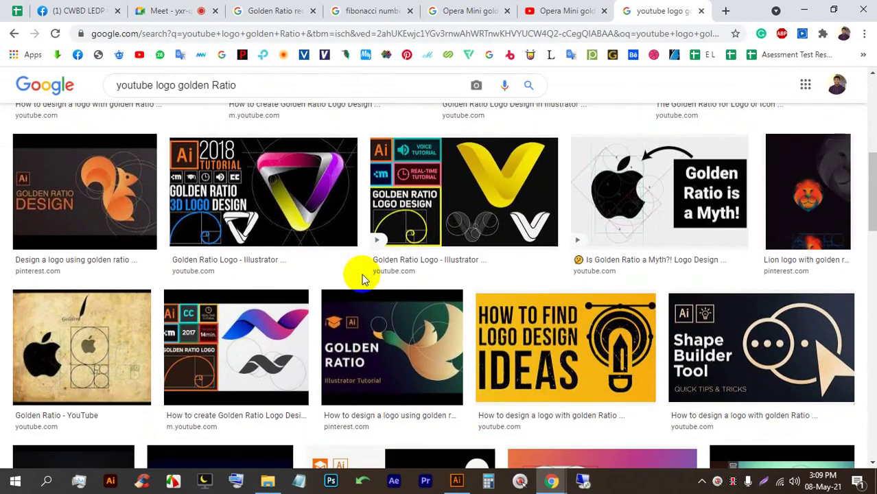
scroll(364, 280, down, 10)
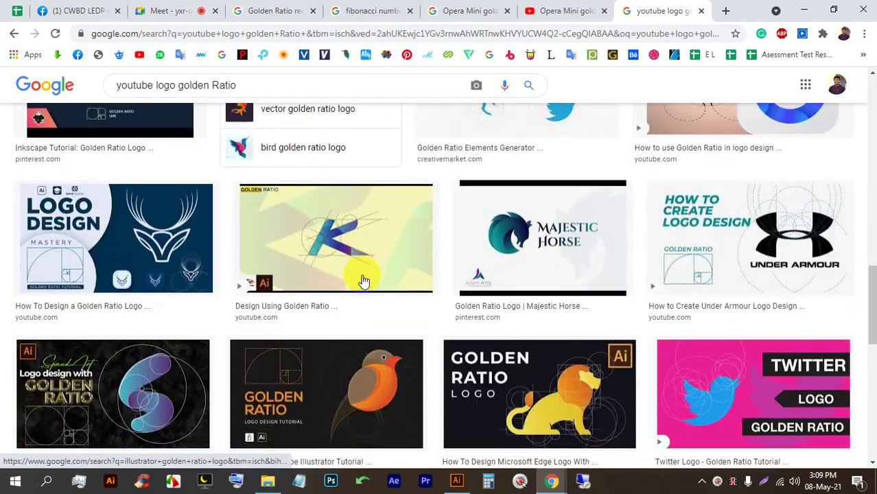
scroll(364, 281, down, 10)
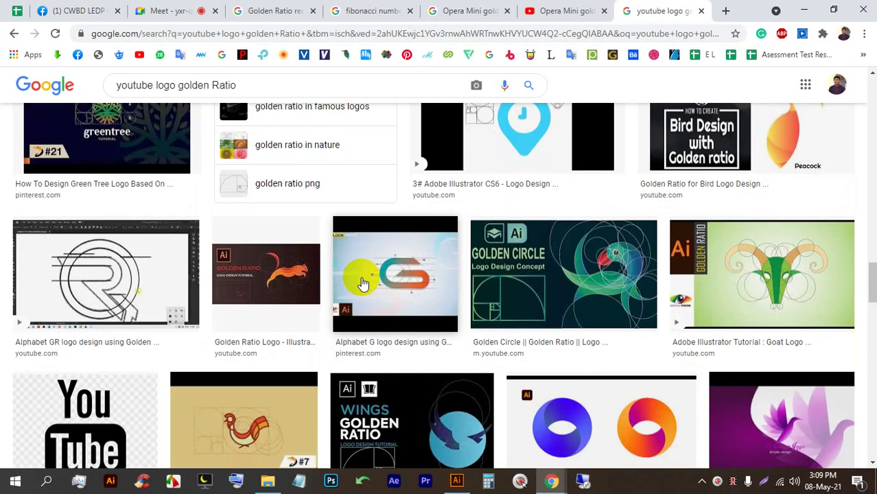
scroll(366, 281, down, 8)
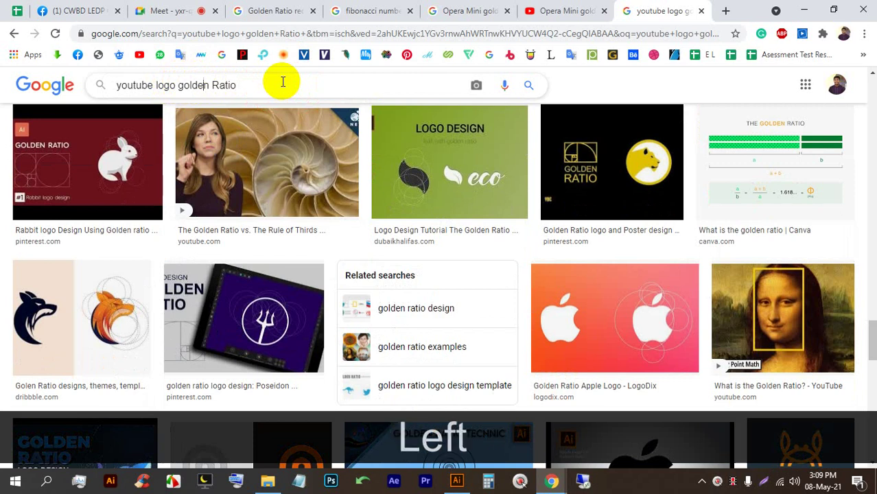
key(Left)
key(Left)
text(using)
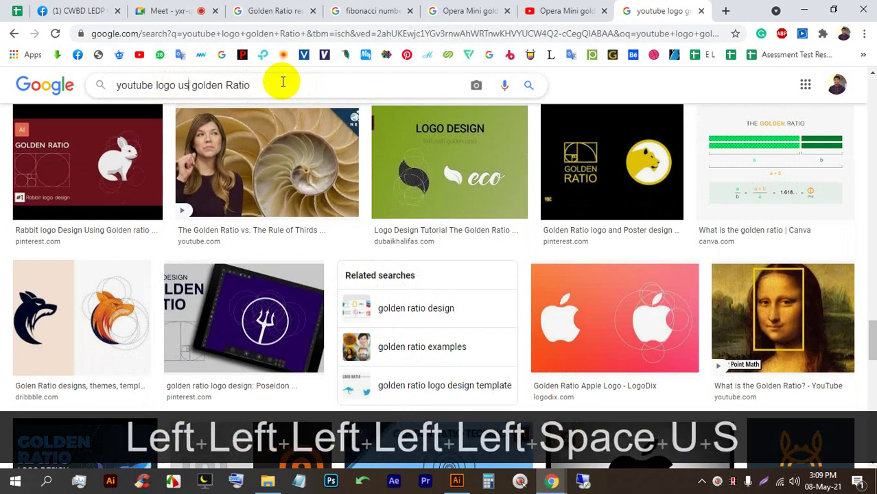
key(Return)
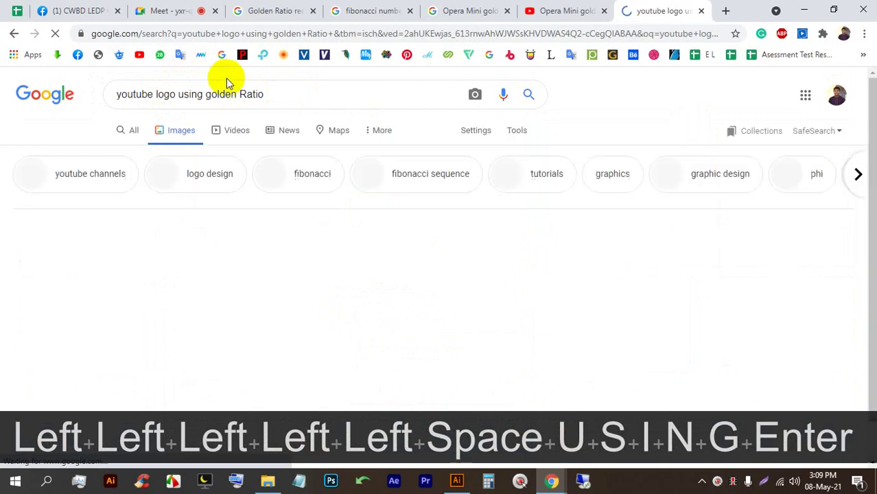
scroll(482, 235, down, 3)
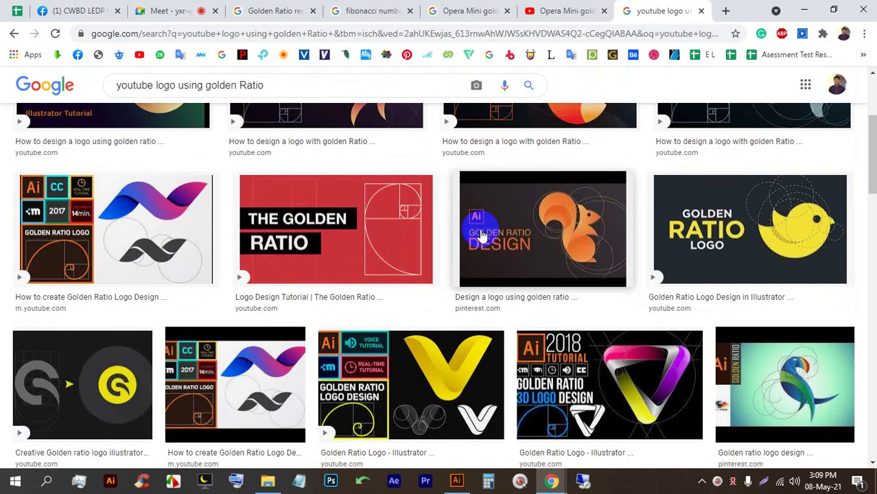
Copy the image search query and search YouTube for "youtube logo using golden Ratio".
scroll(481, 235, down, 6)
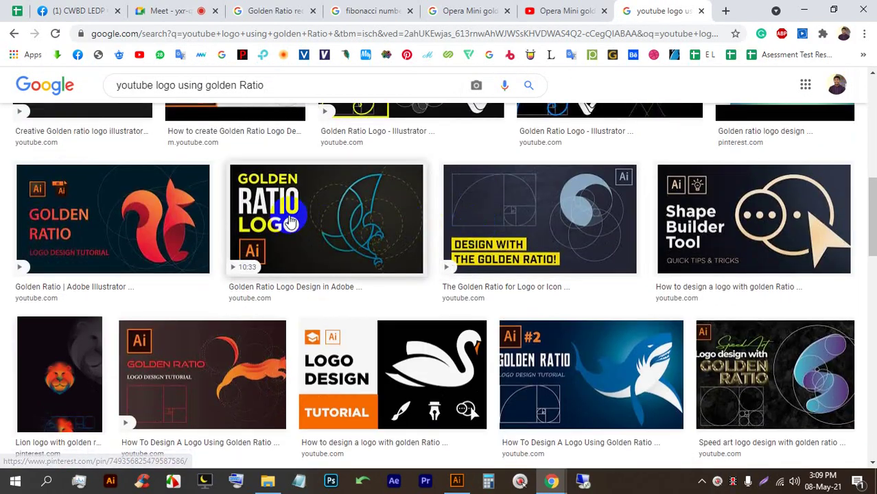
scroll(290, 220, up, 9)
drag(274, 92, 7, 94)
key(ctrl+c)
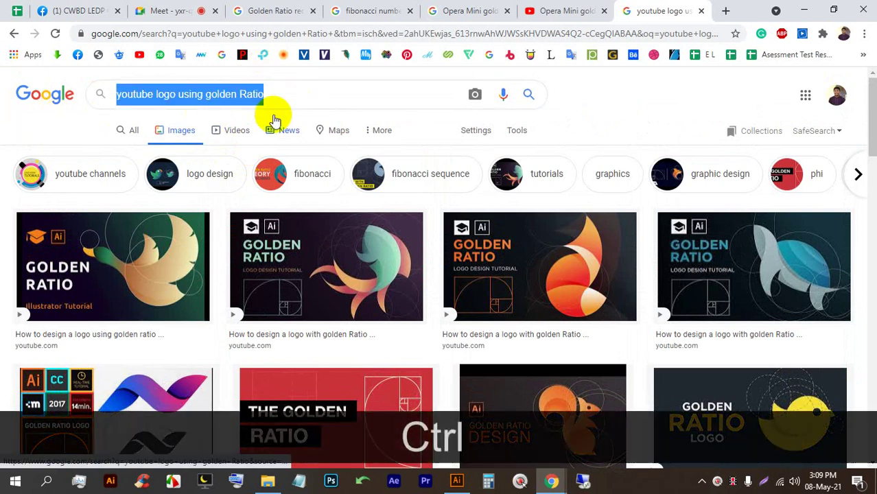
click(542, 8)
click(293, 80)
triple_click(293, 78)
key(ctrl+v)
key(Return)
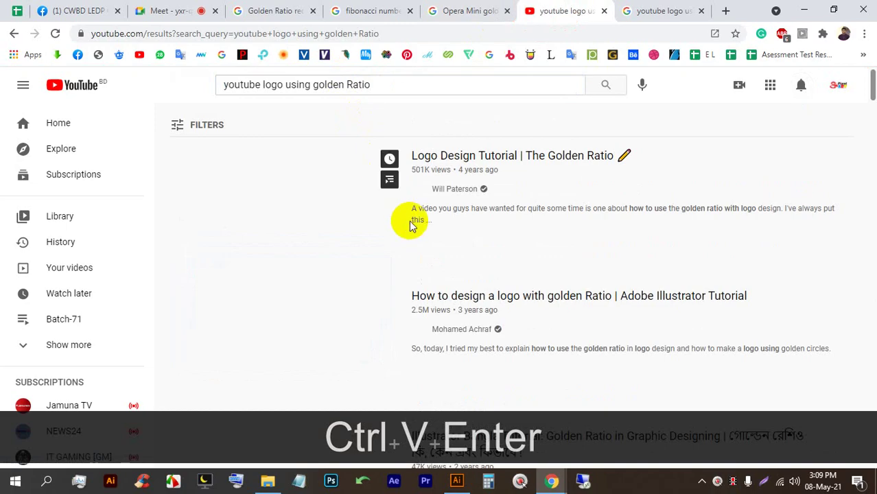
Look through the YouTube results for a tutorial on building the YouTube logo with the golden ratio.
scroll(358, 245, down, 12)
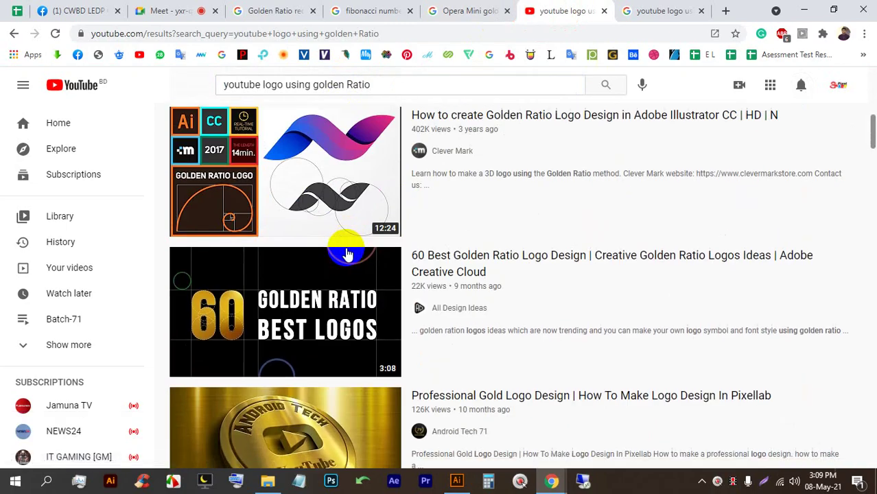
scroll(309, 231, down, 11)
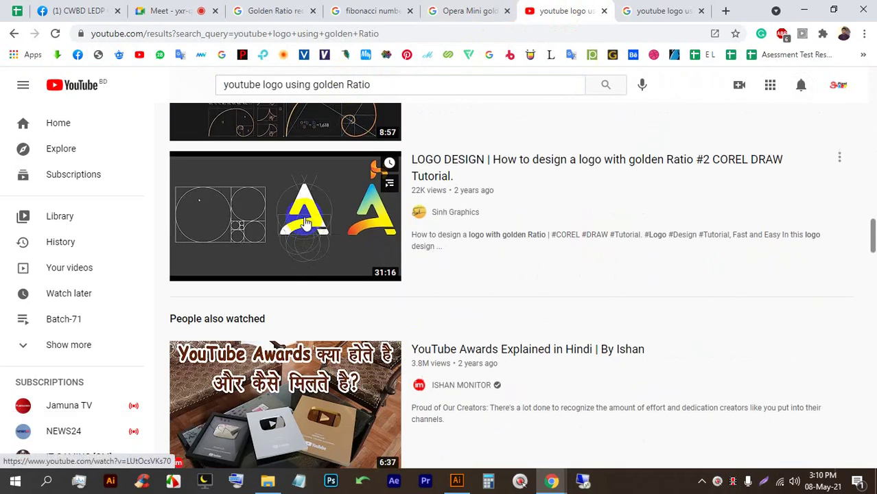
scroll(294, 275, down, 3)
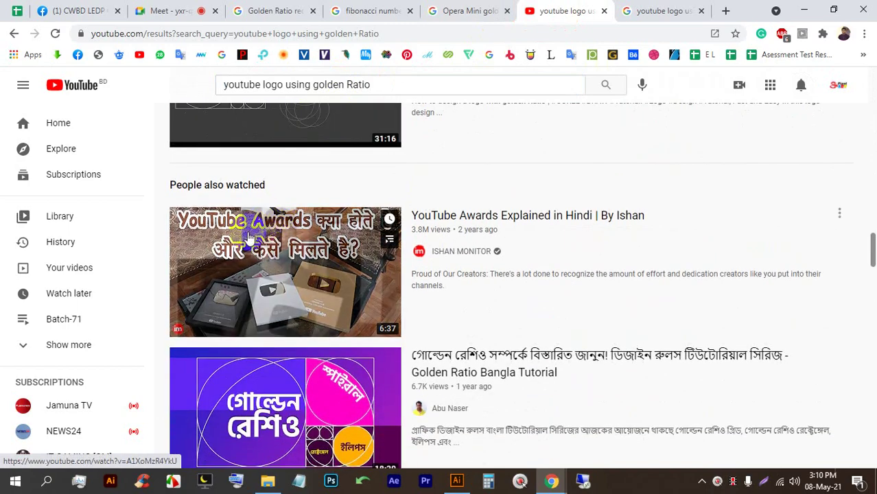
scroll(278, 253, down, 7)
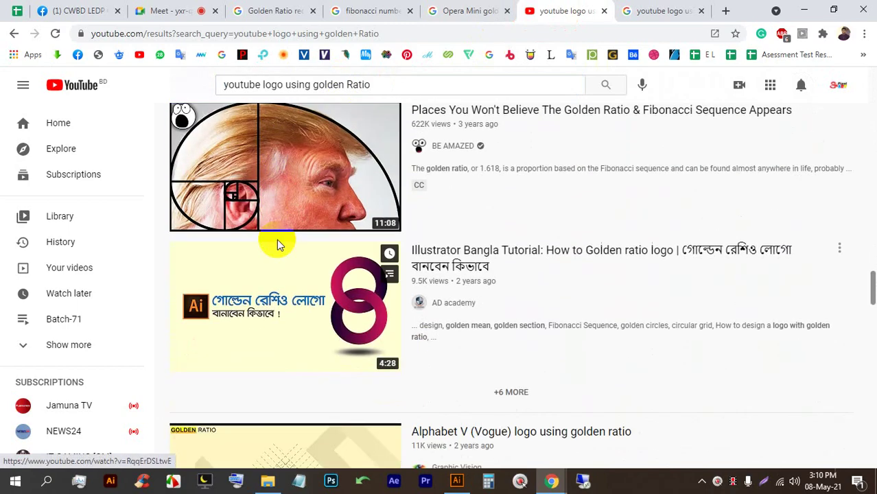
scroll(278, 246, down, 10)
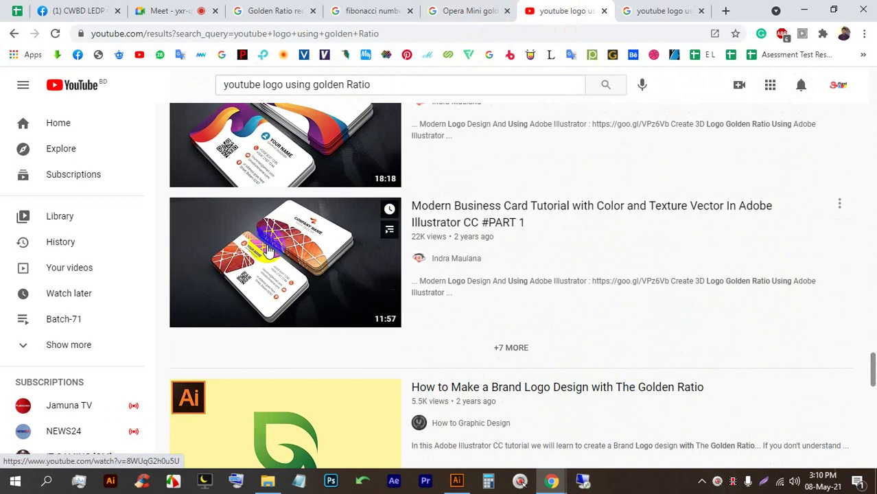
scroll(269, 156, up, 4)
mouse_move(298, 237)
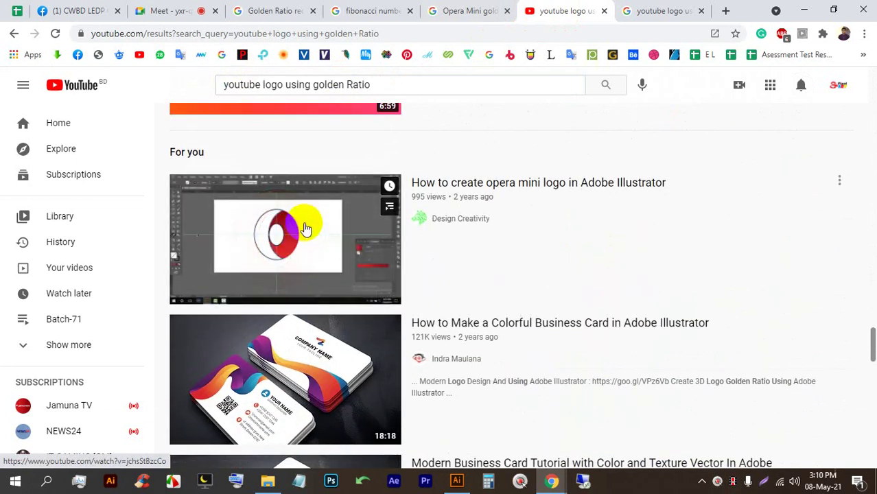
Shorten the YouTube search to "youtube logo golden Ratio" and browse the results for a matching tutorial.
click(306, 84)
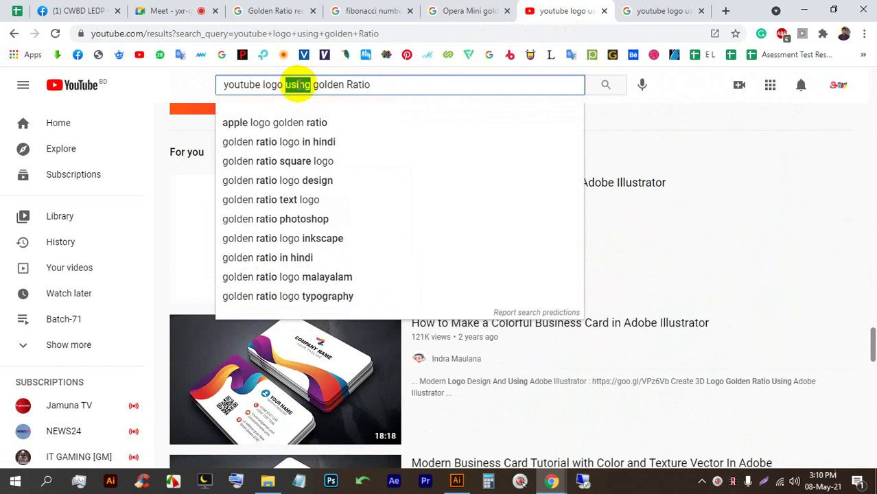
key(BackSpace)
key(BackSpace)
key(Return)
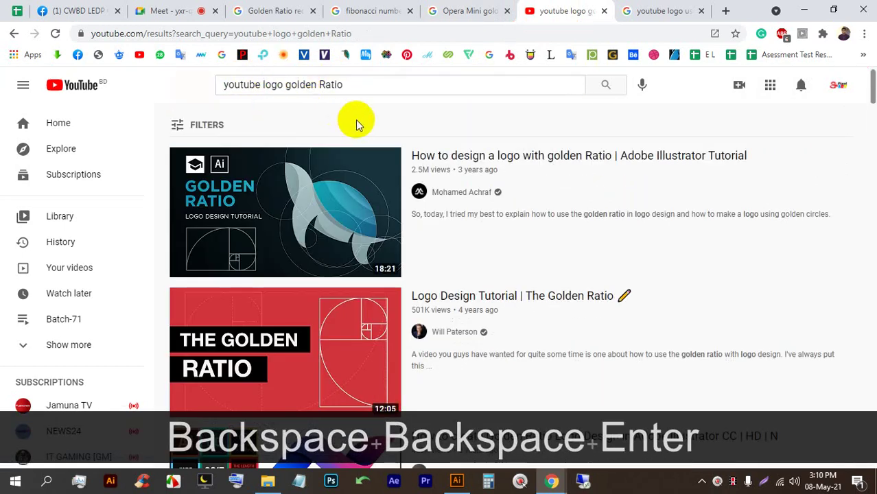
scroll(358, 134, down, 18)
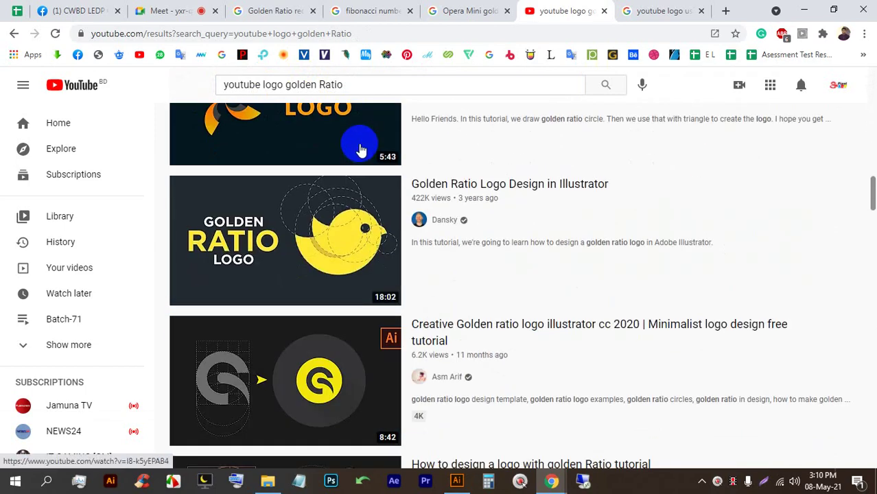
scroll(360, 147, down, 8)
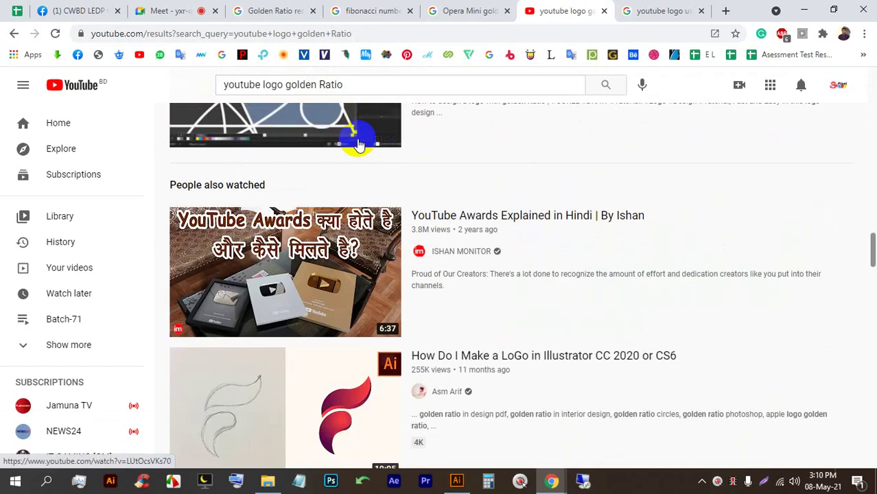
scroll(358, 144, down, 12)
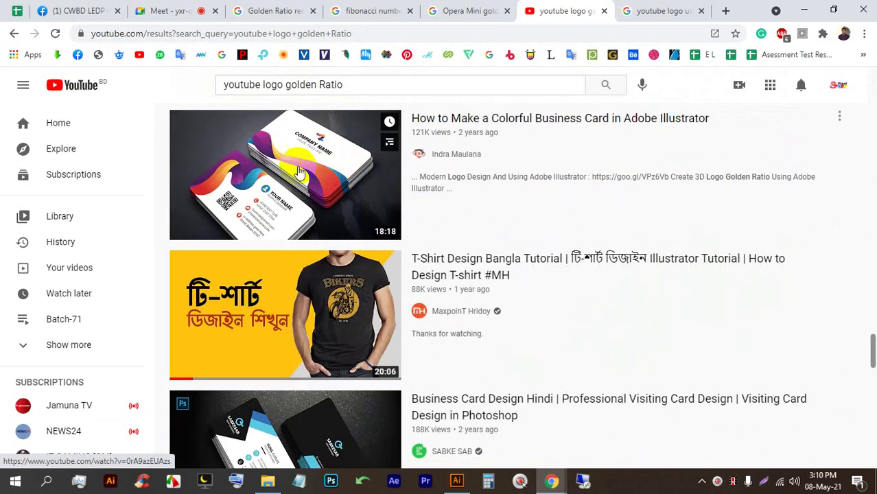
scroll(300, 173, down, 15)
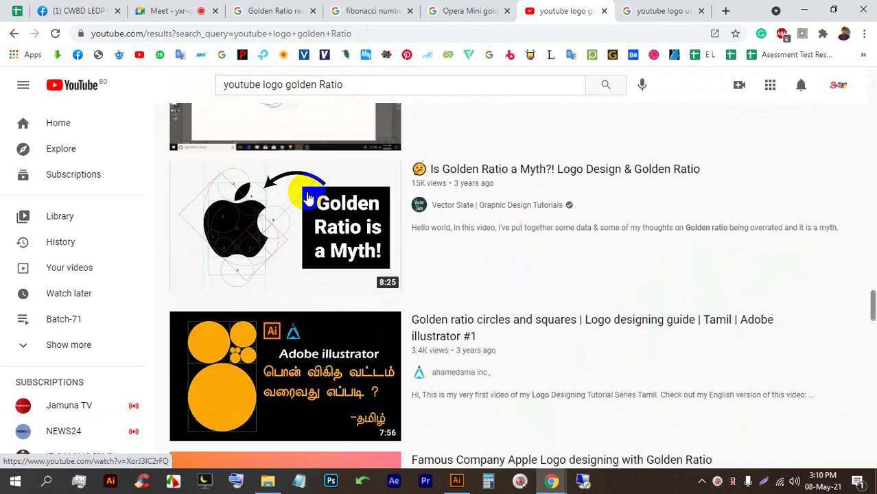
scroll(307, 197, down, 2)
Close the YouTube results and return to the "Opera Mini golden ratio" image results.
click(575, 11)
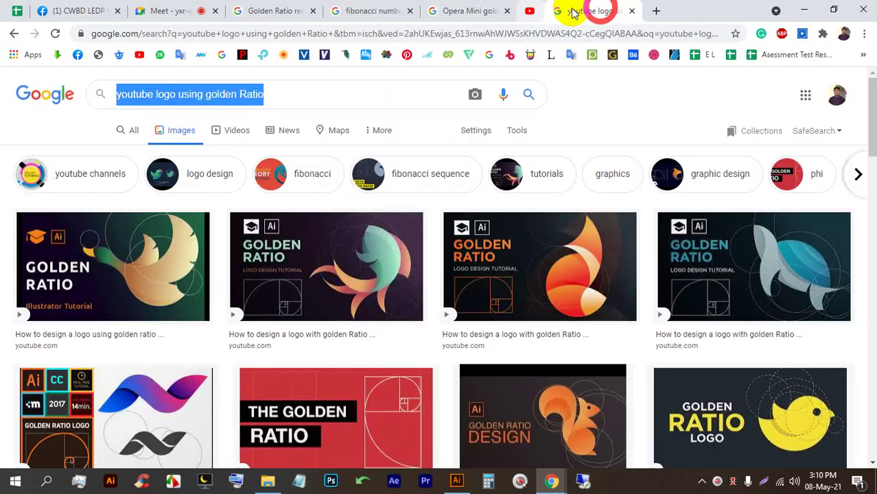
click(167, 8)
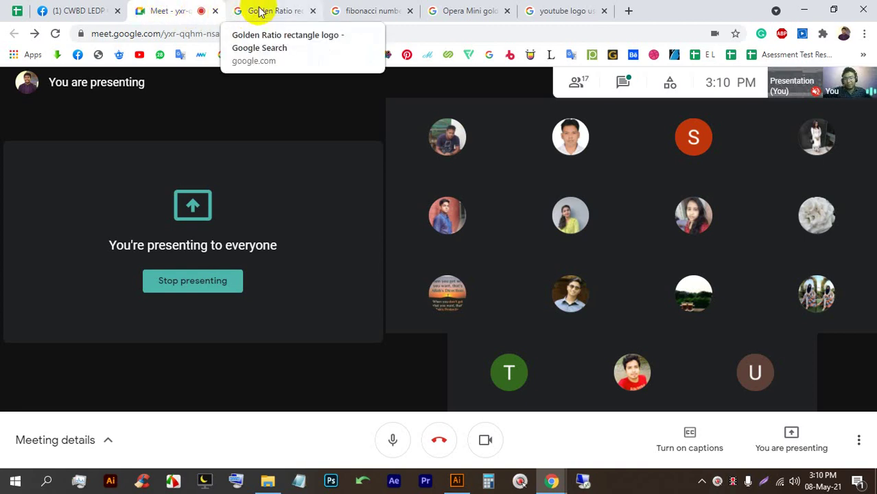
click(433, 11)
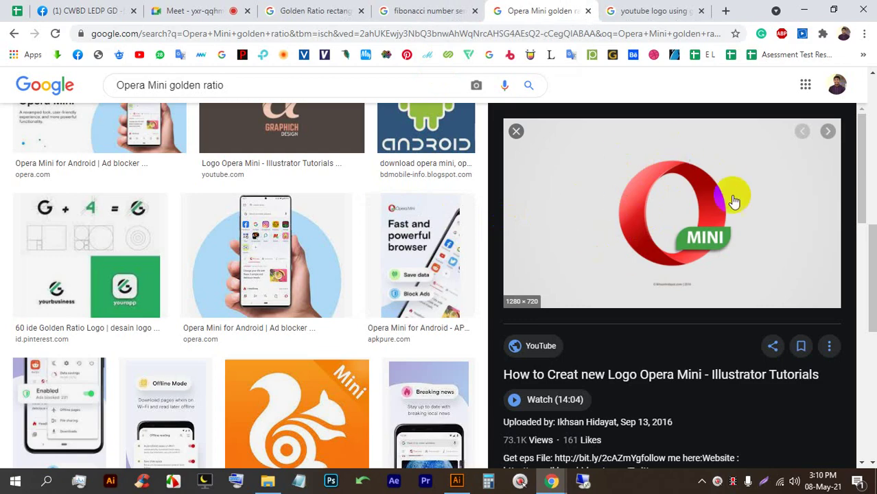
Mark the Opera Mini logo's outer and inner outlines in red pen on a 514x372 screen capture, and discard the capture.
key(Print)
drag(839, 322, 509, 84)
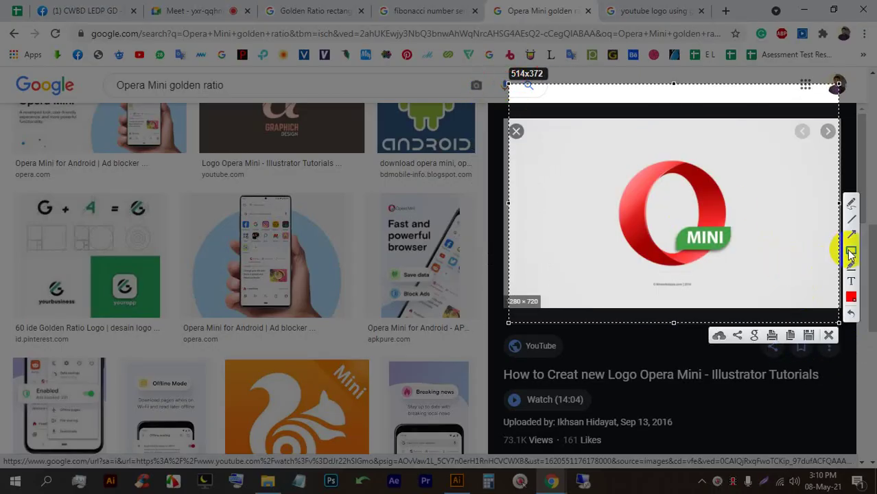
click(853, 206)
drag(671, 164, 620, 189)
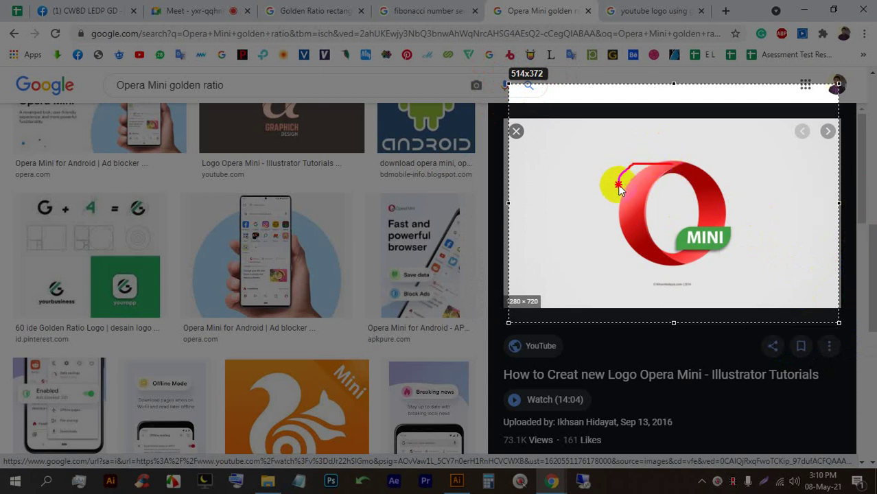
mouse_move(700, 171)
mouse_down()
mouse_move(664, 160)
mouse_move(677, 175)
mouse_move(652, 180)
mouse_up()
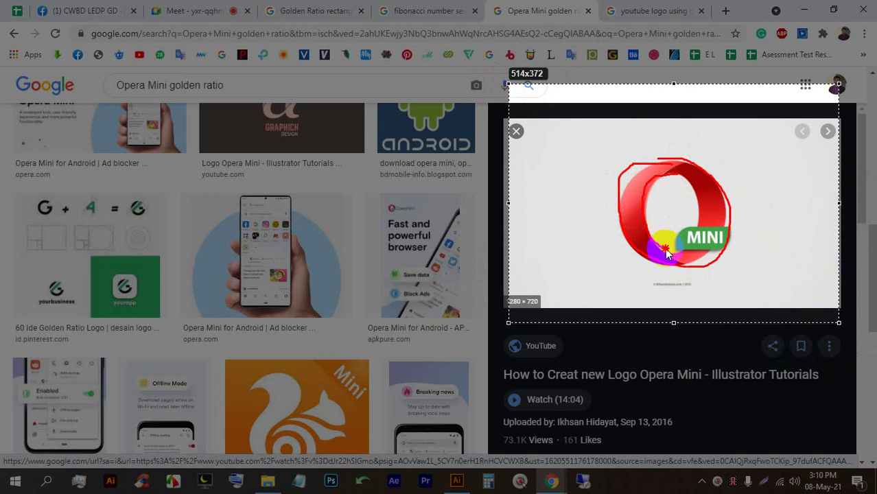
drag(684, 180, 667, 180)
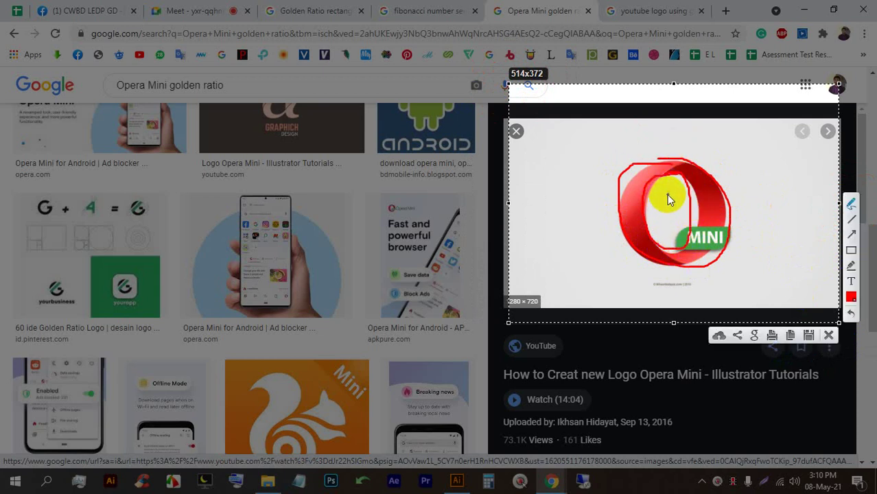
mouse_move(661, 209)
mouse_down()
mouse_move(695, 223)
mouse_move(669, 228)
mouse_up()
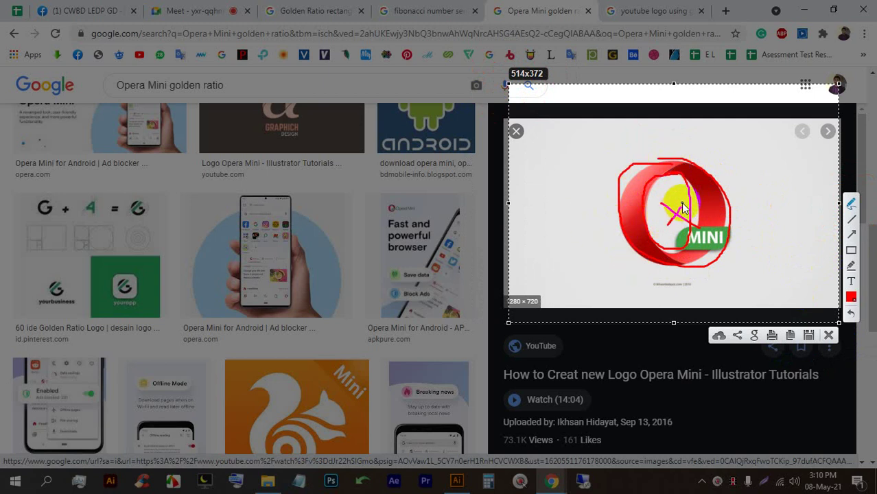
drag(692, 167, 654, 188)
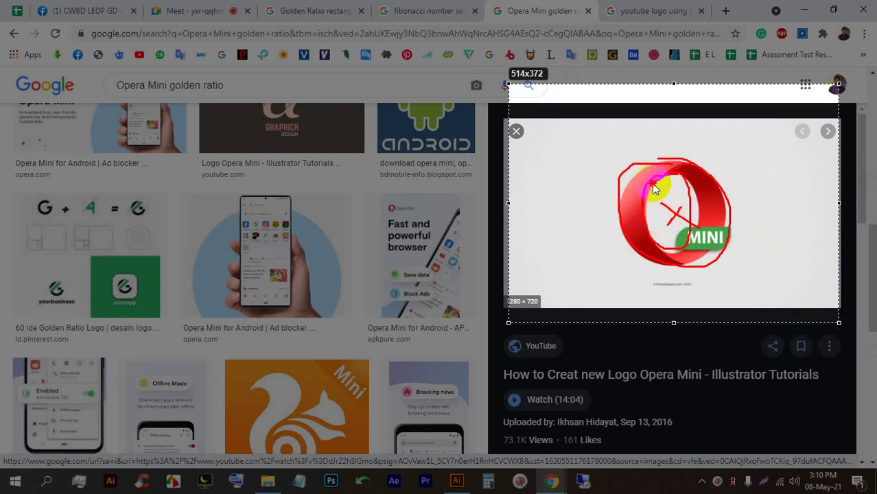
drag(686, 156, 697, 154)
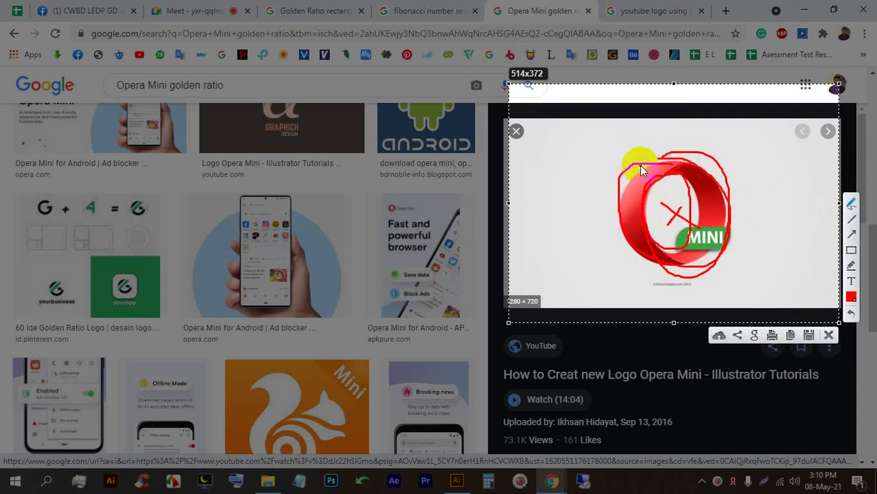
click(830, 335)
Switch to Illustrator and delete the group of nested outline circles beside the red concentric circles.
click(214, 5)
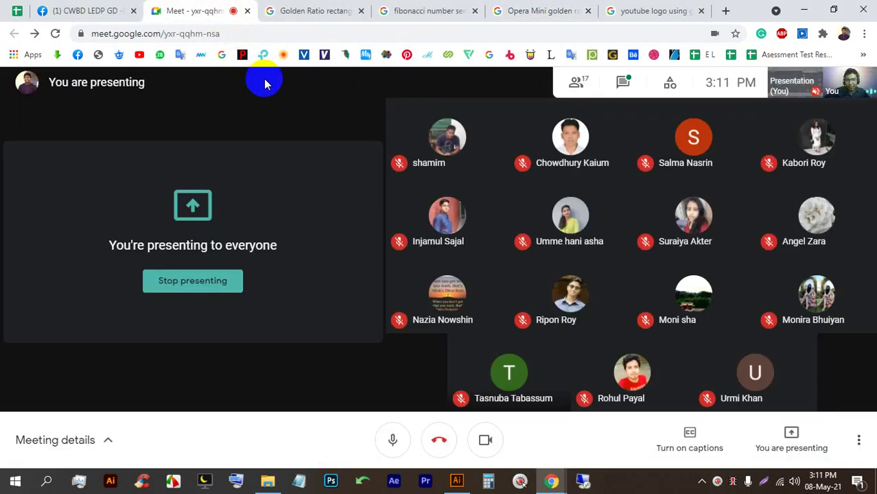
click(456, 481)
click(439, 219)
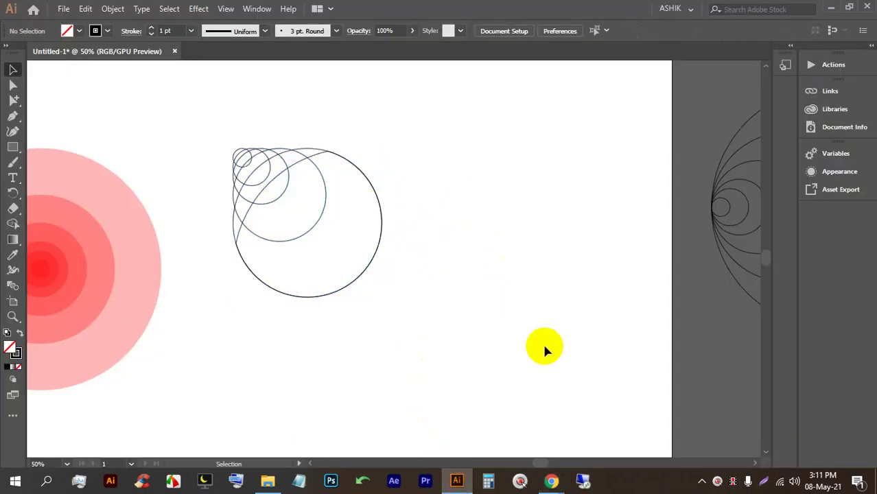
drag(544, 348, 231, 102)
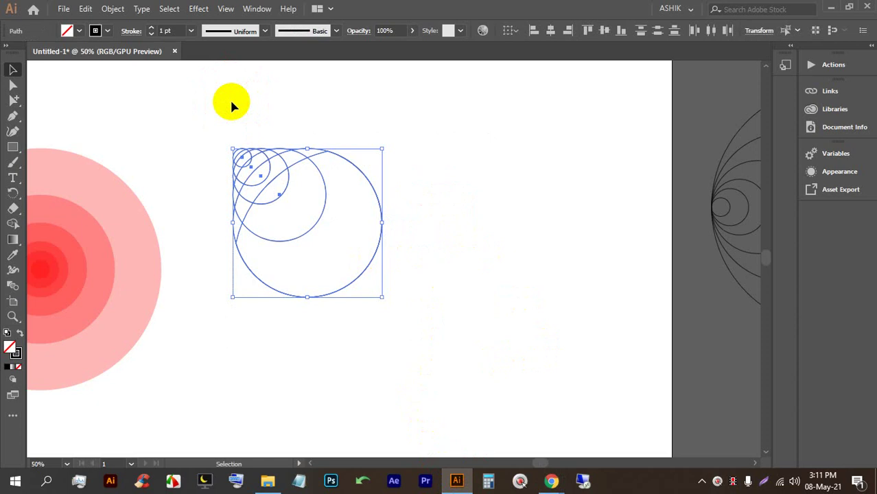
key(BackSpace)
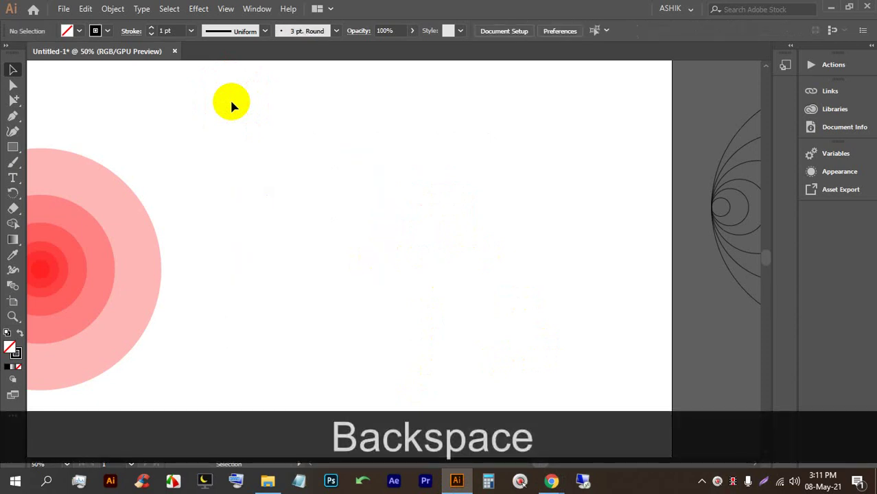
scroll(315, 170, down, 2)
scroll(121, 173, up, 2)
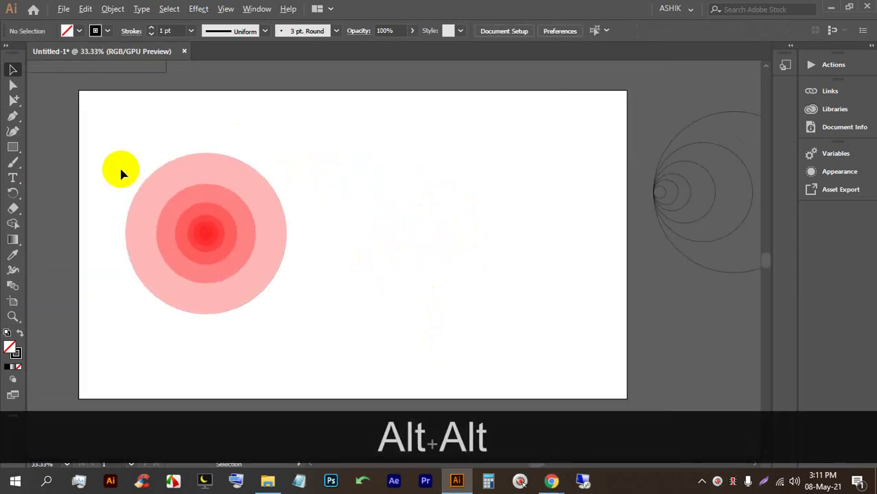
click(337, 215)
click(496, 303)
drag(523, 337, 162, 180)
mouse_move(553, 482)
click(470, 417)
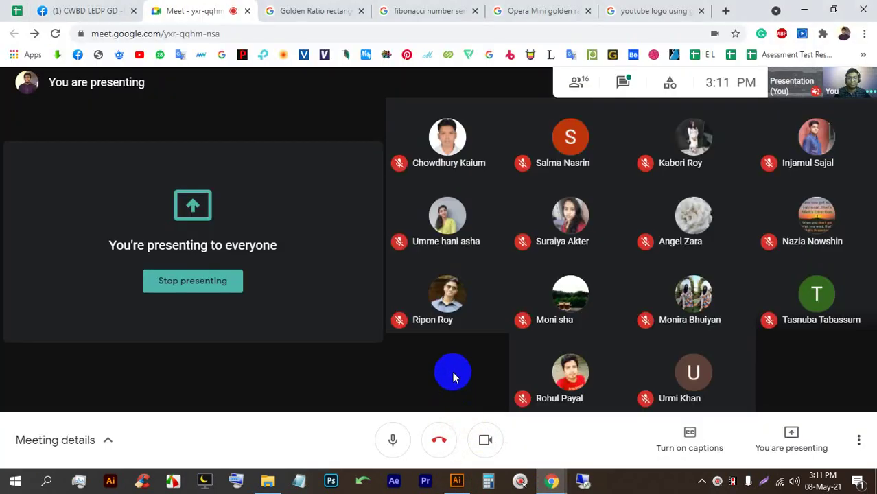
Return to Illustrator and set the fill of all the red concentric circles to None.
click(453, 479)
drag(505, 392, 118, 81)
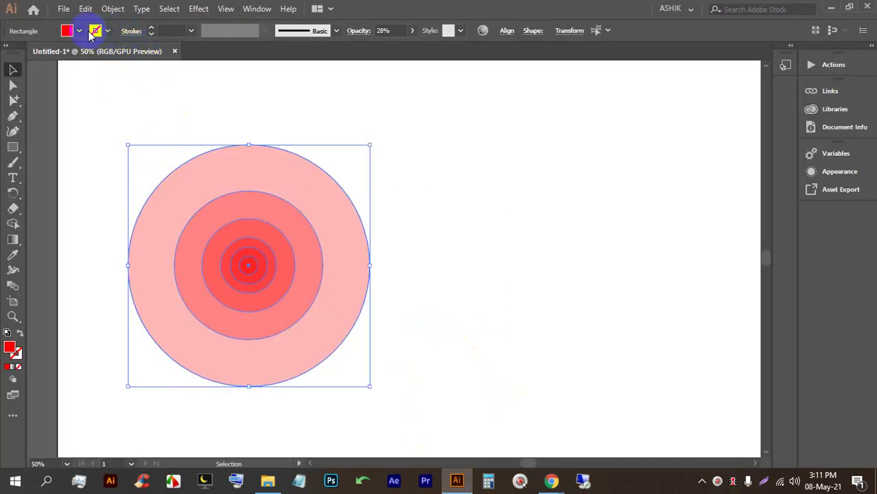
click(80, 31)
click(9, 54)
Set the concentric circles' opacity to 100% and their stroke weight to 1 pt.
click(398, 28)
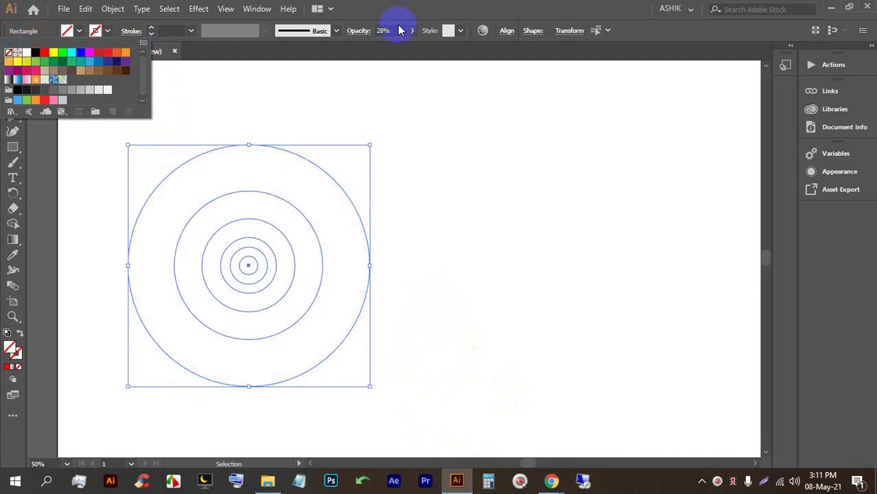
click(412, 30)
drag(405, 53, 442, 43)
click(173, 29)
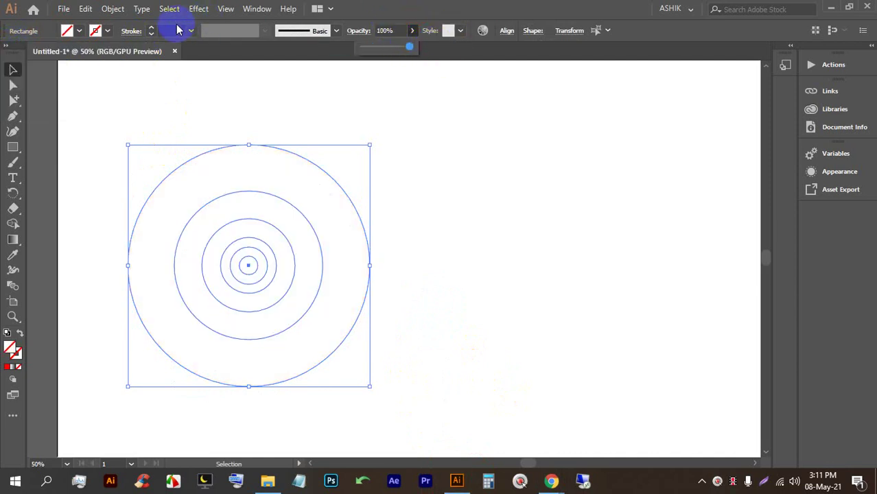
text(1)
key(Return)
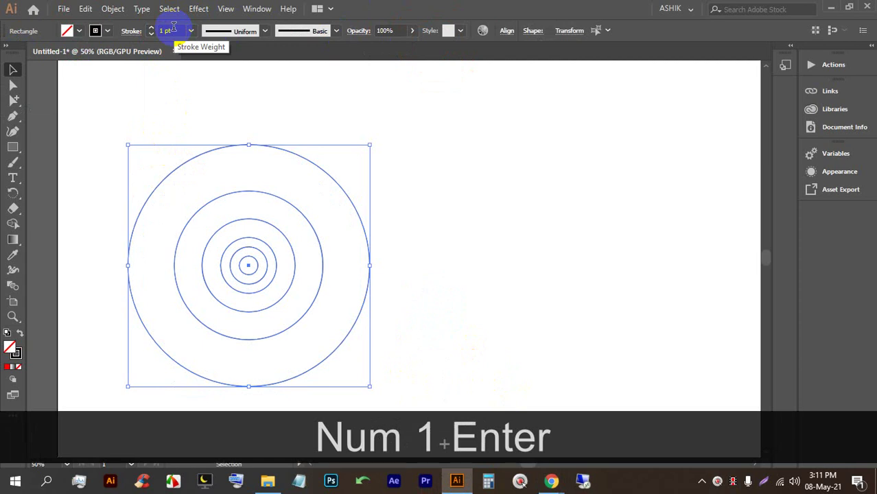
Duplicate the outermost concentric circle onto the empty right half of the artboard.
click(448, 186)
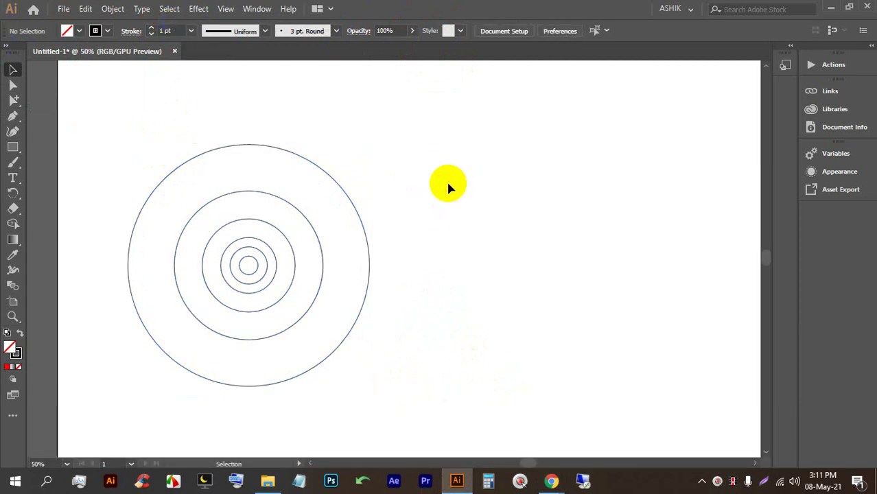
alt+scroll(427, 160, down, 2)
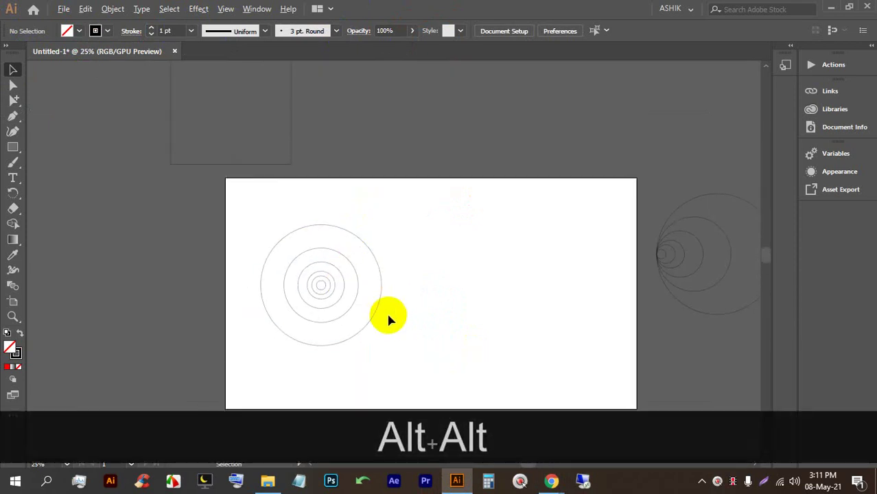
alt+scroll(390, 313, up, 2)
key(alt)
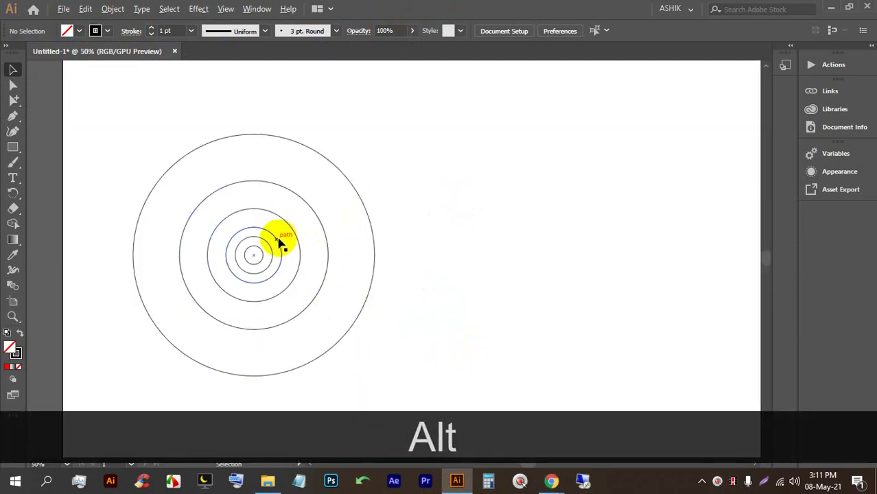
alt+scroll(241, 225, down, 1)
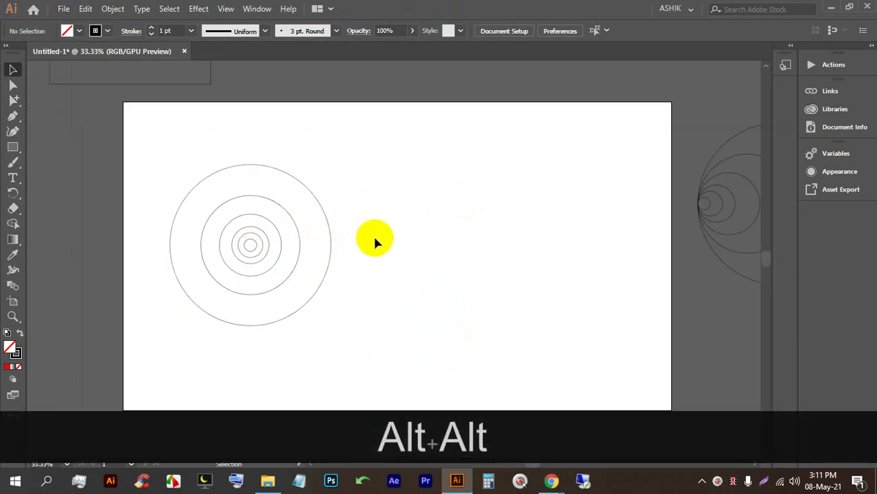
drag(320, 208, 591, 213)
click(663, 226)
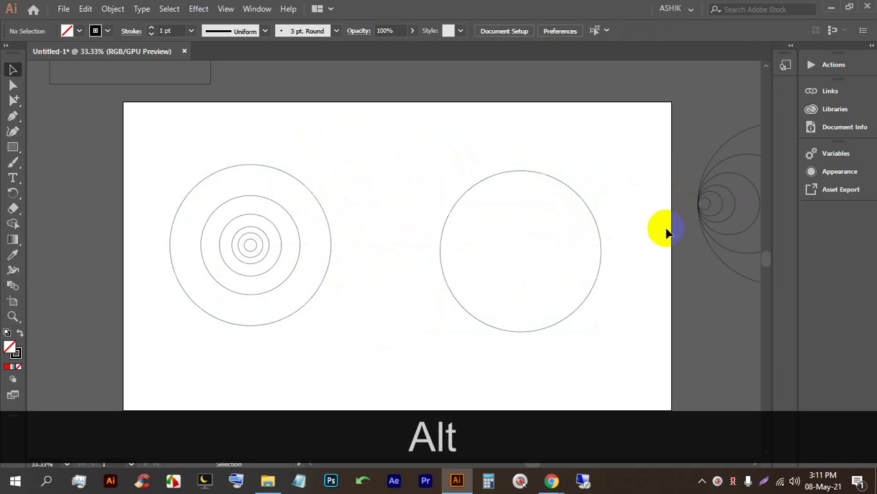
mouse_move(553, 481)
click(518, 447)
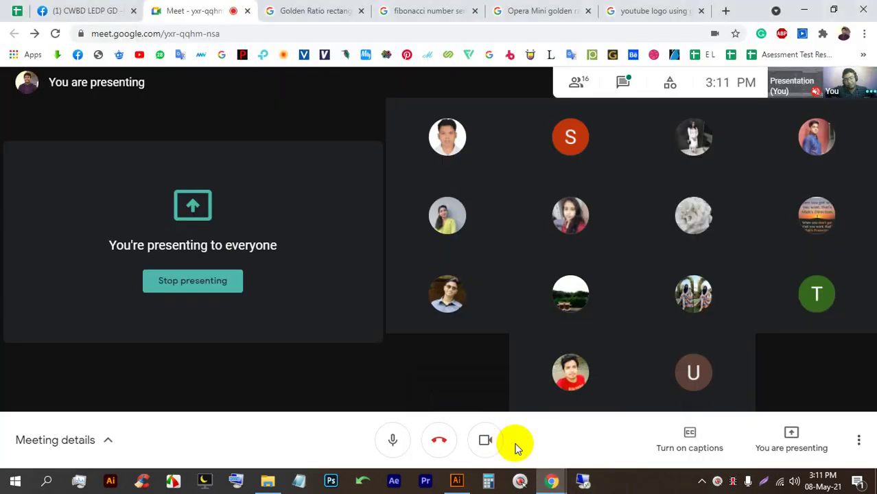
key(alt+Tab)
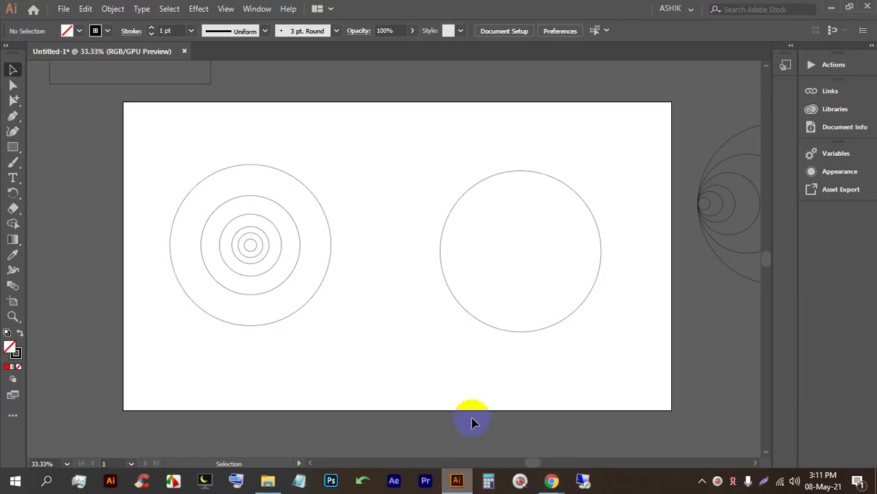
Copy the second-largest concentric circle to the large circle's right inner edge and align both by their vertical centers.
key(space)
drag(577, 288, 521, 280)
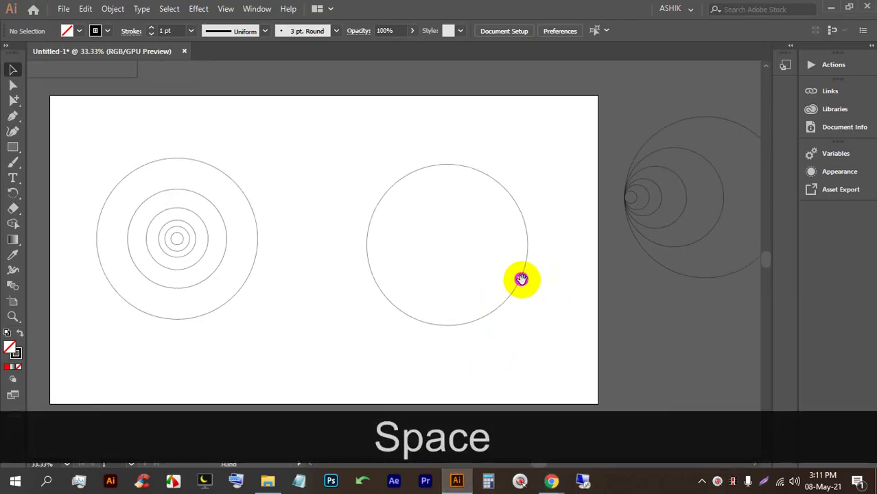
click(222, 223)
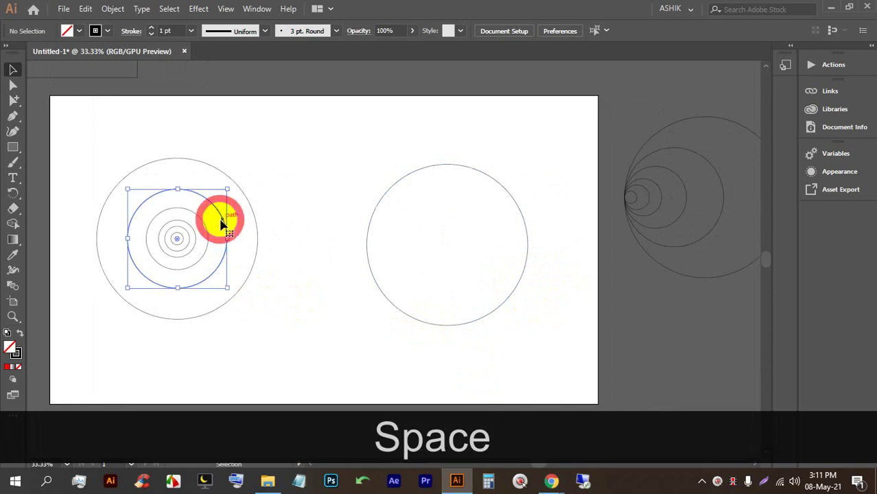
drag(222, 223, 524, 235)
drag(549, 295, 462, 175)
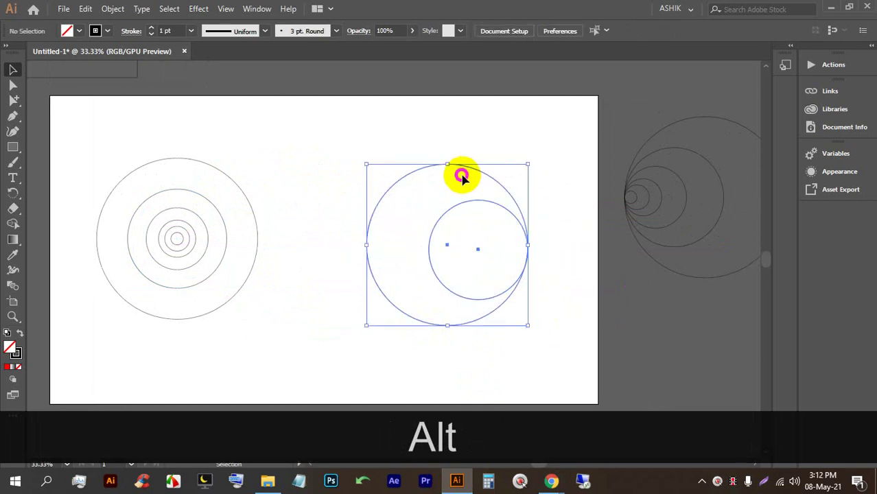
click(506, 32)
click(480, 66)
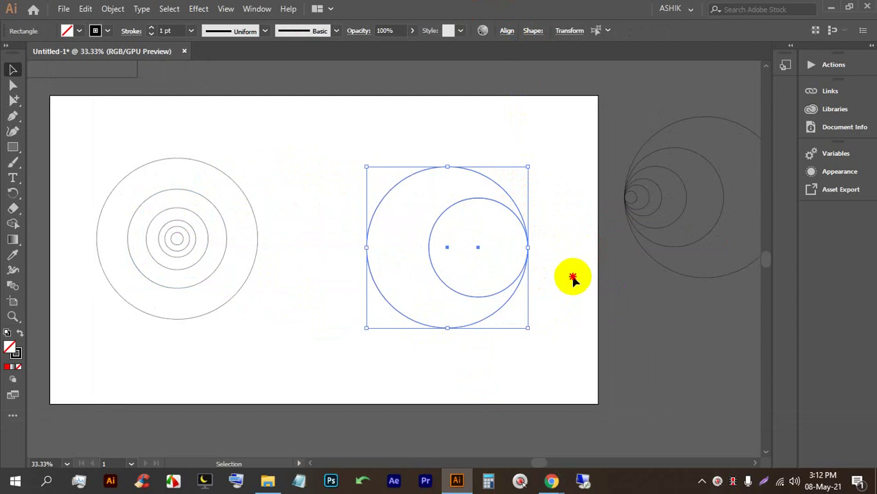
click(572, 281)
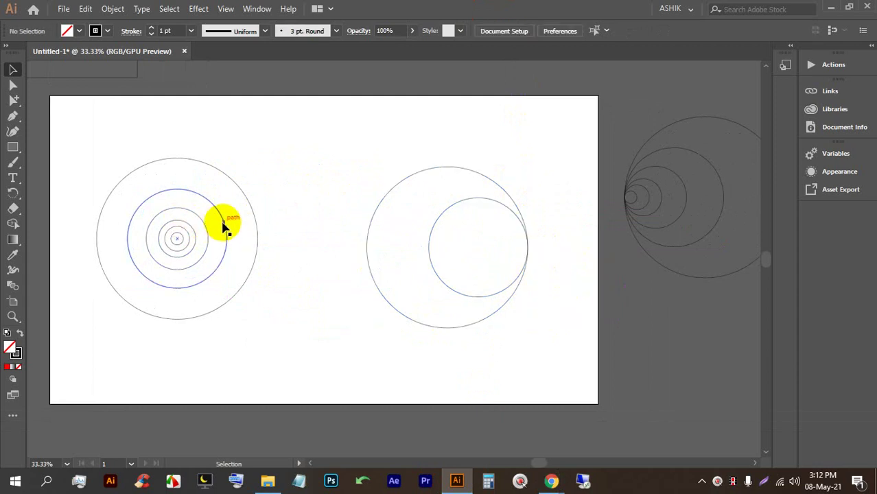
Copy the third and fourth largest concentric circles to below the large circle and align their right edges.
drag(194, 236, 374, 350)
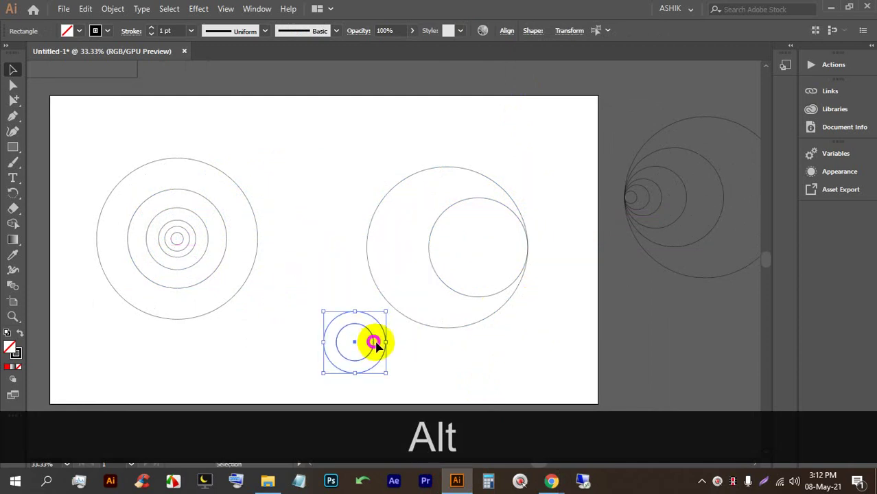
click(507, 31)
click(455, 69)
click(421, 69)
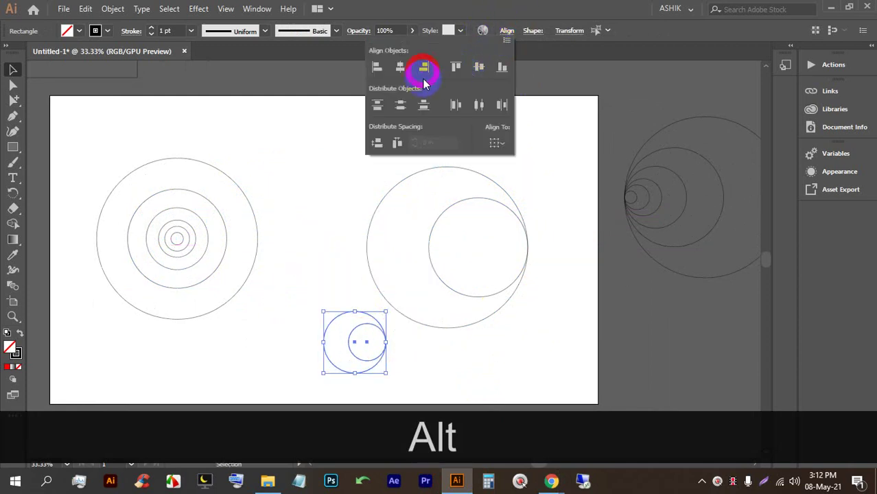
click(456, 342)
click(418, 368)
click(367, 337)
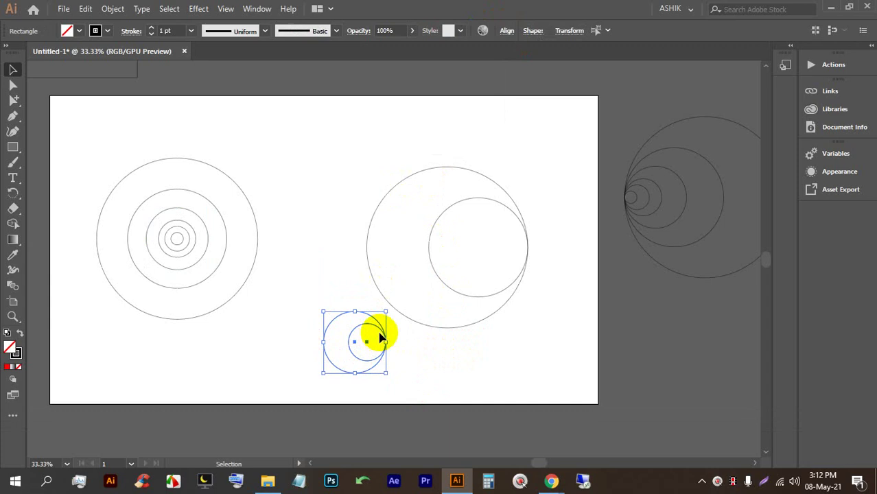
Move the small circle pair to the large circle's right inner edge and align all four circles by right edges and vertical centers.
drag(382, 331, 521, 237)
click(554, 245)
drag(556, 332, 434, 192)
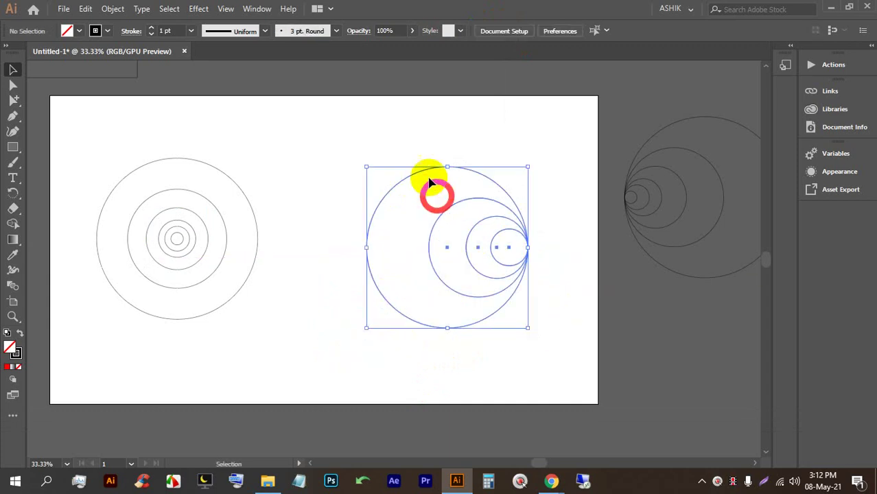
click(506, 31)
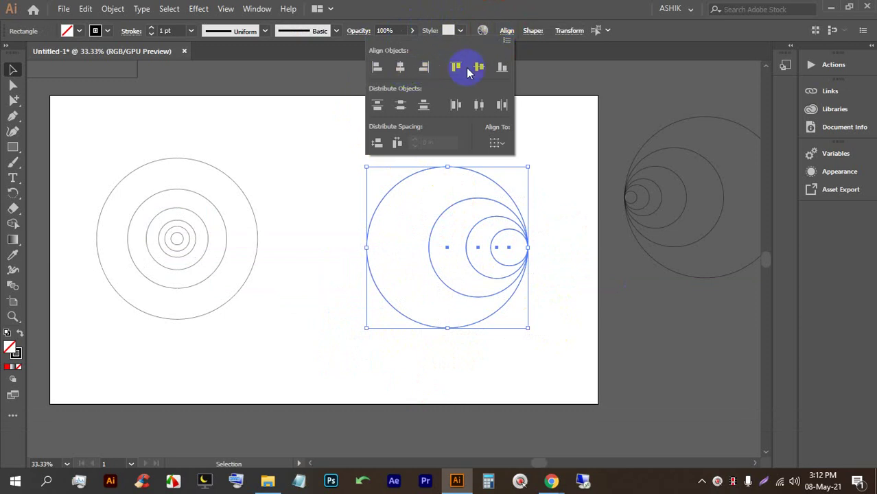
click(425, 68)
click(479, 68)
click(545, 243)
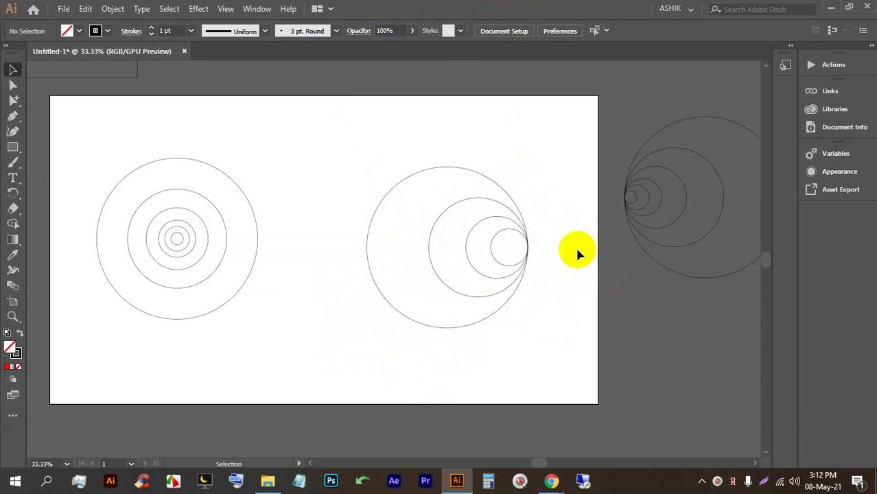
Copy the second-largest circle and the two smaller circles from the right inner edge to the large circle's left inner edge.
click(429, 245)
key(alt)
drag(432, 233, 371, 237)
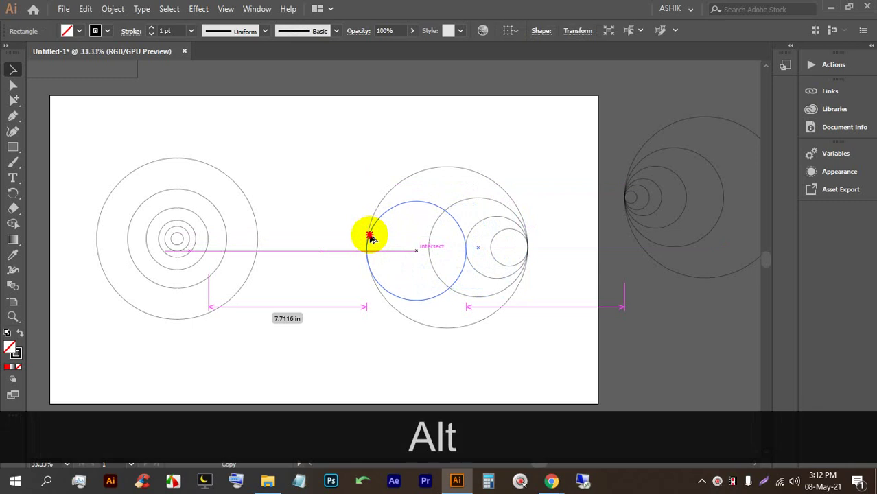
drag(371, 237, 371, 236)
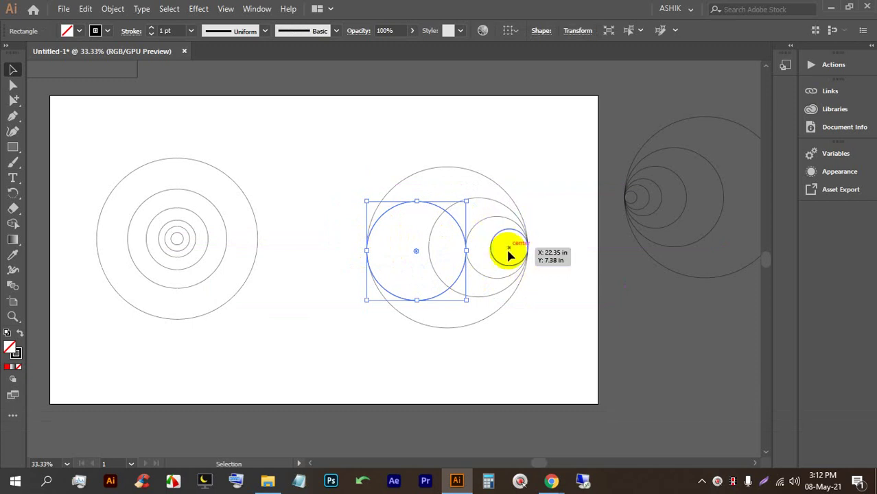
mouse_move(506, 254)
mouse_down()
mouse_move(489, 278)
mouse_move(494, 256)
mouse_move(438, 239)
mouse_move(396, 268)
mouse_up()
key(alt)
click(556, 300)
Align the large circle and all the circles inside it by their vertical centers.
drag(549, 365, 391, 166)
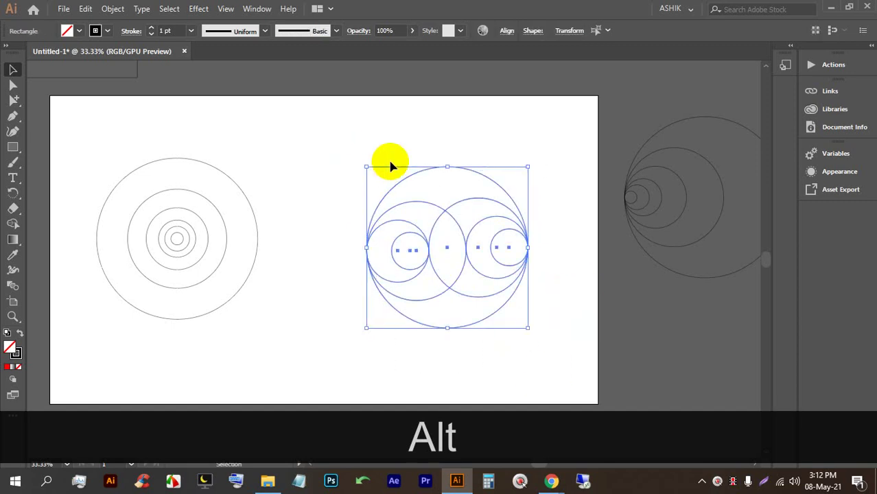
click(507, 30)
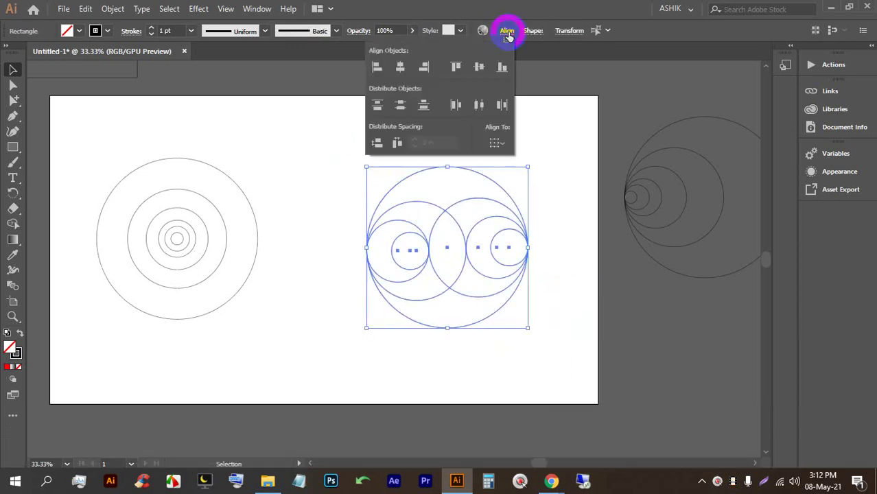
click(479, 68)
click(560, 230)
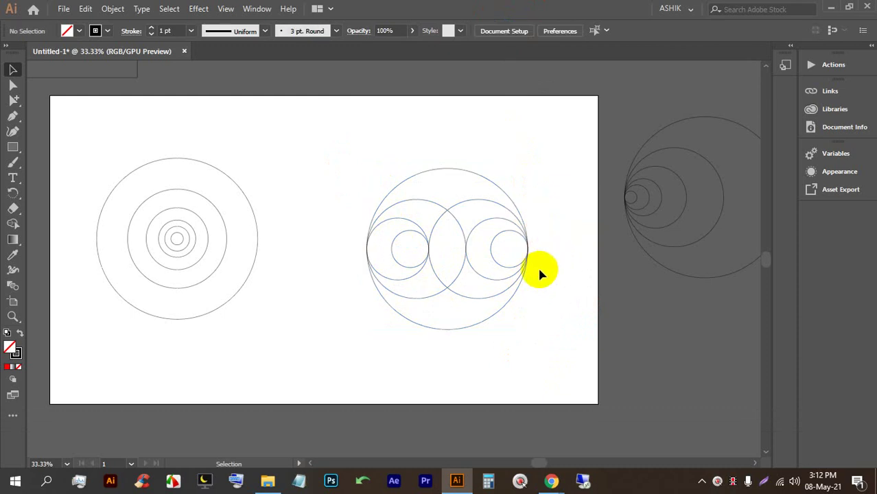
Move the aligned circle construction up the artboard and place a duplicate of it below and to the left.
scroll(537, 268, up, 1)
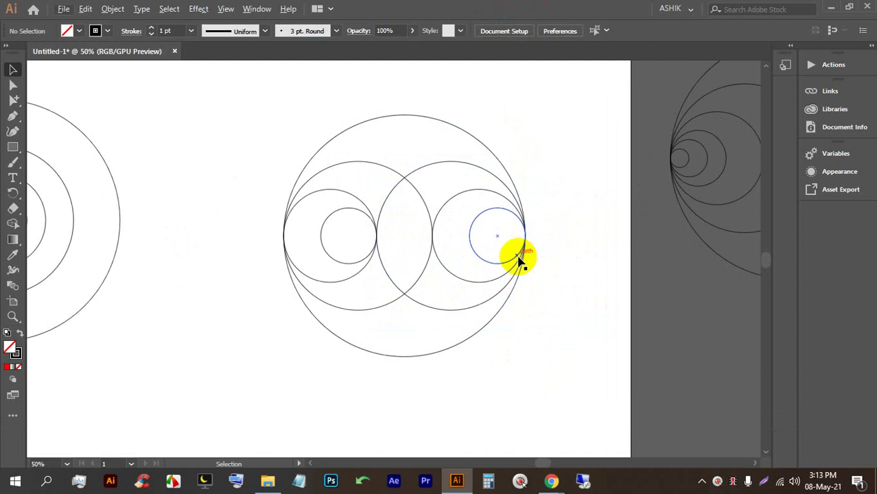
scroll(520, 261, down, 1)
drag(519, 323, 344, 161)
scroll(465, 273, up, 1)
scroll(465, 273, down, 1)
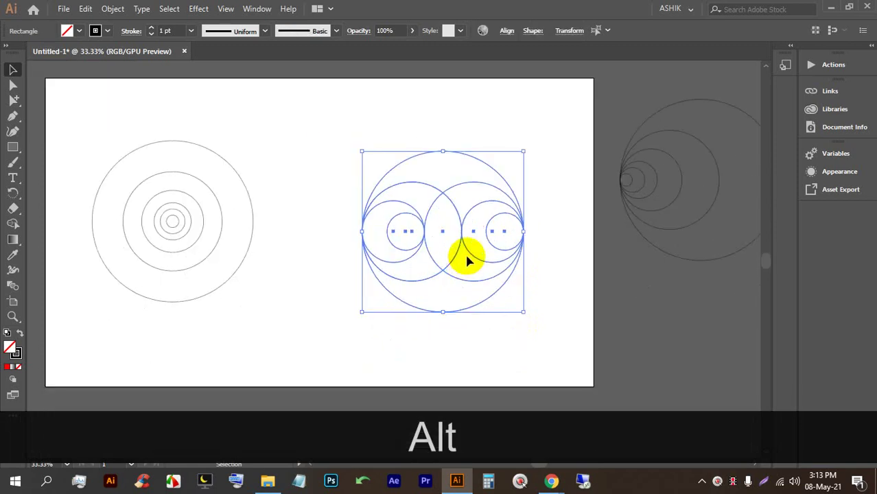
drag(469, 254, 360, 320)
click(448, 333)
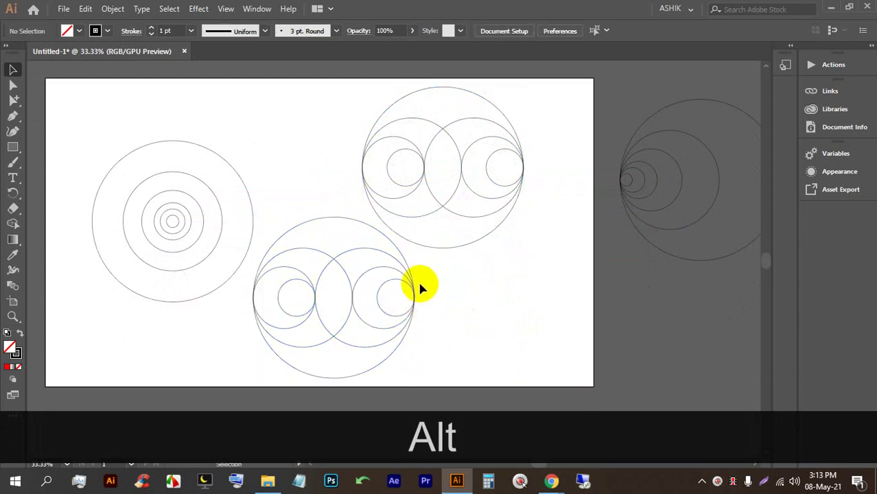
Merge the upper construction's regions with the Shape Builder tool into two interlocking swirl shapes around the central lens.
scroll(444, 243, up, 3)
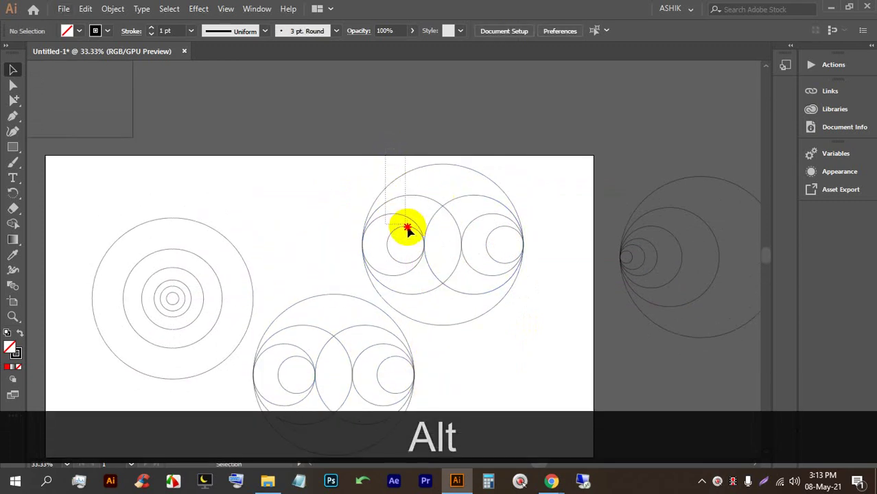
click(522, 254)
scroll(523, 254, up, 3)
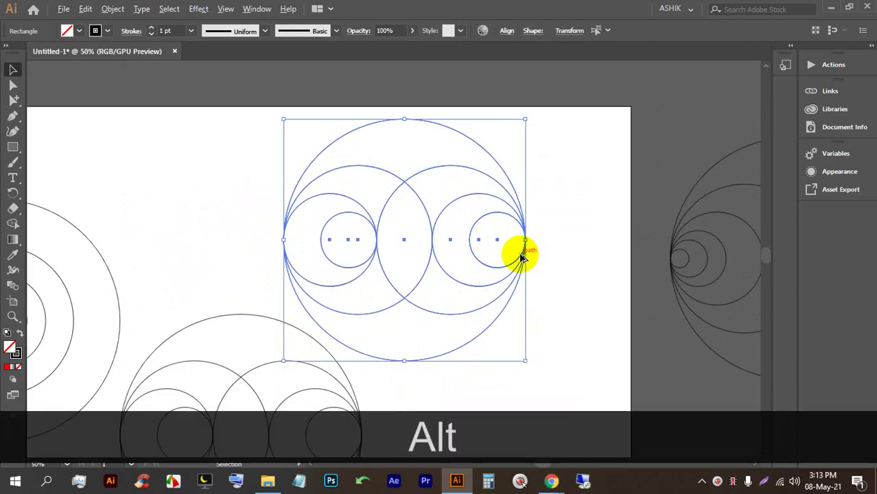
key(alt)
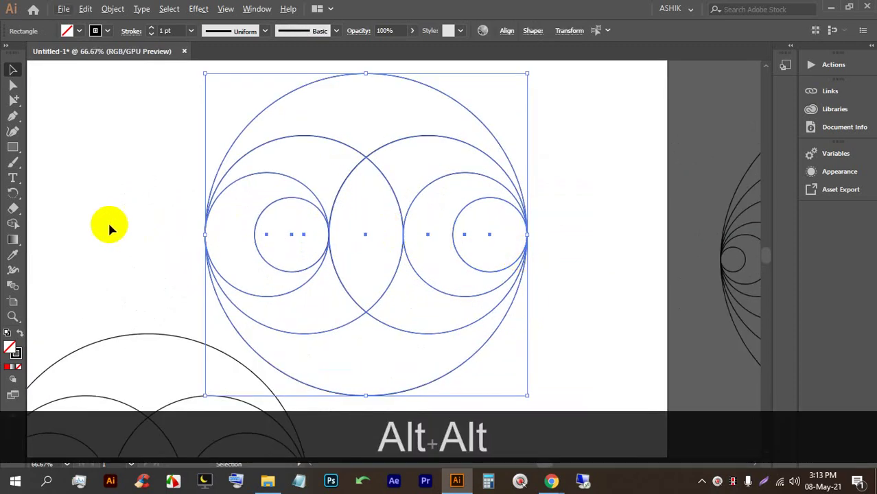
click(13, 226)
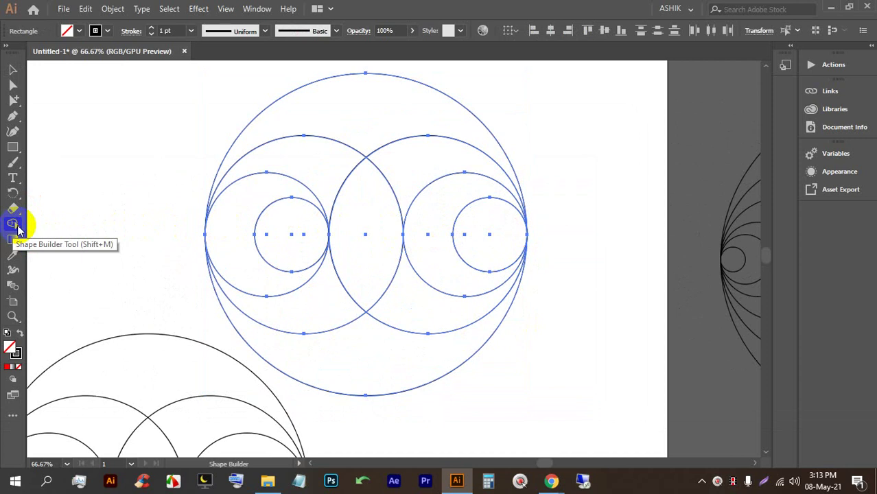
mouse_move(425, 114)
mouse_down()
mouse_move(327, 120)
mouse_move(297, 162)
mouse_move(297, 252)
mouse_move(312, 307)
mouse_up()
mouse_move(431, 170)
mouse_down()
mouse_move(464, 216)
mouse_move(445, 290)
mouse_move(408, 328)
mouse_move(353, 339)
mouse_up()
click(12, 70)
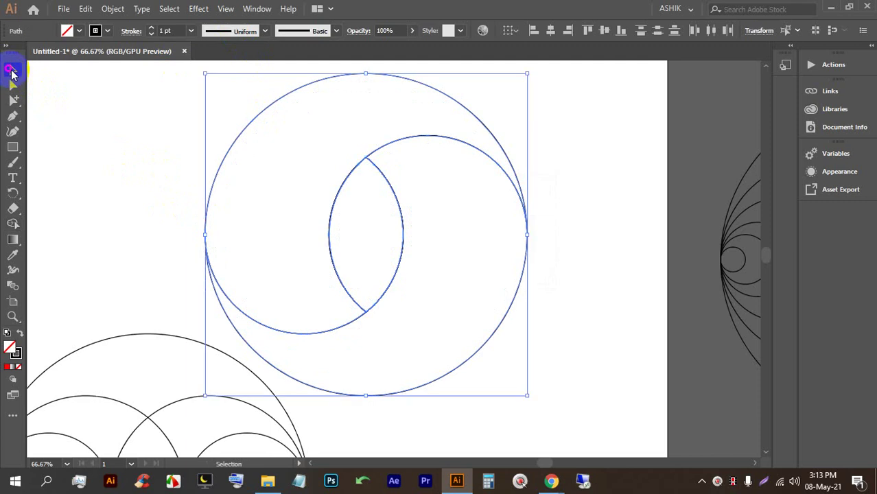
click(72, 121)
Fill the upper swirl shape with the white-to-black linear gradient swatch.
click(254, 117)
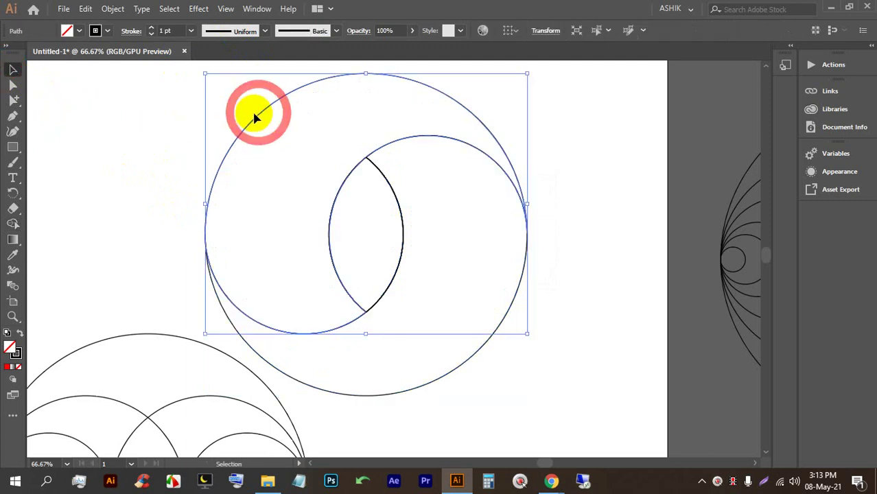
click(79, 31)
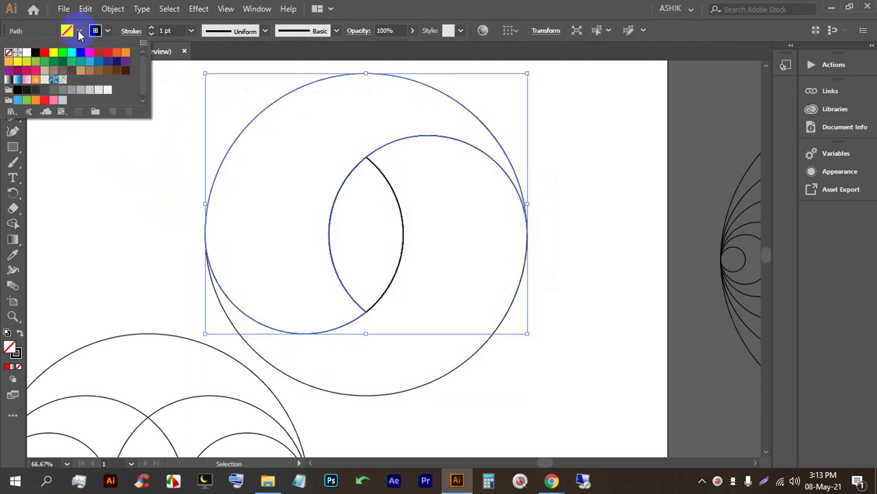
click(8, 81)
click(539, 125)
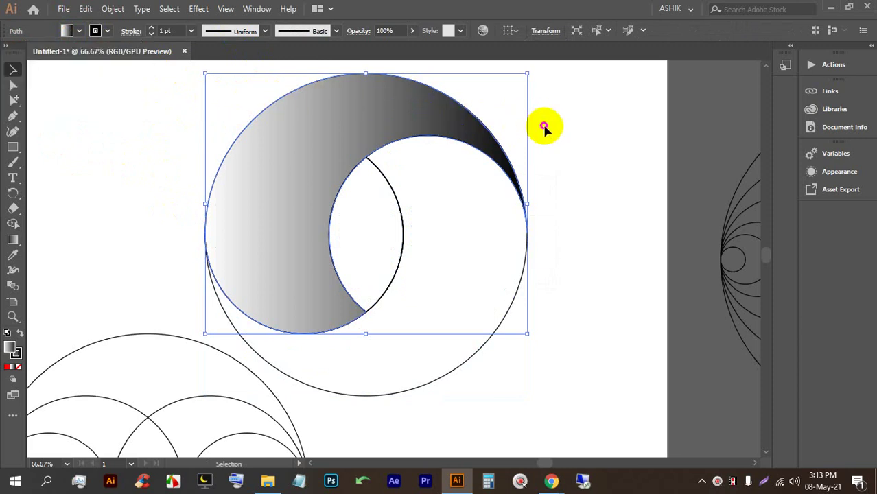
click(545, 129)
Fill the lower swirl shape with the white-to-black linear gradient swatch.
click(514, 306)
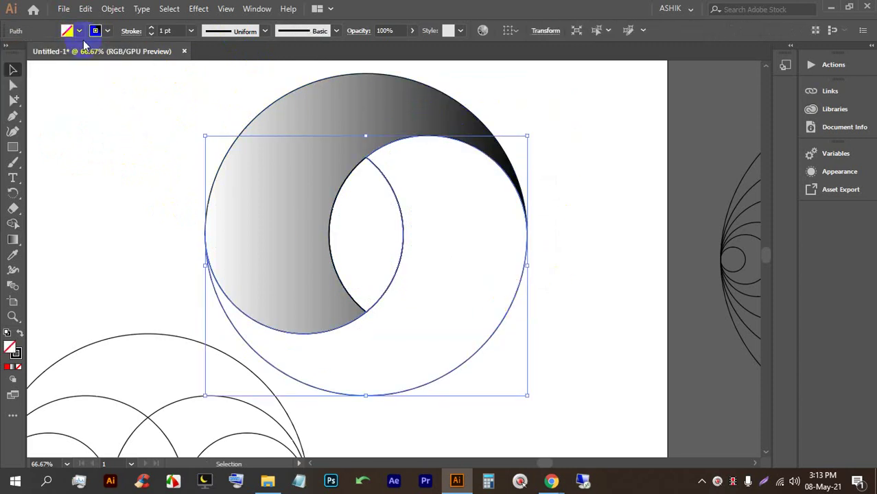
click(79, 31)
click(16, 80)
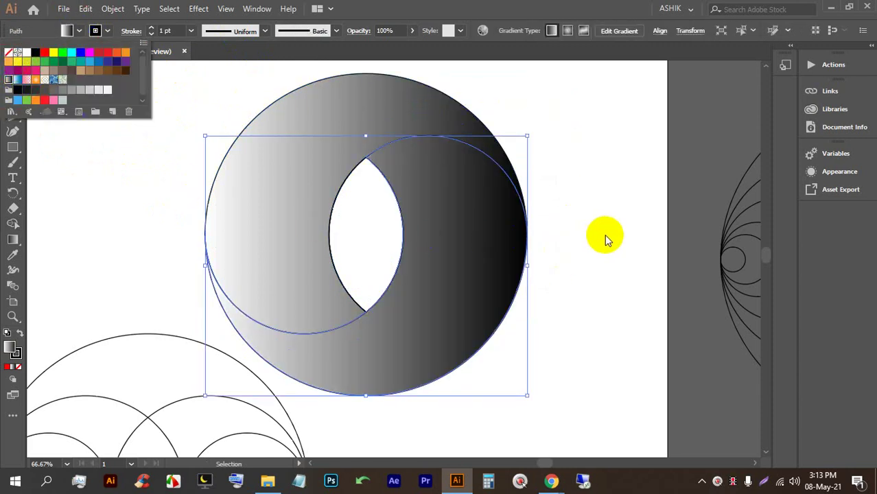
click(606, 236)
click(608, 235)
Remove the stroke from both gradient-filled swirl shapes.
click(343, 132)
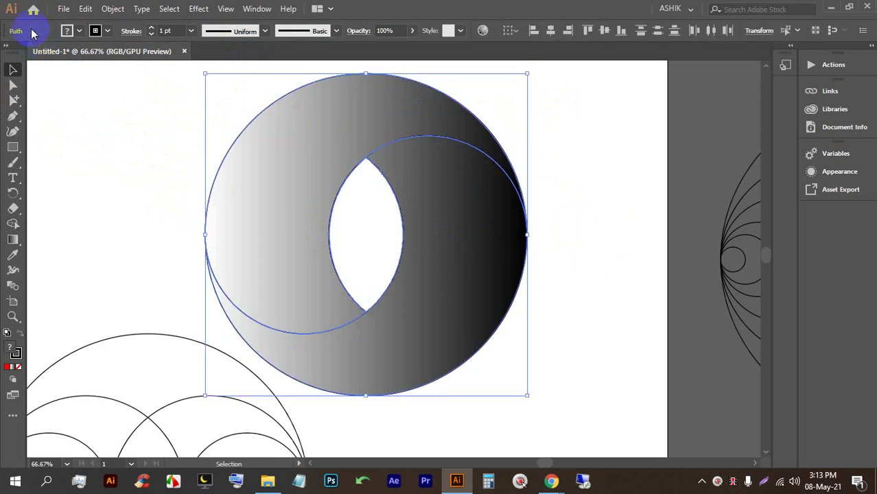
click(108, 31)
click(8, 54)
click(145, 150)
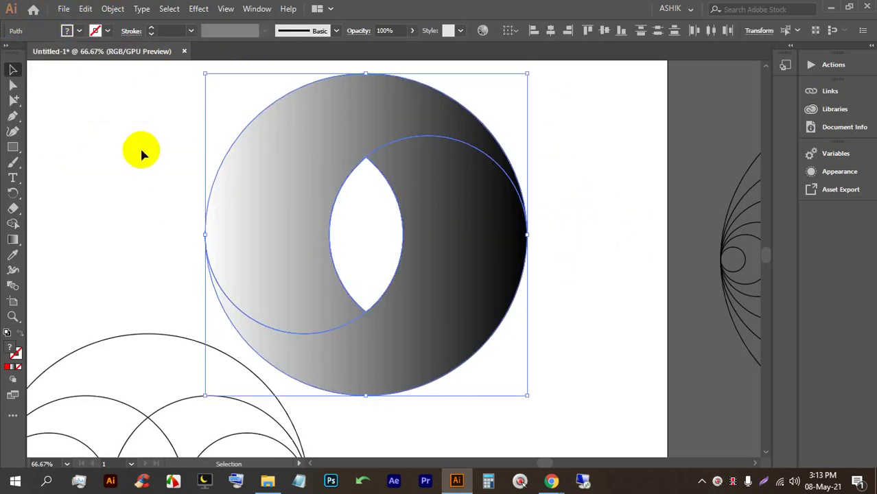
click(145, 148)
Redirect the upper swirl's gradient diagonally from white at its upper right to black beyond its lower left, and shift the midpoint slightly toward black.
click(343, 122)
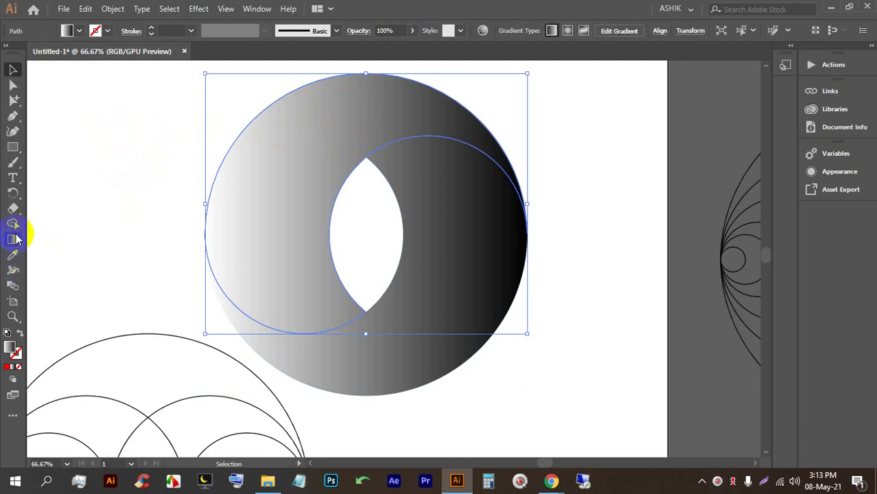
click(13, 239)
drag(432, 81, 175, 367)
mouse_move(300, 225)
mouse_down()
mouse_move(307, 211)
mouse_move(281, 247)
mouse_up()
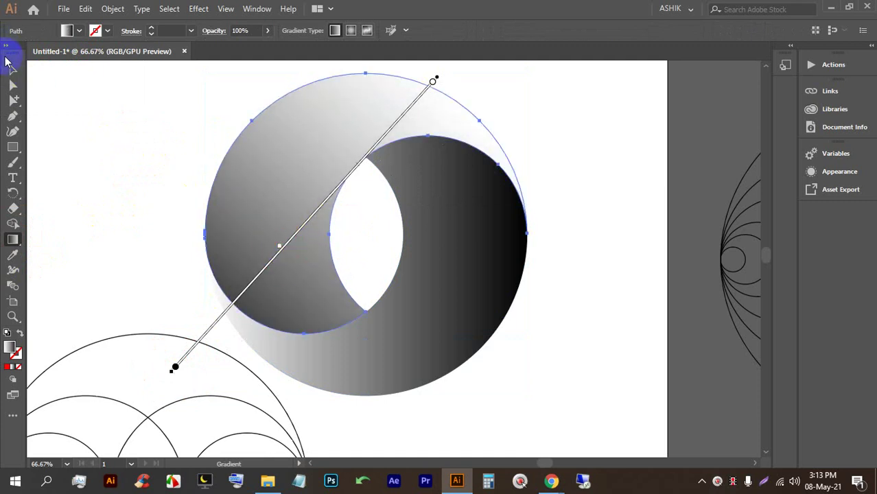
click(8, 63)
click(505, 186)
click(578, 186)
Redirect the lower swirl's gradient to run steeply from white below its bottom edge to black above its upper edge.
click(429, 245)
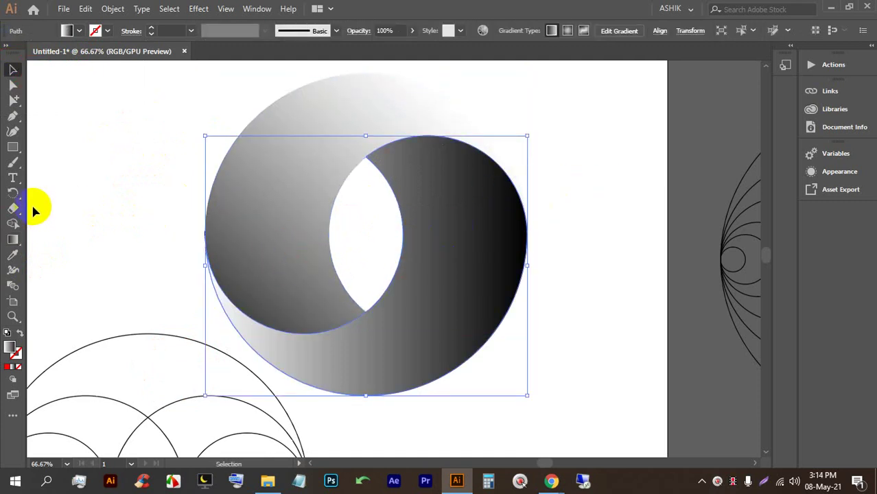
click(14, 237)
mouse_move(438, 140)
mouse_down()
mouse_move(354, 367)
mouse_move(410, 259)
mouse_move(401, 281)
mouse_up()
mouse_move(359, 405)
mouse_down()
mouse_move(448, 170)
mouse_move(471, 91)
mouse_move(453, 112)
mouse_move(460, 91)
mouse_up()
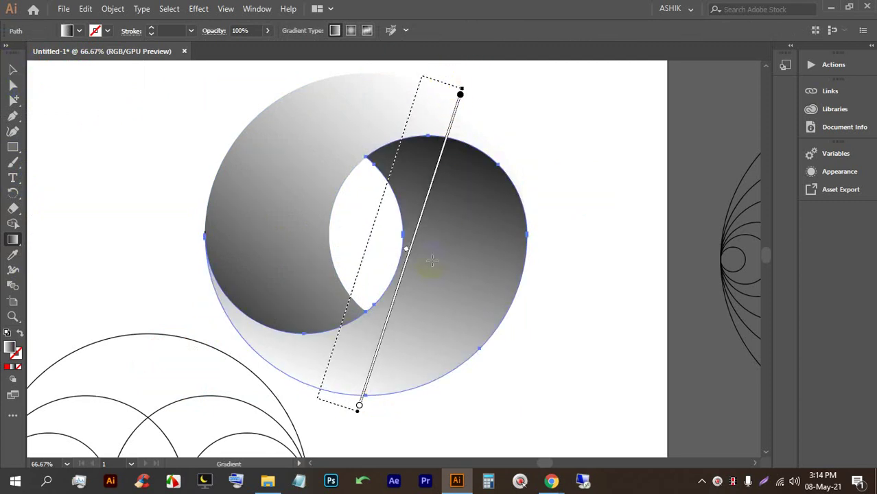
click(12, 70)
click(112, 127)
Darken the upper swirl by moving its gradient midpoint closer to the white end, level with the central lens's edge.
scroll(438, 227, down, 1)
alt+click(364, 147)
click(13, 240)
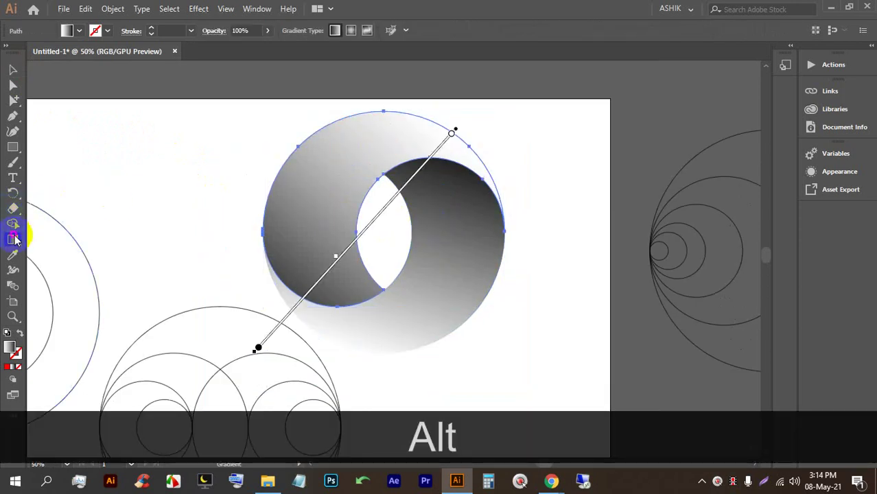
click(443, 137)
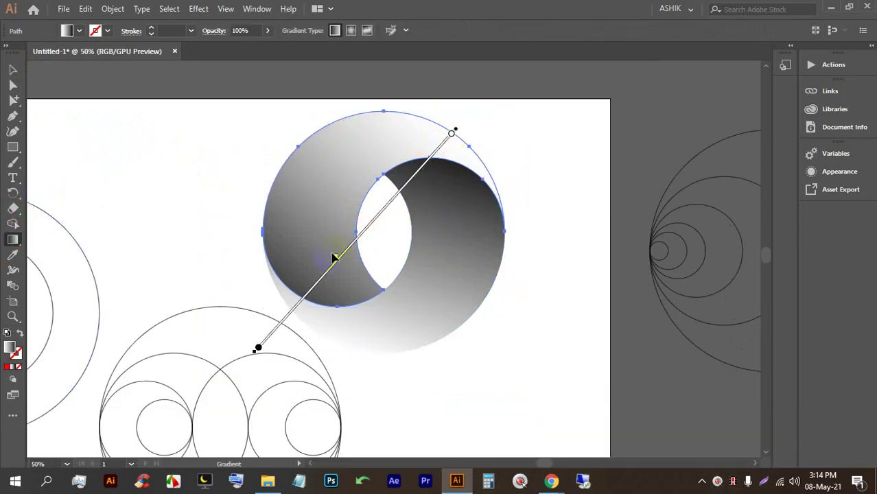
click(359, 241)
key(v)
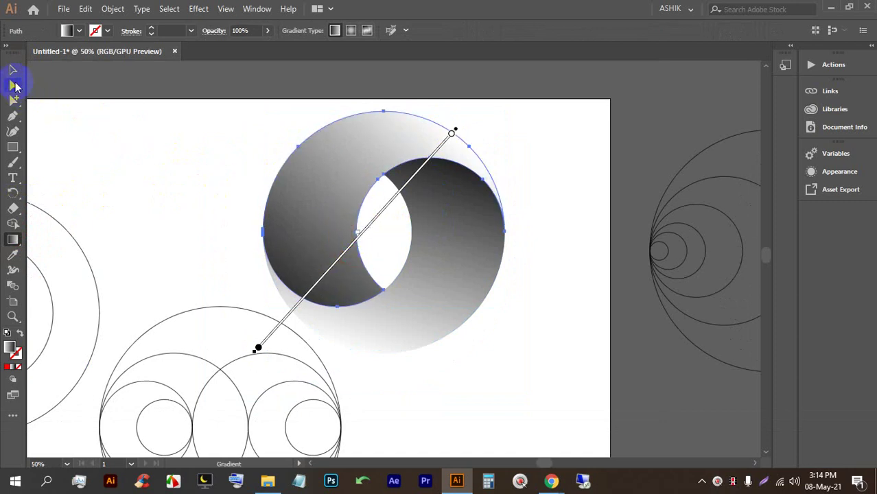
click(163, 122)
Delete the stray black stroke fragment at the left edge where the two swirl shapes meet.
scroll(470, 146, down, 1)
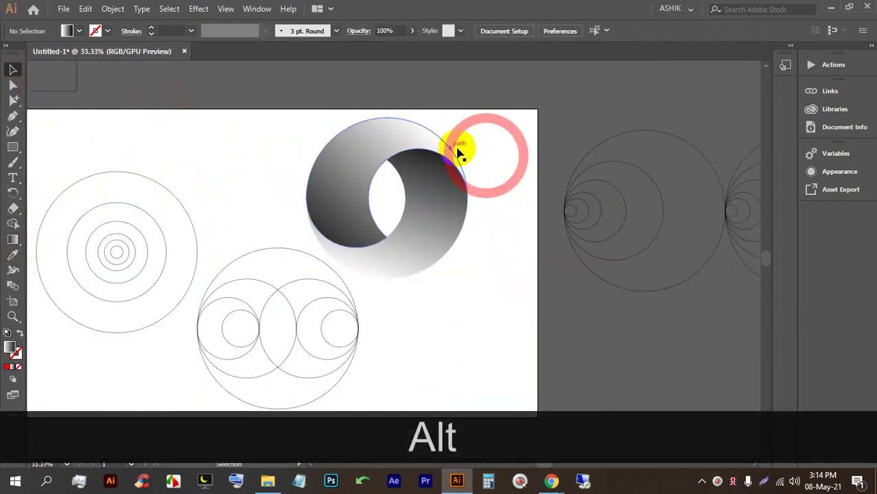
scroll(459, 150, up, 1)
scroll(474, 147, up, 2)
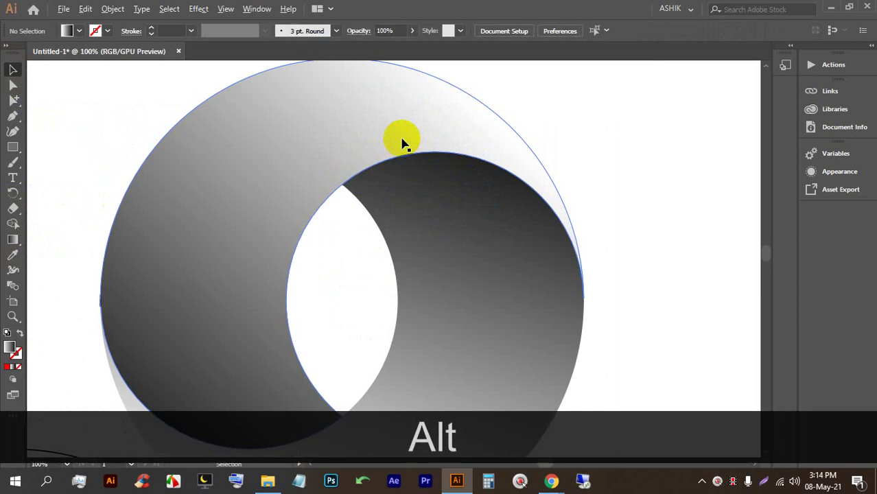
scroll(459, 168, down, 1)
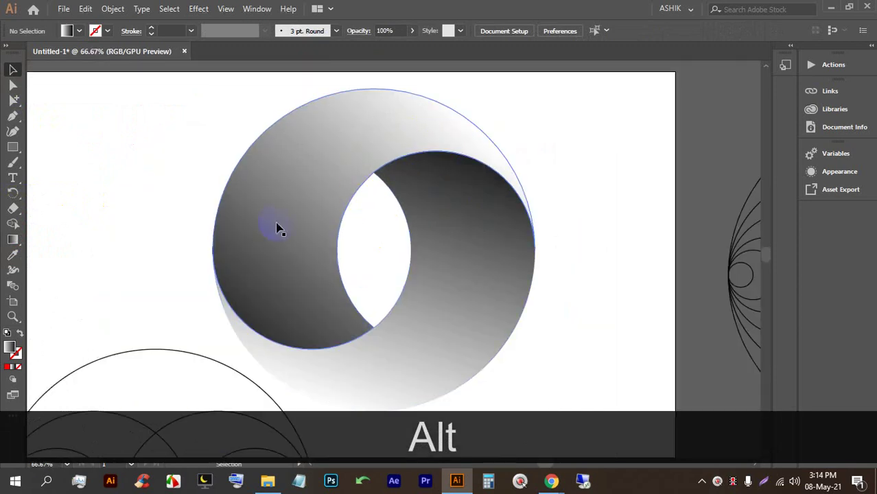
scroll(278, 229, up, 7)
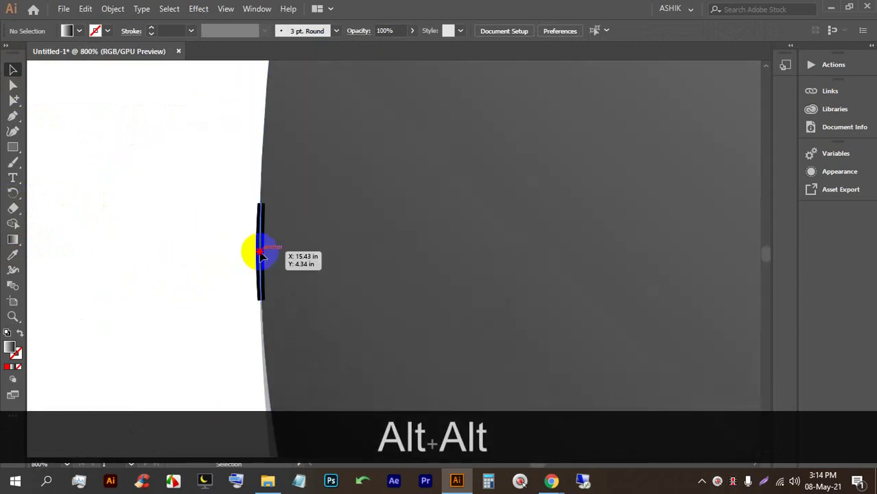
click(260, 254)
key(BackSpace)
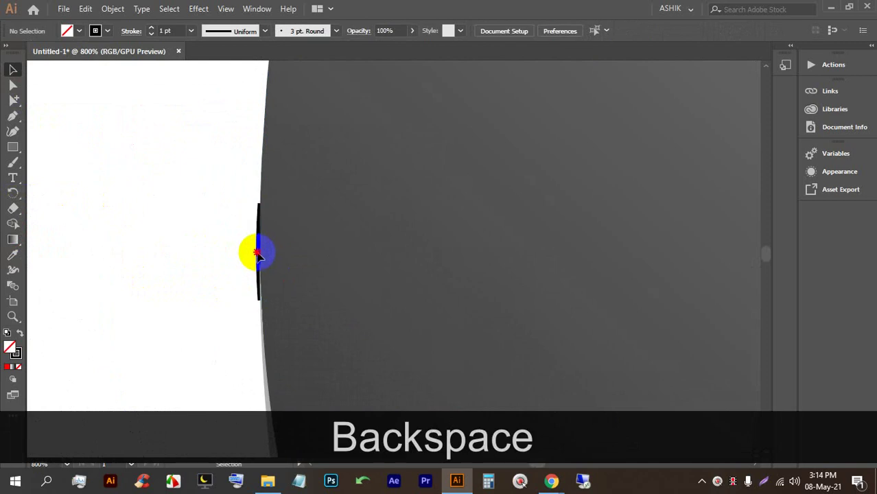
Move the remaining black stroke fragment off the swirl's left edge onto the empty artboard and delete it.
drag(232, 244, 256, 273)
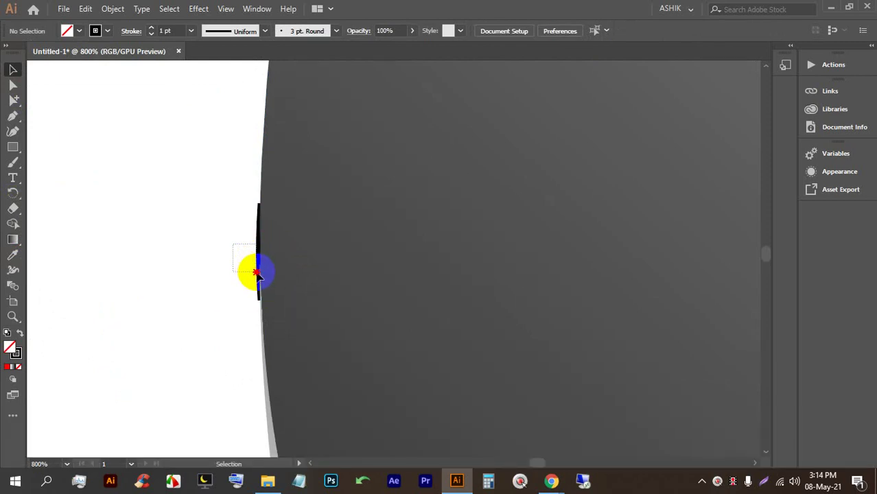
click(251, 229)
scroll(231, 235, up, 2)
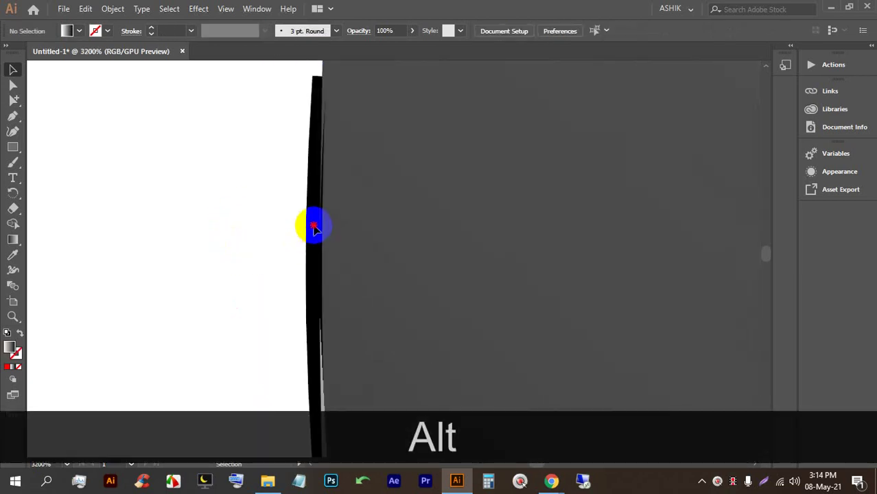
scroll(308, 227, down, 8)
drag(634, 252, 403, 190)
click(250, 201)
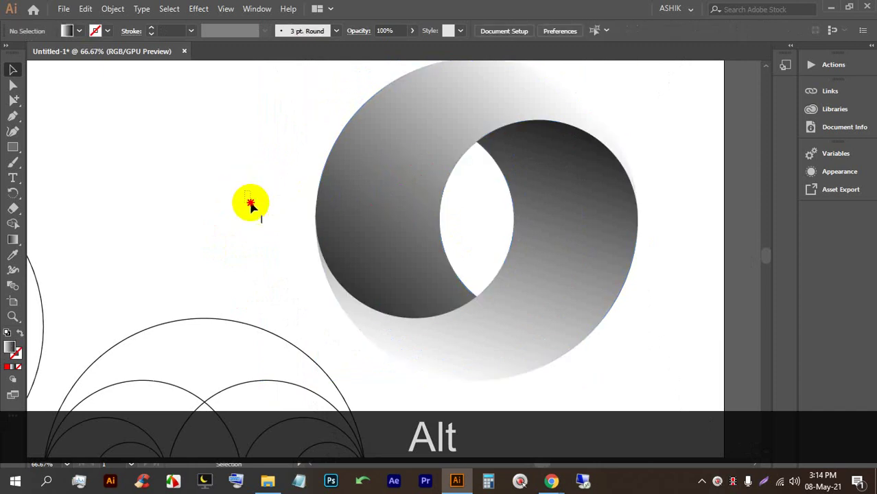
drag(250, 201, 279, 240)
key(BackSpace)
alt+scroll(412, 209, down, 2)
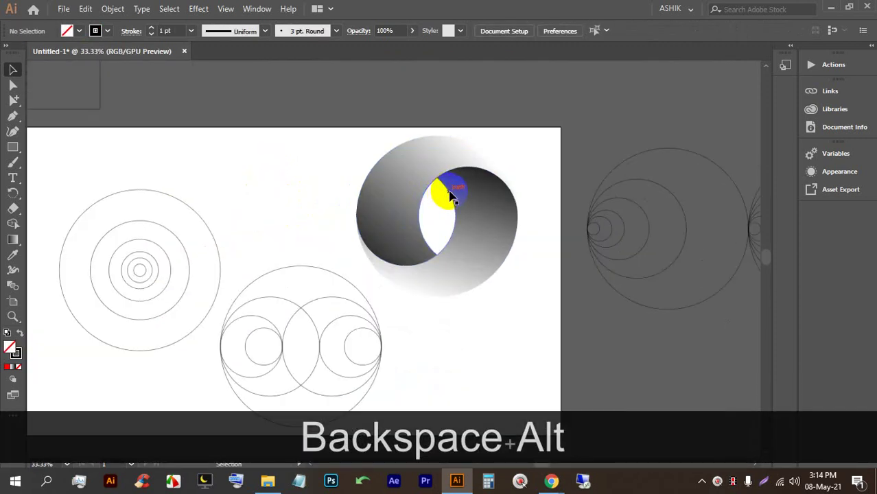
Switch to the Google Meet call in Chrome, try to unmute a participant, and return to Illustrator.
scroll(452, 196, down, 2)
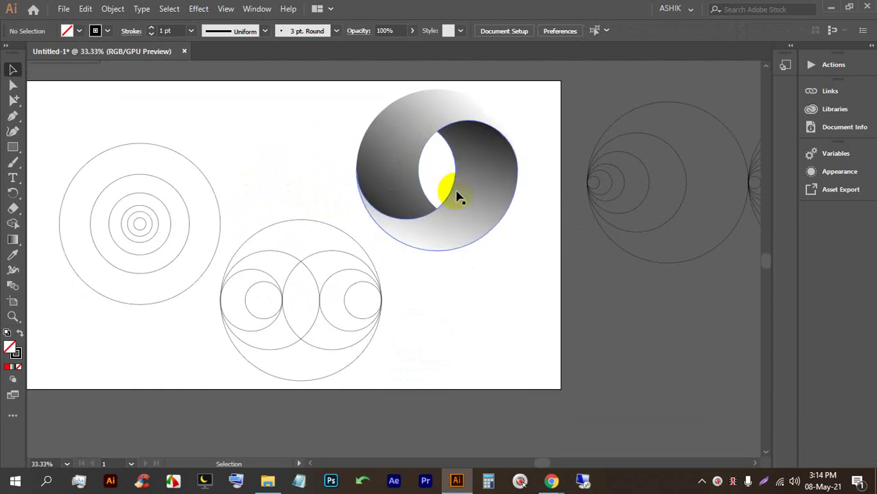
click(542, 482)
click(517, 405)
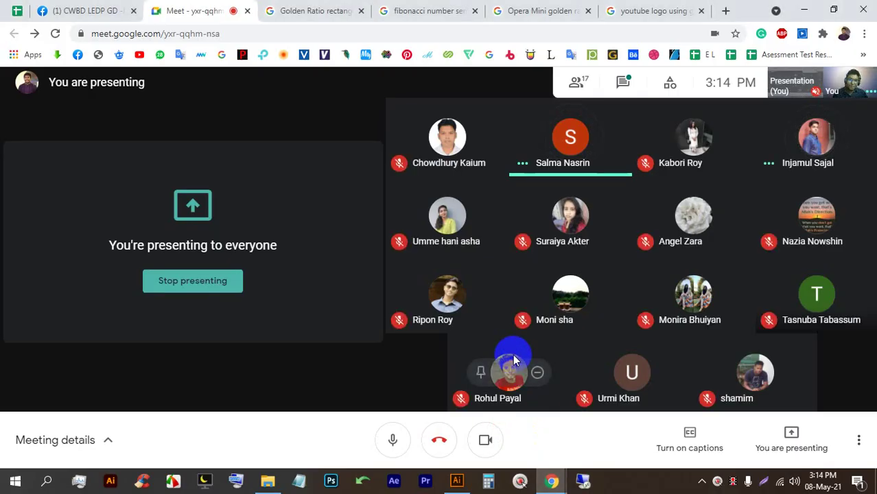
click(515, 374)
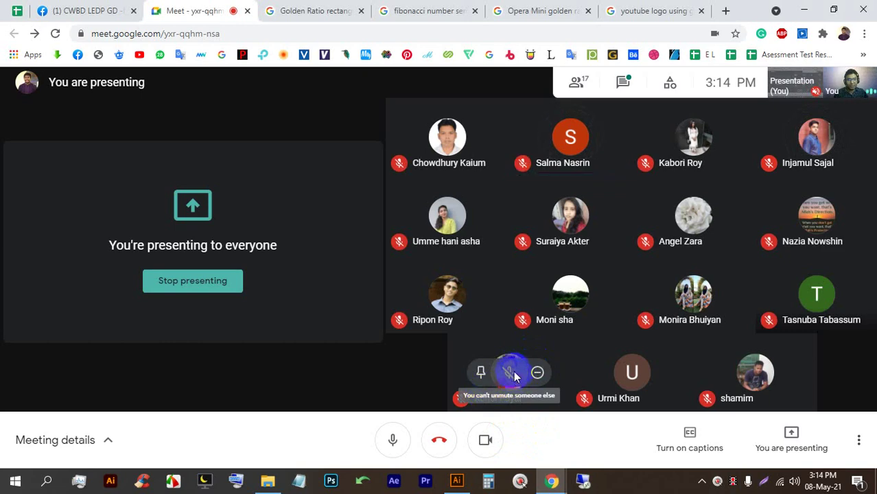
click(457, 481)
Merge the lower circle construction's regions with the Shape Builder tool into an upper swirl, a lower swirl and an S-shaped band between them.
scroll(364, 300, up, 2)
drag(364, 300, 402, 320)
click(526, 319)
drag(611, 337, 313, 186)
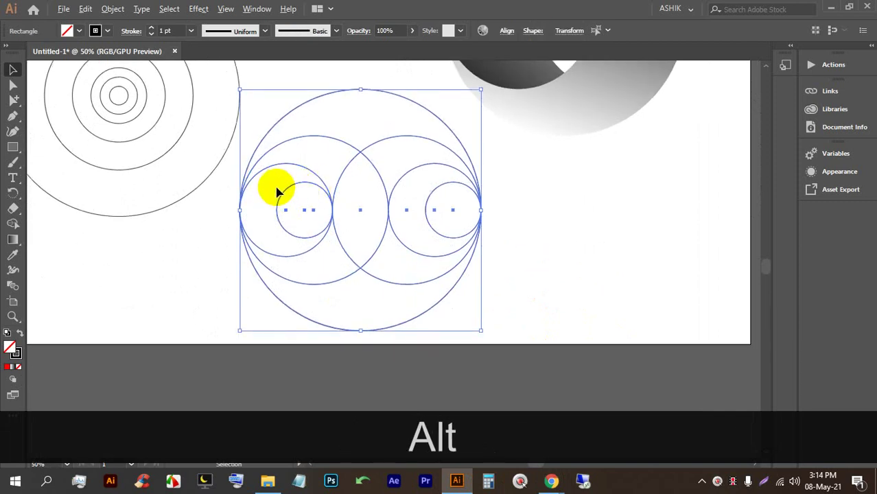
scroll(287, 191, up, 1)
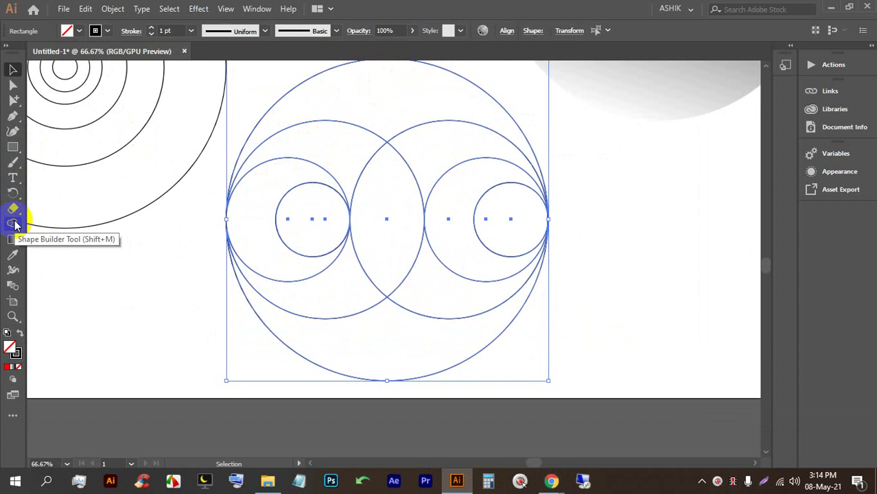
click(14, 223)
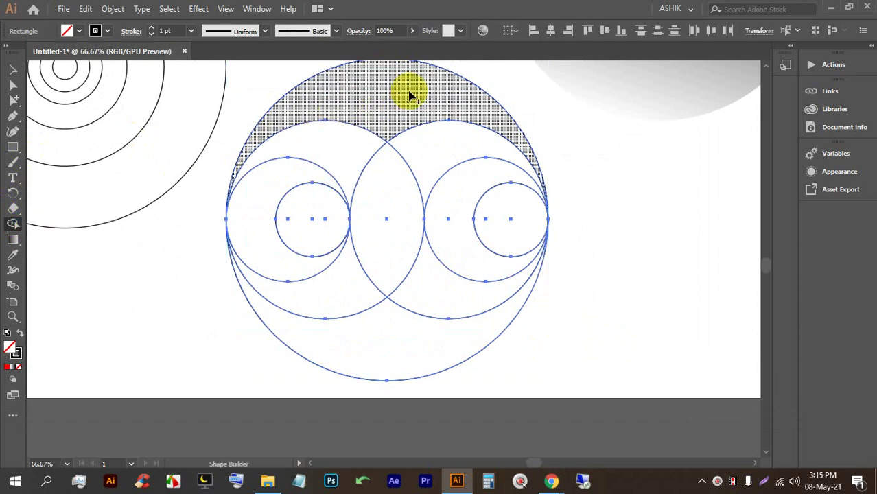
scroll(319, 188, up, 3)
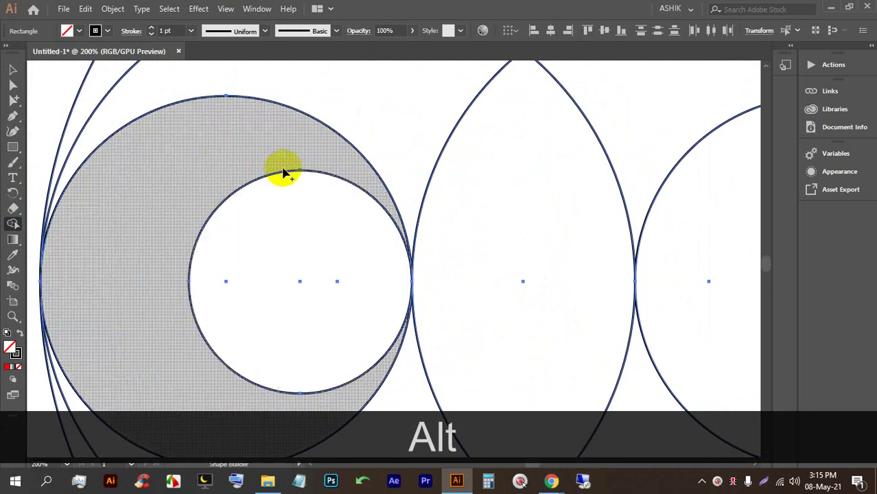
scroll(500, 214, down, 3)
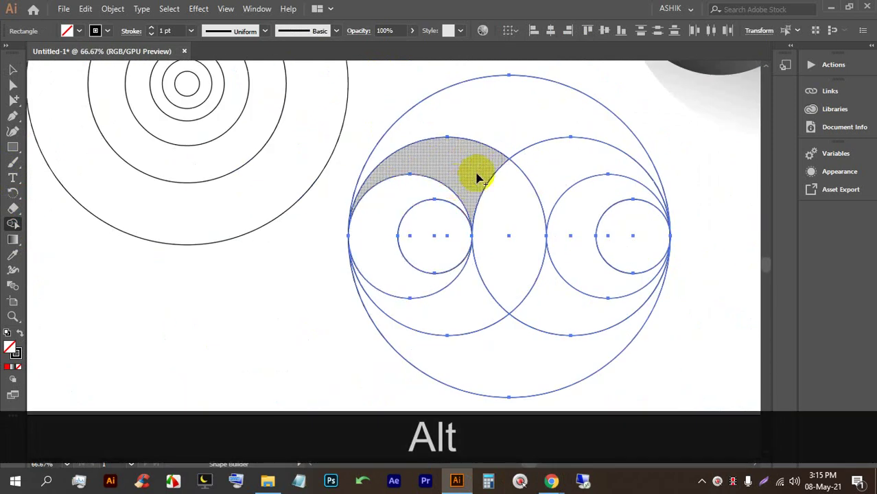
mouse_move(535, 101)
mouse_down()
mouse_move(498, 124)
mouse_move(439, 256)
mouse_up()
mouse_move(454, 368)
mouse_down()
mouse_move(524, 345)
mouse_move(613, 264)
mouse_move(626, 232)
mouse_move(607, 202)
mouse_up()
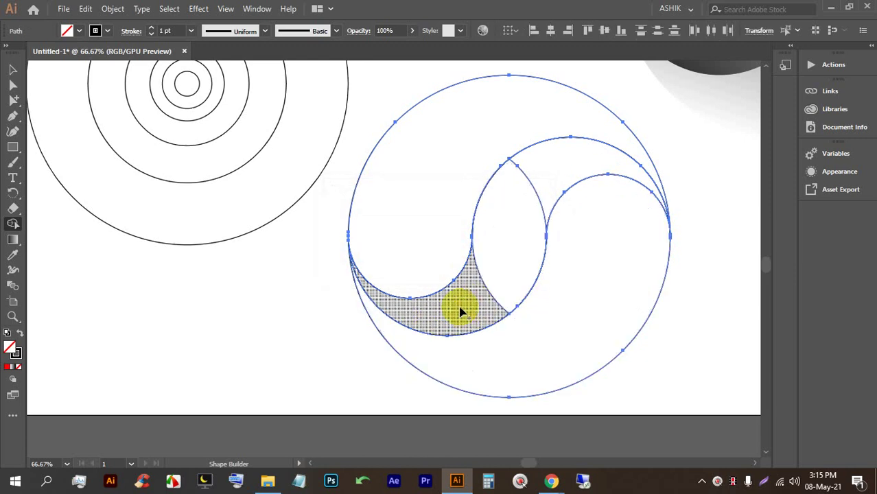
mouse_move(546, 173)
mouse_down()
mouse_move(517, 230)
mouse_move(466, 299)
mouse_up()
click(12, 69)
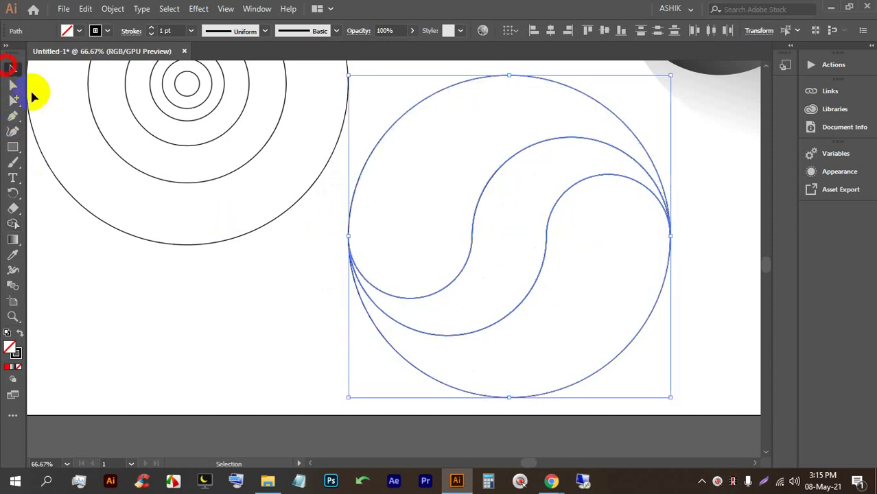
Fill the upper swirl of the lower construction with solid blue.
scroll(339, 188, down, 1)
click(571, 223)
click(378, 106)
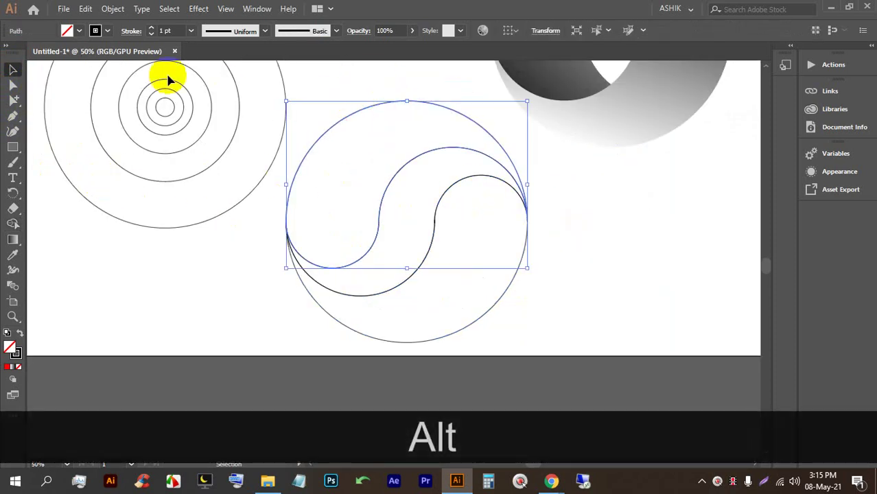
click(76, 33)
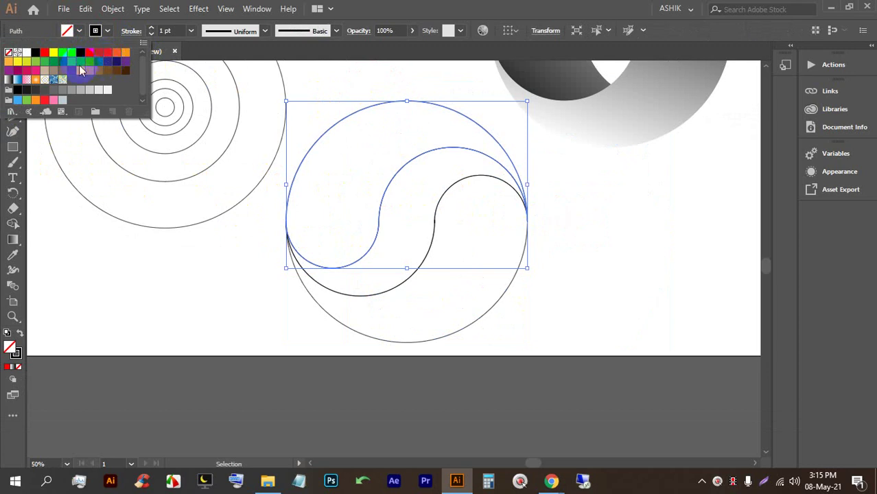
click(80, 54)
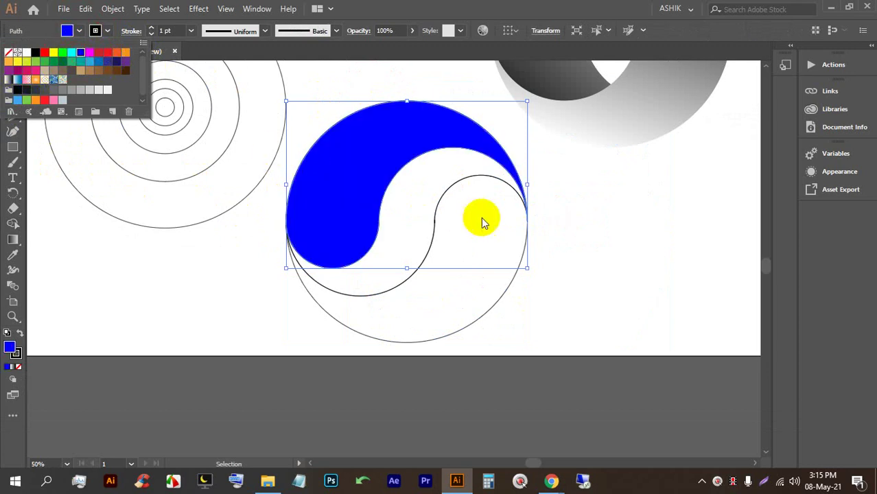
Fill the lower swirl beneath the S-shaped band with solid red.
click(554, 230)
click(515, 278)
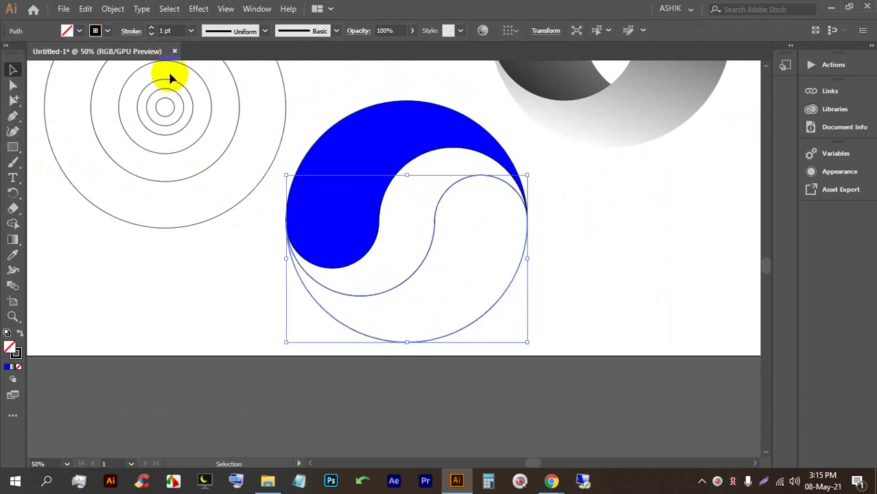
click(79, 31)
click(107, 53)
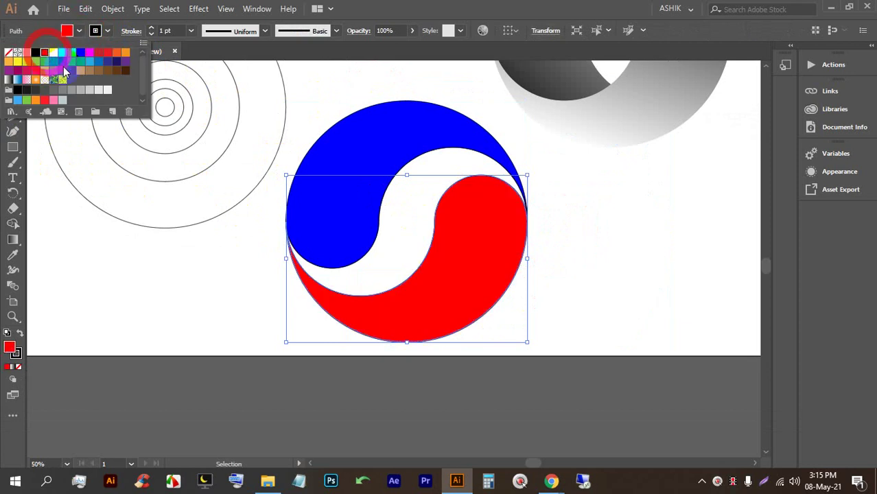
Remove the stroke from all regions of the blue and red circular logo.
click(600, 259)
click(597, 260)
click(332, 215)
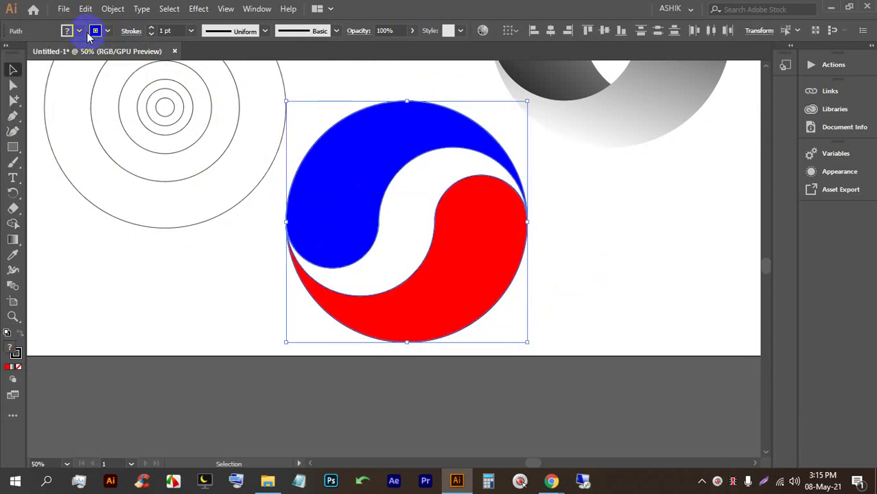
click(106, 31)
click(8, 52)
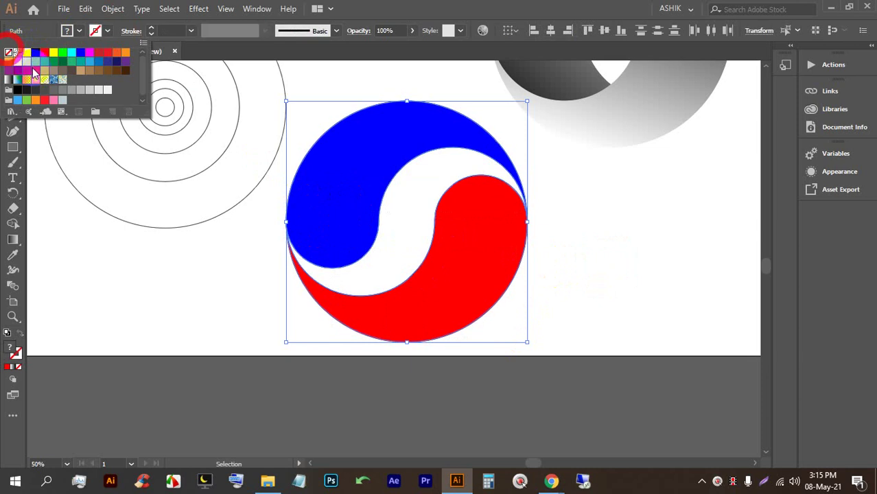
click(638, 256)
click(573, 281)
Shrink the blue-red logo and the gray gradient logo and place them side by side near the artboard's upper edge.
alt+scroll(298, 206, down, 1)
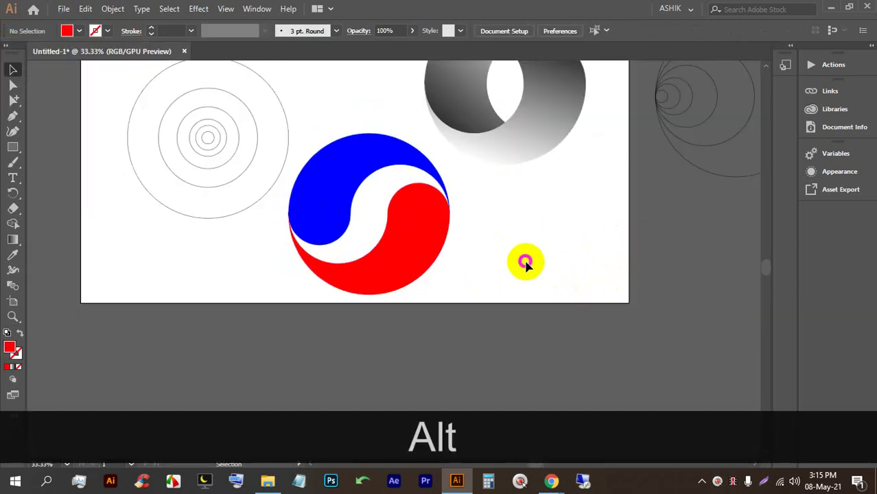
alt+scroll(389, 201, down, 1)
alt+scroll(388, 226, up, 2)
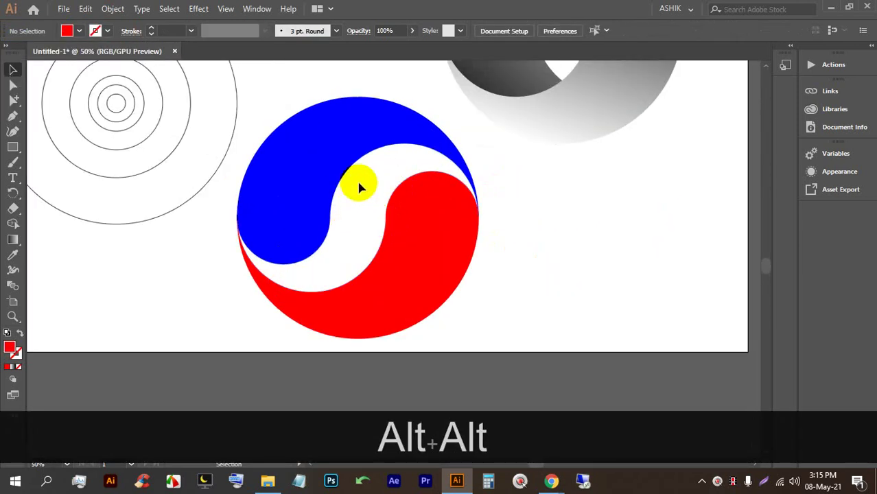
alt+scroll(361, 189, down, 1)
alt+scroll(378, 198, down, 2)
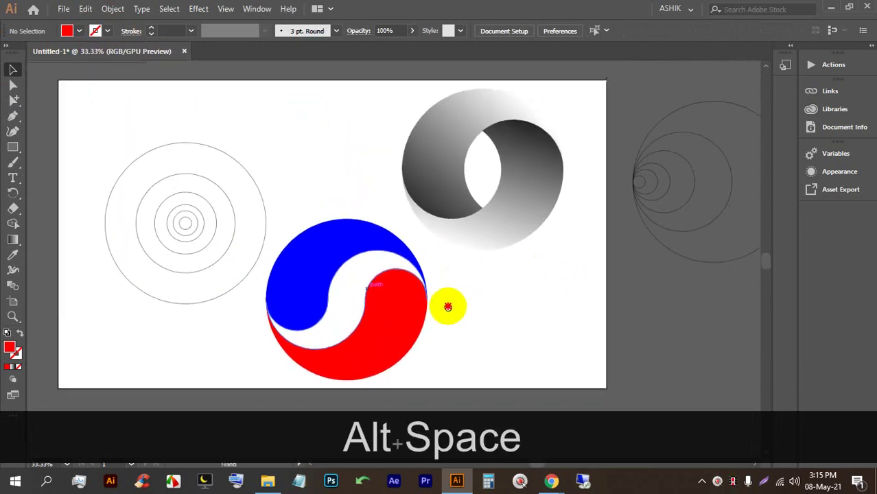
drag(373, 201, 374, 201)
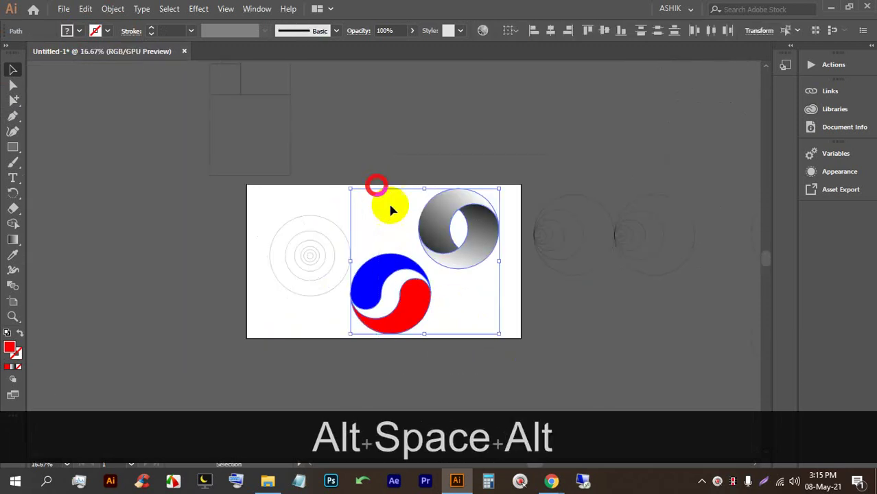
drag(422, 335, 388, 175)
click(446, 278)
alt+scroll(384, 206, up, 2)
click(510, 254)
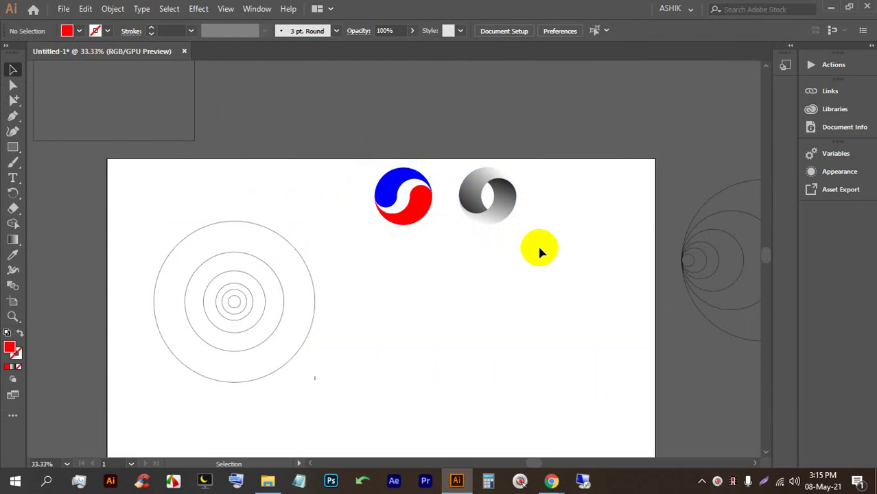
Copy the third-largest and second-largest concentric circles to the empty area, bottoms touching, and align them on their horizontal centers.
scroll(405, 239, down, 1)
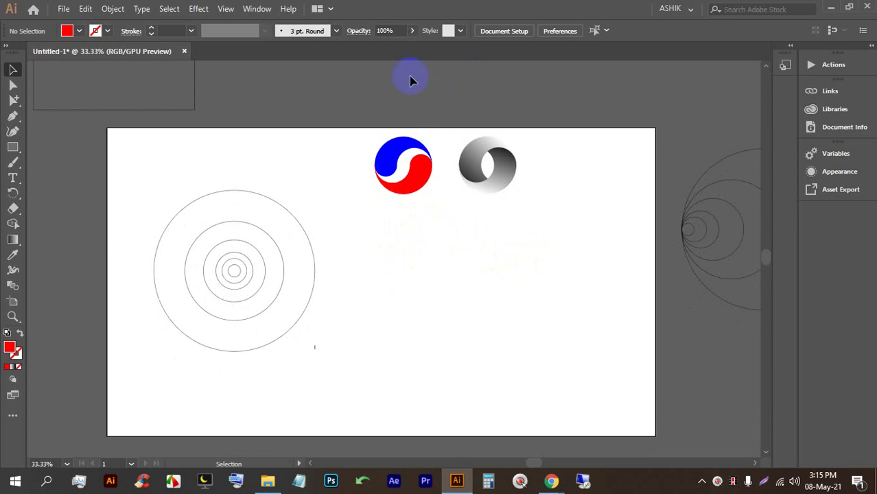
scroll(275, 304, up, 2)
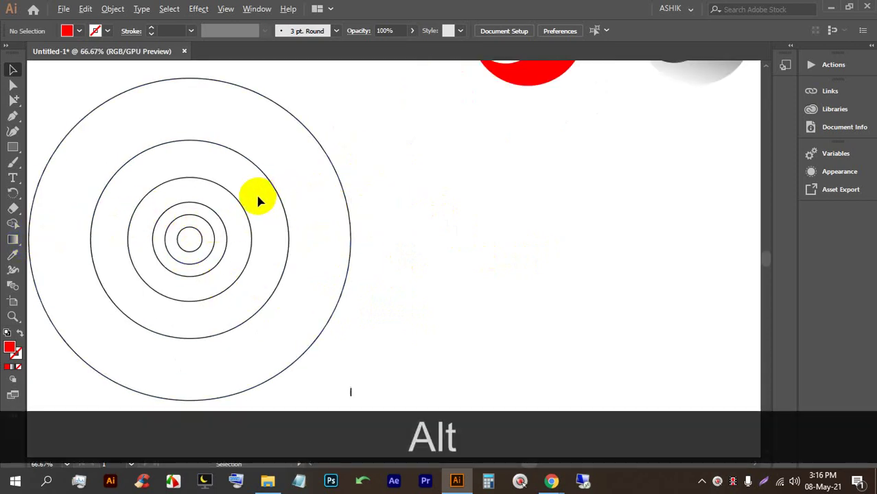
scroll(256, 201, down, 1)
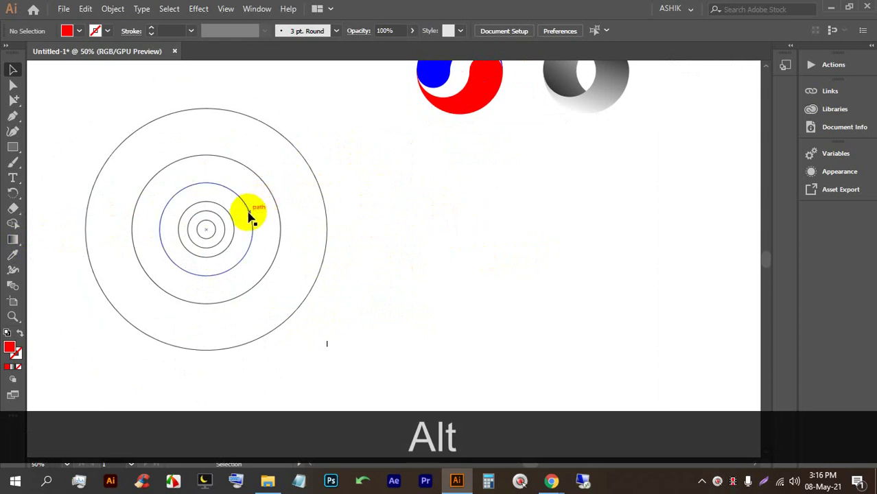
drag(249, 215, 533, 261)
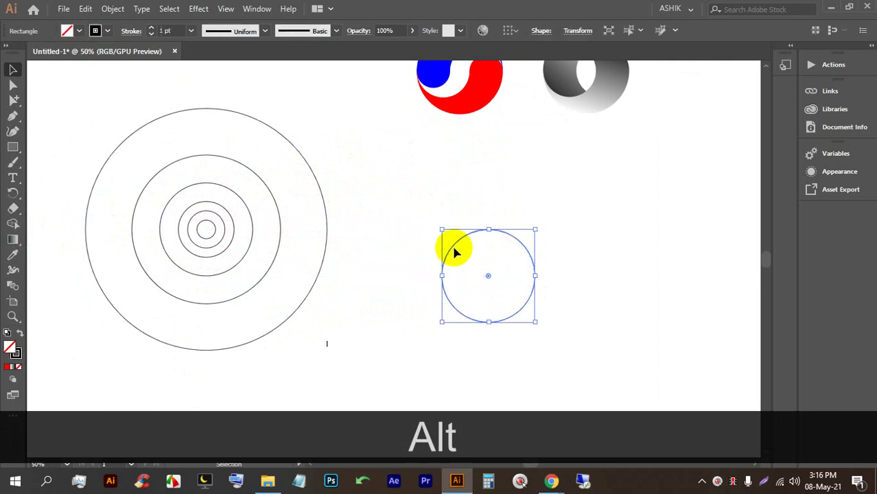
drag(278, 218, 562, 236)
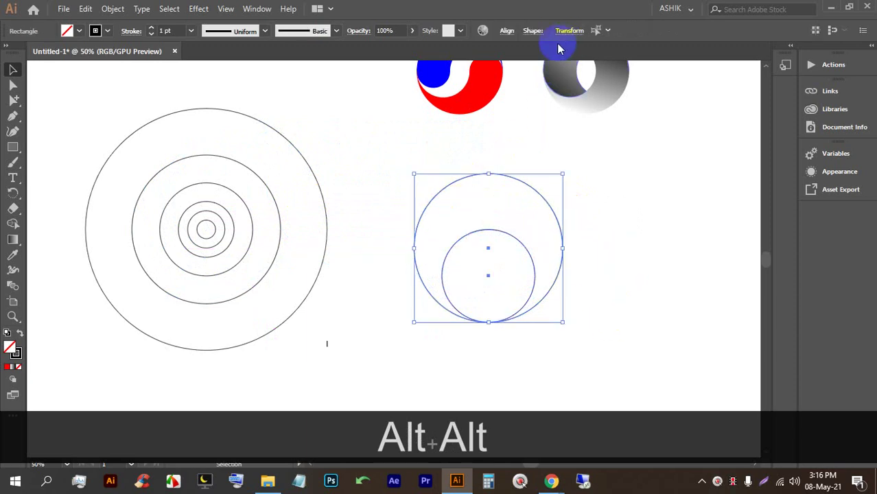
click(507, 30)
click(401, 70)
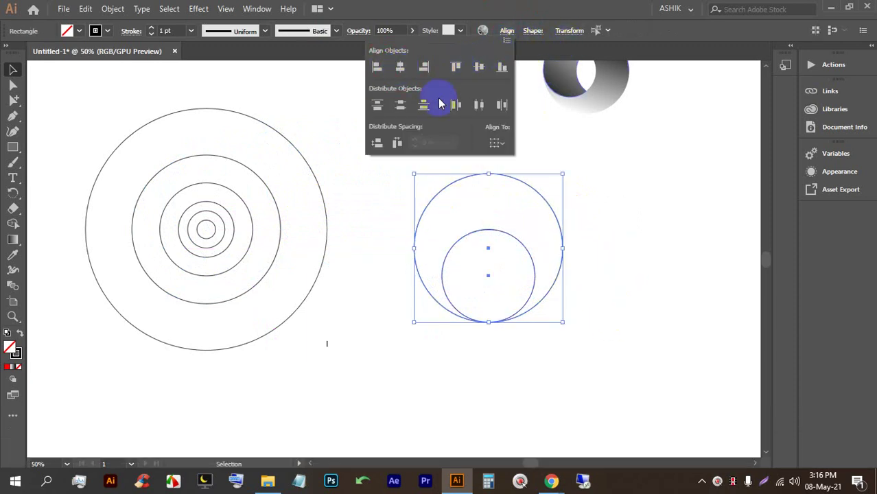
click(637, 269)
Duplicate the larger circle downward until its top touches the small circle's top, and align all three on their horizontal centers.
key(alt+space)
drag(611, 296, 578, 282)
scroll(578, 281, up, 1)
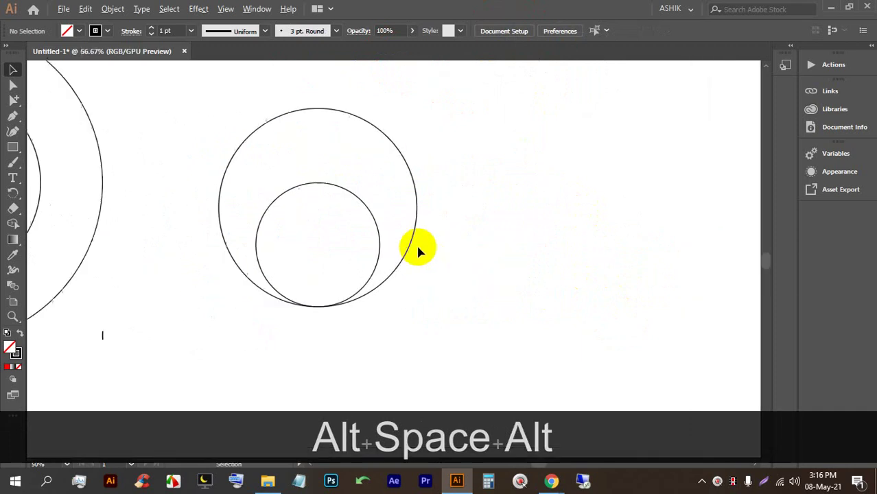
drag(408, 172, 411, 244)
drag(492, 303, 287, 157)
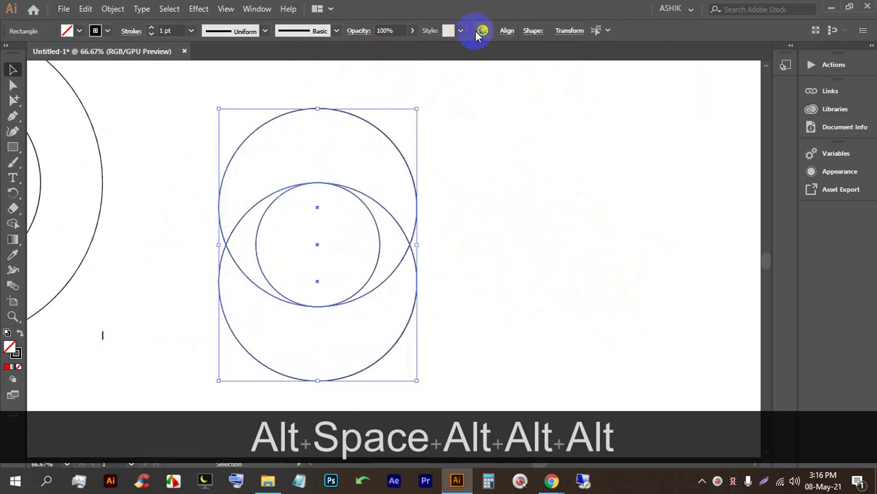
click(506, 30)
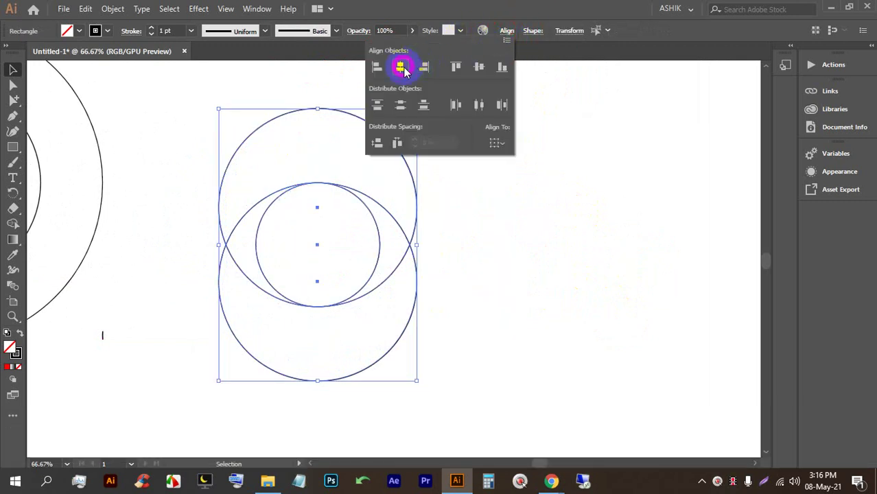
click(402, 67)
Duplicate the three-circle group to the right so that the tips of the two eye-shaped overlaps meet.
drag(510, 319, 245, 144)
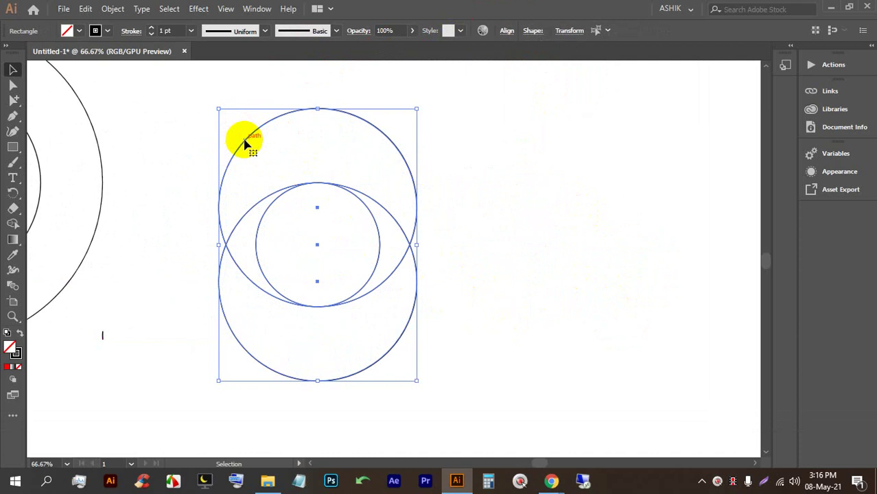
key(alt)
drag(289, 189, 473, 189)
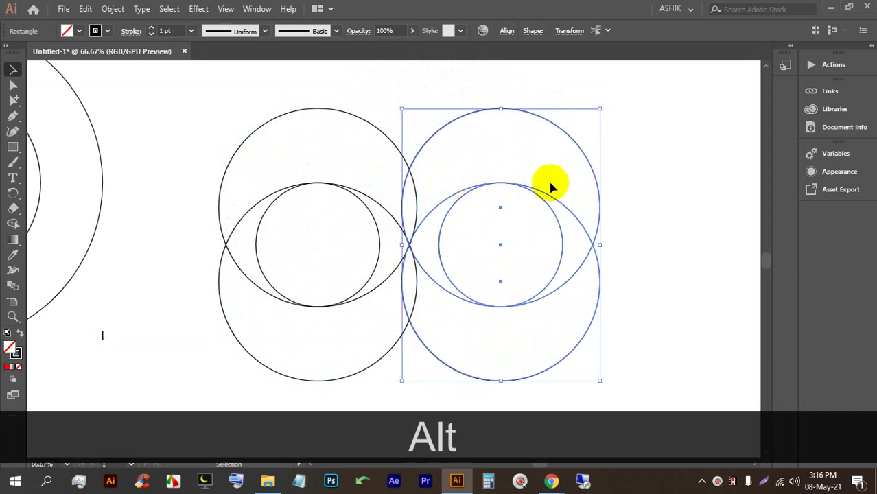
click(652, 170)
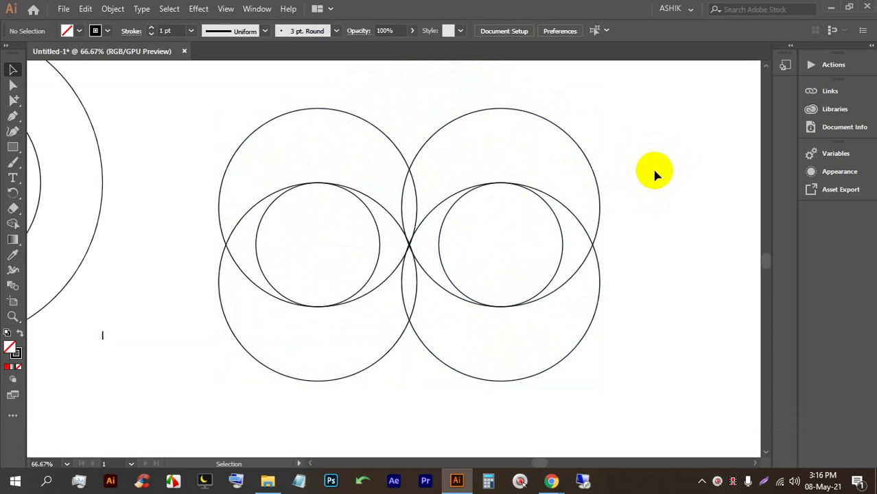
drag(701, 343, 219, 135)
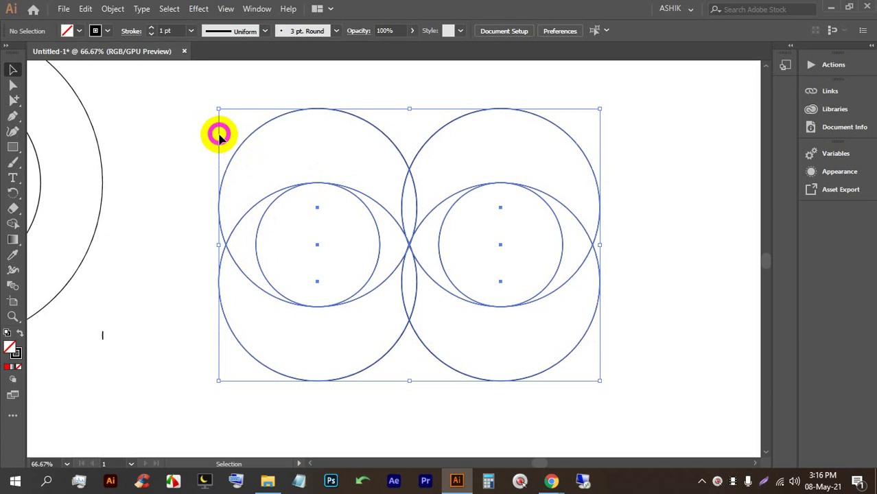
click(674, 179)
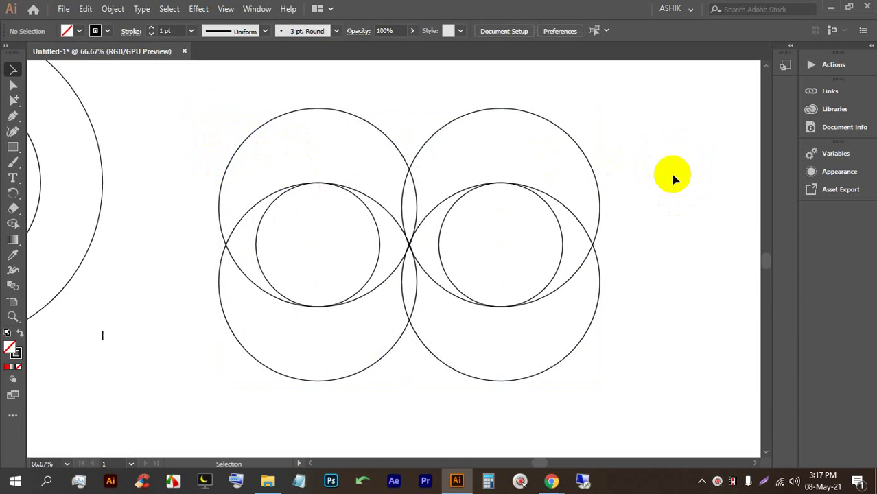
Switch to the Google Meet call in Chrome to check the participants, and return to Illustrator.
mouse_move(552, 481)
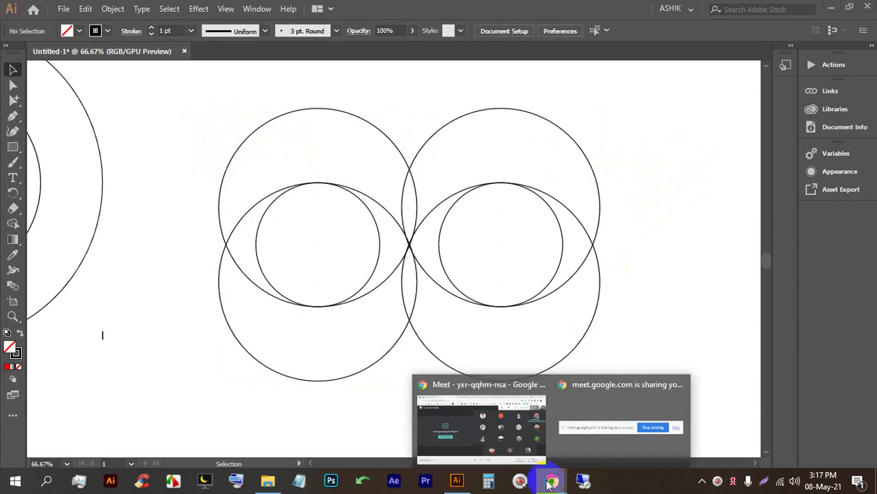
click(499, 420)
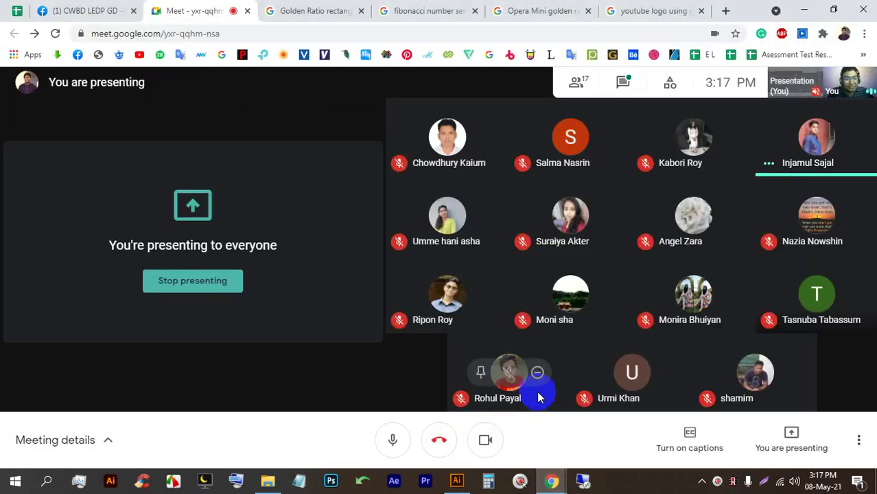
click(457, 481)
Remove the surplus circle regions with the Shape Builder tool, leaving a fish body and a crescent tail.
drag(626, 325, 241, 112)
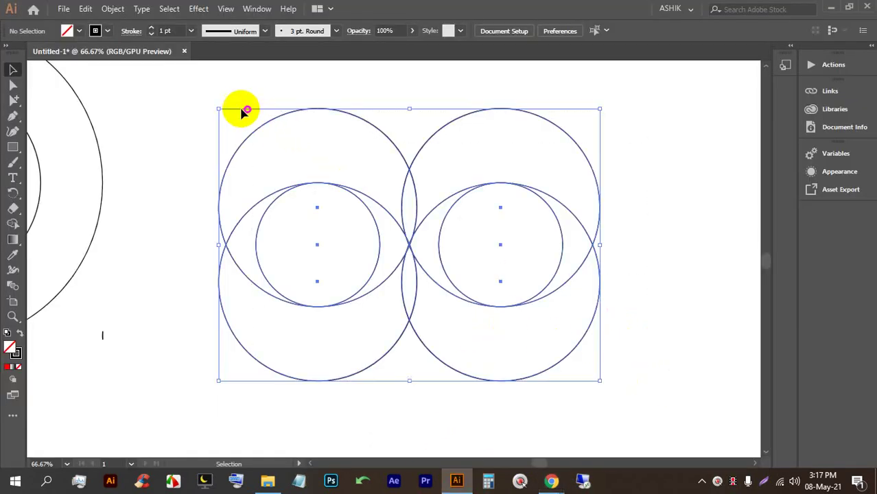
click(12, 223)
key(alt)
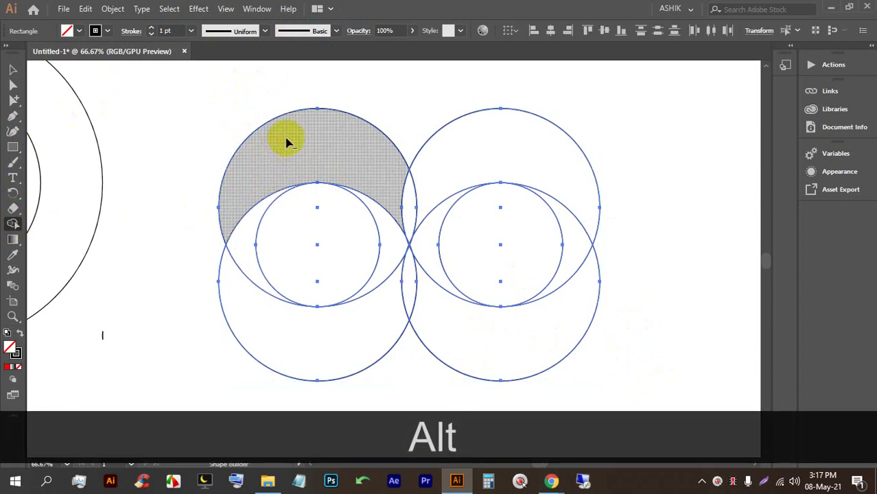
alt+click(295, 134)
alt+click(307, 354)
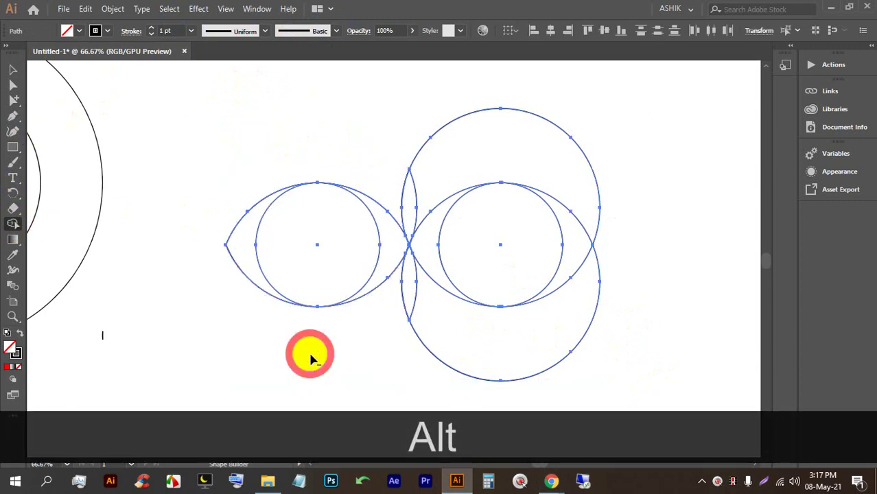
drag(431, 310, 409, 296)
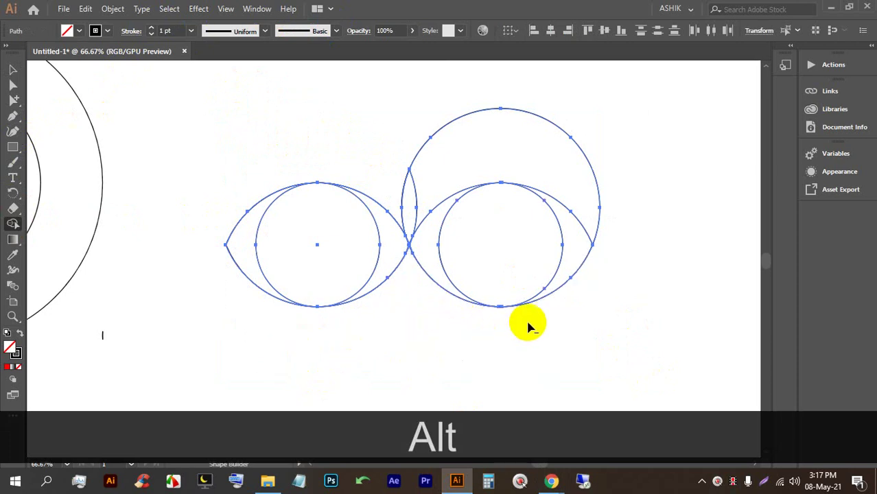
drag(508, 226, 570, 303)
alt+click(596, 188)
alt+click(407, 192)
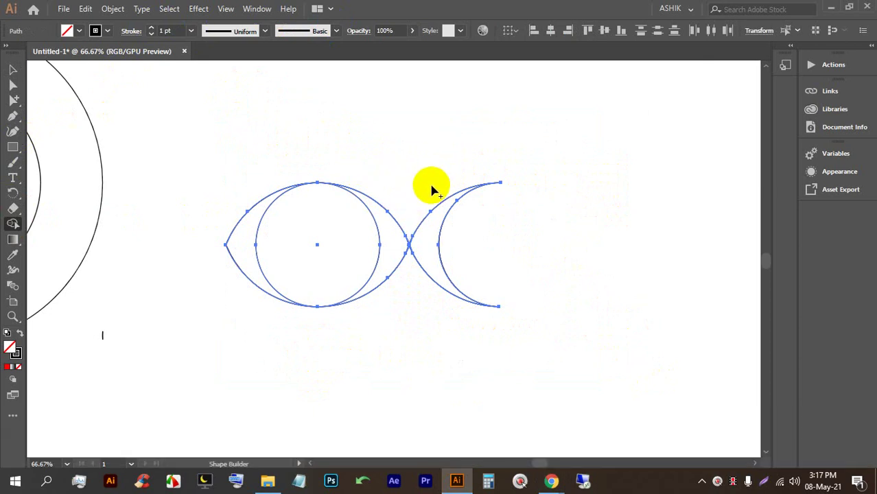
Fill the fish body and crescent tail with light blue.
click(12, 69)
click(298, 169)
drag(546, 386, 396, 266)
click(79, 30)
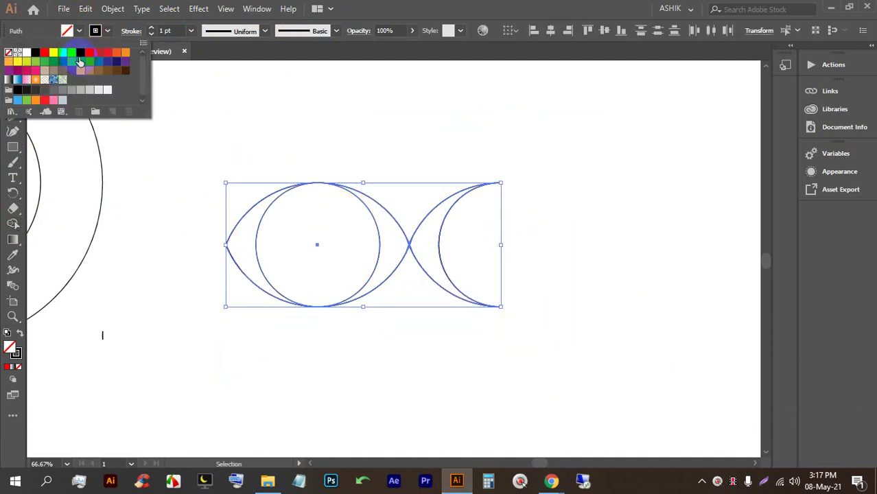
click(90, 65)
click(412, 146)
click(328, 230)
click(345, 156)
Remove the black stroke from the whole fish shape.
drag(423, 318, 308, 182)
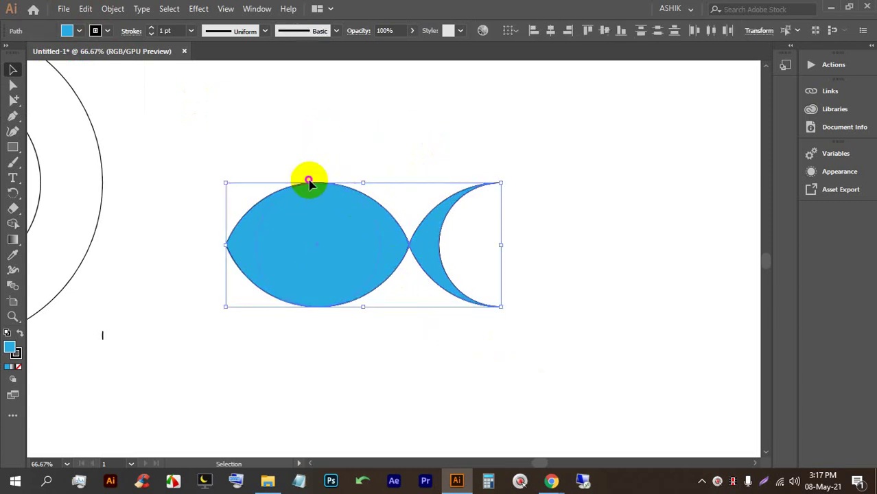
click(101, 35)
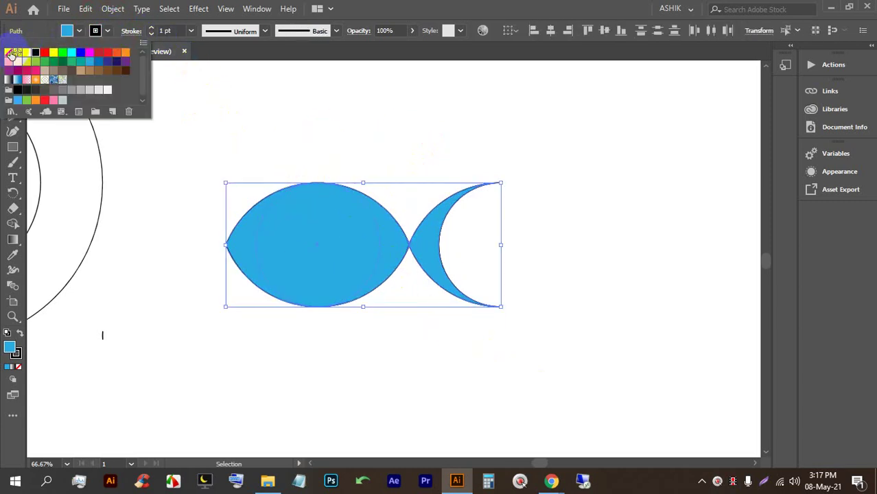
click(11, 55)
click(329, 108)
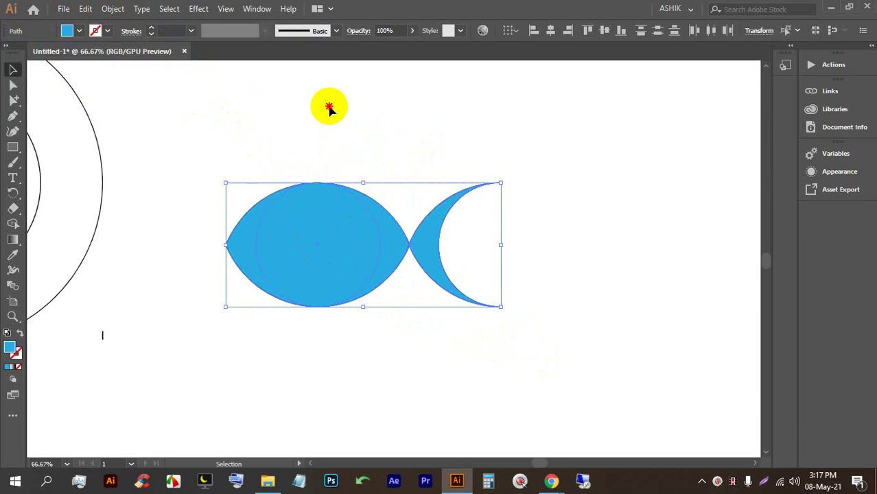
click(329, 108)
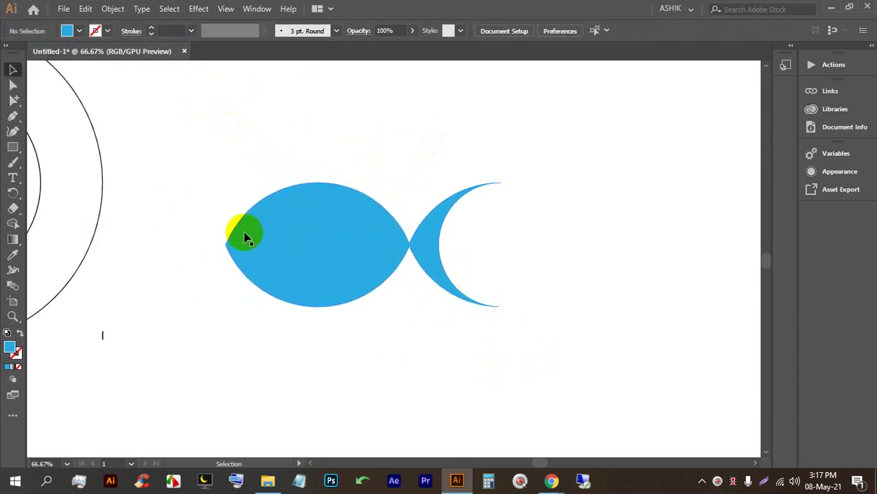
Try offsetting a duplicate of the crescent tail from the original and repeating the copy four more times.
click(420, 273)
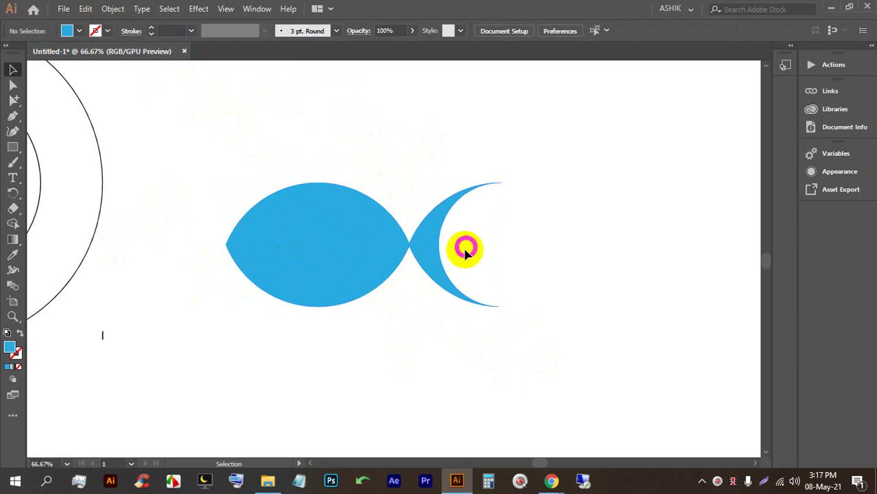
scroll(460, 249, up, 2)
mouse_move(383, 236)
mouse_down()
mouse_move(412, 226)
mouse_move(389, 228)
mouse_up()
key(ctrl)
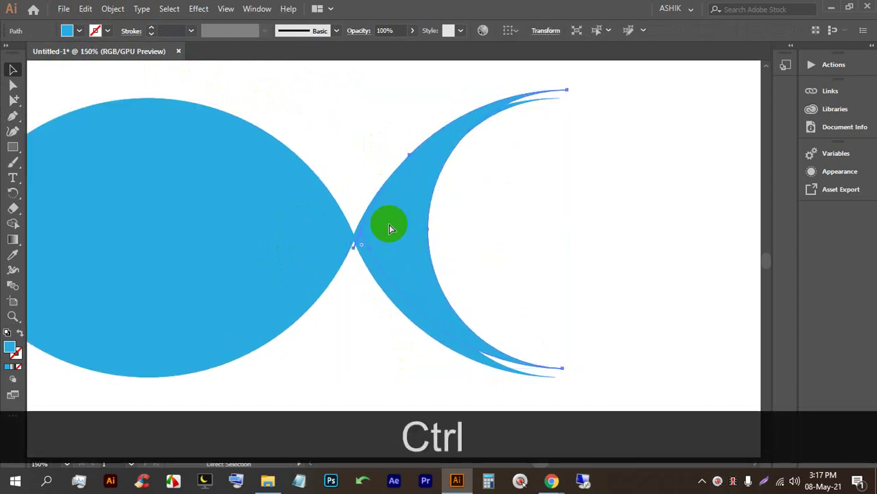
key(ctrl+d)
key(ctrl+d)
key(ctrl+d)
key(ctrl+d)
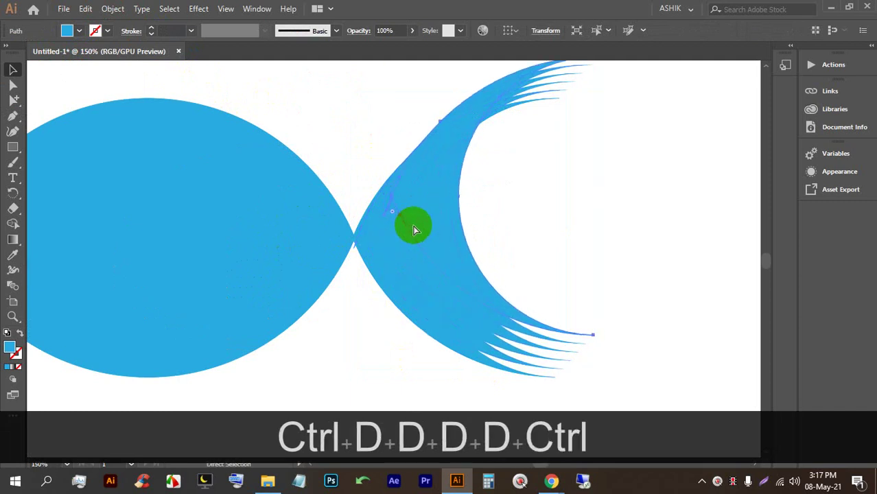
Undo all the crescent tail copies and deselect the fish shape.
scroll(424, 225, down, 3)
key(ctrl+z)
key(ctrl+z)
key(ctrl+z)
key(ctrl+z)
key(ctrl+z)
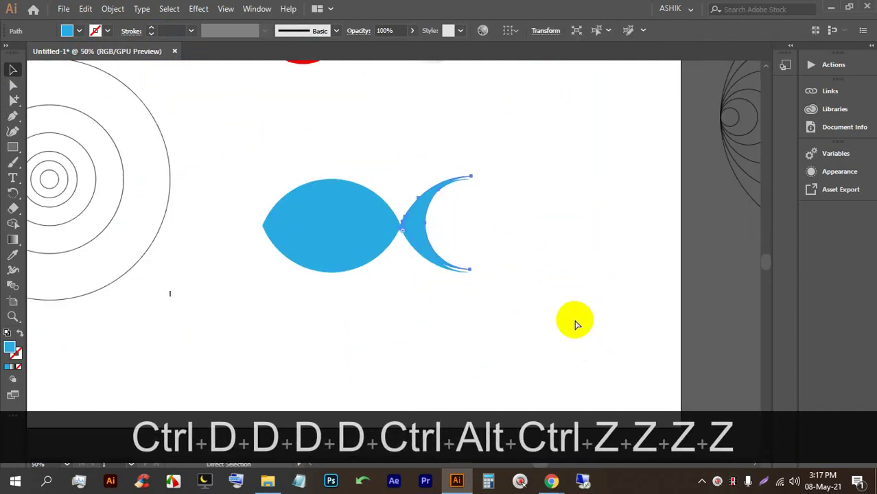
key(ctrl+z)
key(ctrl+shift+z)
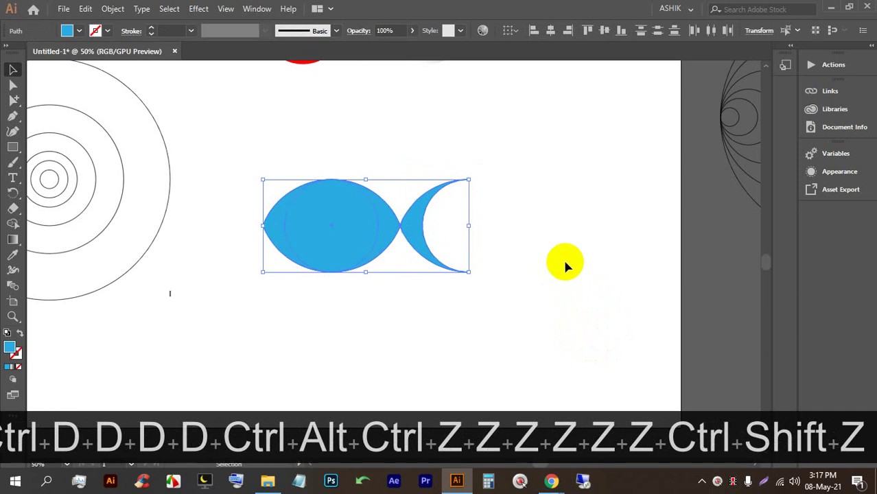
click(569, 253)
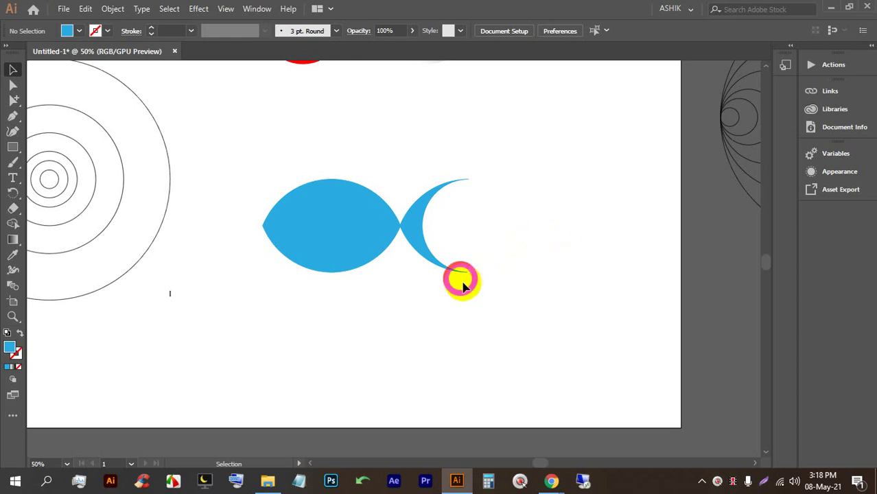
Switch to the Google Meet call in Chrome, turn off the camera, and return to Illustrator.
mouse_move(551, 481)
click(483, 425)
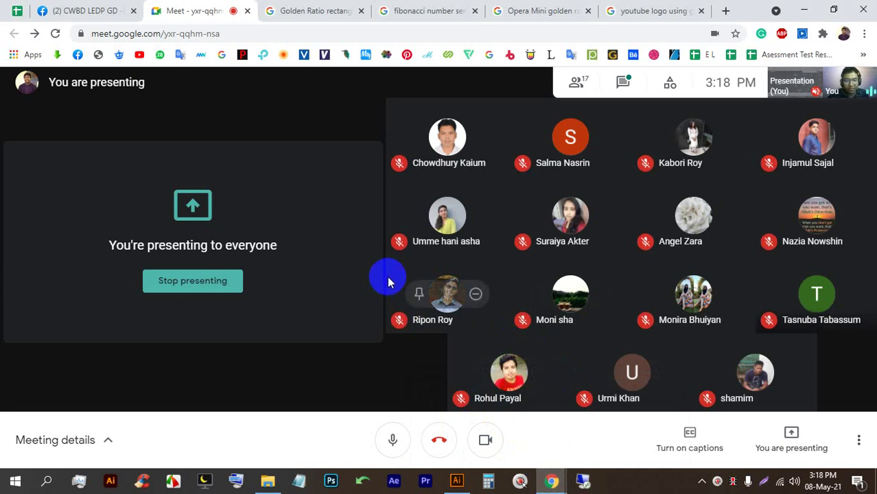
click(485, 439)
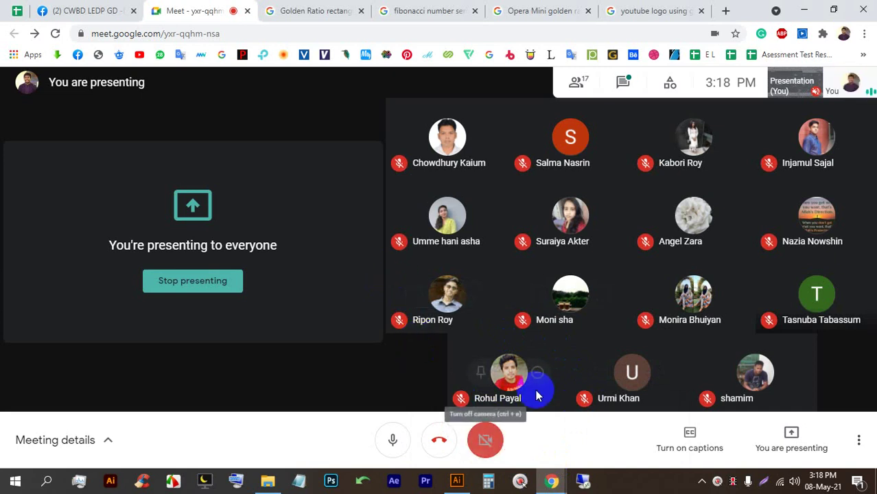
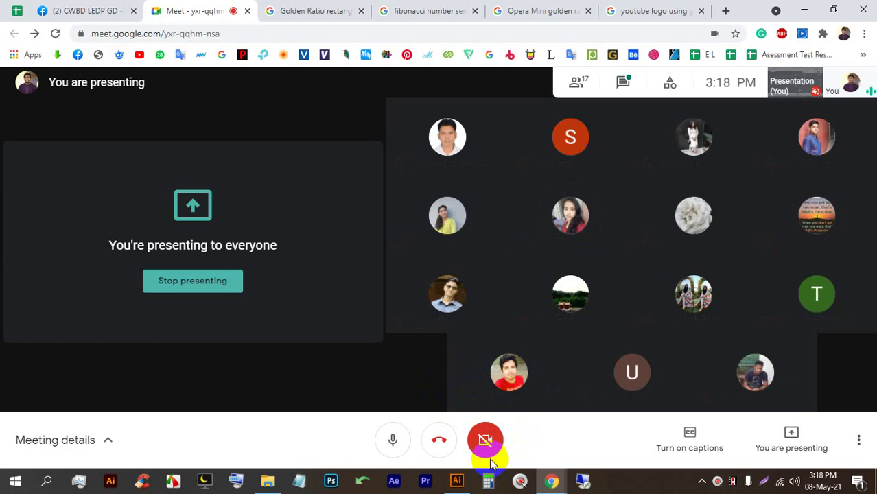
click(457, 481)
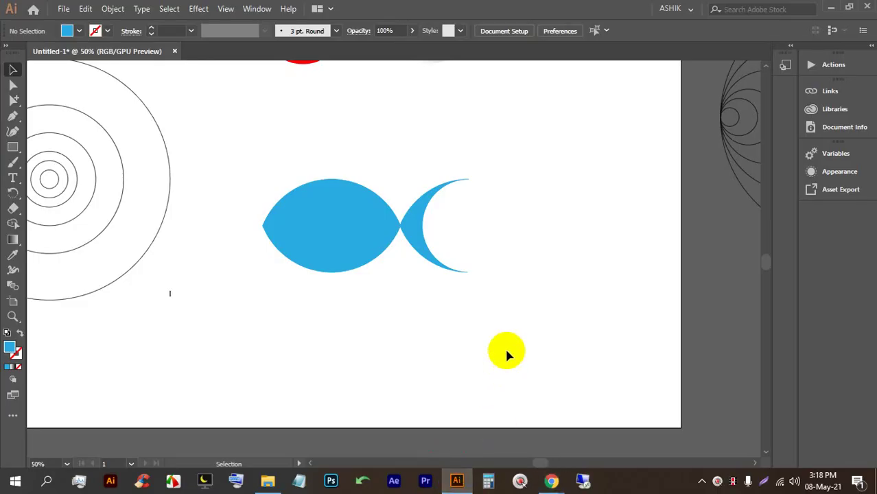
Check the Google Meet participants in Chrome again and return to Illustrator.
scroll(625, 223, down, 1)
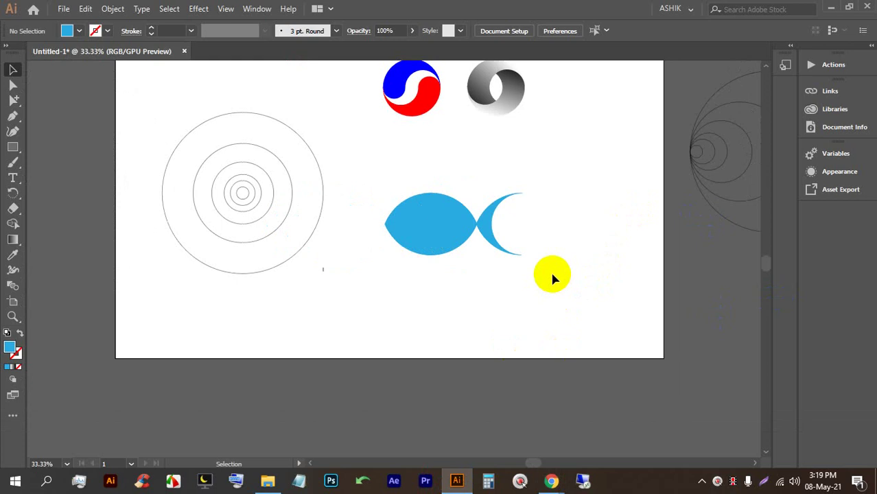
mouse_move(551, 481)
click(533, 435)
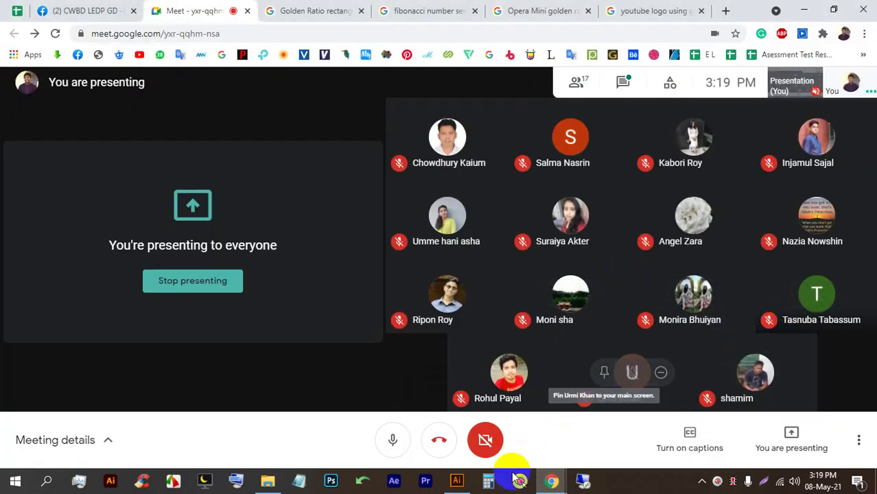
click(459, 482)
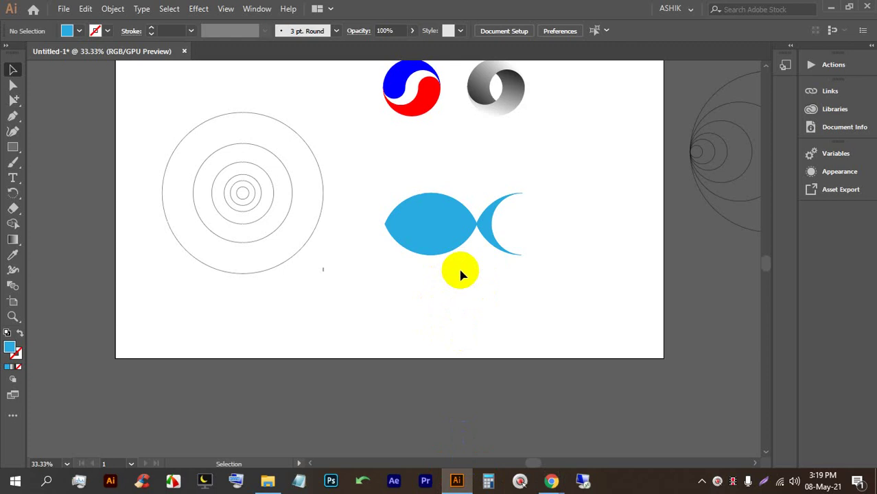
Switch to Chrome and search Google for "opera mini" in a new browser tab.
scroll(313, 276, up, 1)
click(529, 412)
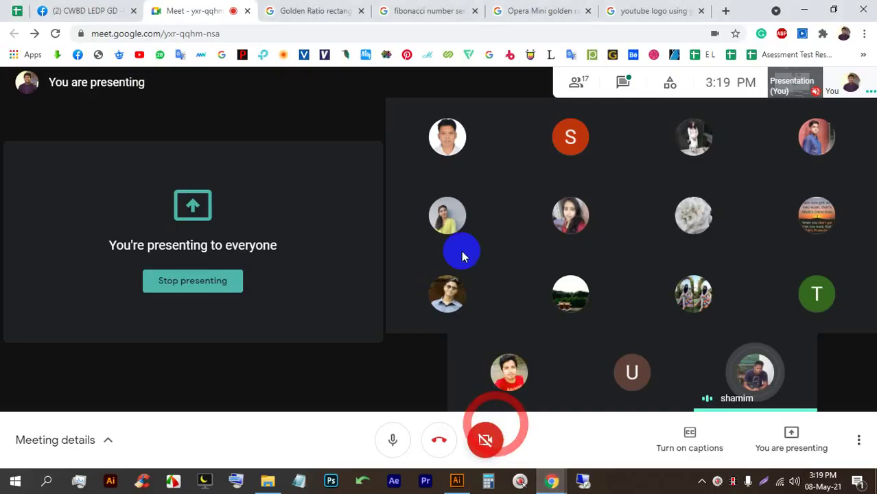
click(618, 10)
click(726, 10)
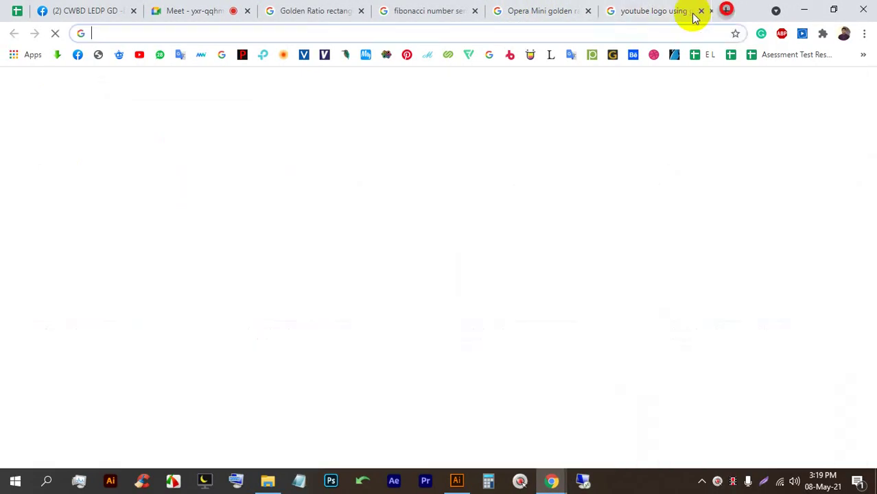
click(495, 38)
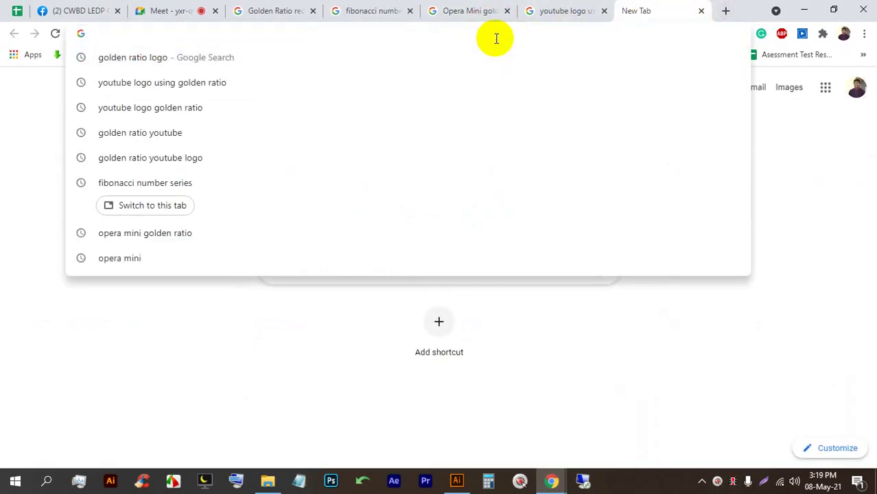
text(opera )
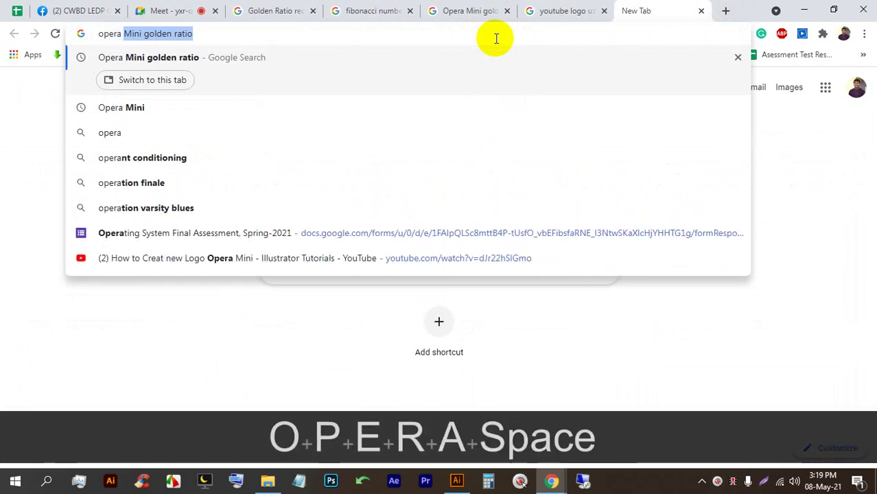
text(mini)
key(BackSpace)
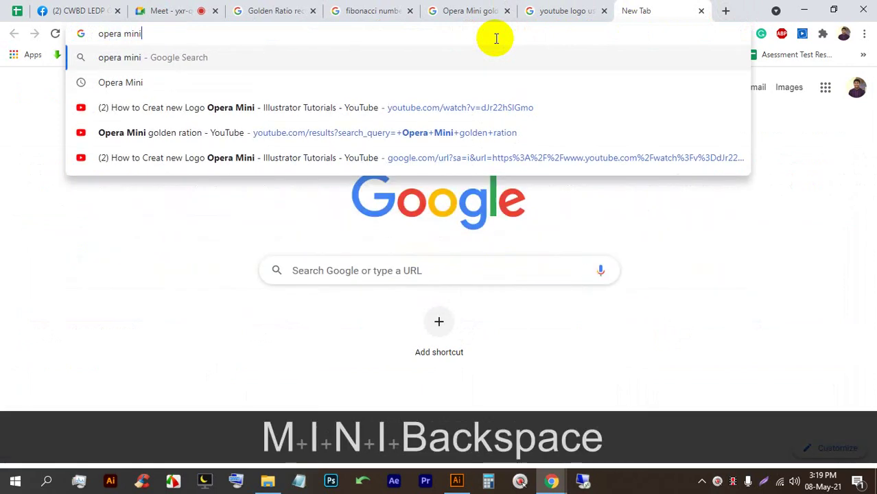
key(Return)
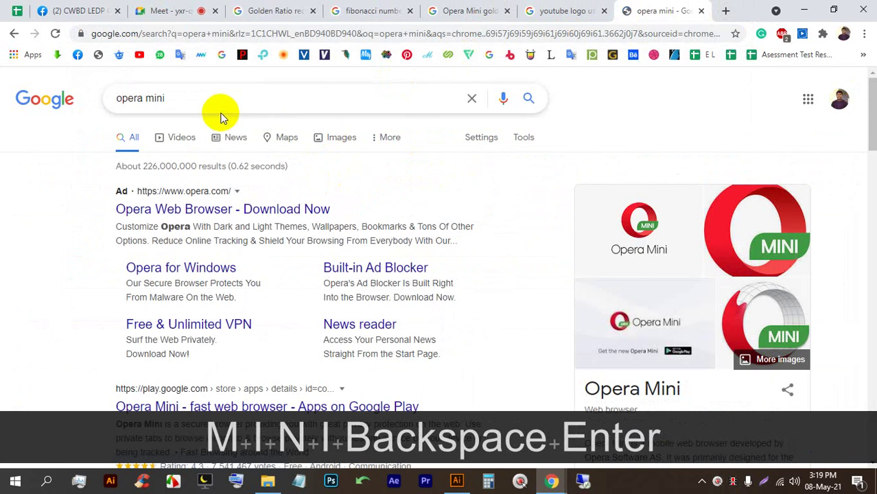
Show the image results and copy the Opera Mini logo picture from the Wikipedia result.
click(180, 131)
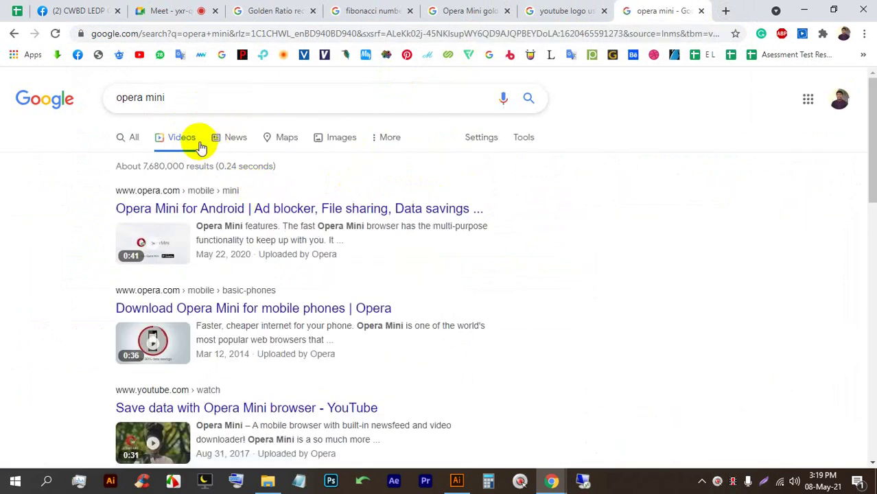
click(330, 137)
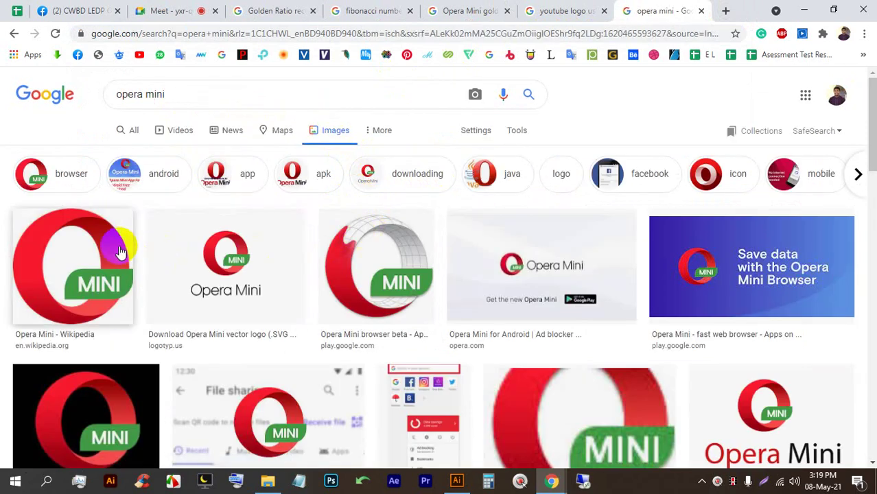
click(76, 250)
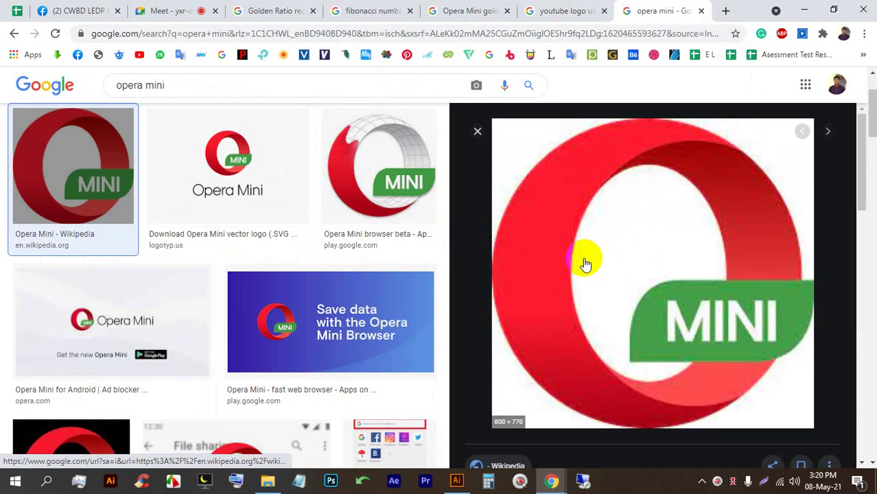
right_click(590, 221)
click(650, 332)
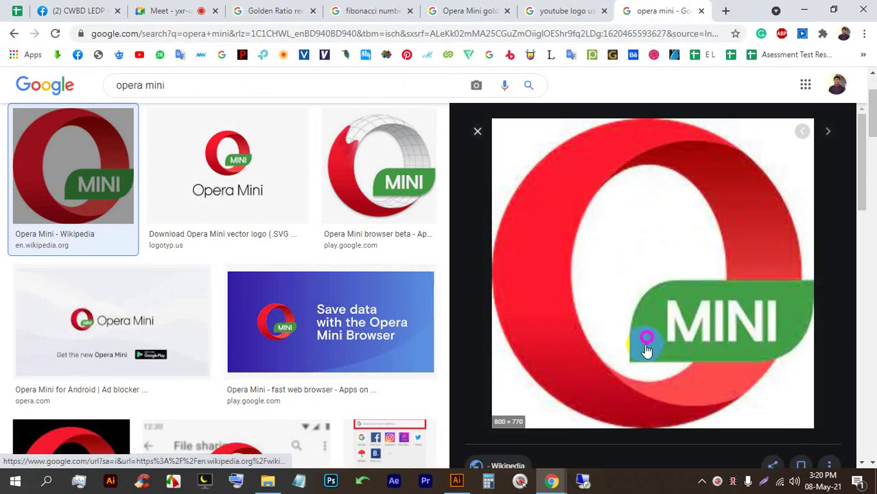
Paste the Opera Mini logo into the Illustrator document and place it outside the artboard, to its left.
click(457, 481)
scroll(411, 324, down, 3)
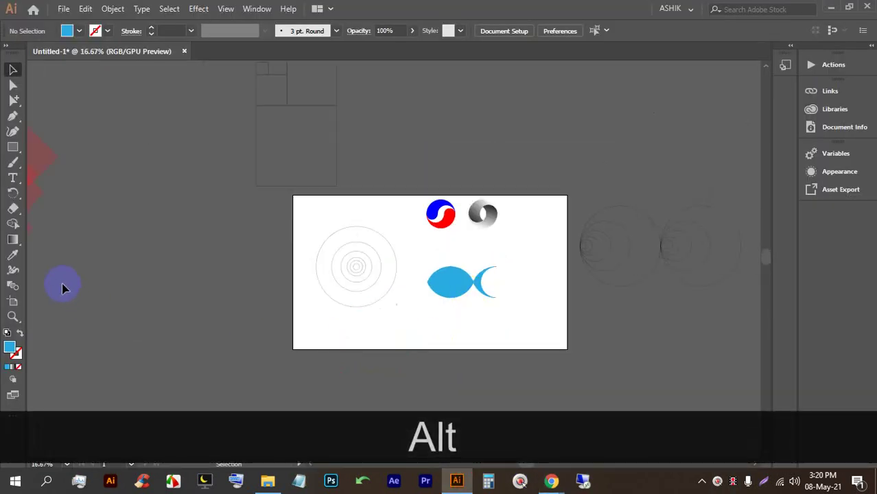
key(ctrl+v)
drag(386, 251, 236, 381)
scroll(231, 300, up, 1)
scroll(274, 231, down, 1)
mouse_move(314, 313)
mouse_down()
mouse_move(412, 314)
mouse_move(305, 299)
mouse_up()
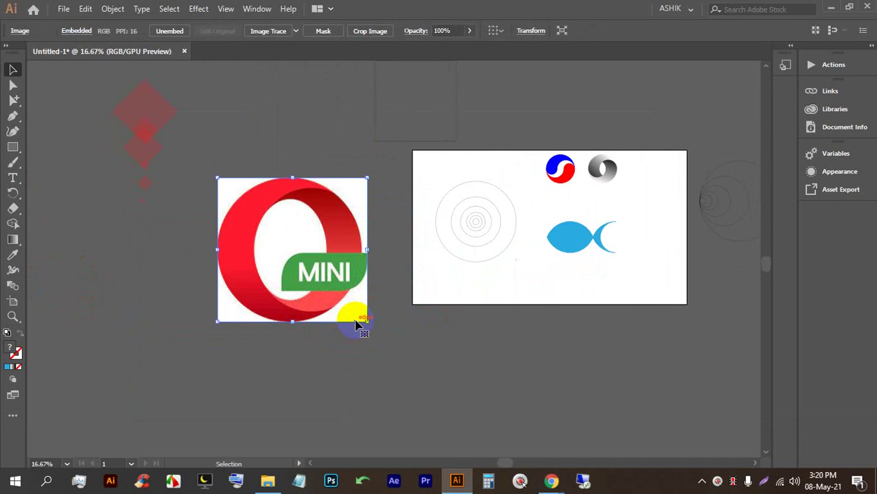
key(alt)
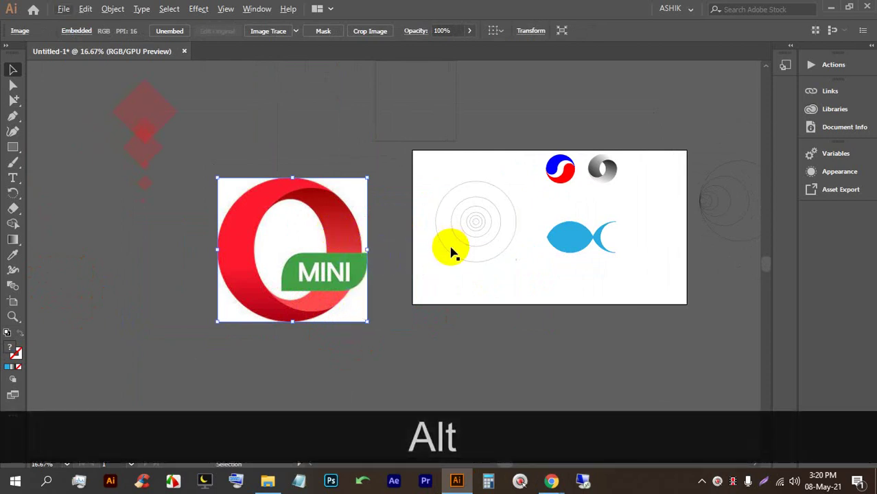
drag(567, 167, 560, 168)
scroll(401, 182, down, 1)
click(464, 231)
key(alt)
drag(464, 231, 431, 359)
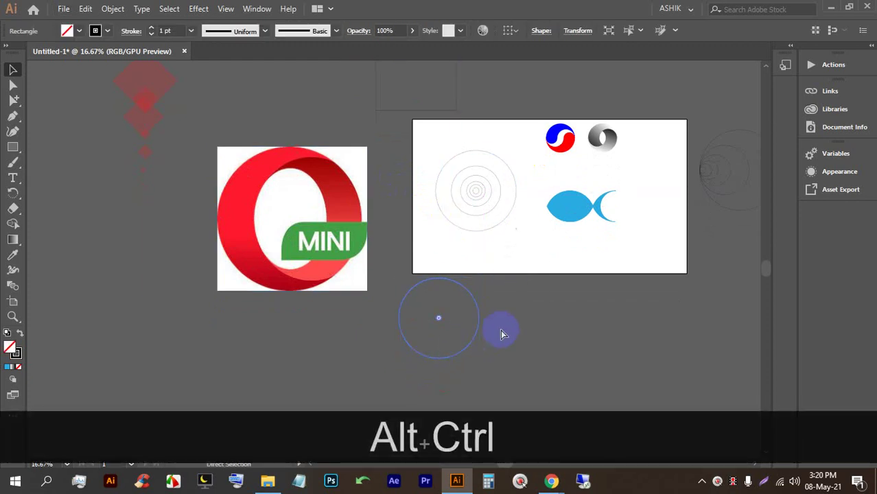
key(ctrl+z)
Place a copy of the outermost concentric circle just below the artboard.
click(445, 163)
drag(476, 231, 448, 371)
click(475, 245)
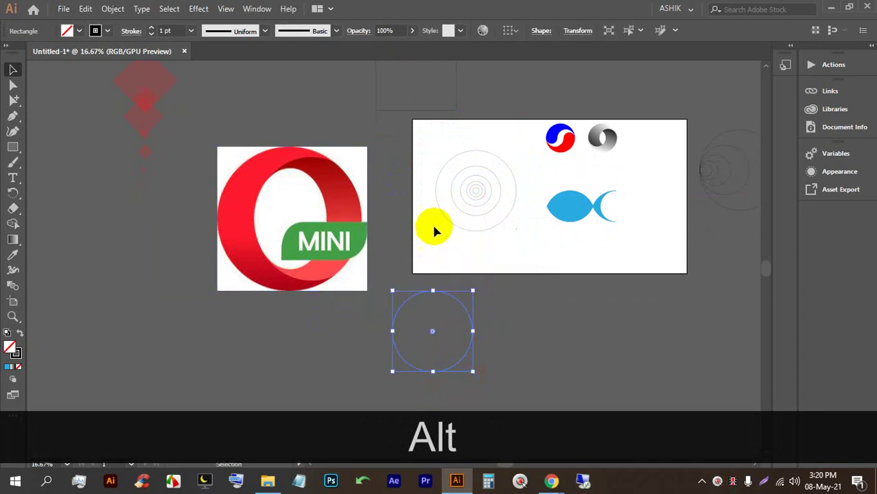
scroll(431, 223, down, 3)
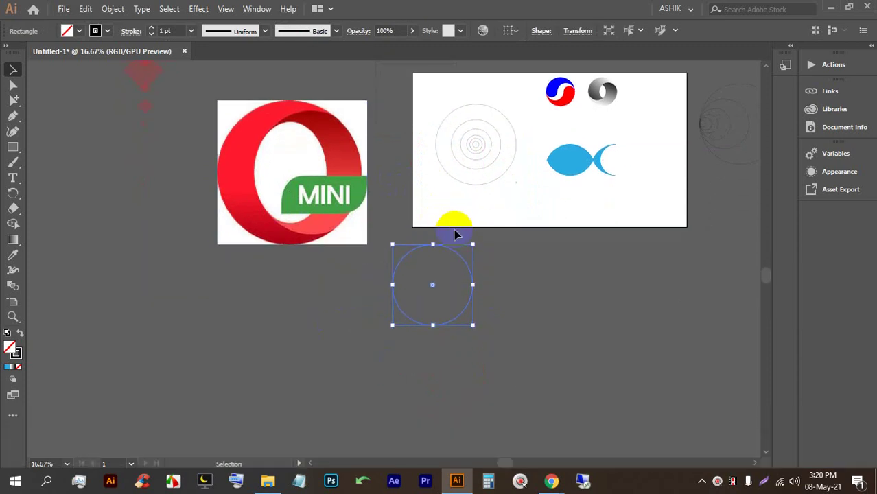
key(alt)
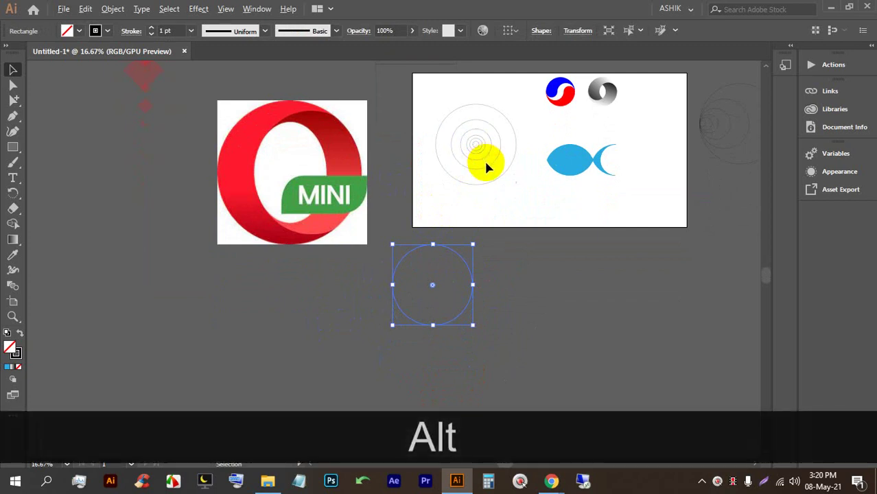
Copy the second-largest concentric circle into the copied outer circle and align both circles on their horizontal and vertical centres.
drag(484, 161, 446, 310)
click(519, 316)
click(392, 269)
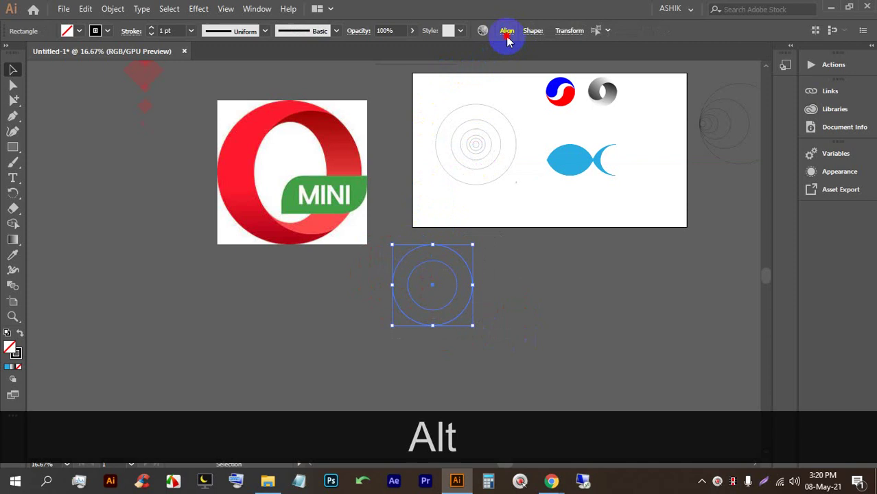
click(507, 31)
click(400, 67)
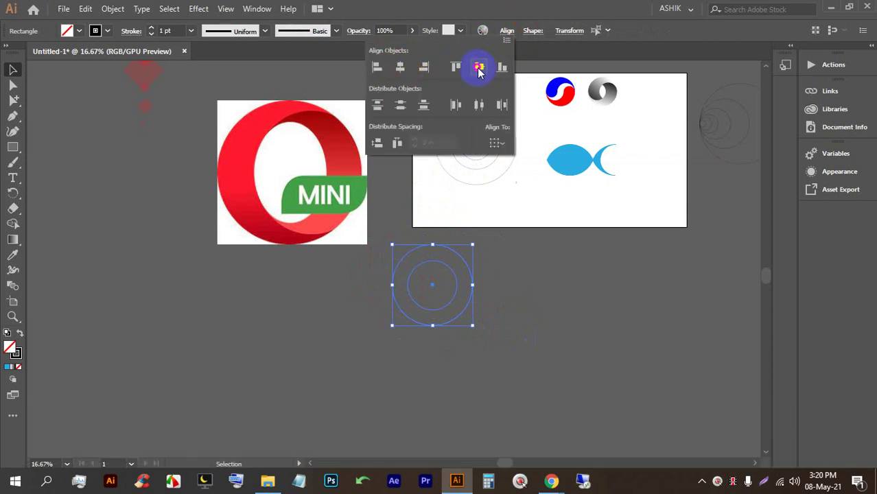
click(505, 289)
click(505, 292)
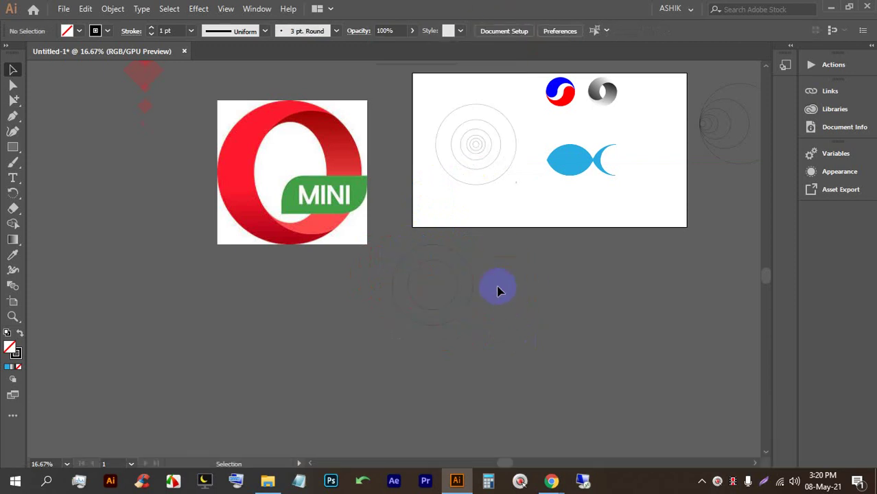
Place two offset copies of the large circle, one shifted right and one shifted down, each touching the inner circle's edge.
click(464, 263)
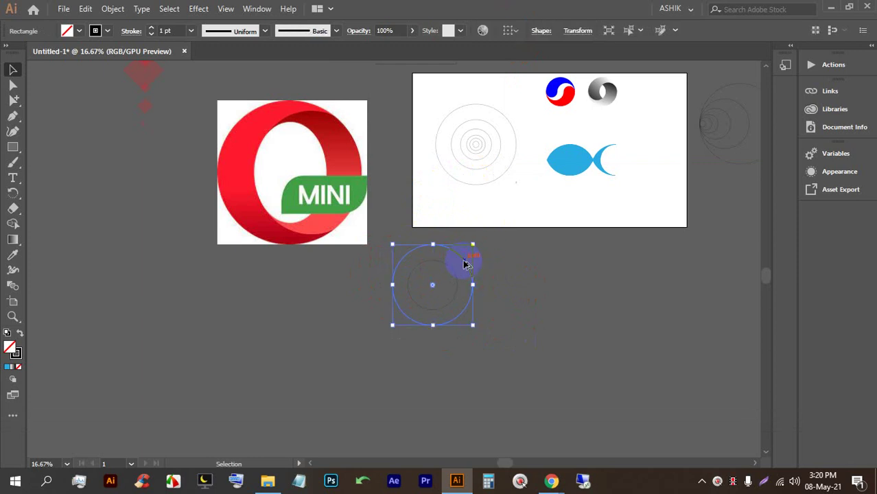
drag(462, 259, 490, 276)
click(484, 294)
scroll(484, 288, up, 2)
click(541, 282)
scroll(357, 253, up, 2)
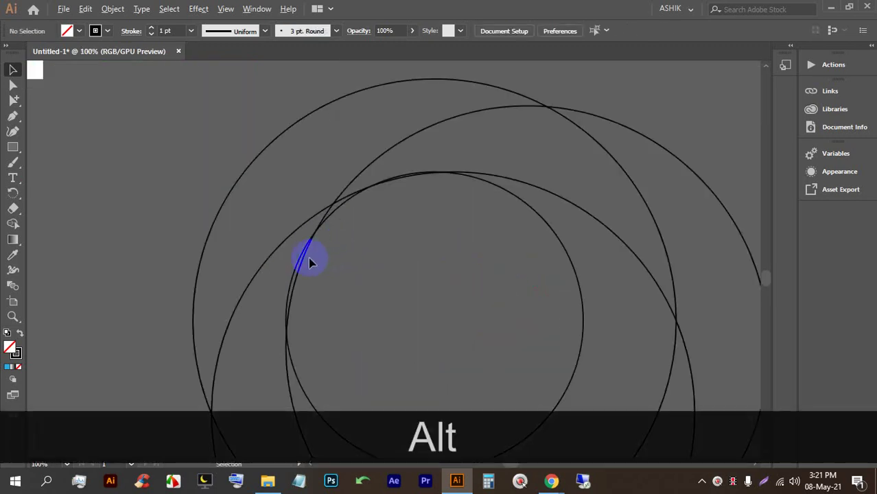
Fill the original large circle of the overlapping circle group with red.
scroll(308, 255, down, 2)
scroll(322, 259, down, 1)
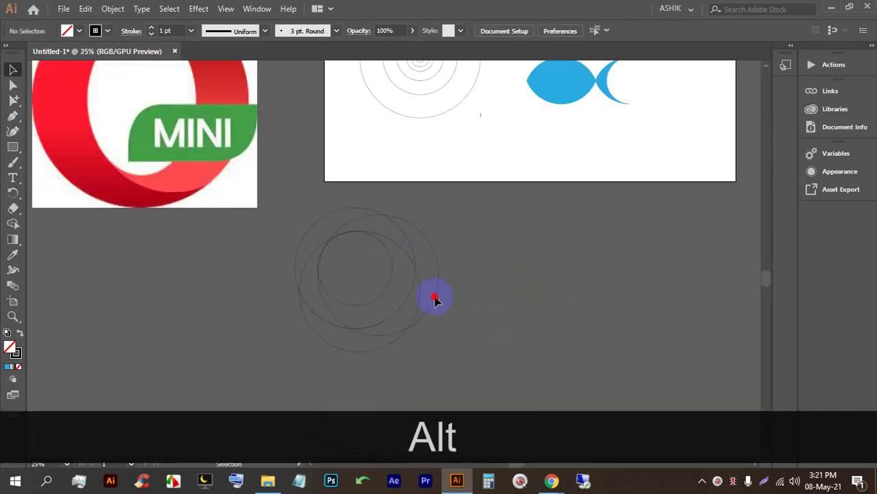
drag(302, 225, 354, 231)
click(501, 254)
click(337, 217)
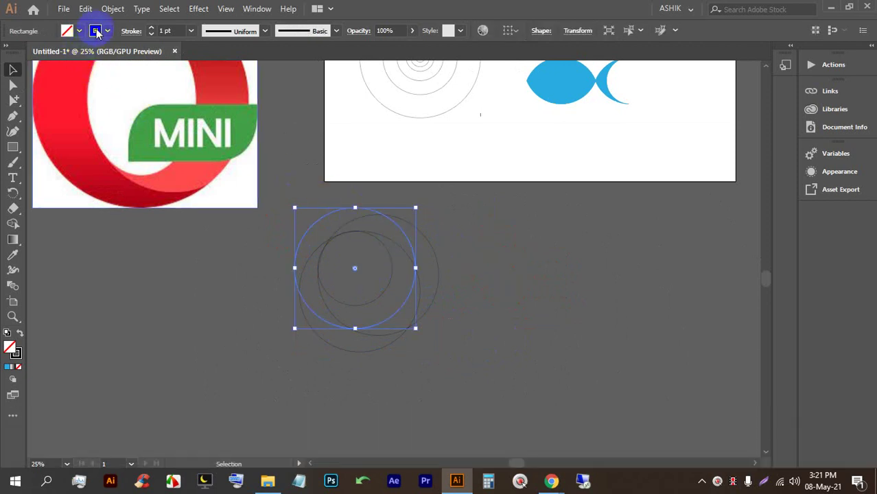
click(80, 31)
click(44, 52)
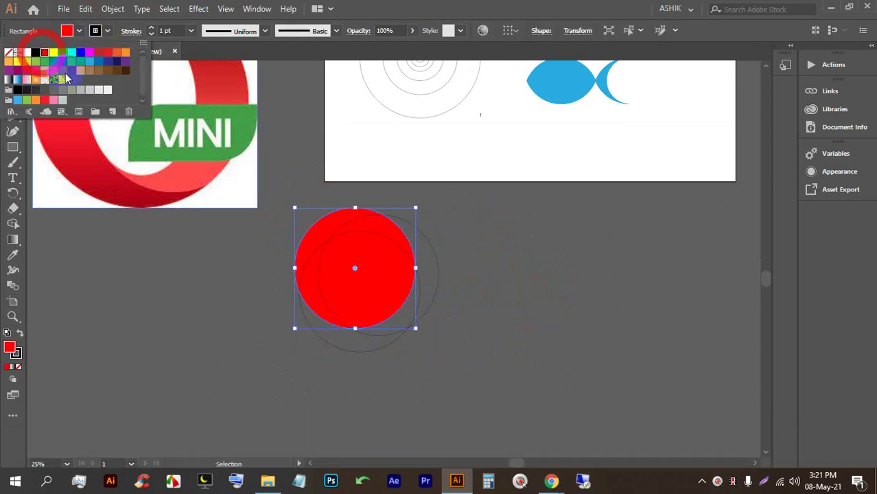
click(507, 230)
Cut out the inner circle with Shape Builder and merge the ring's right-hand and left-hand regions into separate pieces.
drag(525, 345, 290, 225)
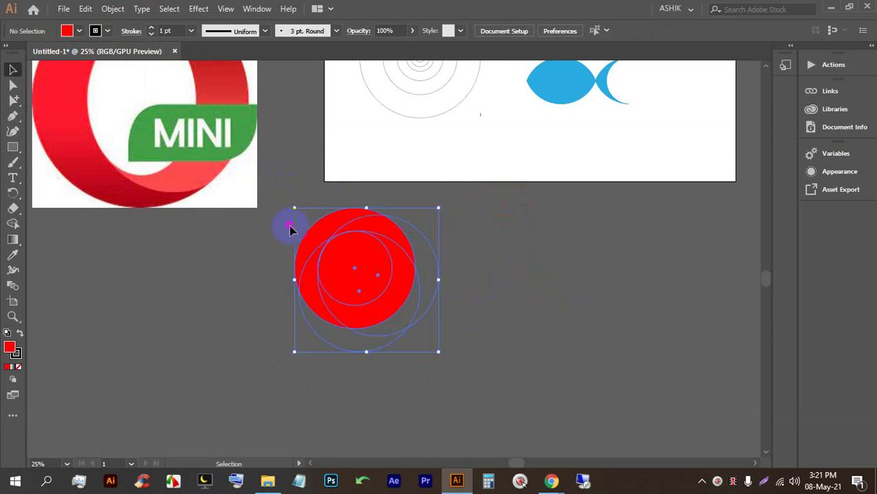
scroll(304, 251, up, 1)
key(space)
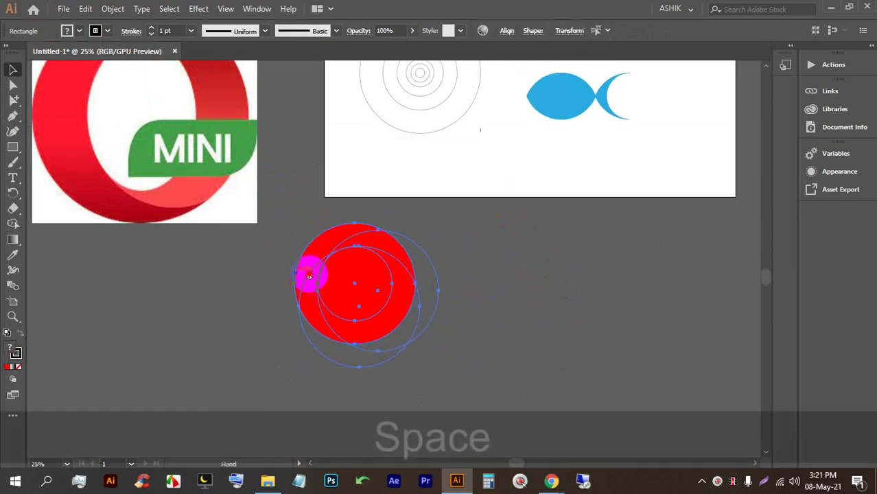
drag(309, 273, 416, 264)
scroll(425, 266, up, 1)
alt+scroll(452, 253, down, 1)
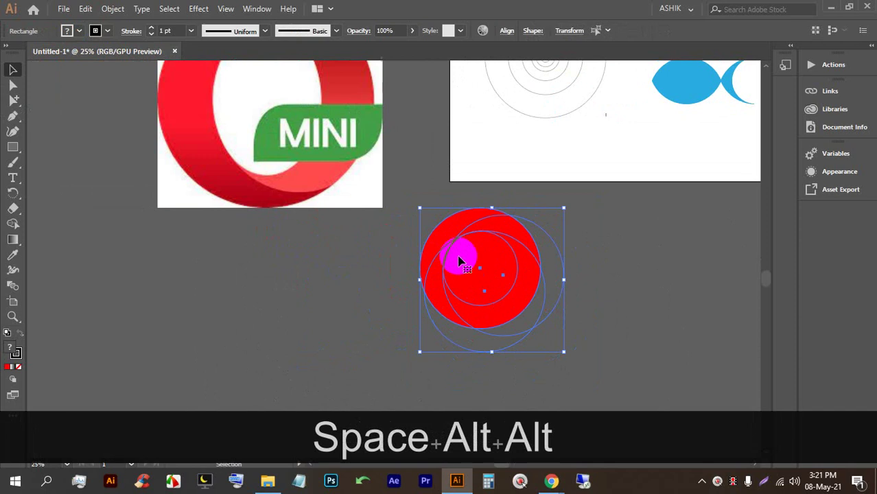
click(12, 224)
alt+drag(515, 291, 487, 281)
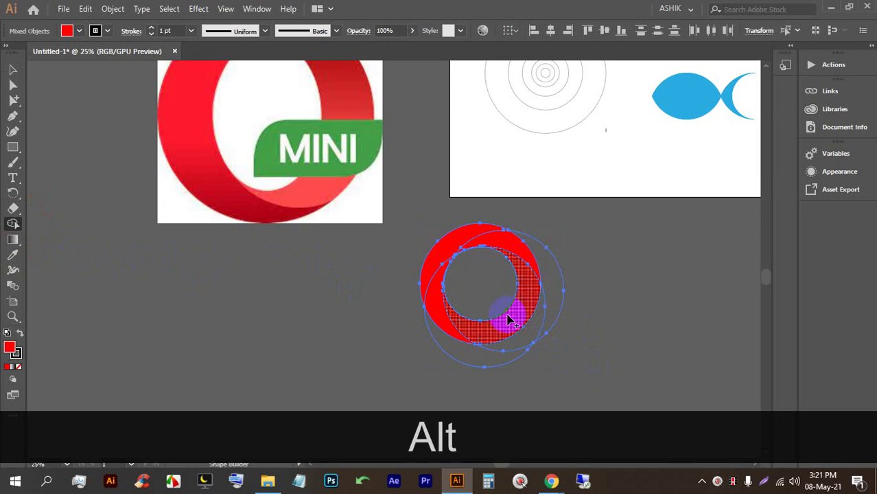
mouse_move(485, 335)
mouse_down()
mouse_move(518, 304)
mouse_move(521, 254)
mouse_move(536, 289)
mouse_move(491, 318)
mouse_move(529, 337)
mouse_up()
drag(452, 250, 431, 290)
click(12, 66)
click(337, 434)
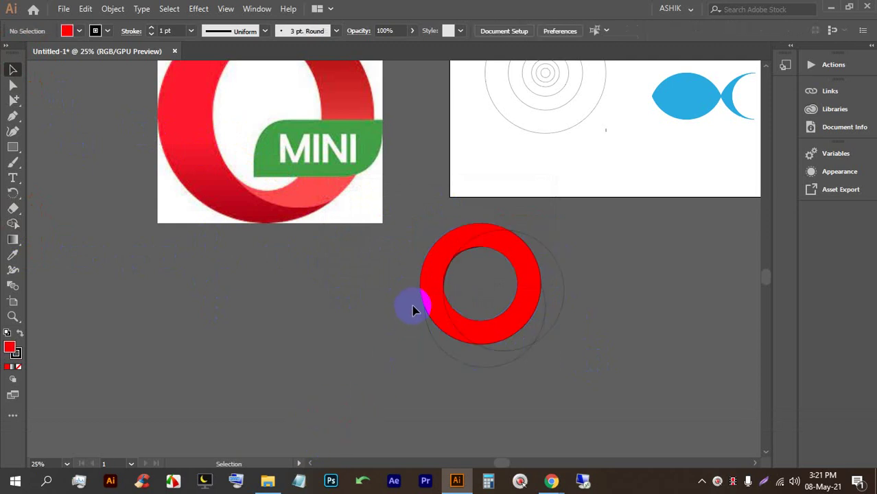
Remove the stroke from all the ring pieces and select the left crescent to compare it with the logo.
scroll(561, 314, up, 1)
drag(412, 273, 412, 271)
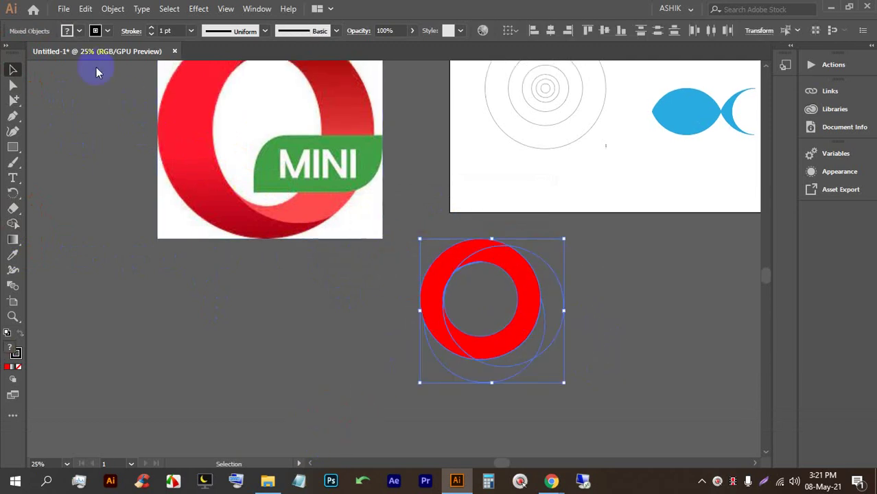
click(114, 33)
click(266, 365)
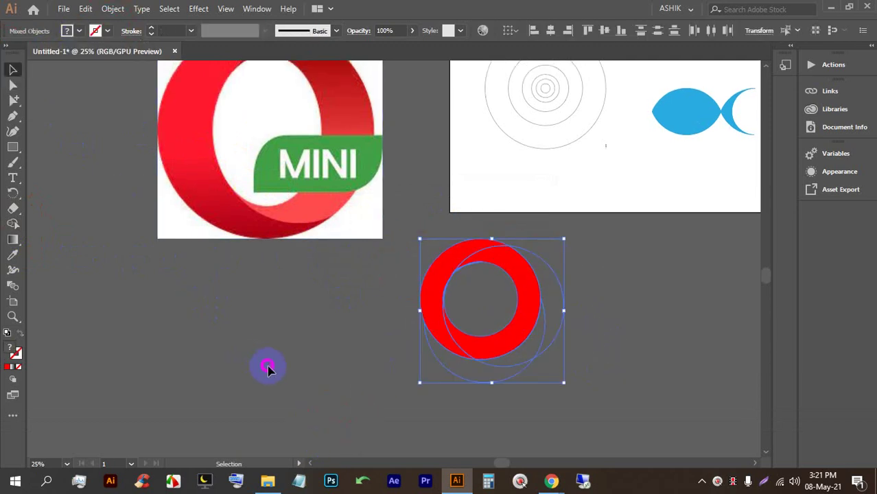
click(266, 364)
click(441, 282)
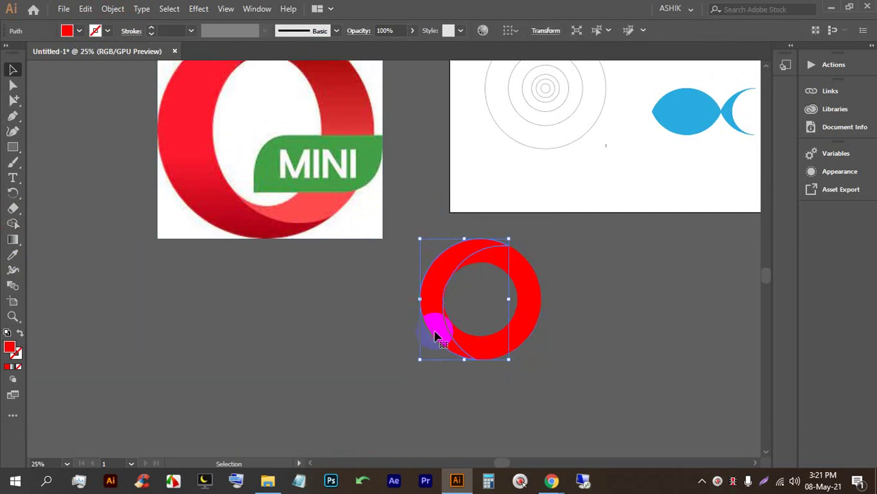
key(alt)
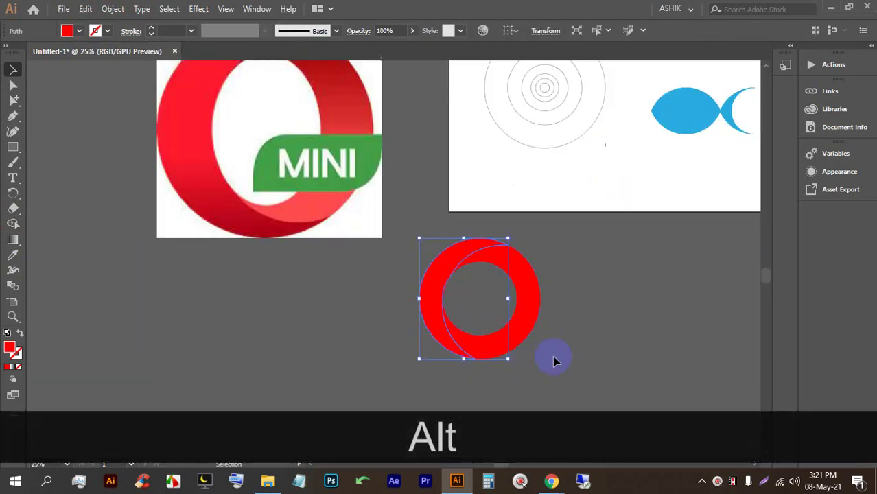
scroll(564, 363, down, 1)
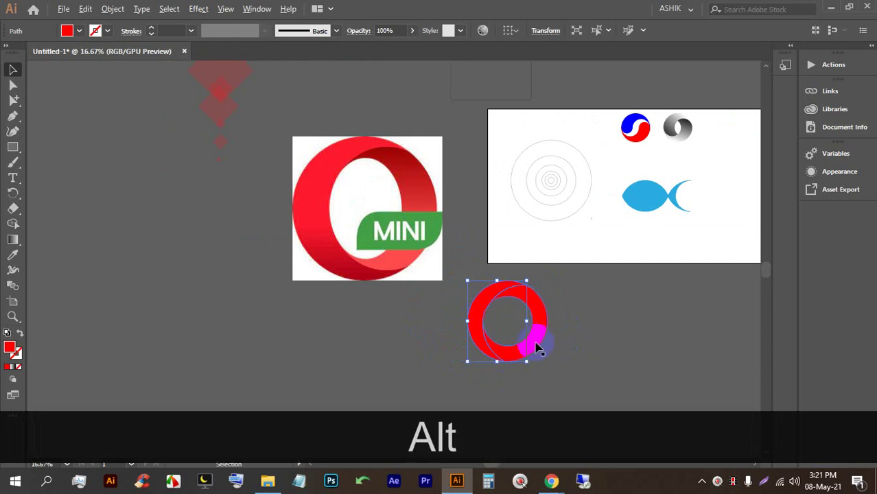
scroll(528, 340, up, 1)
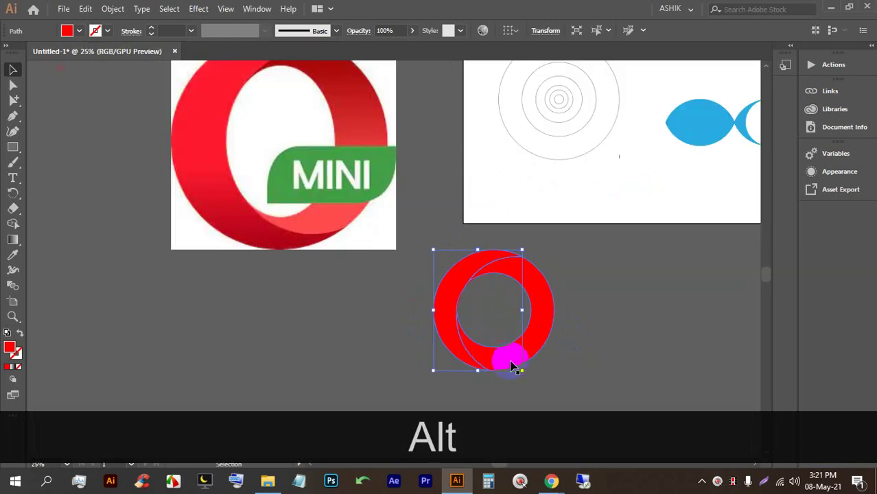
mouse_move(532, 358)
mouse_down()
mouse_move(557, 373)
mouse_move(522, 357)
mouse_up()
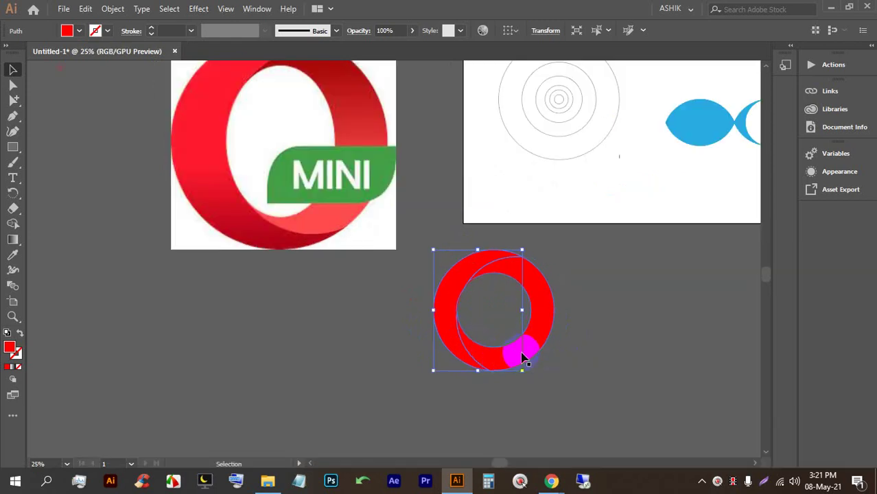
Undo the ring's stroke removal, Shape Builder edits and red fill, back to the unfilled overlapping circles.
key(ctrl+z)
key(ctrl+z)
key(ctrl+z)
key(ctrl+z)
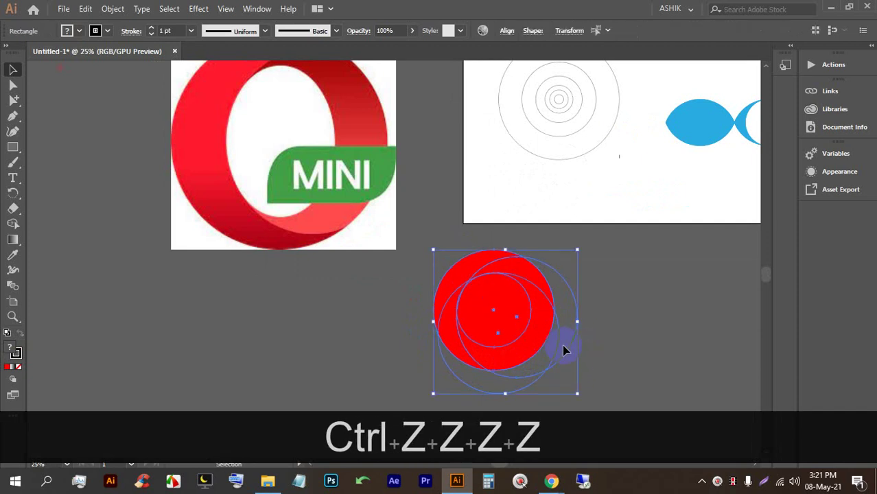
scroll(522, 317, down, 2)
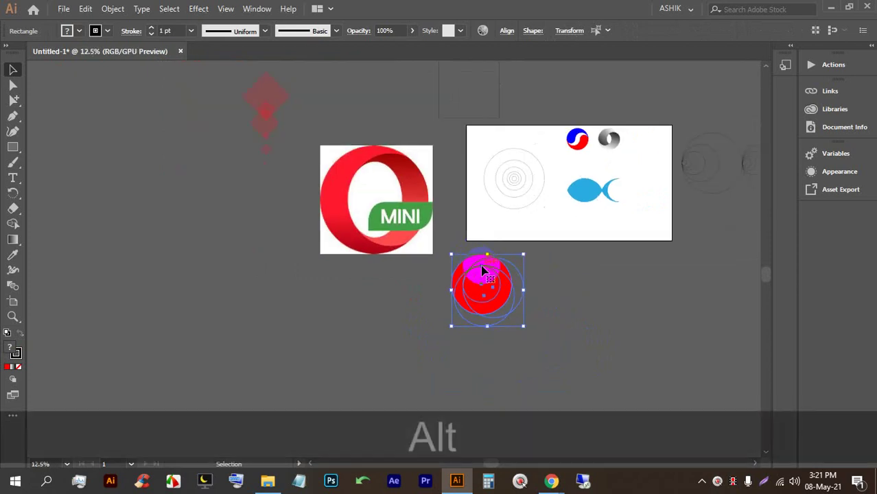
scroll(517, 320, up, 1)
scroll(515, 323, up, 1)
drag(513, 329, 459, 225)
key(ctrl+z)
click(538, 235)
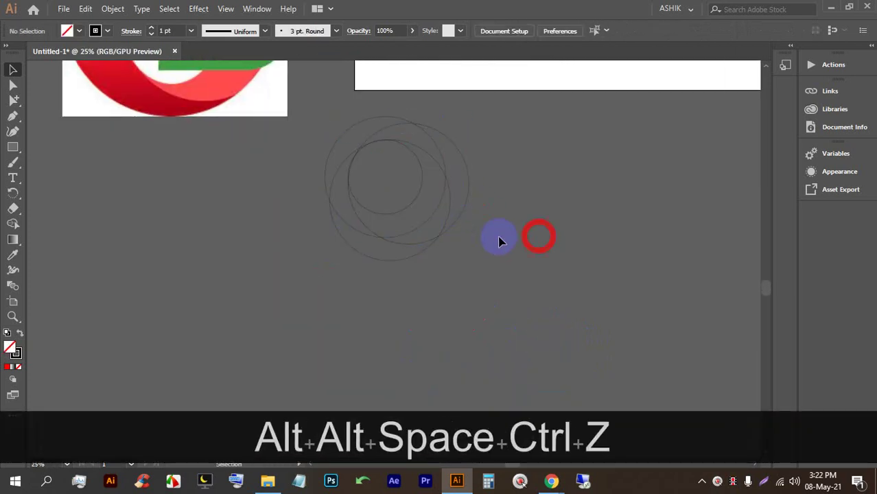
Set the original large circle's opacity to 22% and fill it with red.
scroll(486, 212, up, 1)
click(333, 104)
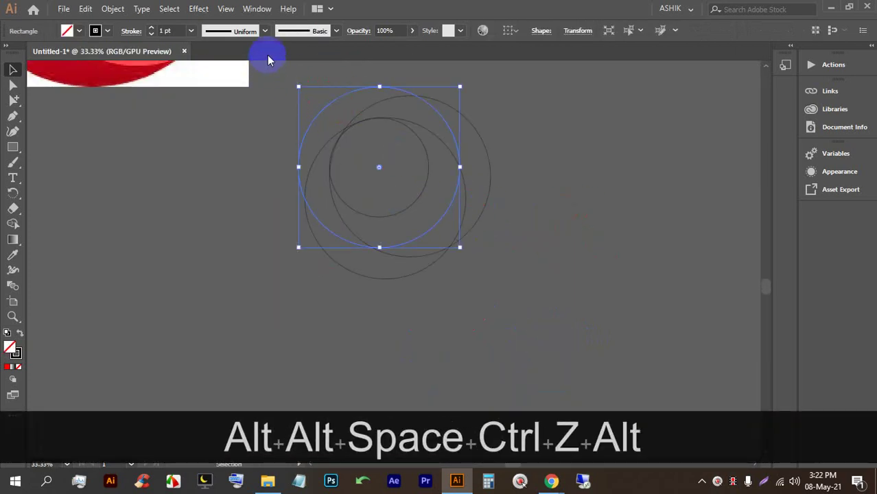
click(410, 29)
click(375, 50)
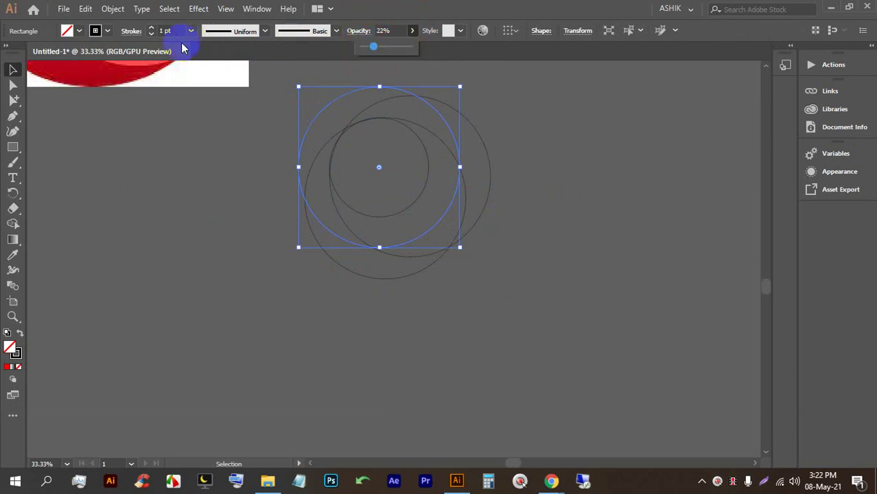
click(88, 32)
click(558, 261)
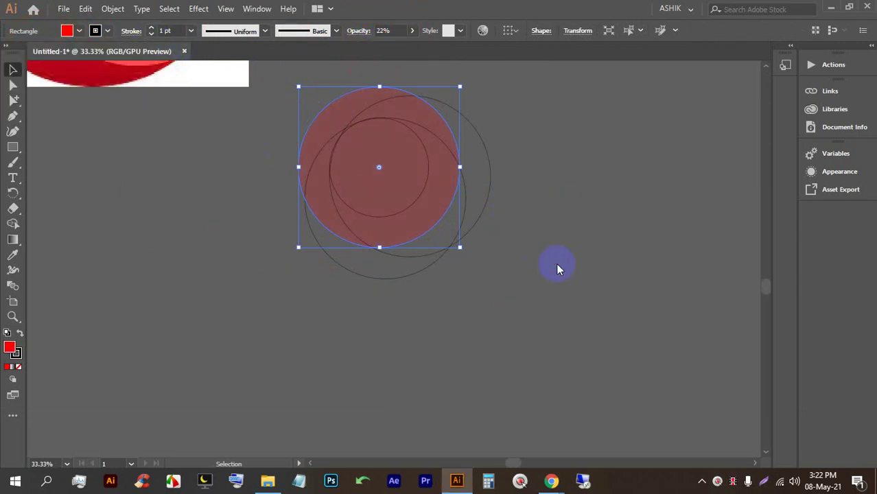
click(558, 260)
Delete the large circle copy that was shifted down.
scroll(486, 266, up, 2)
scroll(364, 232, up, 1)
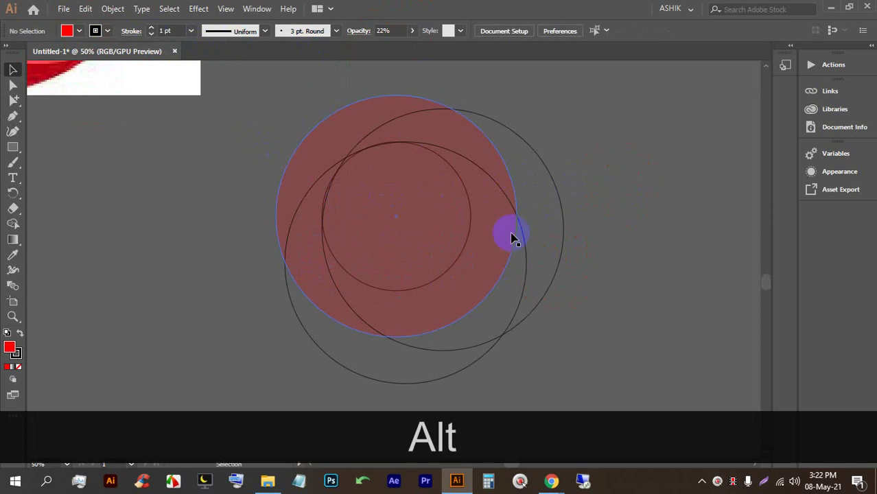
drag(422, 384, 632, 392)
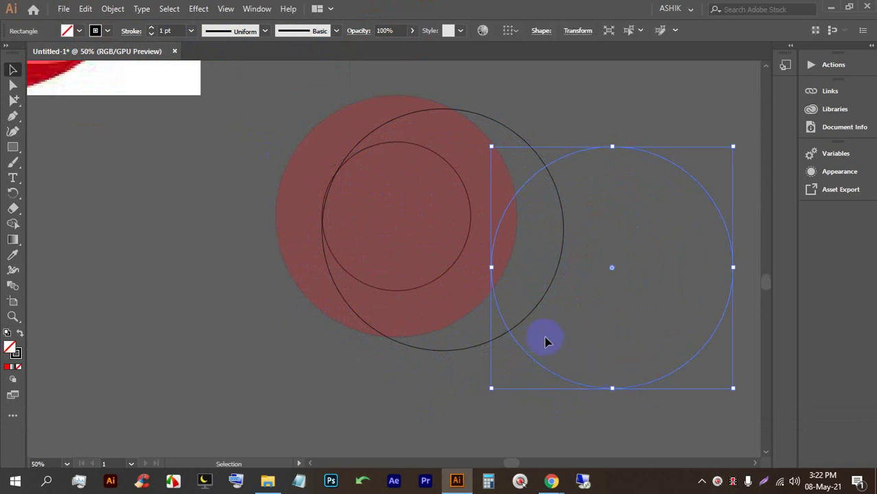
key(BackSpace)
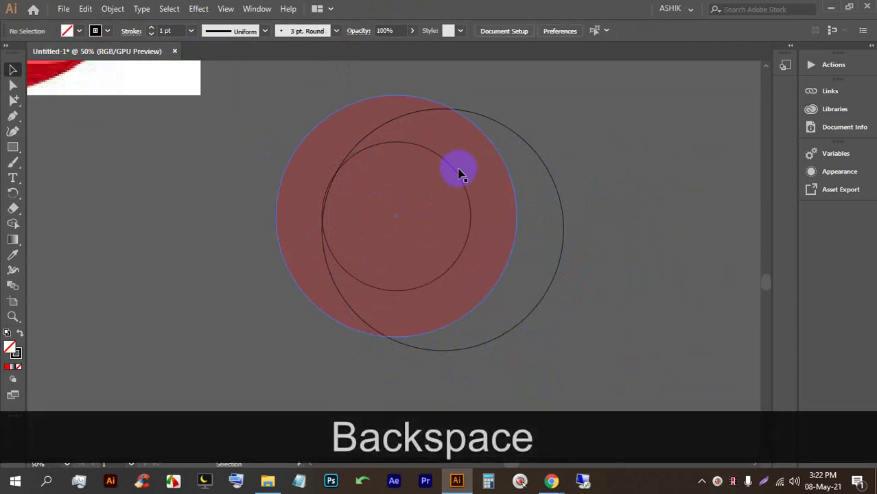
Place another large circle copy level with the original large circle, touching the inner circle's left edge.
mouse_move(563, 228)
mouse_down()
mouse_move(565, 248)
mouse_move(557, 248)
mouse_move(565, 205)
mouse_move(564, 219)
mouse_up()
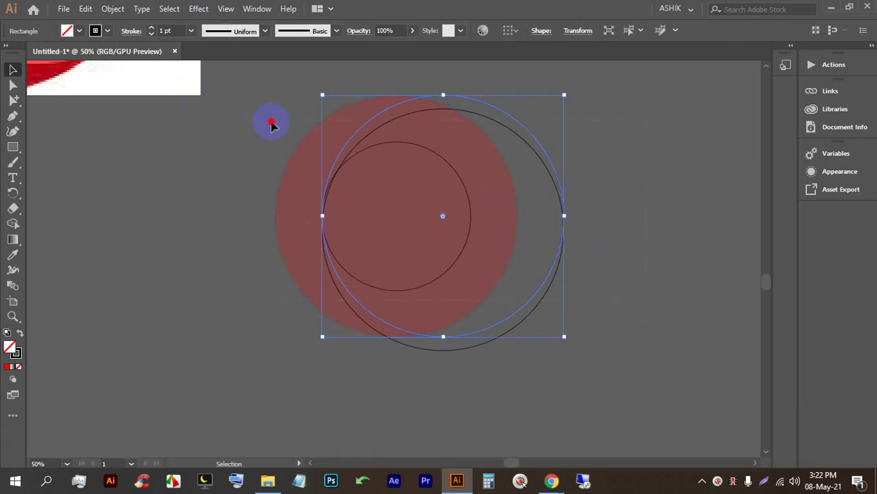
scroll(321, 225, up, 5)
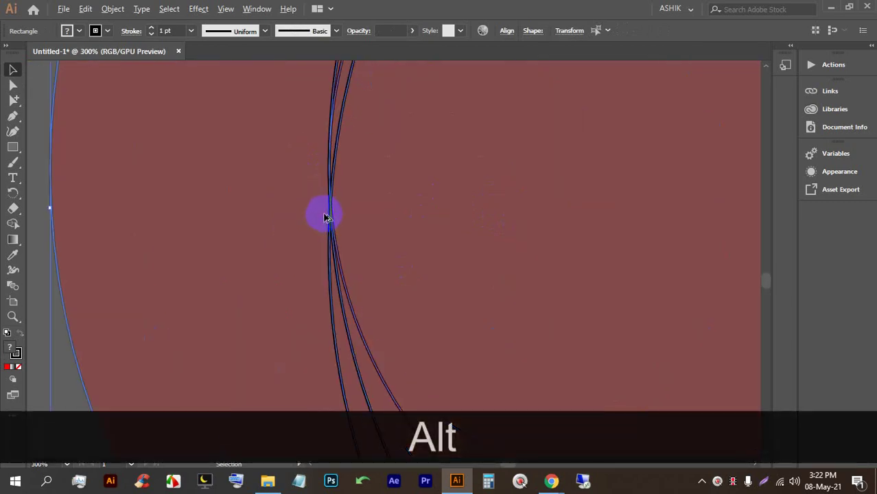
scroll(326, 217, down, 5)
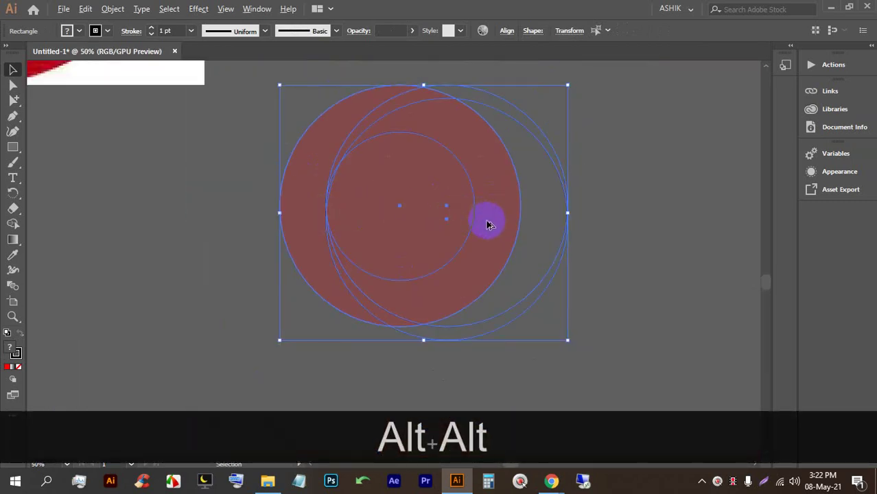
Merge the left crescent regions with Shape Builder and remove the inner circle and the areas outside the ring.
click(13, 224)
key(alt)
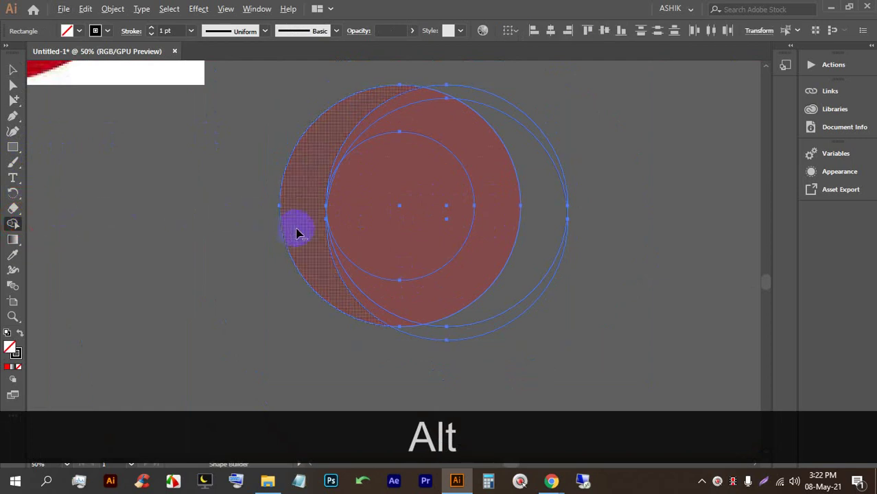
alt+click(340, 303)
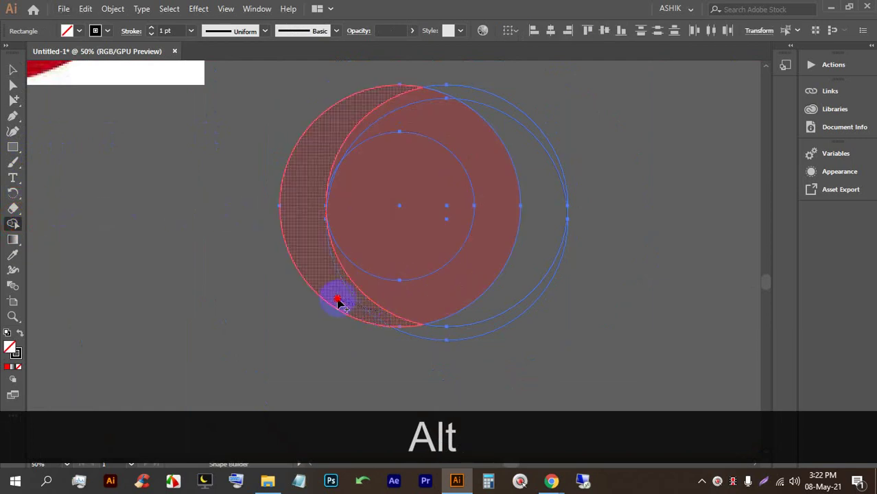
drag(326, 282, 295, 202)
drag(302, 118, 405, 103)
alt+click(469, 139)
alt+click(416, 195)
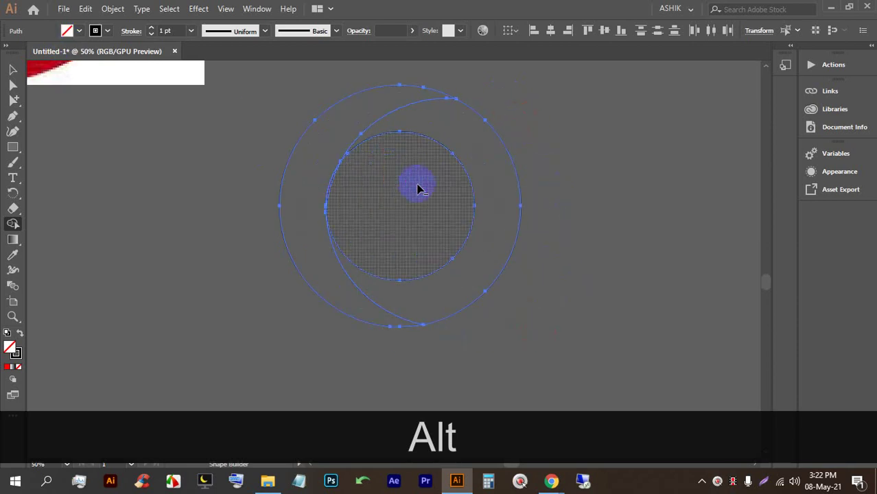
click(12, 69)
click(237, 158)
Fill the left crescent with the bright red sampled from the left side of the Opera Mini logo.
click(310, 125)
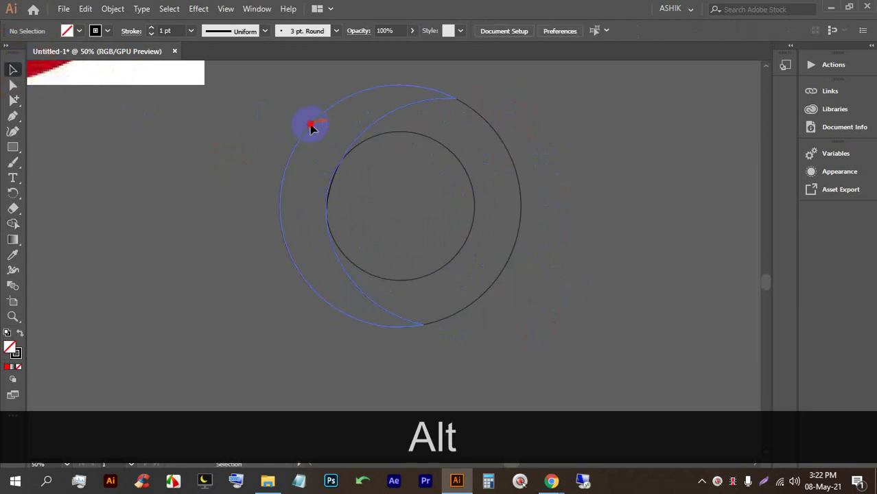
scroll(379, 139, down, 2)
scroll(309, 172, up, 3)
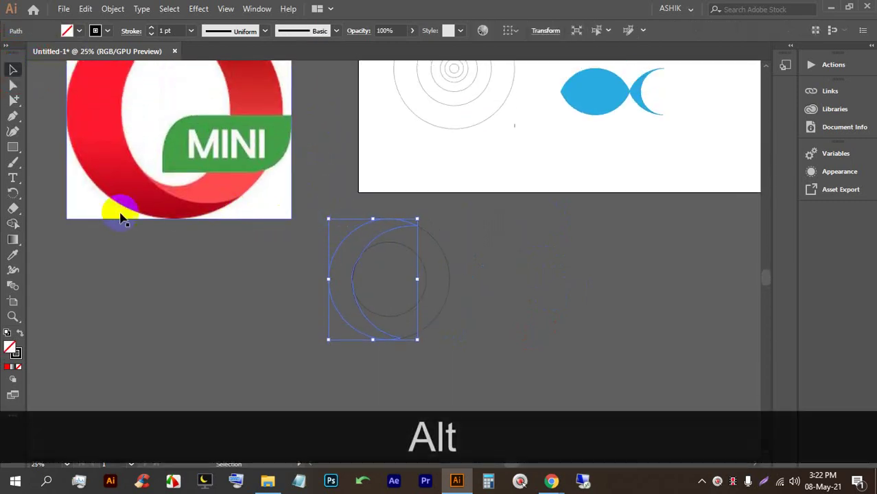
click(14, 253)
click(100, 139)
click(13, 69)
click(159, 284)
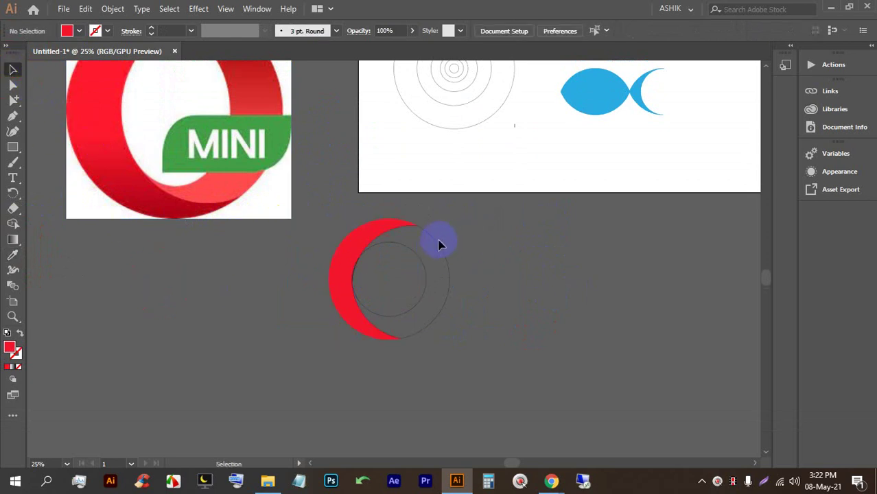
Fill the ring's right-hand piece with the lighter red sampled from the lower right of the Opera Mini logo.
click(440, 244)
click(13, 255)
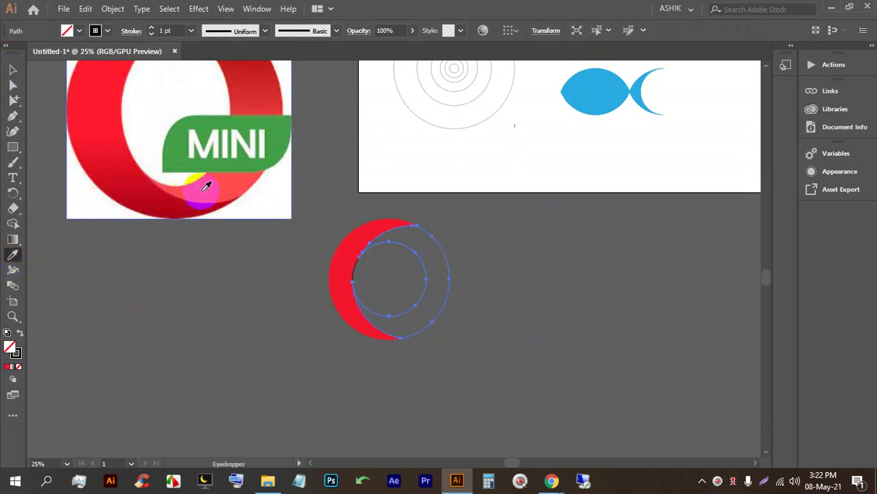
click(194, 184)
click(12, 70)
click(254, 303)
Delete the leftover unfilled sliver between the left crescent and the ring's inner opening.
drag(400, 313, 480, 341)
click(451, 328)
scroll(455, 328, up, 4)
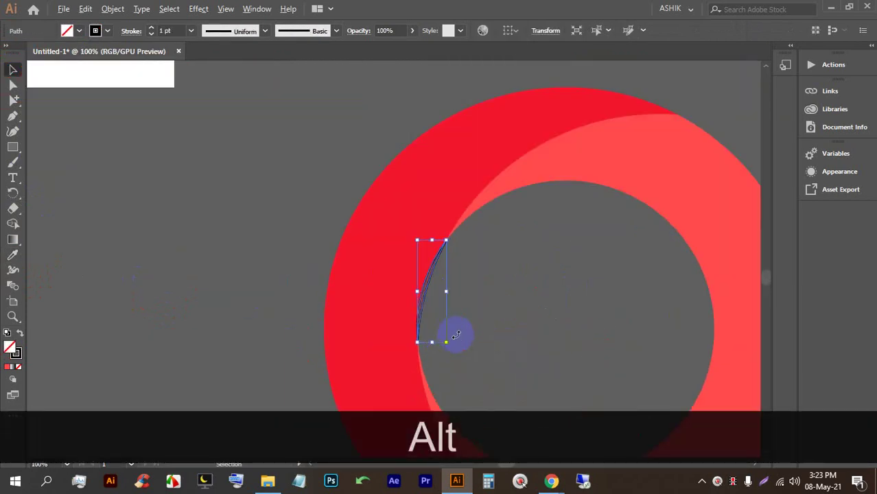
key(alt+BackSpace)
click(425, 307)
key(BackSpace)
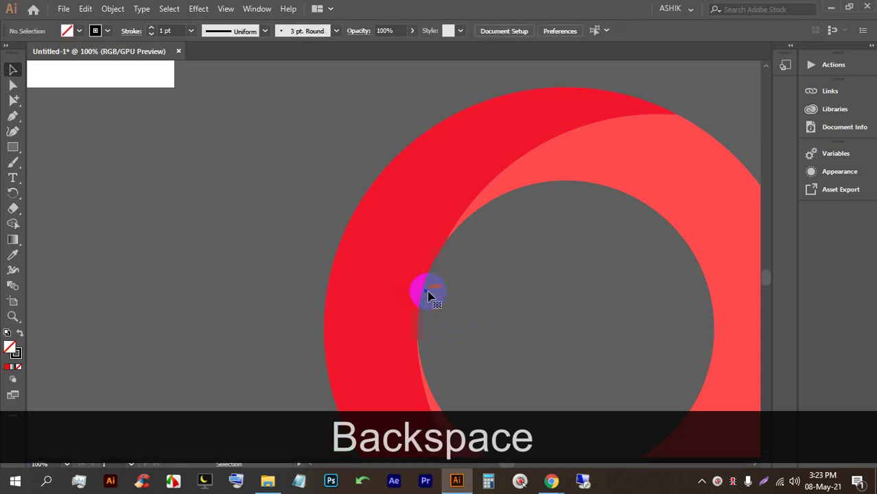
scroll(450, 268, down, 4)
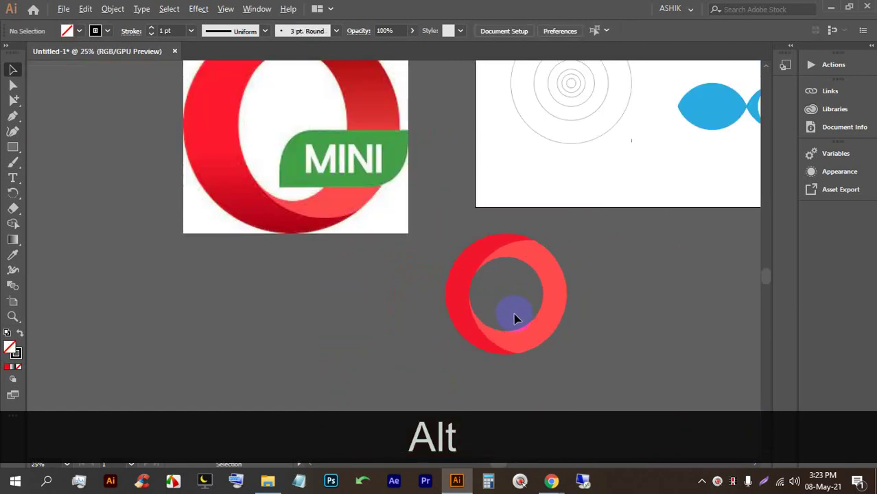
Give the left crescent a linear gradient that runs from bright red to a darker red.
click(479, 310)
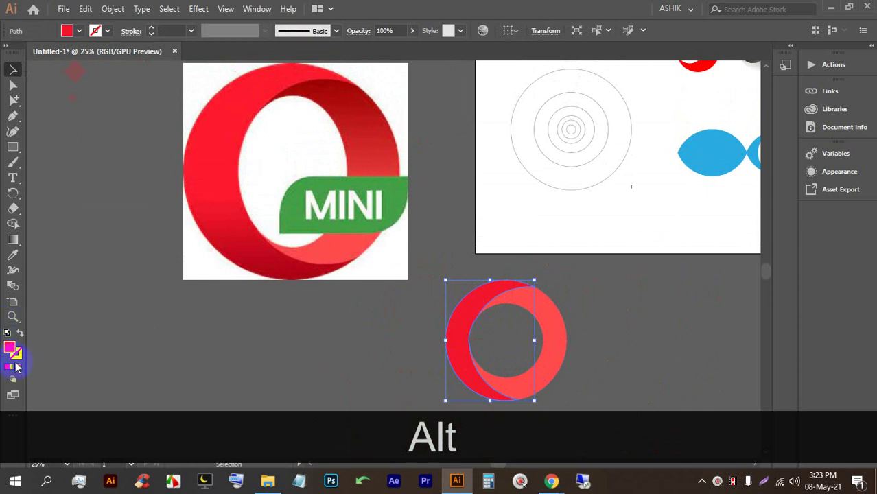
click(15, 366)
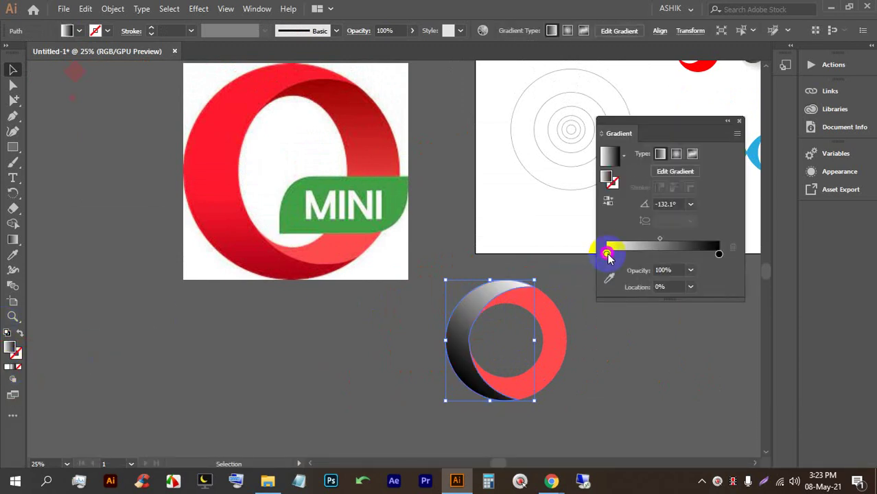
double_click(606, 254)
click(589, 295)
double_click(719, 255)
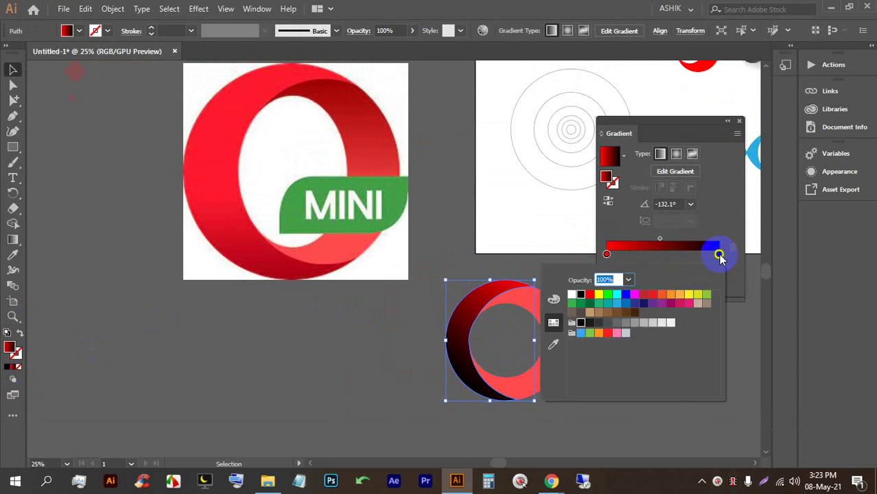
click(589, 295)
double_click(720, 254)
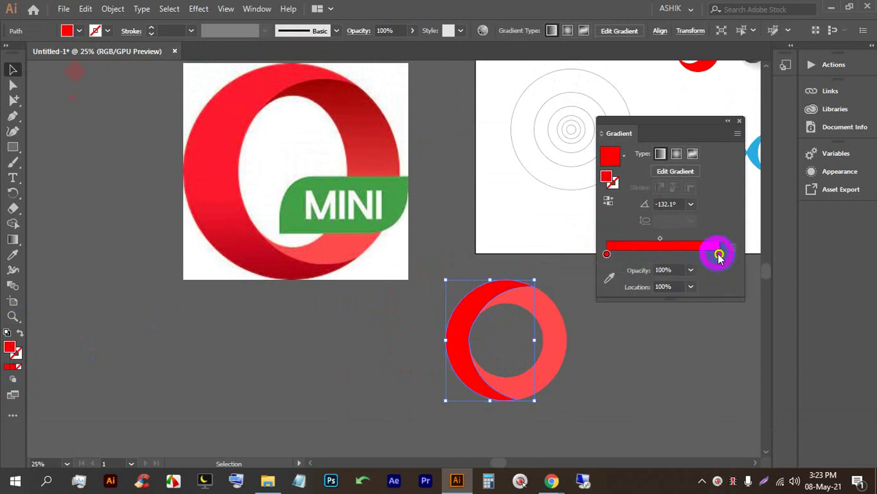
double_click(607, 177)
mouse_move(596, 189)
mouse_down()
mouse_move(618, 214)
mouse_move(644, 167)
mouse_up()
click(797, 126)
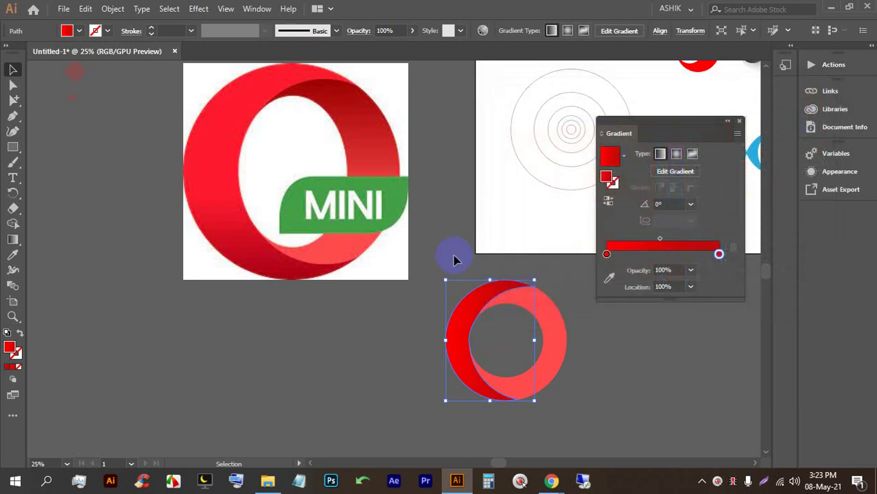
Redirect the left crescent's gradient to run from its upper part down to the bottom at about -76.8°, then deselect it.
click(13, 240)
drag(474, 276, 479, 396)
drag(479, 269, 506, 390)
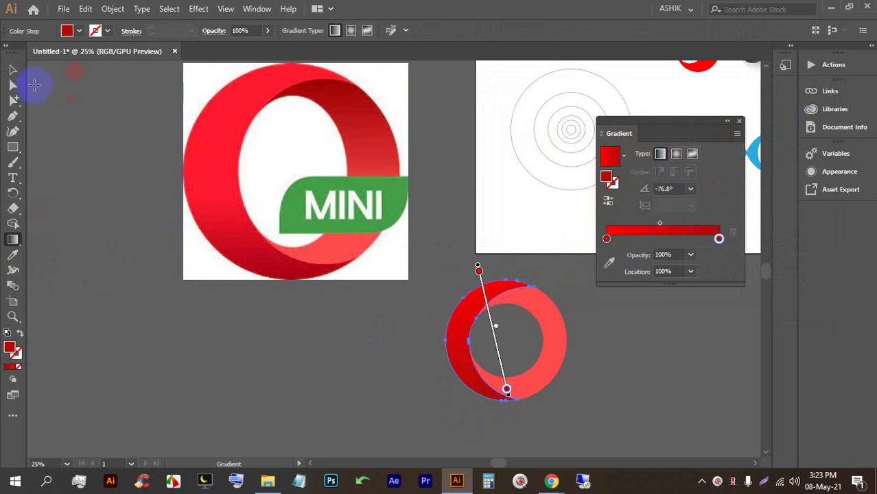
click(12, 69)
click(274, 397)
Apply the red gradient to the ring's right-hand piece with dark red ends and a bright red middle stop at about 55%.
click(541, 377)
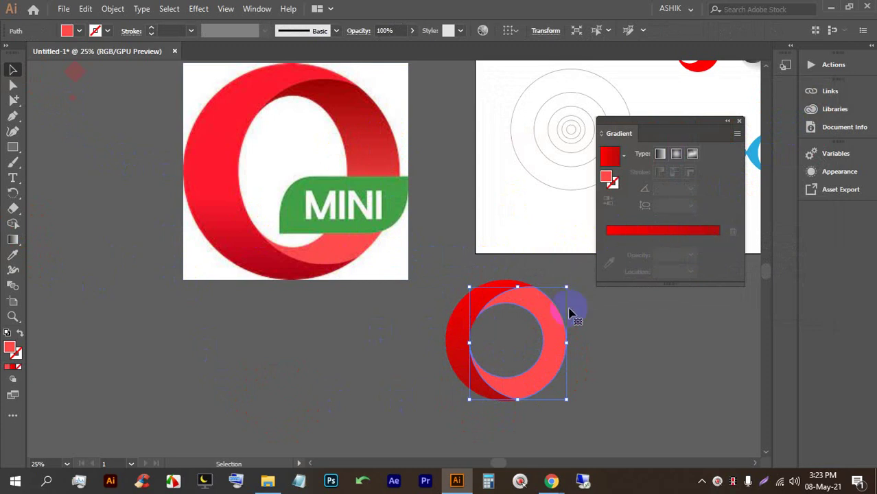
click(14, 369)
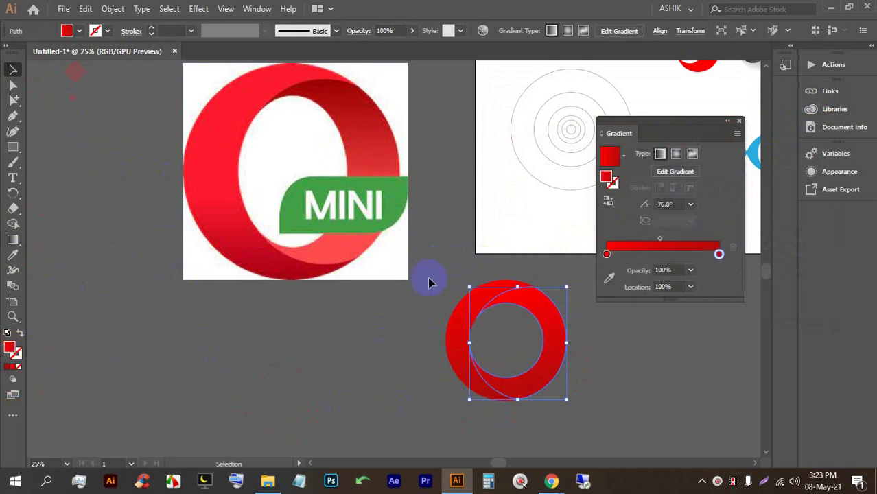
click(718, 255)
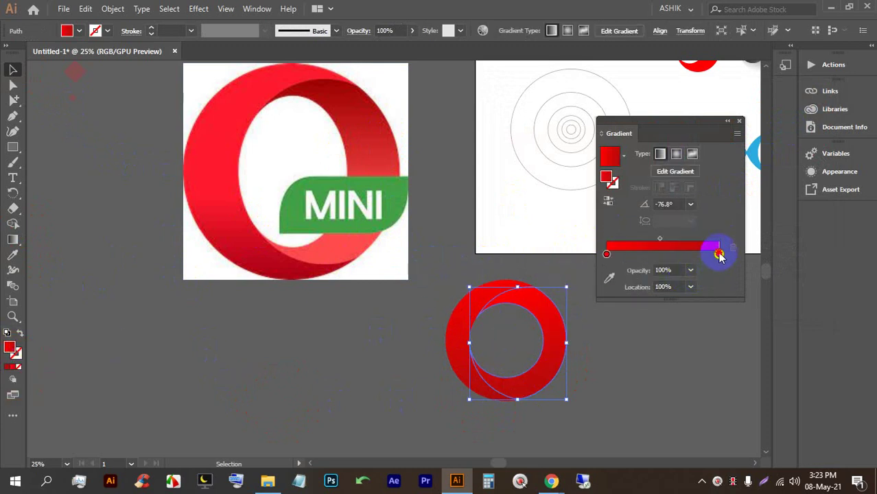
drag(719, 254, 667, 255)
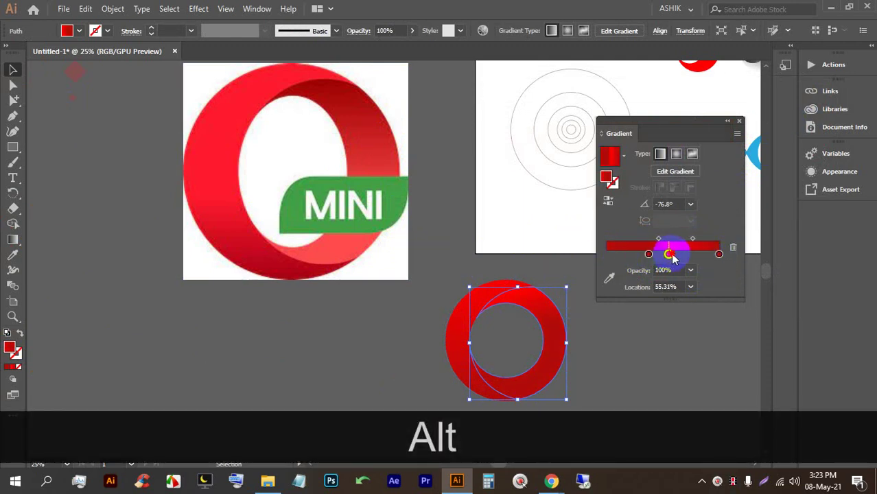
click(607, 253)
click(544, 363)
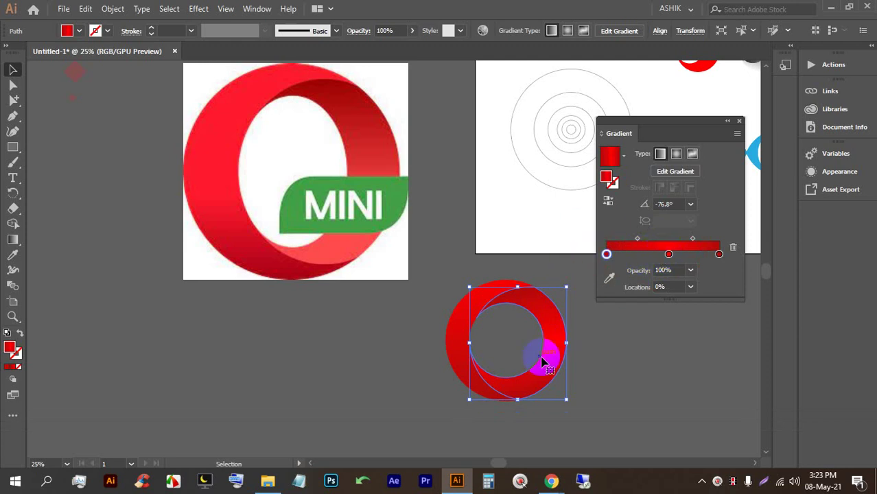
scroll(505, 333, down, 1)
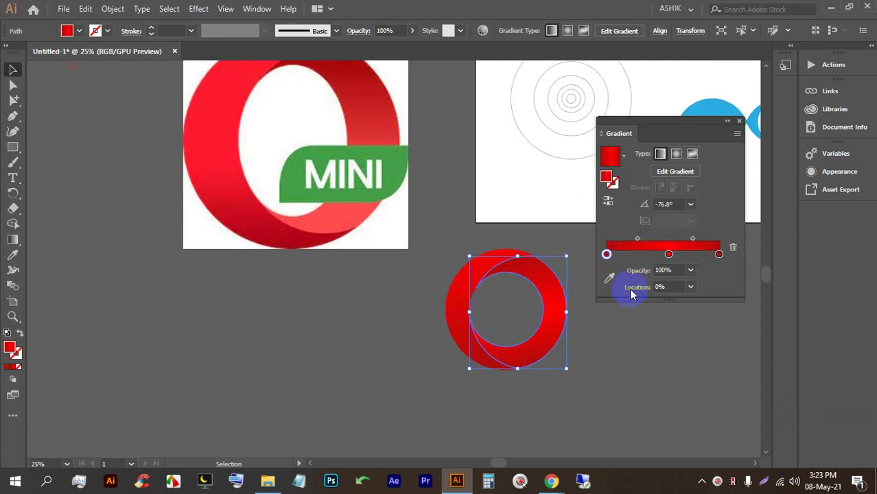
Recolour the middle stop of the right-hand piece's gradient to a softer, lighter red.
click(669, 254)
click(669, 255)
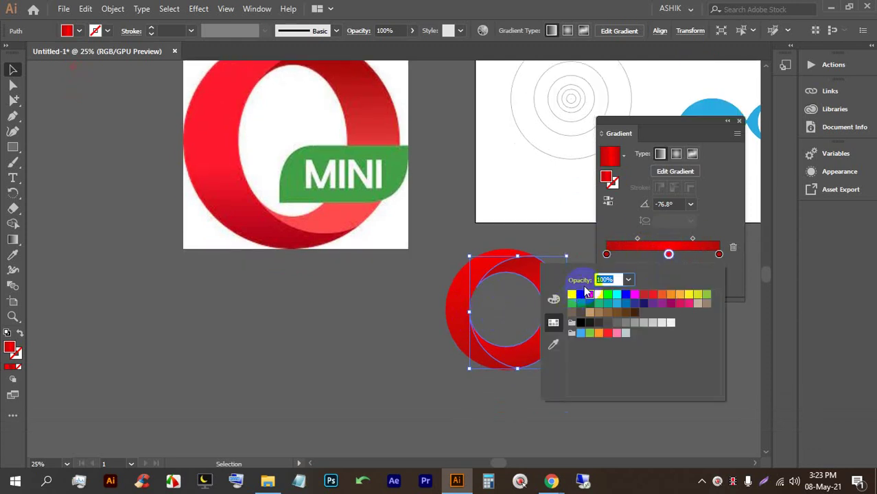
click(608, 180)
click(610, 180)
drag(587, 156, 623, 134)
click(781, 125)
scroll(532, 285, down, 1)
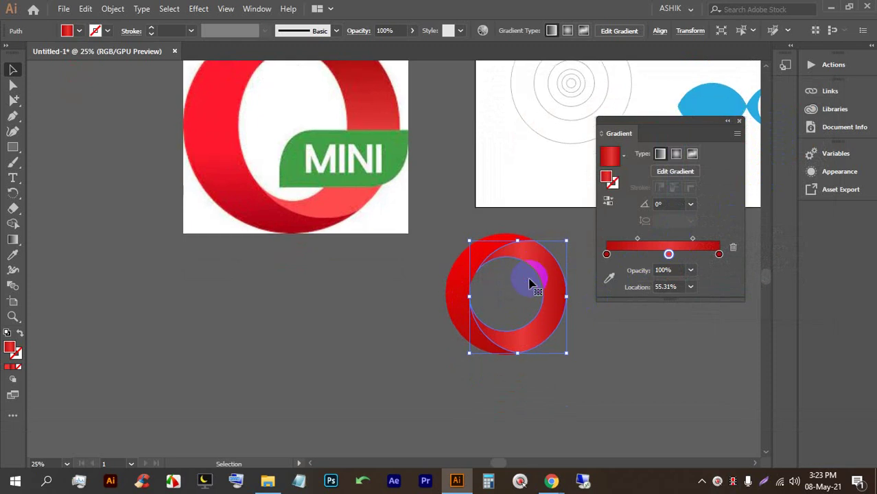
Run the right-hand piece's gradient downward at about -91.7° and shift its middle stop to about 41%.
click(12, 239)
mouse_move(538, 238)
mouse_down()
mouse_move(544, 294)
mouse_move(535, 353)
mouse_up()
click(536, 304)
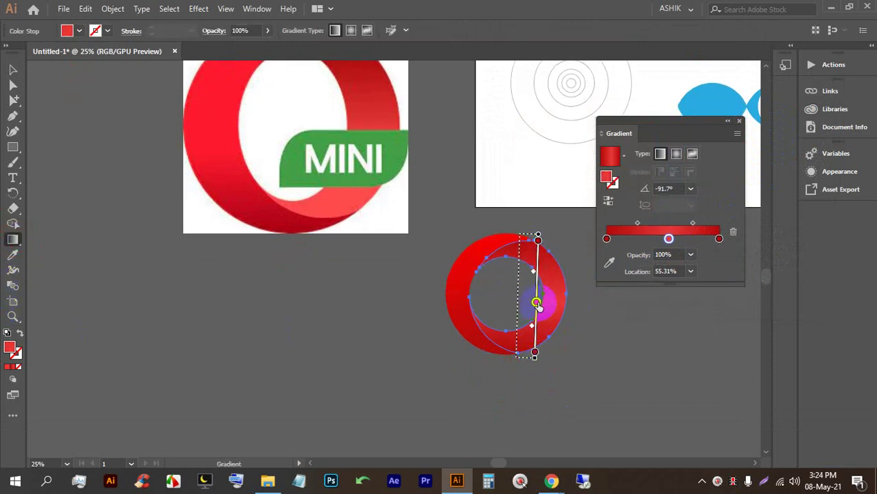
drag(538, 304, 538, 287)
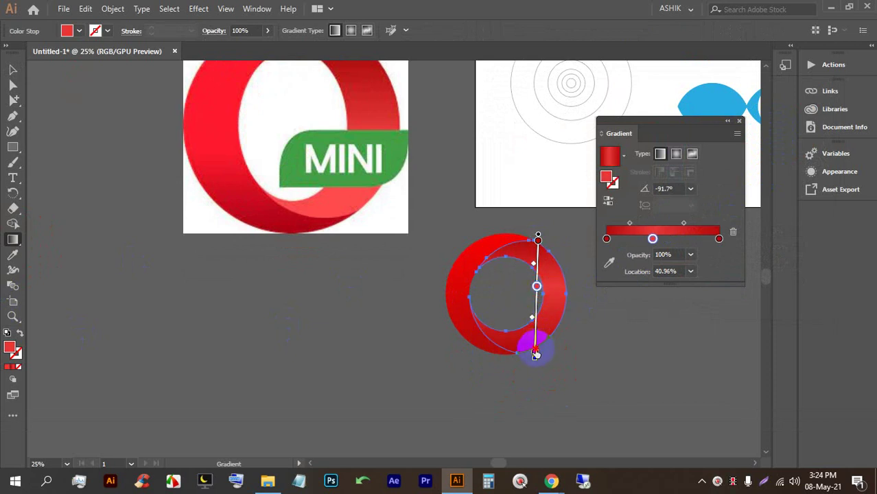
drag(536, 354, 535, 339)
click(705, 240)
drag(705, 240, 714, 256)
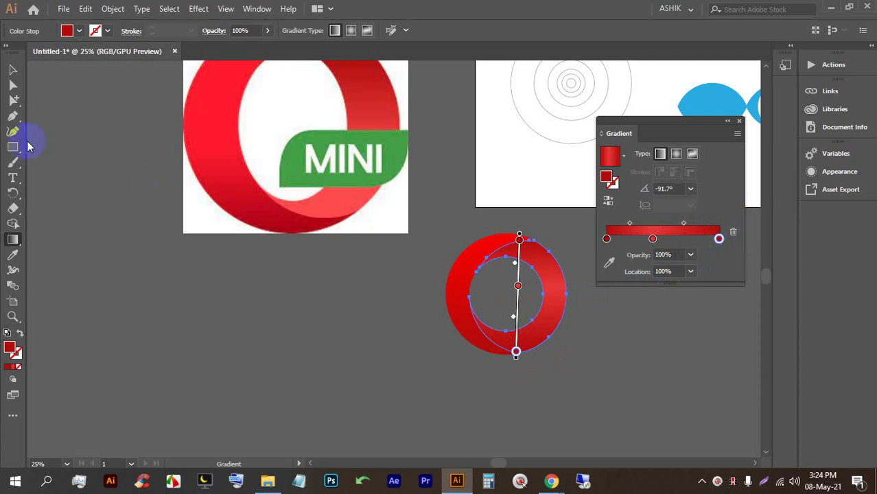
click(9, 69)
click(425, 308)
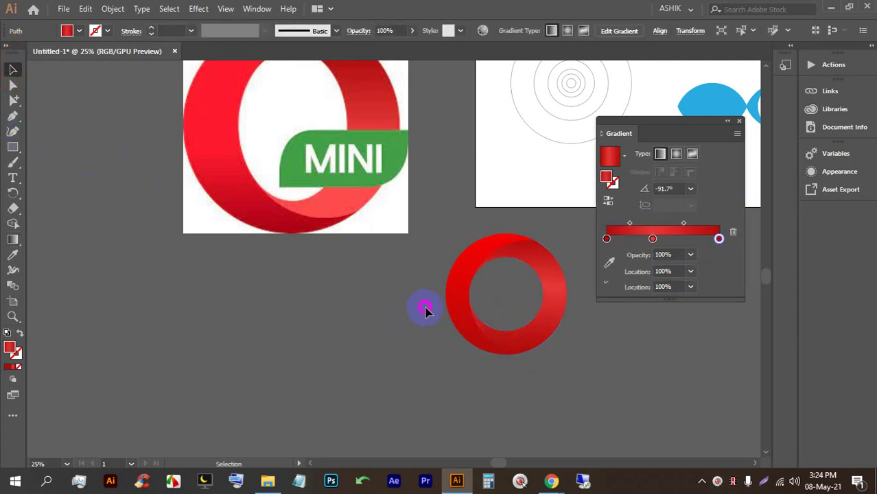
Change the end stop of the right-hand piece's gradient to a light pinkish red.
alt+scroll(532, 356, up, 1)
click(518, 348)
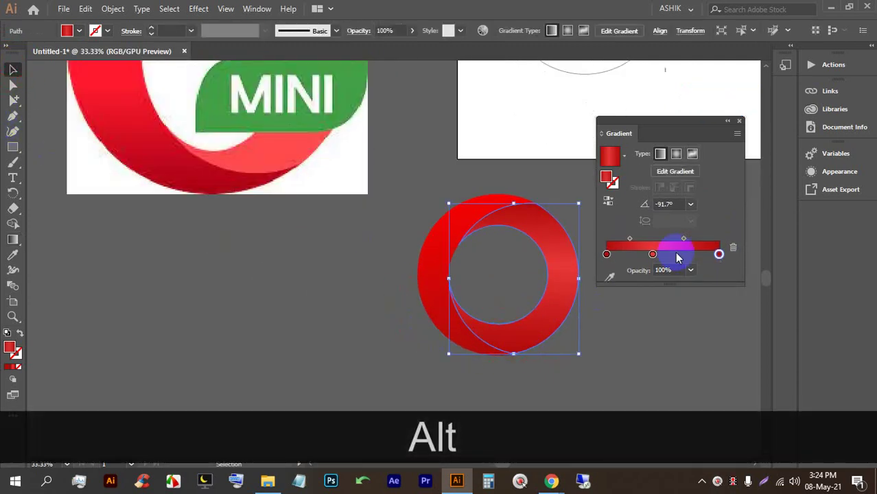
double_click(718, 255)
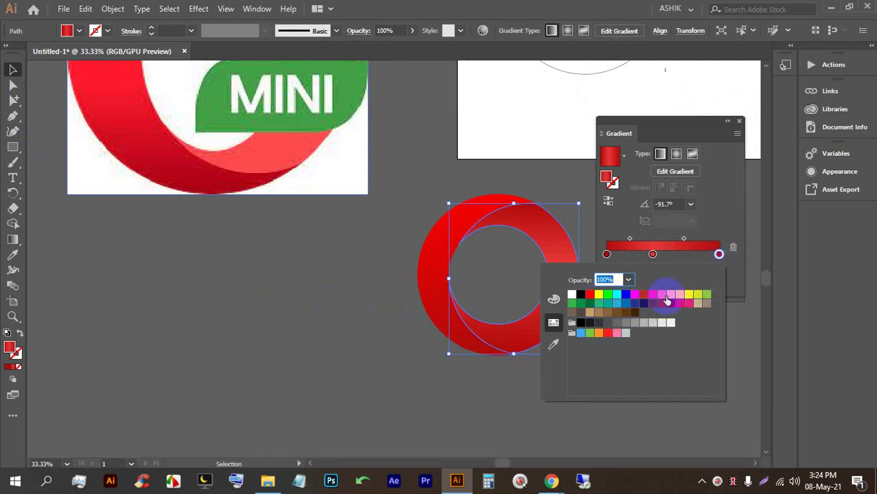
click(654, 295)
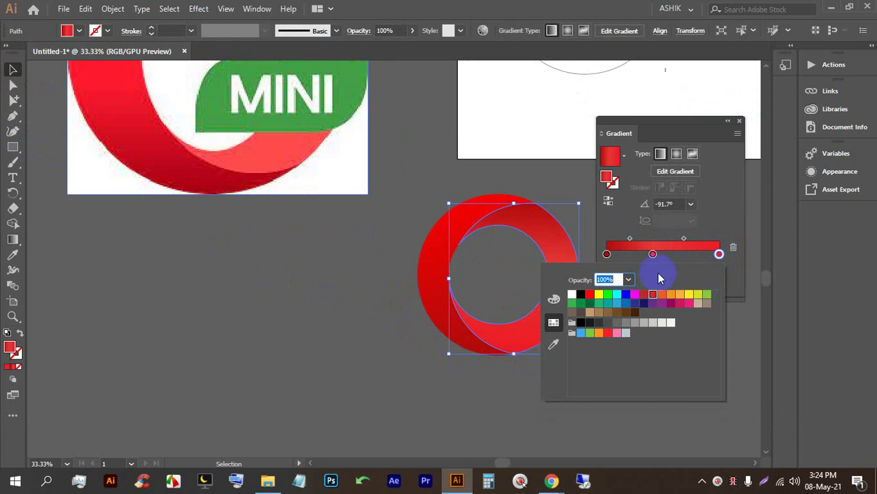
key(ctrl+z)
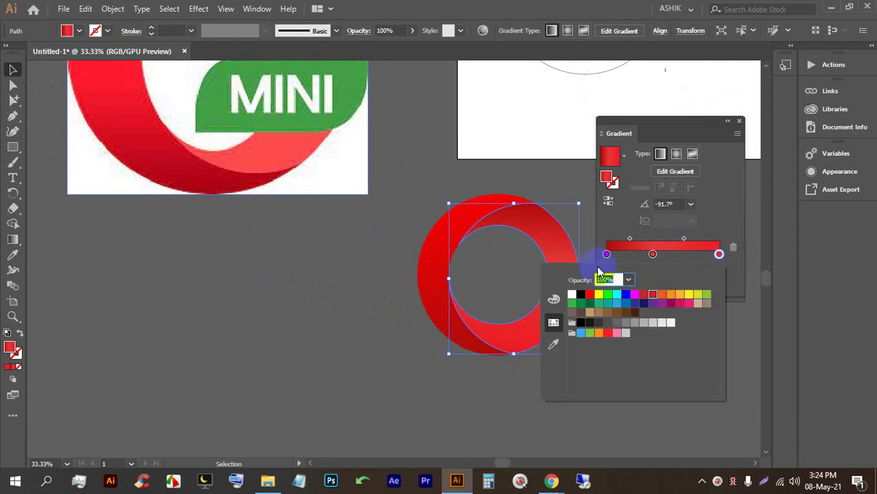
click(610, 178)
double_click(610, 180)
click(560, 134)
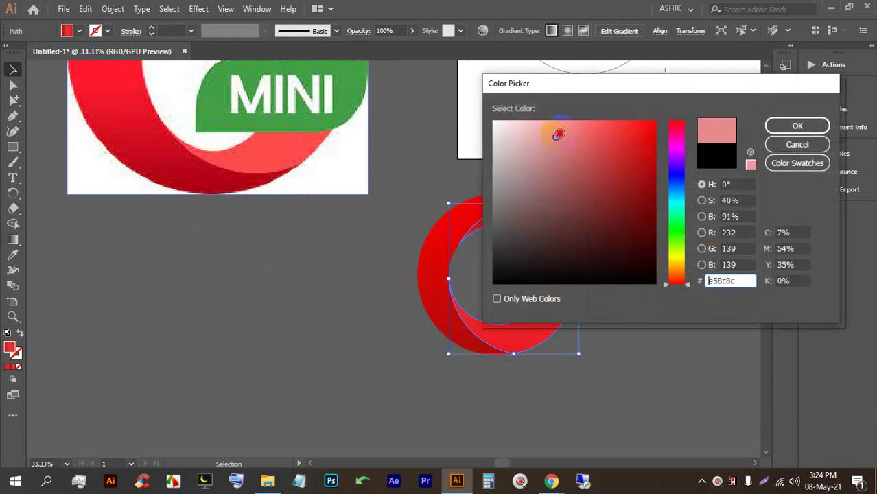
click(796, 125)
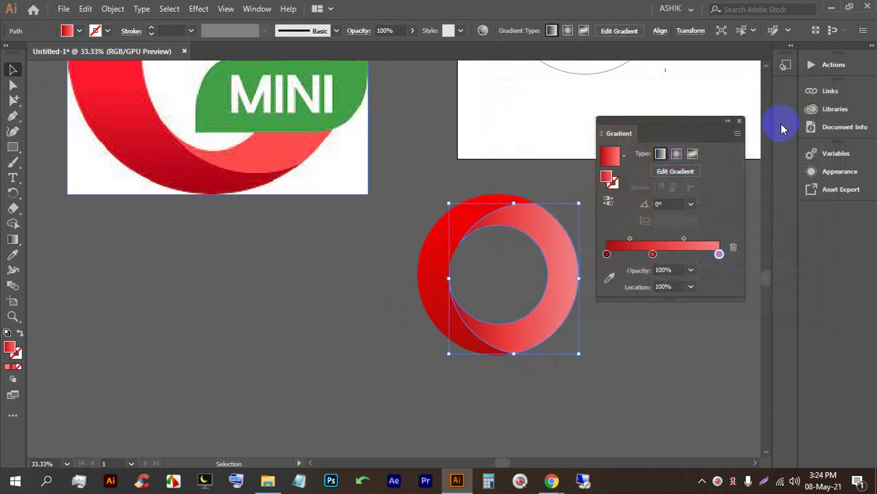
Redraw the right-hand piece's gradient from its dark upper part to the light bottom at about -99.6° and deselect it.
click(13, 239)
drag(527, 219, 503, 364)
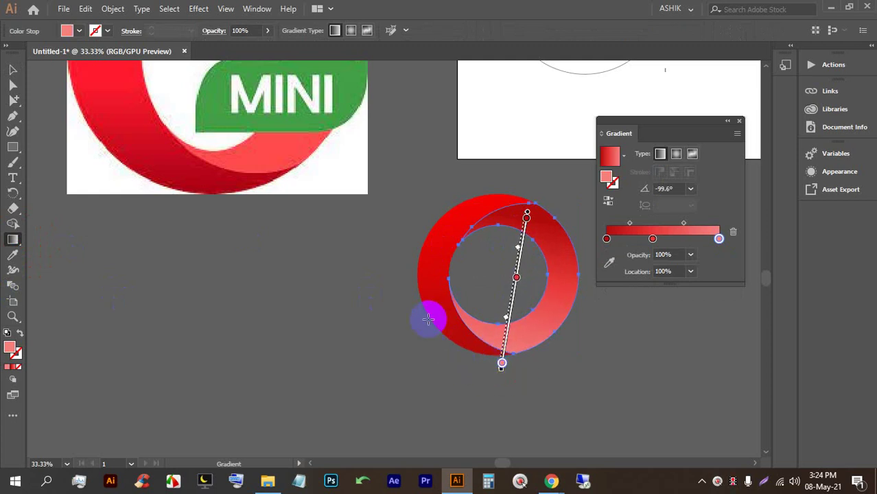
click(13, 70)
click(405, 357)
Examine the shaded ring up close and compare it with the Opera Mini reference image.
scroll(460, 315, down, 1)
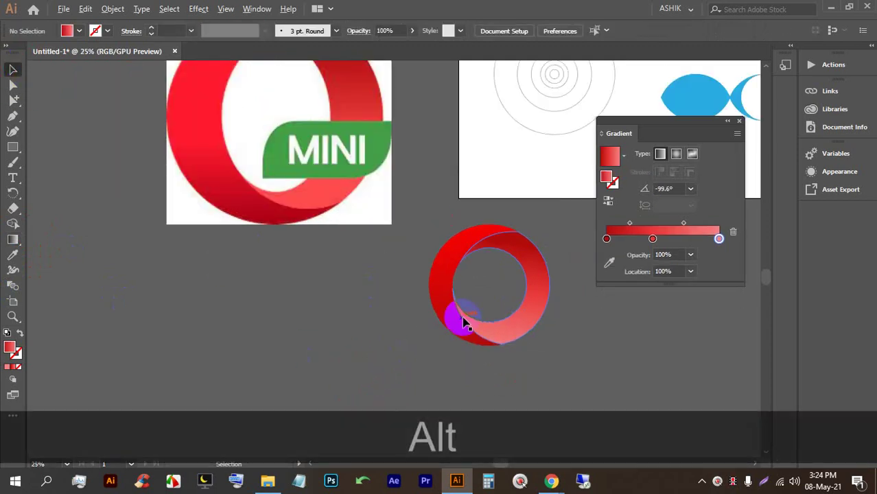
drag(580, 337, 505, 371)
scroll(497, 300, down, 1)
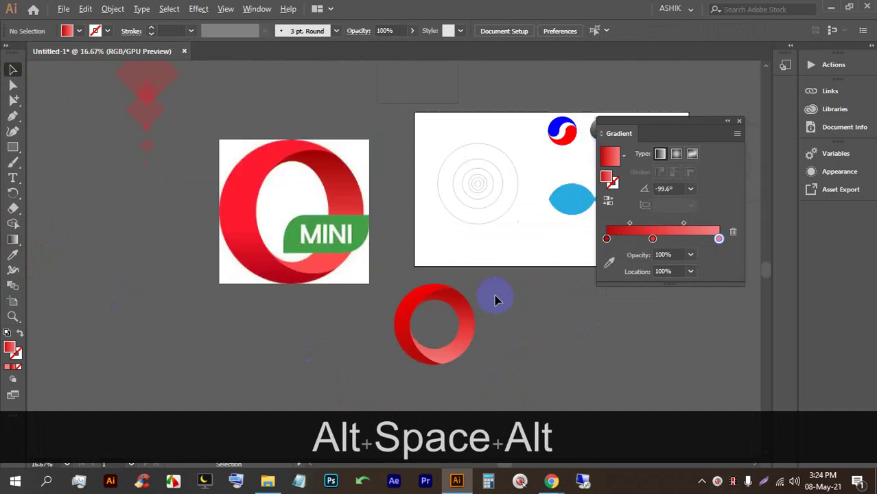
scroll(466, 295, up, 2)
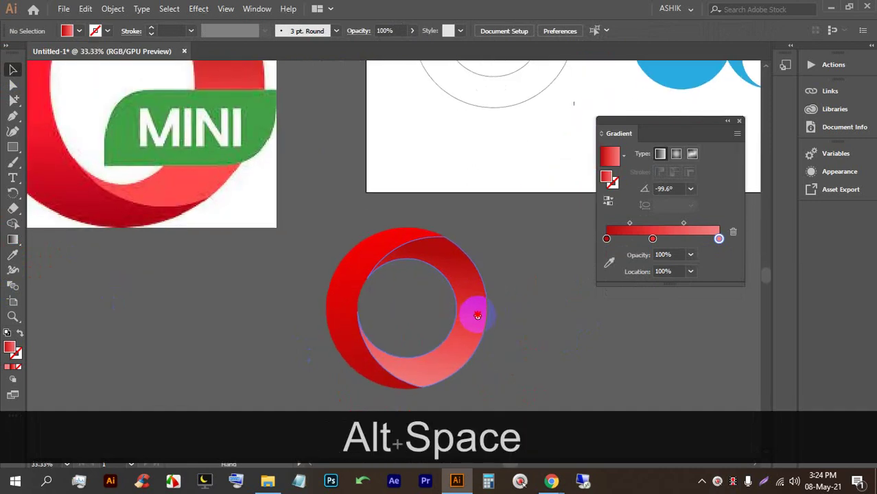
drag(474, 313, 484, 343)
scroll(489, 303, down, 1)
scroll(499, 295, down, 1)
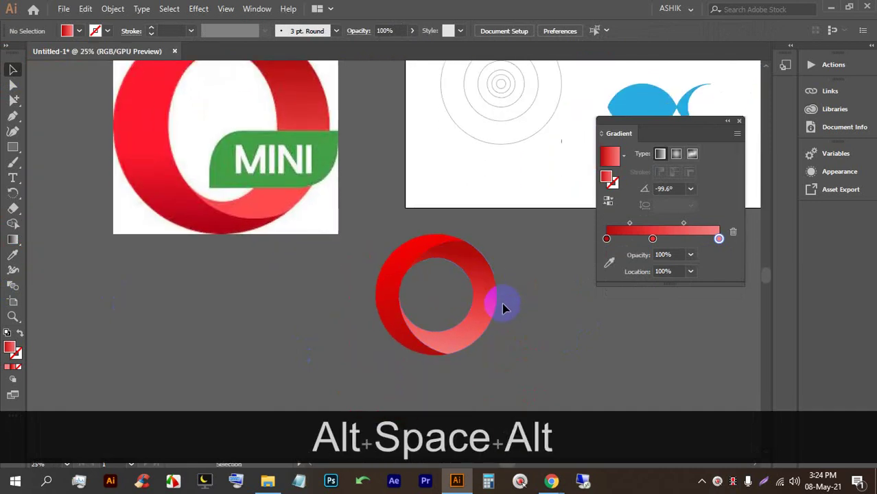
key(alt)
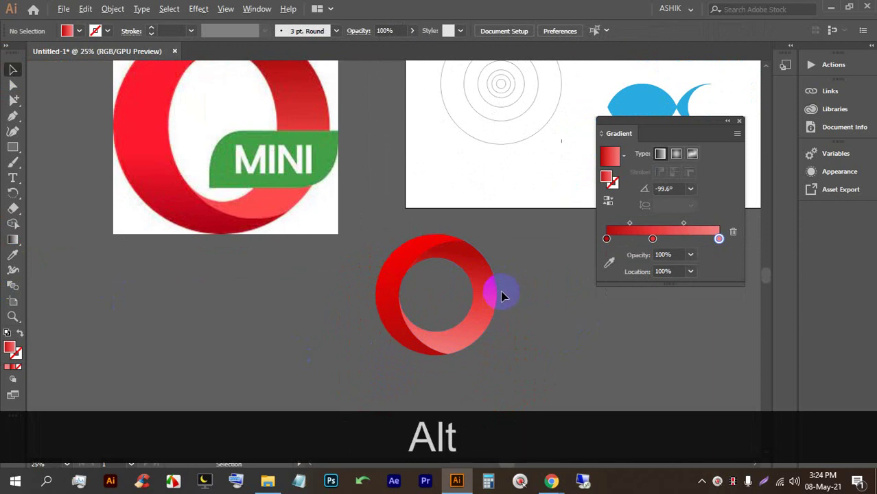
key(alt)
scroll(434, 291, up, 2)
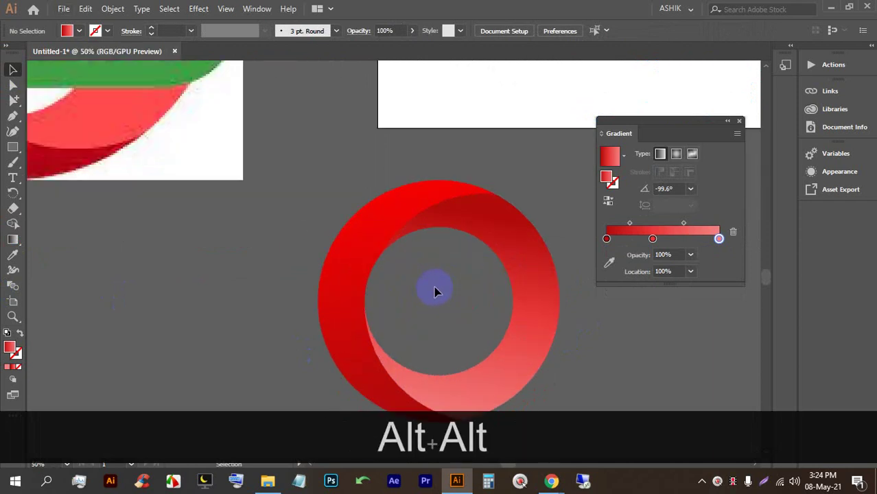
click(471, 249)
scroll(410, 263, up, 2)
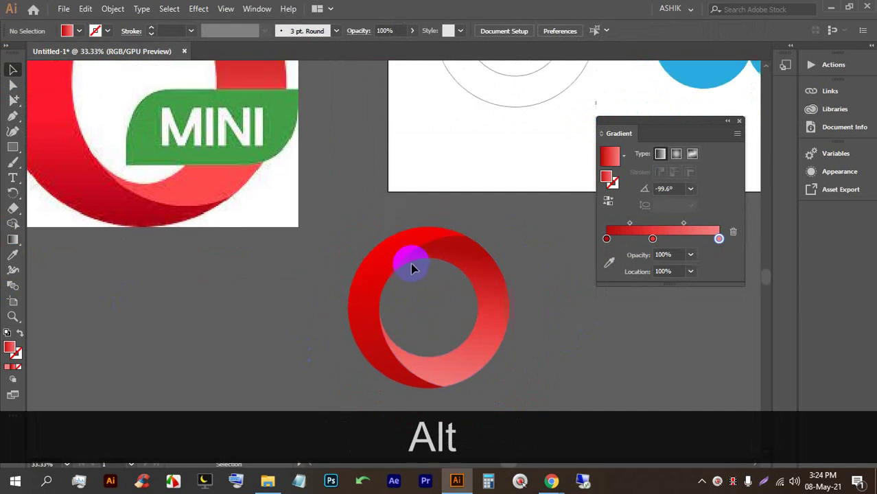
Try fitting a narrow upright ellipse inside the ring's hole, stretched to the hole's height and moved towards its middle.
scroll(450, 284, down, 1)
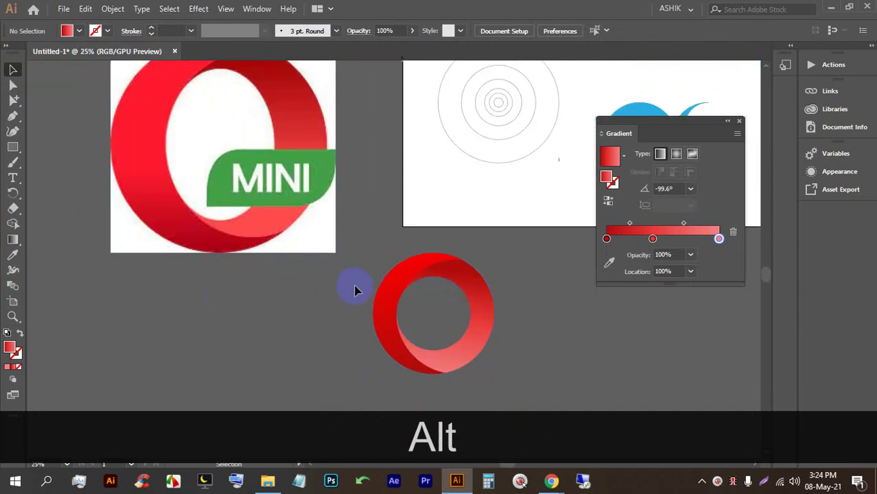
scroll(438, 359, up, 2)
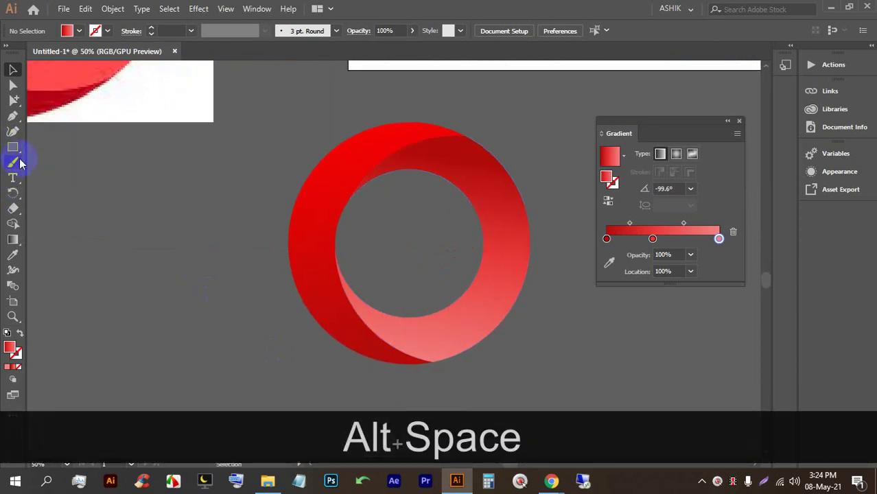
drag(13, 147, 66, 161)
drag(381, 174, 465, 316)
click(13, 69)
drag(433, 232, 416, 230)
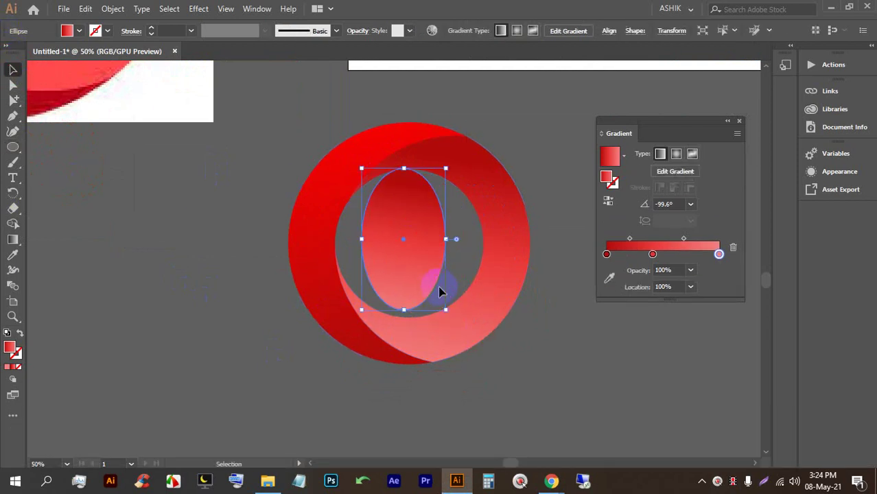
drag(450, 308, 453, 320)
mouse_move(401, 250)
mouse_down()
mouse_move(406, 258)
mouse_move(418, 251)
mouse_up()
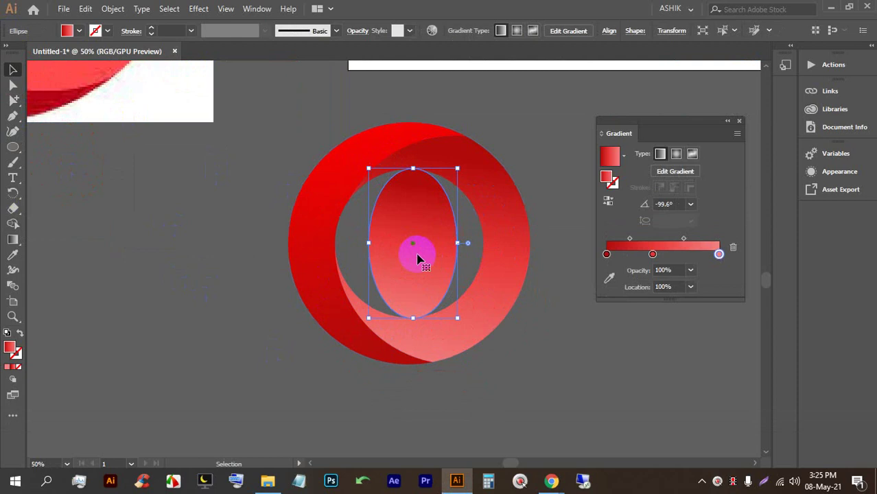
scroll(254, 132, down, 2)
drag(254, 131, 99, 149)
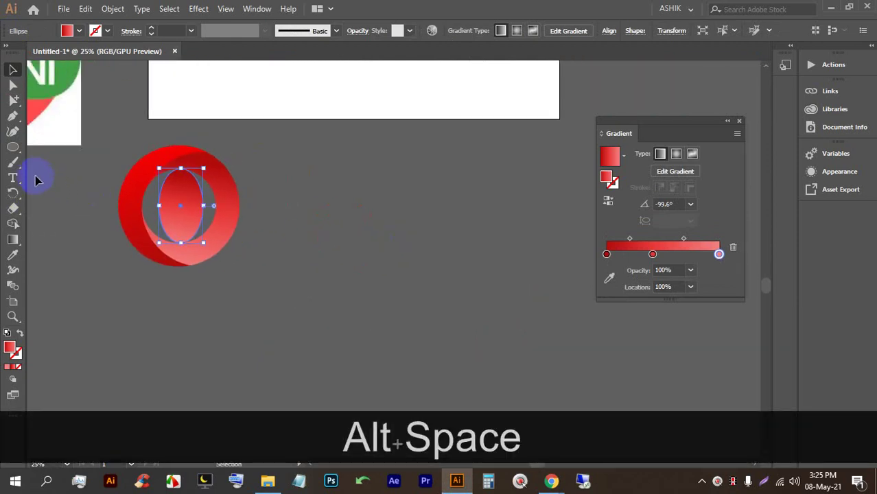
Check the Google Meet call in Chrome and return to Illustrator.
click(12, 147)
scroll(234, 215, down, 2)
scroll(199, 210, up, 3)
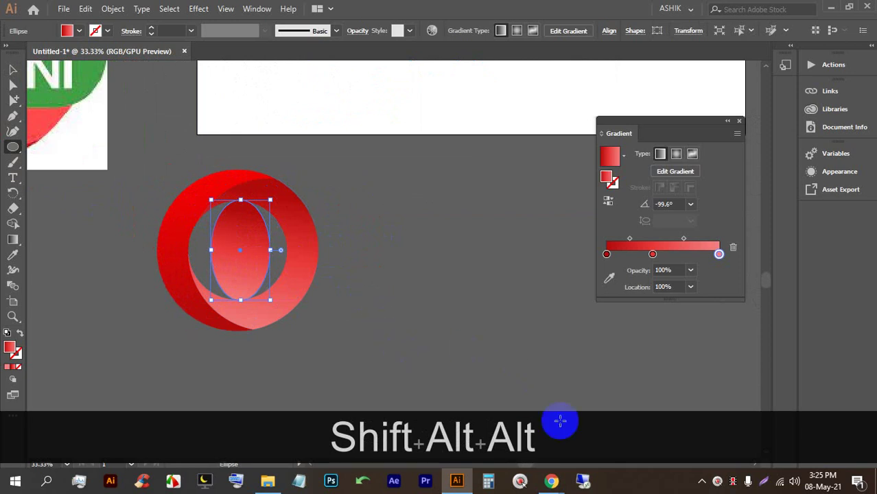
mouse_move(552, 481)
click(477, 426)
click(181, 9)
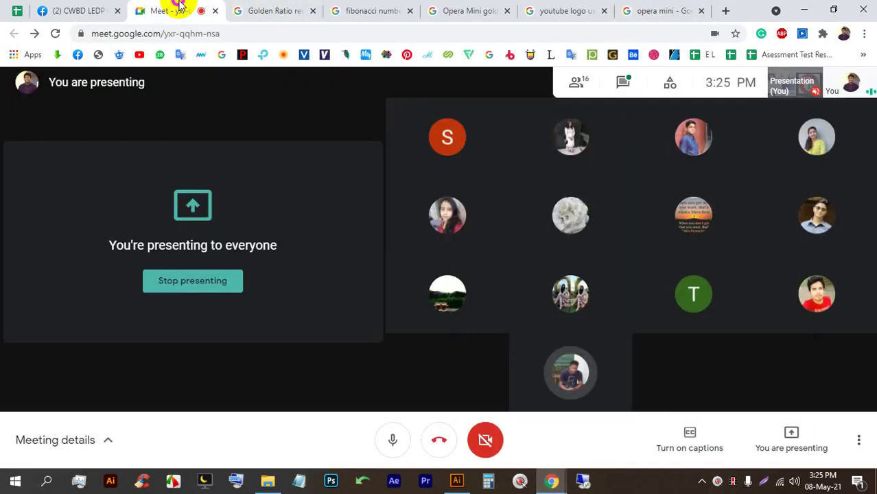
click(458, 479)
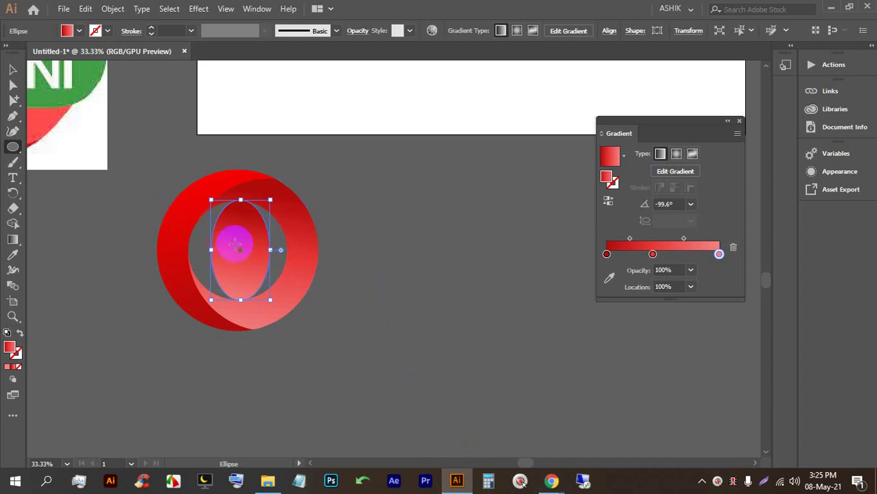
Delete the ellipse inside the ring and draw a larger circle with the same red gradient beside the ring.
key(BackSpace)
drag(373, 173, 533, 369)
key(v)
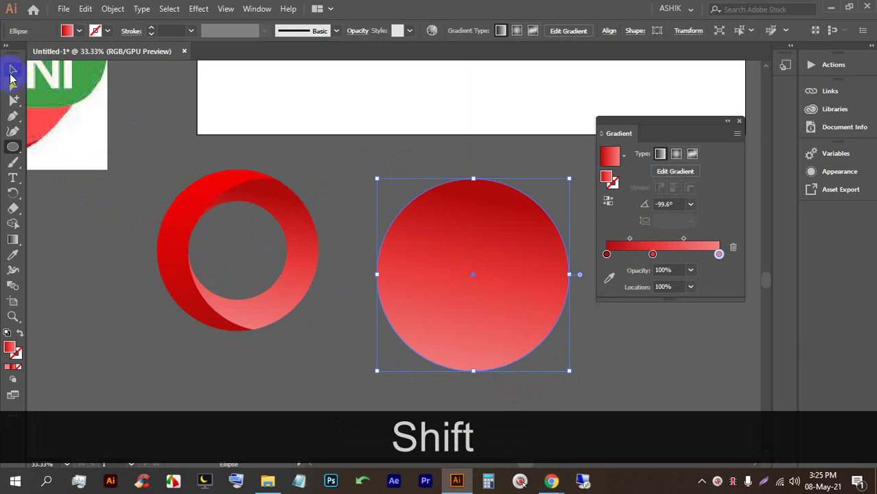
Duplicate the new circle in place and reshape the copy into a narrow upright ellipse near its middle.
key(ctrl+c)
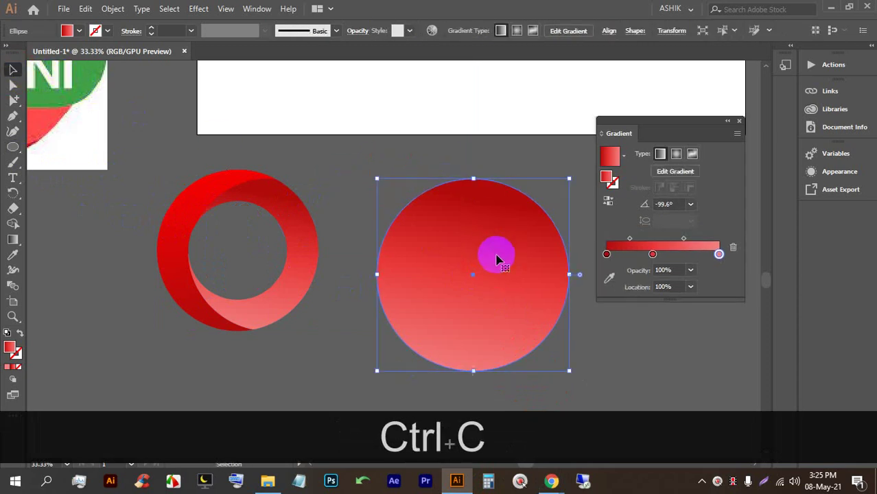
key(ctrl+f)
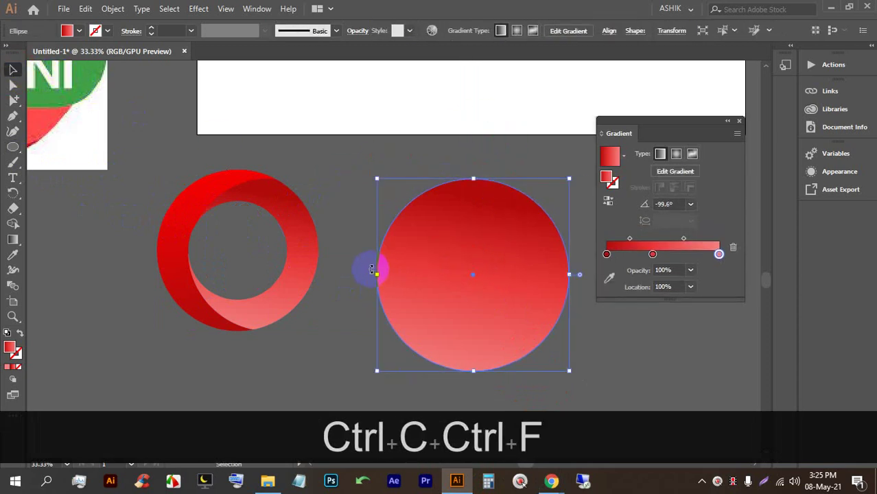
drag(376, 274, 437, 274)
drag(503, 179, 503, 222)
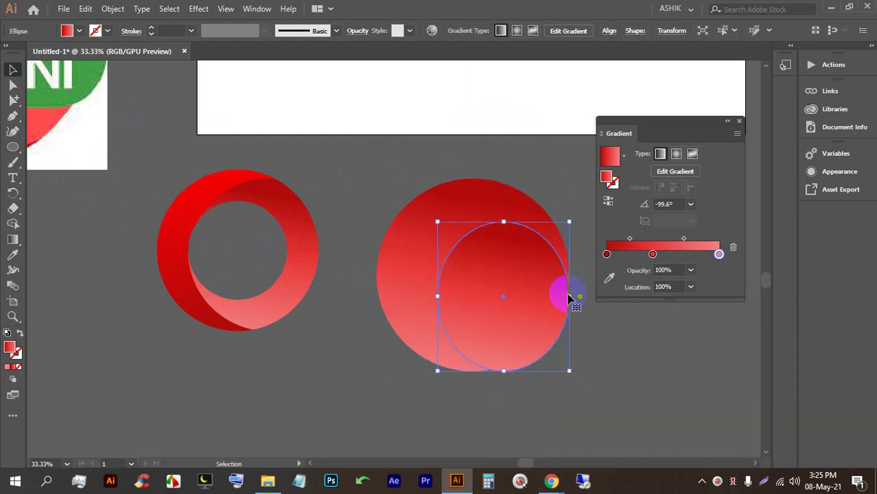
drag(569, 296, 515, 297)
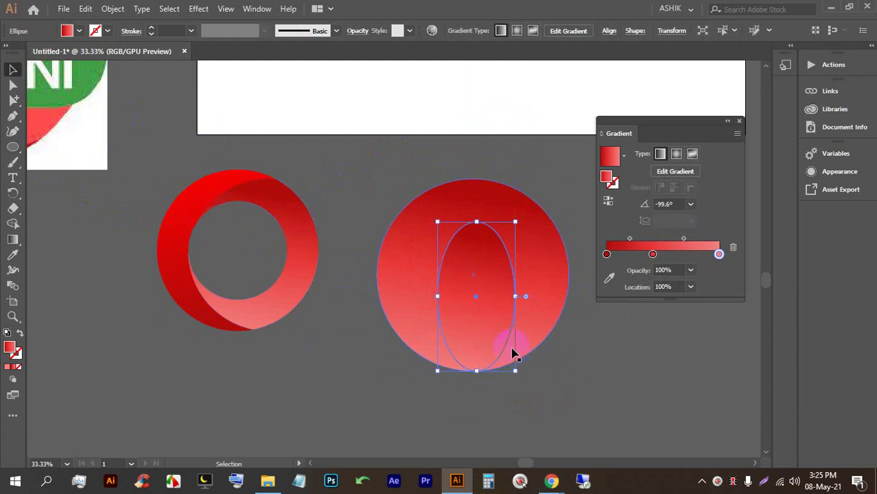
drag(476, 371, 479, 339)
mouse_move(437, 283)
mouse_down()
mouse_move(466, 287)
mouse_move(423, 272)
mouse_move(444, 274)
mouse_up()
Fill the inner ellipse with white and enlarge it slightly inside the red circle.
click(67, 30)
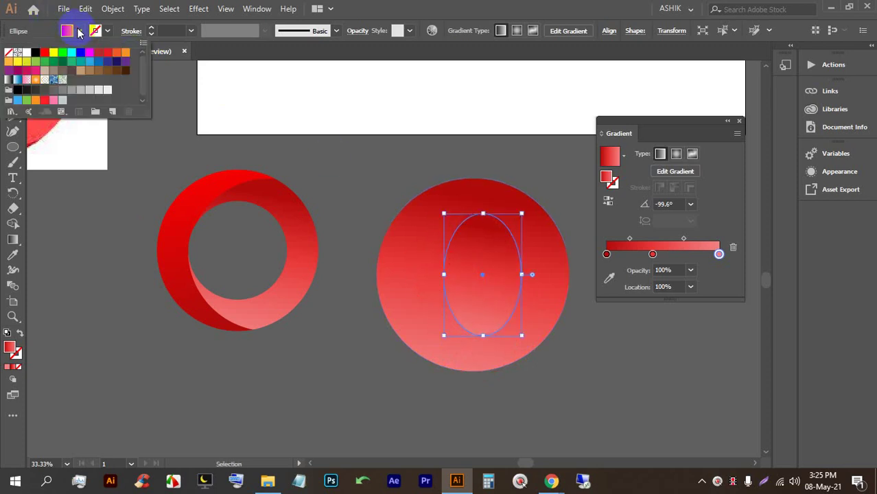
click(27, 52)
click(381, 180)
scroll(429, 245, down, 1)
drag(475, 258, 464, 260)
scroll(464, 261, down, 2)
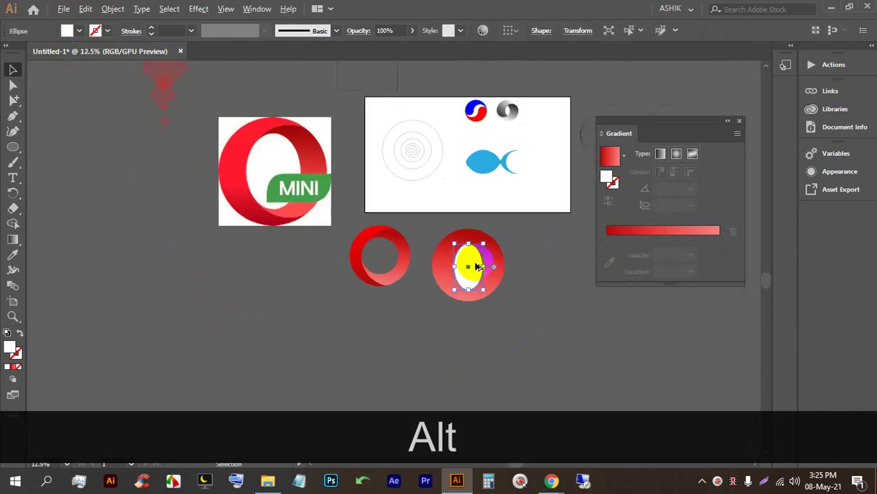
scroll(479, 268, up, 1)
drag(465, 296, 466, 274)
click(536, 291)
Align the white ellipse and the red circle to each other's horizontal and vertical centers and deselect them.
click(466, 270)
drag(514, 303, 454, 243)
click(506, 31)
click(478, 66)
click(400, 67)
click(530, 239)
scroll(535, 274, up, 2)
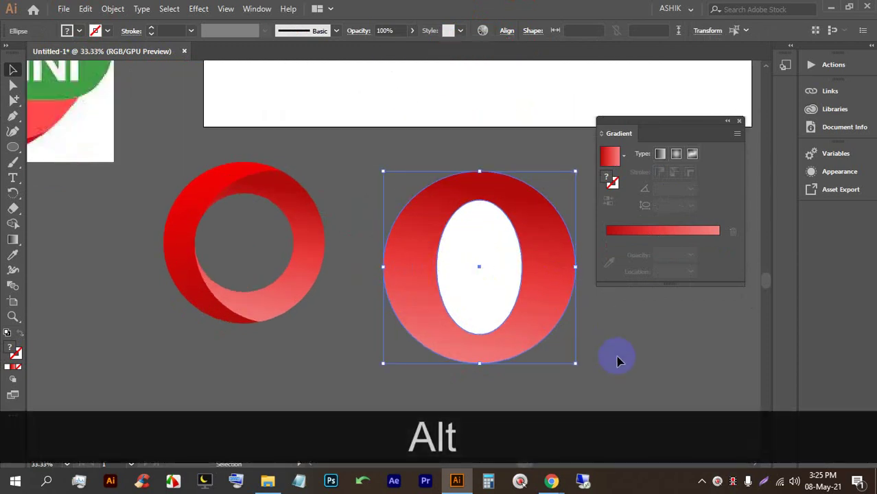
click(619, 359)
scroll(552, 258, up, 1)
scroll(481, 240, down, 1)
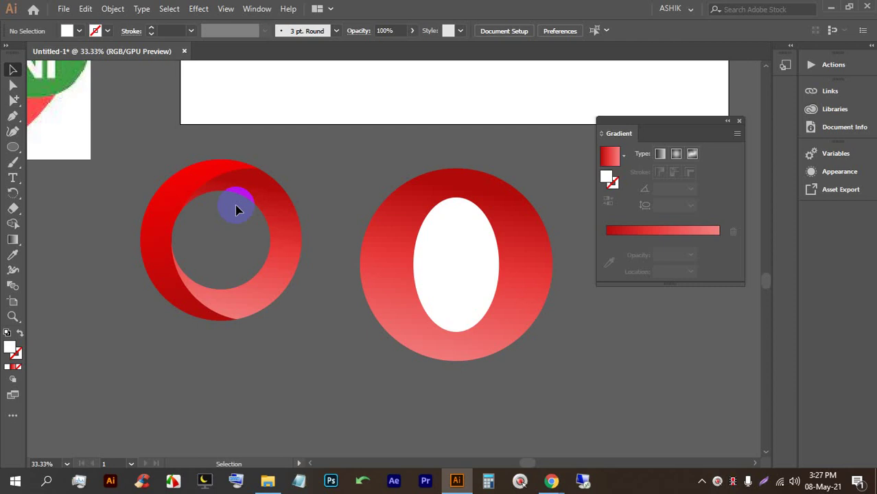
Move the blue fish logo up to the artboard's top row, just left of the blue and red circle logo.
alt+scroll(308, 176, down, 3)
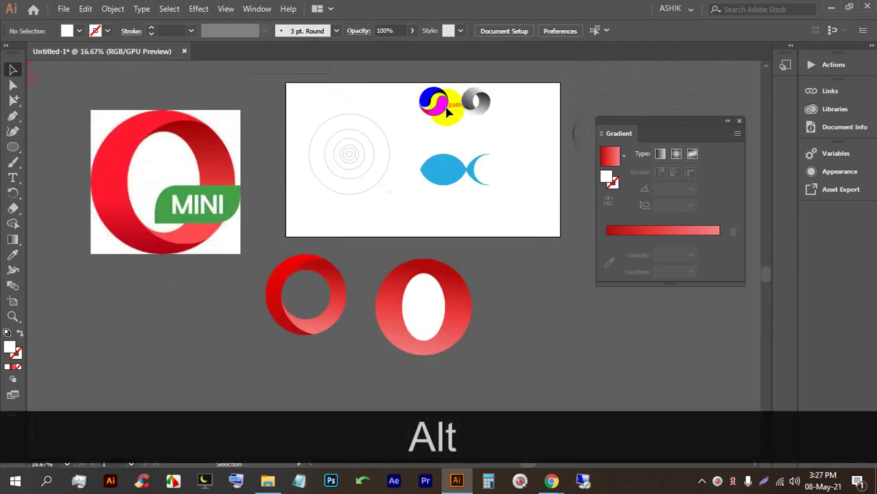
scroll(446, 110, up, 2)
click(457, 224)
mouse_move(464, 218)
mouse_down()
mouse_move(466, 239)
mouse_move(462, 234)
mouse_up()
scroll(450, 282, up, 2)
drag(450, 278, 335, 159)
click(376, 235)
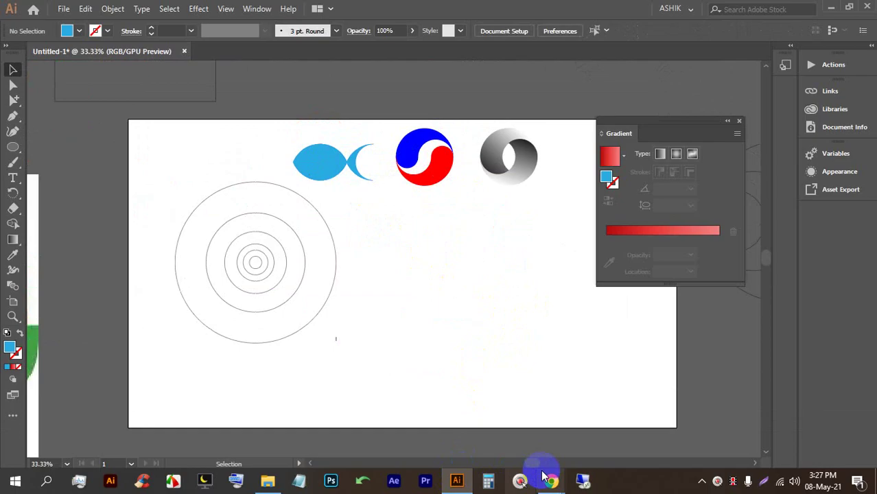
Turn the camera on and back off in the Google Meet call in Chrome, and return to Illustrator.
mouse_move(544, 478)
click(529, 435)
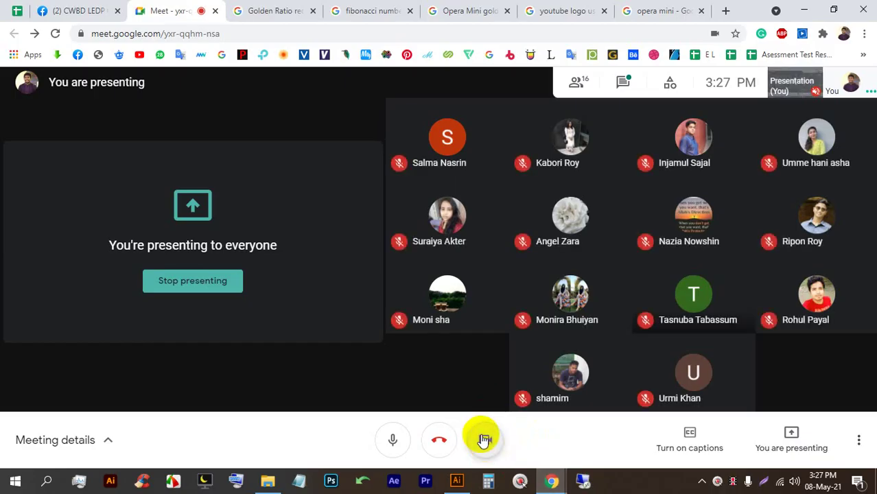
click(484, 439)
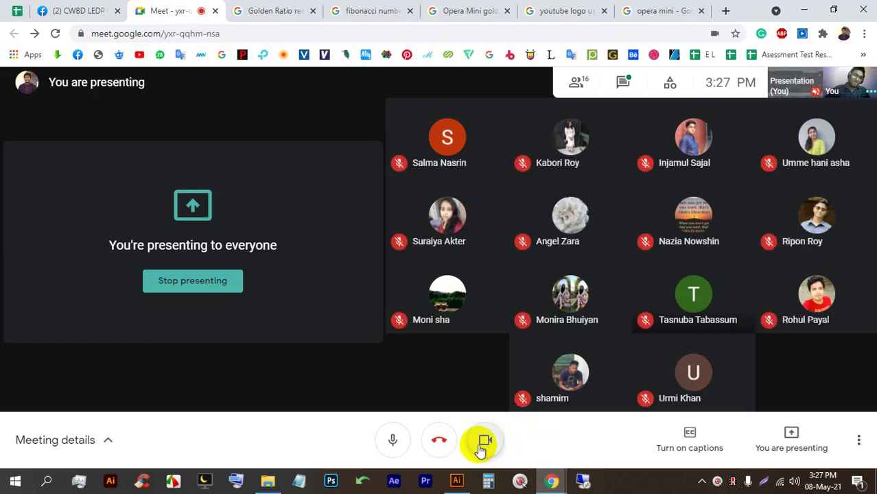
click(482, 442)
click(456, 481)
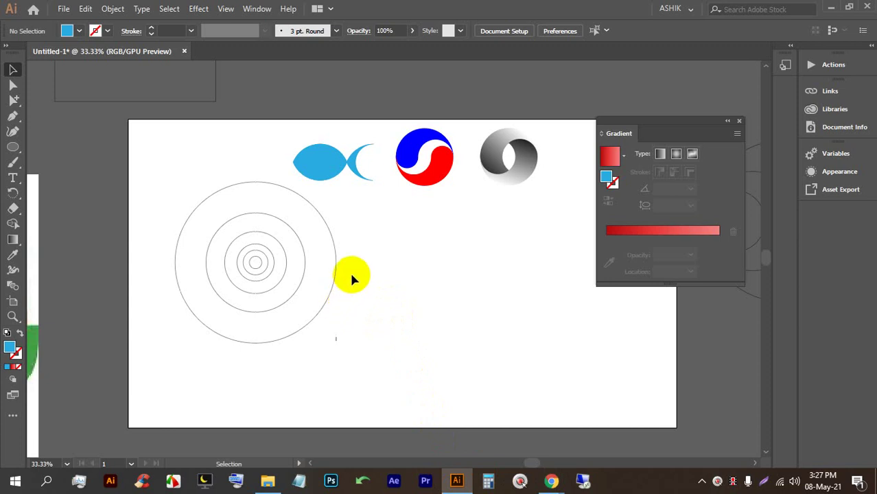
Turn on the camera in the Google Meet call, read the meeting chat, and return to Illustrator.
mouse_move(552, 478)
click(514, 418)
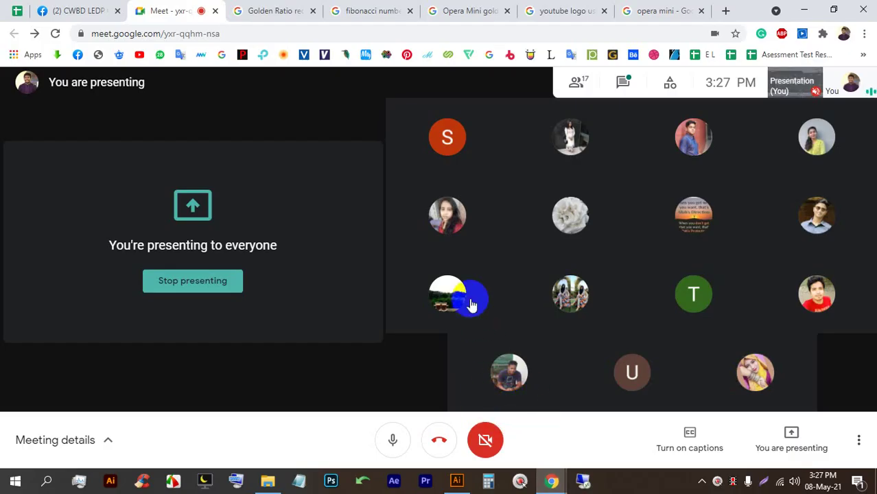
click(487, 438)
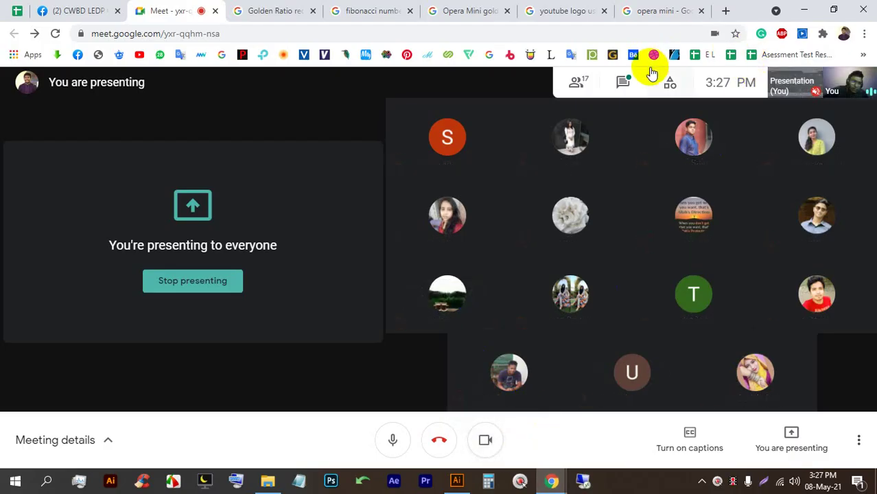
click(632, 82)
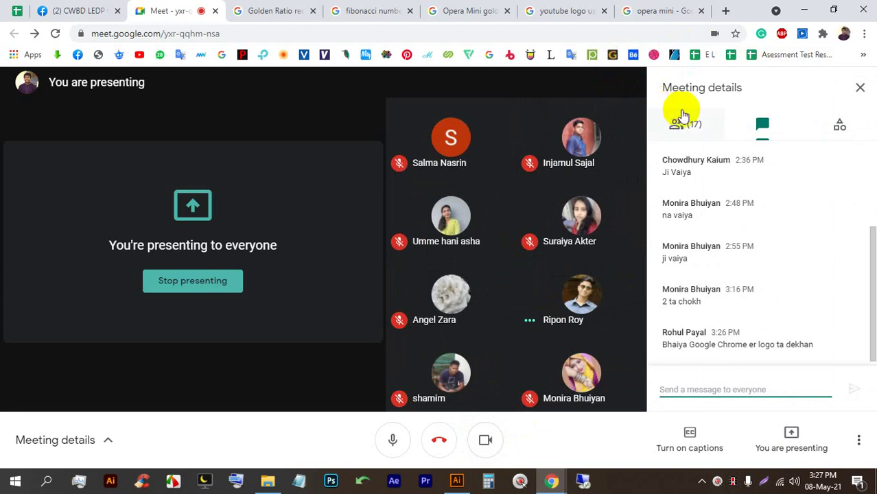
click(861, 87)
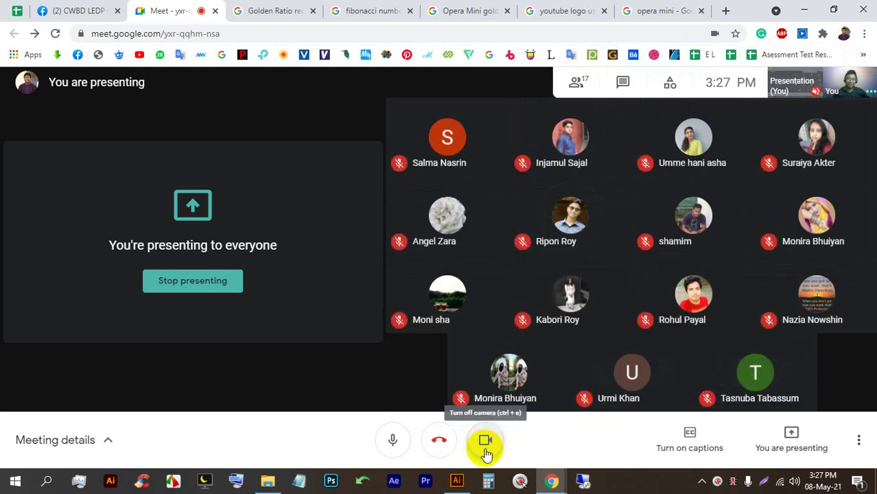
click(456, 480)
Try scaling down all the circle constructions to the right of the artboard, and undo it.
scroll(278, 262, down, 3)
scroll(278, 264, up, 3)
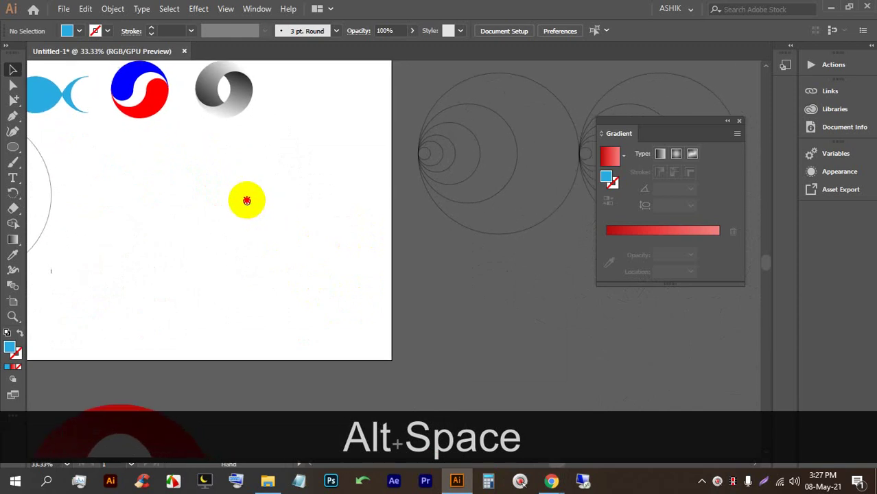
drag(245, 200, 237, 227)
scroll(237, 226, down, 4)
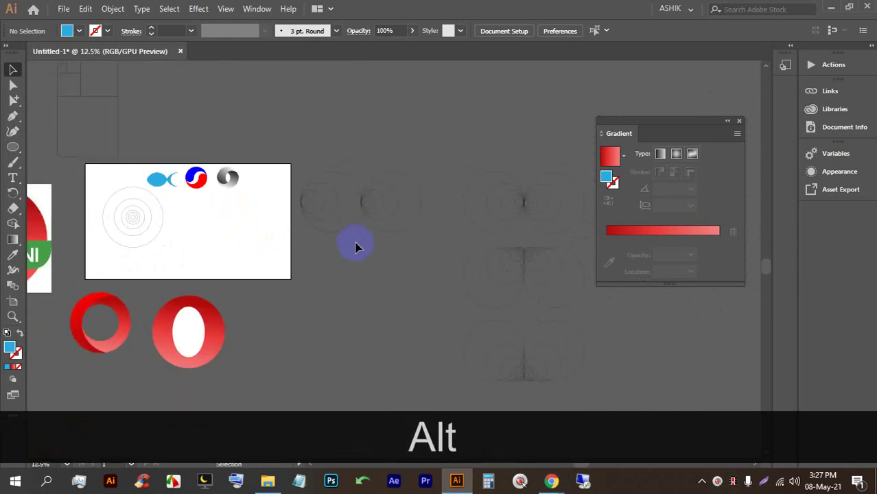
scroll(382, 228, up, 2)
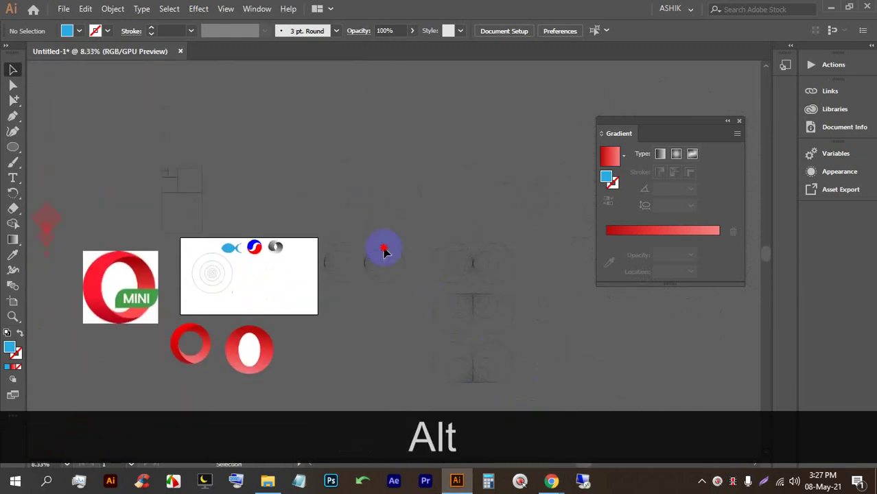
drag(337, 202, 402, 294)
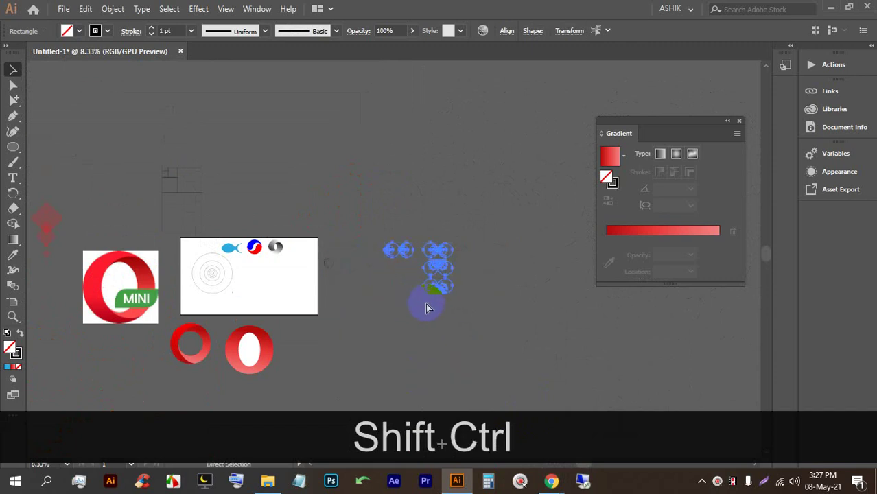
key(ctrl+shift+z)
key(ctrl+shift+z)
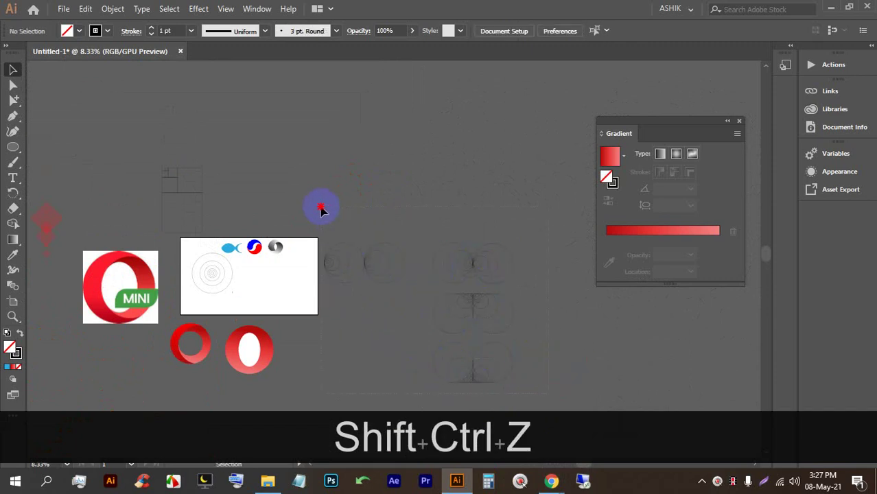
Scale down the circle constructions to the right of the artboard and move them above it, beside the rectangle construction.
click(372, 303)
scroll(427, 407, up, 1)
drag(420, 410, 262, 174)
click(341, 213)
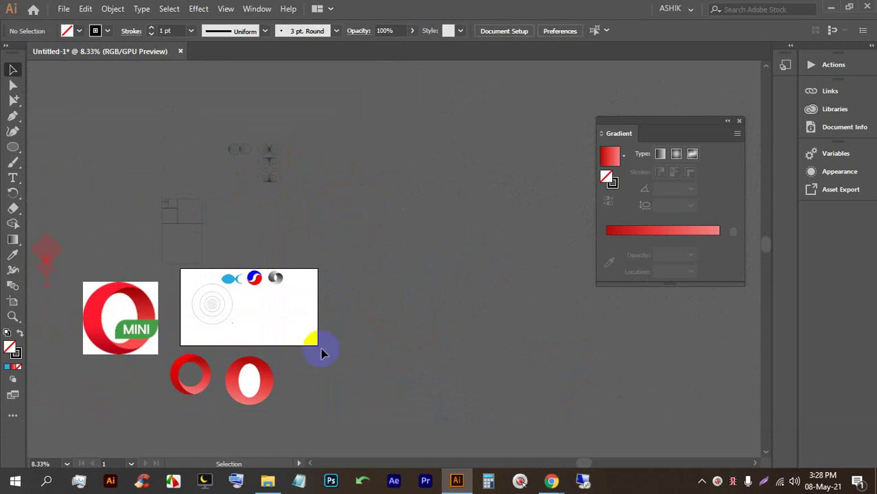
Extend the artboard's right edge outward to make it about 46.57 in wide.
alt+scroll(323, 353, up, 4)
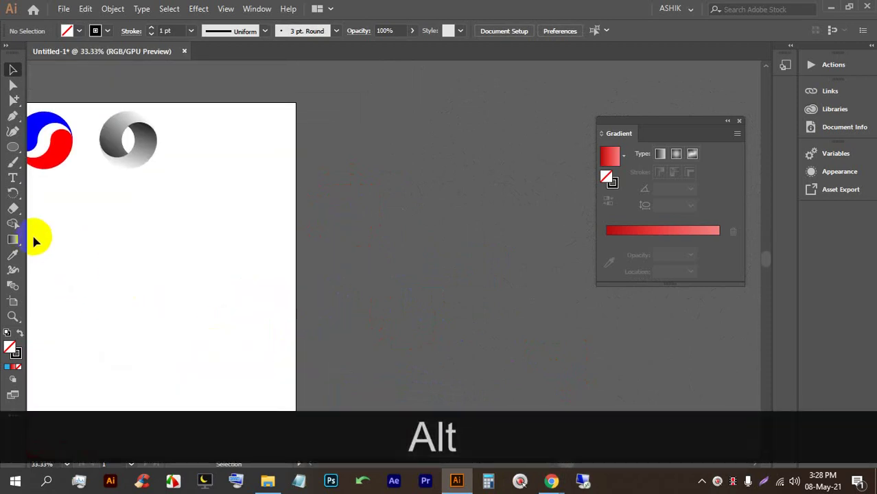
click(13, 300)
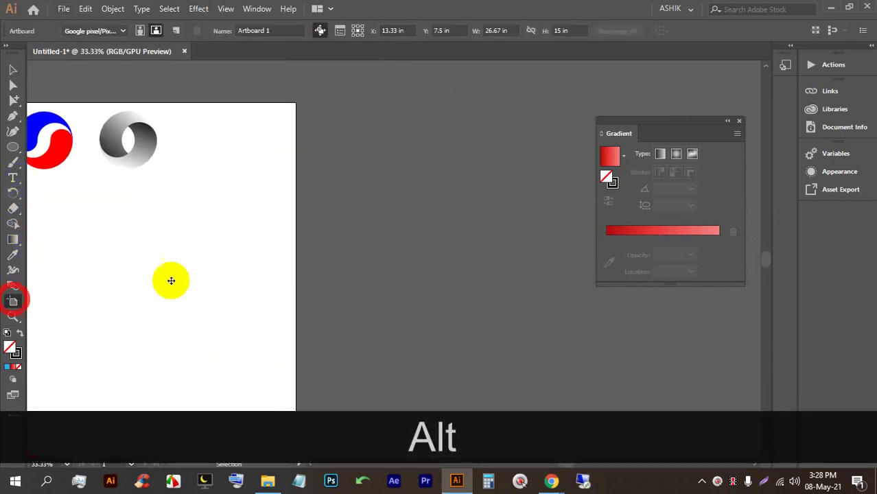
alt+scroll(293, 258, down, 1)
drag(295, 257, 602, 252)
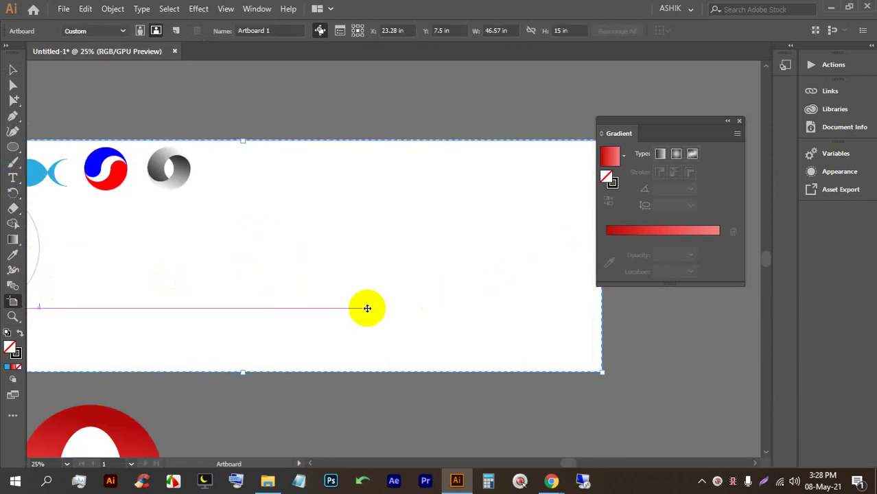
scroll(336, 279, up, 1)
drag(370, 245, 268, 229)
click(14, 148)
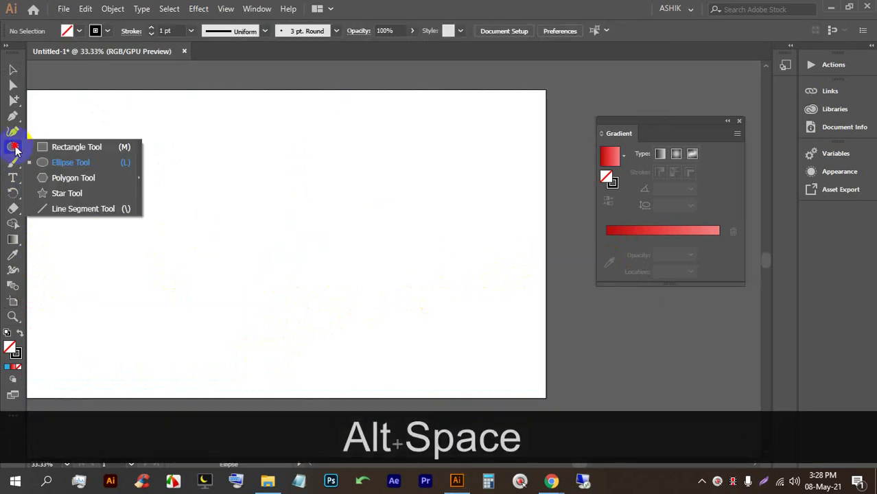
click(58, 162)
Switch to Chrome and search Google Images for "Google Chrome" in a new tab.
mouse_move(552, 480)
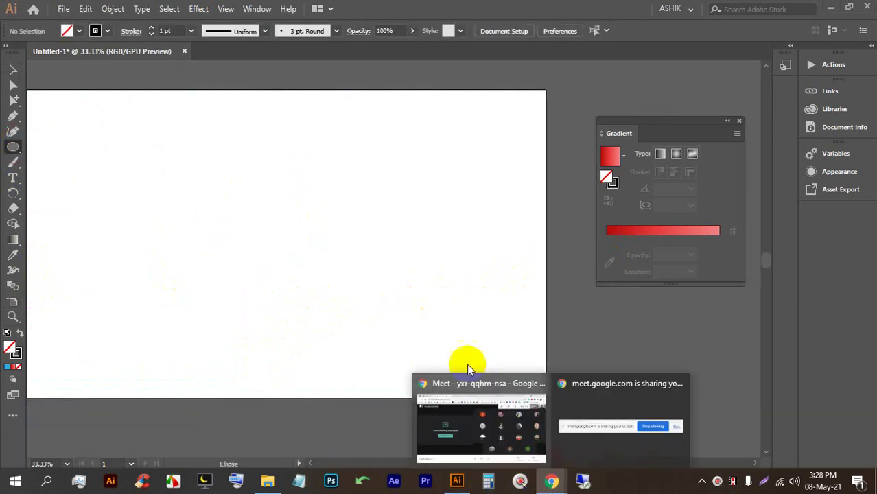
click(476, 412)
click(652, 10)
click(726, 11)
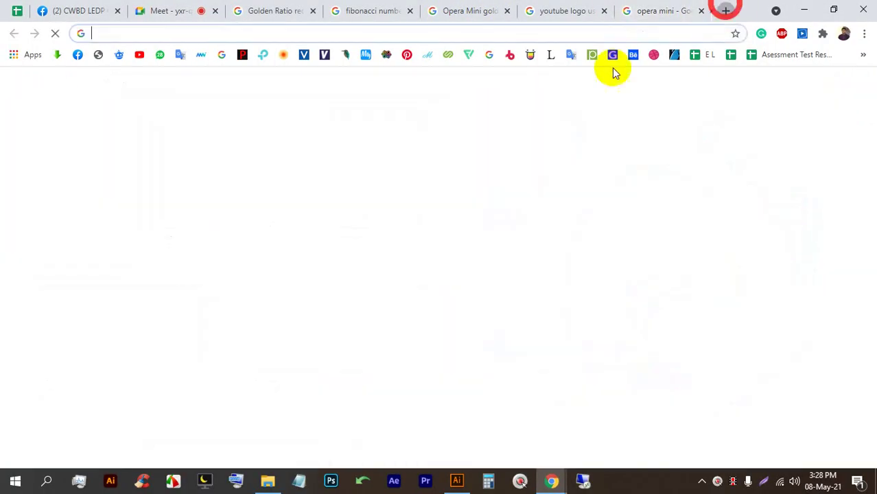
click(601, 270)
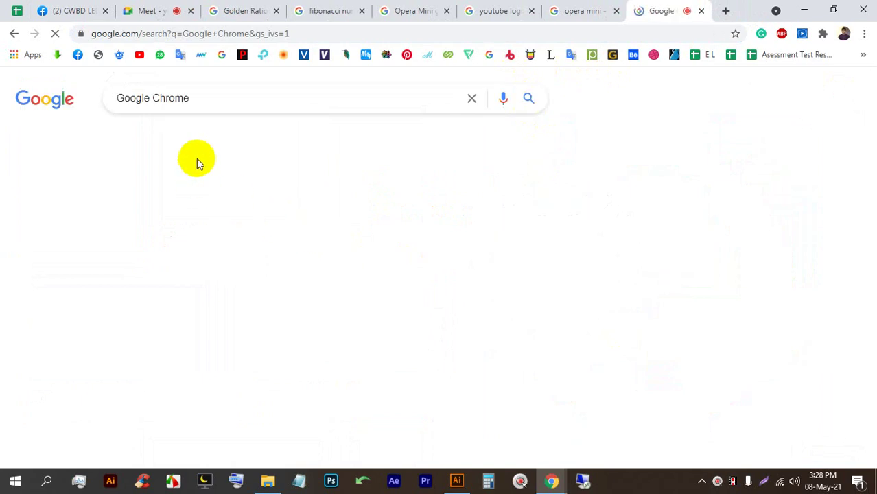
click(176, 131)
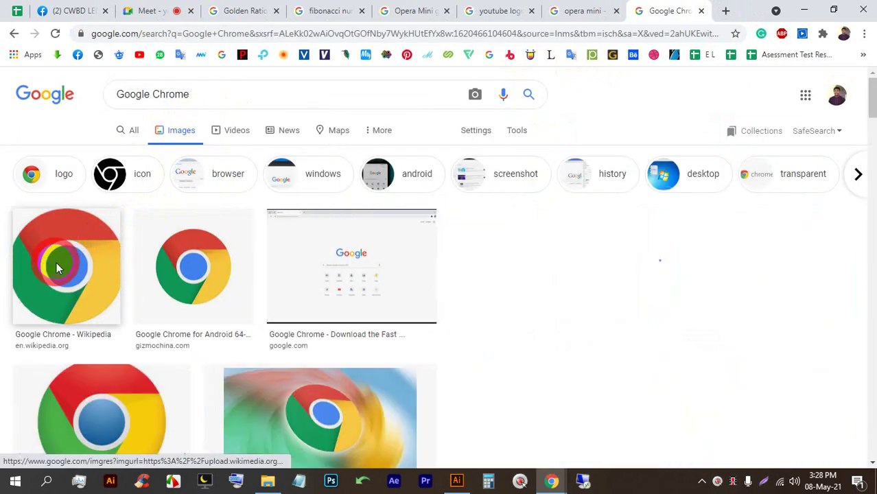
Preview the Wikipedia and Gizmochina results for the Chrome logo and copy the Gizmochina image.
click(57, 263)
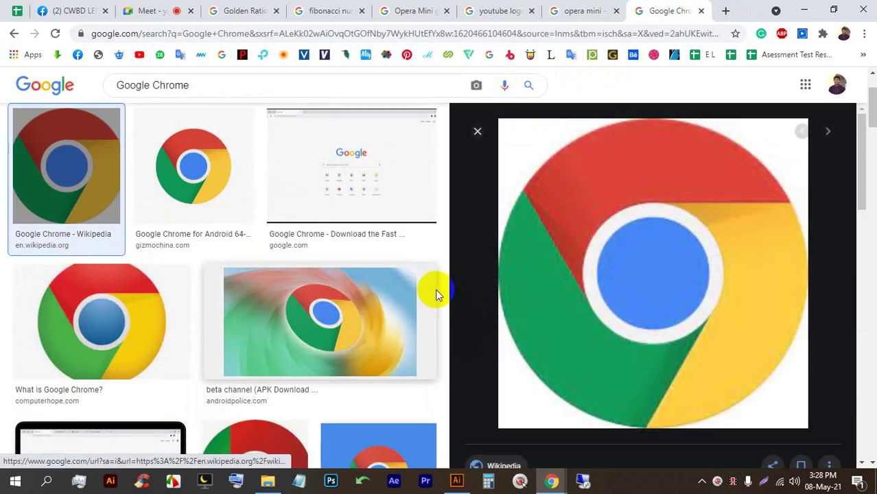
click(561, 266)
click(606, 205)
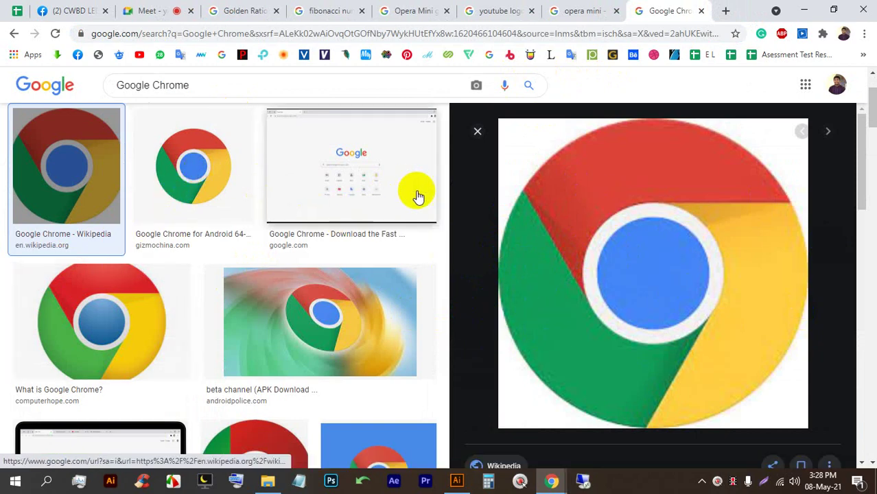
click(203, 184)
click(649, 173)
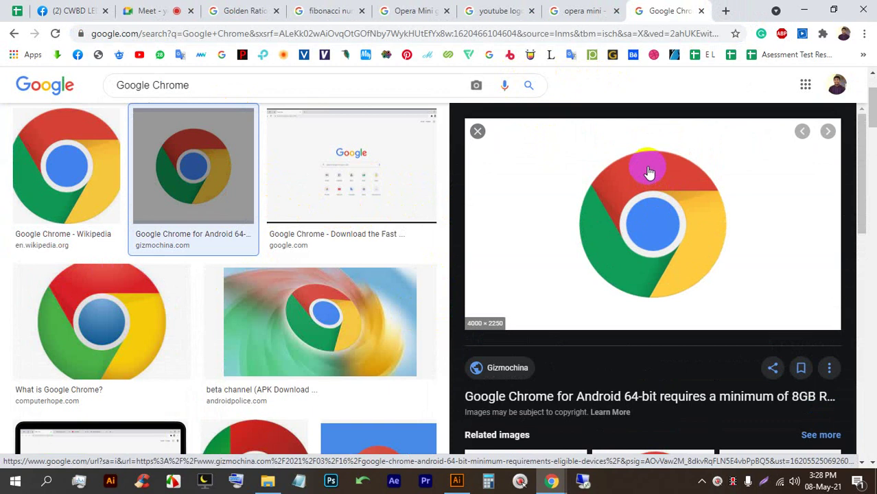
scroll(647, 186, down, 3)
scroll(632, 154, up, 2)
right_click(631, 148)
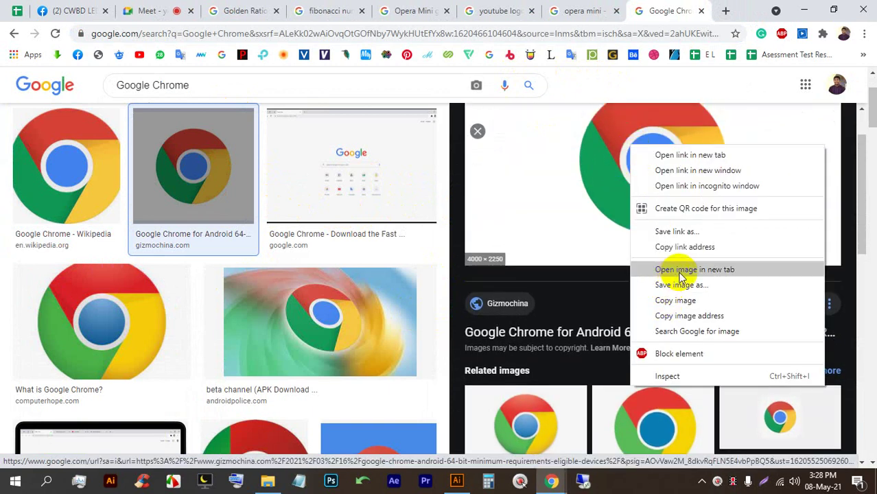
click(669, 300)
Switch back to Illustrator and paste the copied Chrome logo image into the document.
click(456, 480)
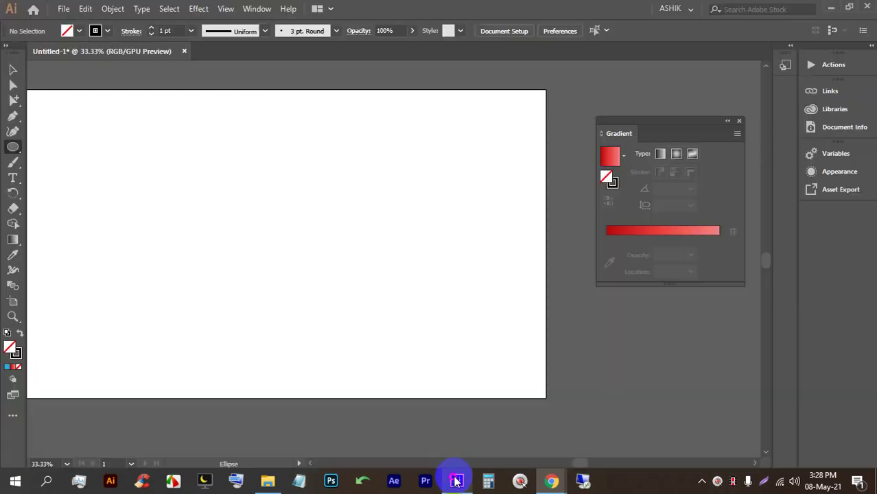
click(422, 291)
click(473, 260)
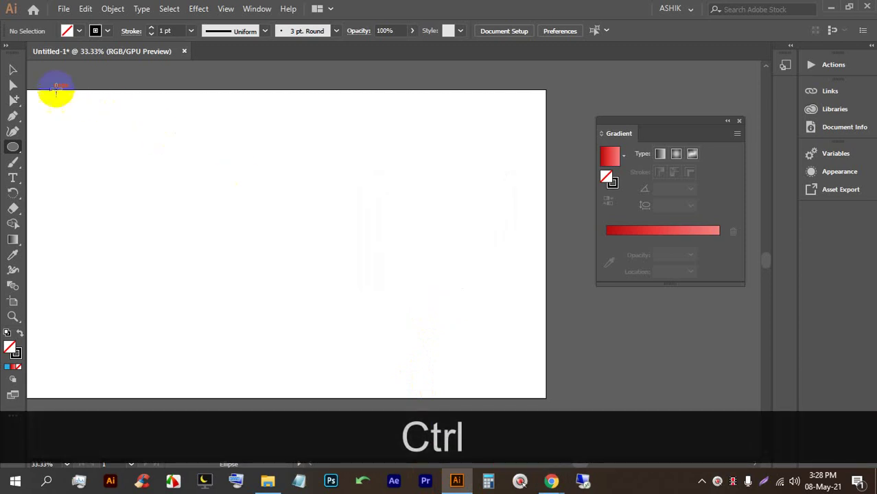
click(141, 128)
key(ctrl+v)
Scale down the pasted Chrome logo image and place it directly above the artboard's empty area as a reference.
scroll(500, 252, down, 4)
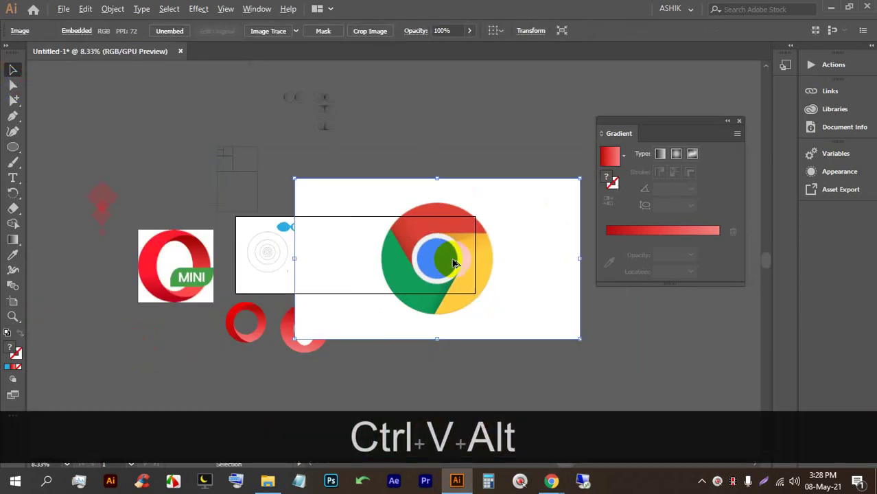
drag(437, 179, 398, 129)
scroll(392, 192, up, 3)
scroll(394, 175, up, 1)
drag(404, 223, 400, 189)
click(431, 317)
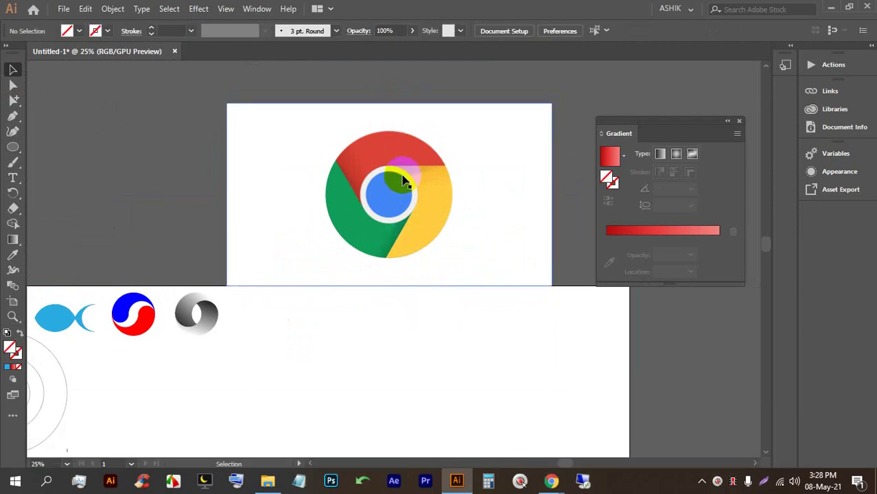
Draw a small circle in the empty part of the artboard below the Chrome logo and fill it with light blue.
scroll(405, 177, up, 3)
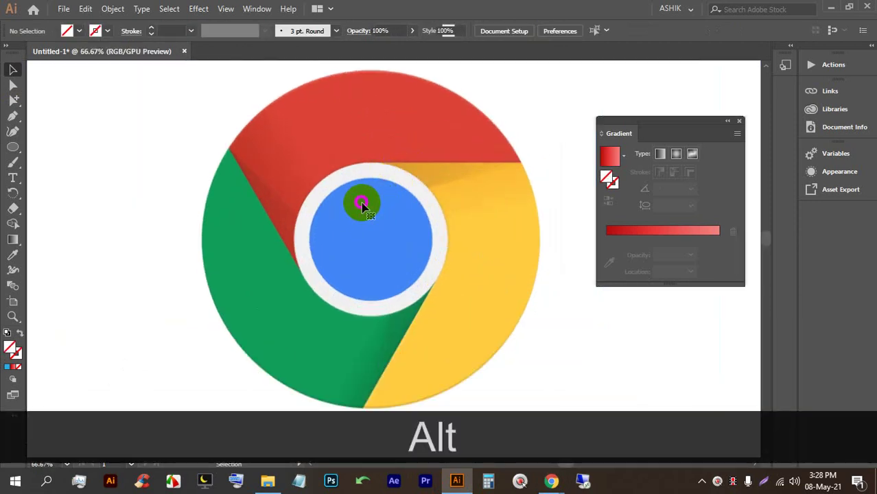
click(362, 206)
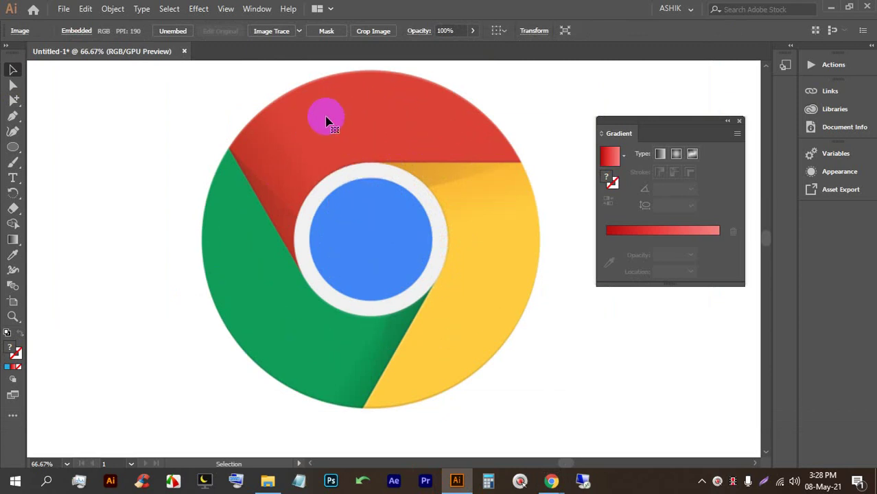
alt+scroll(355, 100, down, 3)
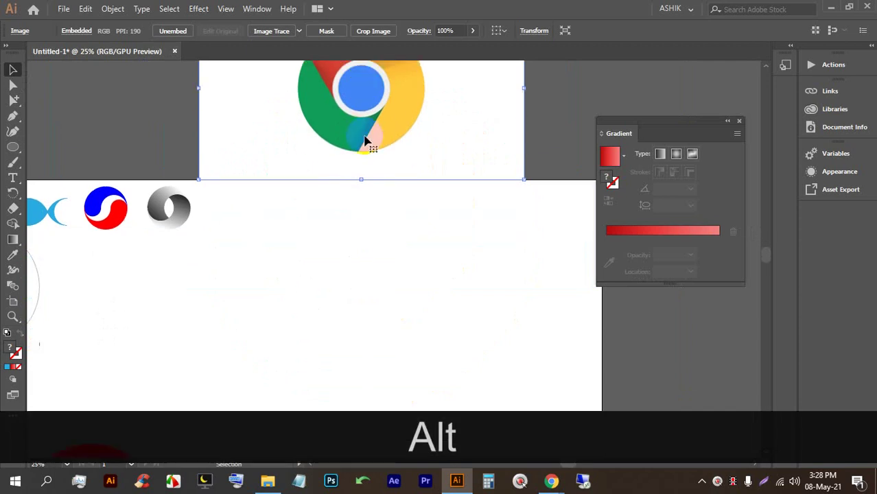
click(15, 147)
mouse_move(342, 283)
mouse_down()
mouse_move(354, 294)
mouse_move(339, 296)
mouse_up()
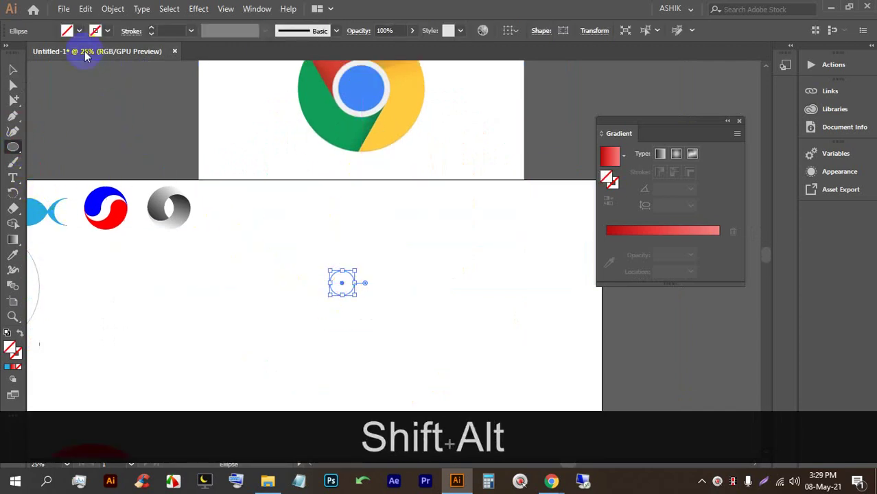
click(79, 31)
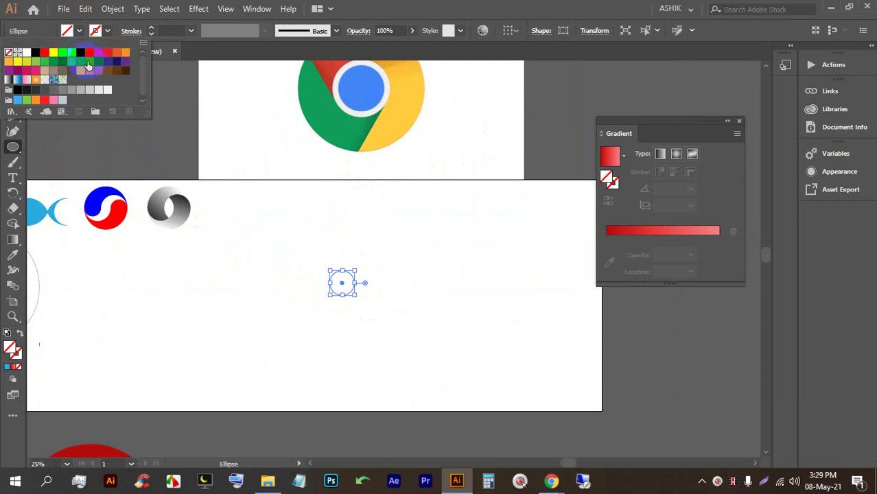
click(458, 30)
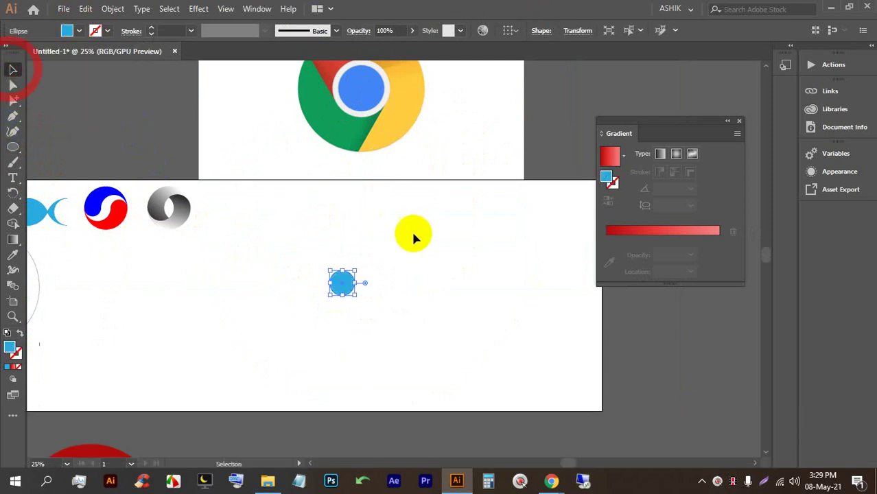
Duplicate the light blue circle in place and enlarge the copy from its centre.
click(351, 285)
key(ctrl+c)
key(ctrl+f)
click(352, 293)
click(347, 289)
drag(355, 297, 412, 293)
Copy the enlarged circle in place and scale the copy from its centre into a much larger outer circle.
key(ctrl+c)
key(ctrl+f)
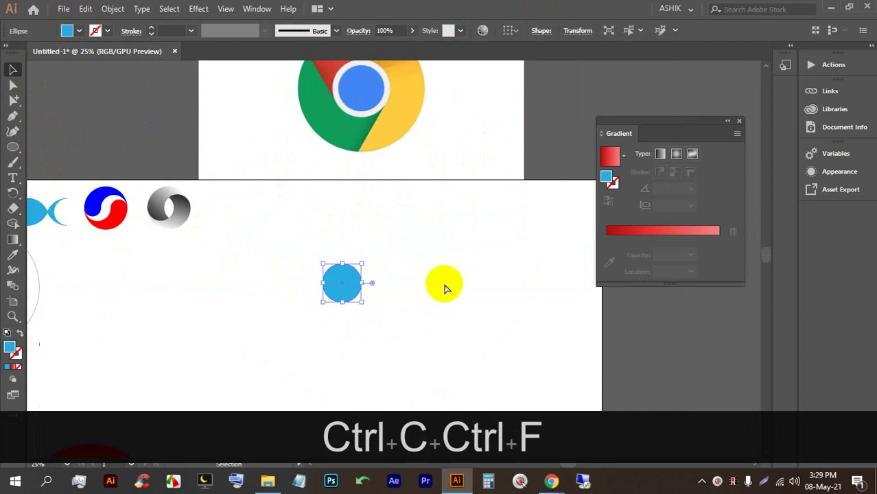
key(ctrl+f)
click(417, 288)
click(353, 300)
drag(360, 304, 409, 350)
Send the largest circle behind the smaller ones and fill it with the yellow sampled from the Chrome logo.
click(465, 321)
click(381, 294)
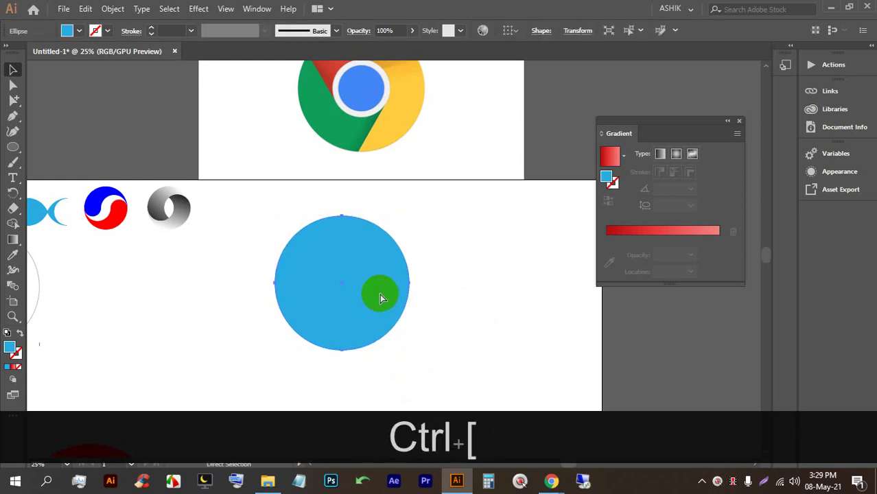
click(12, 255)
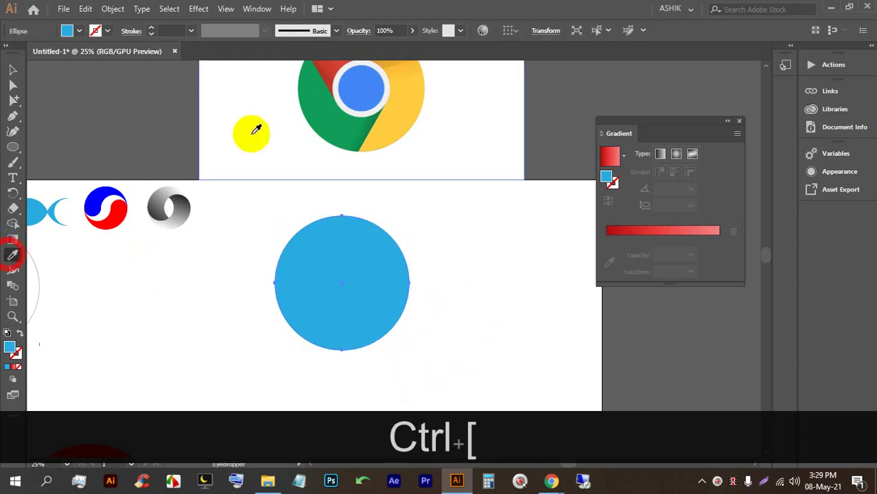
click(410, 109)
click(12, 70)
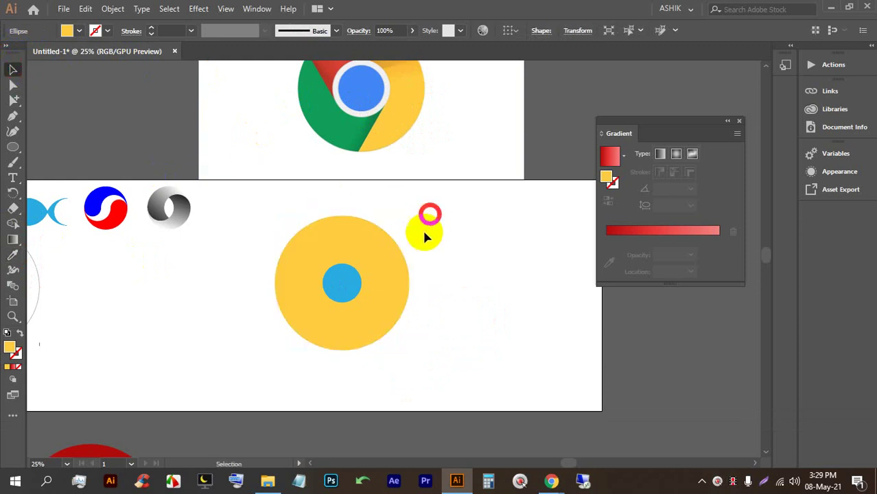
Move one blue circle off-centre inside the yellow circle and delete a surplus blue circle.
click(349, 281)
drag(355, 282, 358, 280)
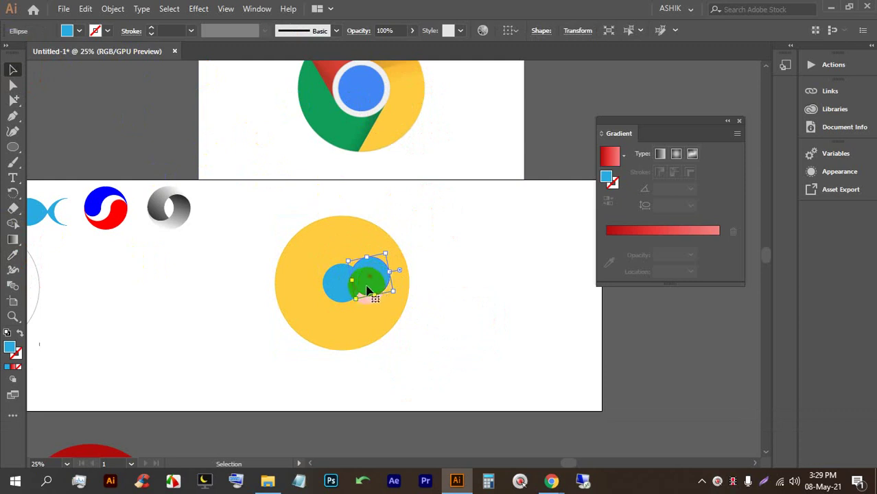
mouse_move(371, 292)
mouse_down()
mouse_move(390, 296)
mouse_move(359, 294)
mouse_move(369, 309)
mouse_move(481, 287)
mouse_move(351, 292)
mouse_up()
key(BackSpace)
Enlarge the blue circle near the centre of the yellow one and fill it with white.
drag(470, 288, 352, 287)
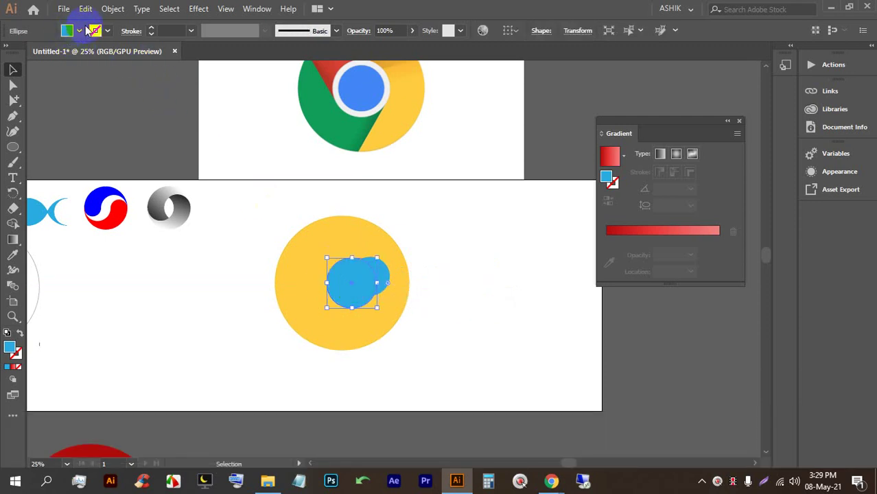
click(85, 31)
click(18, 46)
click(513, 244)
Fill the off-centre circle with the blue sampled from the centre of the Chrome logo.
click(377, 273)
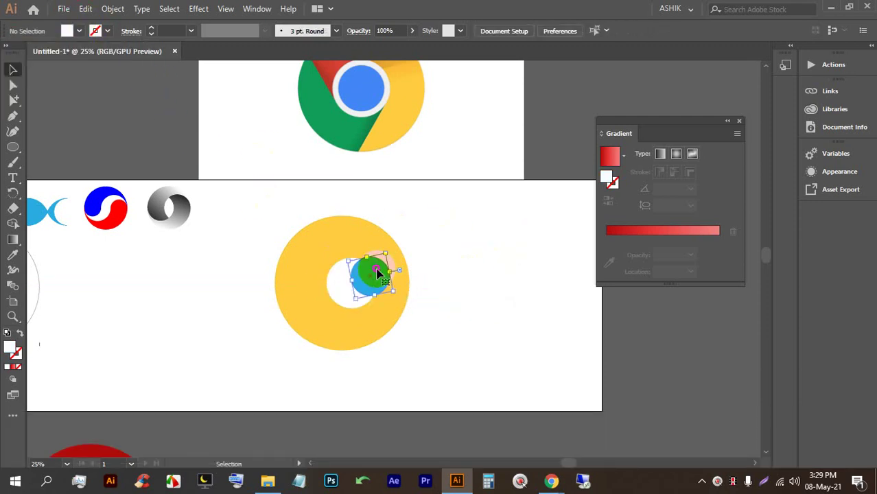
click(79, 30)
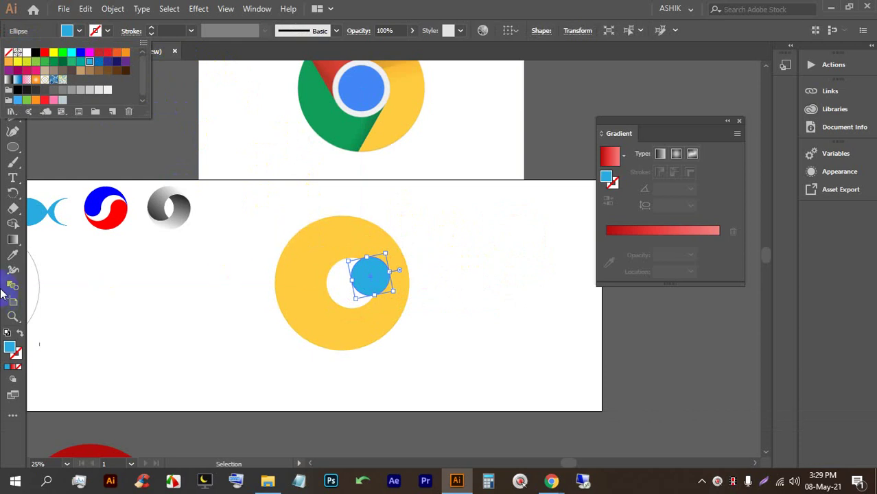
key(Escape)
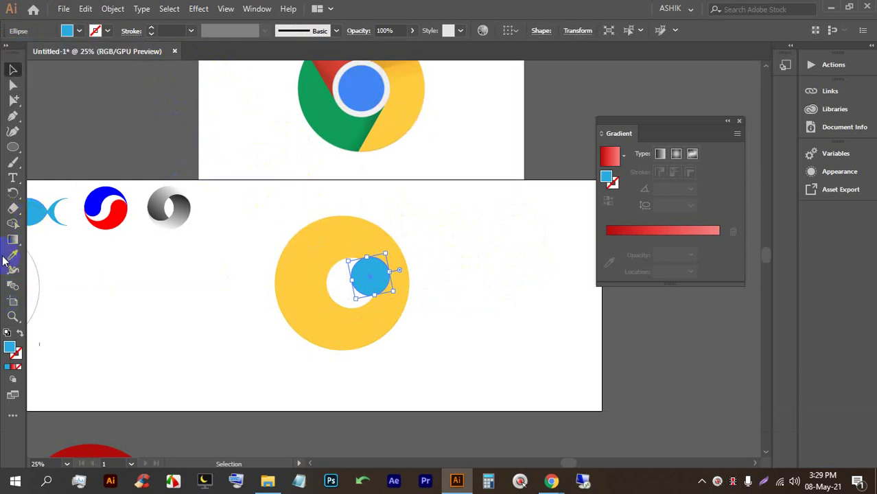
click(11, 256)
click(354, 84)
Select the yellow and white circles together for alignment.
click(450, 239)
drag(464, 359, 303, 220)
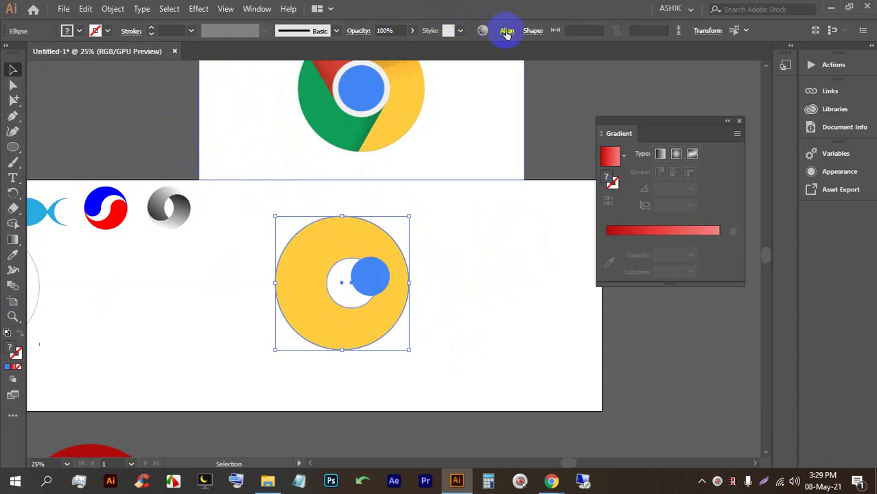
Align the yellow, white and blue circles to one another on both their horizontal and vertical centres.
click(506, 31)
click(401, 67)
click(479, 66)
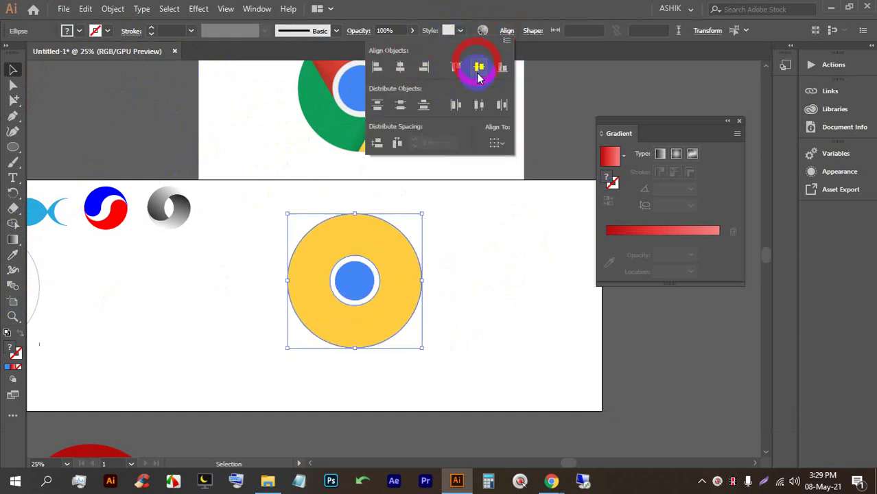
click(499, 238)
Shrink the outer yellow circle slightly and proportionally around its centre.
click(417, 289)
mouse_move(354, 212)
mouse_down()
mouse_move(355, 232)
mouse_move(355, 215)
mouse_up()
click(463, 240)
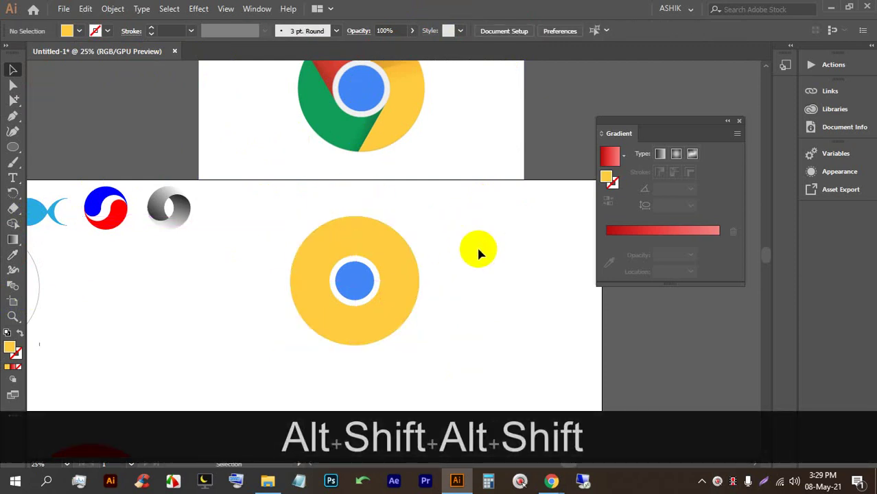
Enlarge the inner blue circle proportionally from its centre so a thinner white ring remains around it.
scroll(446, 302, up, 3)
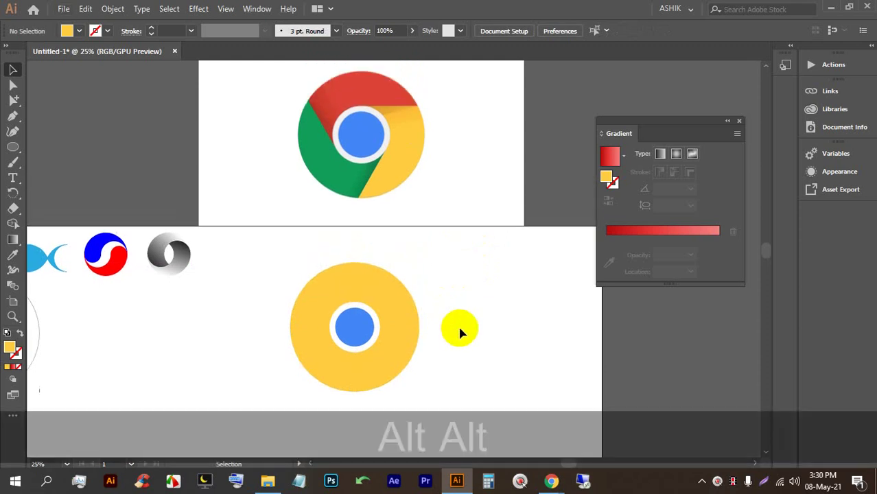
alt+scroll(358, 318, up, 1)
click(320, 243)
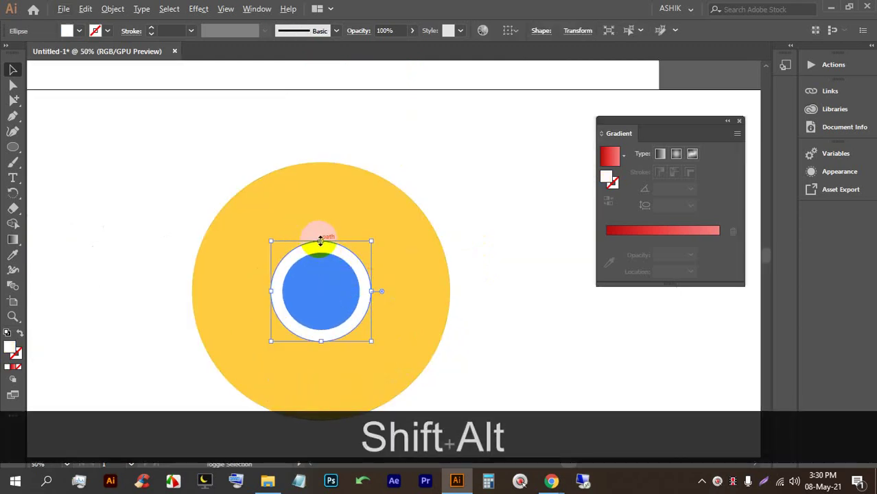
drag(324, 246, 376, 302)
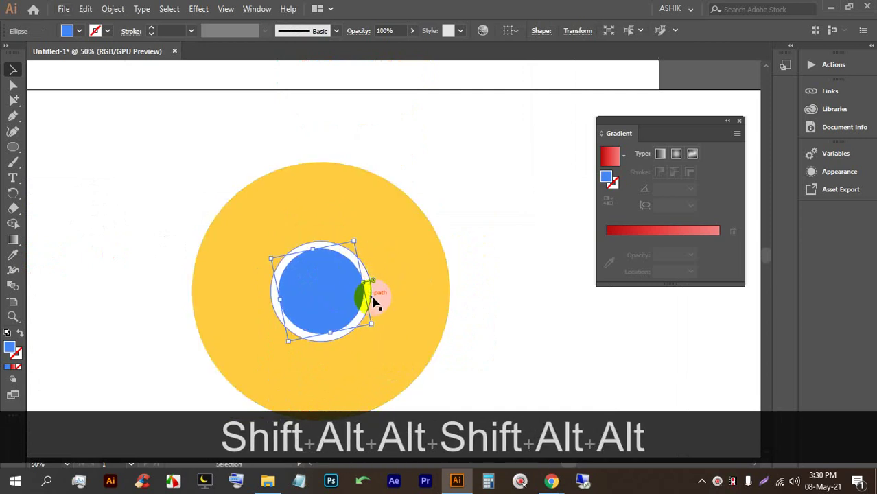
click(464, 290)
Enlarge the white circle slightly and proportionally around its centre.
click(363, 287)
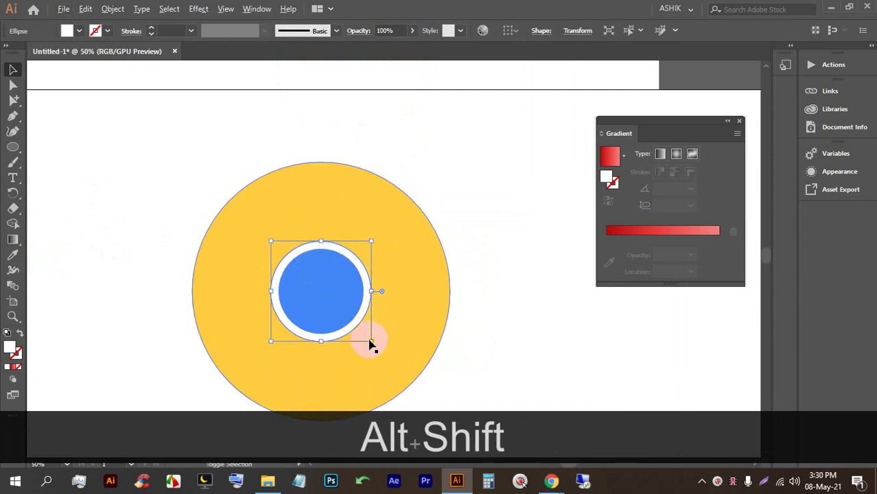
drag(371, 342, 374, 344)
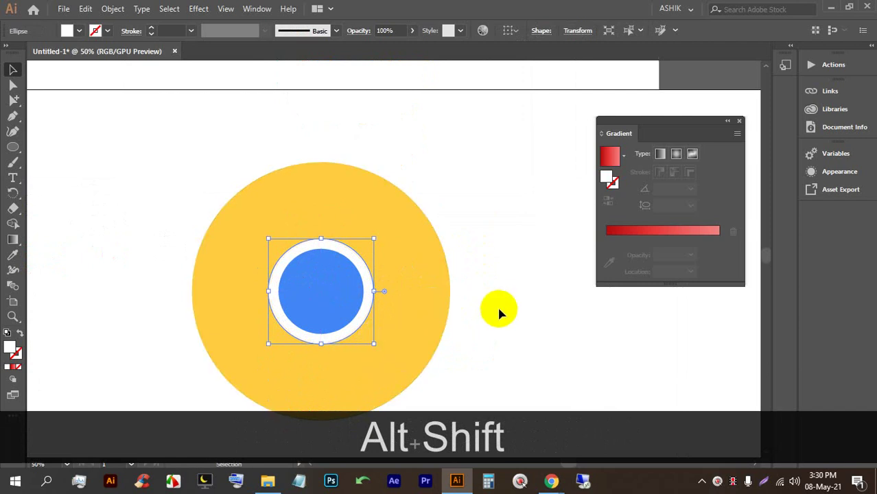
click(439, 301)
Compare the drawn circles with the Chrome reference logo and examine where its coloured segments meet the white ring.
scroll(405, 287, down, 1)
scroll(410, 291, up, 4)
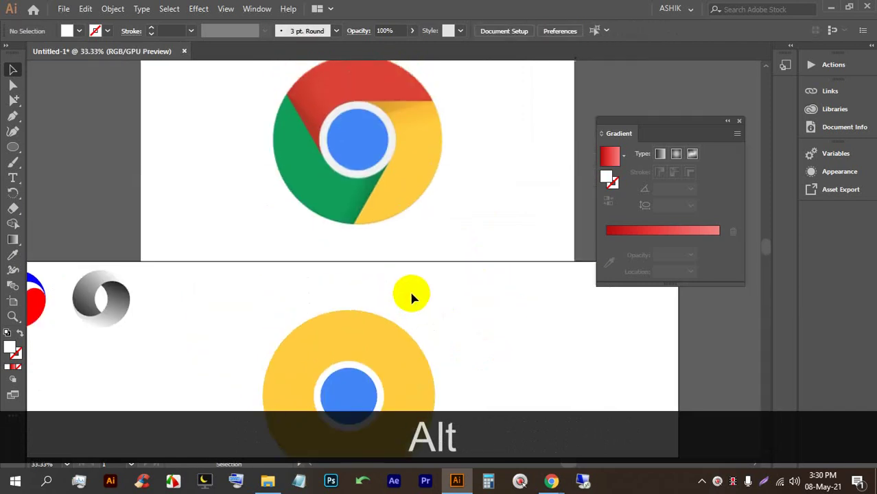
scroll(390, 348, down, 2)
scroll(386, 133, up, 1)
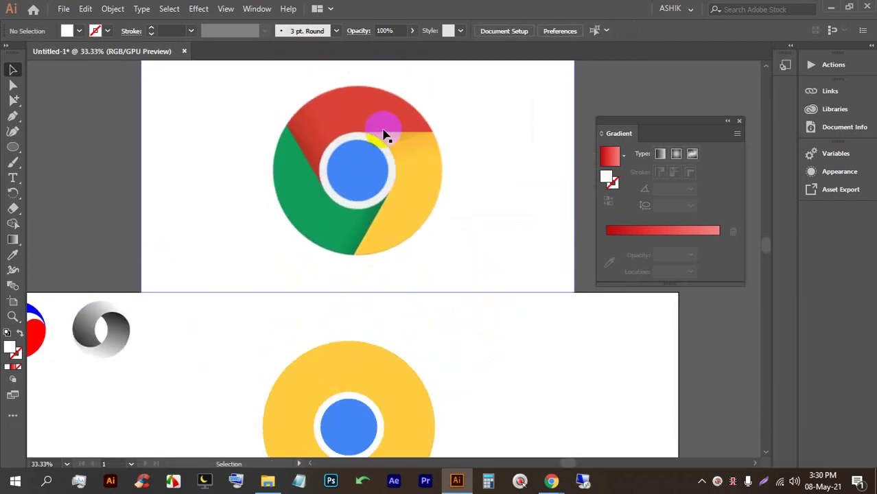
scroll(358, 141, up, 2)
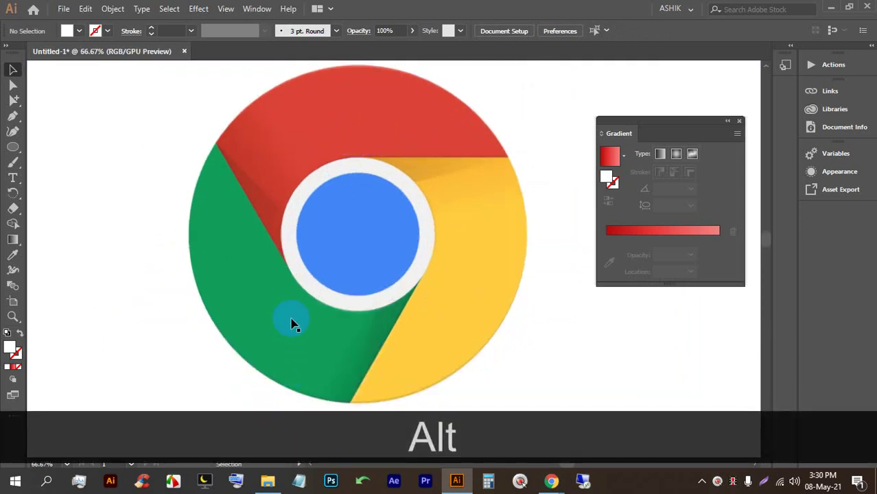
scroll(303, 156, down, 2)
scroll(339, 195, down, 2)
scroll(342, 349, down, 1)
scroll(348, 346, up, 2)
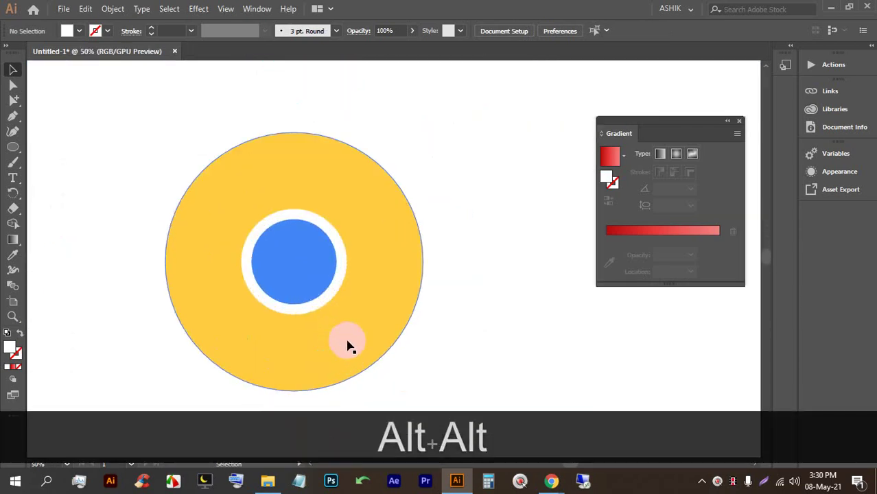
drag(348, 346, 318, 326)
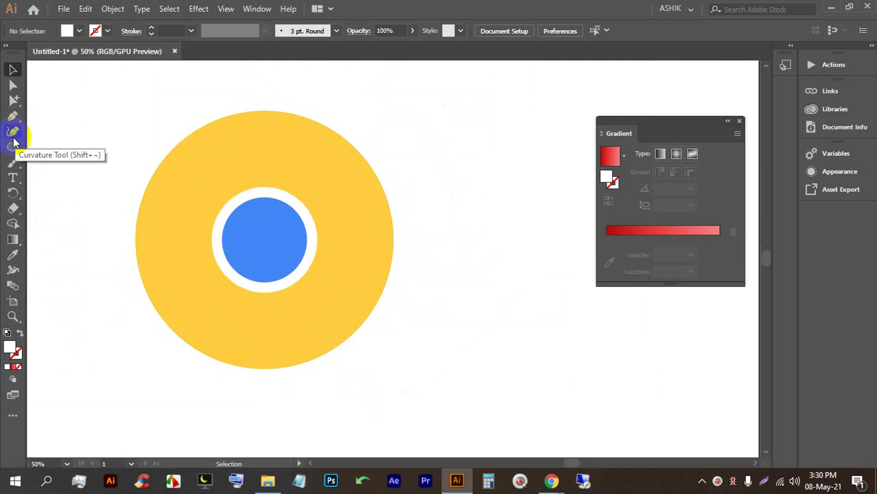
Draw a horizontal line from the top of the white circle past the yellow circle's edge, with a 1 pt black stroke.
drag(13, 146, 68, 209)
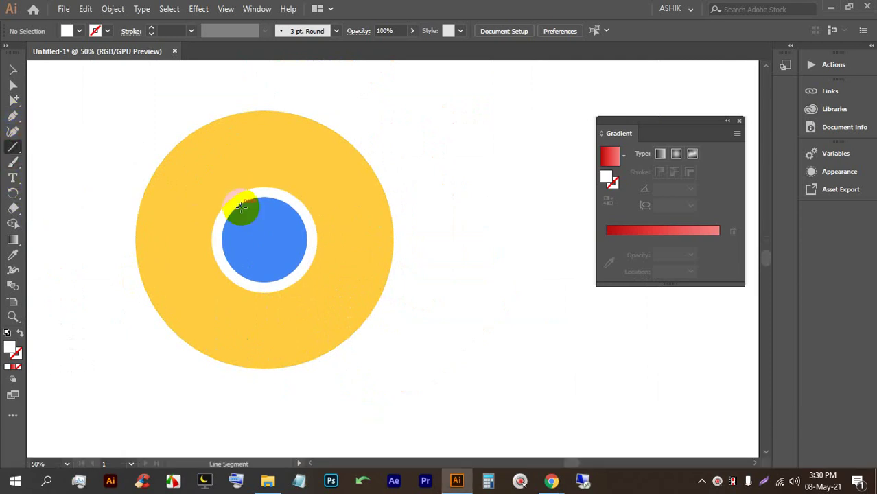
drag(262, 187, 415, 186)
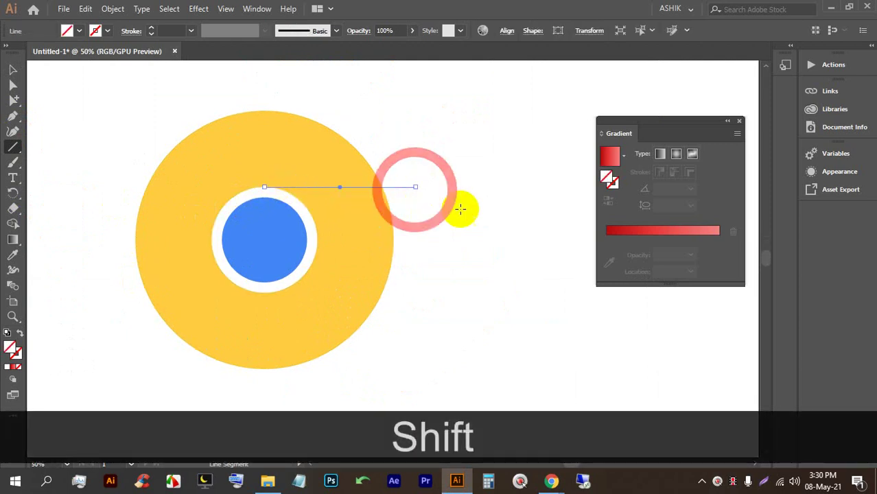
click(153, 29)
key(Return)
click(489, 275)
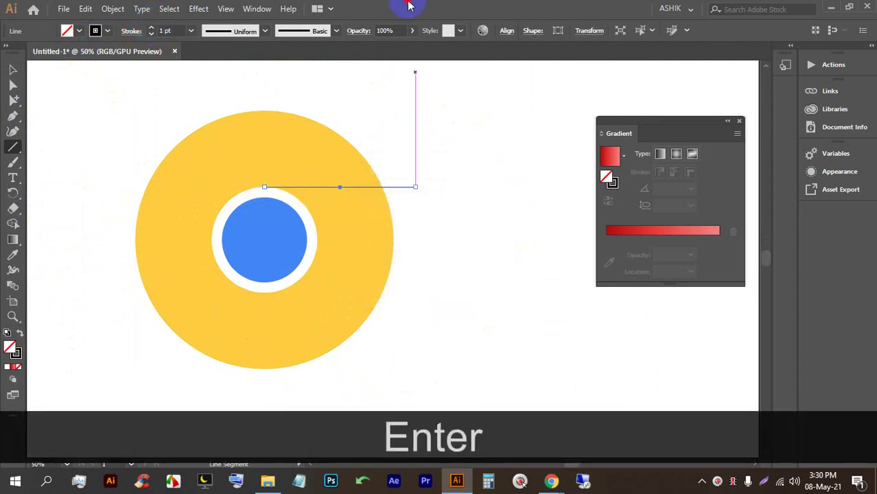
click(13, 70)
click(434, 165)
Rotate a copy of the line by 360/3 degrees around the circles' common centre, and repeat the transformation for a third line.
click(274, 203)
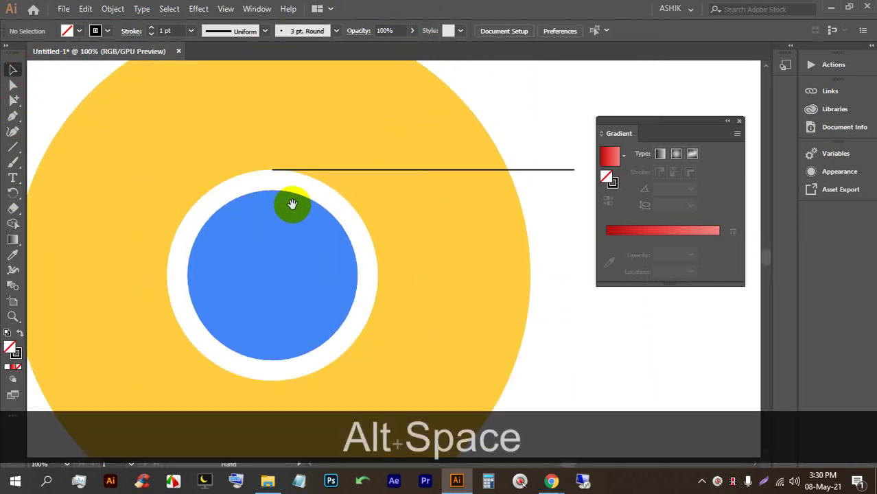
click(526, 150)
scroll(557, 149, down, 1)
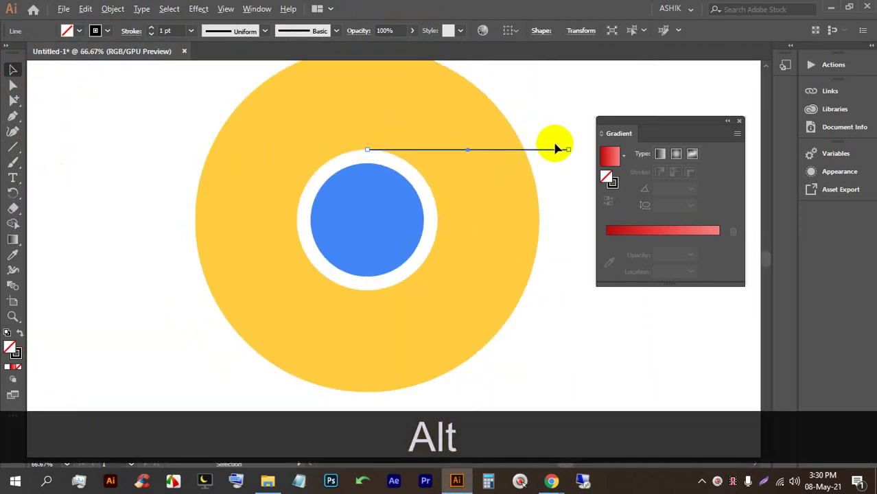
scroll(542, 186, up, 2)
scroll(343, 220, down, 1)
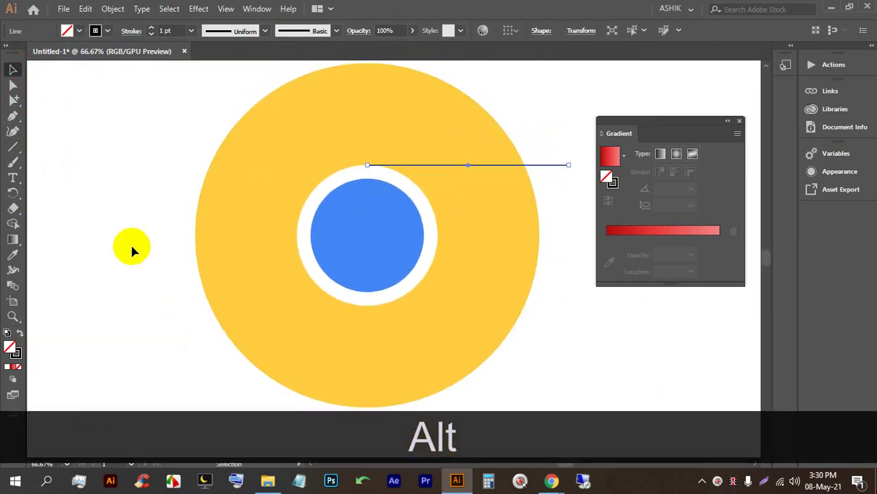
click(13, 193)
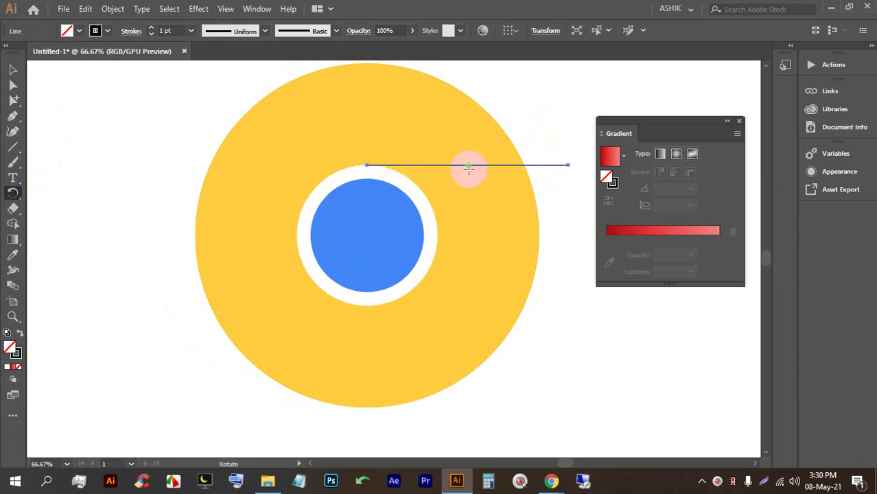
alt+click(365, 226)
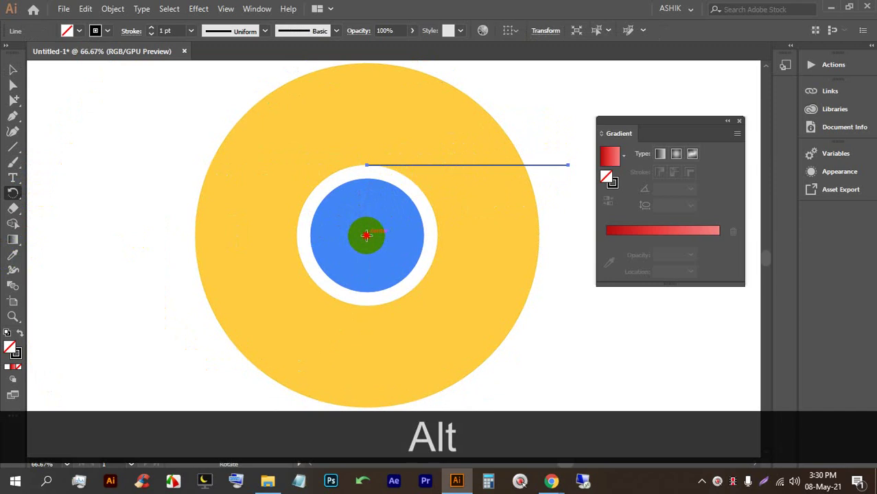
alt+click(367, 236)
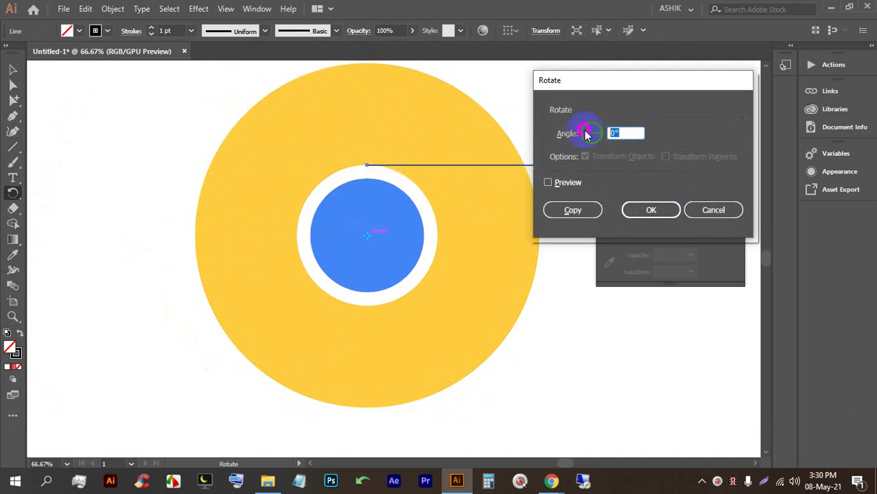
text(360/3)
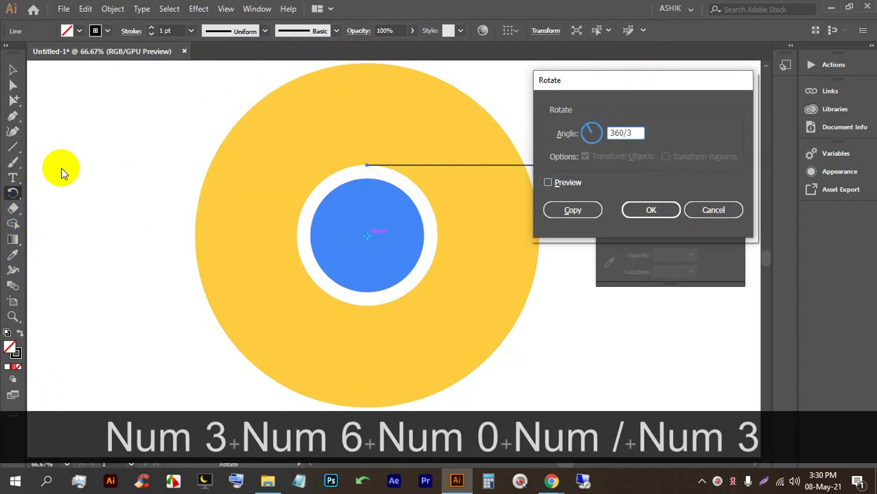
click(578, 212)
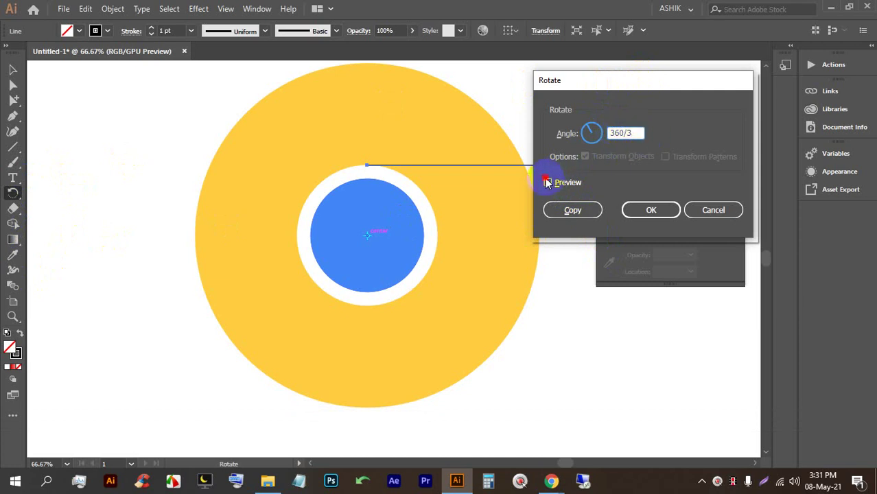
click(547, 183)
click(566, 210)
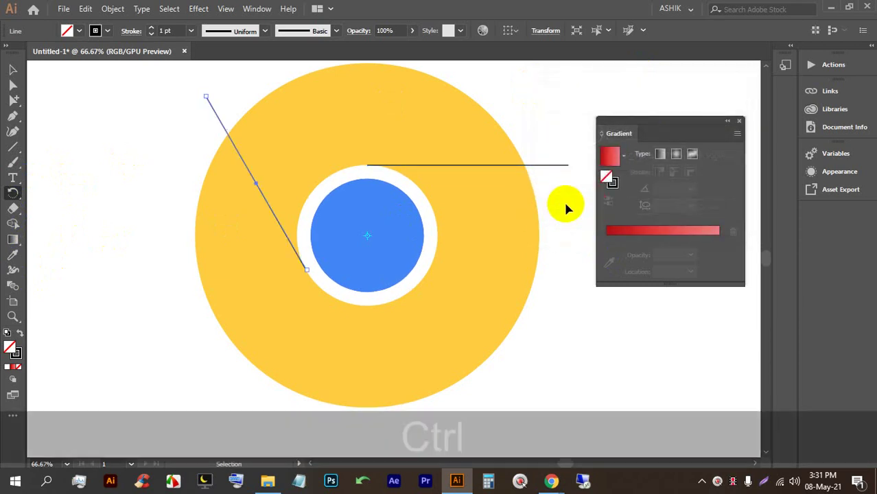
key(ctrl+d)
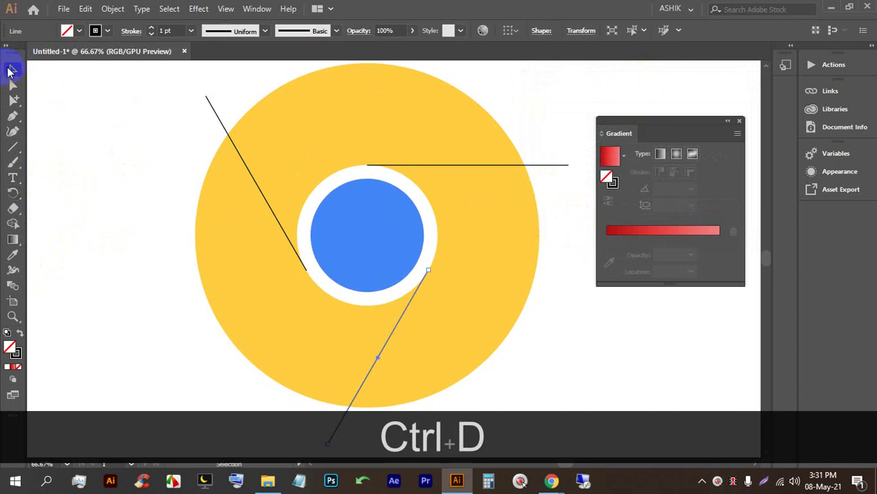
Remove the stroke colour from all the circles and the three lines.
scroll(147, 142, down, 1)
mouse_move(482, 326)
mouse_down()
mouse_move(314, 204)
mouse_move(156, 108)
mouse_up()
click(108, 31)
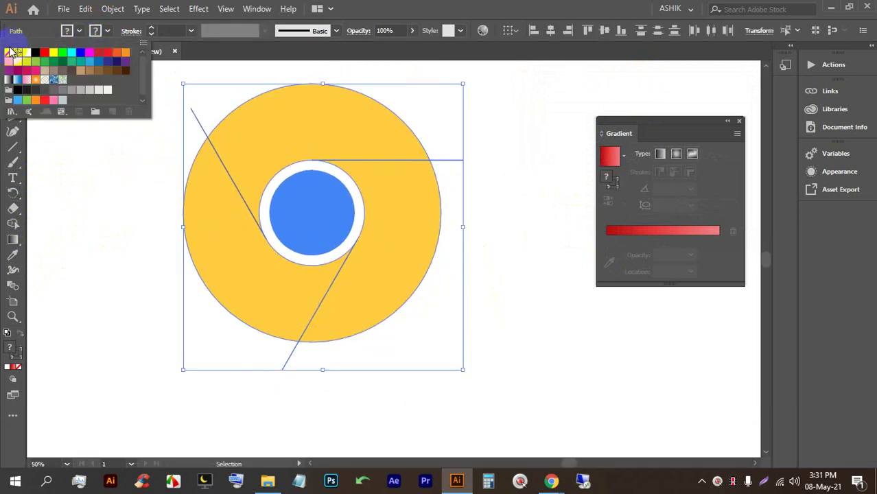
click(546, 298)
click(490, 298)
Select all the circles and lines and split the yellow ring into three separate segments with the Shape Builder tool.
drag(504, 360, 163, 115)
drag(225, 210, 225, 225)
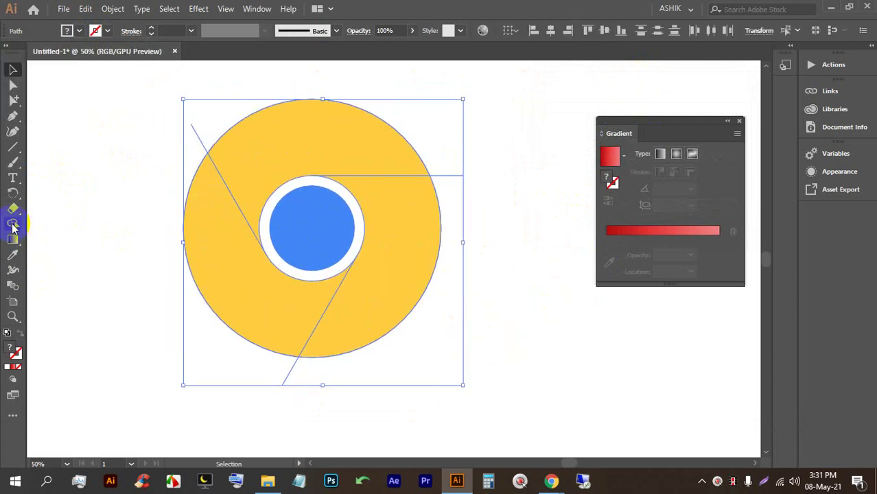
click(13, 225)
alt+click(268, 146)
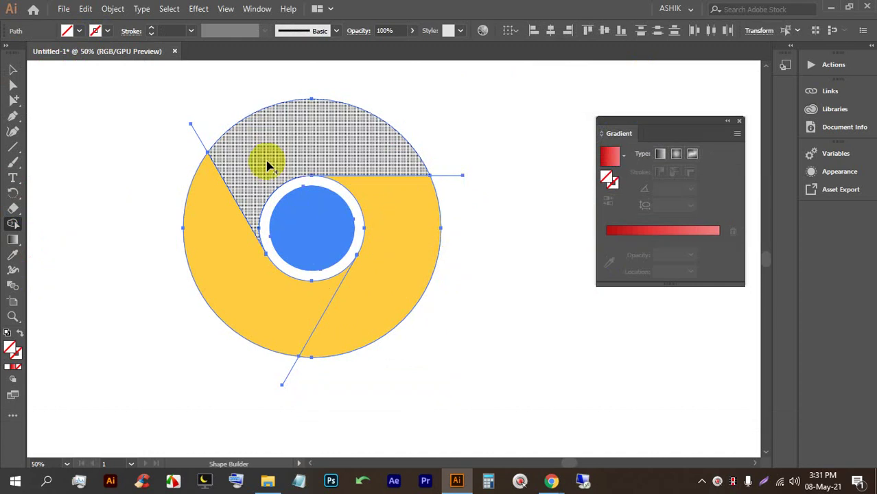
alt+click(227, 298)
alt+click(382, 282)
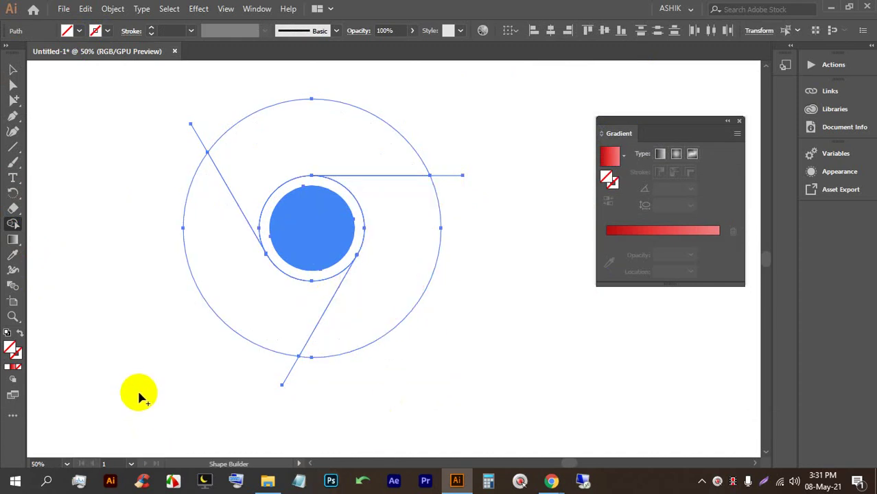
Fill the ring's upper segment with green and its right segment with yellow using the Shape Builder tool.
click(81, 32)
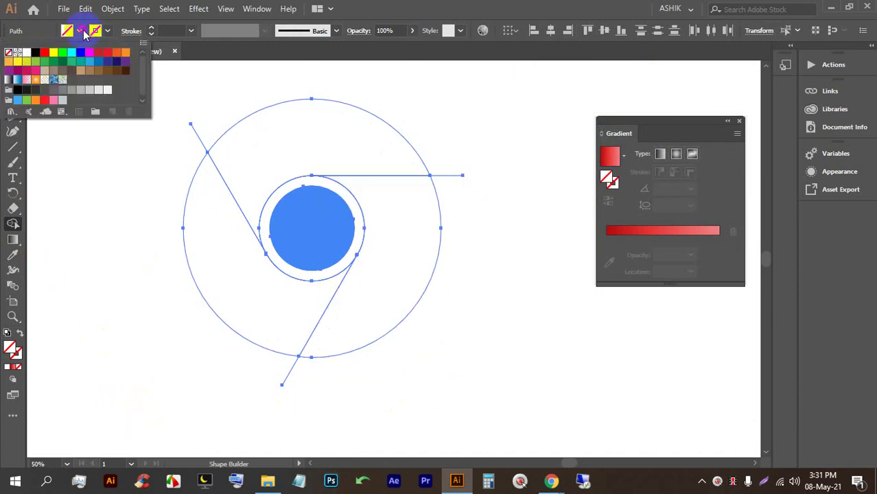
click(283, 138)
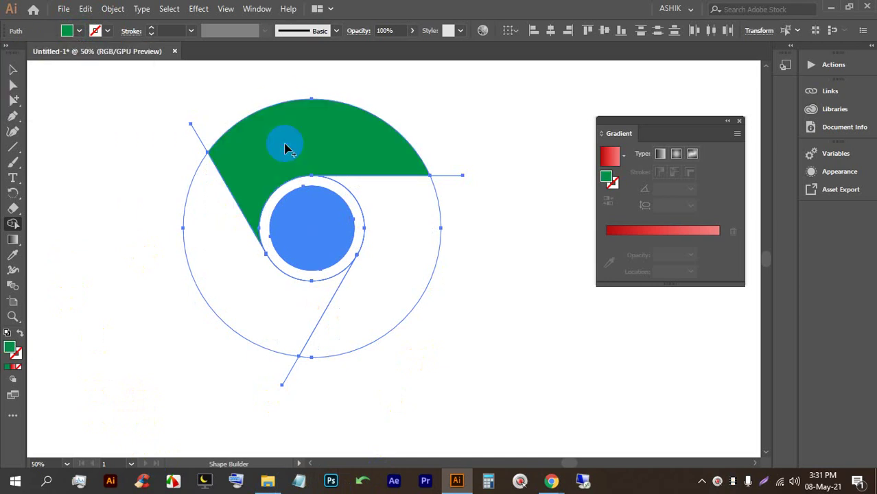
click(78, 31)
click(52, 56)
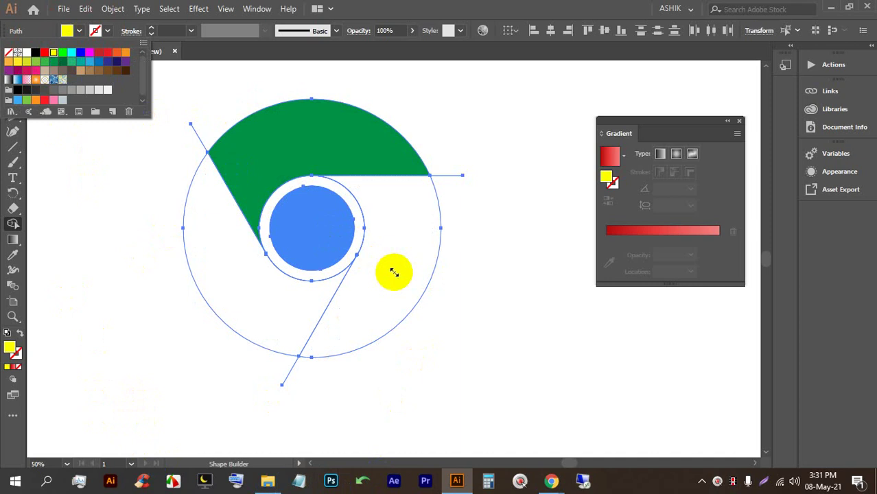
click(358, 270)
Fill the ring's remaining left segment with red and deselect the artwork.
click(78, 32)
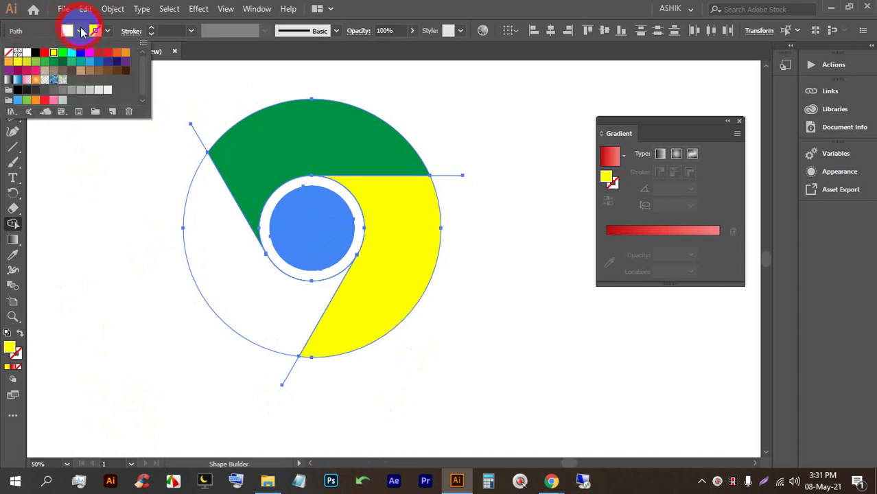
click(242, 258)
click(216, 261)
click(15, 69)
click(99, 123)
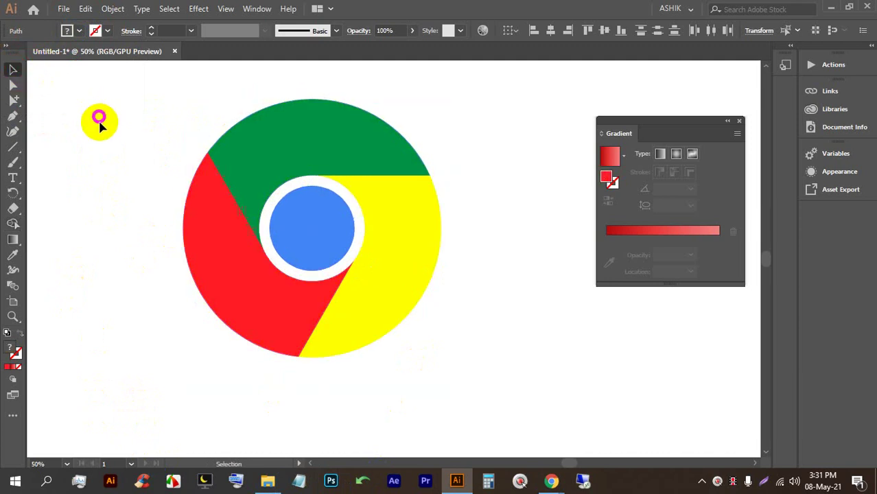
Recolour the ring's upper green segment with the red sampled from the reference logo.
scroll(395, 306, up, 2)
scroll(392, 309, down, 2)
click(320, 240)
scroll(349, 298, up, 3)
click(13, 254)
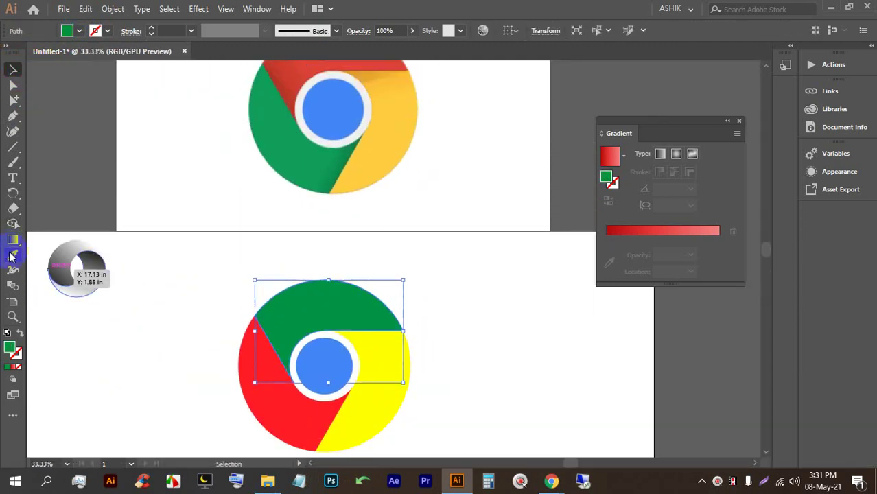
click(302, 65)
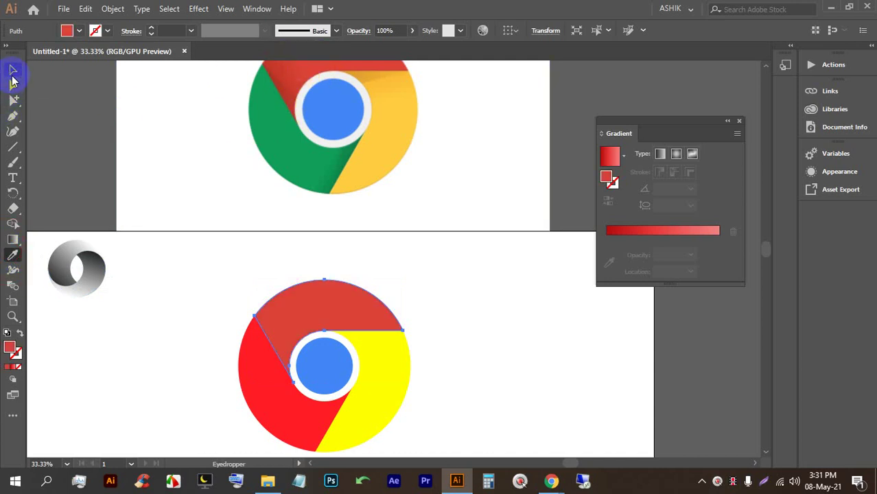
Recolour the ring's left segment with the green sampled from the reference logo.
click(155, 308)
click(247, 388)
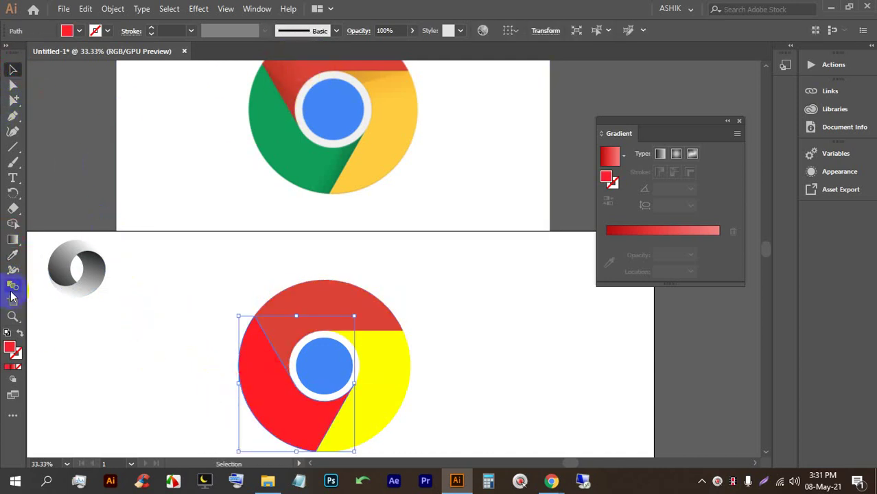
click(12, 258)
click(278, 135)
click(12, 69)
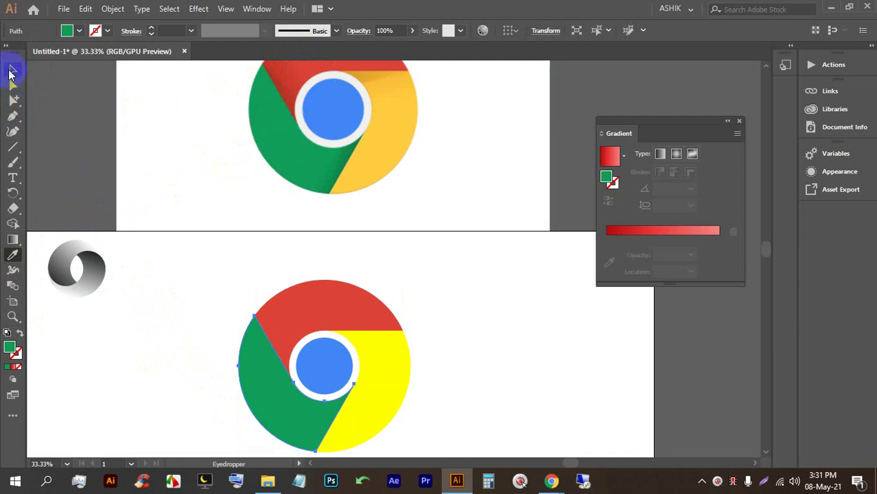
Recolour the ring's right segment with the golden yellow sampled from the reference logo.
click(420, 336)
click(386, 412)
click(12, 255)
click(91, 230)
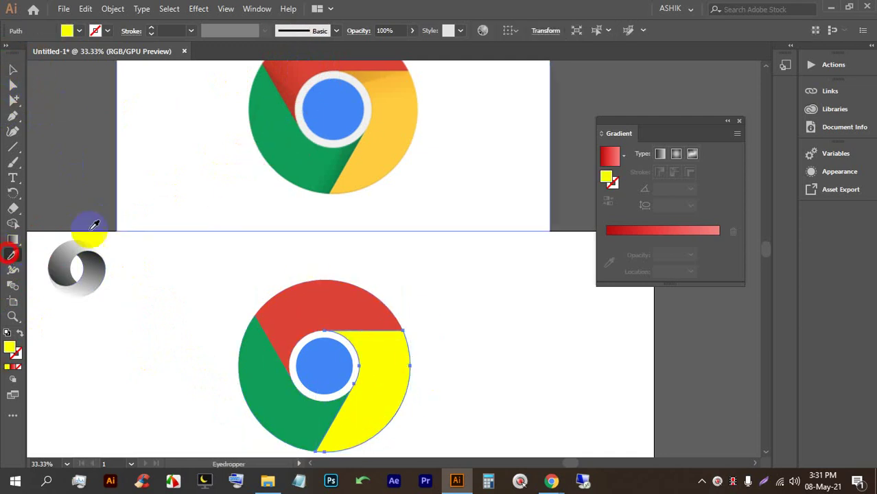
click(381, 119)
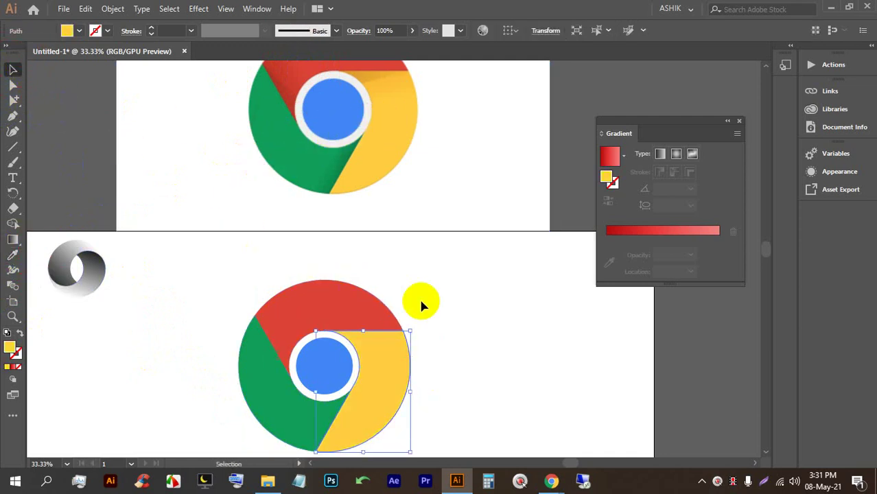
Compare the redrawn logo with the reference and examine the shadow along the reference's red segment.
scroll(319, 365, down, 1)
scroll(364, 361, up, 1)
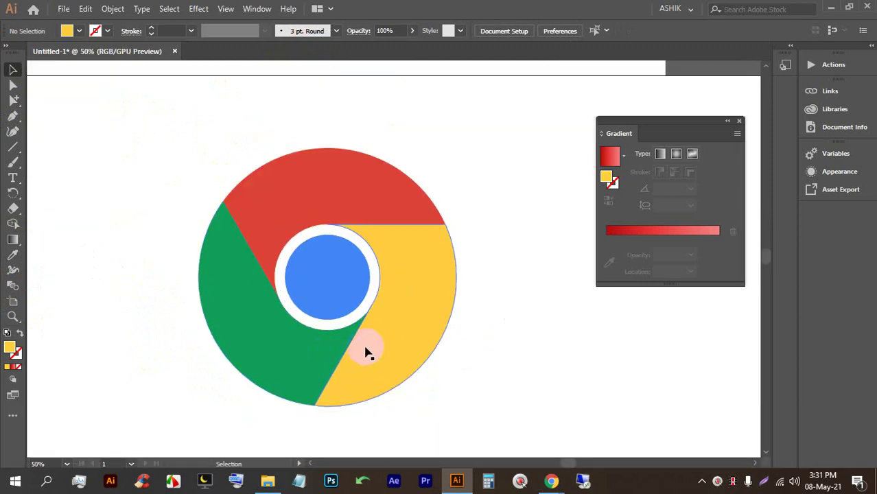
key(alt)
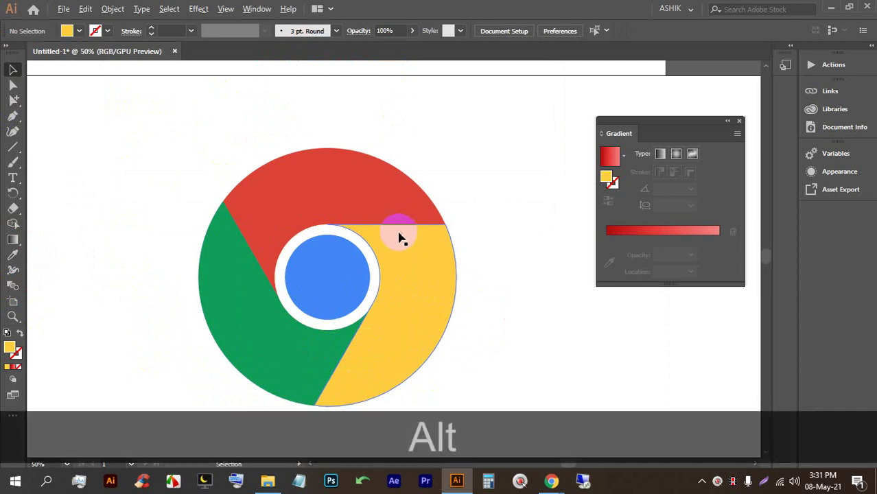
scroll(520, 295, up, 3)
key(alt)
scroll(494, 269, down, 2)
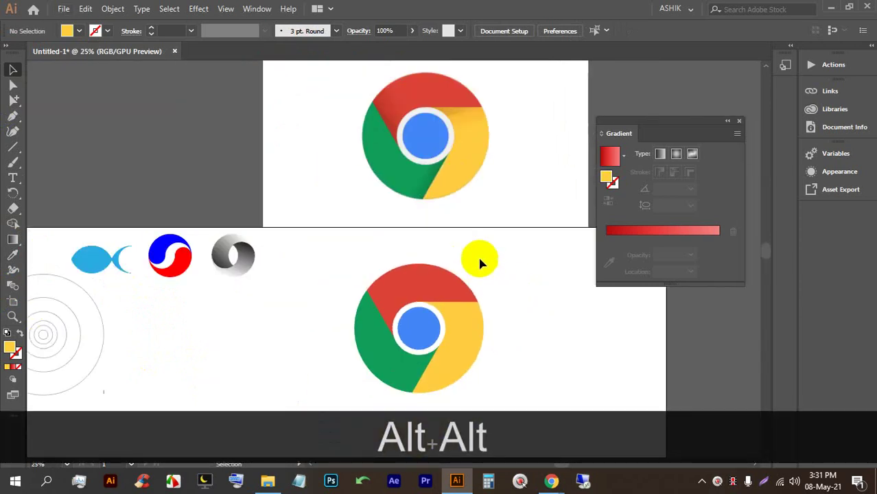
key(alt)
scroll(389, 122, up, 2)
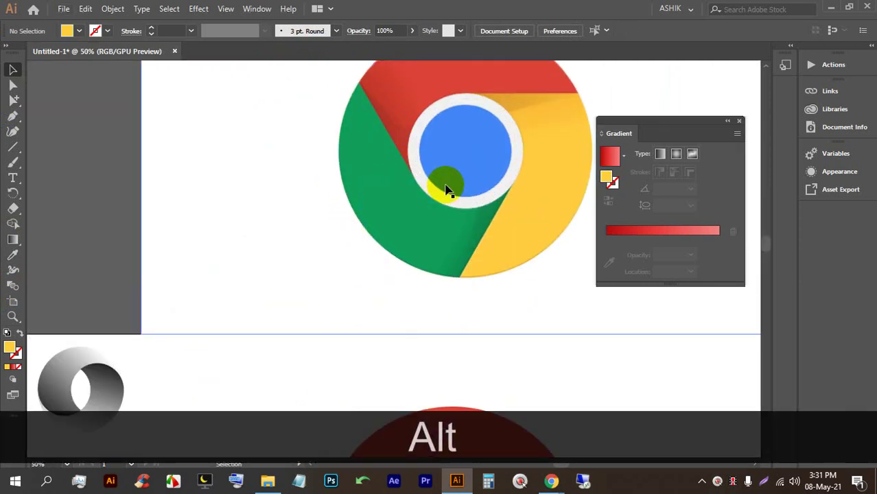
scroll(358, 83, up, 5)
key(space)
drag(429, 170, 237, 186)
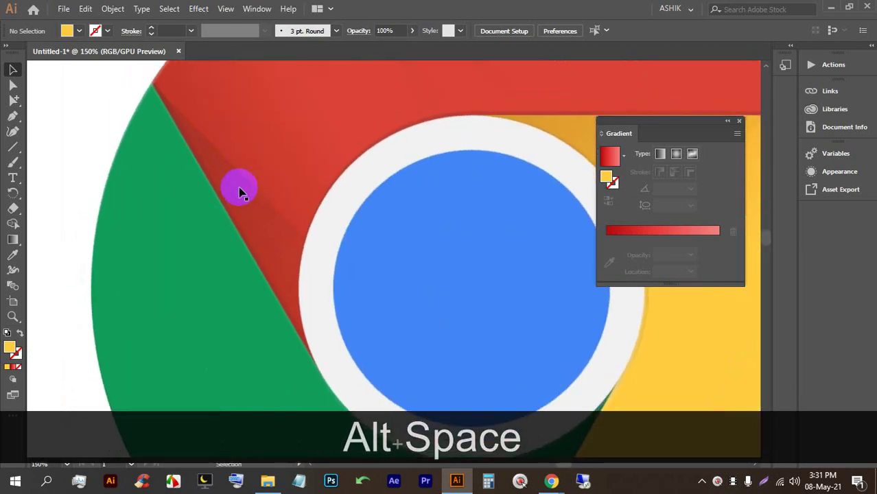
Trace the shadow on the reference's red segment with the Pen tool as a closed wedge, curving its edge along the white ring.
click(15, 119)
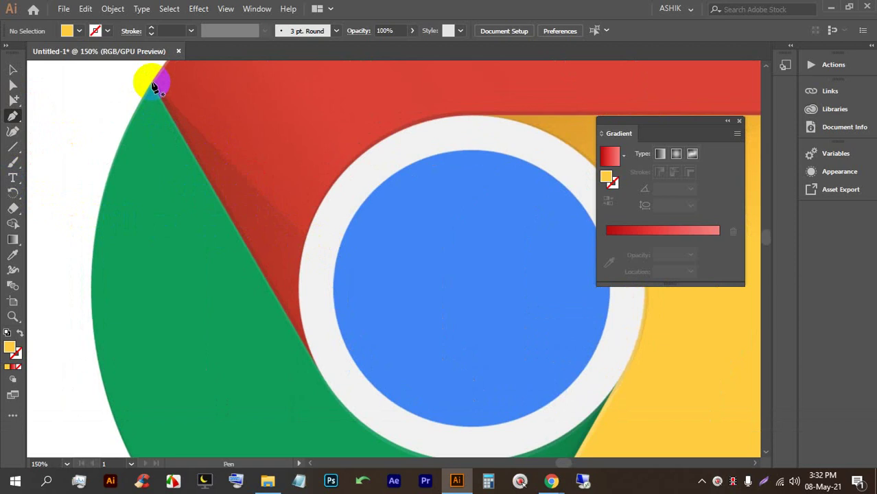
click(306, 238)
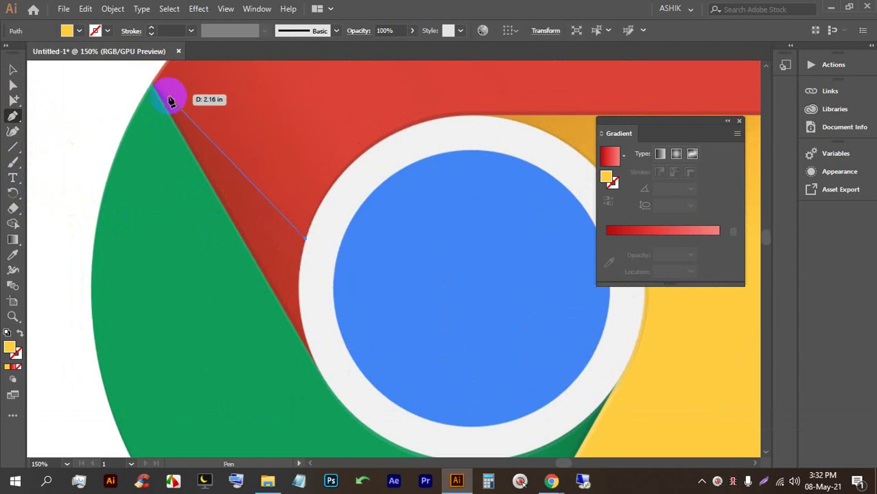
click(151, 82)
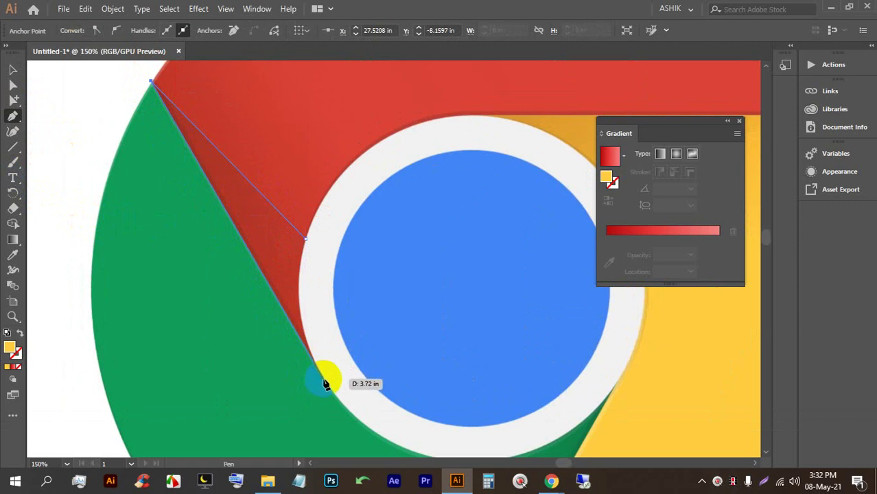
click(324, 380)
click(305, 240)
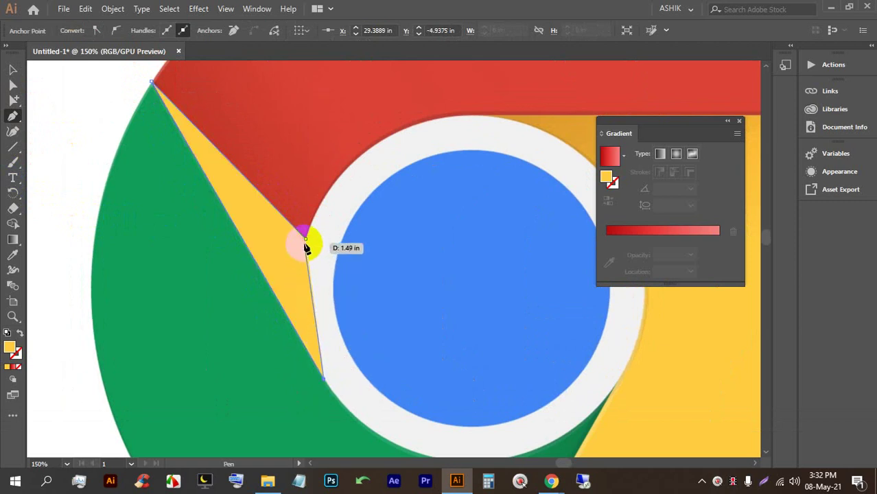
drag(306, 240, 315, 225)
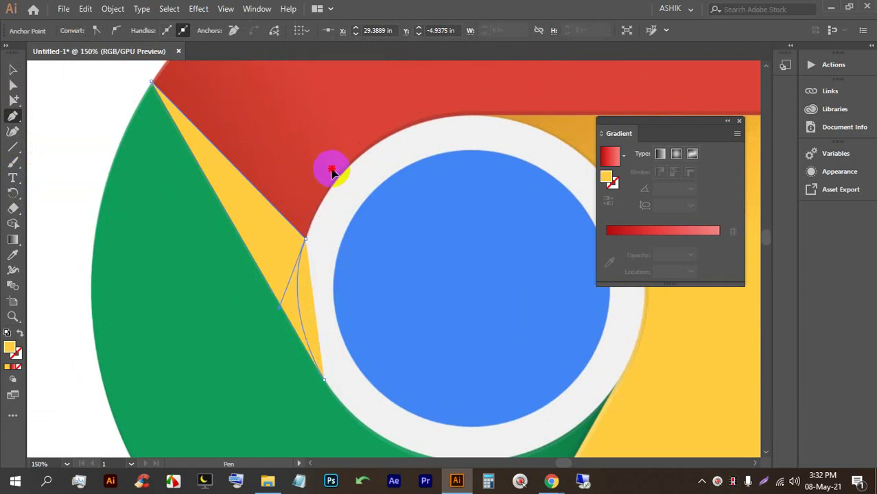
key(alt)
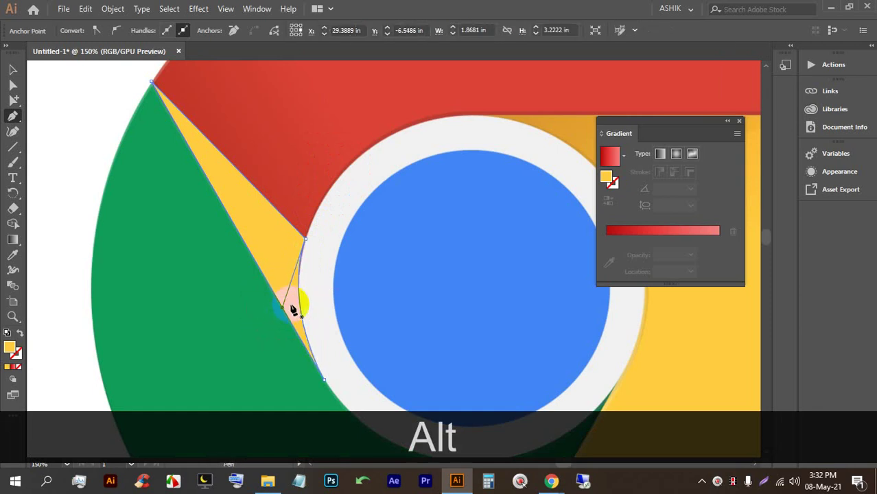
Move the traced shadow wedge from the reference onto the redrawn logo, along the border between the red and green segments.
scroll(293, 304, down, 3)
click(12, 69)
click(153, 174)
click(275, 235)
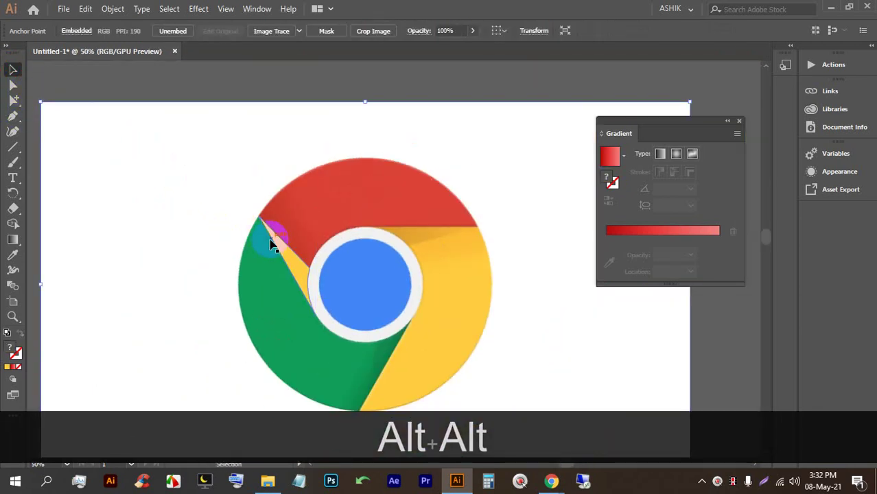
scroll(285, 177, down, 3)
scroll(294, 183, down, 1)
drag(282, 169, 273, 304)
scroll(273, 303, up, 4)
drag(315, 227, 303, 235)
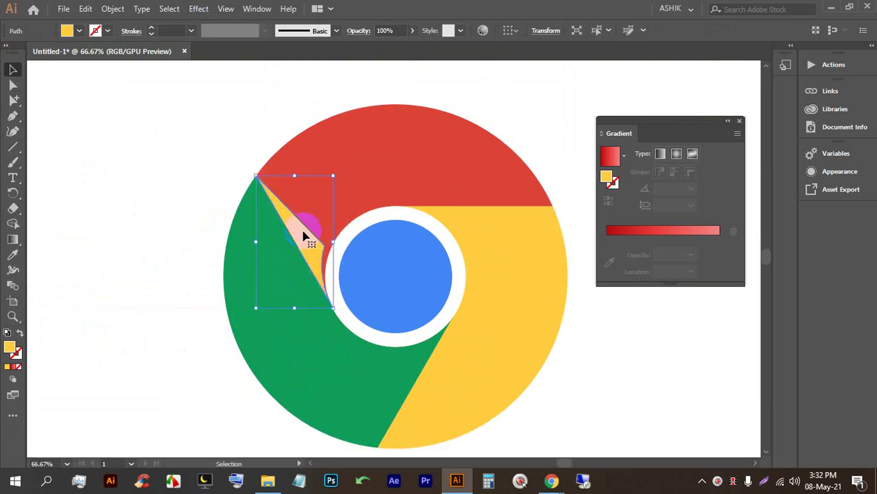
Move the wedge's inner corner anchor point onto the edge of the white ring and deselect the shape.
scroll(304, 234, up, 2)
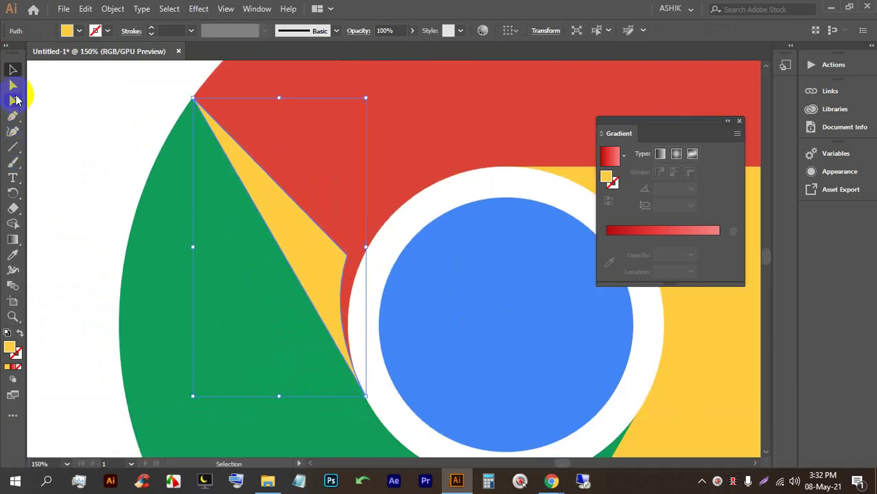
click(13, 84)
drag(337, 251, 356, 269)
click(73, 105)
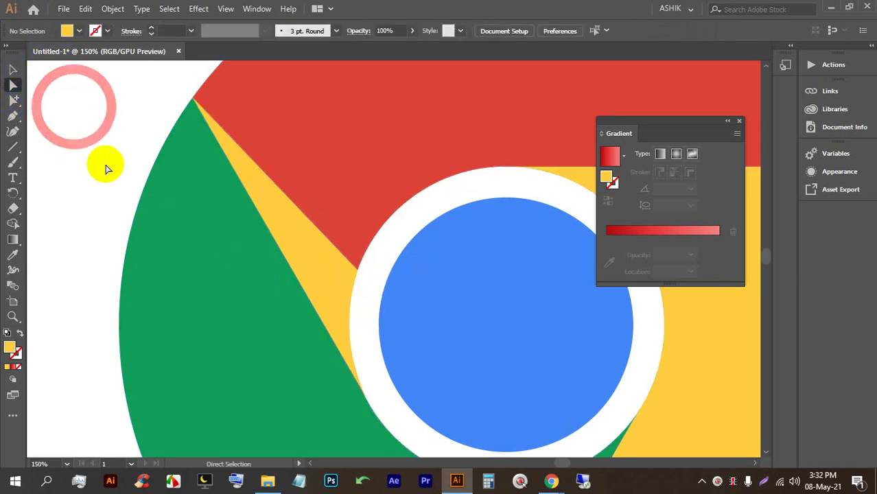
Fill the shadow wedge with black.
alt+scroll(229, 222, down, 2)
click(247, 227)
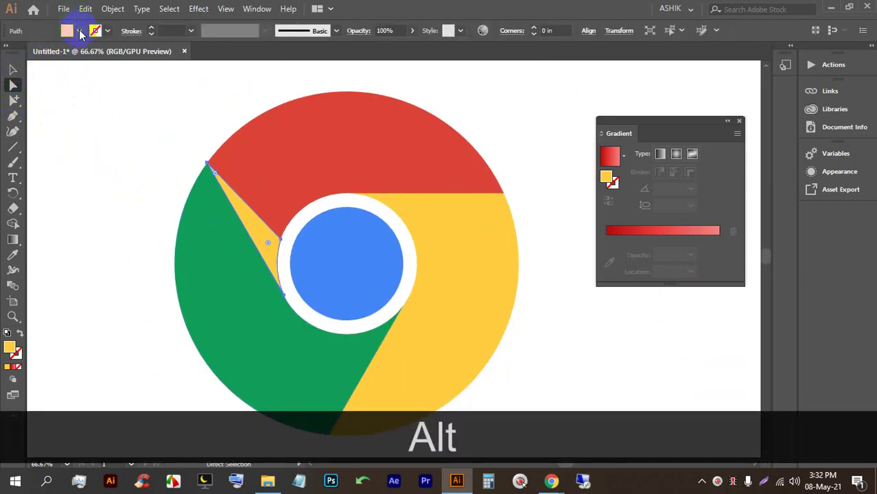
click(79, 31)
click(34, 52)
click(78, 199)
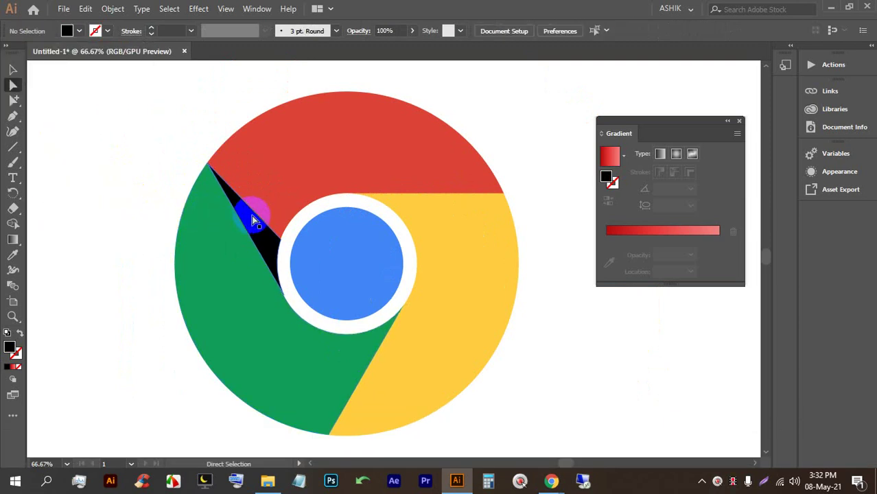
Set the black shadow wedge's opacity to 22% and deselect it.
click(252, 217)
drag(401, 43, 372, 43)
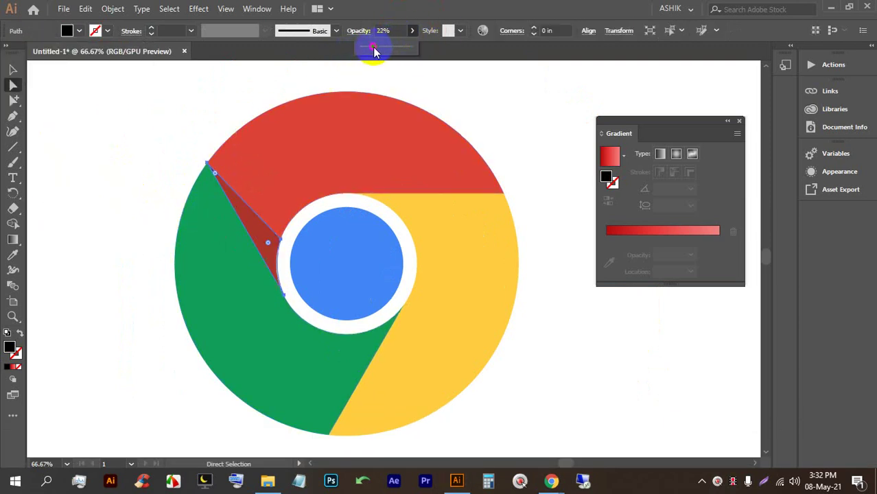
click(196, 117)
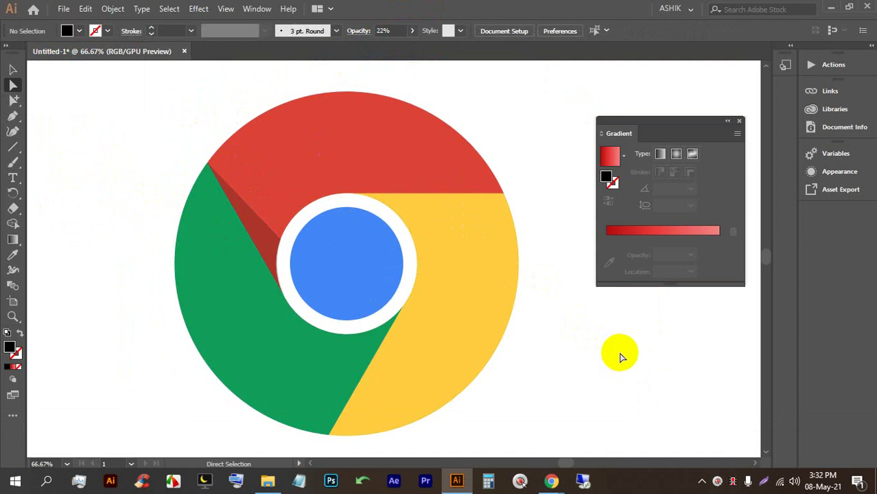
click(260, 246)
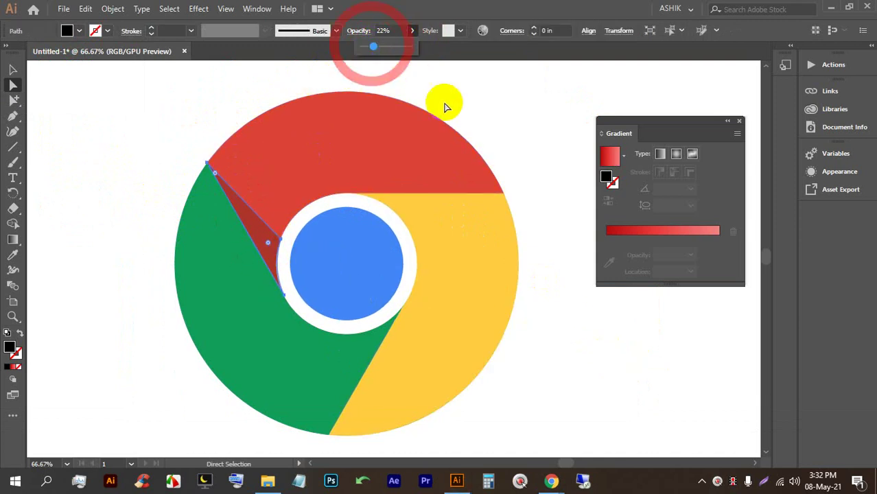
click(521, 129)
alt+scroll(523, 134, down, 2)
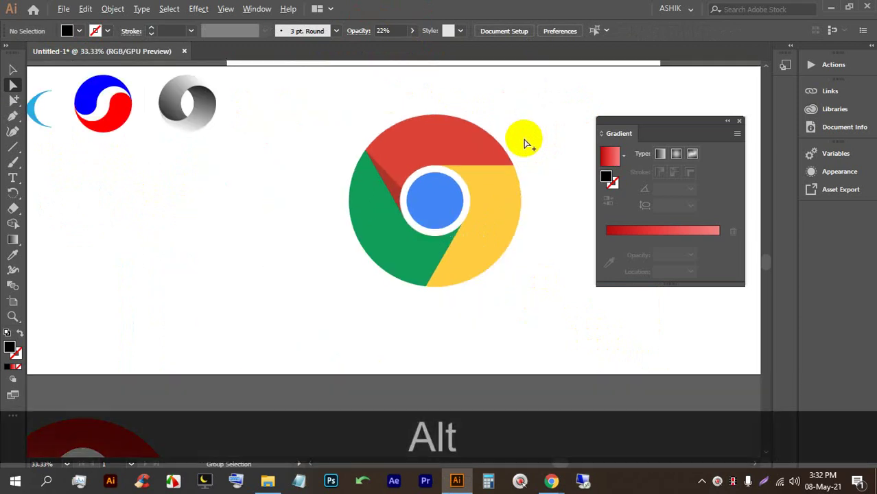
scroll(537, 198, up, 1)
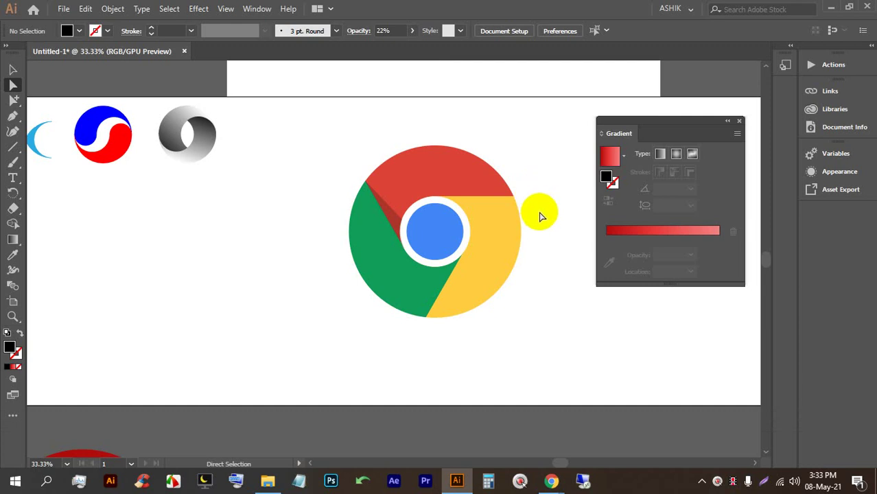
Switch to the Chrome browser, check the Google Meet call and return to the Google Chrome image results.
mouse_move(552, 478)
click(513, 422)
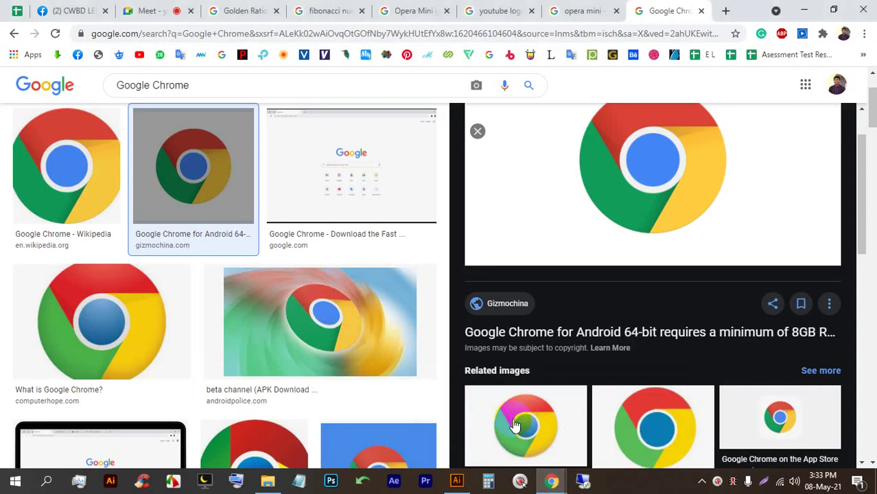
click(181, 10)
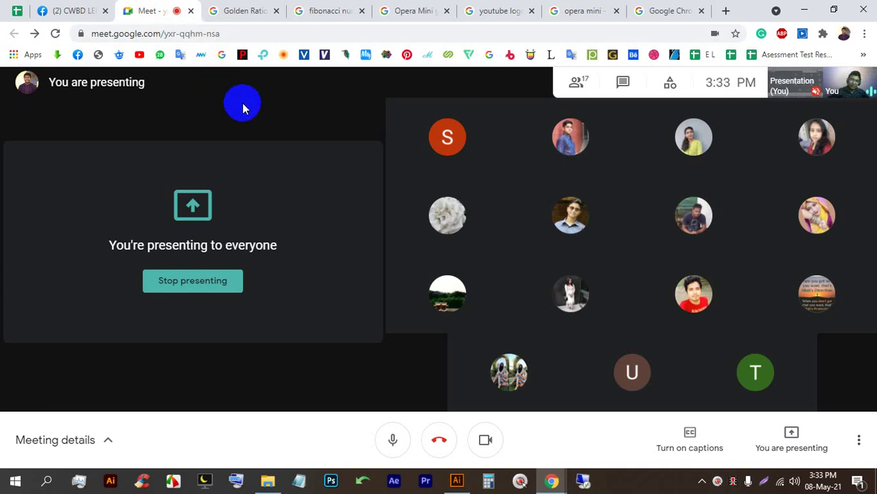
click(649, 10)
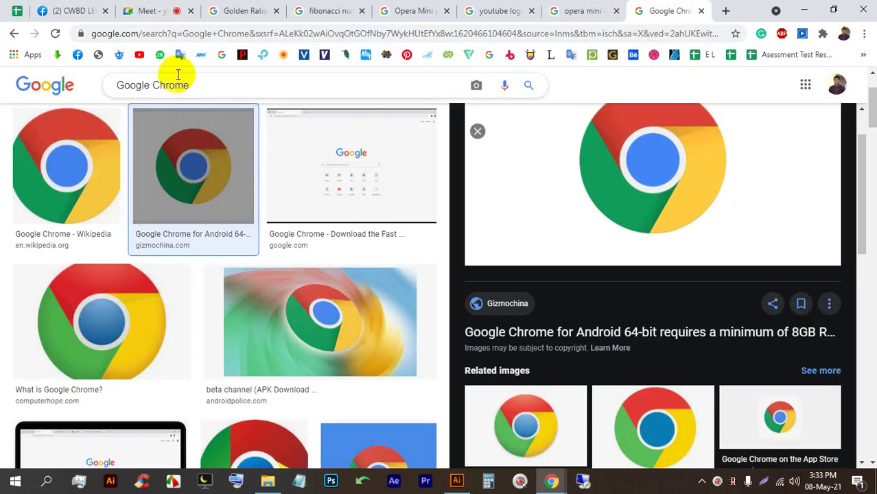
Search Google Images for "Camera shutter" and open the preview of the vectorstock.com aperture icon set.
drag(189, 81, 65, 73)
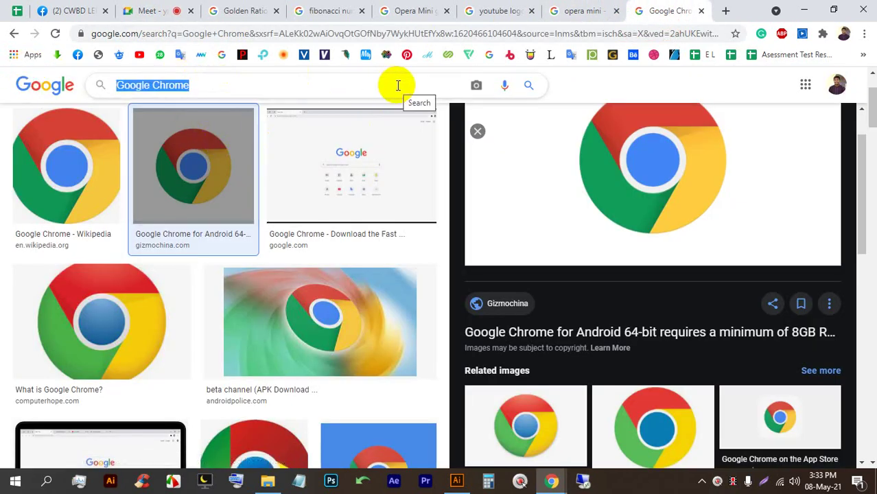
text(ca)
key(BackSpace)
key(BackSpace)
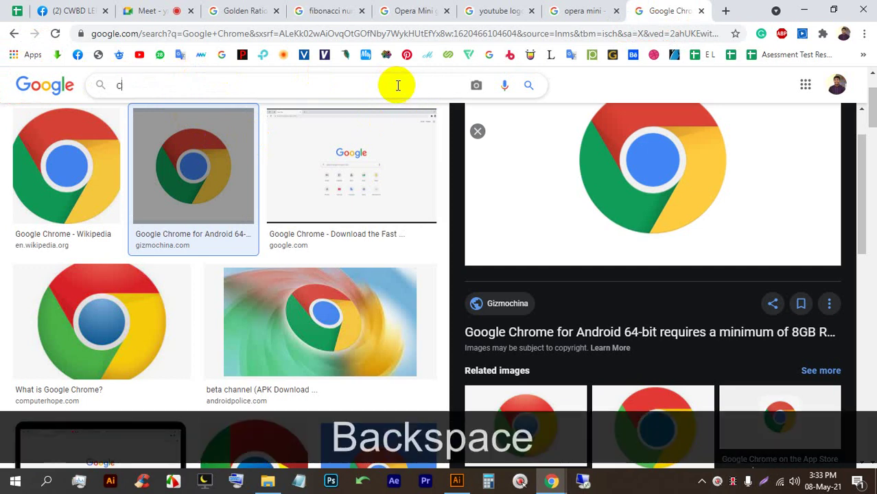
click(506, 87)
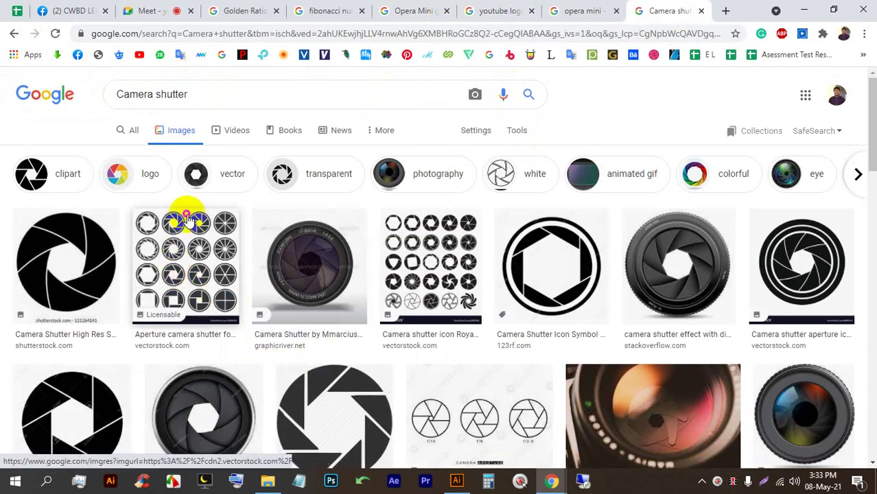
click(186, 219)
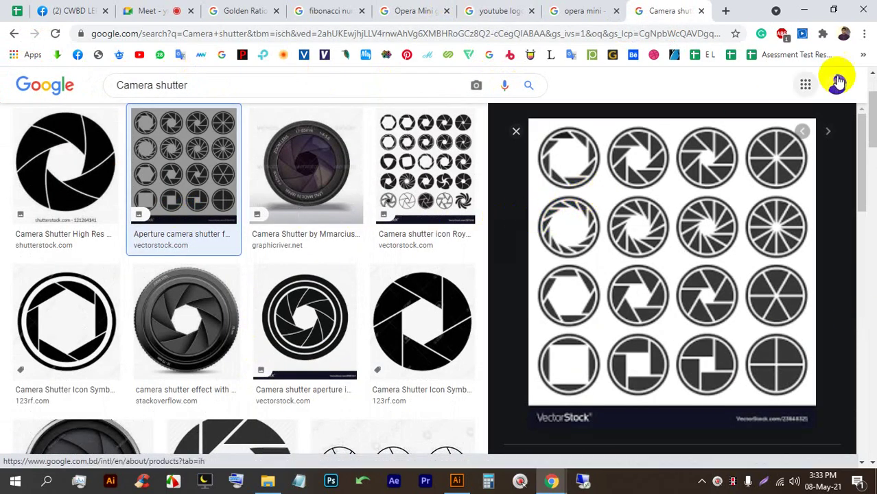
Capture the aperture icon preview, mark the six-bladed icon with a red freehand outline and discard the capture.
key(Print)
drag(848, 426, 522, 99)
click(860, 307)
mouse_move(644, 286)
mouse_down()
mouse_move(633, 304)
mouse_move(637, 269)
mouse_move(614, 290)
mouse_move(626, 322)
mouse_move(660, 277)
mouse_up()
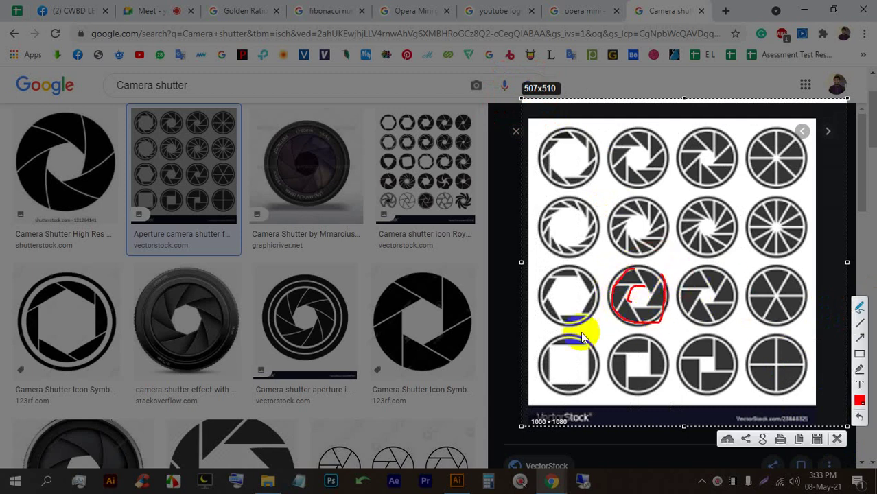
click(837, 438)
Turn the camera off in the Google Meet call in Chrome and switch back to Illustrator.
click(457, 480)
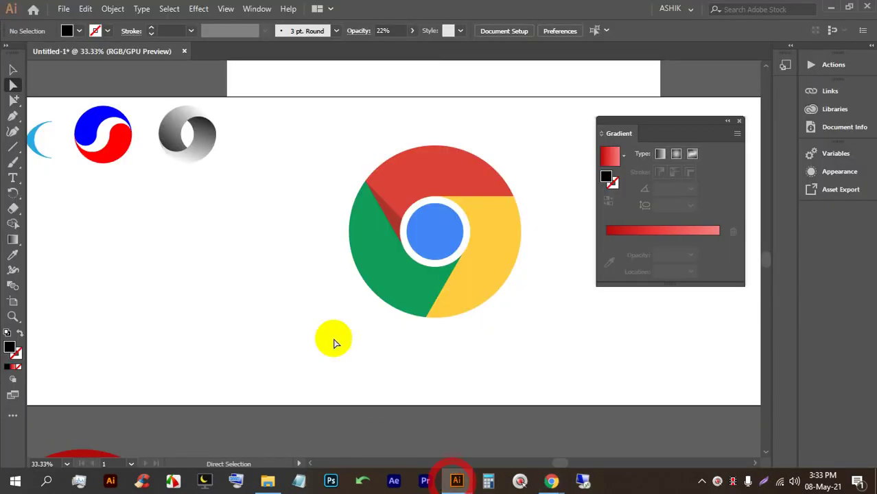
scroll(313, 259, down, 1)
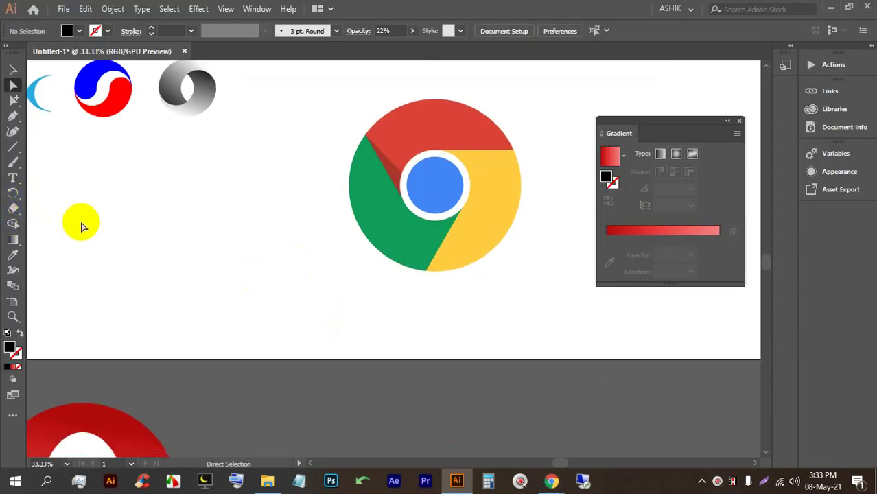
mouse_move(551, 481)
click(491, 420)
click(168, 10)
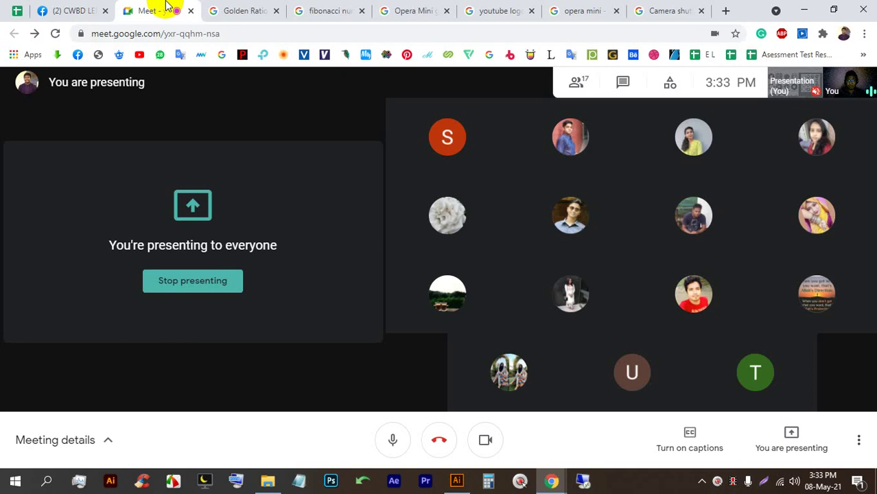
click(486, 438)
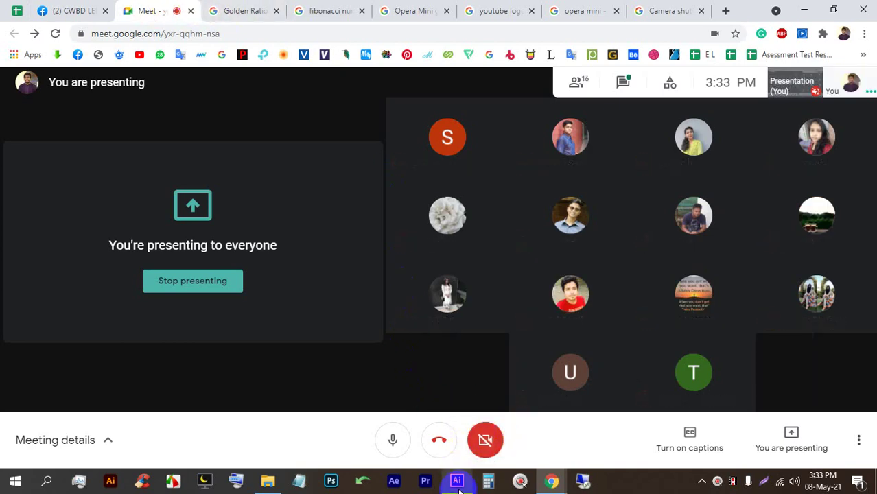
click(458, 480)
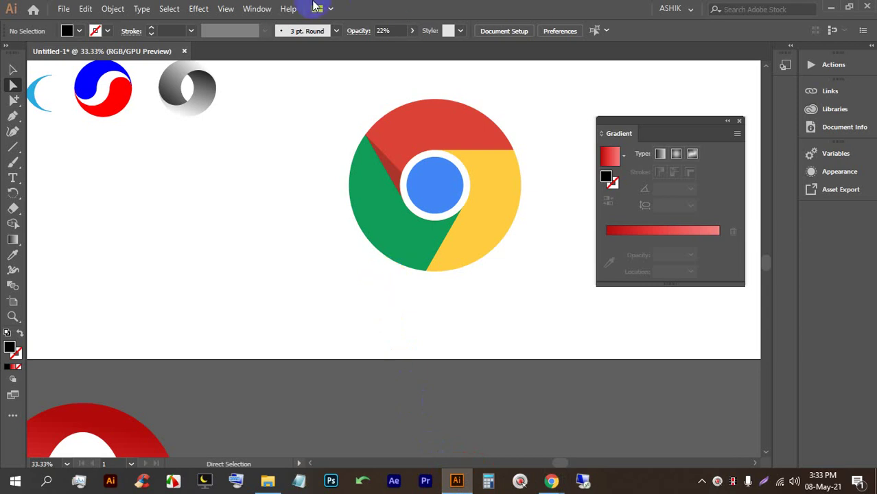
Draw a small black hexagon in the empty area beside the Chrome logo.
scroll(71, 237, up, 1)
drag(71, 236, 169, 226)
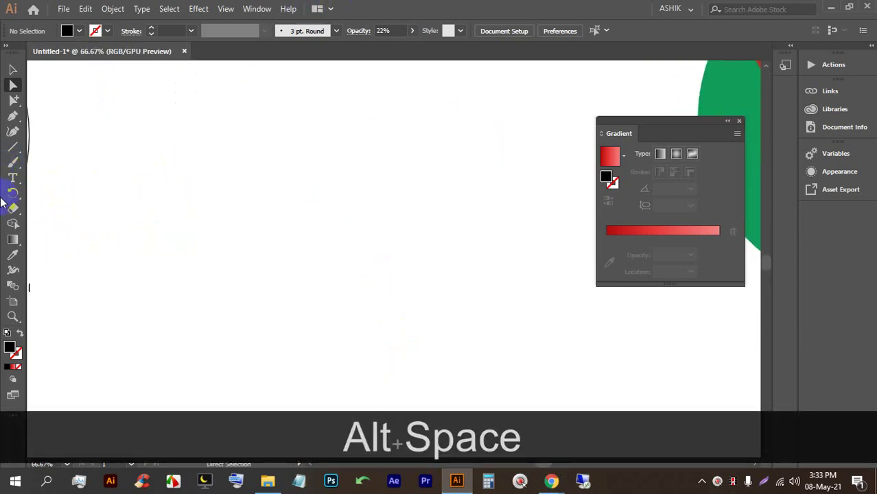
drag(13, 152, 43, 174)
drag(248, 210, 260, 238)
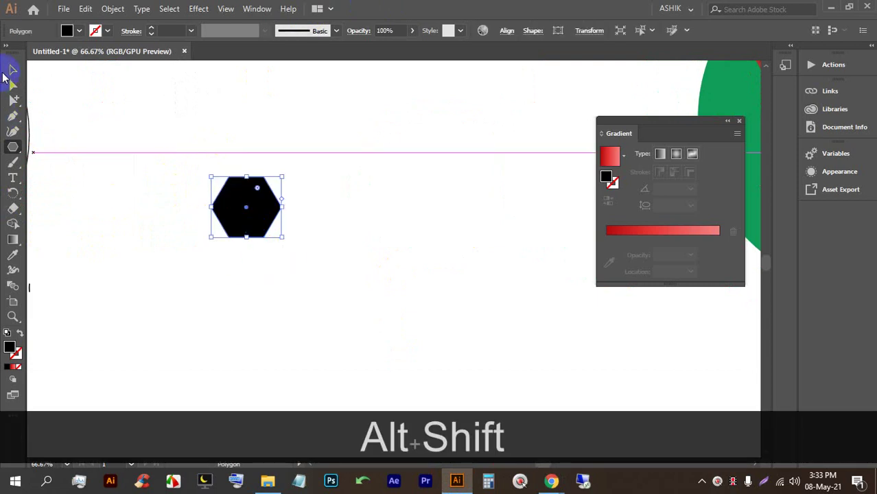
Draw a black circle much larger than the hexagon and move it aside so the hexagon is uncovered.
drag(13, 146, 36, 159)
drag(161, 177, 226, 307)
scroll(190, 212, down, 1)
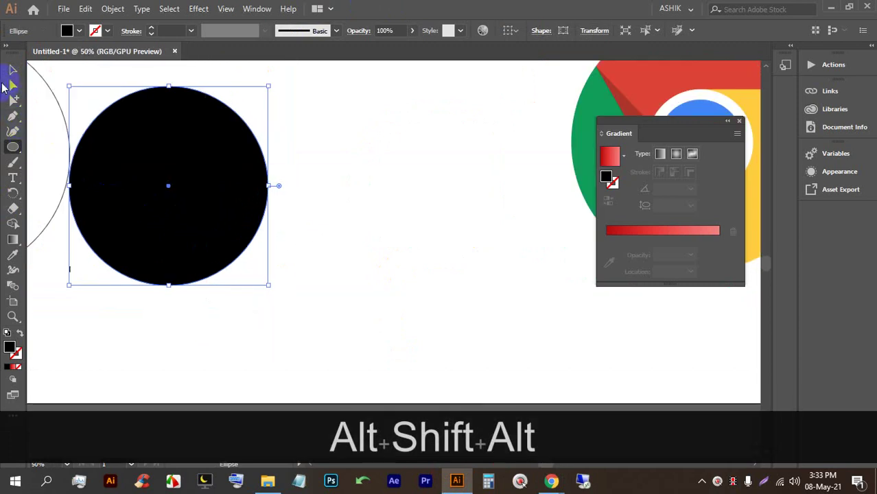
click(12, 69)
drag(139, 121, 381, 180)
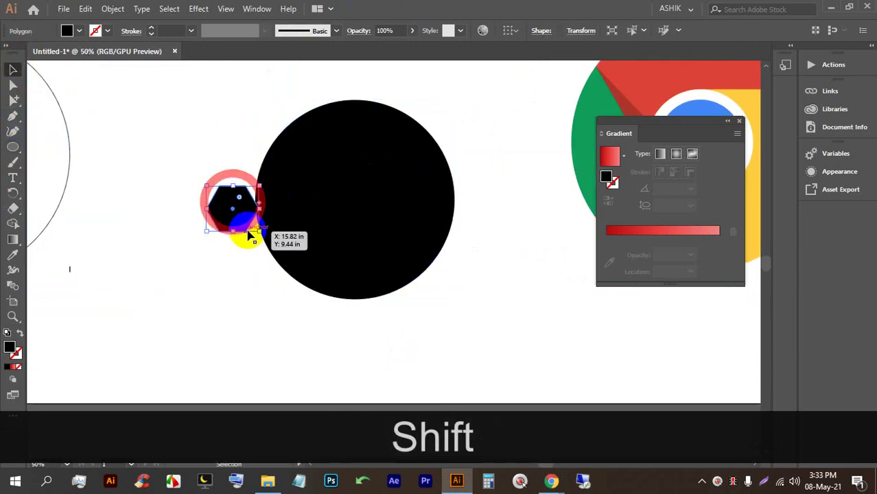
Enlarge the hexagon proportionally and place it near the middle of the black circle.
shift+click(257, 233)
drag(257, 233, 298, 264)
drag(188, 208, 307, 199)
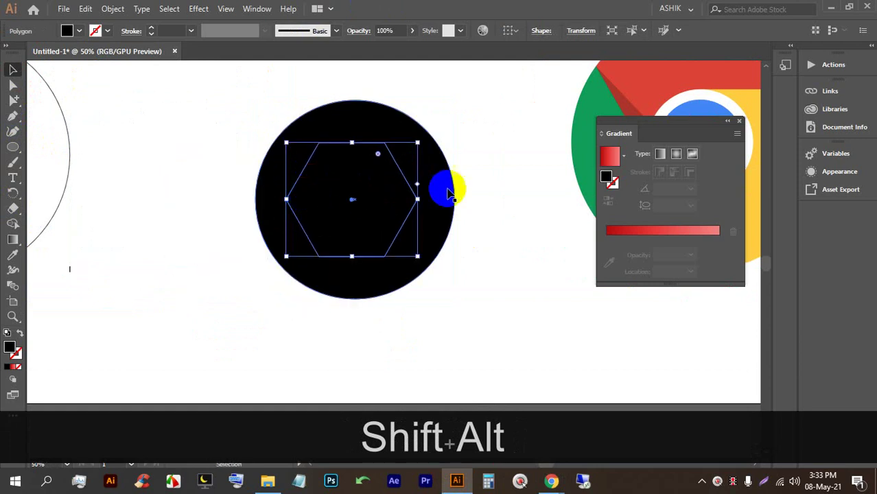
key(space)
drag(446, 186, 350, 214)
click(287, 303)
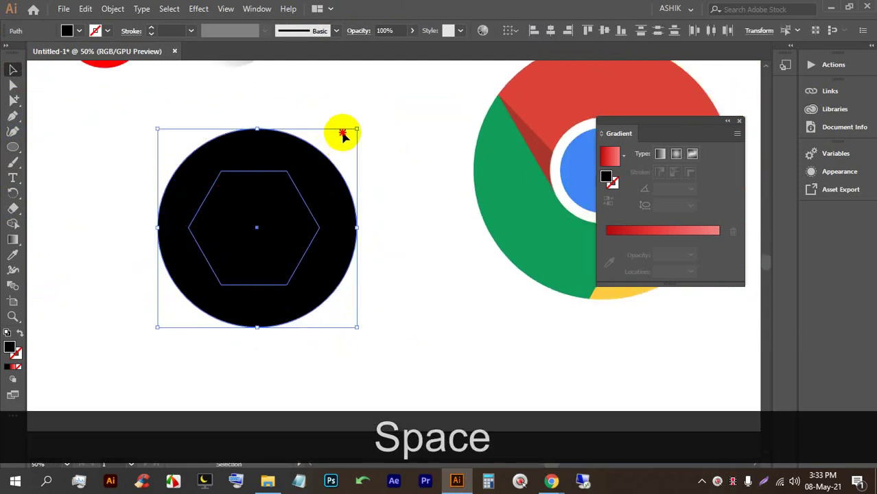
click(329, 92)
Remove the circle's fill and give it a 0.5 pt black stroke.
click(272, 156)
click(79, 30)
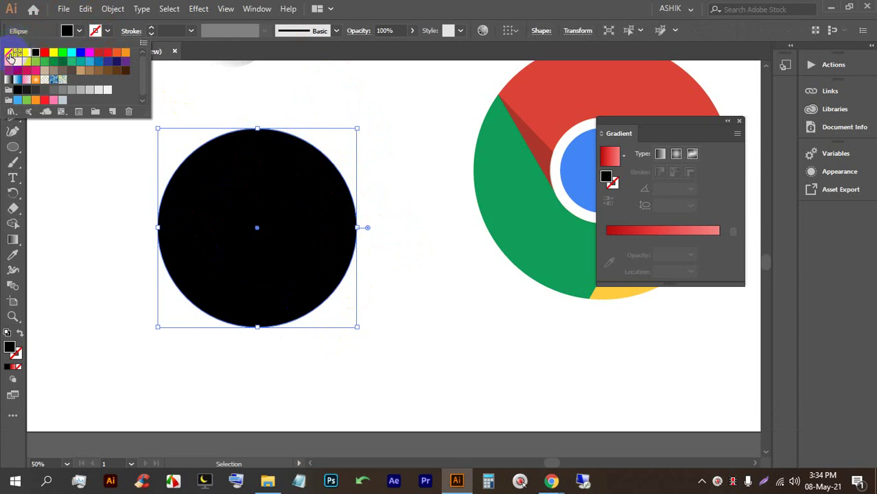
click(9, 54)
click(152, 32)
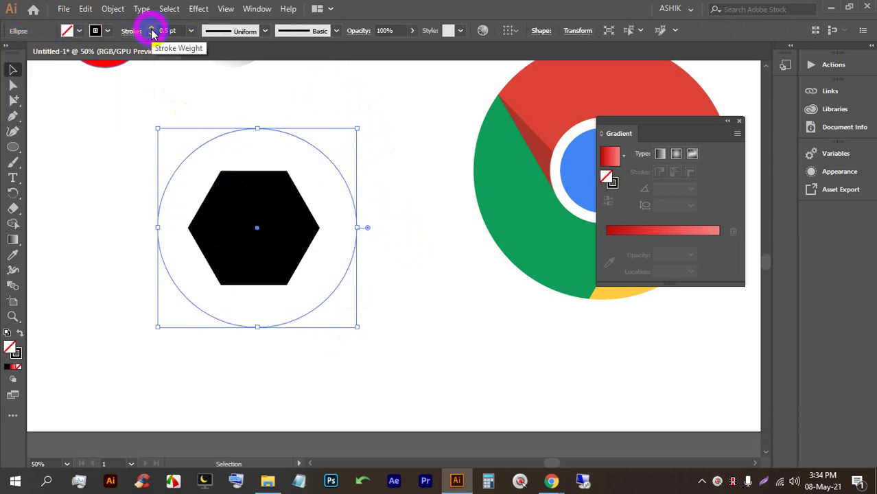
click(260, 78)
Nudge the hexagon inside the circle and fill it with bright green.
drag(251, 201, 262, 208)
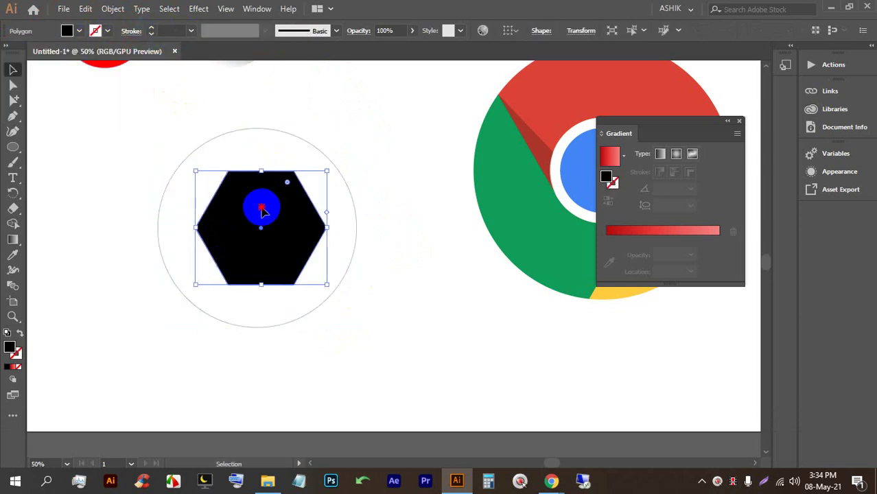
click(68, 30)
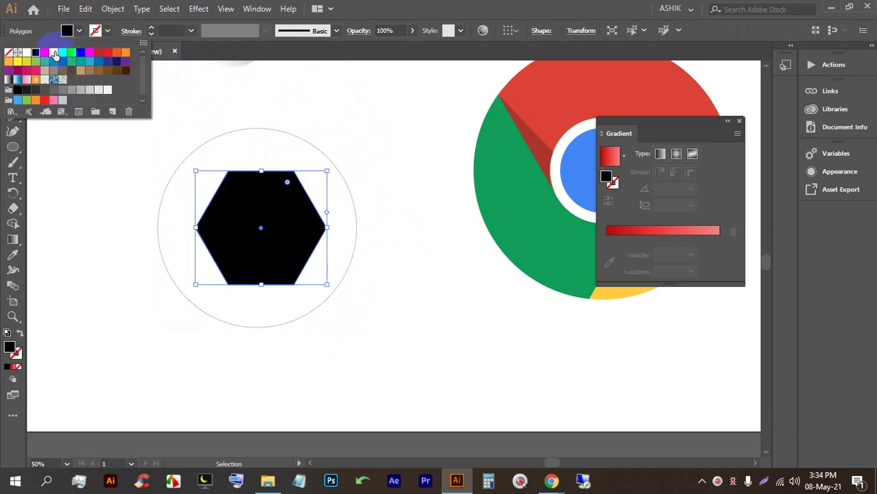
click(71, 52)
click(308, 106)
Align the green hexagon and the outlined circle on their centres.
click(179, 186)
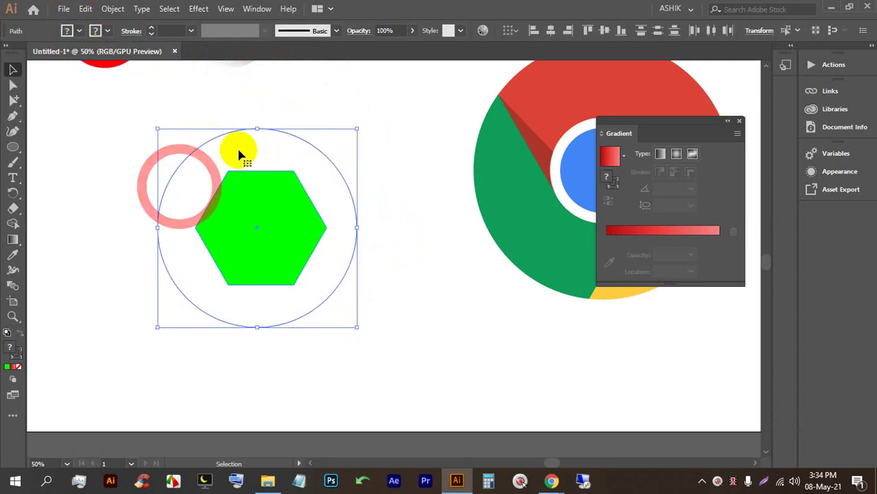
click(551, 30)
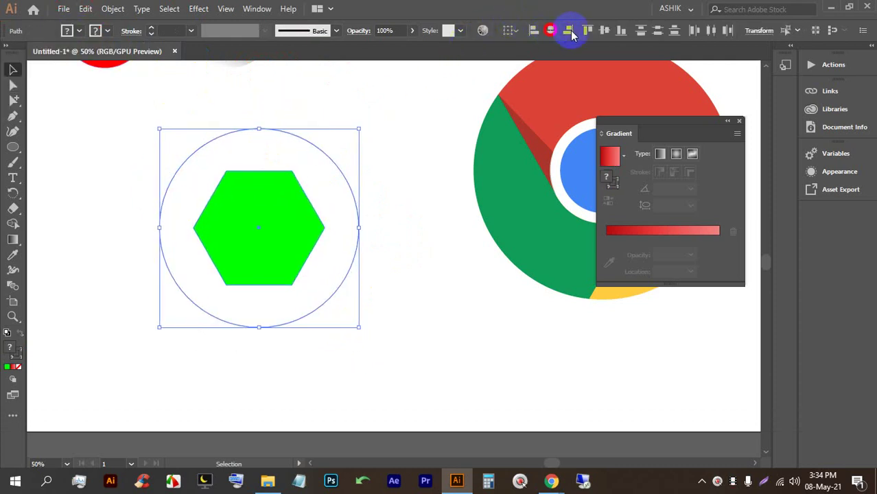
click(405, 344)
click(235, 219)
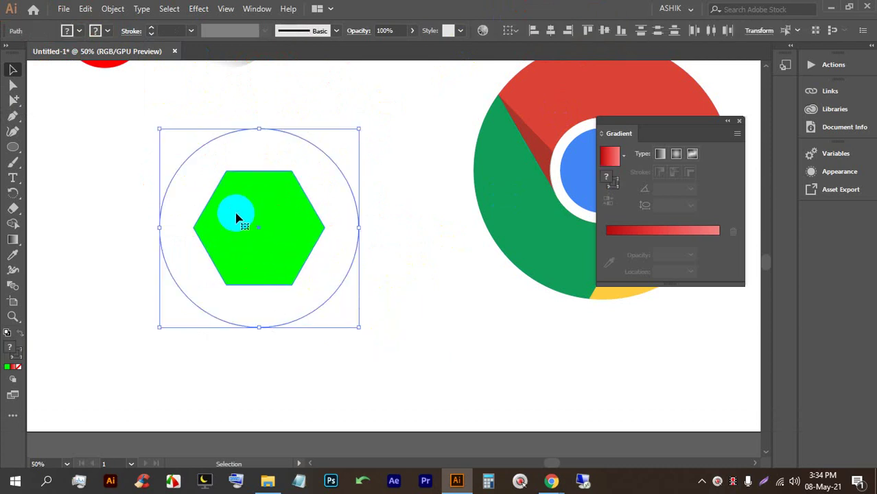
drag(384, 328, 157, 159)
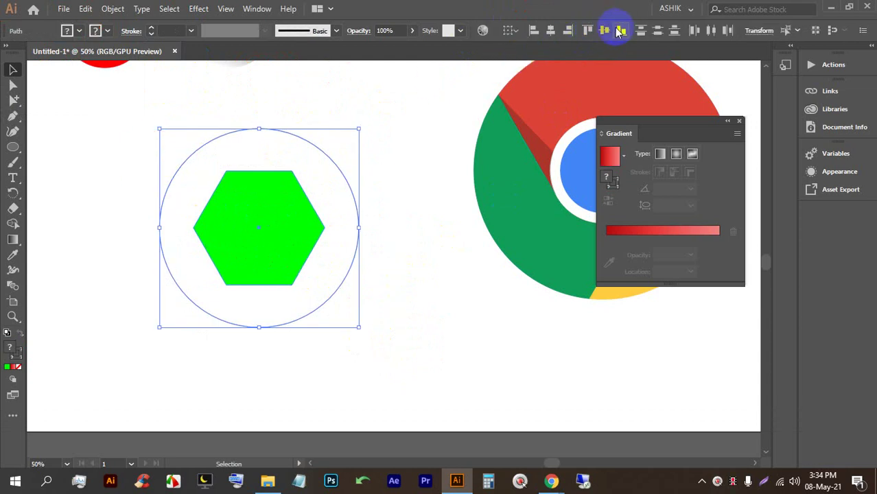
click(385, 353)
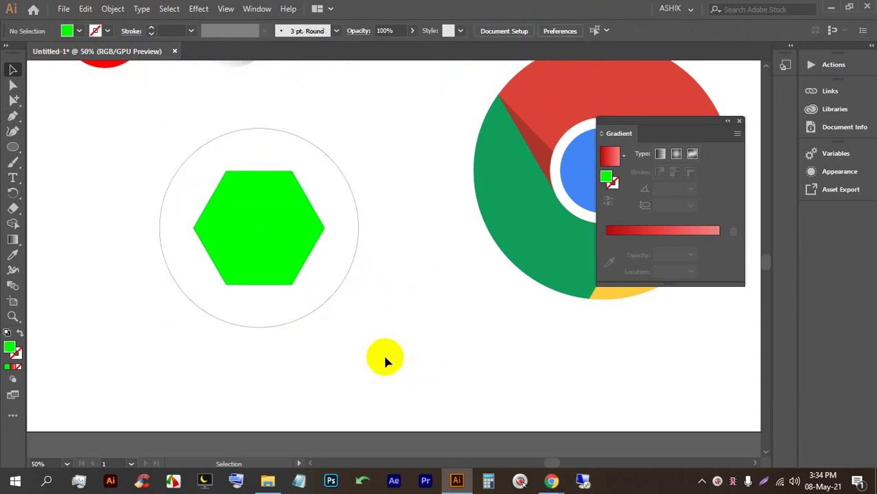
Draw a straight line about 4.9 in long at 299° from the hexagon's upper-right corner along its edge and past the circle.
click(257, 192)
click(378, 219)
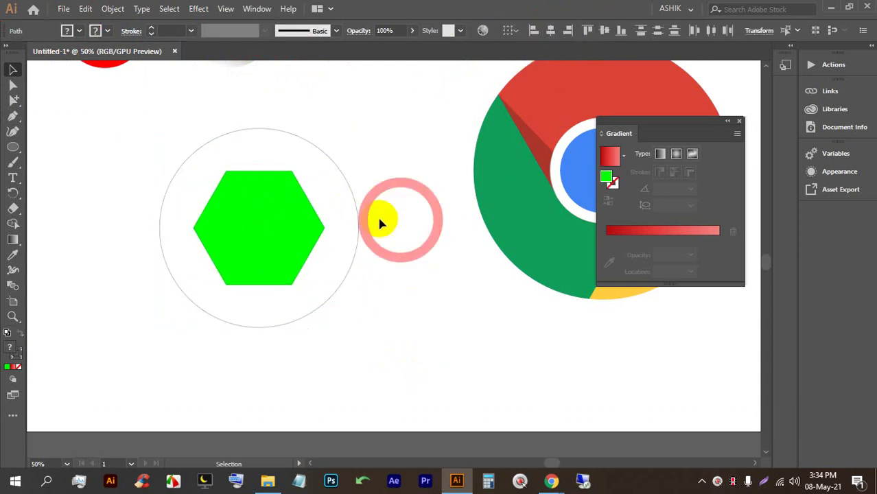
alt+scroll(320, 223, up, 1)
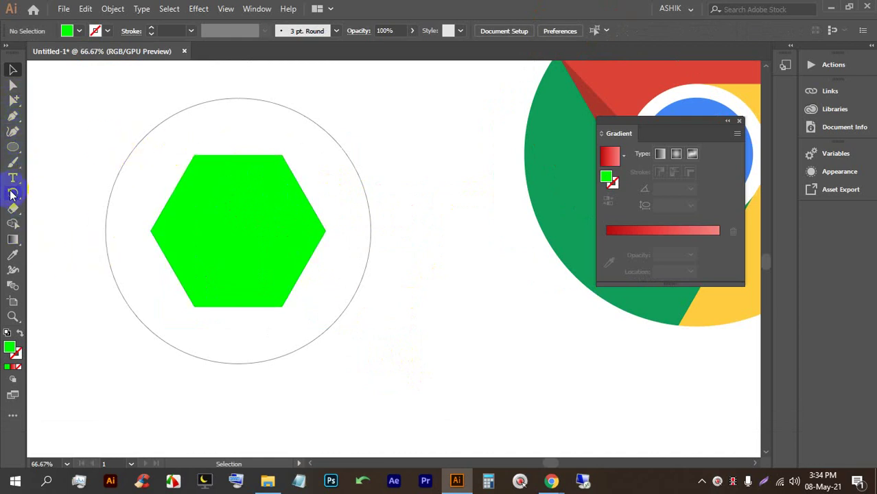
drag(11, 150, 55, 210)
key(shift)
drag(282, 155, 379, 333)
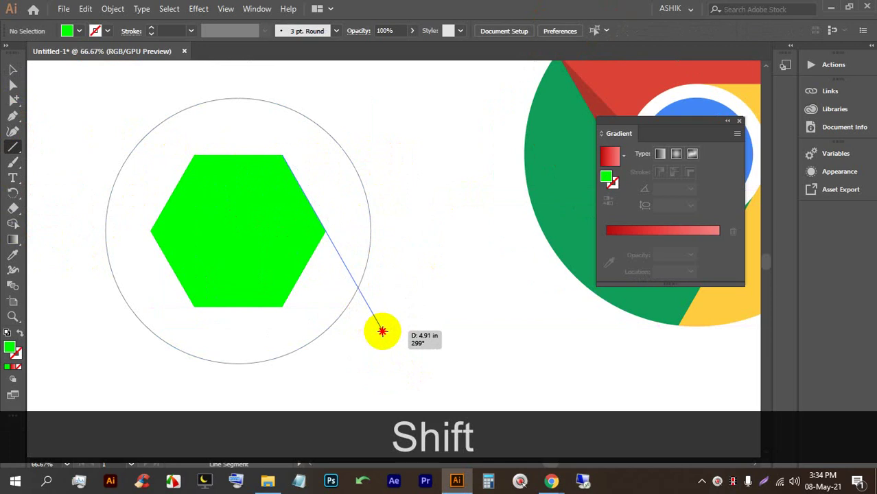
drag(383, 332, 382, 332)
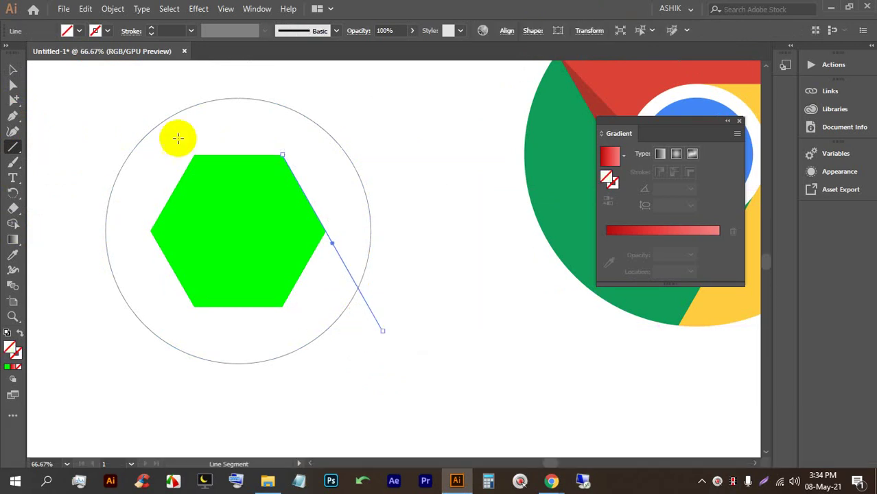
click(11, 68)
key(Delete)
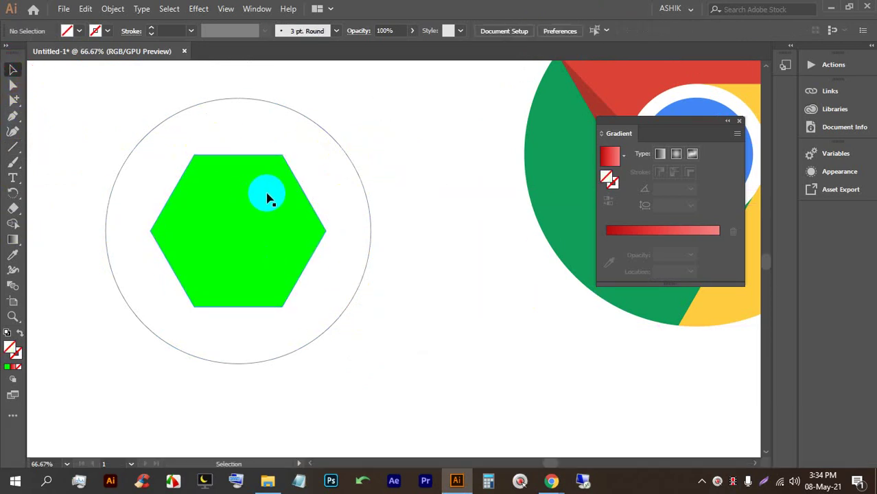
key(ctrl+z)
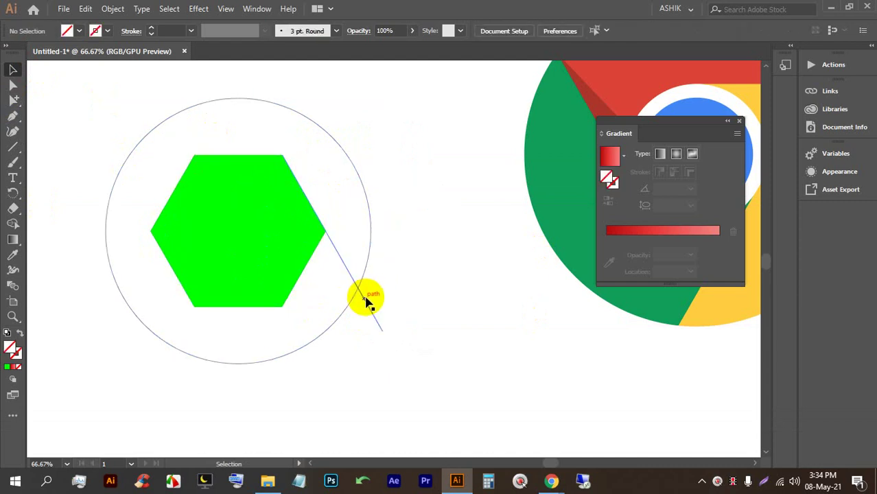
Give the diagonal line a 0.25 pt black stroke and deselect it.
click(363, 295)
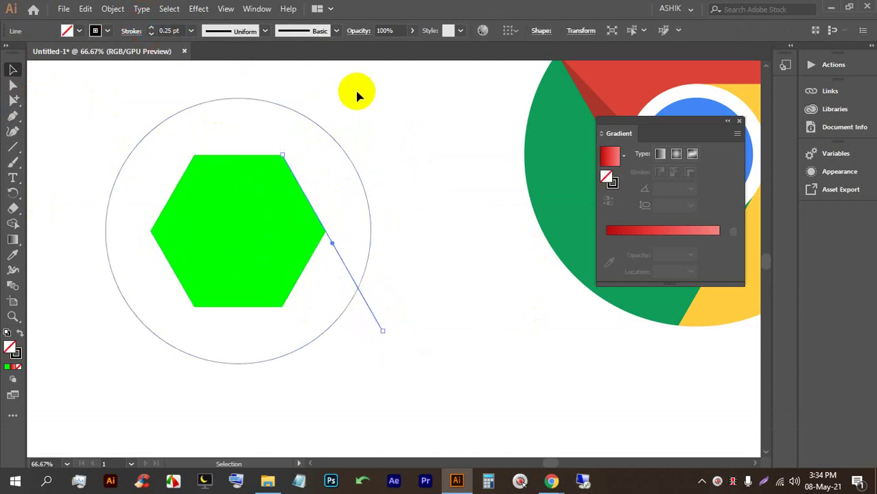
click(365, 89)
scroll(211, 212, up, 2)
scroll(290, 230, down, 2)
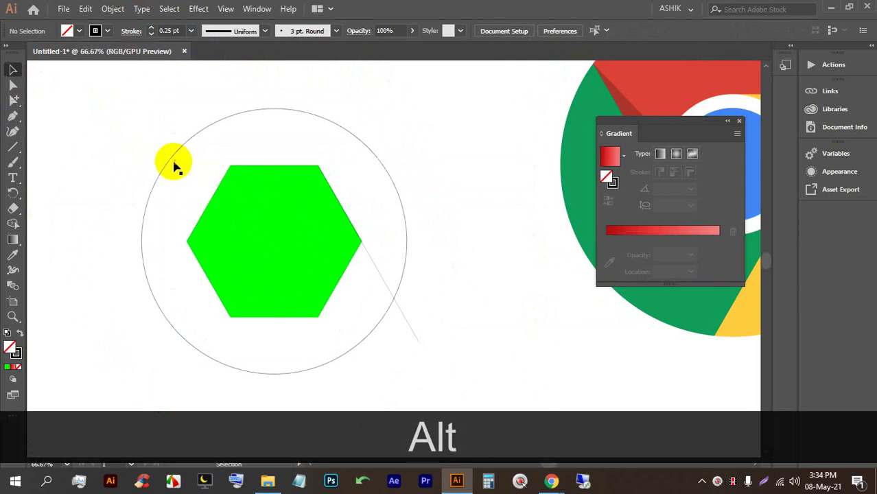
Show the rulers and place a horizontal and a vertical guide through the shared centre of the circle and hexagon.
drag(254, 220, 269, 254)
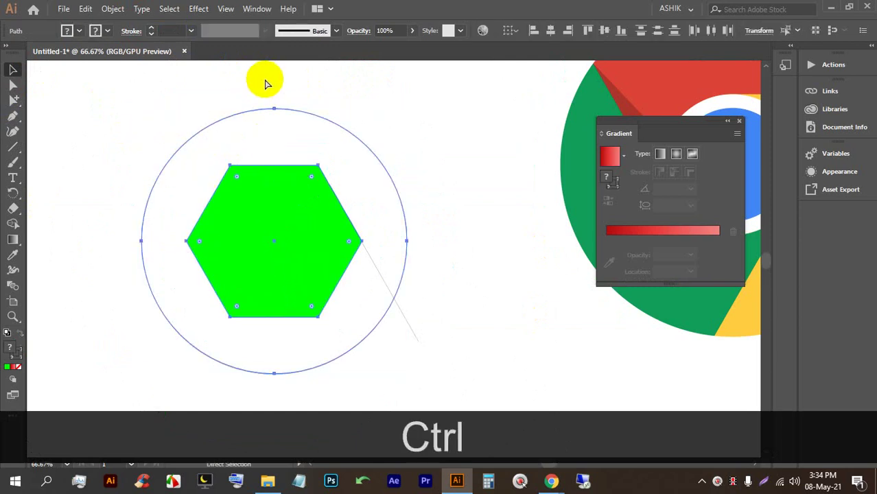
key(ctrl+r)
drag(302, 68, 275, 241)
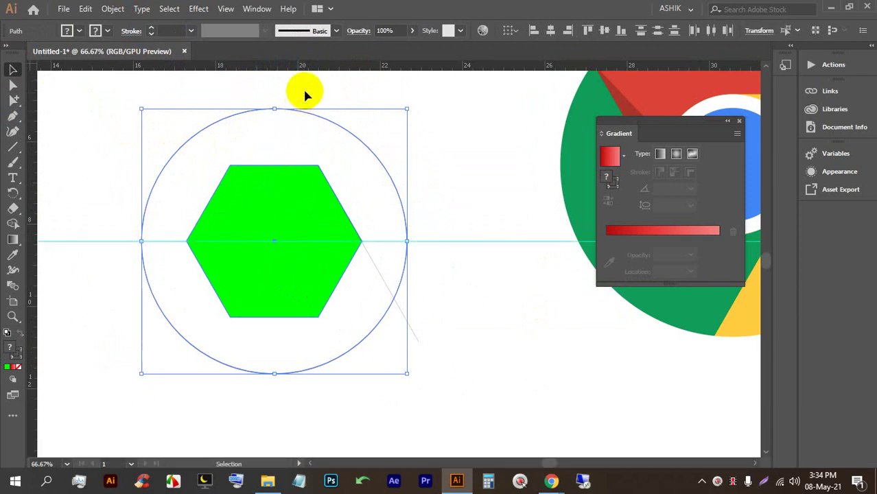
drag(310, 66, 275, 241)
click(462, 165)
Change the hexagon's fill to red and deselect it.
click(304, 224)
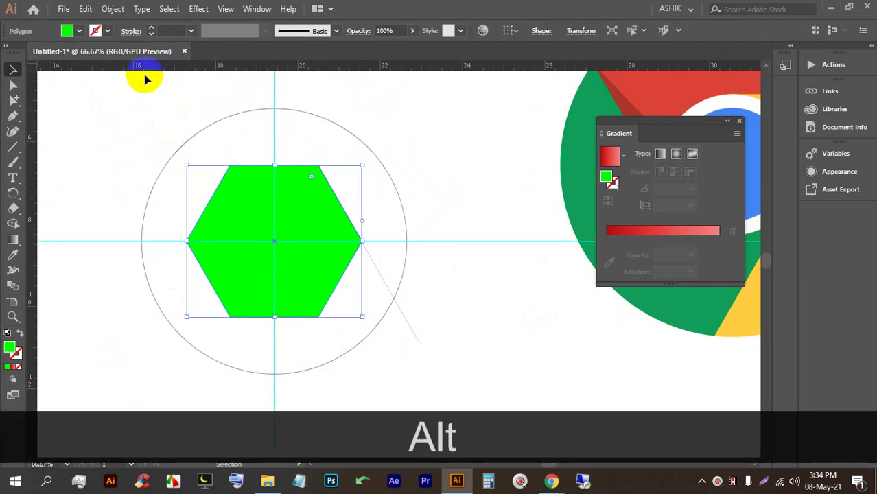
click(78, 30)
click(88, 53)
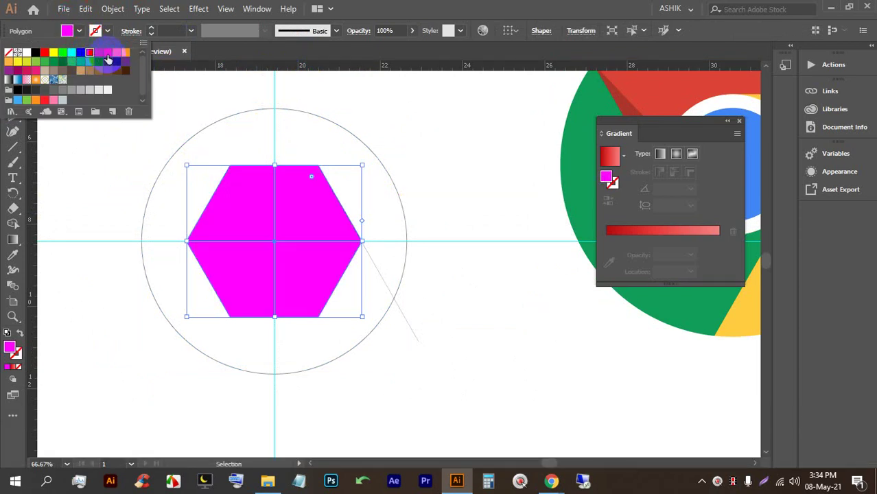
key(ctrl+z)
click(417, 153)
click(404, 206)
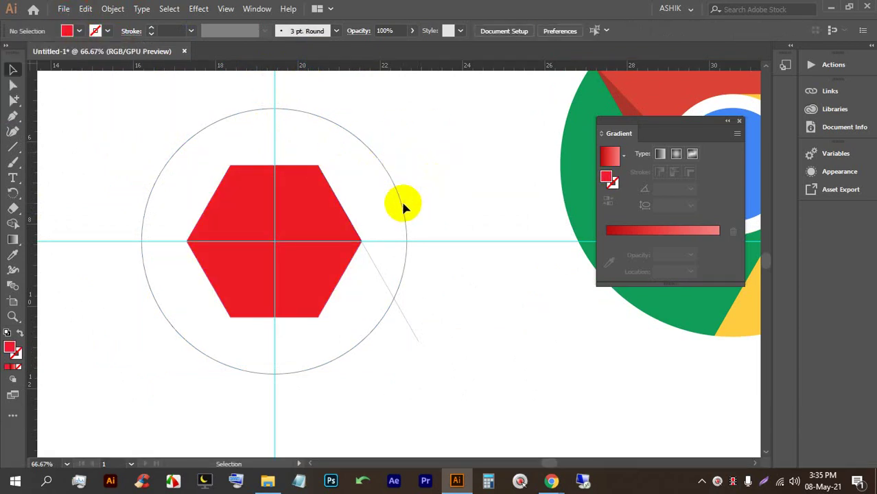
click(411, 330)
alt+scroll(273, 259, up, 1)
alt+scroll(284, 243, down, 1)
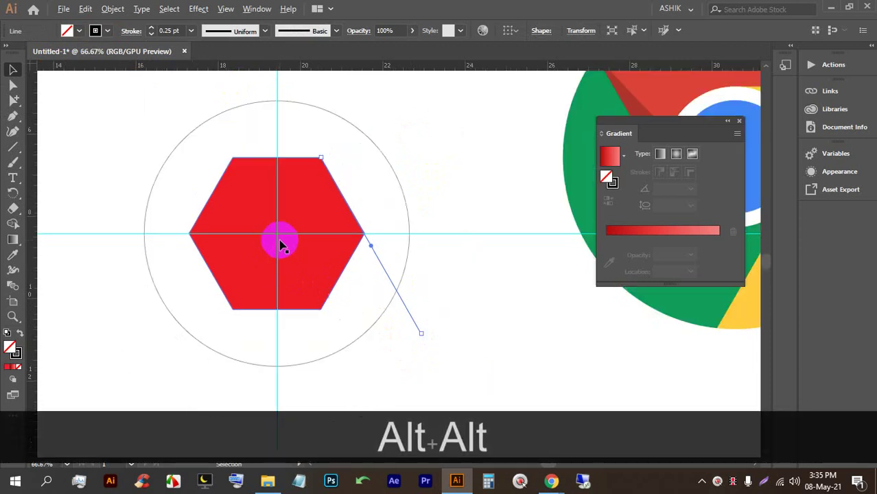
click(13, 195)
click(360, 248)
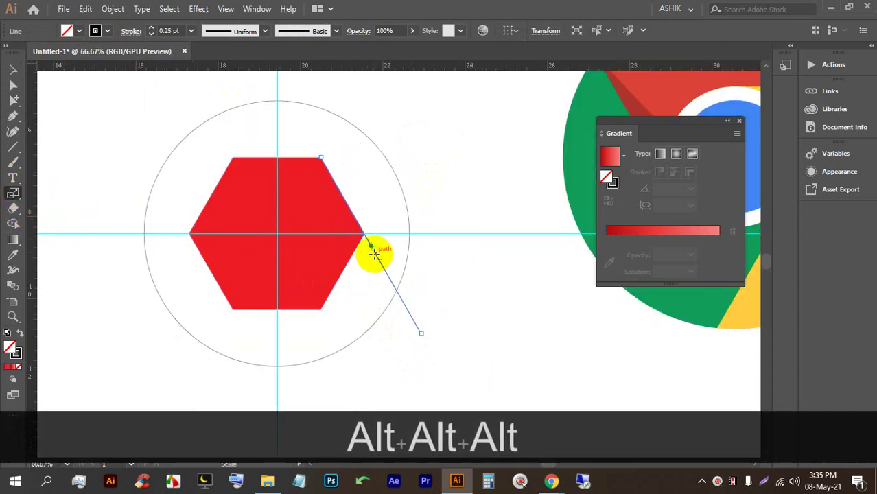
drag(372, 245, 383, 260)
key(ctrl+z)
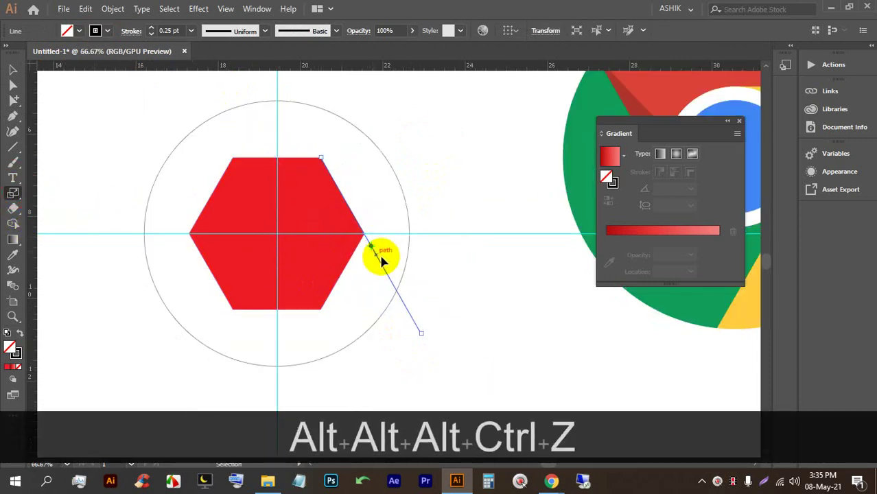
click(12, 71)
click(377, 227)
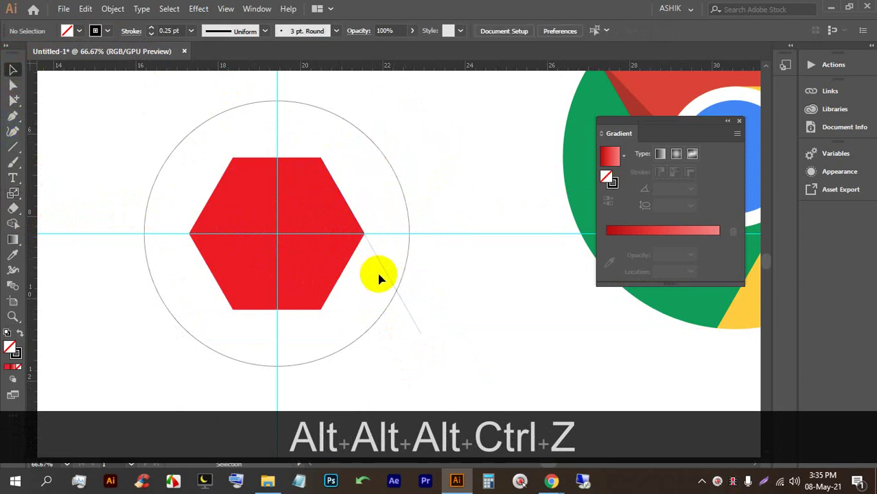
Rotate a copy of the diagonal line by 360/6 degrees about the shared centre of the circle and hexagon.
click(384, 264)
click(19, 200)
click(59, 190)
key(alt)
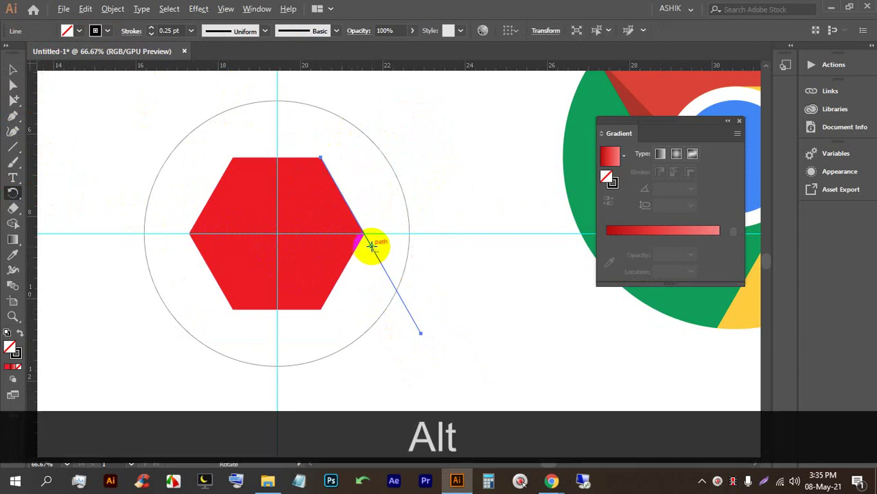
alt+click(283, 223)
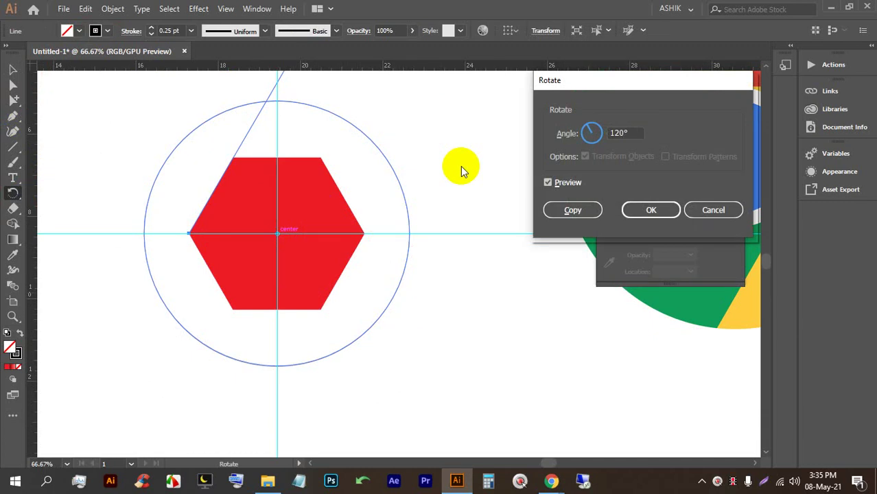
text(360/6)
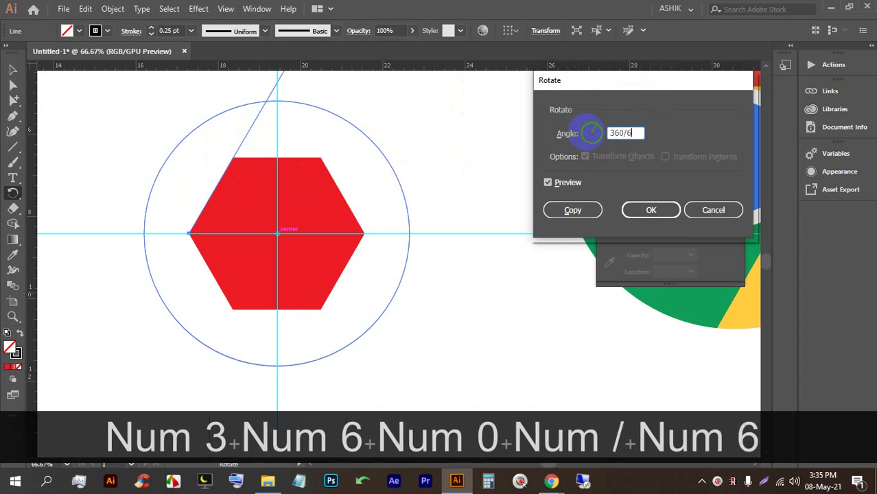
click(573, 210)
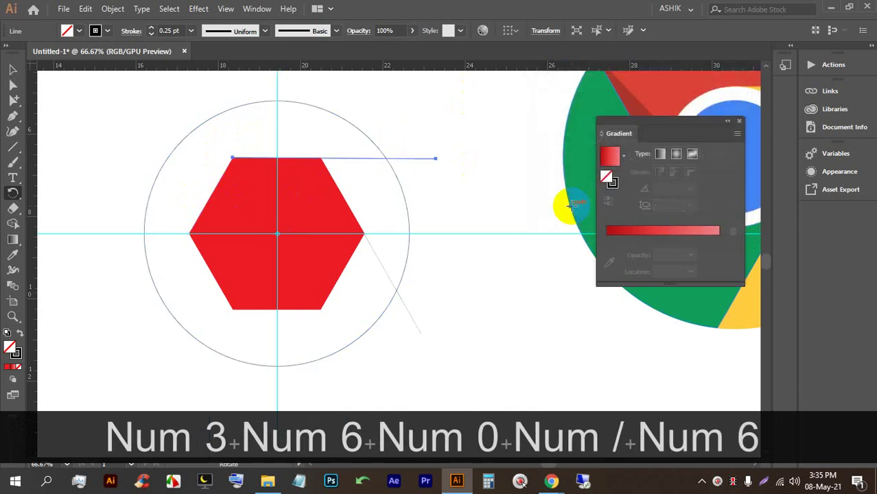
Repeat the rotated copy four more times so six lines extend the hexagon's edges around the circle.
click(287, 165)
key(ctrl+d)
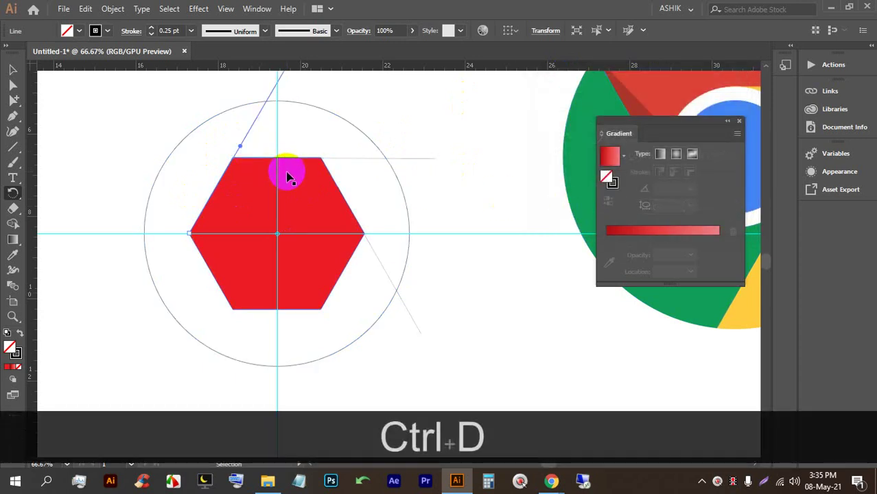
key(ctrl+d)
key(ctrl+d)
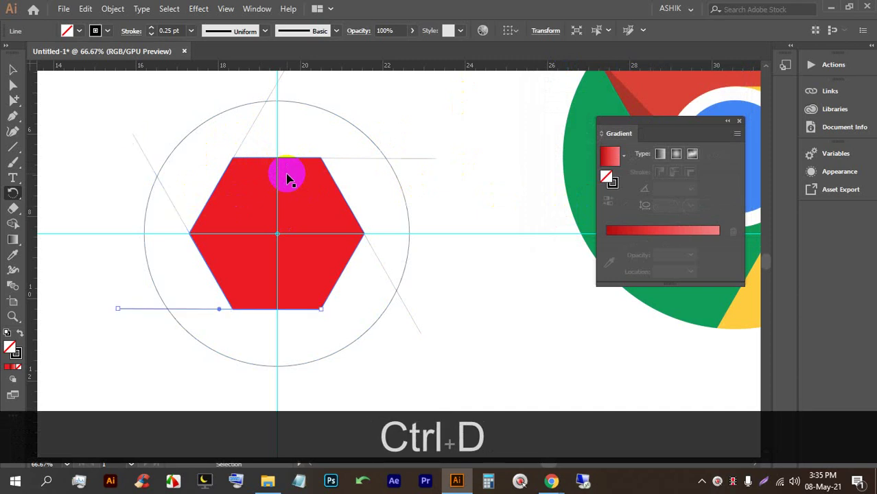
click(287, 179)
click(13, 68)
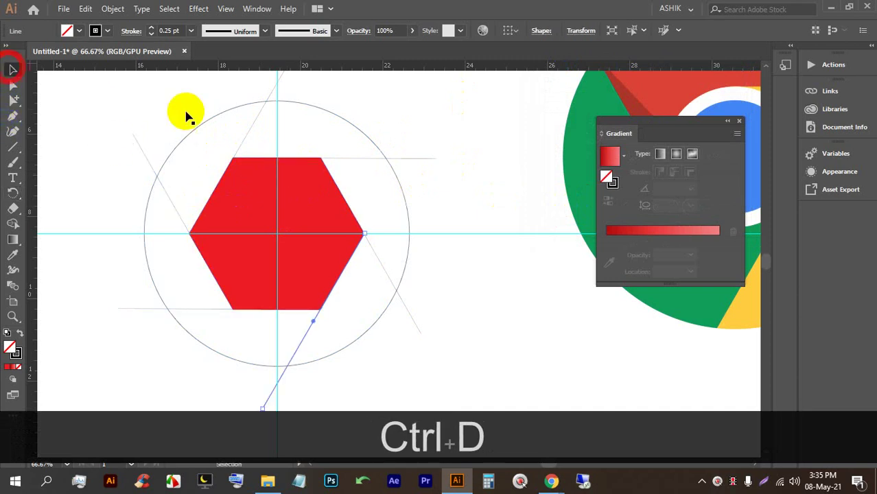
Hide the guides, select the whole drawing and remove the hexagon's inner area with the Shape Builder.
right_click(451, 130)
click(508, 232)
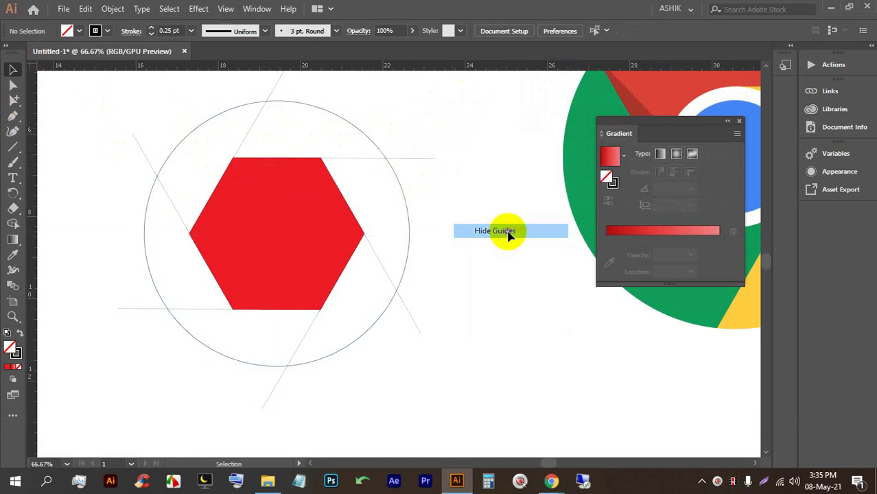
key(ctrl+a)
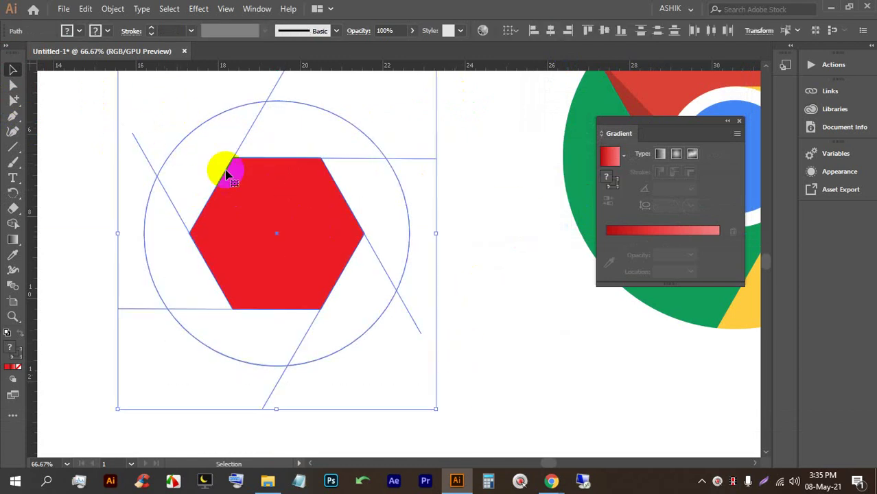
scroll(261, 199, up, 1)
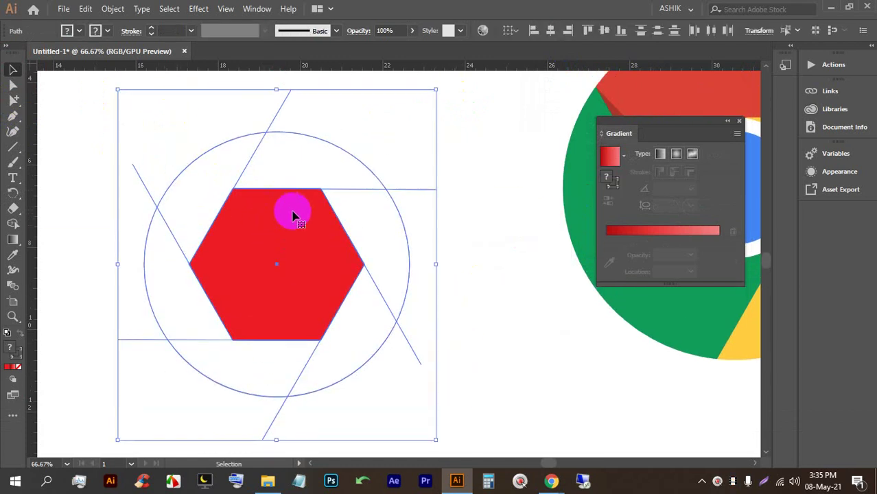
click(11, 223)
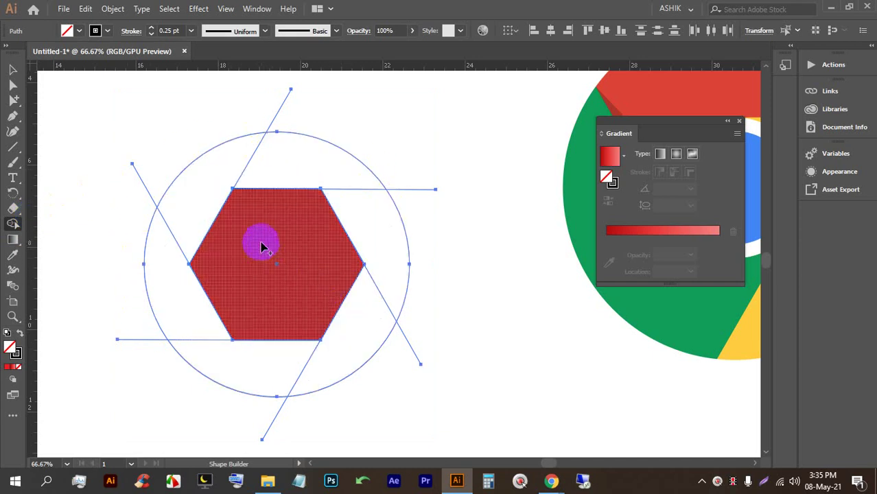
key(alt)
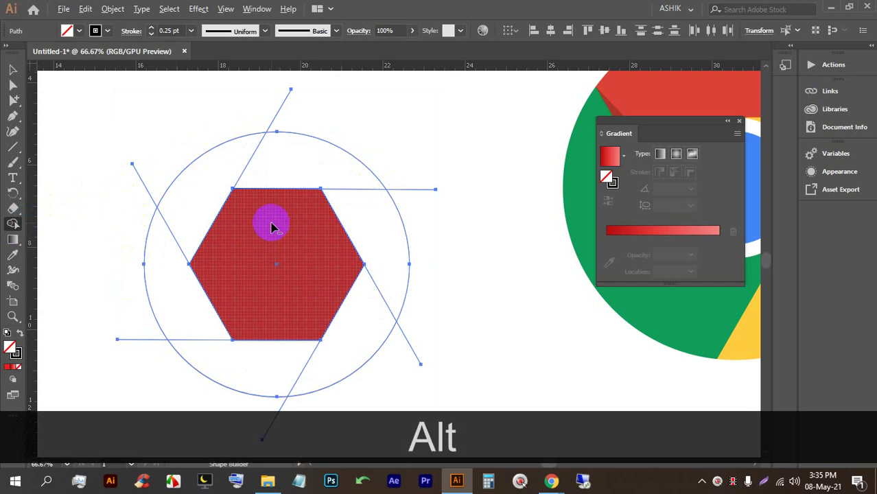
alt+click(272, 227)
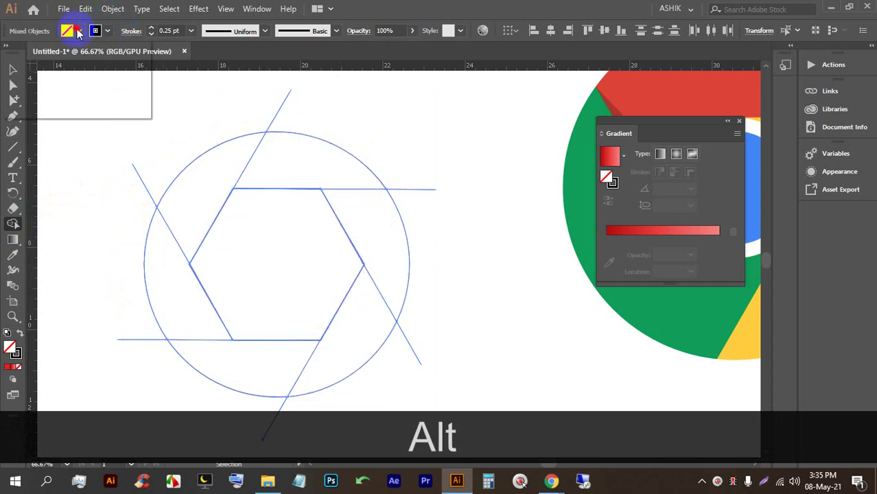
Fill the upper-left shutter blade with red and the left blade with green using the Shape Builder.
click(41, 55)
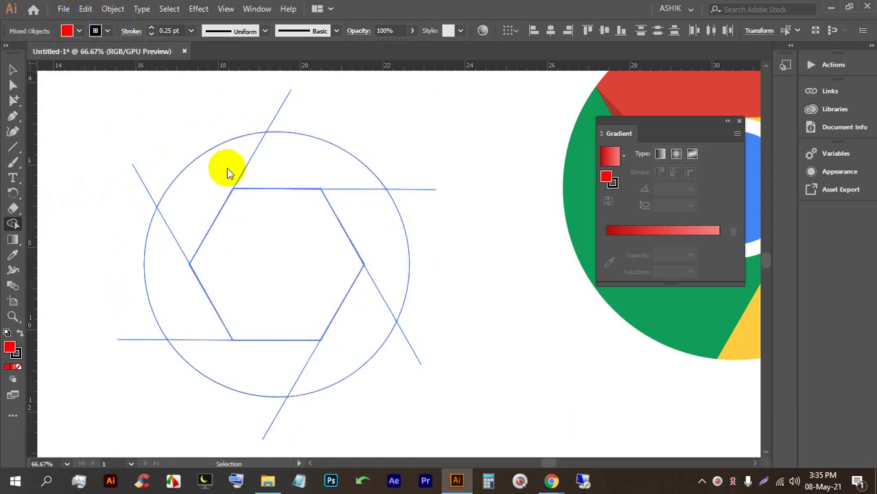
click(228, 173)
click(75, 33)
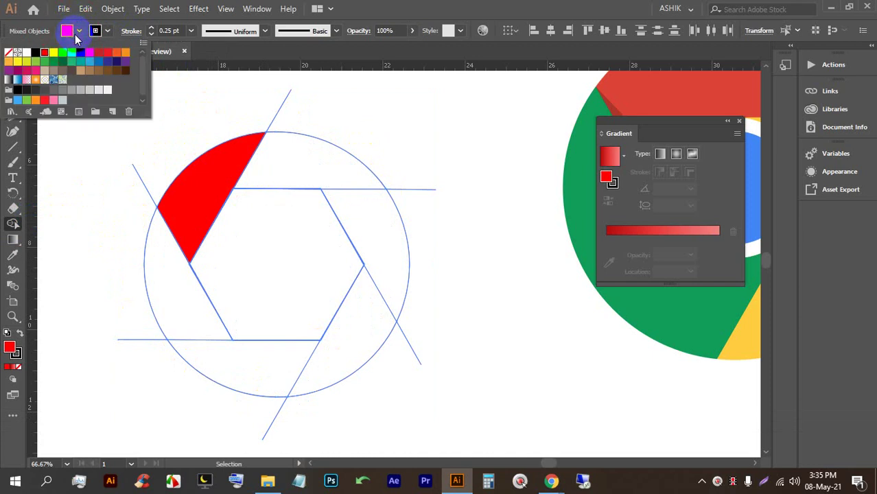
click(161, 274)
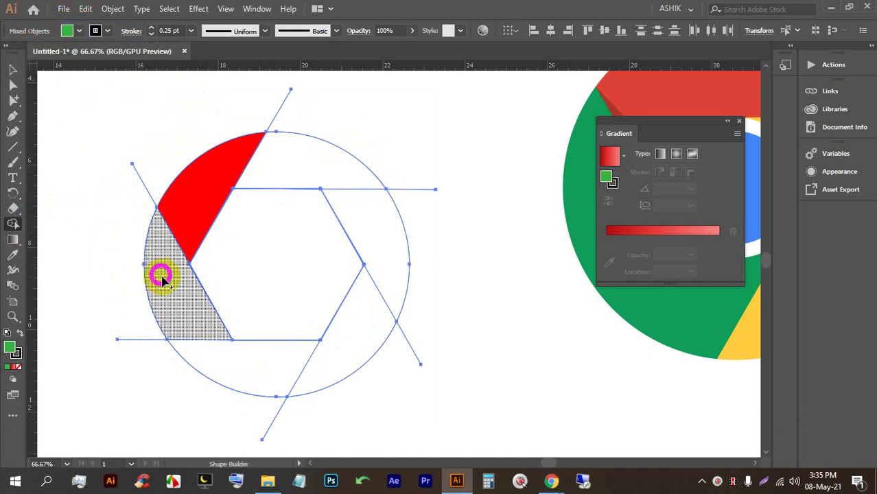
Fill the bottom shutter blade with magenta and the lower-right blade with yellow using the Shape Builder.
click(79, 31)
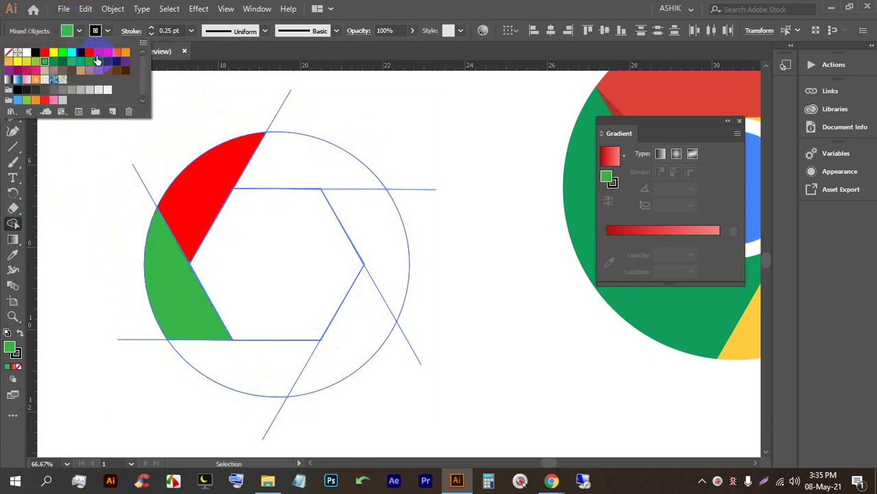
click(89, 54)
click(234, 353)
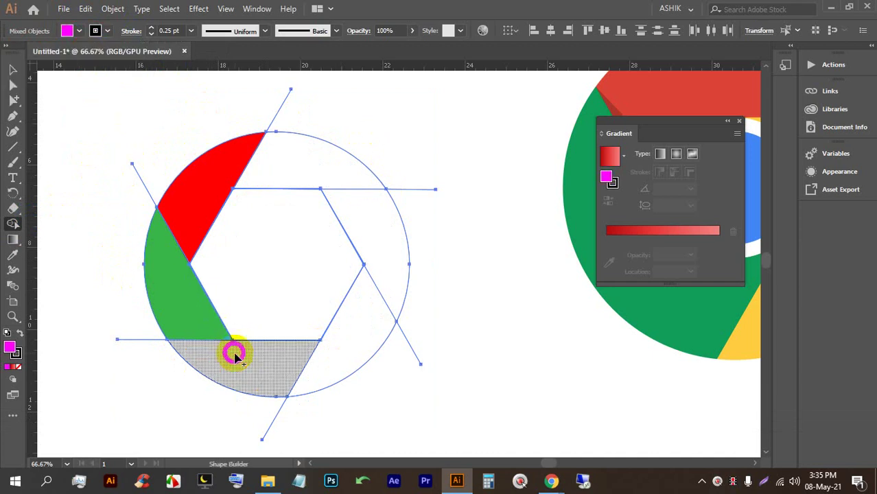
ctrl+click(98, 92)
click(79, 31)
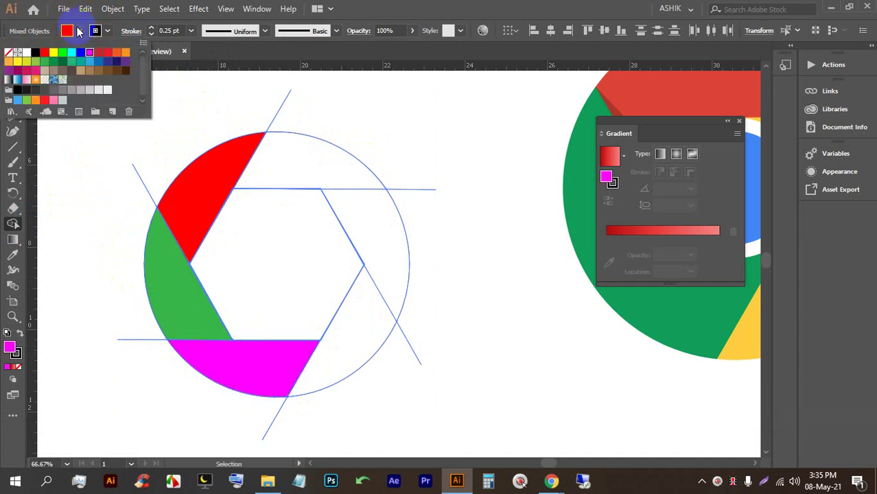
click(54, 52)
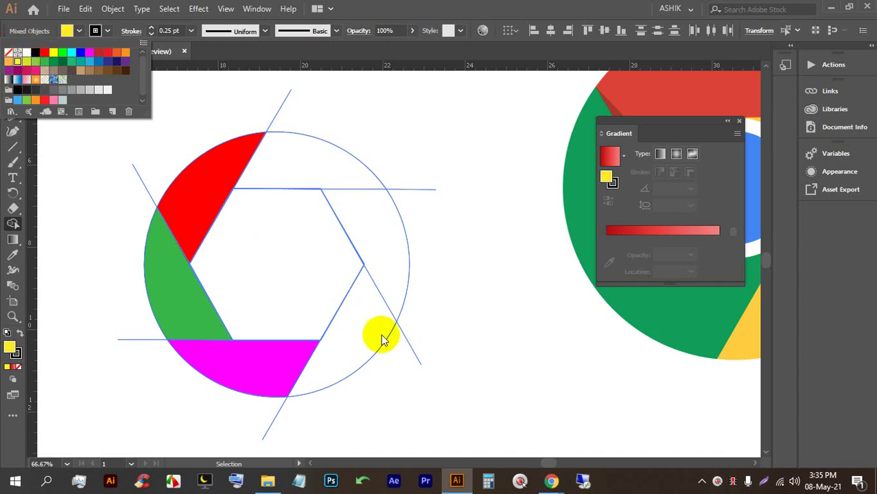
click(351, 334)
click(347, 329)
Fill the right shutter blade with pink and the top blade with orange using the Shape Builder.
ctrl+click(129, 107)
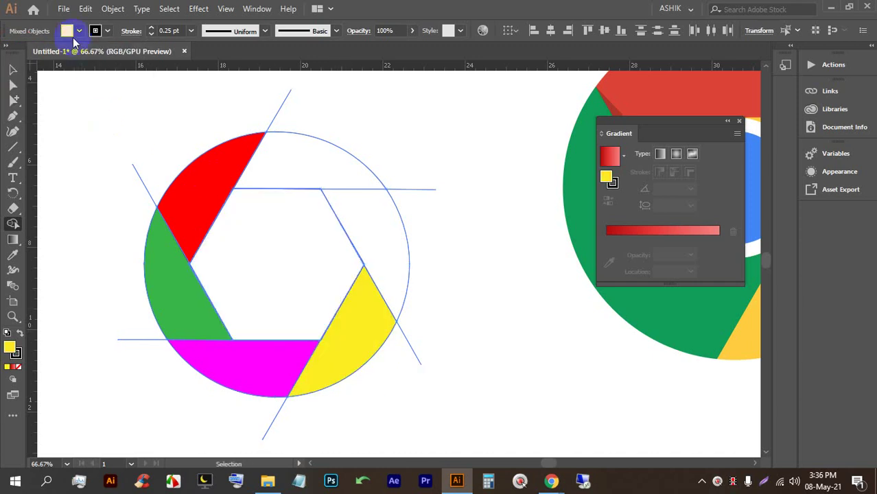
click(79, 30)
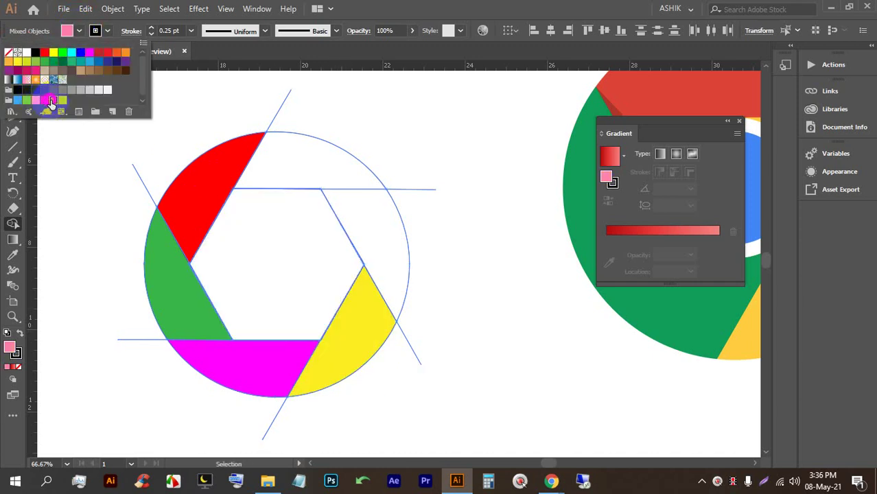
click(392, 208)
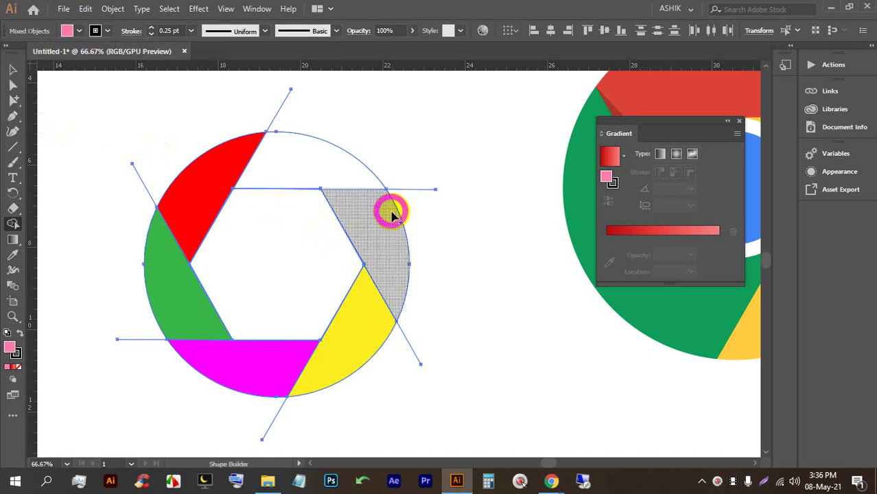
click(79, 32)
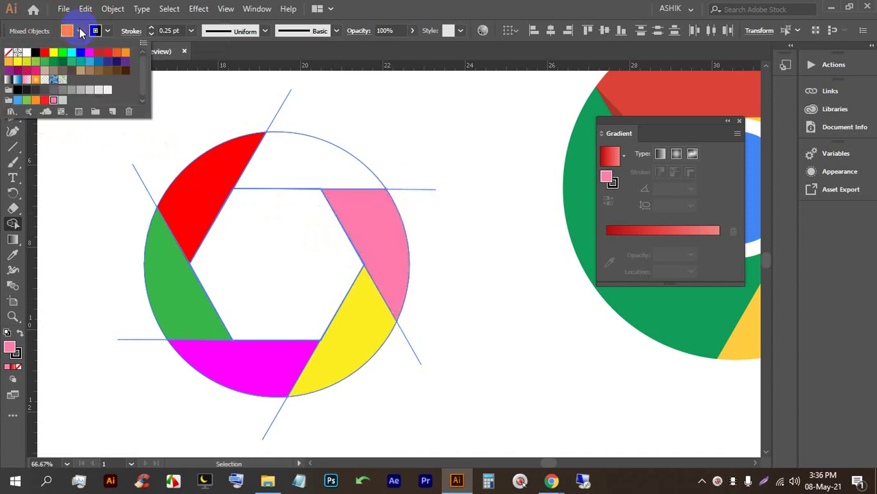
click(323, 174)
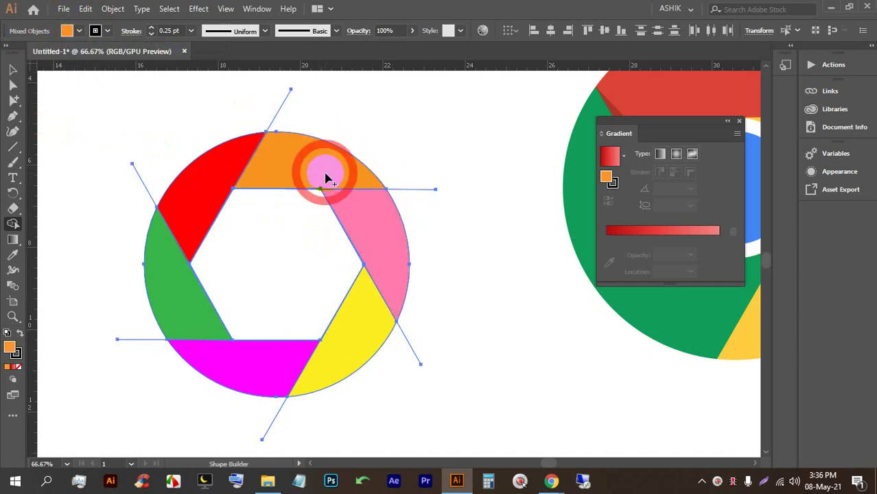
Select the whole shutter artwork with its construction lines, set its stroke to none and deselect it.
click(12, 70)
click(341, 89)
scroll(396, 195, down, 1)
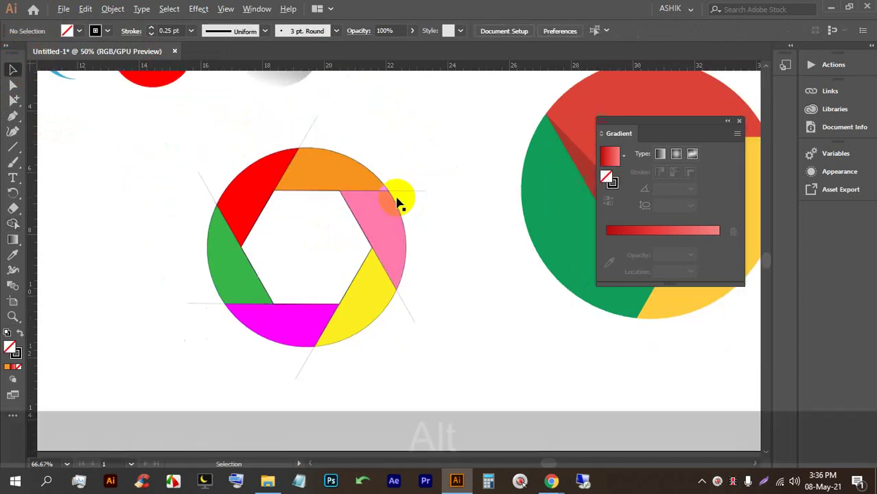
drag(417, 348, 179, 145)
click(108, 31)
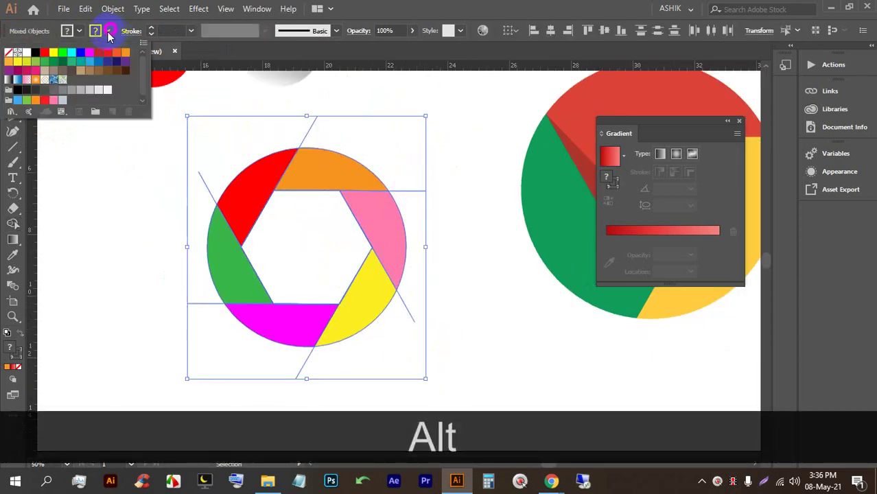
click(8, 53)
click(163, 252)
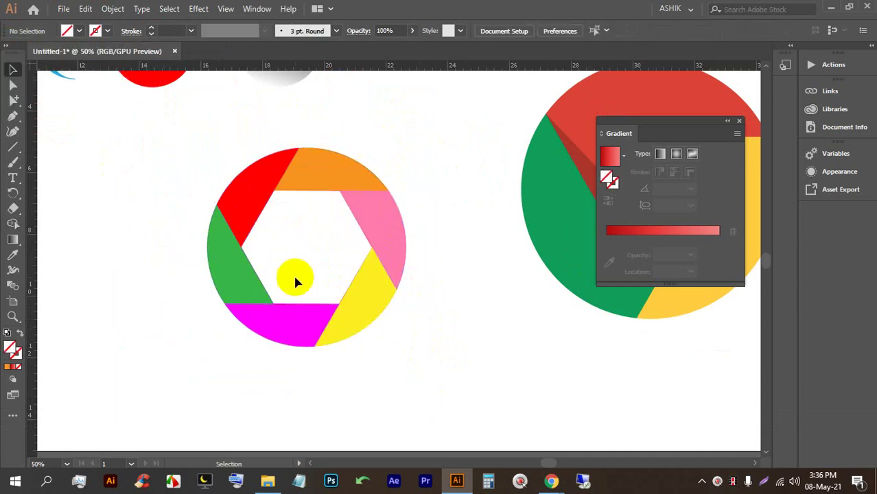
Switch to Google Chrome and bring up the Camera shutter image search with the aperture icon reference.
scroll(430, 292, up, 1)
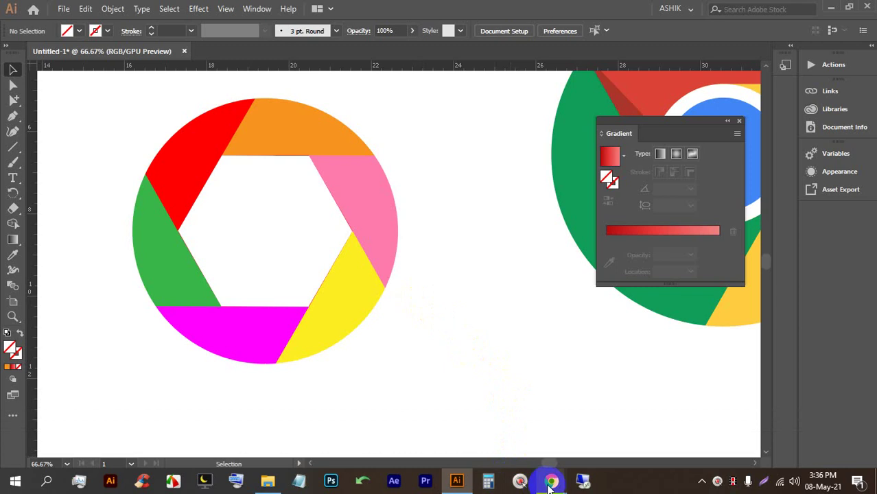
mouse_move(550, 479)
click(425, 413)
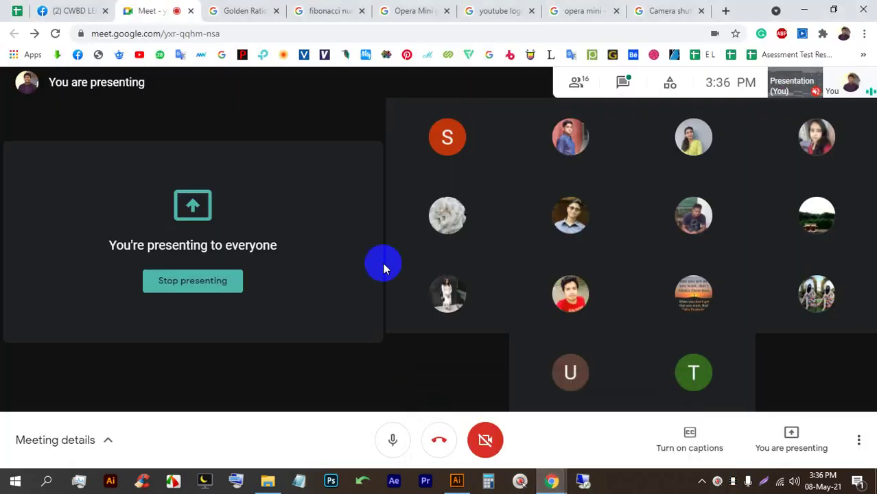
click(659, 10)
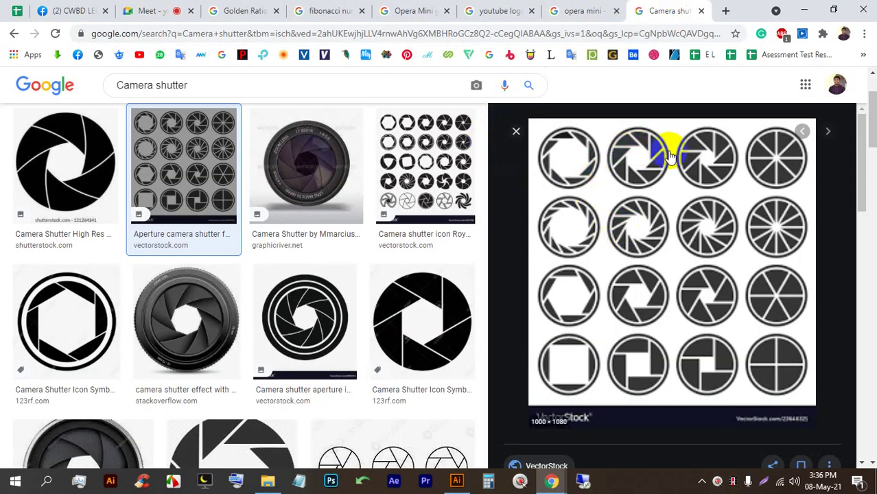
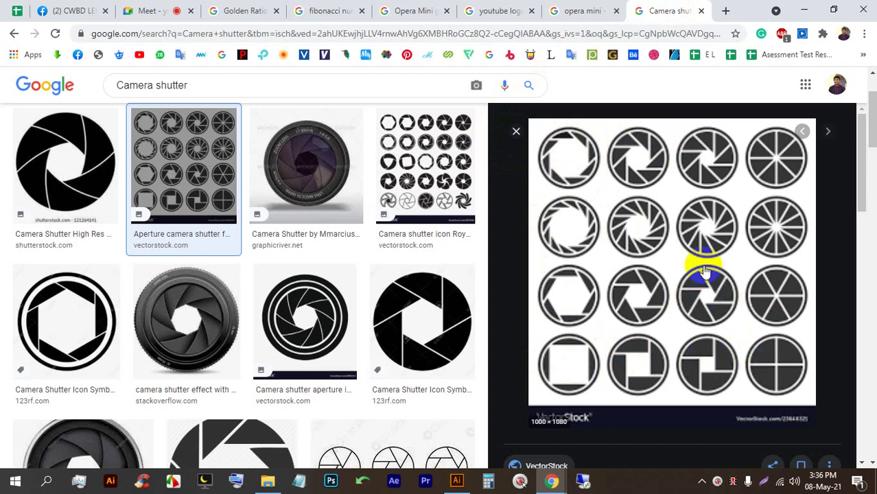
Check the Google Meet call and switch back to Illustrator at the empty artboard area beside the Chrome logo.
click(147, 10)
click(484, 437)
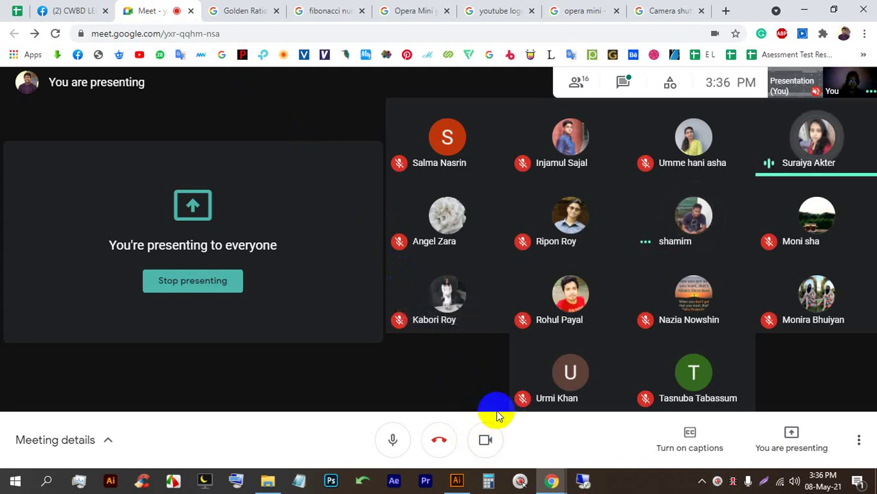
click(456, 480)
scroll(368, 278, down, 3)
drag(368, 278, 181, 266)
scroll(306, 182, up, 1)
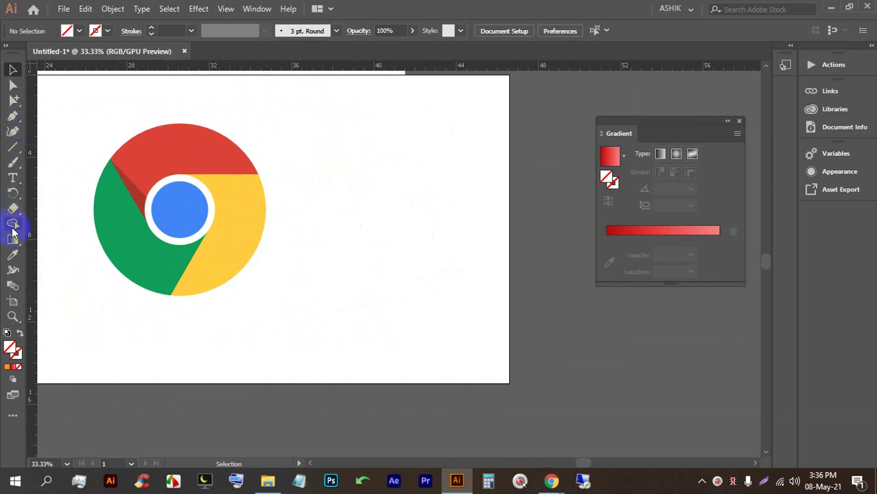
Draw an upright eight-sided polygon on the empty artboard area beside the Chrome logo with the Polygon tool.
click(11, 119)
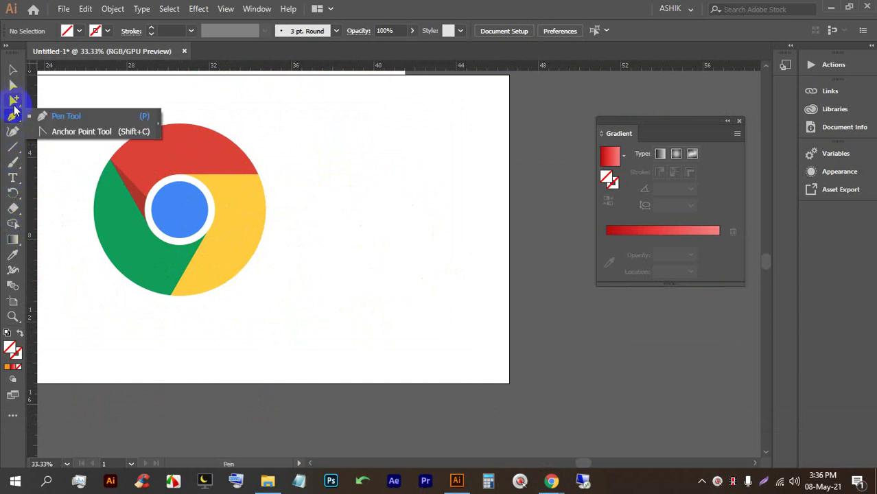
click(12, 147)
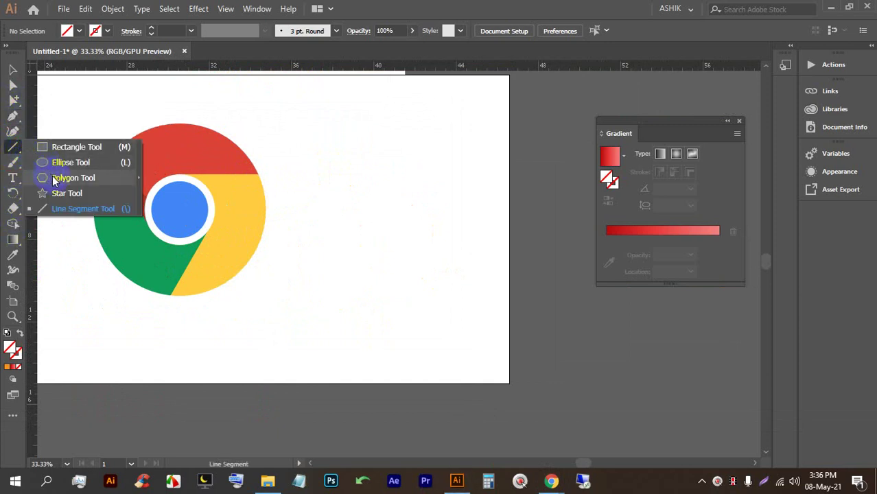
click(59, 177)
drag(404, 205, 417, 236)
key(Down)
key(Down)
key(Up)
key(Up)
key(Up)
key(shift)
Fill the octagon beside the Chrome logo with magenta.
click(13, 69)
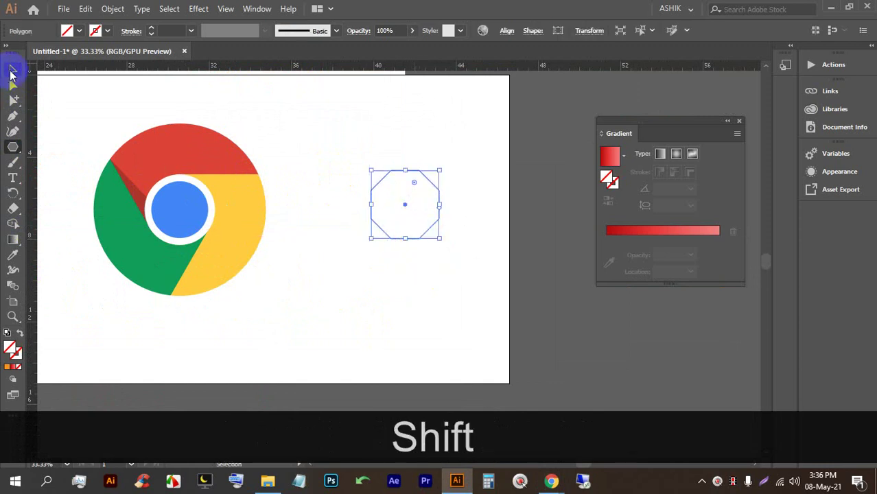
scroll(508, 164, up, 1)
click(490, 235)
key(alt)
drag(363, 191, 379, 198)
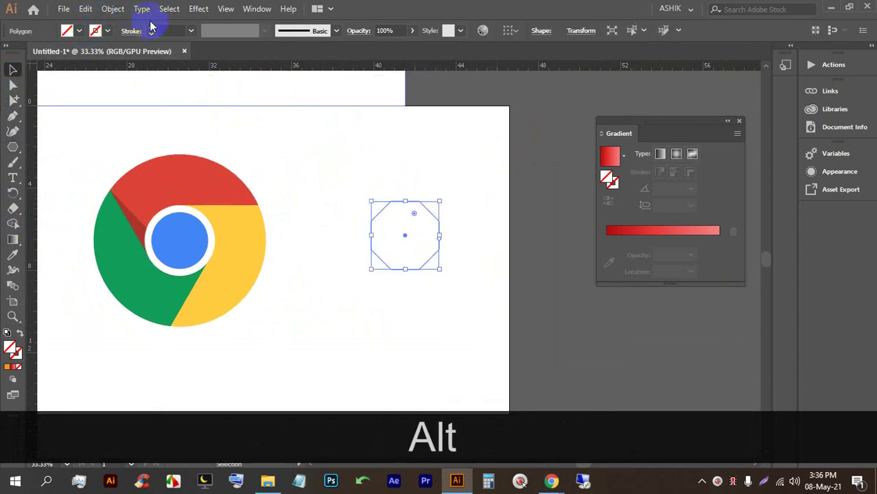
click(82, 31)
click(147, 53)
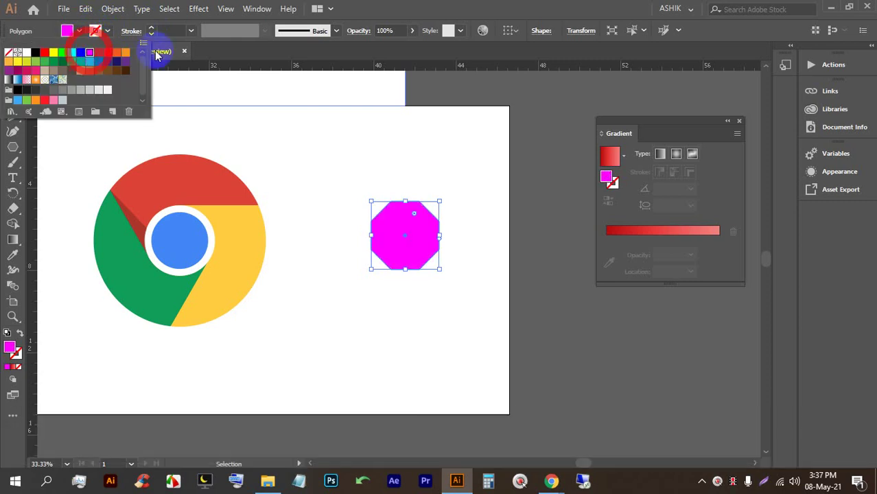
Draw a large circle enclosing the octagon with the Ellipse tool and move it roughly around the octagon.
drag(16, 147, 78, 160)
key(shift+alt)
drag(356, 283, 398, 372)
click(13, 69)
drag(360, 290, 401, 253)
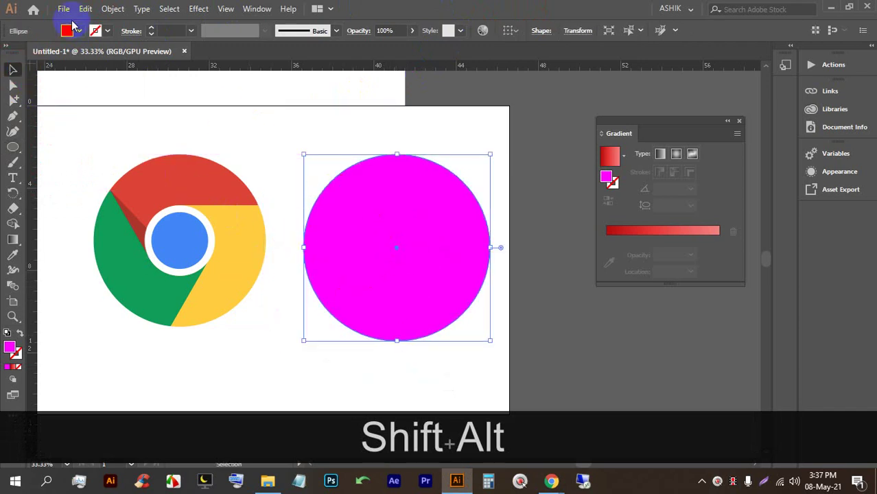
Give the large circle no fill and a 0.5 pt black stroke.
click(78, 32)
click(7, 53)
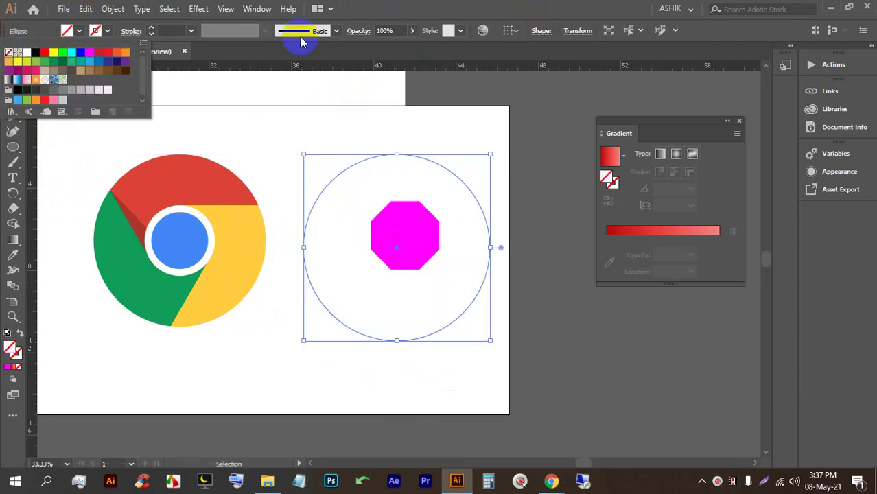
click(152, 31)
Align the octagon and the large circle to each other's center horizontally and vertically, and deselect them.
click(9, 69)
click(456, 147)
drag(468, 394, 431, 105)
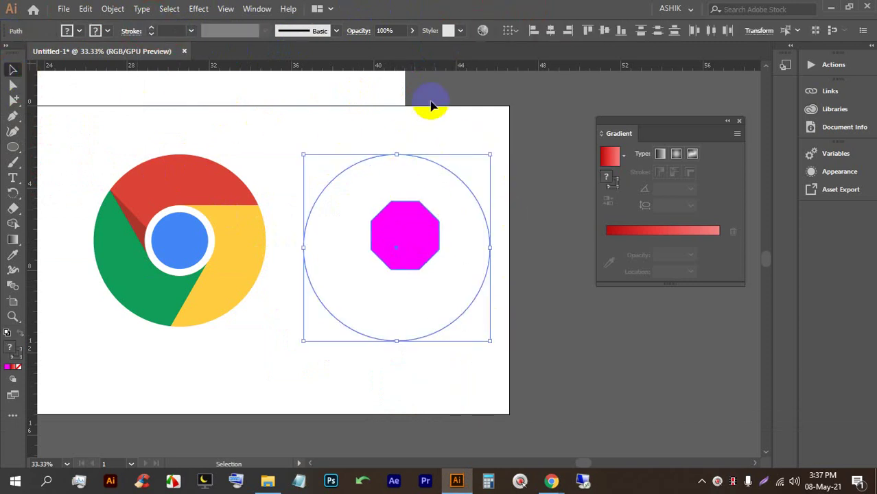
click(550, 30)
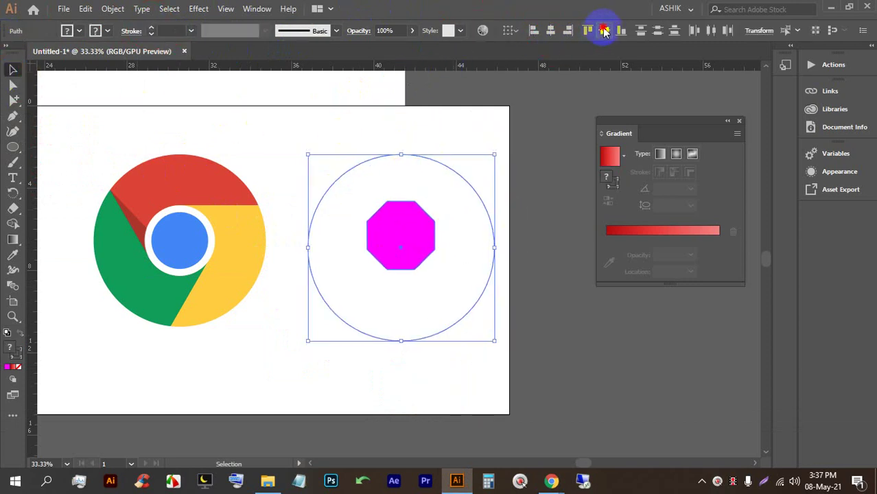
click(603, 30)
click(494, 411)
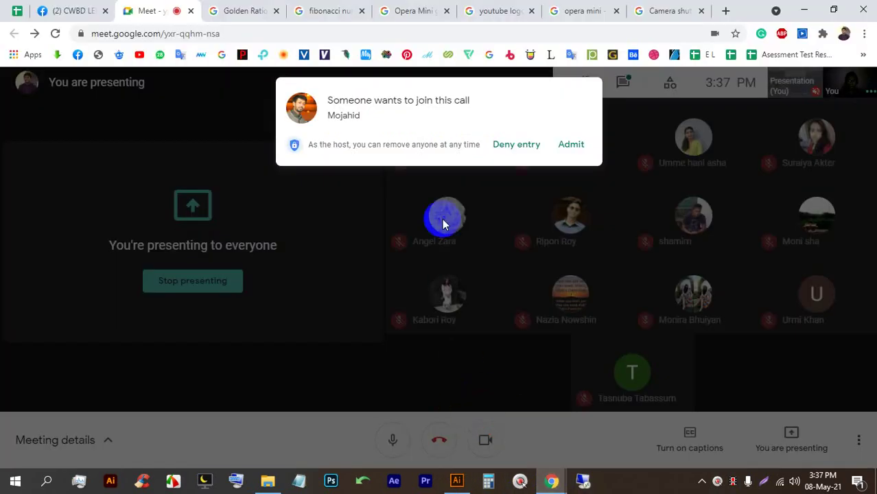
Admit the waiting participant to the Google Meet call and switch back to Illustrator.
click(570, 145)
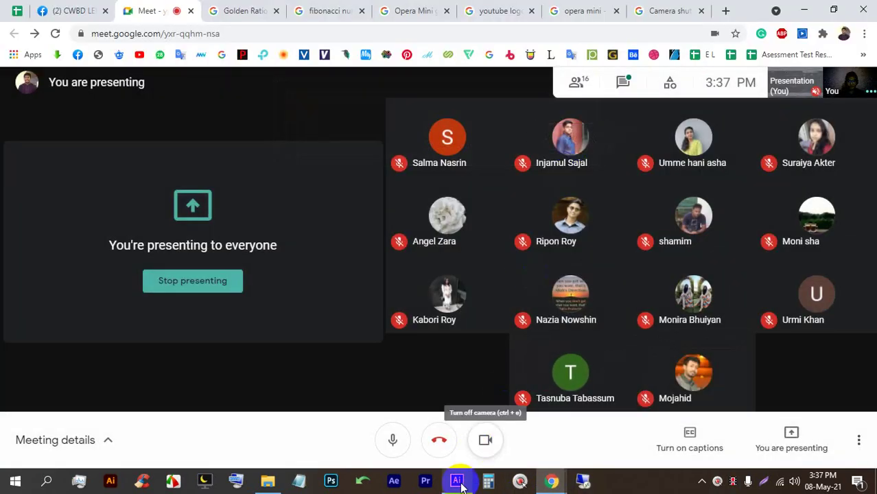
click(457, 481)
scroll(386, 202, up, 2)
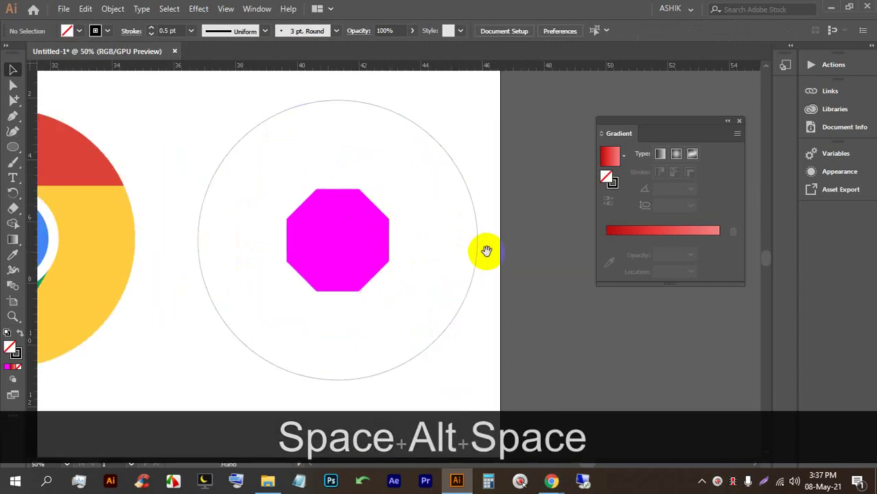
Draw a curved Pen path from the right end of the octagon's top edge, arcing down to the right beyond the circle.
drag(486, 251, 480, 280)
click(352, 264)
scroll(491, 251, up, 1)
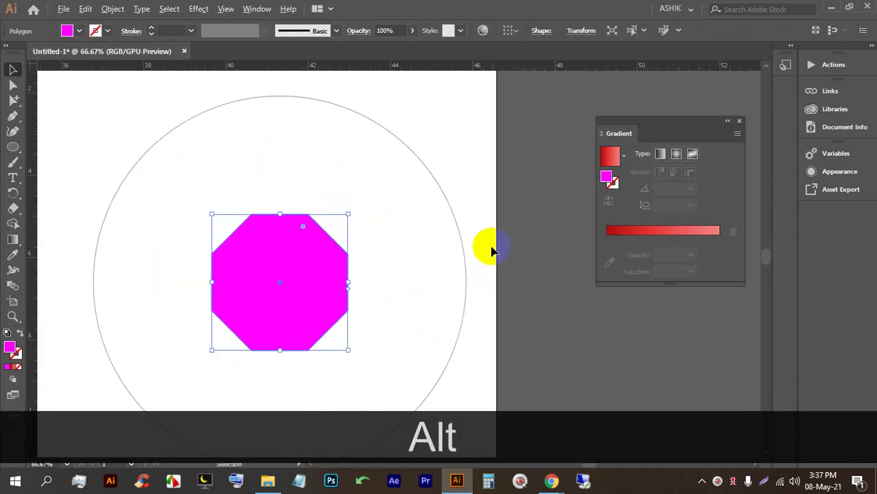
click(488, 242)
click(13, 116)
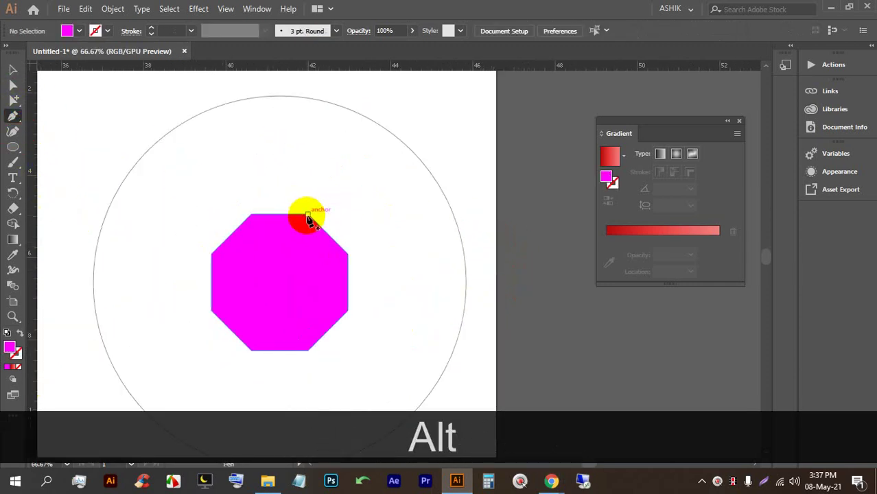
click(307, 216)
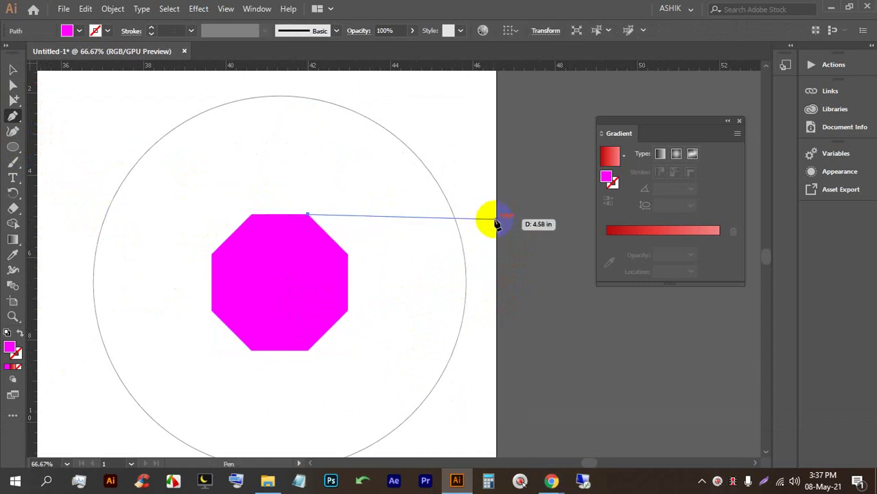
drag(550, 357, 553, 390)
drag(553, 446, 170, 177)
key(alt)
key(space)
Give the curved path no fill and a 0.5 pt black stroke.
click(13, 70)
click(434, 291)
click(437, 290)
click(66, 31)
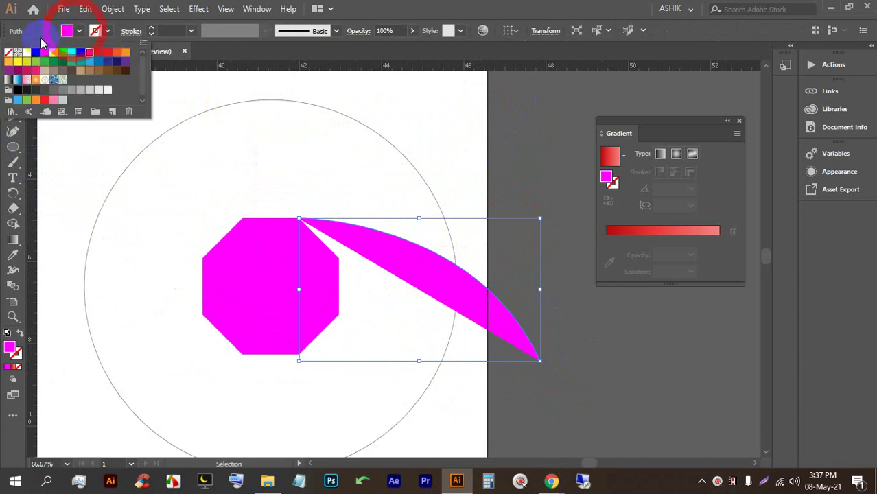
click(8, 52)
click(151, 31)
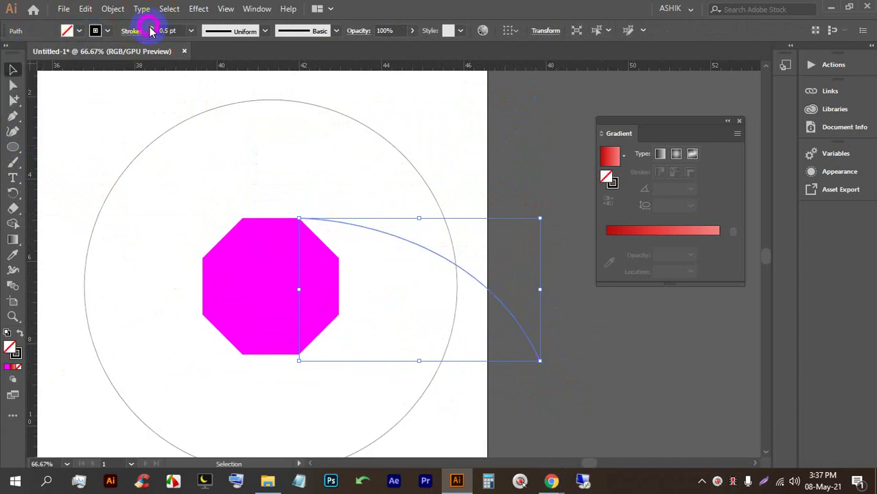
click(478, 186)
Show and unlock the guides and delete the existing horizontal guide just below the octagon.
click(428, 251)
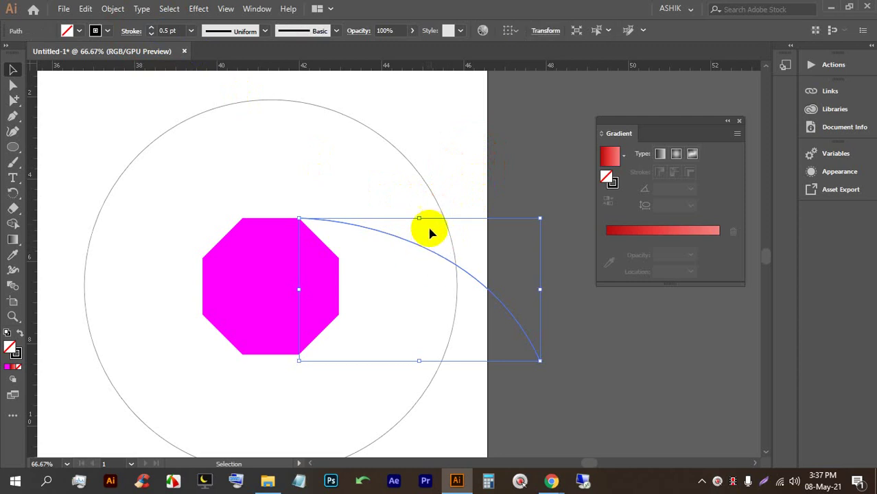
scroll(343, 247, down, 1)
click(260, 261)
click(268, 270)
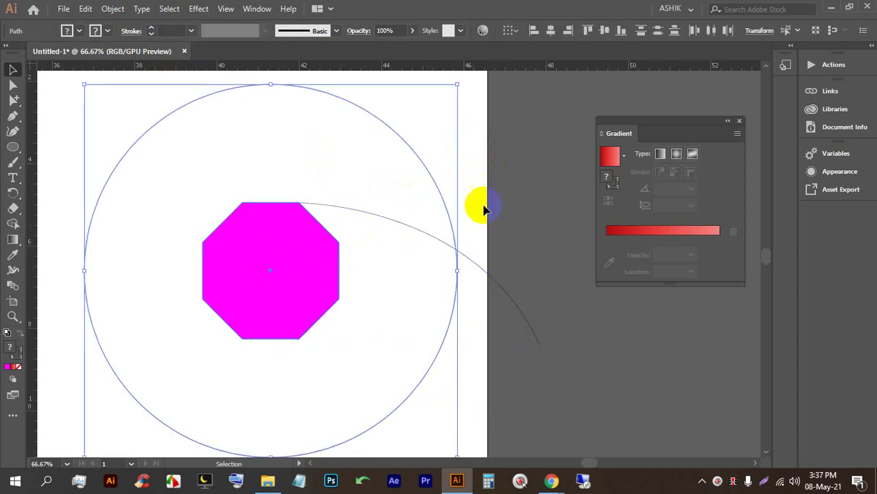
right_click(505, 150)
click(506, 120)
right_click(467, 131)
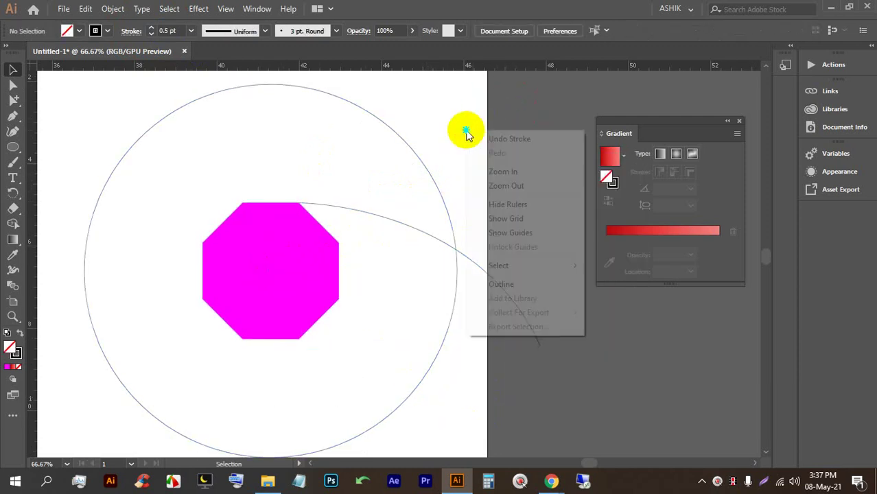
click(481, 229)
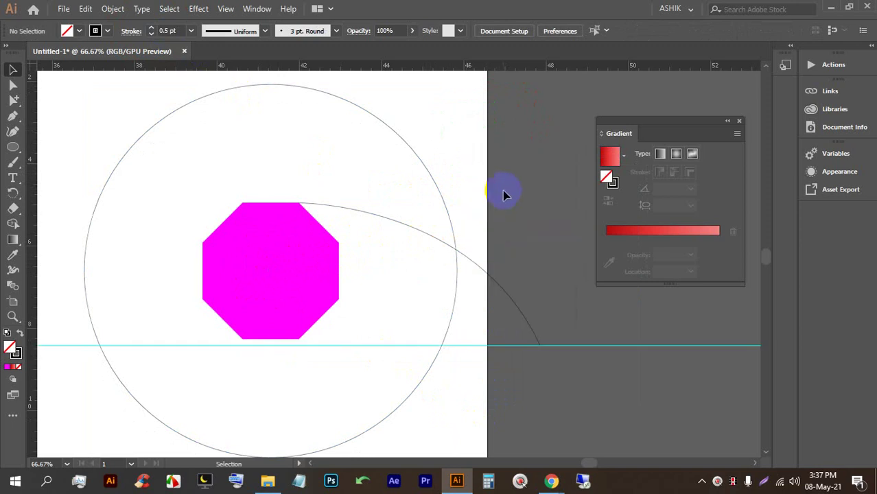
right_click(483, 332)
click(512, 246)
click(478, 345)
key(BackSpace)
Place a horizontal and a vertical guide crossing at the common center of the octagon and circle.
alt+scroll(445, 300, down, 1)
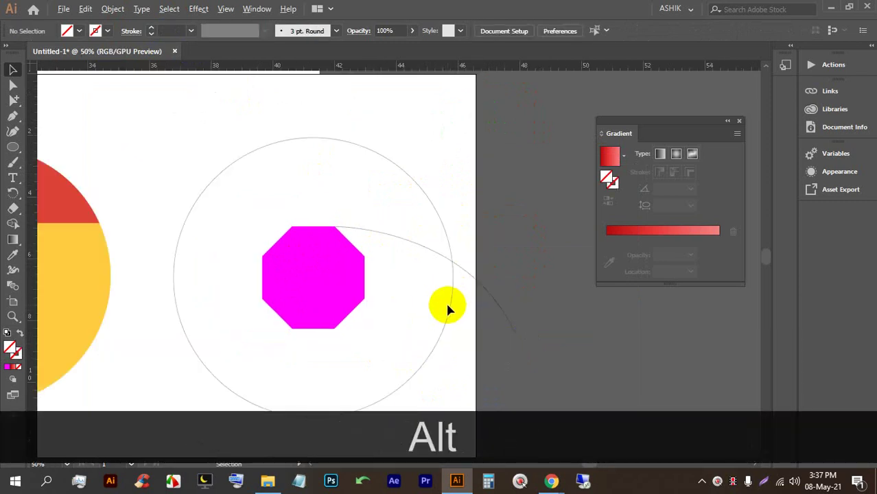
drag(336, 297, 336, 296)
drag(354, 69, 313, 280)
click(330, 140)
drag(347, 72, 319, 214)
key(ctrl+alt+z)
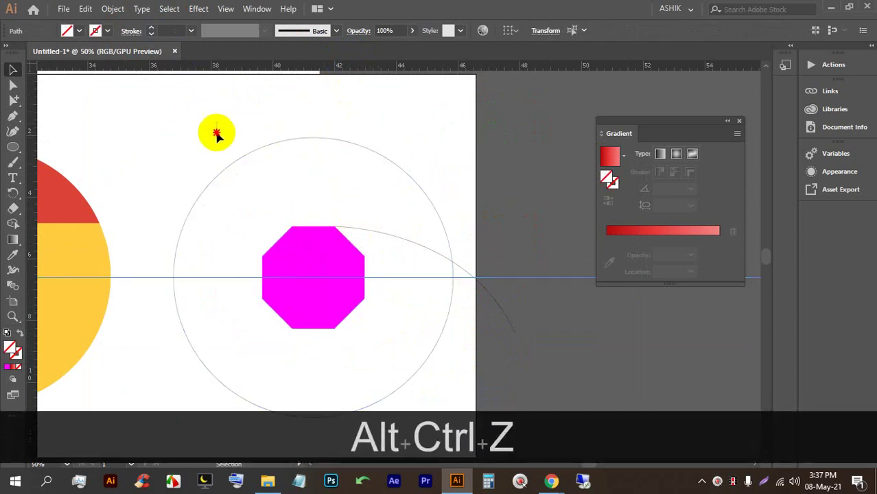
click(292, 307)
drag(365, 87, 320, 279)
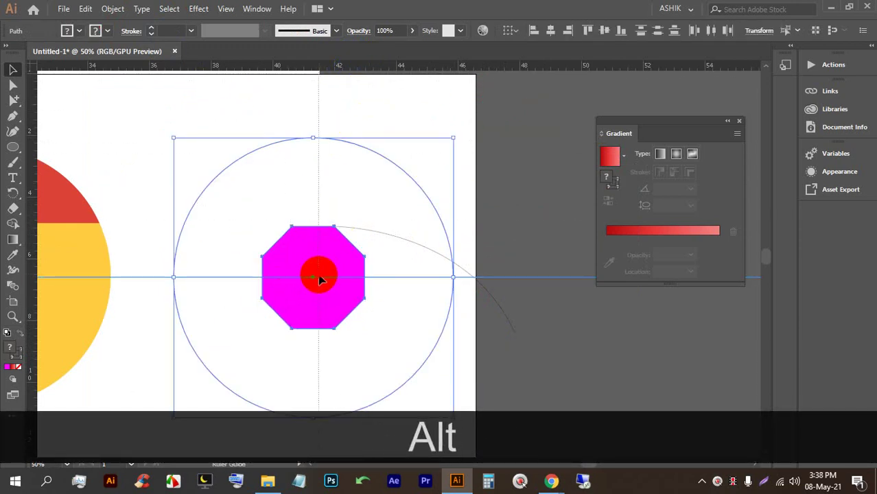
drag(314, 280, 395, 261)
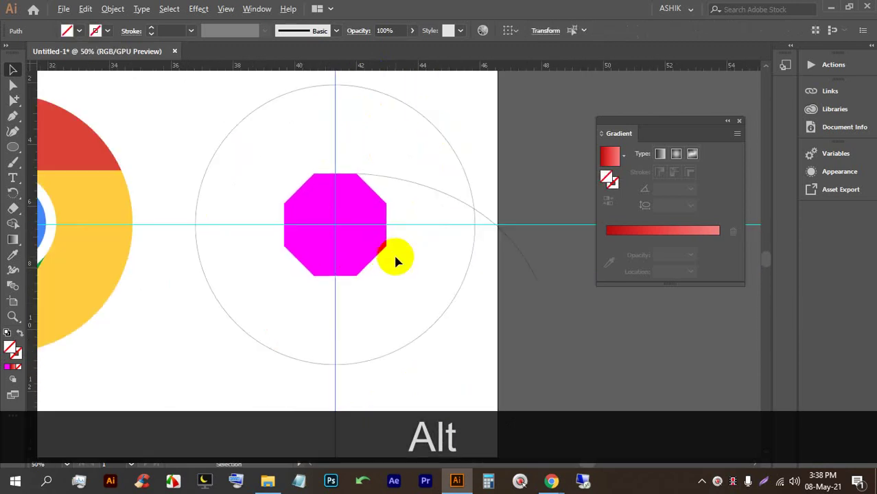
Make a copy of the curved path rotated by 360/8 degrees about the guides' intersection.
click(416, 187)
click(13, 193)
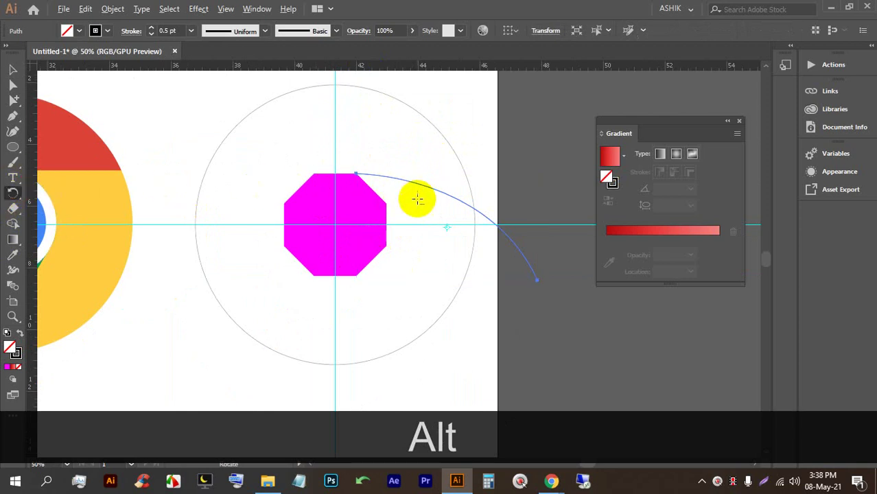
alt+click(335, 221)
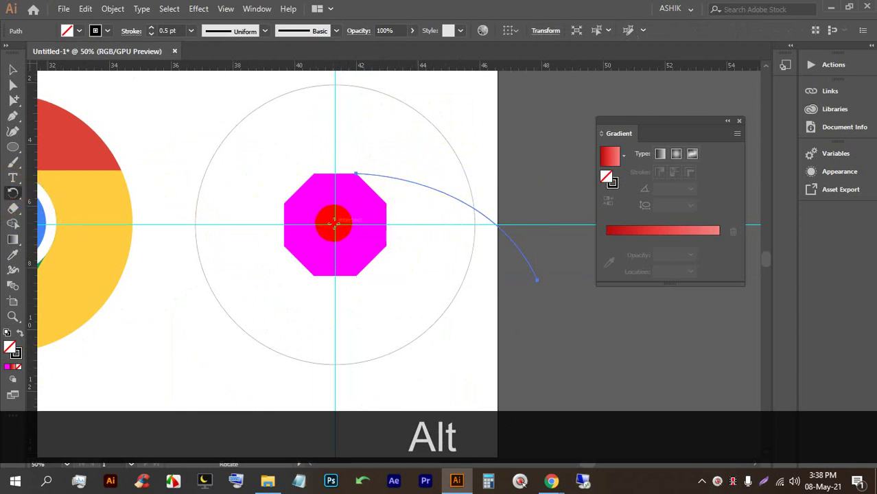
click(582, 127)
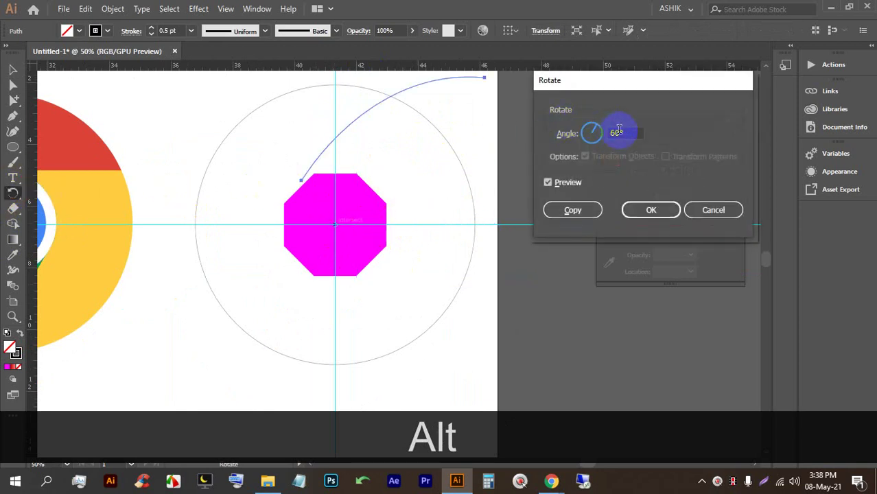
text(360)
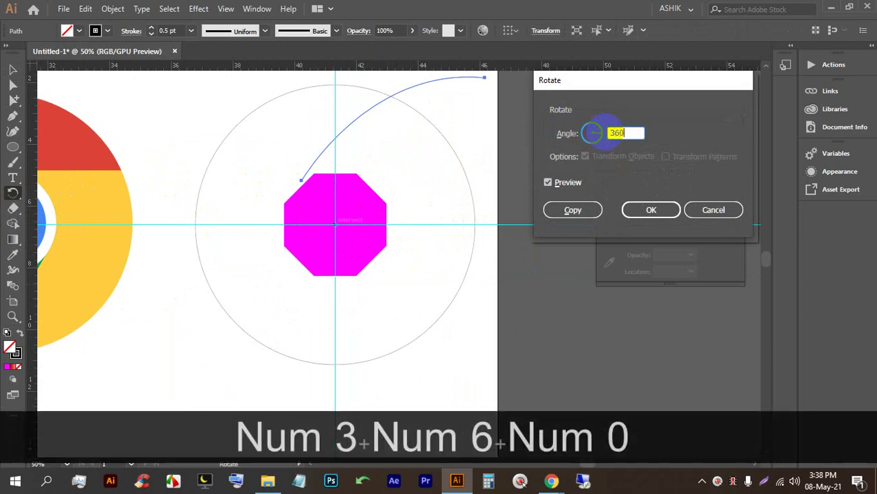
text(/8)
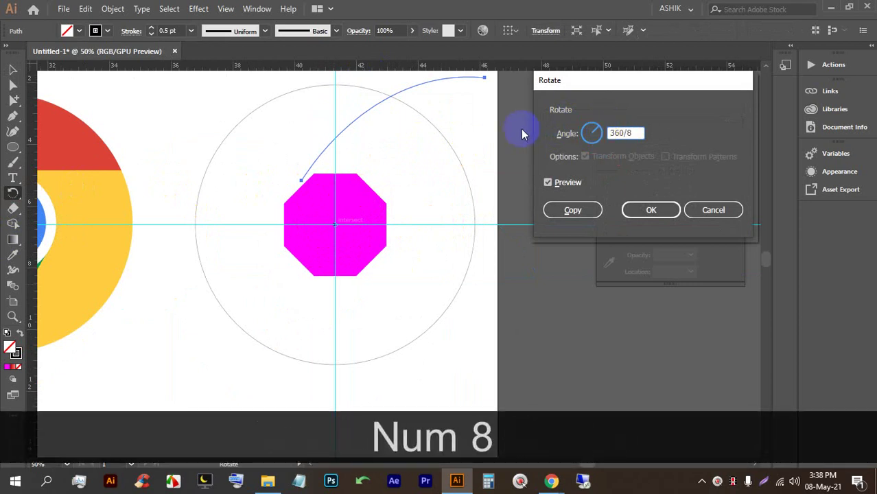
click(566, 209)
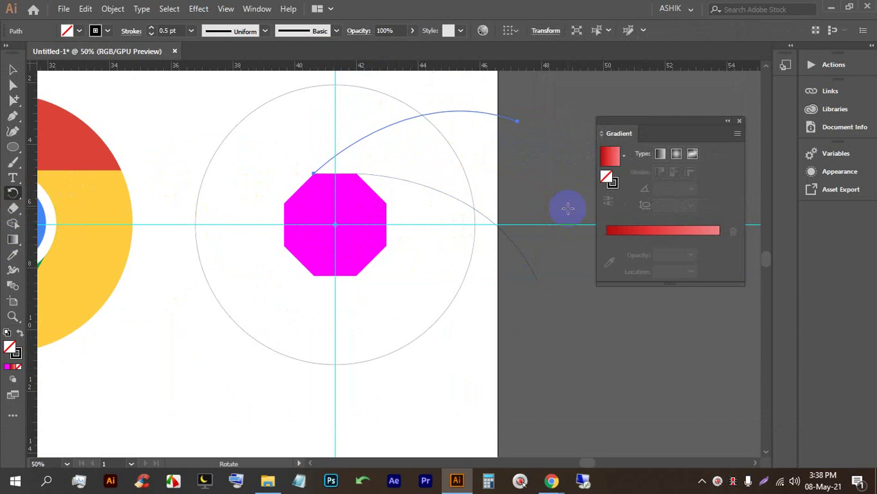
Repeat the rotated copy of the curve six more times to complete eight curves around the octagon.
key(ctrl+d)
key(ctrl+d)
key(ctrl+d)
key(ctrl+d)
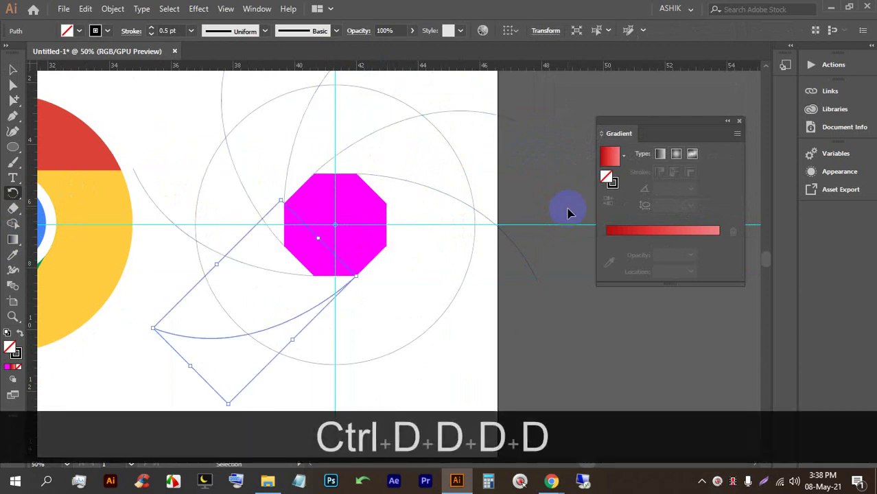
key(ctrl+d)
key(ctrl+d)
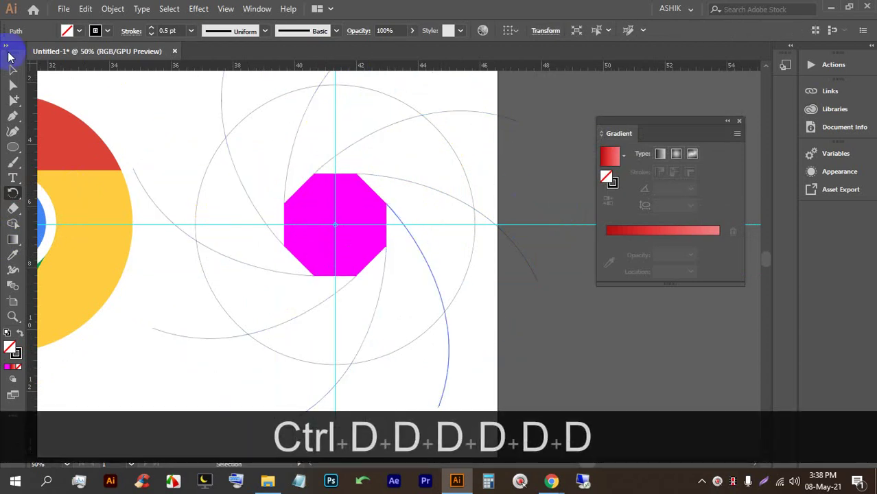
Hide the guides crossing the artwork.
click(11, 69)
scroll(446, 244, down, 1)
click(372, 254)
drag(395, 313, 207, 122)
click(473, 231)
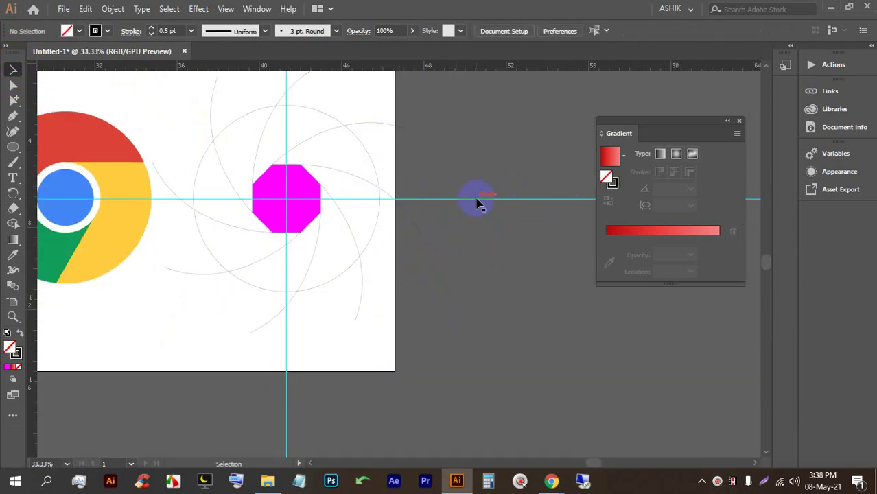
right_click(481, 228)
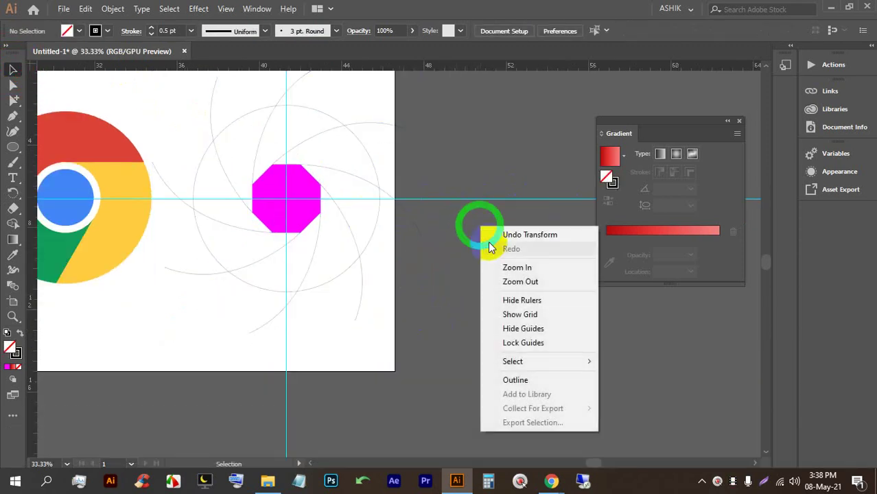
click(515, 329)
Select the circle, octagon and all eight curves and cut away the octagon's interior with the Shape Builder tool.
key(alt)
drag(391, 275, 211, 113)
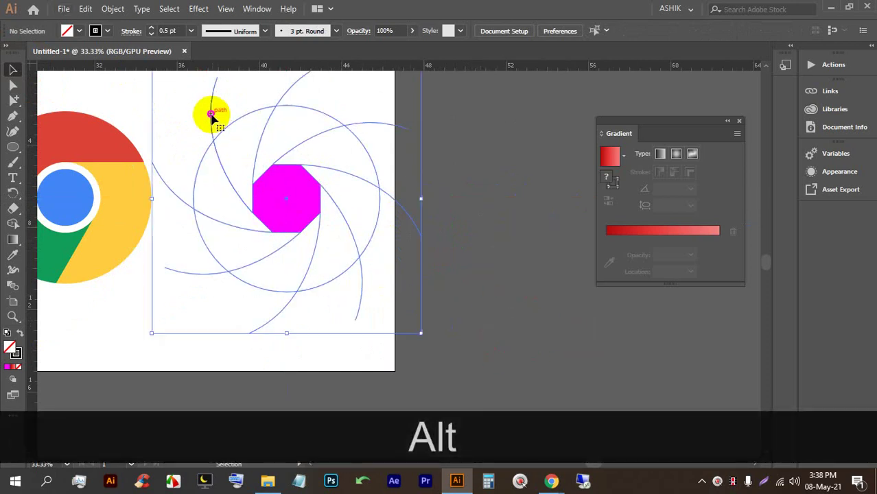
scroll(220, 137, up, 1)
scroll(216, 186, up, 1)
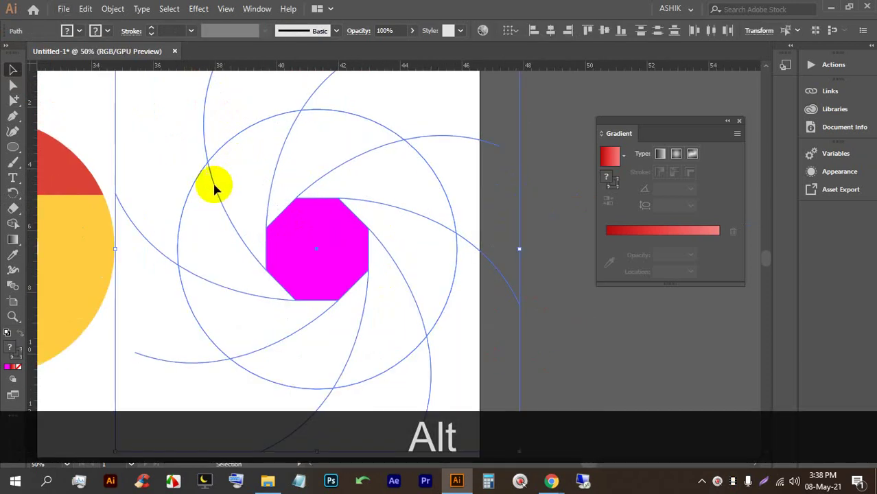
click(11, 225)
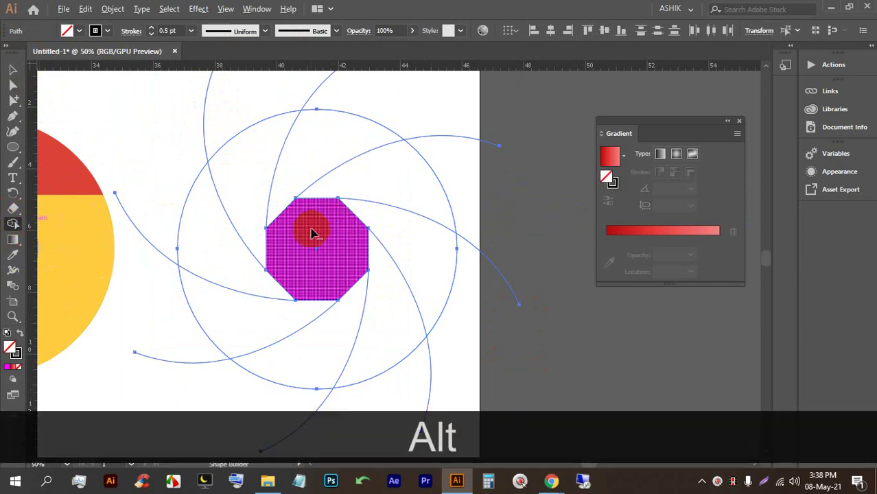
alt+click(312, 234)
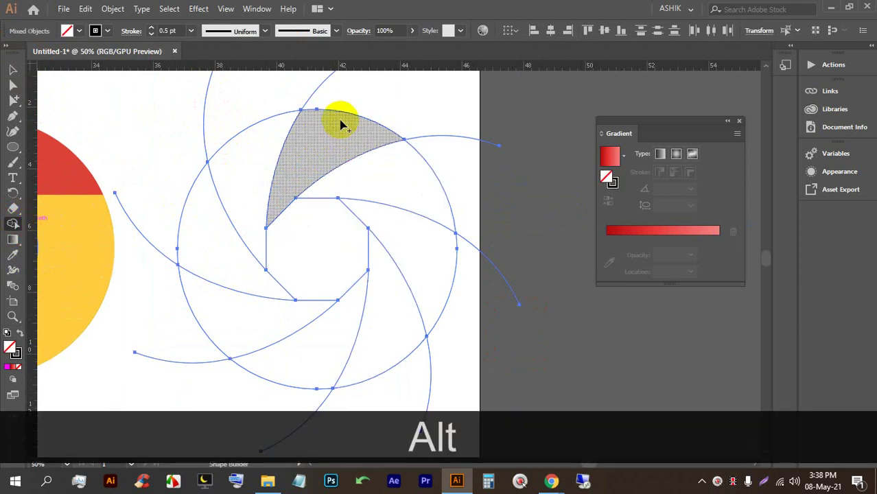
Fill the uppermost blade with yellow and the blade to its left with red using the Shape Builder tool.
click(80, 31)
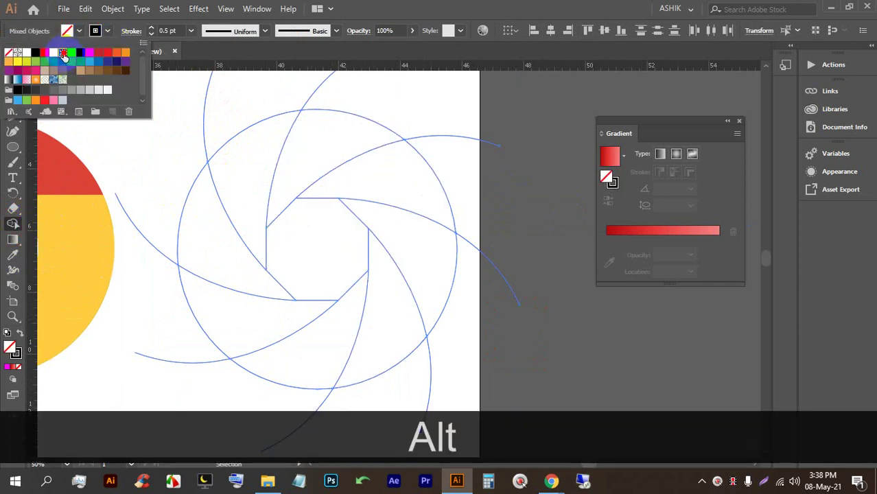
click(71, 53)
click(62, 53)
click(343, 145)
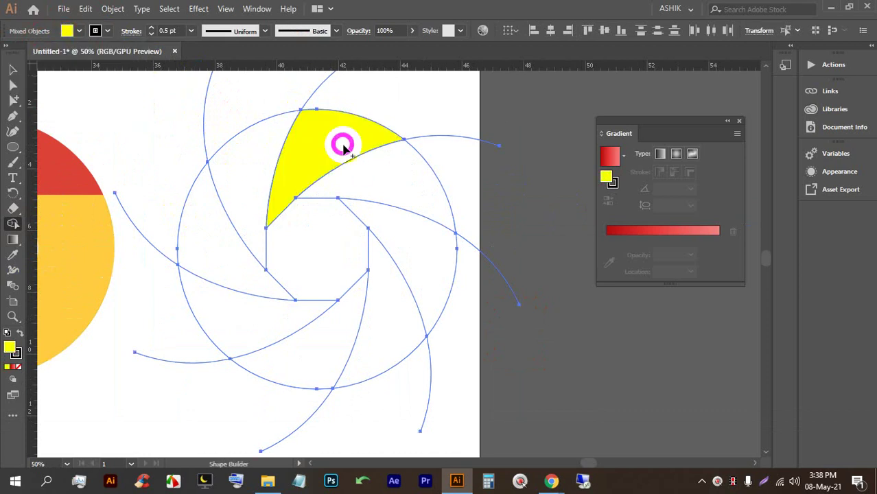
click(68, 33)
click(44, 53)
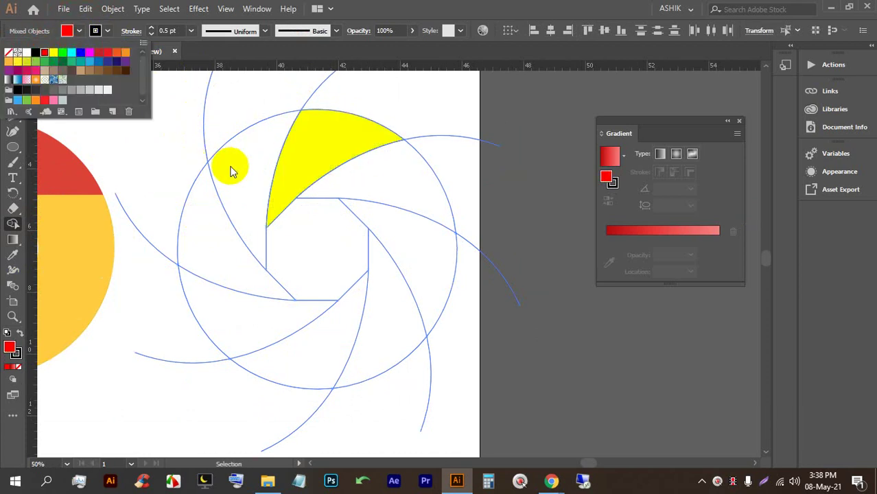
click(250, 172)
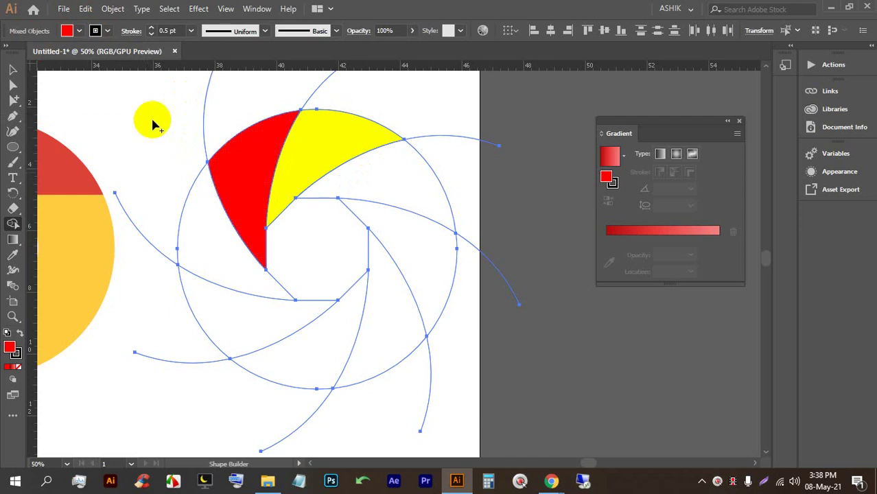
Fill the next two blades counterclockwise from the red one with green and pink.
click(68, 31)
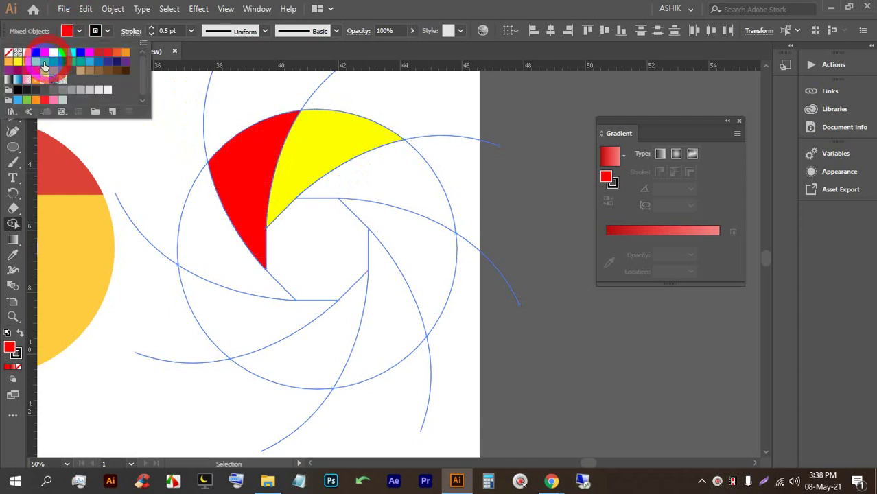
click(214, 246)
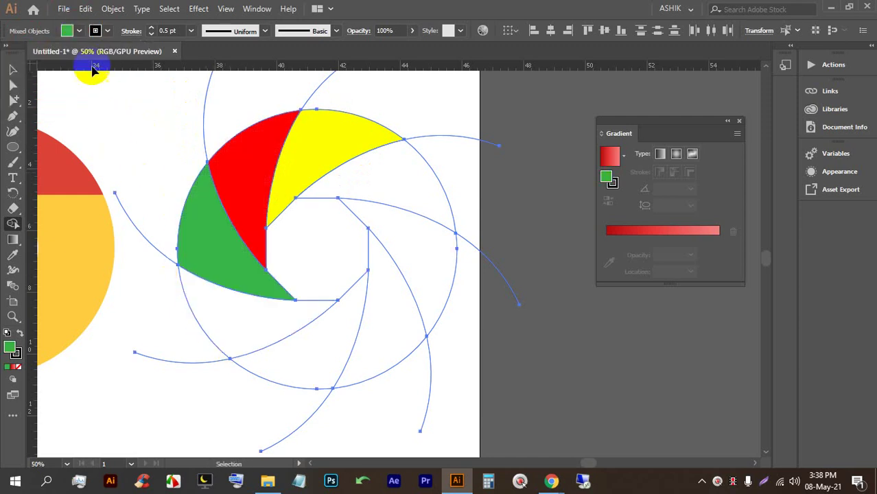
click(78, 33)
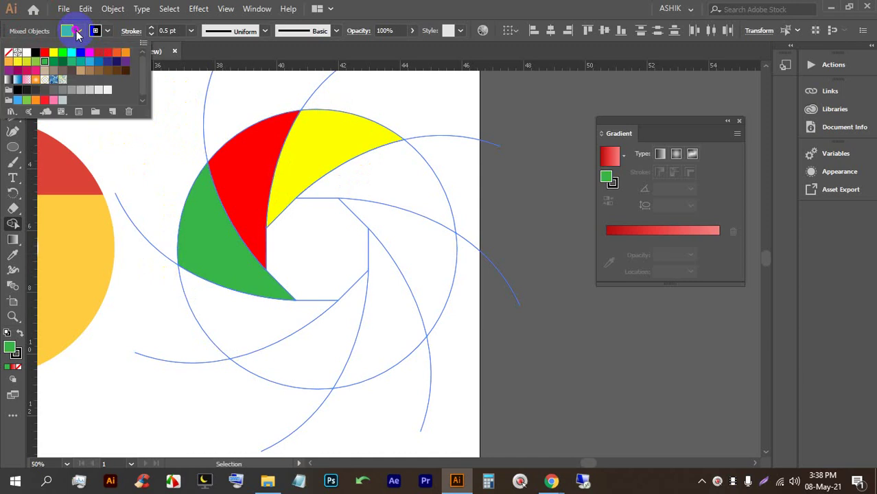
click(53, 101)
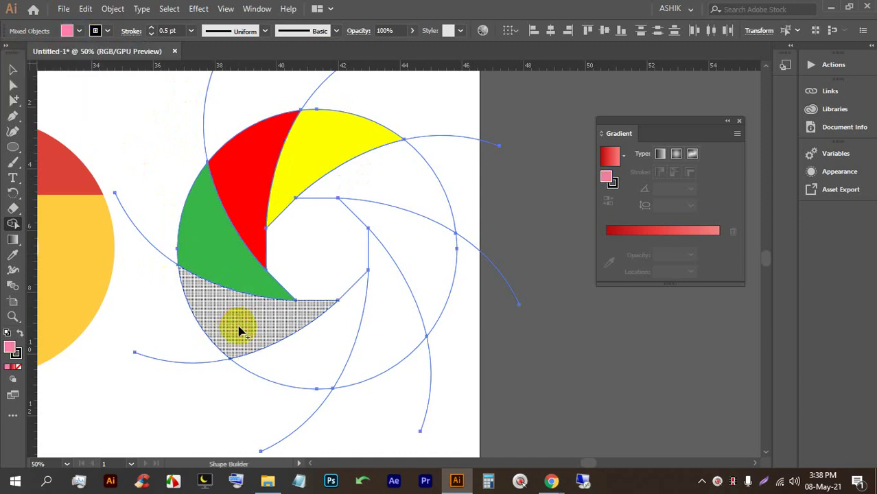
click(233, 310)
Fill the next two blades counterclockwise from the pink one with orange and magenta.
click(81, 33)
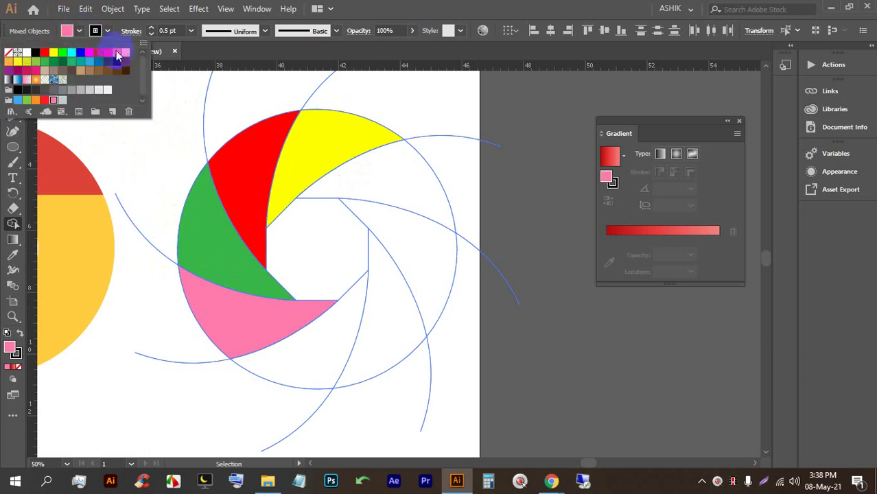
click(290, 347)
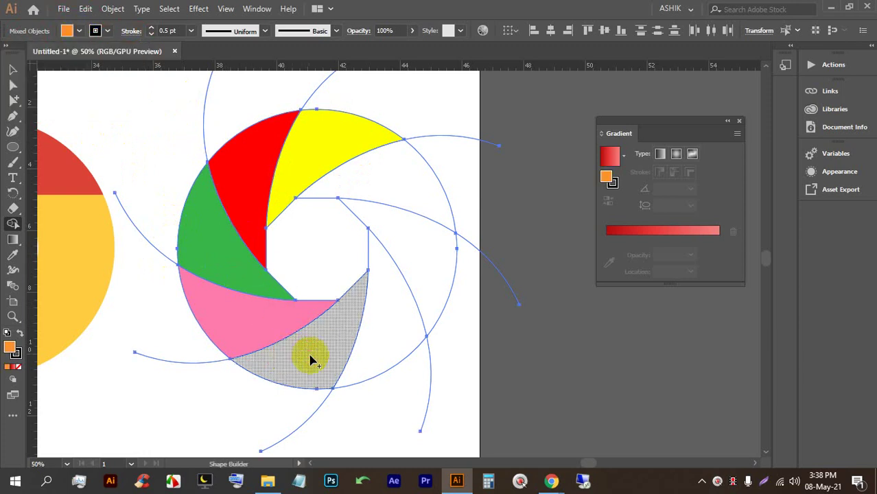
click(329, 336)
click(80, 31)
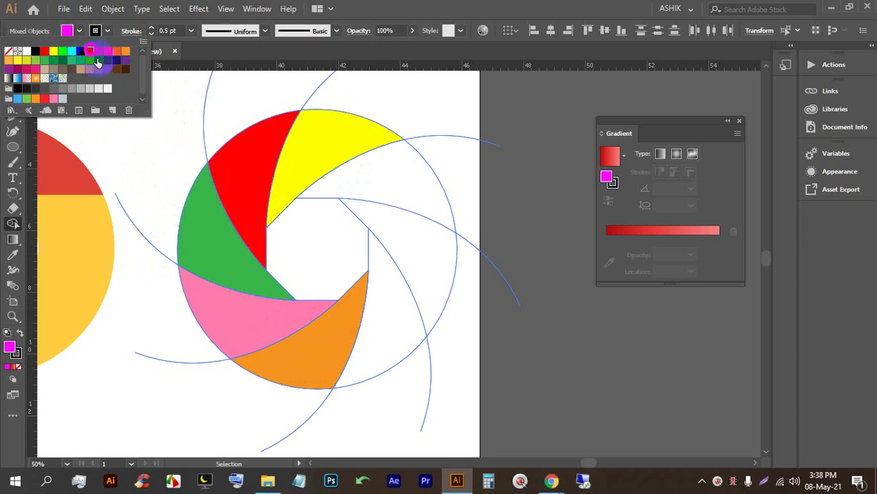
click(388, 308)
click(388, 308)
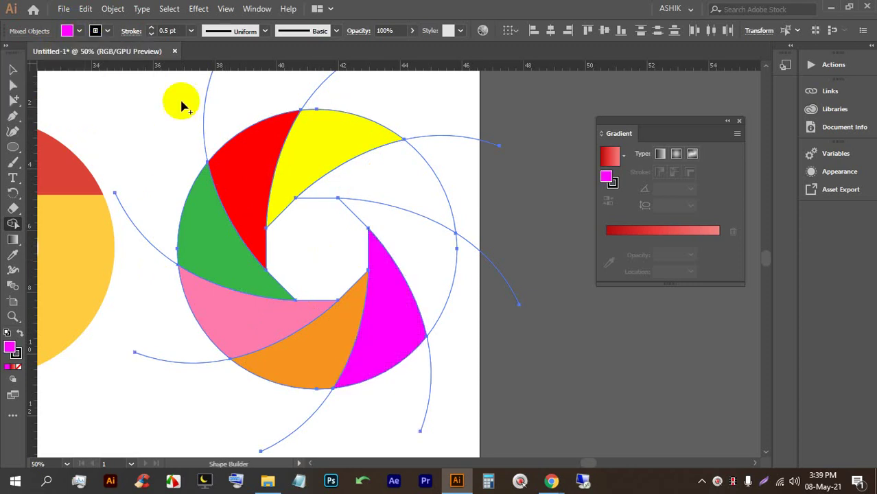
Fill the blade beside the yellow one with purple and the last empty blade with light blue.
click(79, 31)
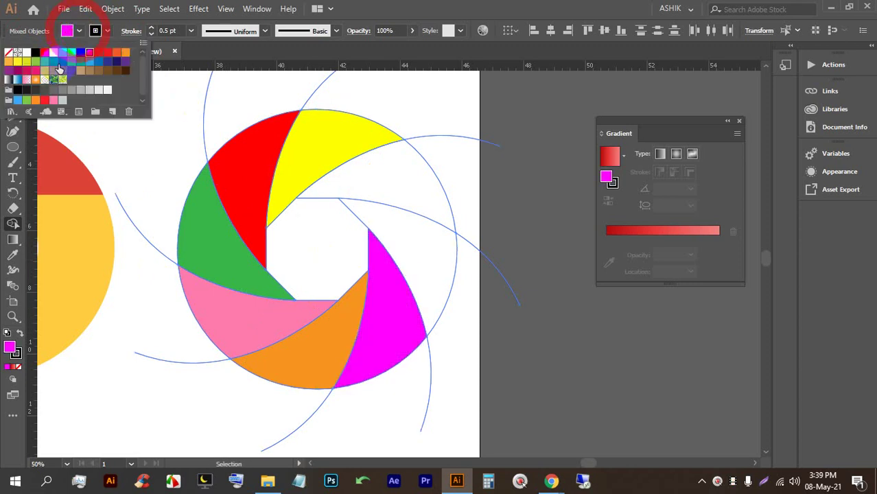
click(360, 192)
click(396, 185)
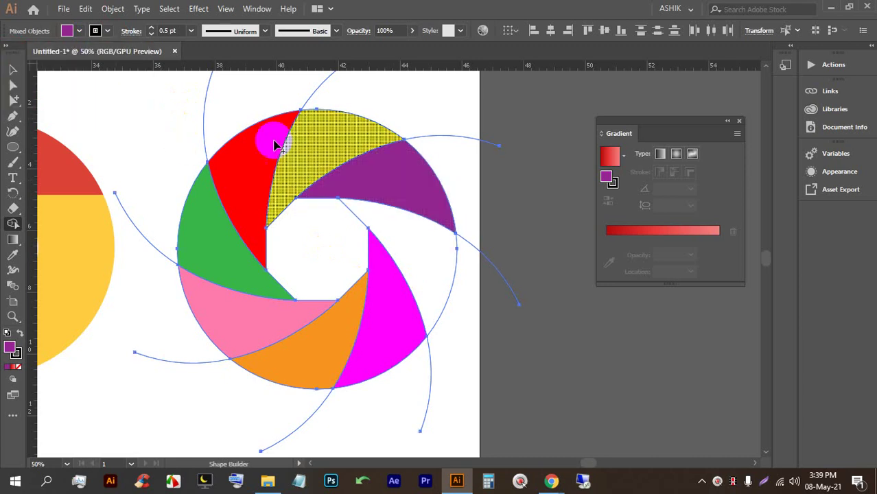
click(77, 31)
click(89, 63)
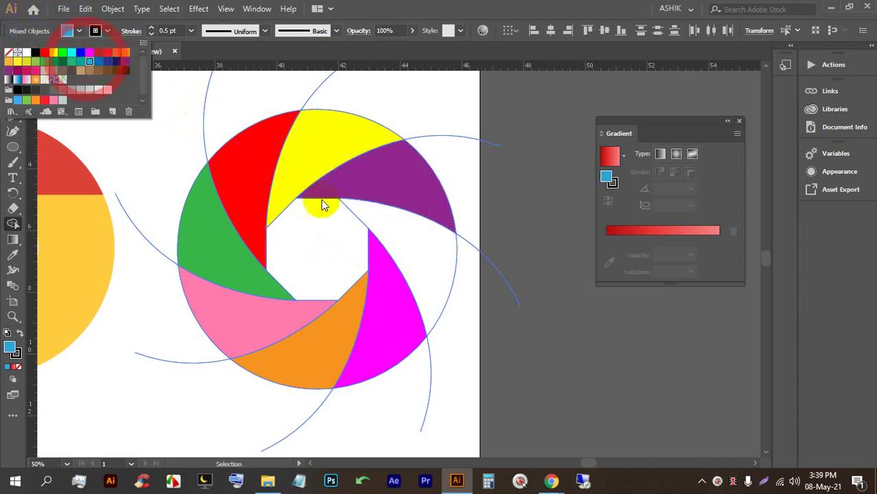
click(434, 248)
click(420, 258)
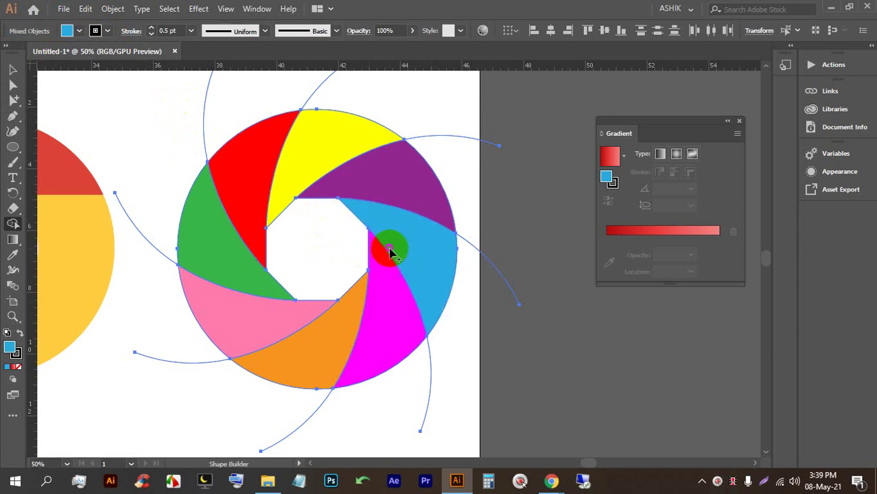
Select the colored shutter artwork and remove its stroke.
click(12, 69)
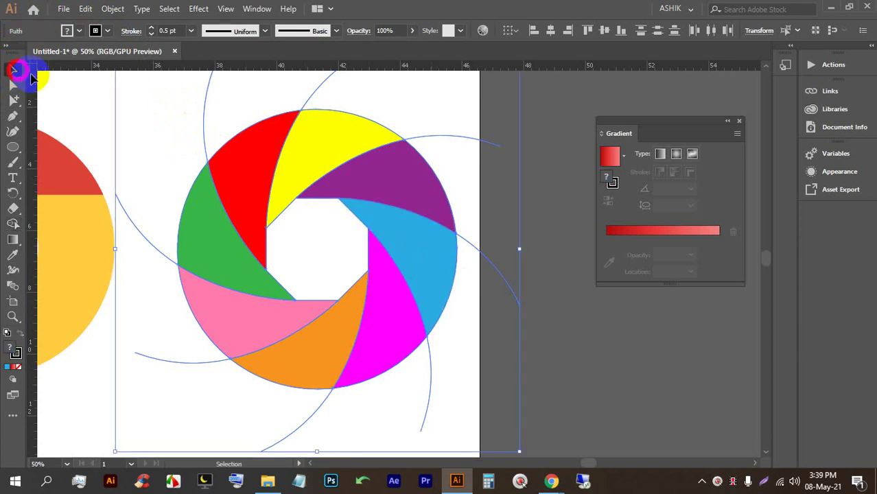
scroll(496, 252, down, 1)
click(546, 281)
click(286, 147)
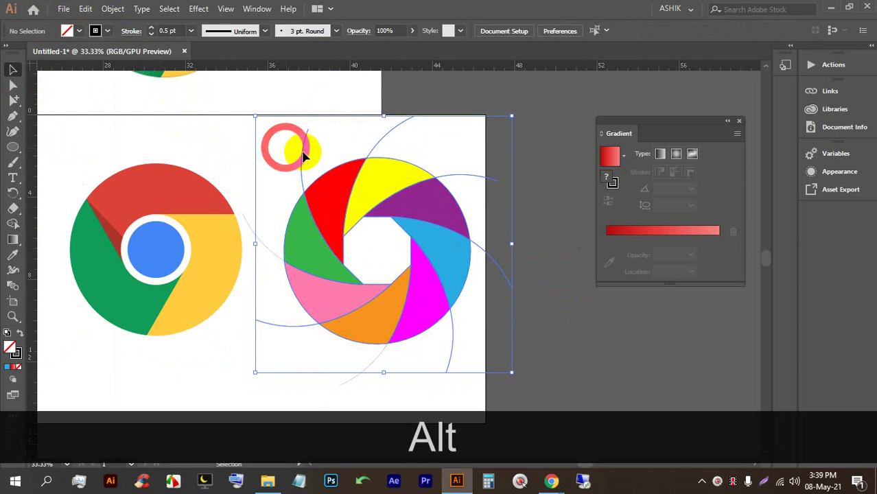
click(108, 30)
click(6, 54)
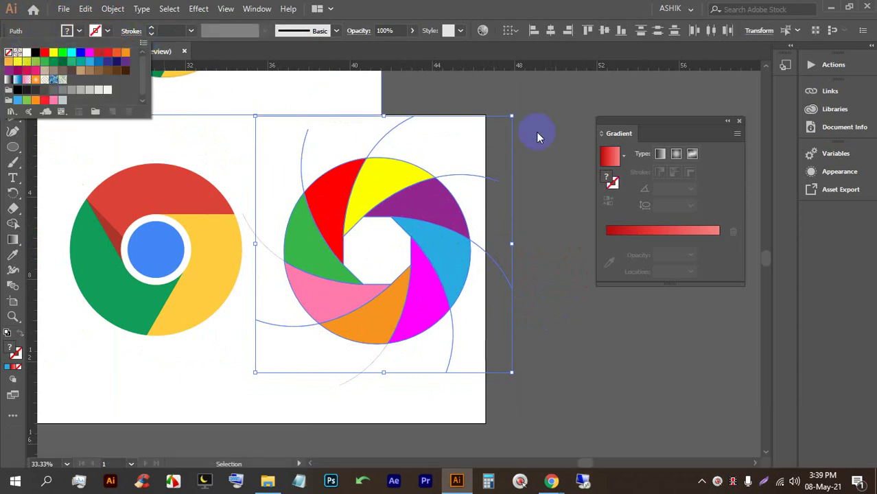
click(528, 118)
Delete the leftover curve ends extending outside the shutter's circle.
drag(473, 293, 283, 172)
key(BackSpace)
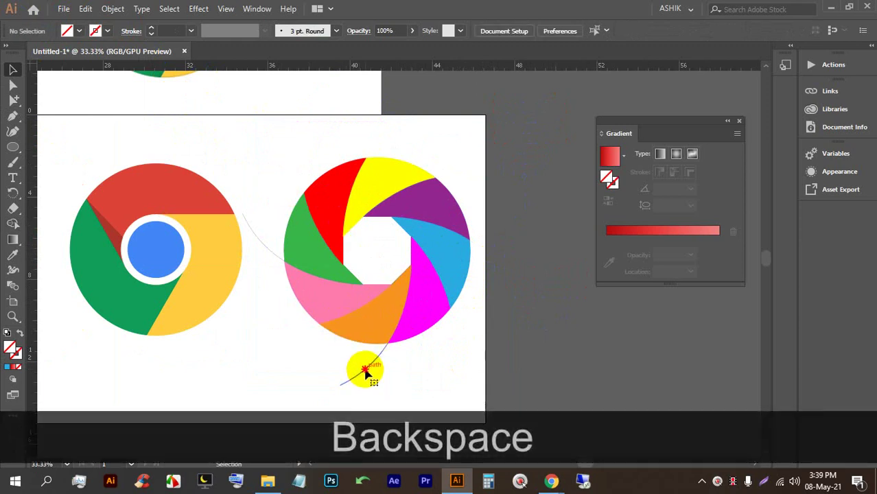
key(BackSpace)
click(271, 250)
key(BackSpace)
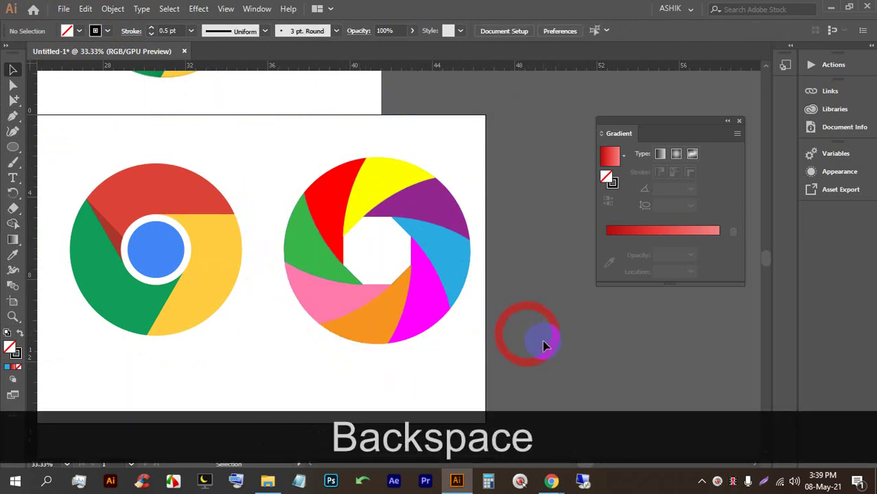
Switch to the browser and examine the camera shutter image search results for further reference designs.
scroll(498, 308, up, 1)
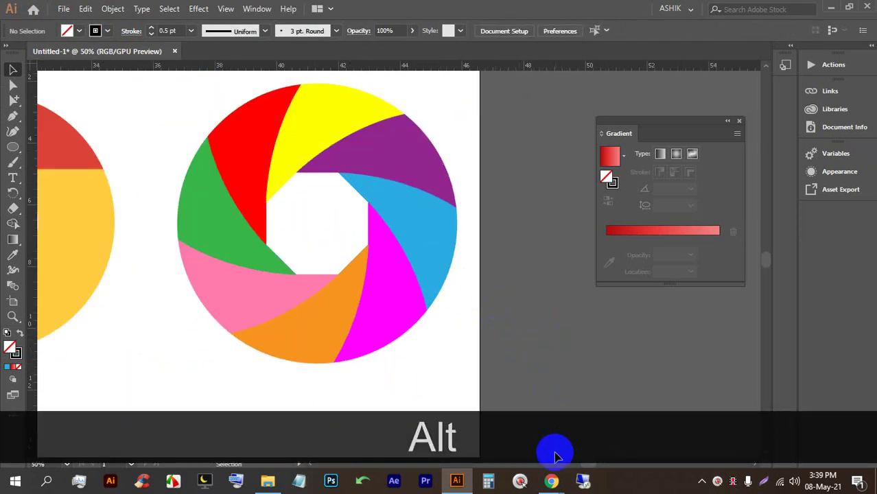
click(499, 416)
click(662, 10)
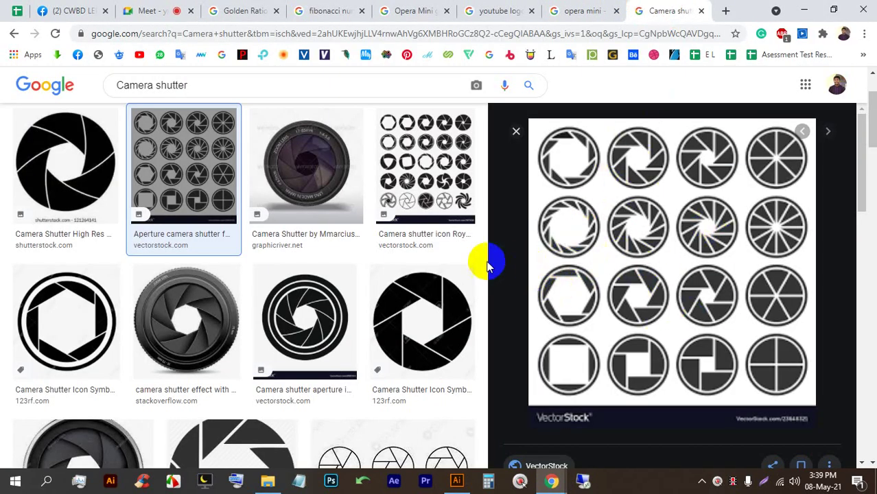
click(147, 332)
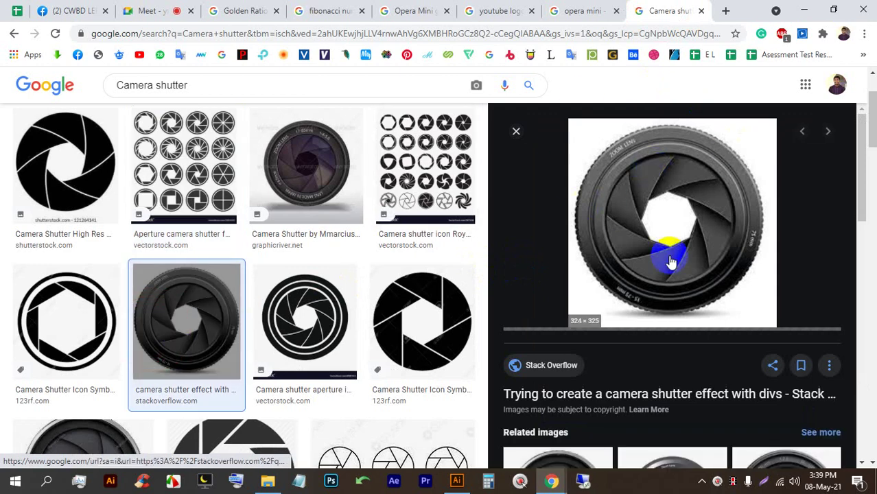
scroll(421, 265, down, 4)
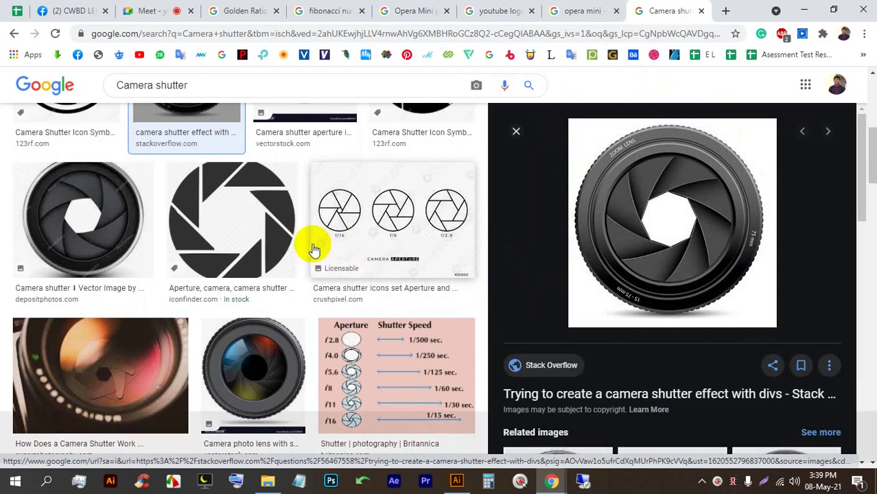
click(157, 11)
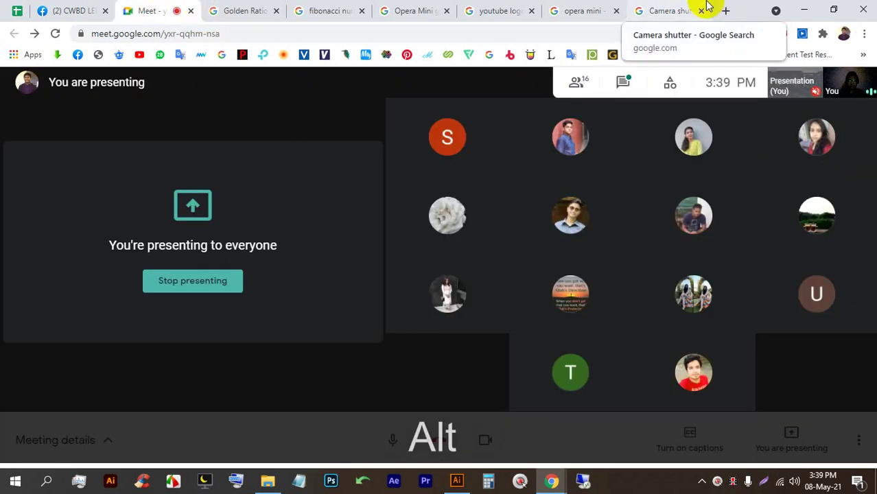
click(676, 11)
scroll(343, 240, down, 10)
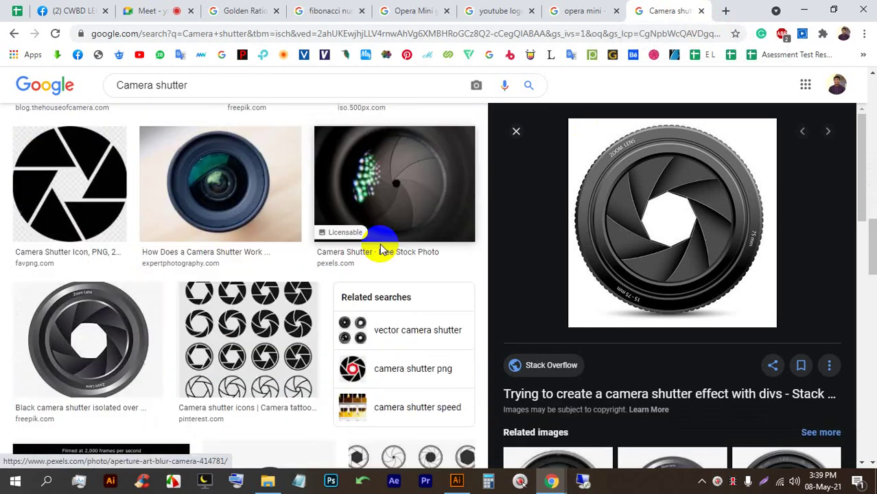
Examine the shutter icon sets, the multicolored shutter logo and the Vecteezy shutter logo with its related images for further design ideas.
click(276, 302)
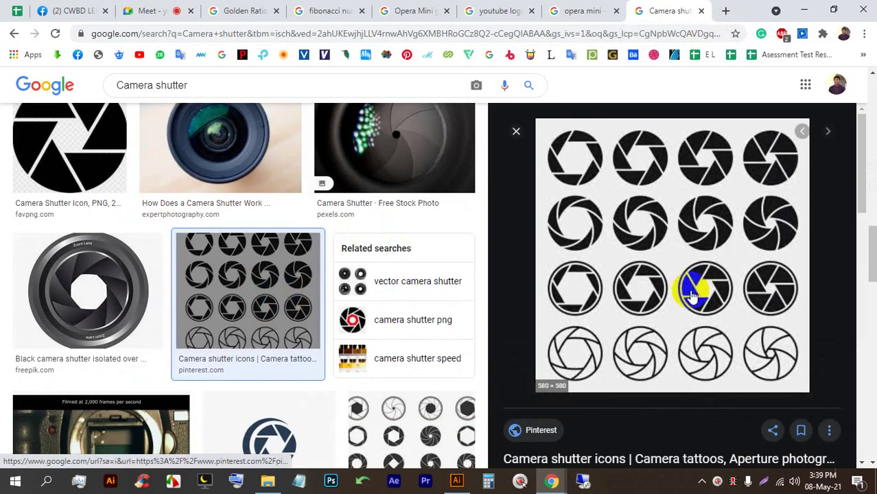
scroll(628, 317, down, 5)
scroll(412, 349, down, 4)
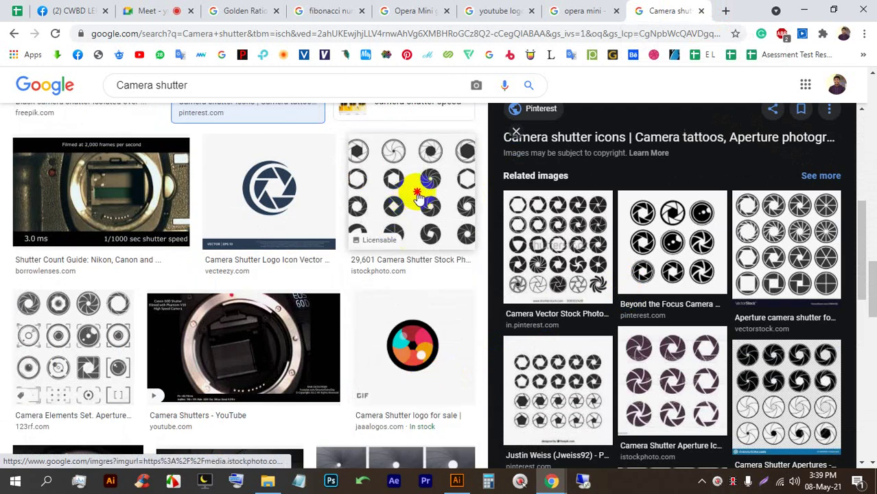
click(432, 251)
click(392, 391)
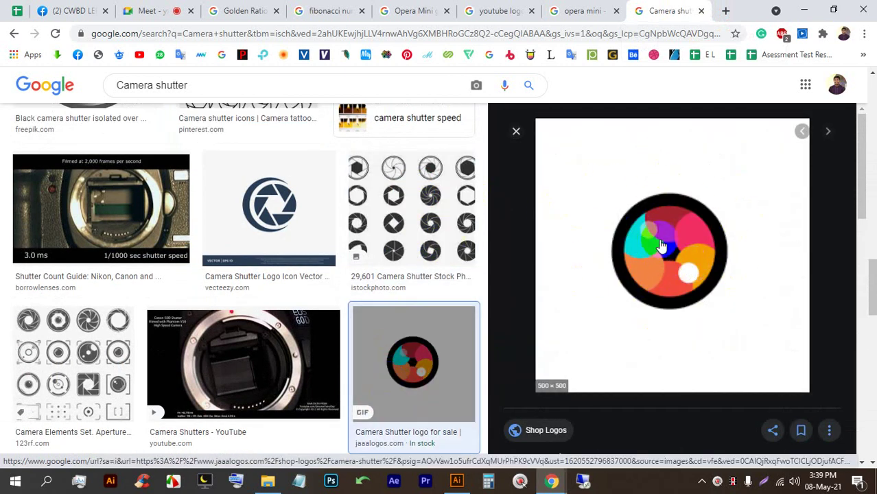
click(325, 242)
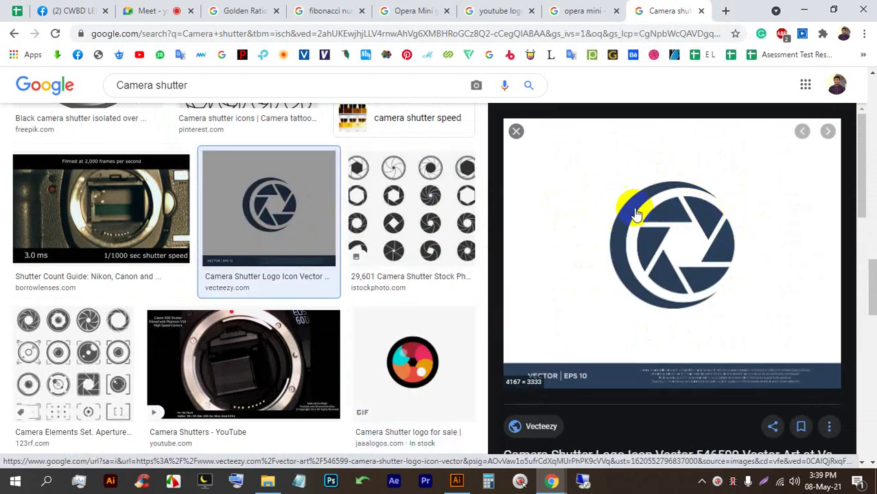
scroll(511, 283, down, 3)
scroll(511, 283, down, 3)
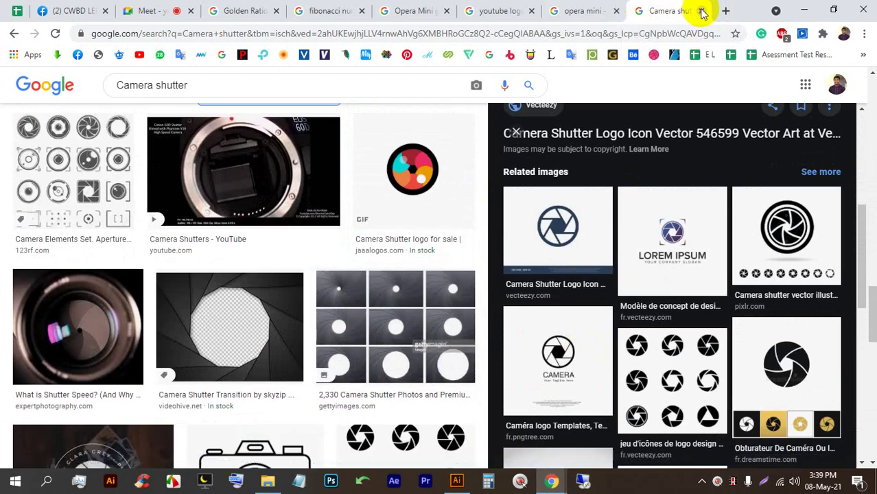
click(676, 316)
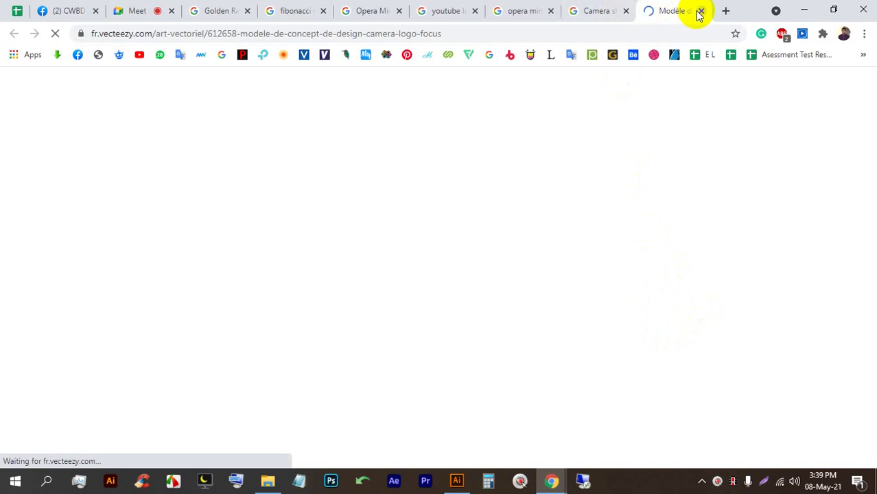
Close the Vecteezy page and the camera shutter image search, and switch to the Google Meet call.
click(697, 12)
click(697, 12)
click(174, 15)
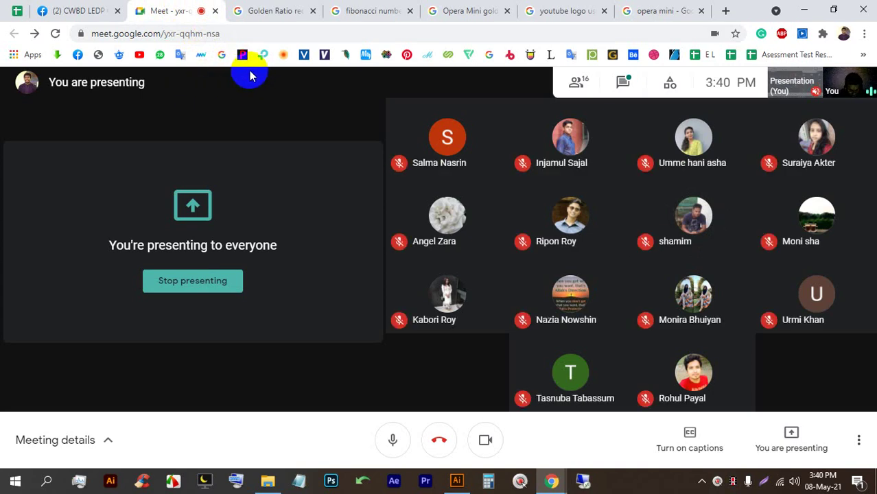
Switch to Illustrator, shrink the large colored Chrome and shutter artwork, and move it outside the artboard.
click(462, 479)
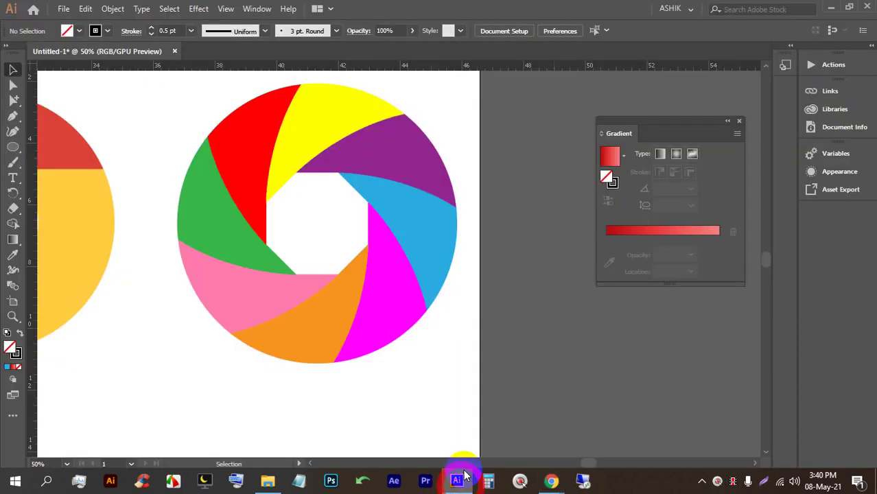
alt+scroll(456, 256, down, 4)
drag(223, 238, 459, 155)
click(411, 313)
drag(400, 256, 282, 240)
drag(284, 204, 503, 172)
Duplicate the second-largest of the concentric circles onto the empty artboard area beside the original set.
scroll(370, 237, up, 2)
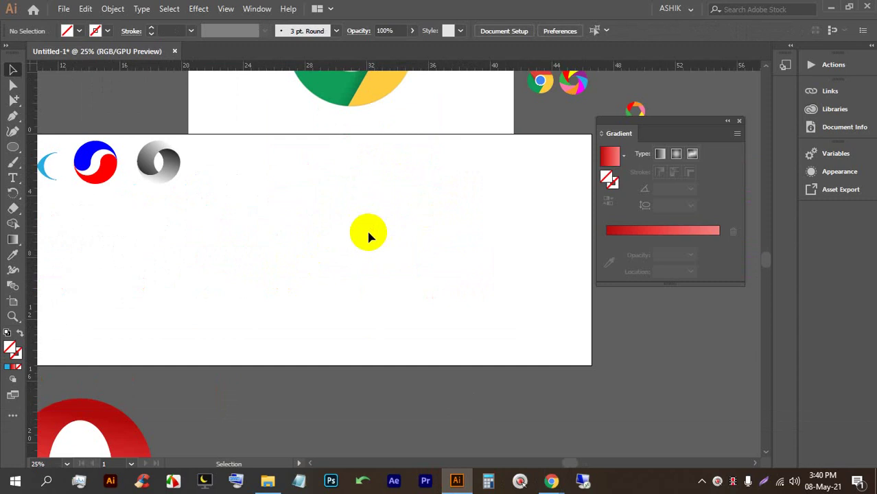
scroll(314, 274, up, 2)
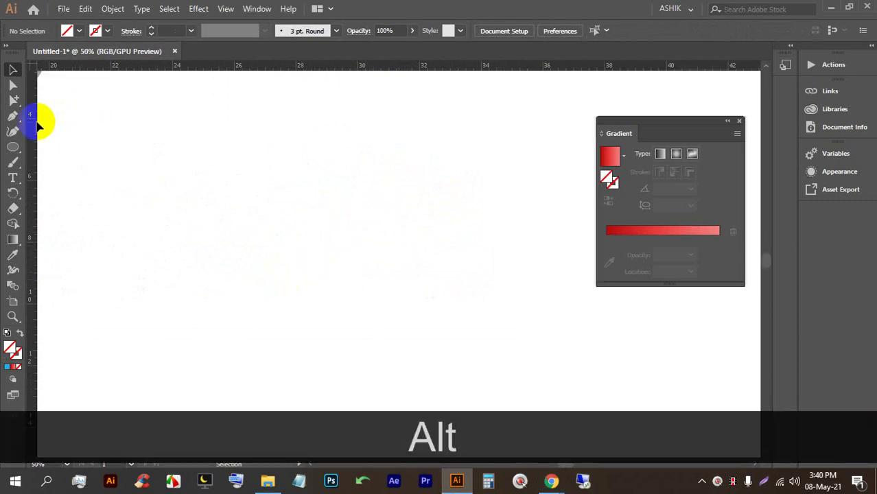
scroll(304, 160, down, 2)
scroll(247, 172, up, 1)
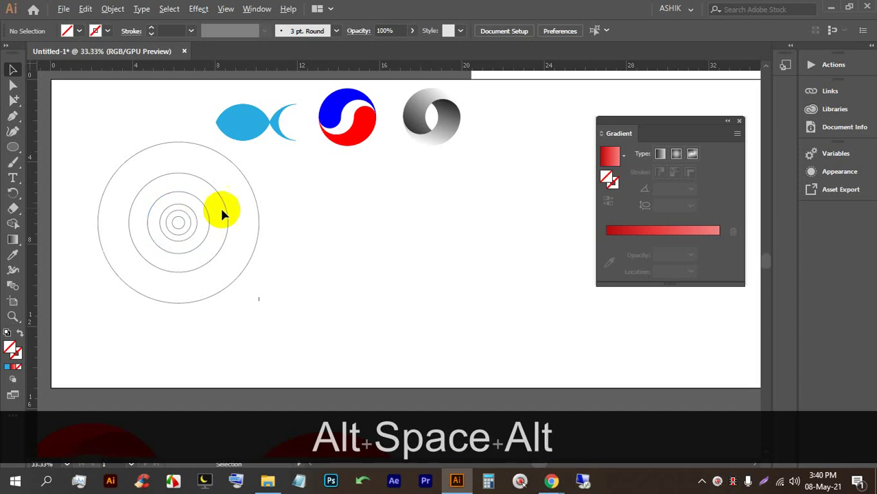
scroll(234, 206, down, 1)
scroll(158, 206, up, 2)
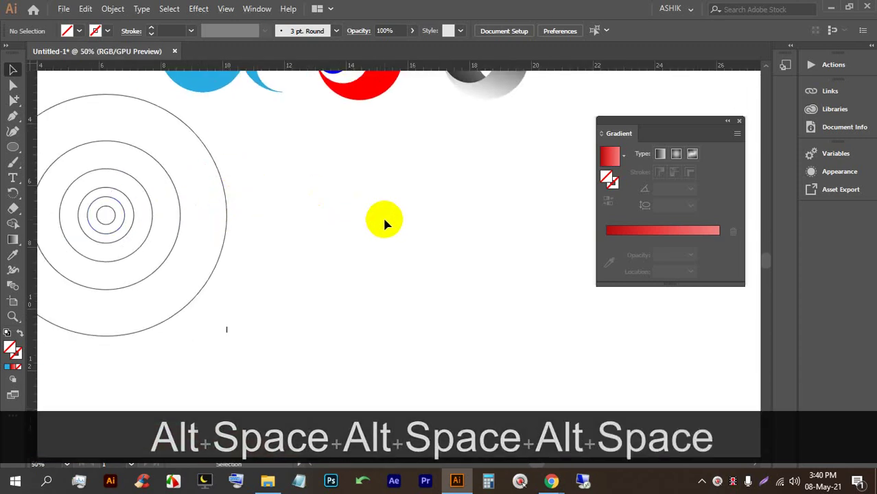
scroll(288, 158, down, 1)
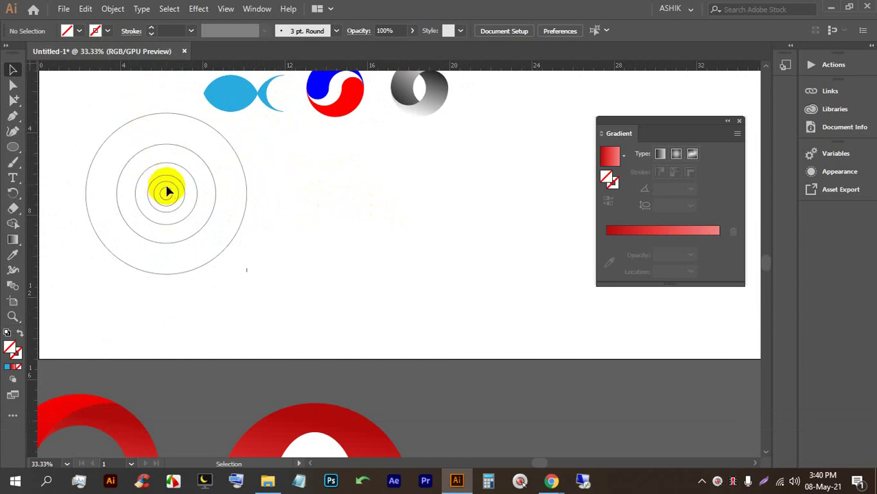
drag(199, 163, 414, 212)
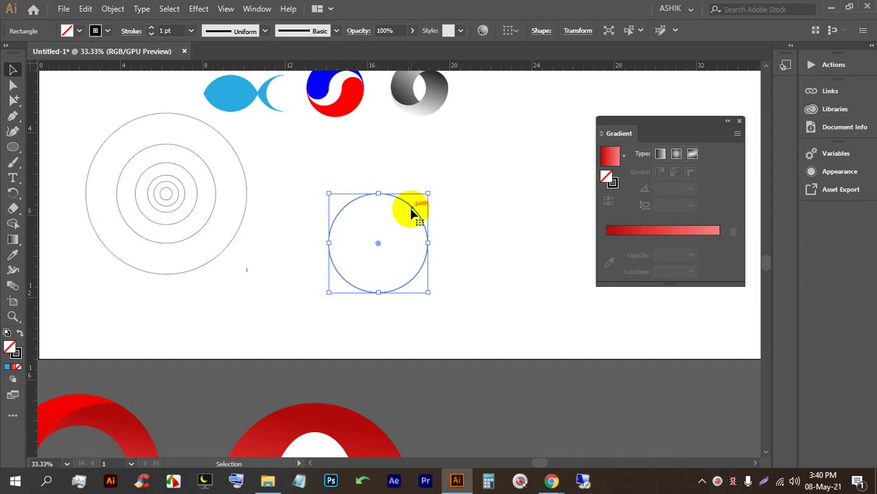
click(429, 209)
Duplicate the third-largest and the largest concentric circles, nesting them with the first copy so all three meet at their lowest point.
drag(195, 178, 408, 249)
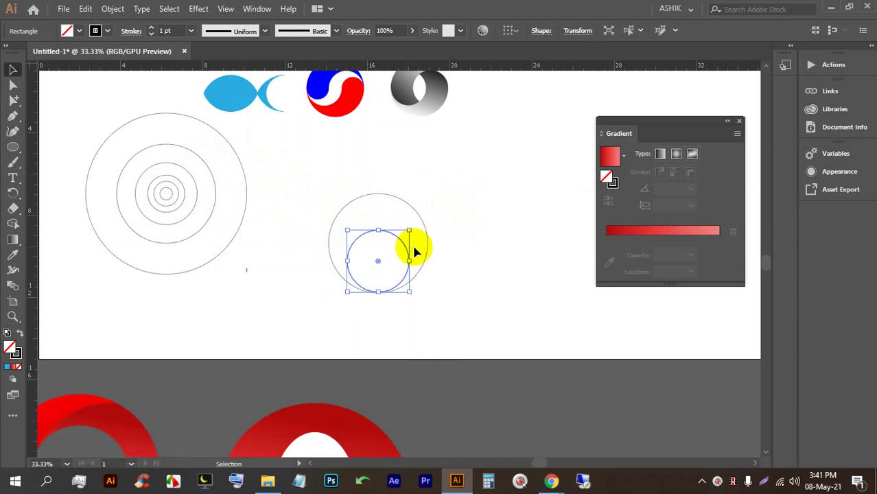
click(426, 208)
drag(225, 138, 433, 158)
Delete the stray diagonal and horizontal line segments from the nested circles, and shift the circles slightly down and to the right.
drag(506, 309, 378, 186)
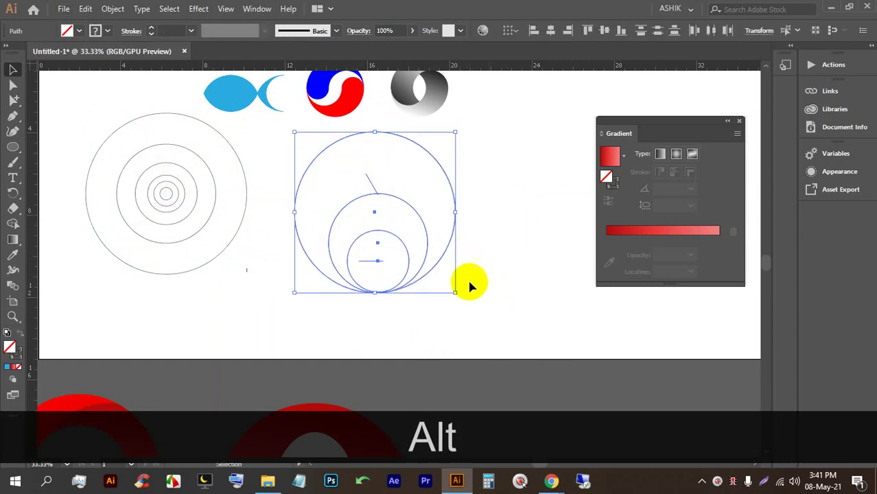
click(381, 180)
click(369, 182)
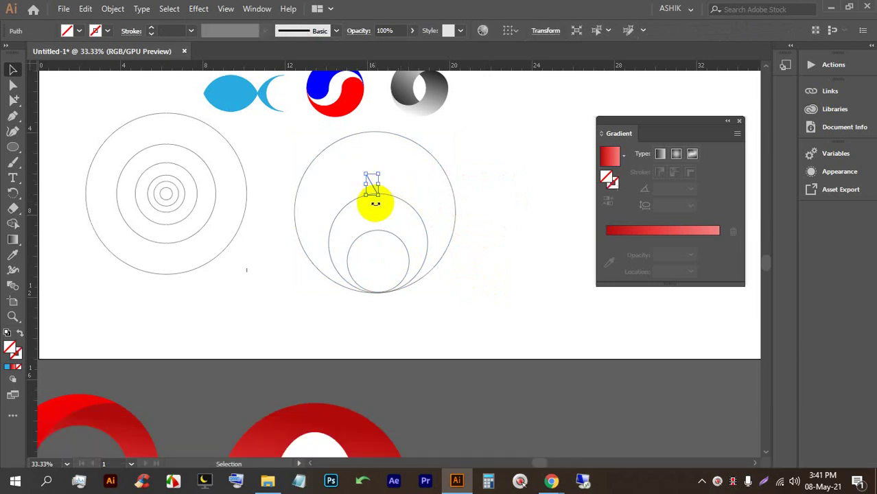
key(BackSpace)
drag(407, 290, 337, 173)
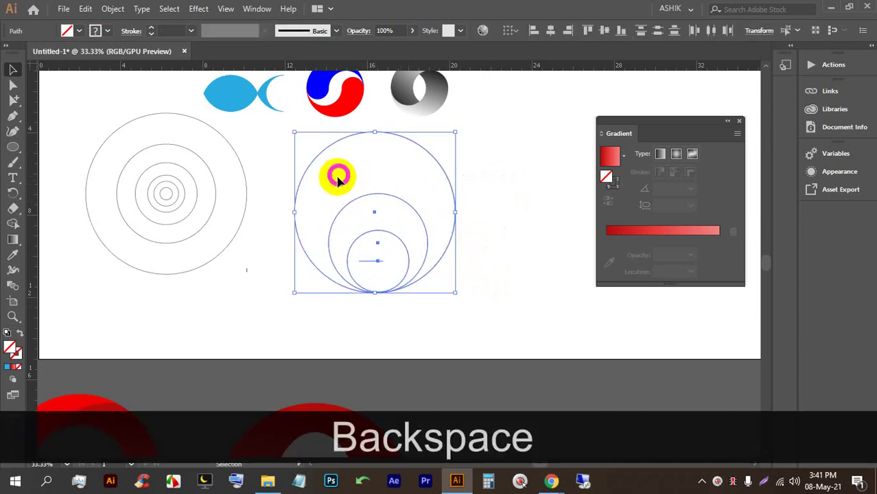
drag(392, 196, 421, 221)
click(495, 258)
click(403, 289)
key(BackSpace)
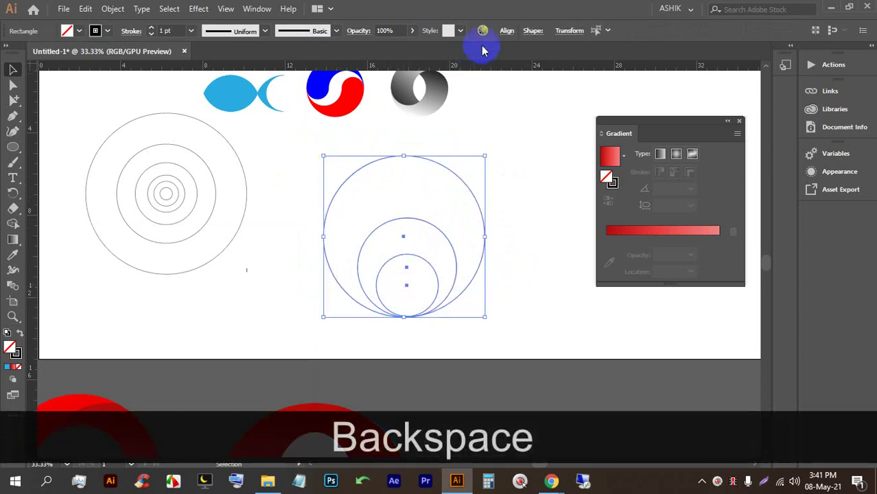
Align the three nested circles by their horizontal centers and bottom edges.
click(506, 30)
click(400, 66)
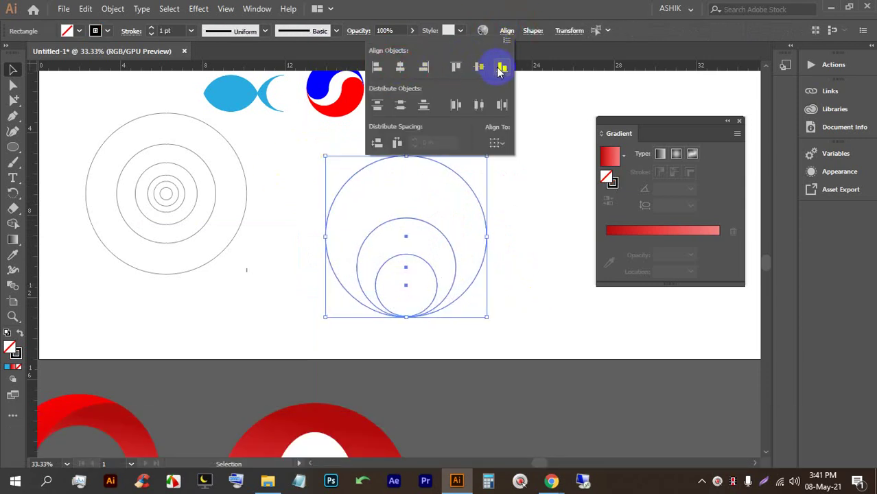
click(542, 231)
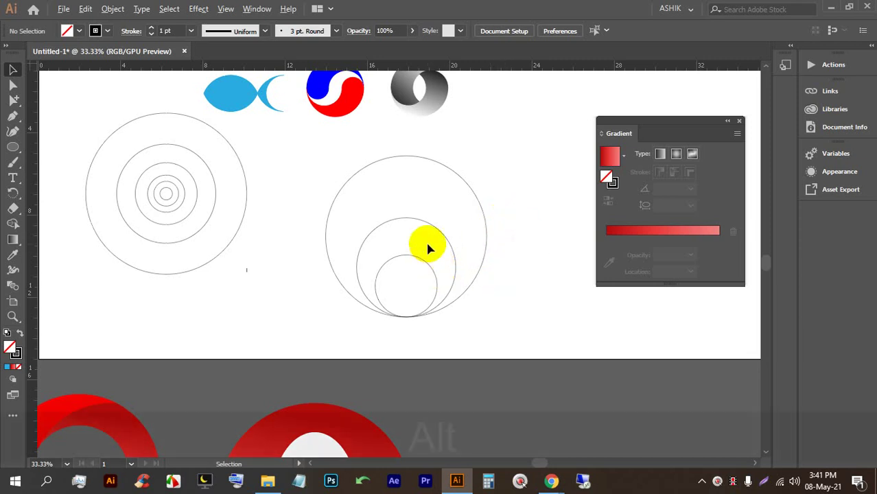
scroll(426, 241, up, 1)
drag(477, 269, 484, 286)
drag(568, 355, 309, 140)
scroll(310, 140, down, 1)
click(519, 170)
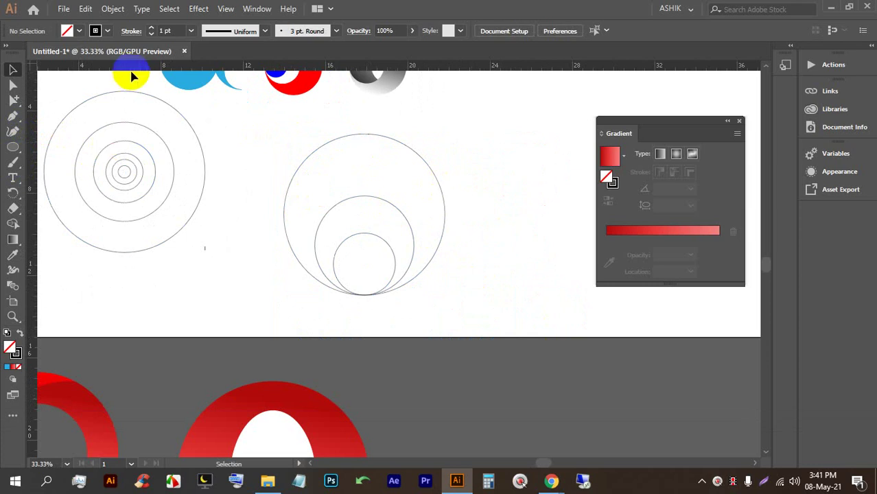
Switch to the Google Meet call, turn off the camera, and return to Illustrator.
key(alt+Tab)
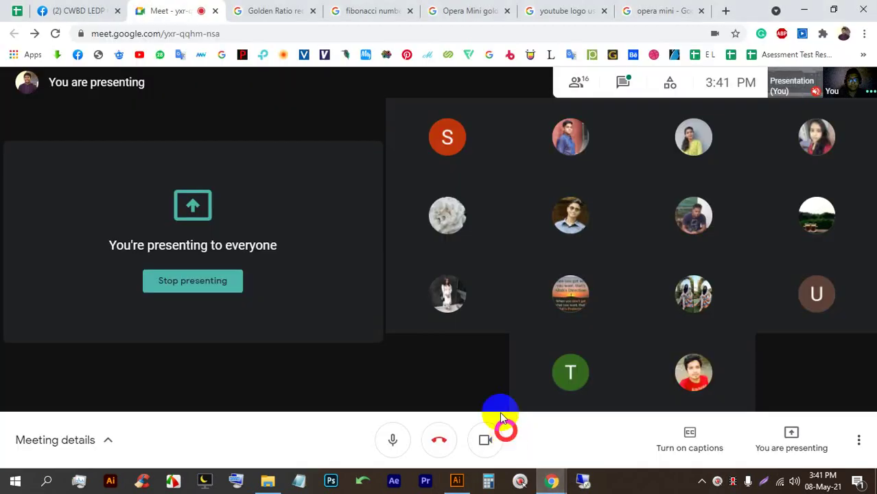
click(486, 439)
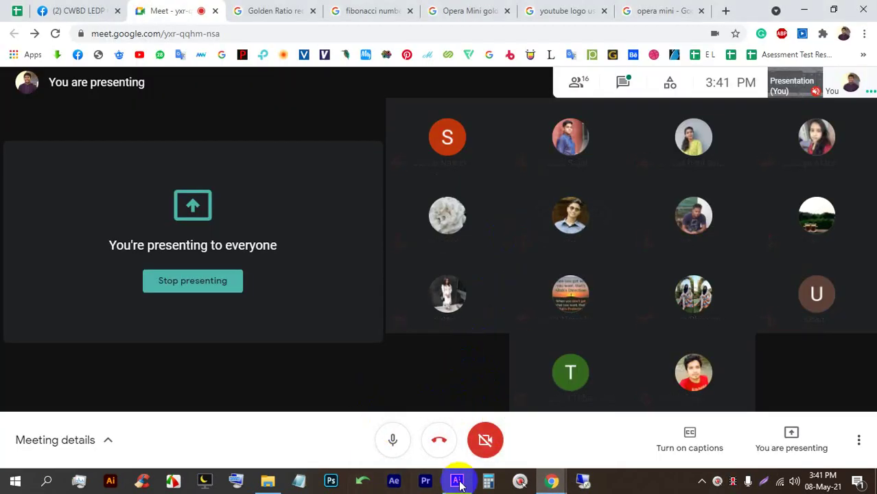
click(456, 481)
Draw a straight vertical line through the nested circles, extending past the largest circle at both ends.
alt+scroll(292, 210, up, 1)
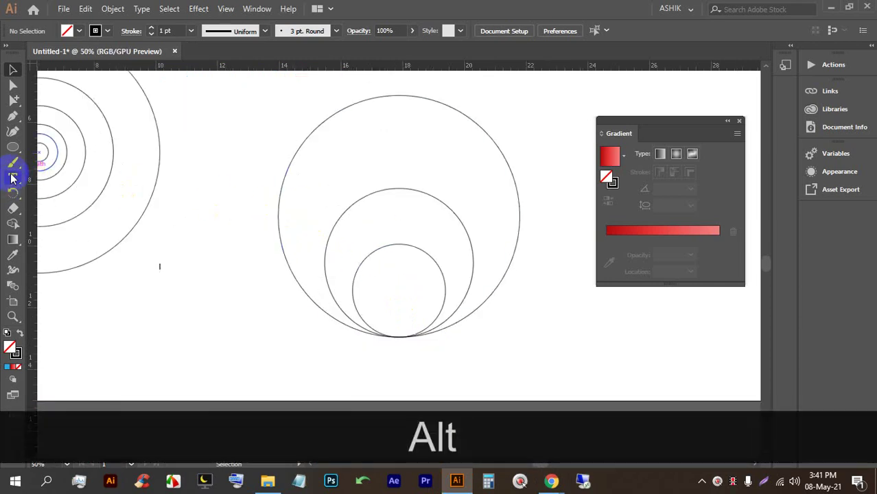
drag(16, 148, 50, 204)
drag(393, 79, 393, 353)
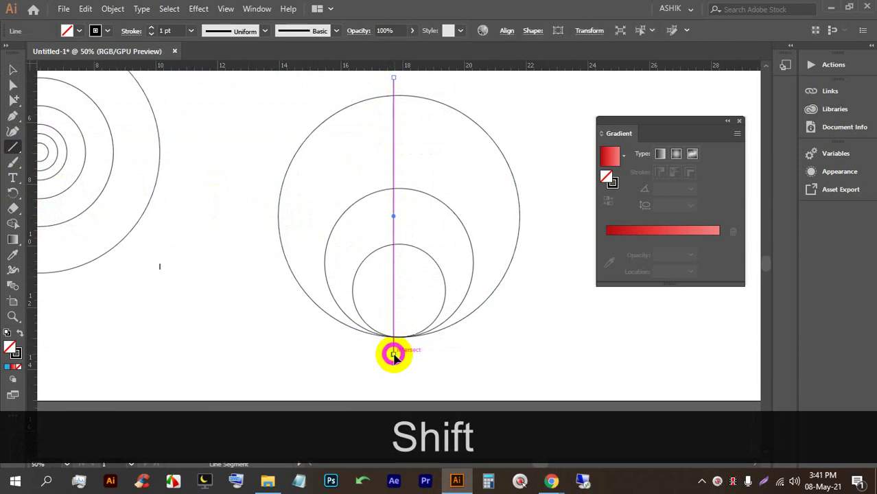
Align the vertical line and the three nested circles to a common horizontal center.
click(15, 69)
drag(517, 281, 349, 218)
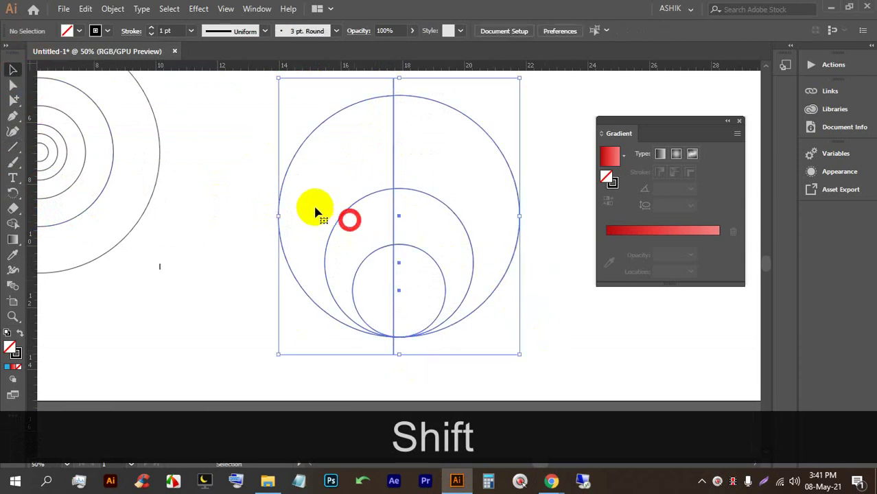
click(551, 30)
click(561, 291)
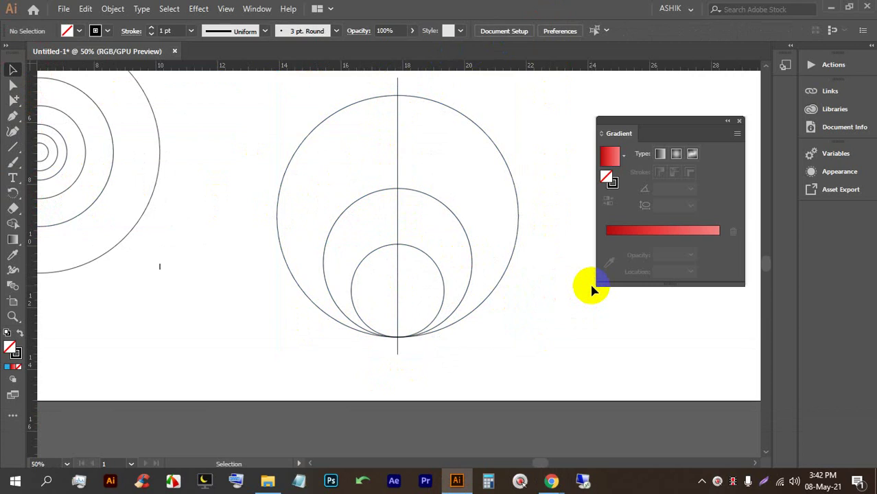
Remove the vertical line's two ends protruding beyond the largest circle with the Shape Builder tool.
scroll(491, 285, up, 1)
scroll(491, 285, down, 1)
drag(482, 289, 370, 206)
click(13, 224)
alt+click(377, 101)
alt+click(375, 361)
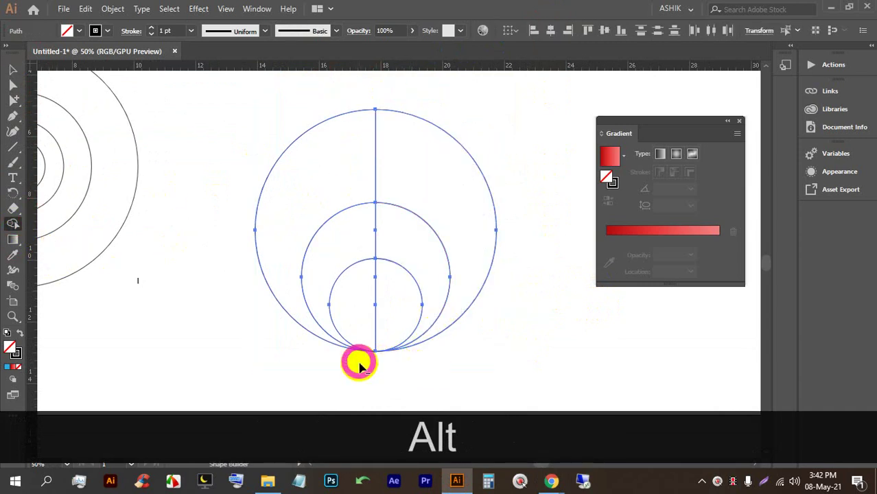
Divide the nested circles along the vertical line with Shape Builder, and remove the left half of the outermost ring.
click(348, 245)
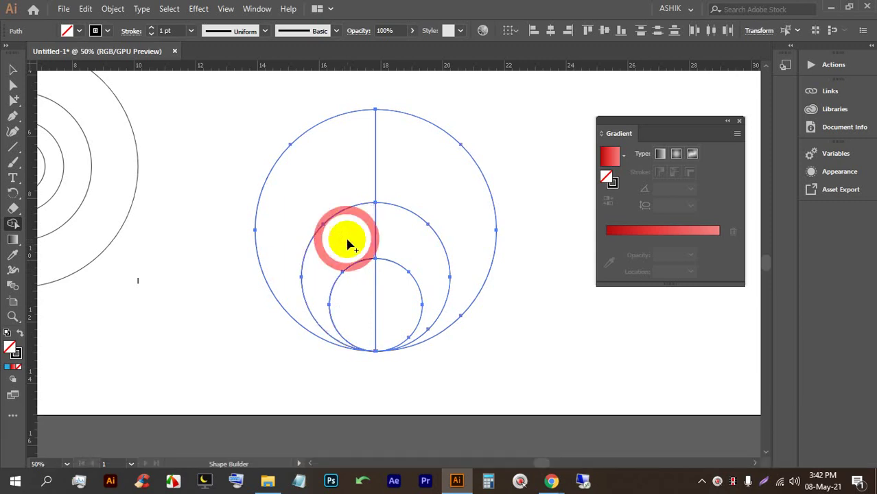
click(349, 248)
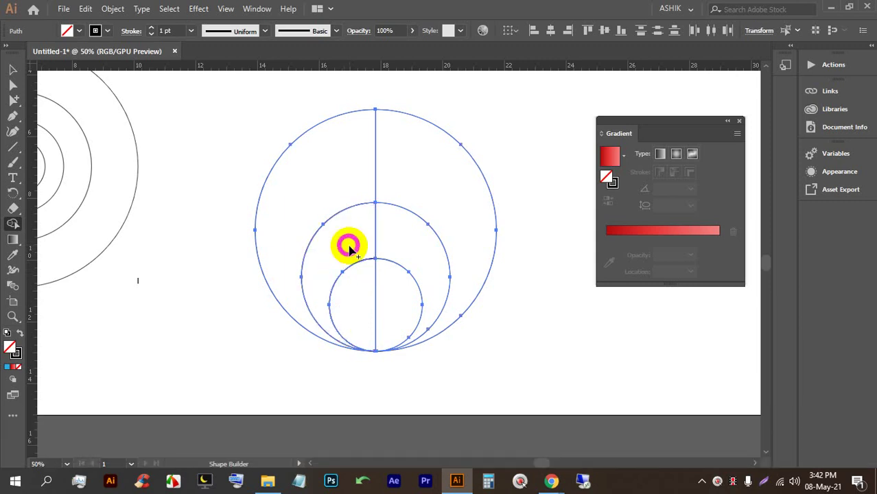
click(402, 284)
key(alt)
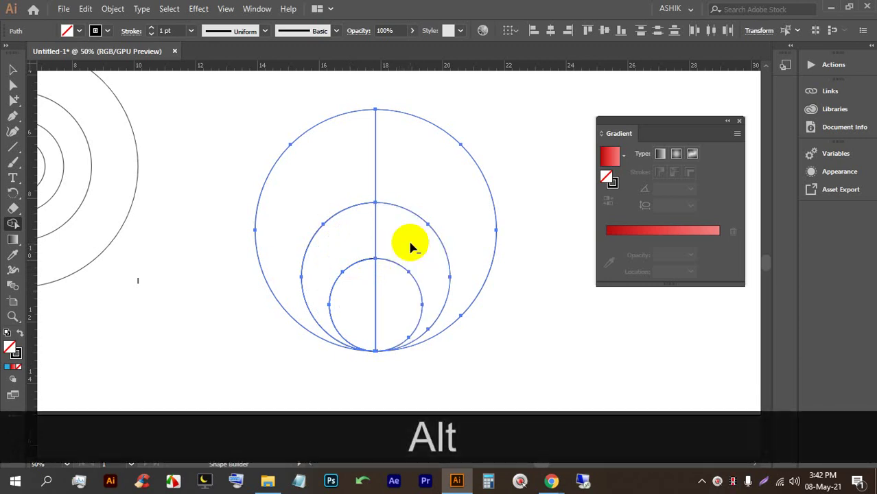
alt+click(359, 302)
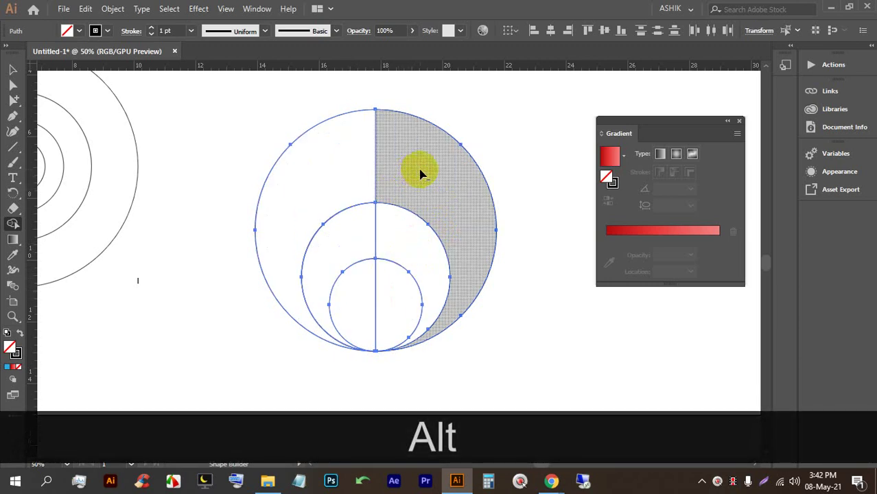
alt+click(338, 173)
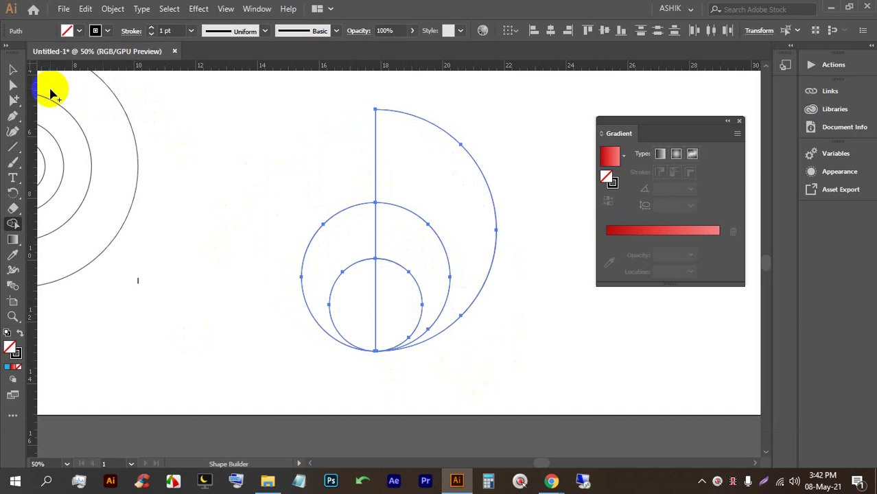
scroll(24, 55, down, 2)
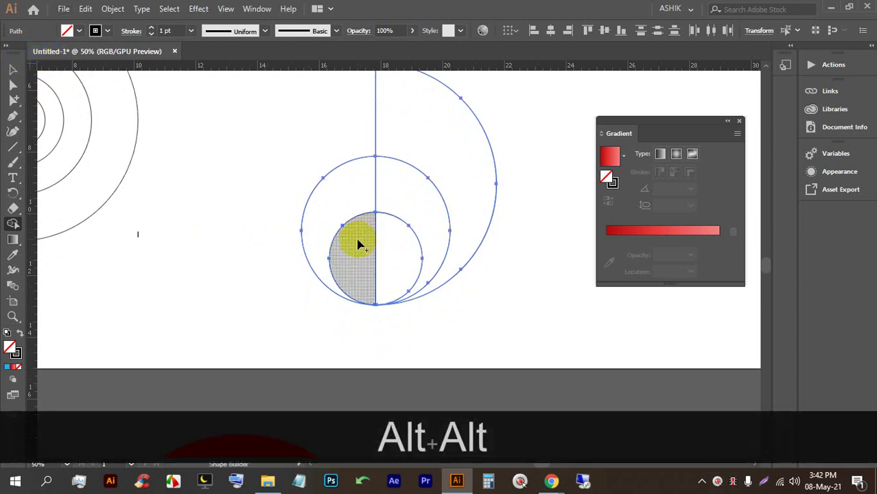
Merge the left halves of the smallest circle and the middle ring with the Shape Builder tool.
mouse_move(355, 204)
mouse_down()
mouse_move(360, 250)
mouse_move(384, 257)
mouse_up()
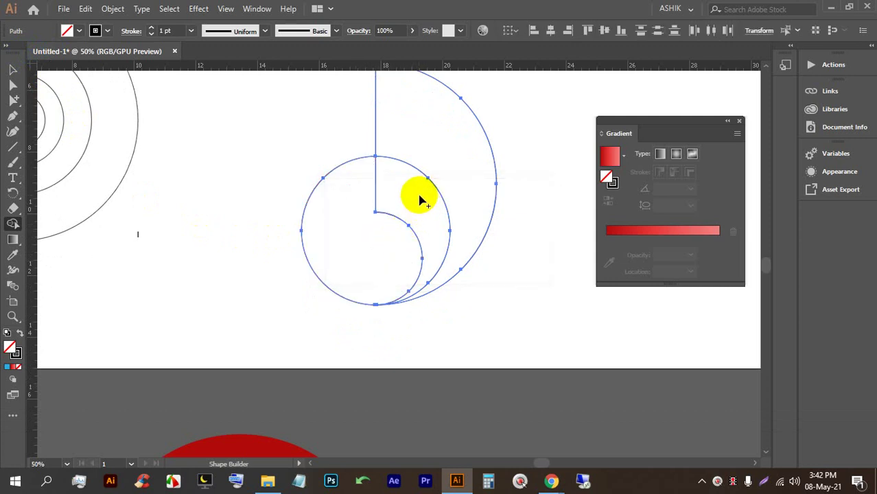
scroll(432, 233, up, 2)
click(13, 70)
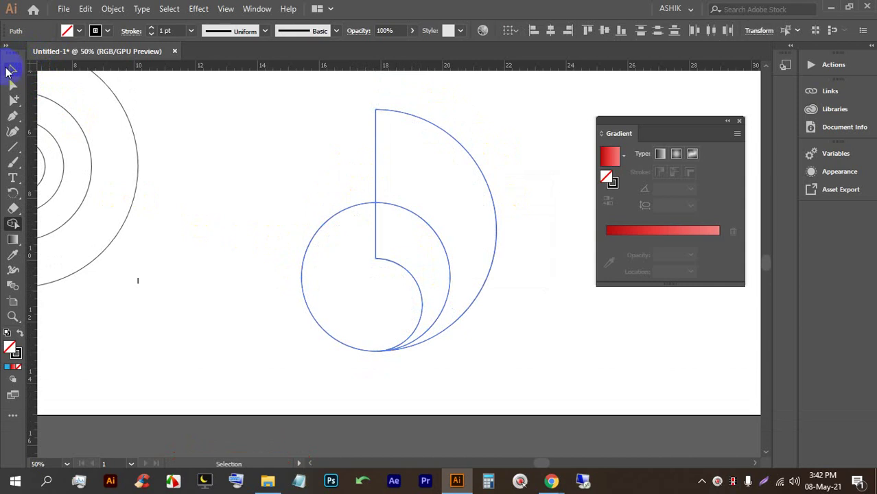
Fill the large outer crescent and the comma-shaped inner piece with the red linear gradient.
scroll(238, 218, down, 1)
drag(464, 239, 397, 231)
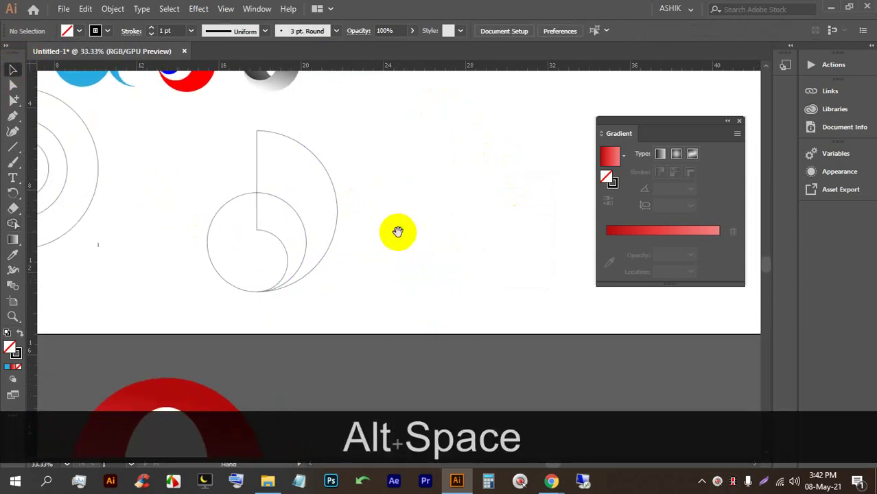
click(334, 184)
click(16, 369)
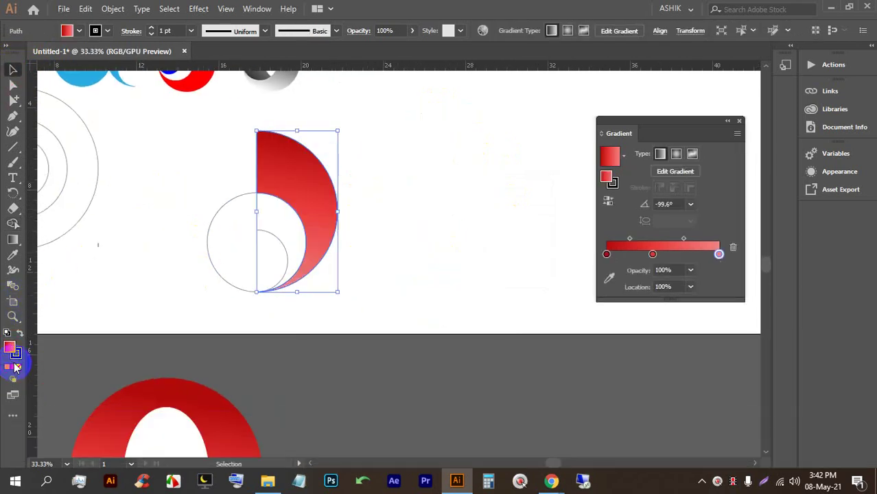
click(241, 239)
click(230, 211)
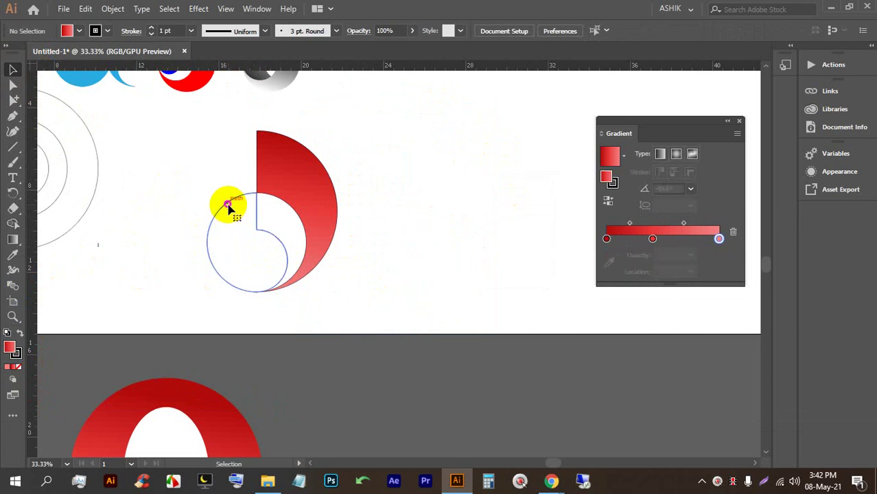
click(12, 372)
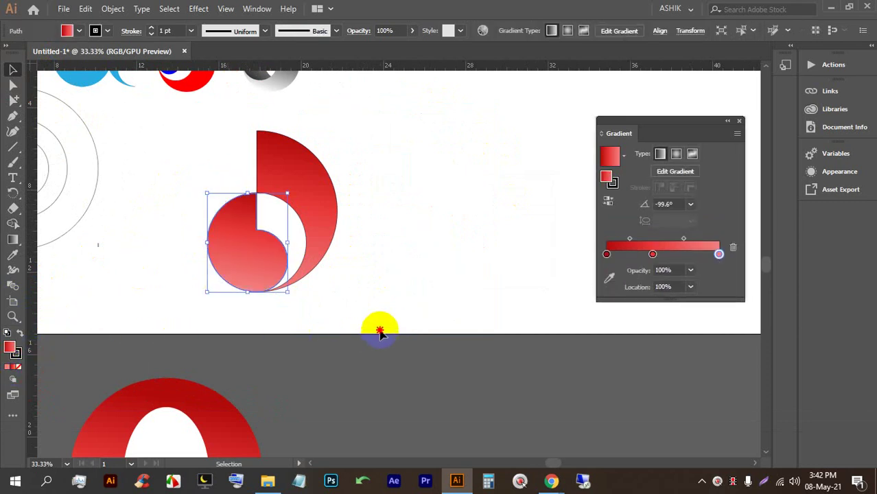
Remove the black stroke from both red gradient shapes.
click(310, 308)
drag(309, 308, 384, 289)
drag(350, 234, 348, 231)
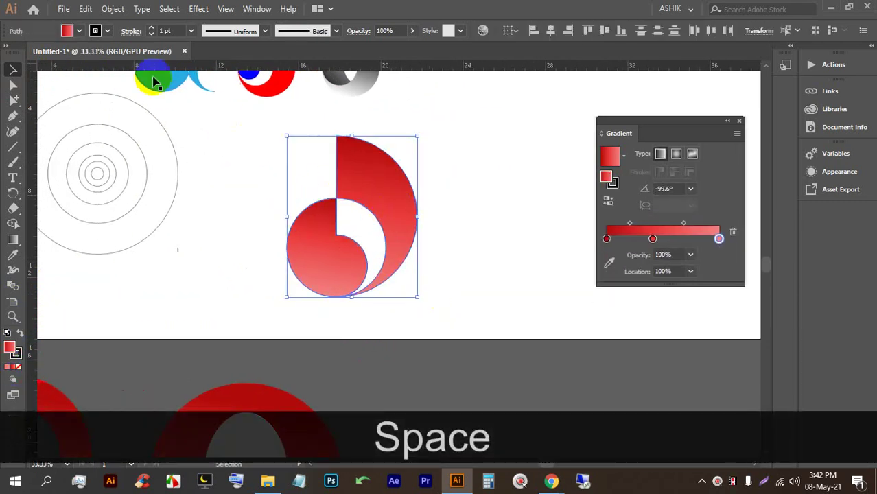
click(107, 31)
click(8, 52)
click(505, 269)
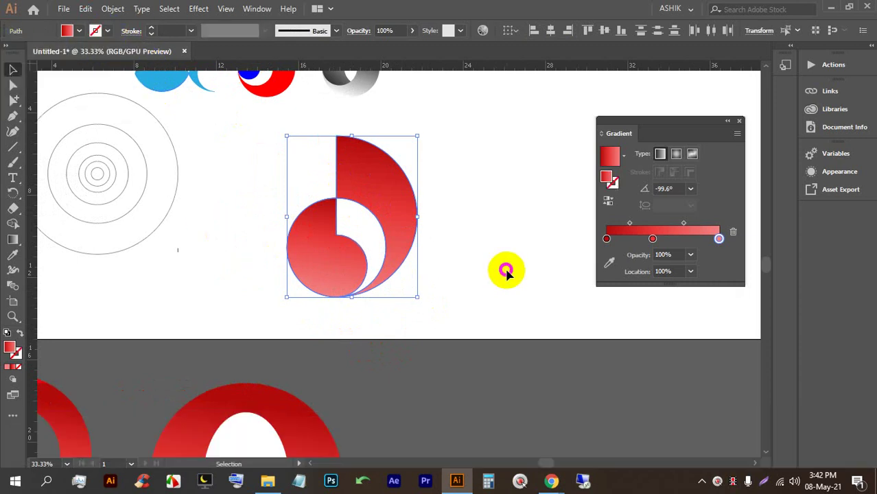
scroll(289, 181, up, 2)
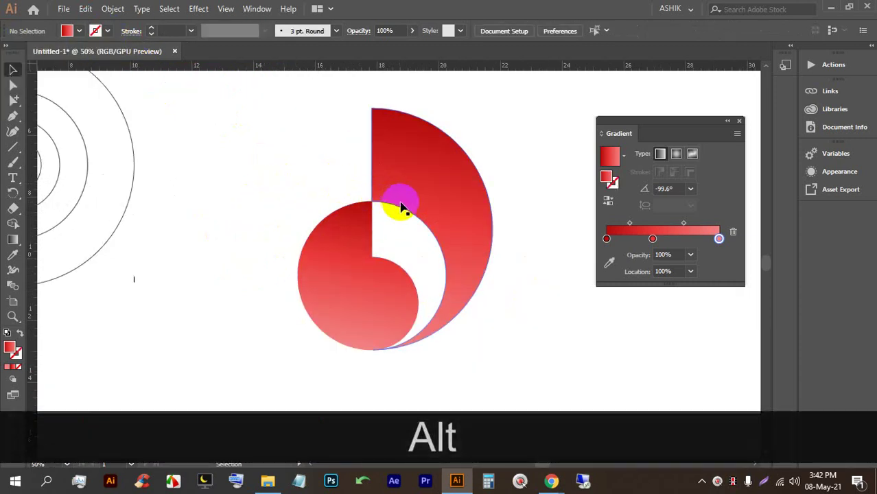
double_click(607, 239)
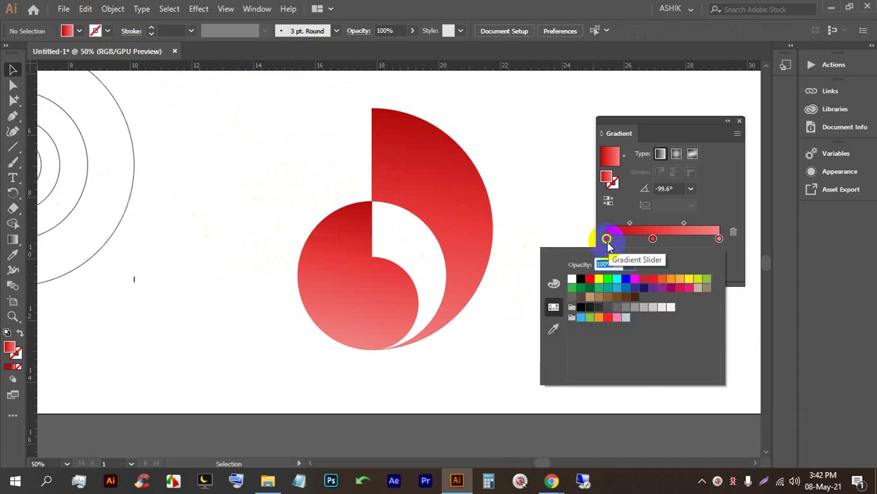
click(652, 288)
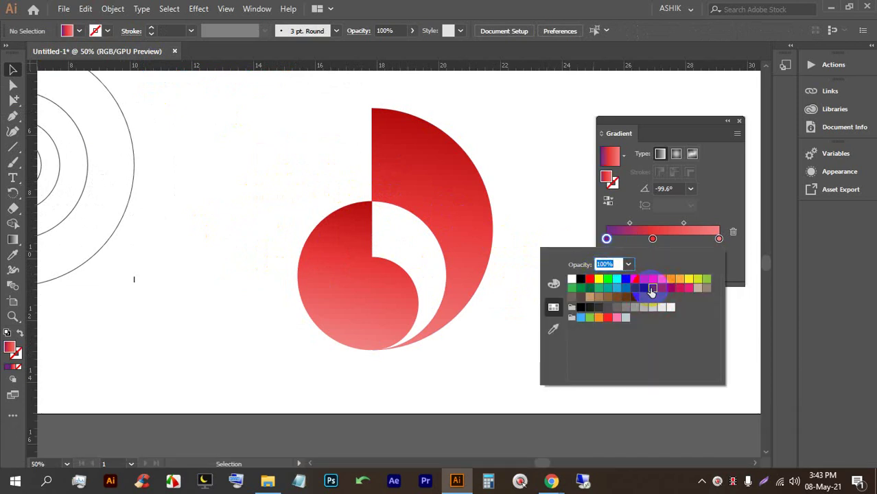
click(653, 239)
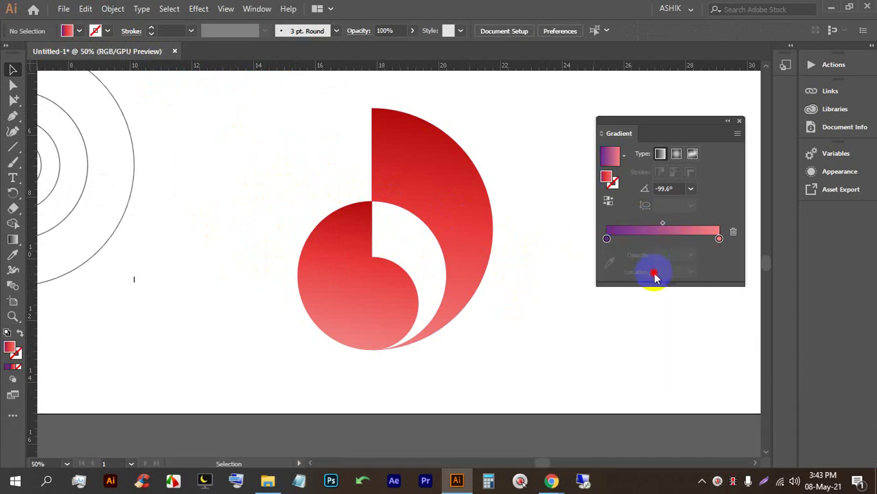
Add a purple stop at about 24.3% to the outer crescent's gradient and delete its middle red stop.
click(465, 187)
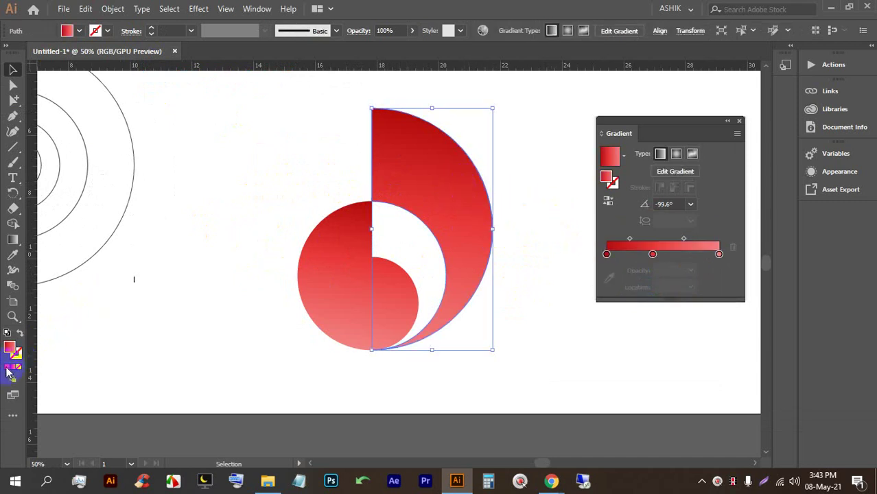
double_click(607, 254)
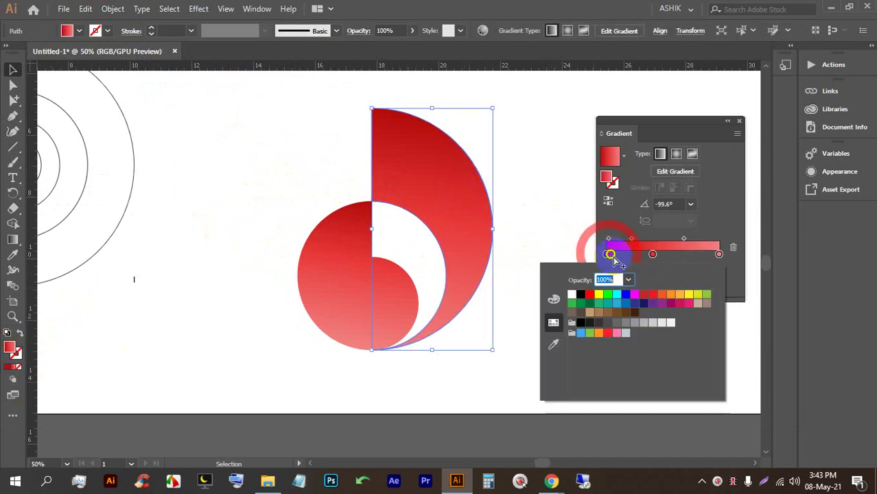
click(650, 300)
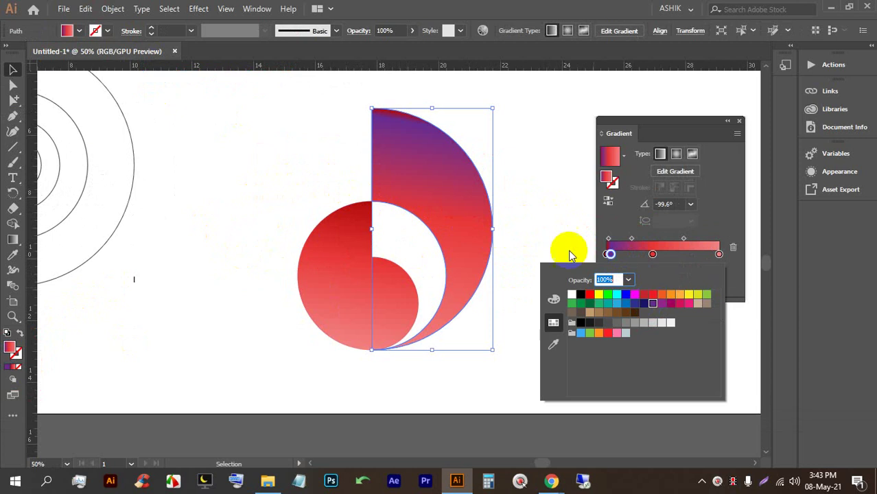
click(653, 255)
drag(610, 254, 634, 253)
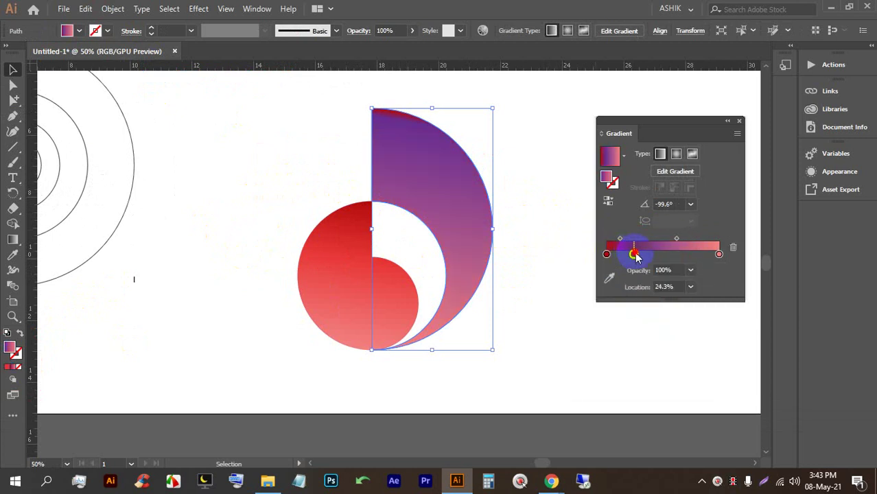
Recolor the crescent gradient's first stop purple and its last stop black.
double_click(607, 254)
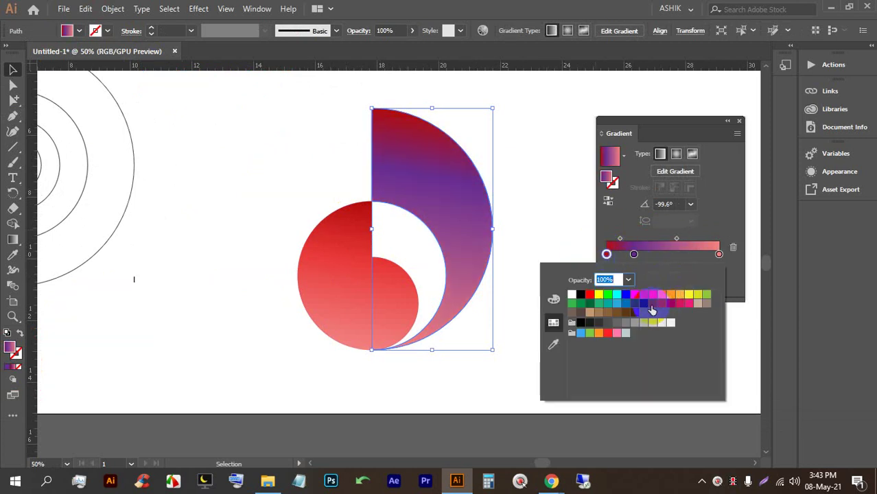
click(525, 194)
click(448, 212)
double_click(718, 255)
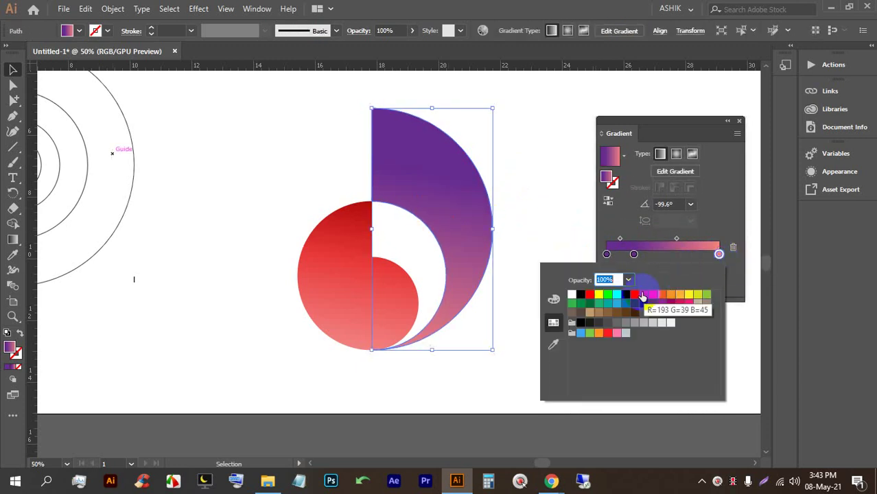
click(578, 295)
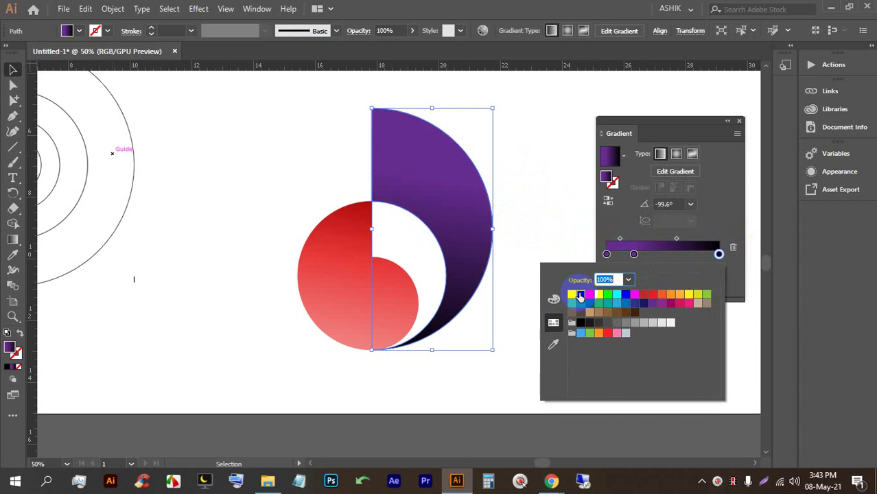
Redraw the crescent's gradient at about -88° from its top edge to just below the shape.
click(527, 221)
click(485, 220)
click(13, 239)
mouse_move(423, 102)
mouse_down()
mouse_move(417, 229)
mouse_move(436, 397)
mouse_up()
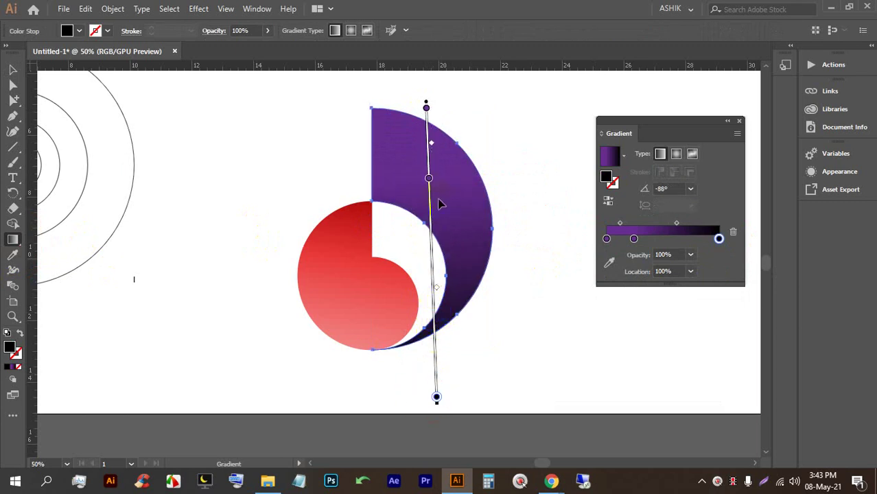
click(16, 72)
click(274, 133)
Copy the crescent's purple-to-black gradient onto the comma-shaped inner piece with the Eyedropper.
click(326, 278)
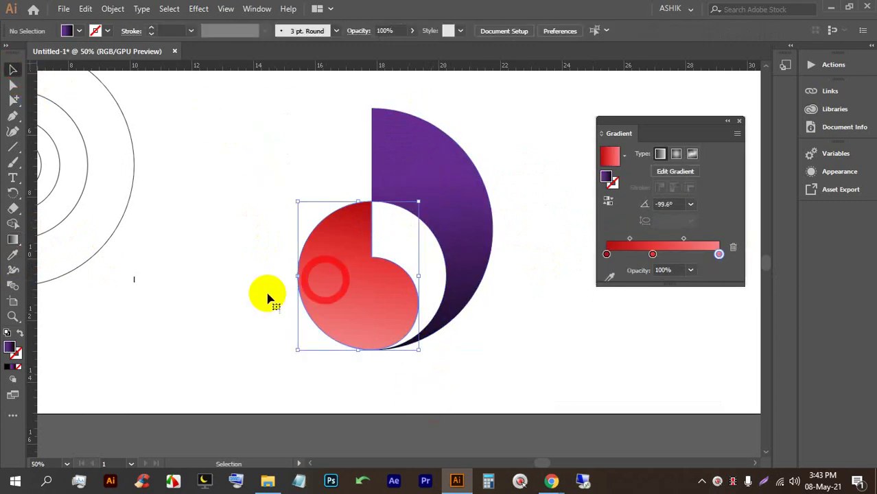
click(12, 255)
click(427, 177)
click(12, 70)
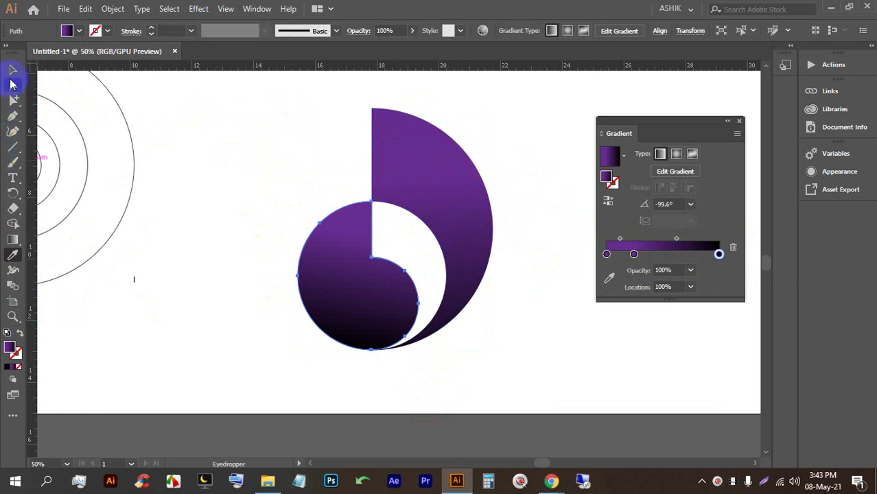
Redraw the comma shape's gradient at about 107.2°, running from purple below the shape to black above it.
click(13, 240)
drag(410, 396, 336, 144)
drag(378, 265, 357, 269)
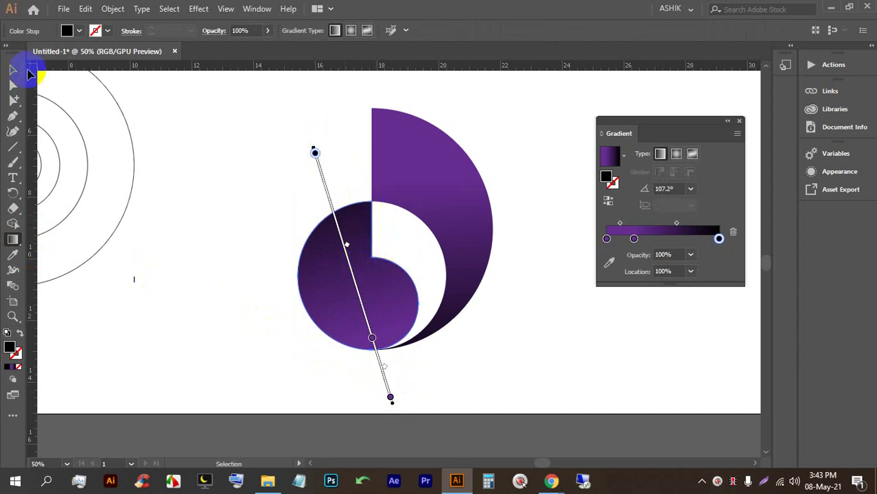
click(13, 69)
click(235, 147)
Scale down the purple logo and place a copy rotated 180° to its right.
scroll(356, 230, down, 1)
key(alt+space)
scroll(466, 246, down, 1)
scroll(462, 259, up, 1)
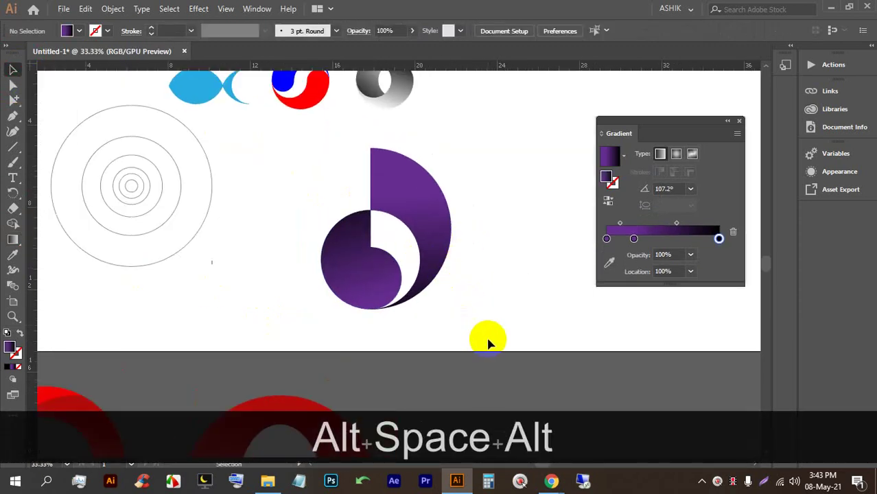
click(385, 186)
drag(414, 200, 318, 200)
drag(289, 148, 407, 210)
drag(458, 192, 391, 362)
click(476, 294)
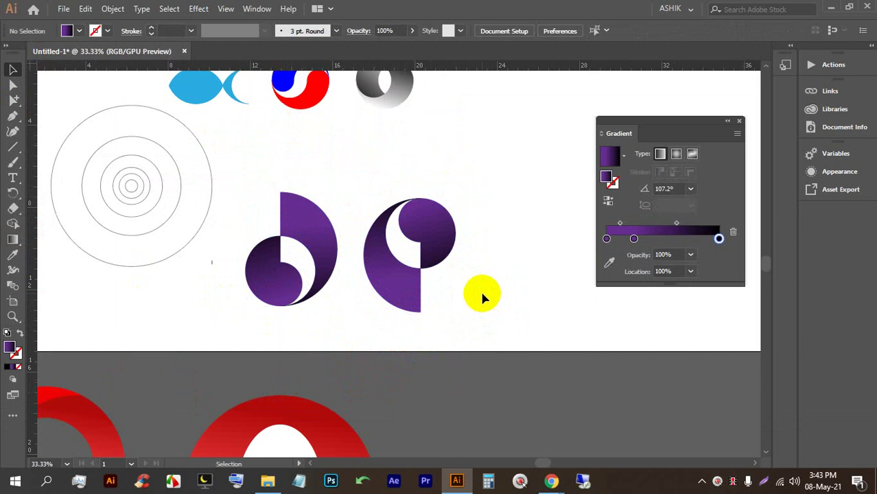
Move both purple logos together to the upper right area of the artboard.
alt+click(480, 249)
drag(440, 236, 277, 215)
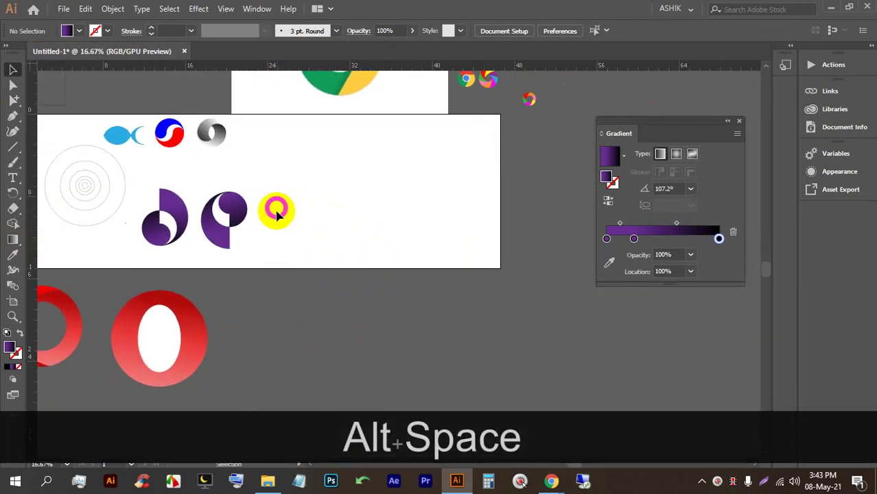
scroll(94, 182, up, 1)
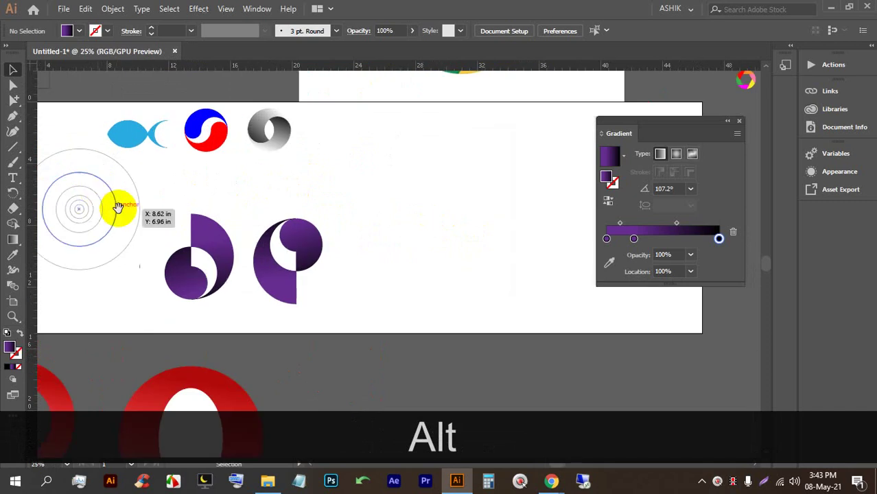
drag(117, 204, 254, 203)
alt+click(225, 196)
drag(366, 248, 484, 149)
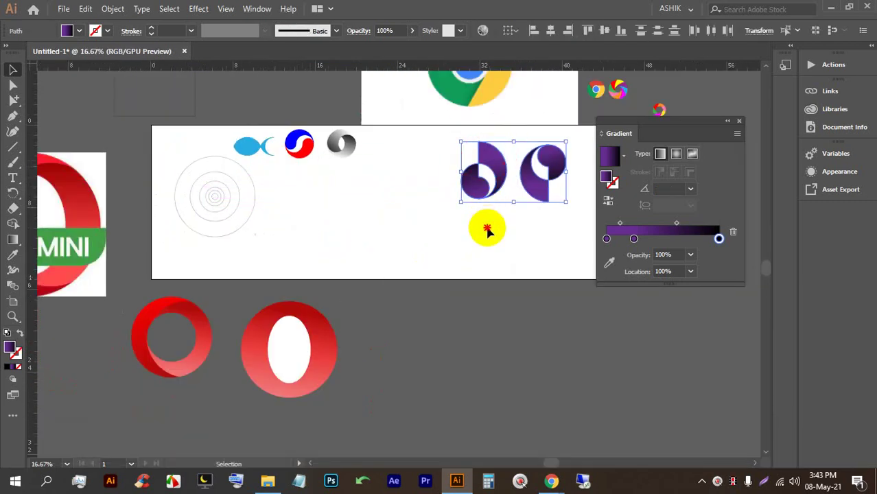
click(485, 225)
Duplicate the largest guide circle into four overlapping circles, one central and the others offset left, right and below.
scroll(273, 218, up, 1)
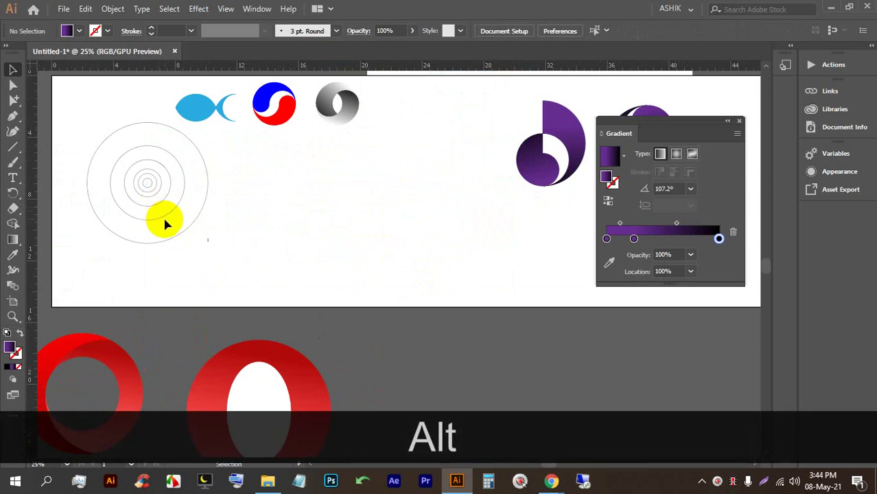
click(206, 175)
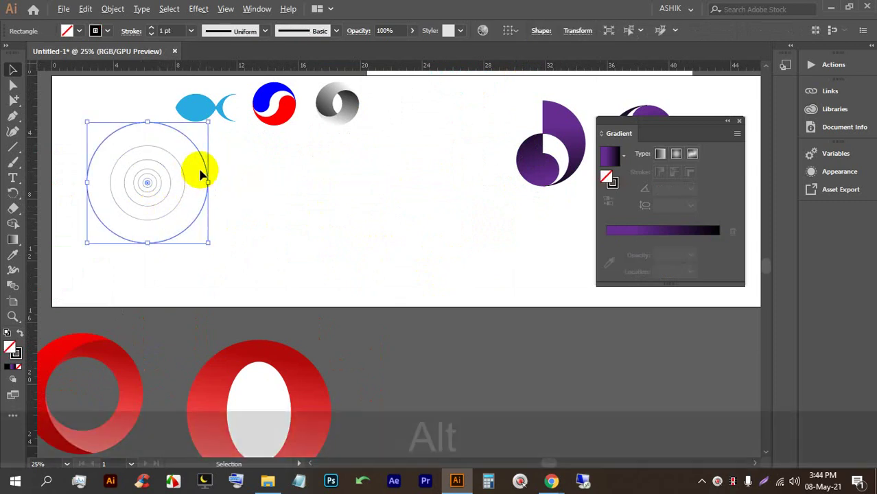
drag(205, 164, 403, 227)
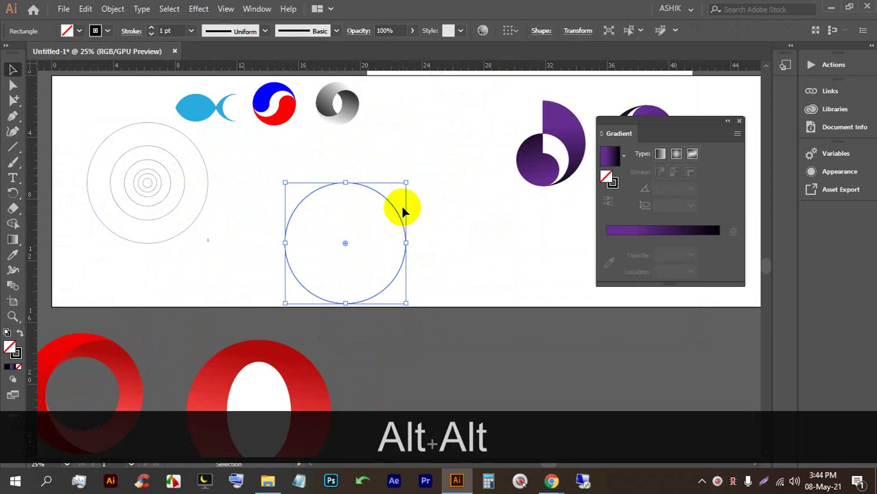
key(ctrl+z)
click(416, 199)
drag(407, 197, 426, 192)
drag(426, 190, 377, 190)
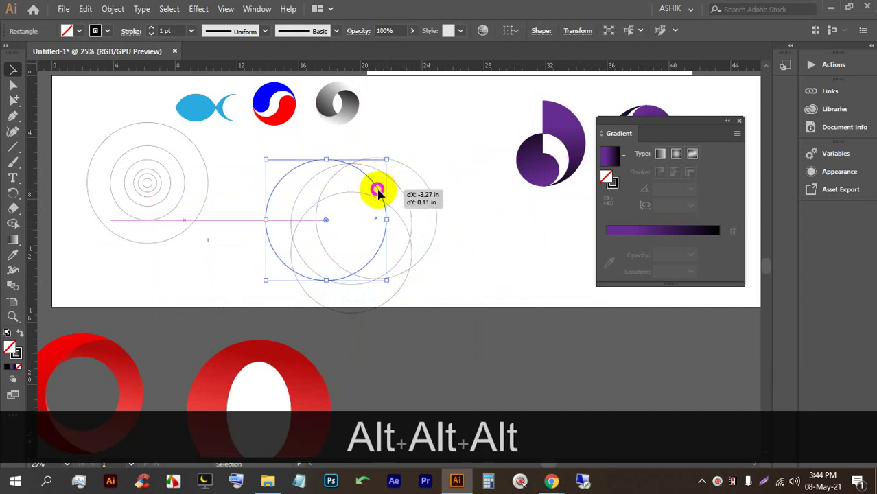
click(480, 212)
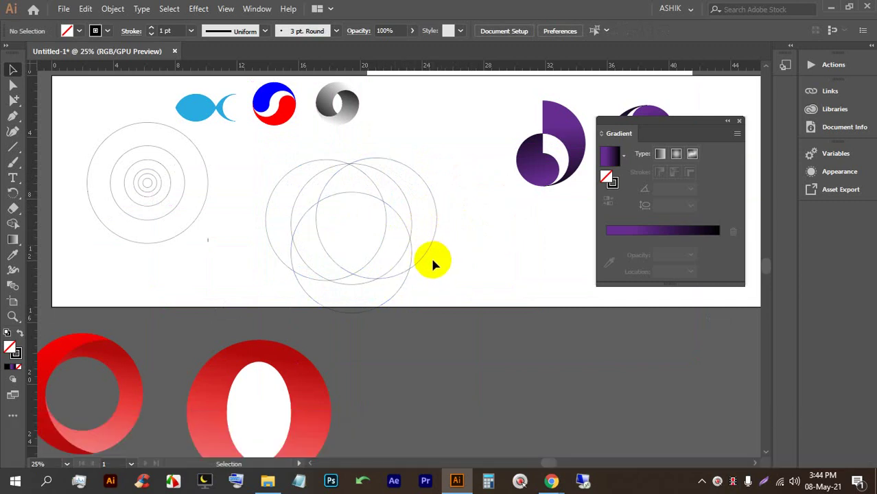
Remove the outer upper-left, upper-right and bottom areas of the four overlapping circles with the Shape Builder tool.
drag(457, 285, 280, 170)
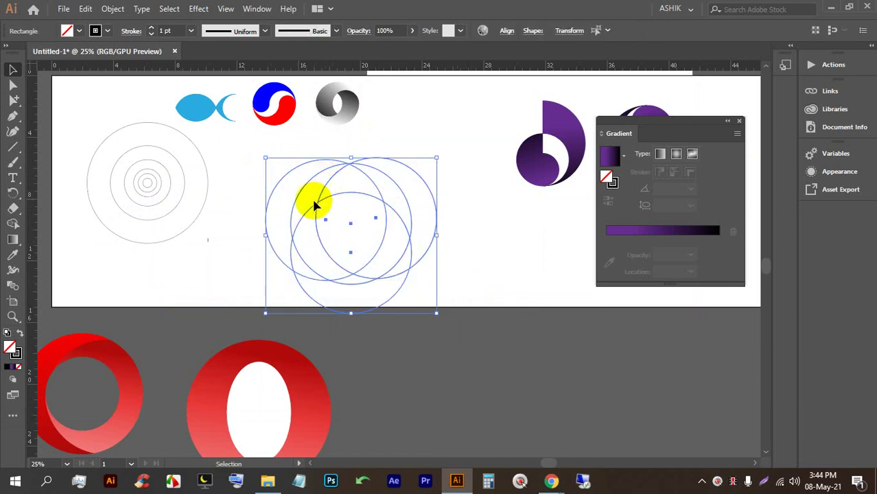
click(11, 227)
alt+click(296, 172)
alt+click(388, 165)
alt+click(366, 298)
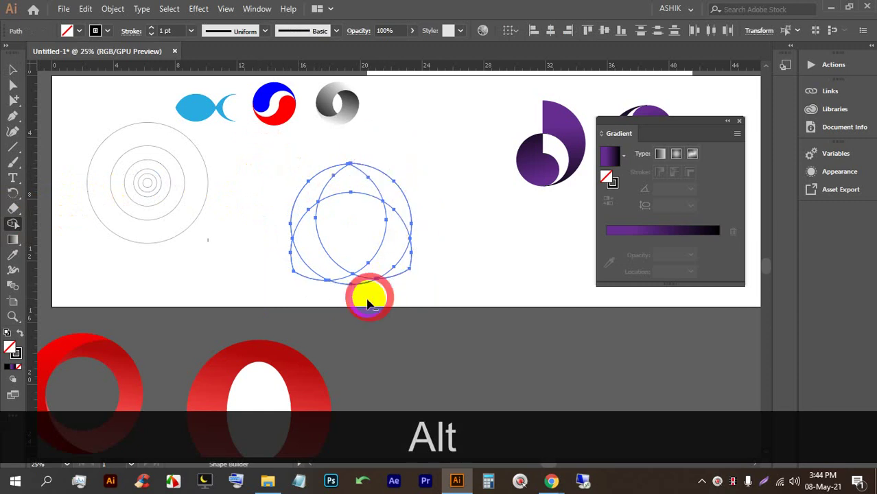
Remove the leftover area below the central circle and merge the outer regions into three interlocking crescents with Shape Builder.
key(ctrl+alt+z)
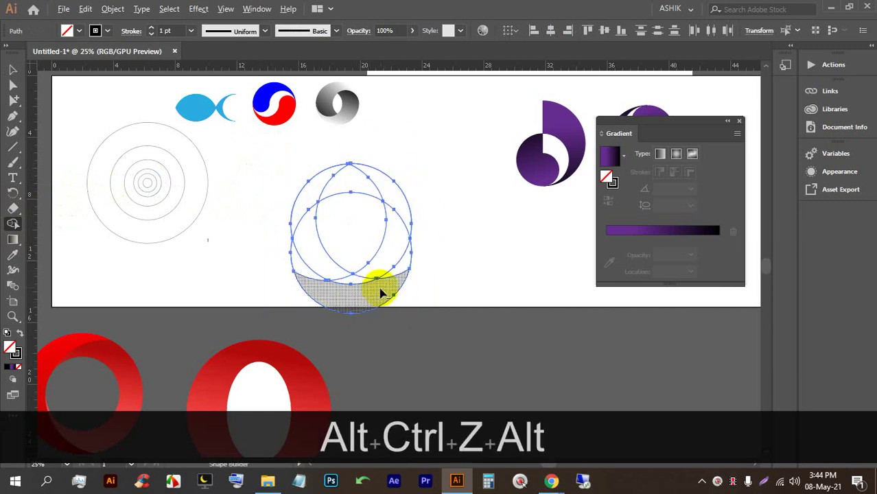
alt+click(376, 292)
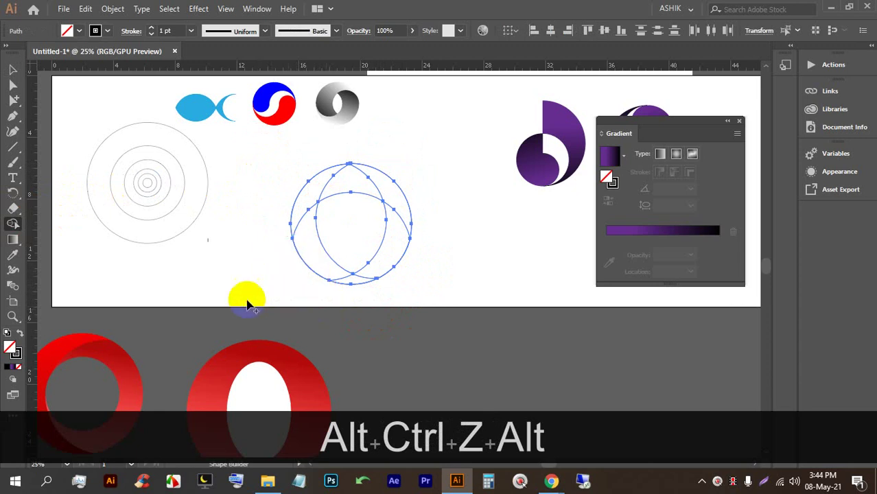
alt+scroll(348, 205, up, 1)
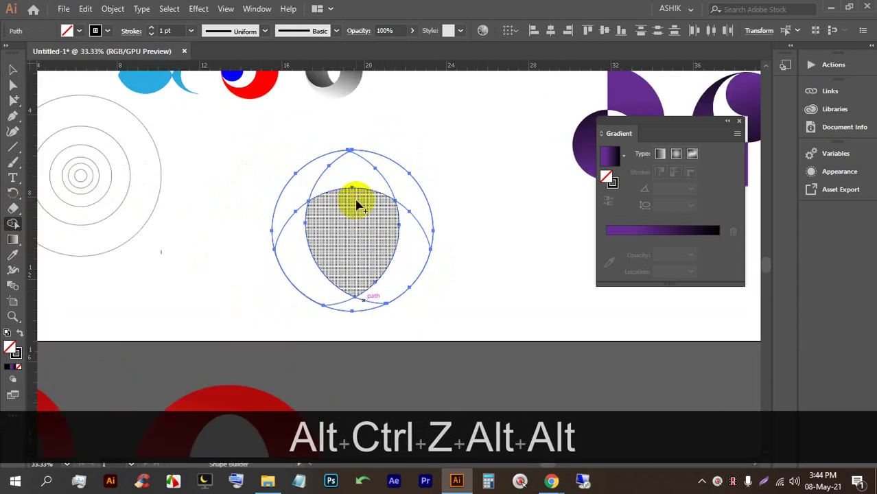
mouse_move(357, 180)
mouse_down()
mouse_move(348, 176)
mouse_move(372, 176)
mouse_move(407, 196)
mouse_up()
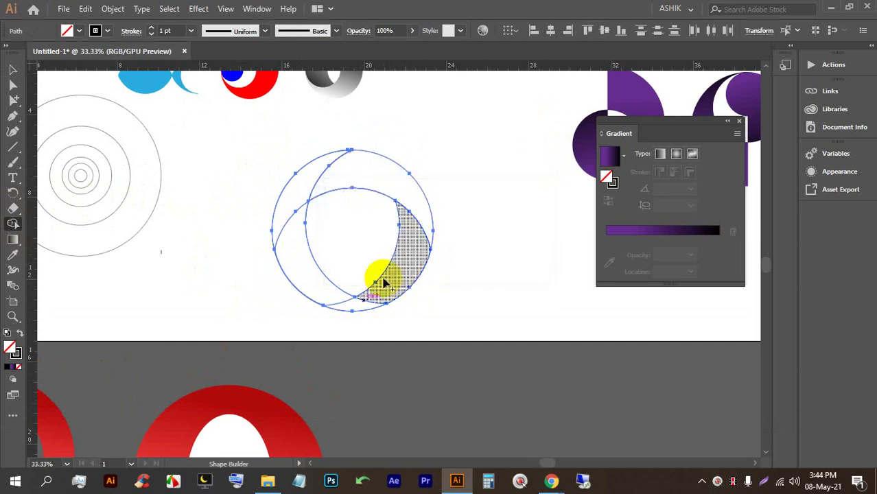
drag(394, 281, 366, 307)
mouse_move(292, 206)
mouse_down()
mouse_move(284, 215)
mouse_move(294, 245)
mouse_up()
Fill the top crescent with the purple-to-black gradient and remove the gradient's middle colour stop.
key(v)
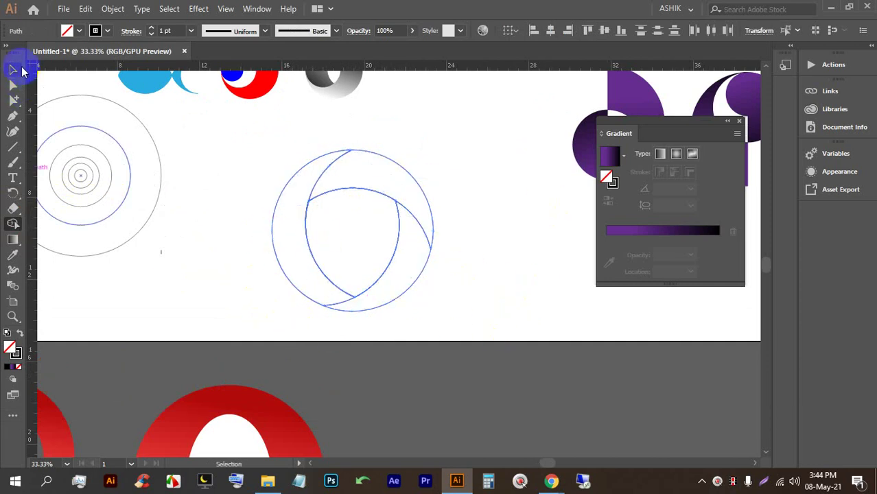
click(241, 129)
click(370, 156)
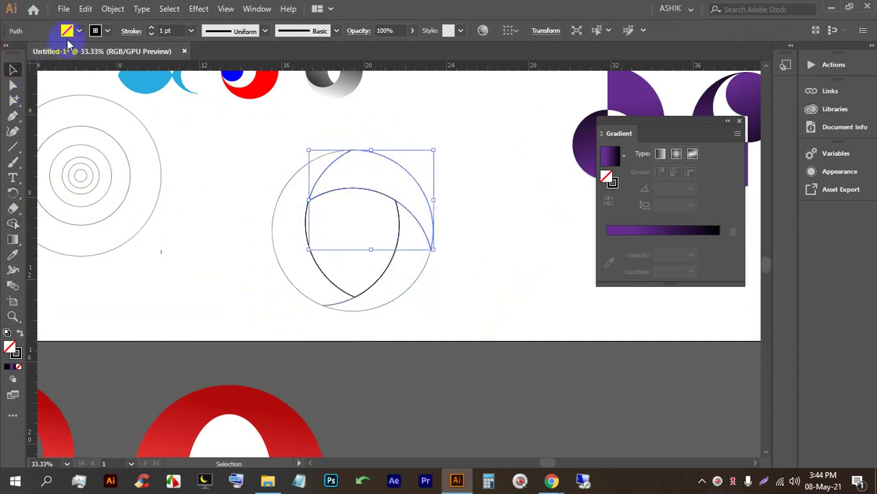
click(13, 366)
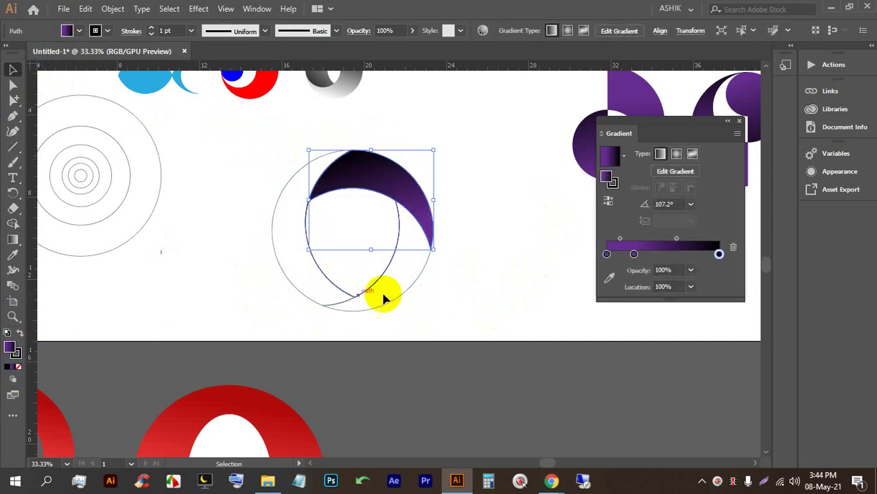
drag(633, 254, 636, 287)
click(606, 254)
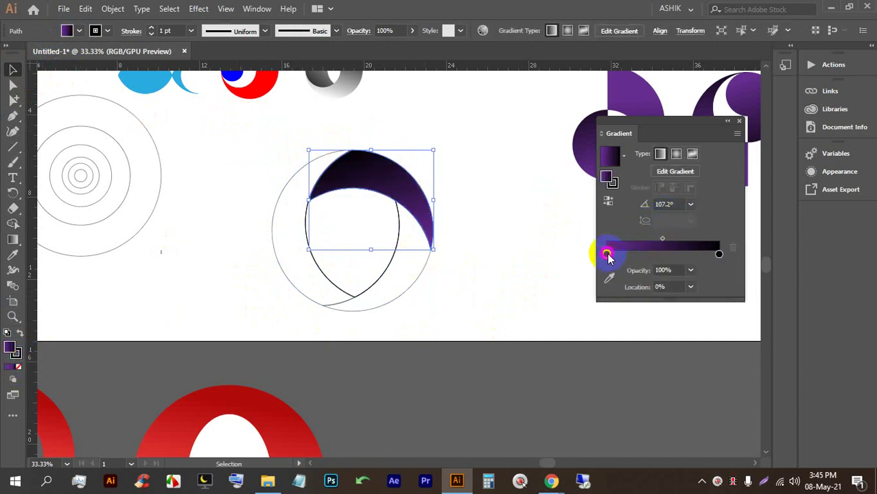
Set the gradient's starting colour to red and redraw it diagonally across the top crescent at about -25.8°.
double_click(607, 254)
click(588, 297)
click(499, 196)
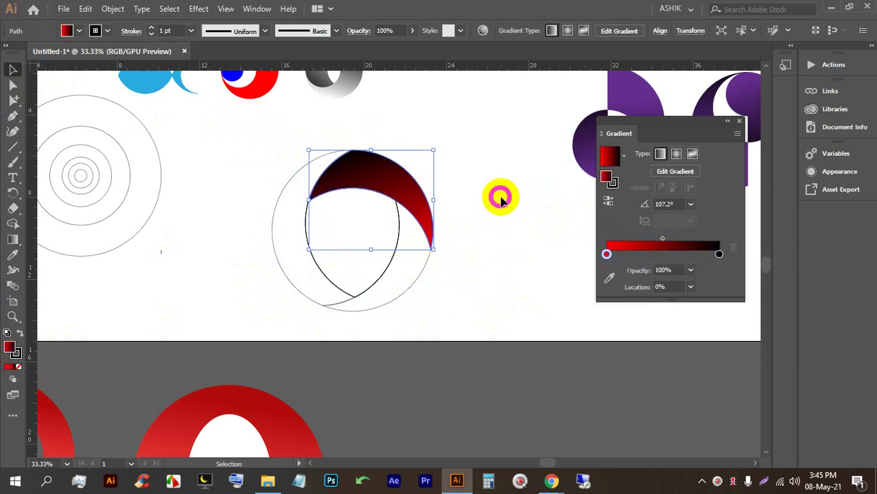
click(401, 186)
click(12, 239)
mouse_move(321, 151)
mouse_down()
mouse_move(506, 241)
mouse_move(502, 254)
mouse_up()
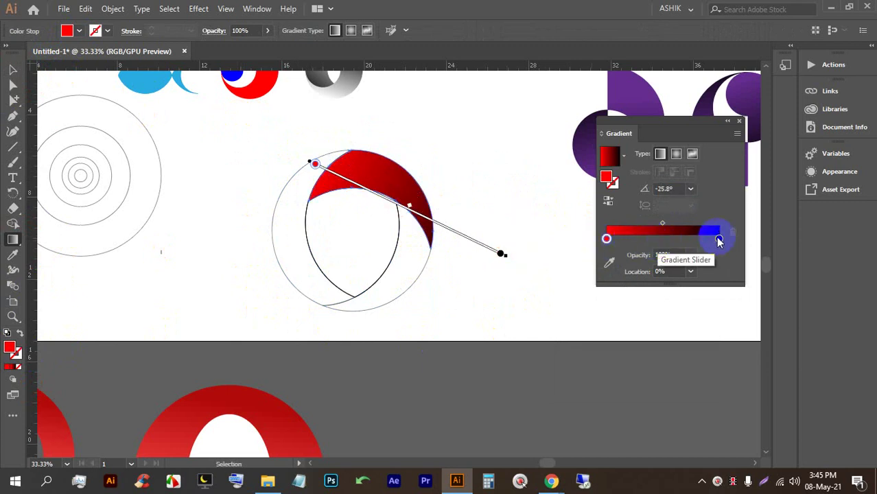
Set the top crescent's gradient to run from a red starting stop to a yellow end stop.
double_click(718, 239)
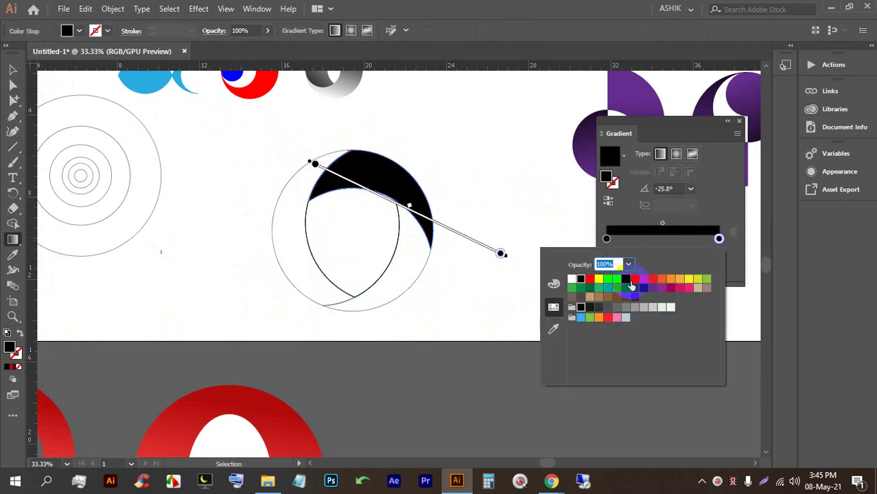
click(689, 279)
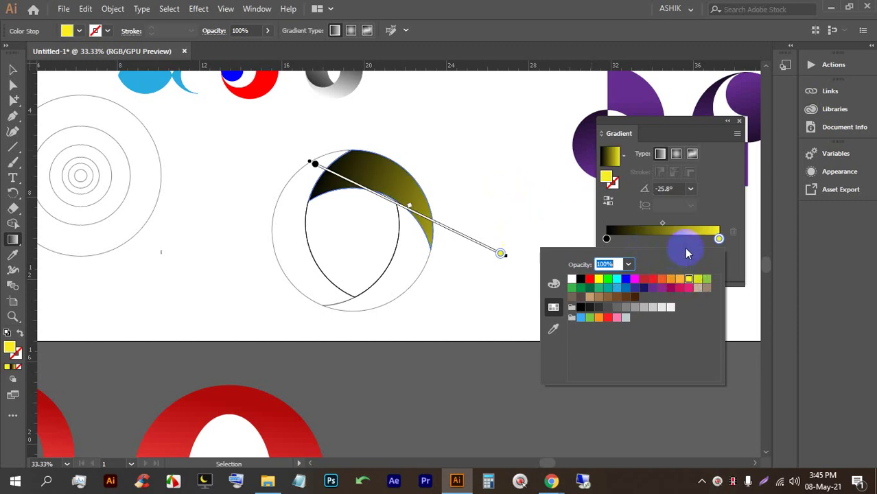
key(ctrl+z)
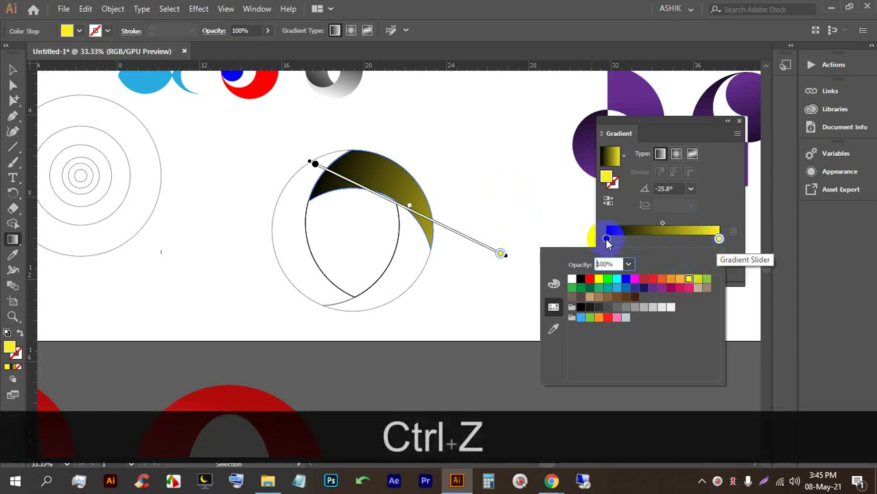
click(607, 239)
click(653, 279)
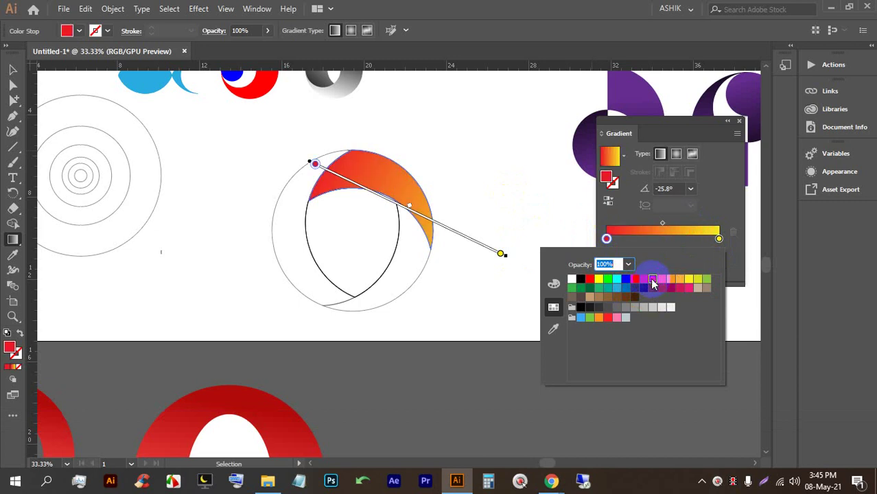
click(441, 159)
Redraw the red-to-yellow gradient diagonally across the top crescent at about -23.8°.
key(v)
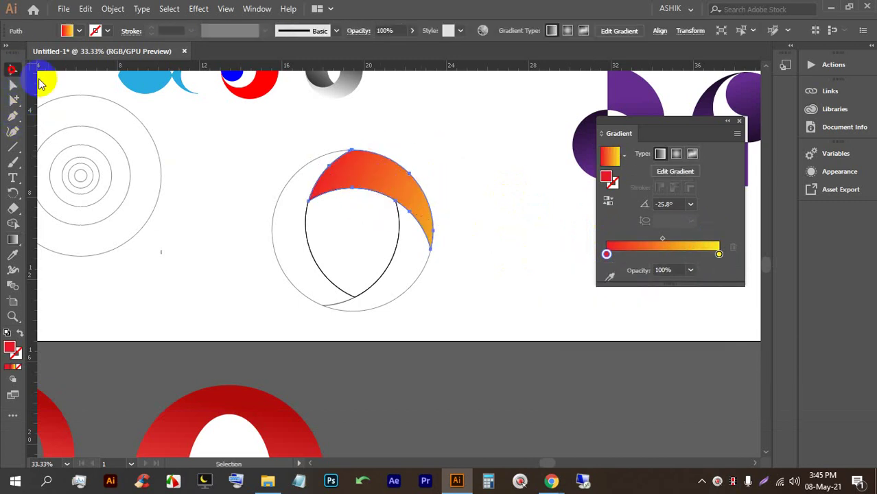
key(ctrl+shift+a)
click(355, 172)
key(g)
drag(302, 159, 480, 237)
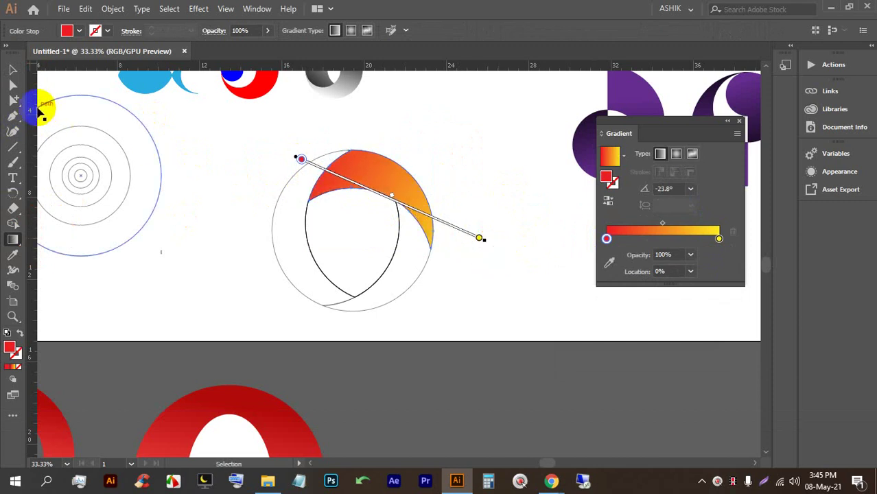
Copy the top crescent's red-to-yellow gradient onto the left crescent with the Eyedropper.
click(11, 66)
key(ctrl+shift+a)
click(285, 184)
click(13, 254)
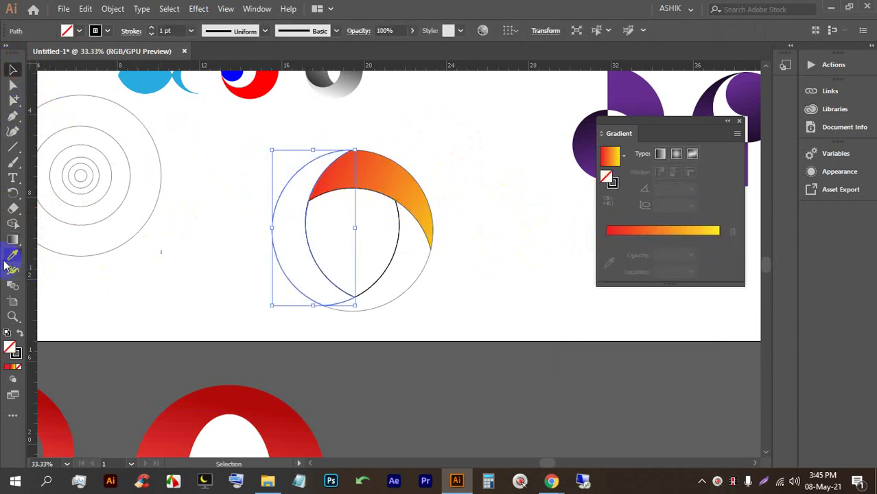
click(359, 176)
click(12, 69)
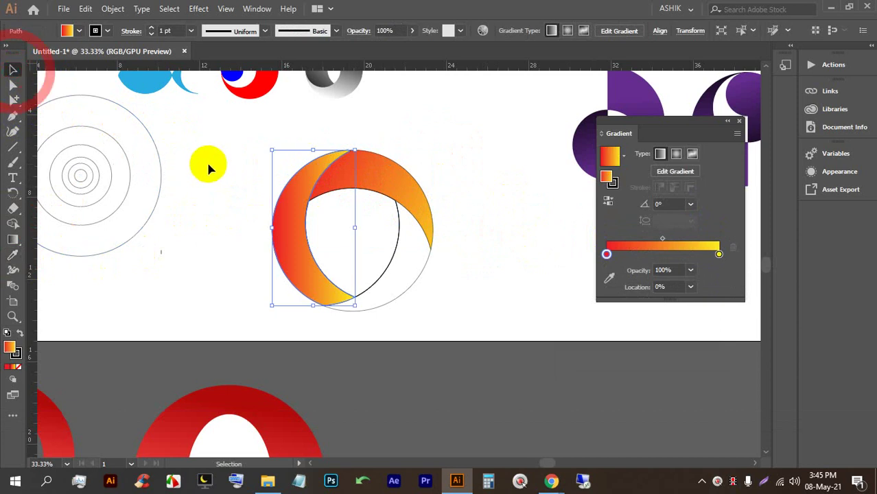
Copy the red-to-yellow gradient onto the lower-right crescent with the Eyedropper.
key(ctrl+shift+a)
click(420, 281)
click(12, 254)
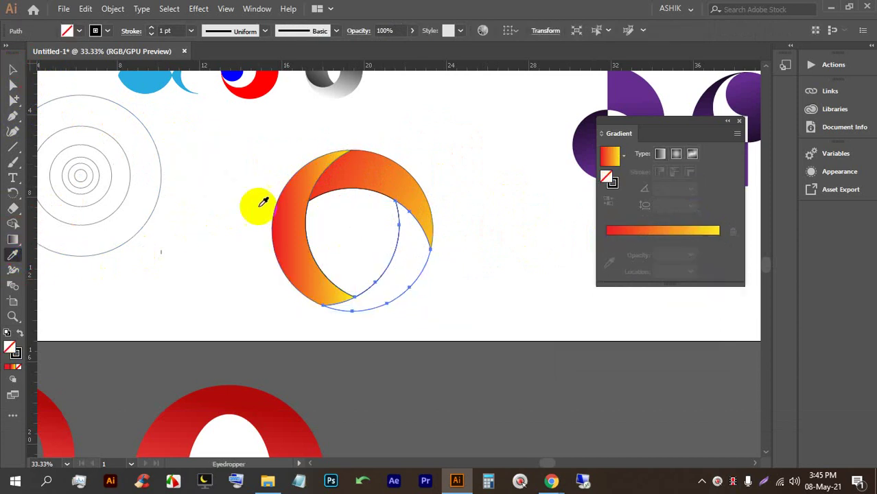
click(350, 172)
click(13, 69)
click(266, 225)
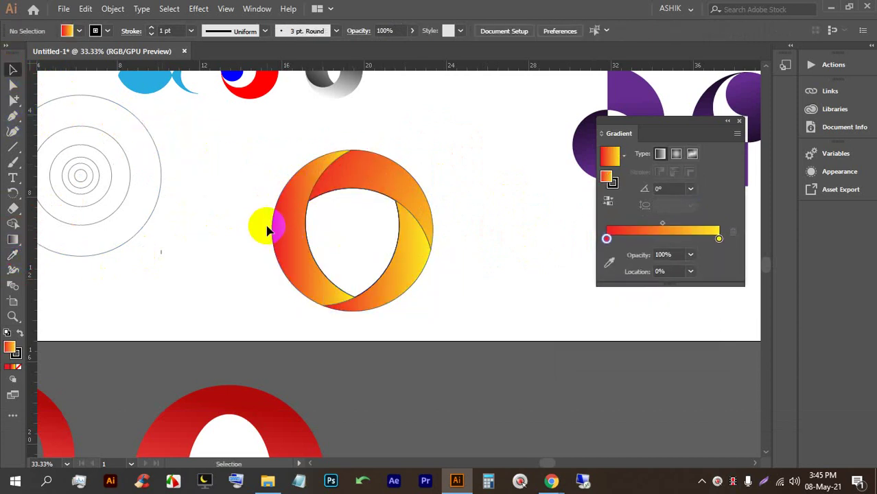
Remove the stroke from all the shapes of the ring logo and deselect them.
click(313, 168)
click(79, 31)
click(95, 30)
click(107, 30)
click(9, 52)
click(163, 231)
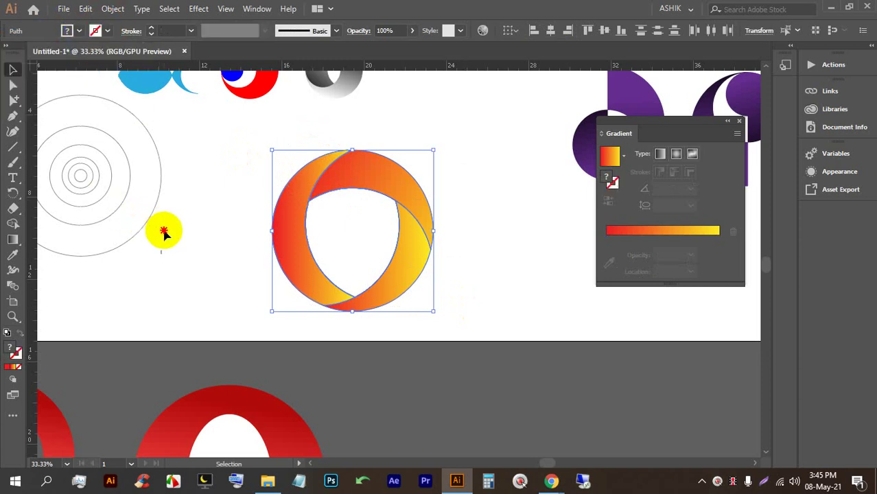
click(164, 232)
click(388, 180)
click(196, 298)
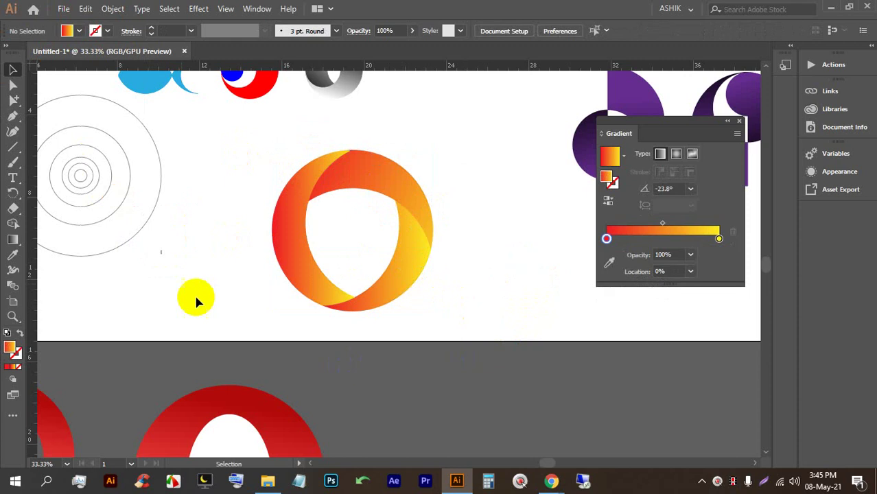
scroll(361, 196, up, 1)
scroll(417, 176, up, 1)
scroll(443, 189, down, 1)
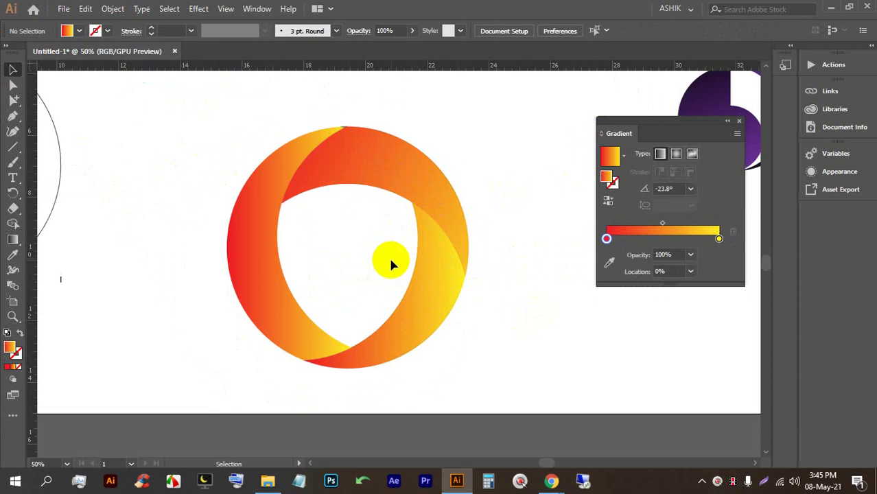
alt+scroll(390, 255, down, 2)
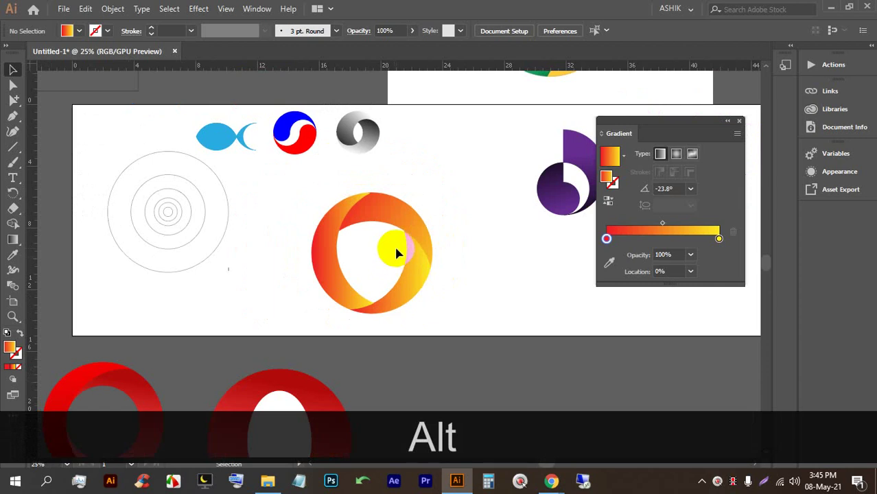
Switch to the Google Meet call in Chrome to stop presenting, and turn the camera on and back off.
click(422, 406)
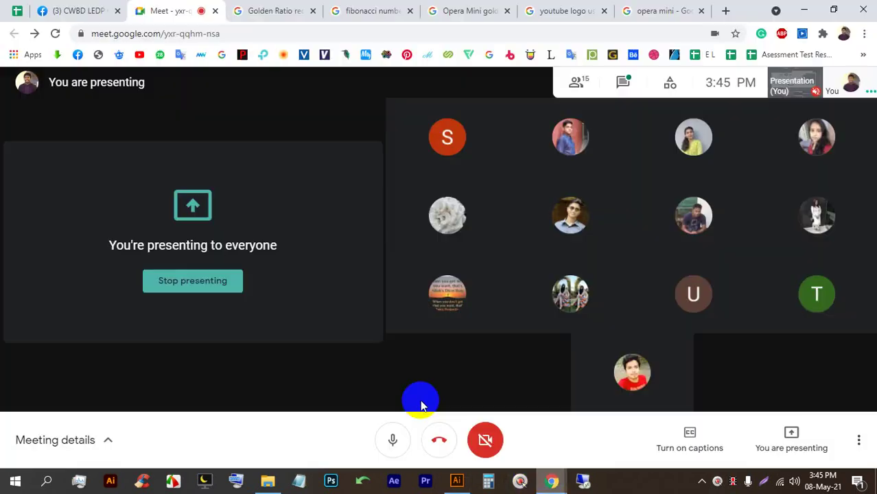
click(219, 284)
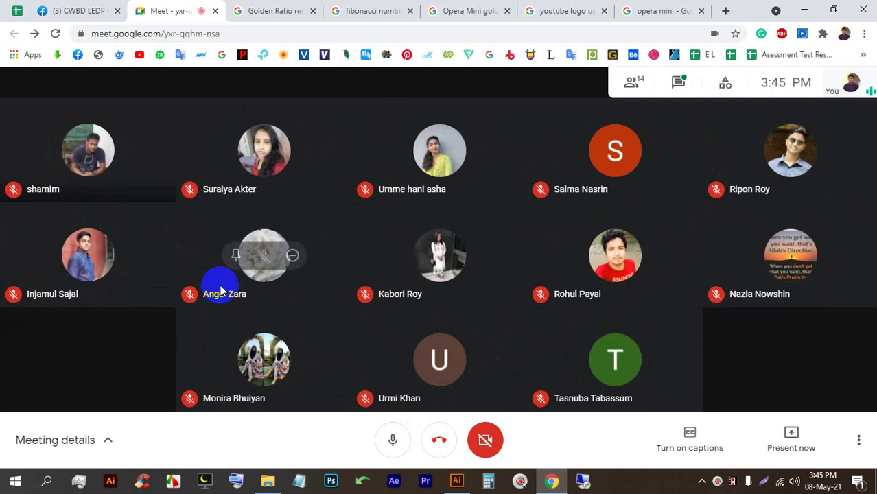
click(490, 436)
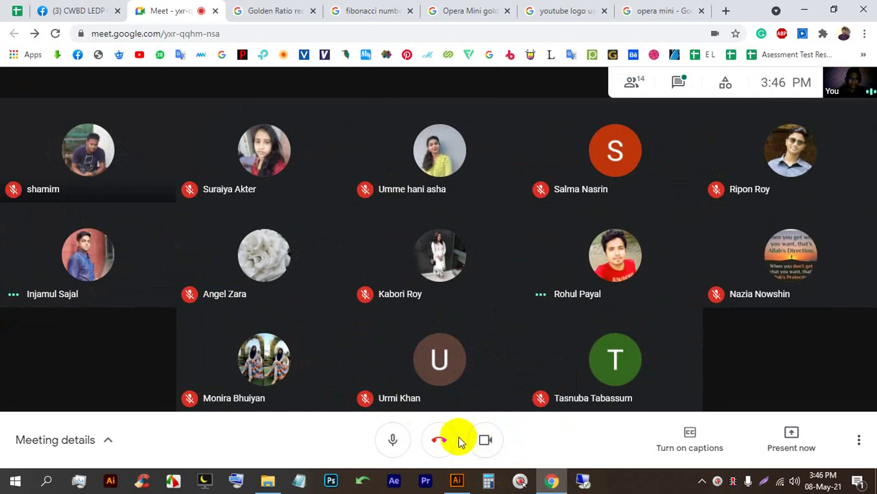
click(486, 439)
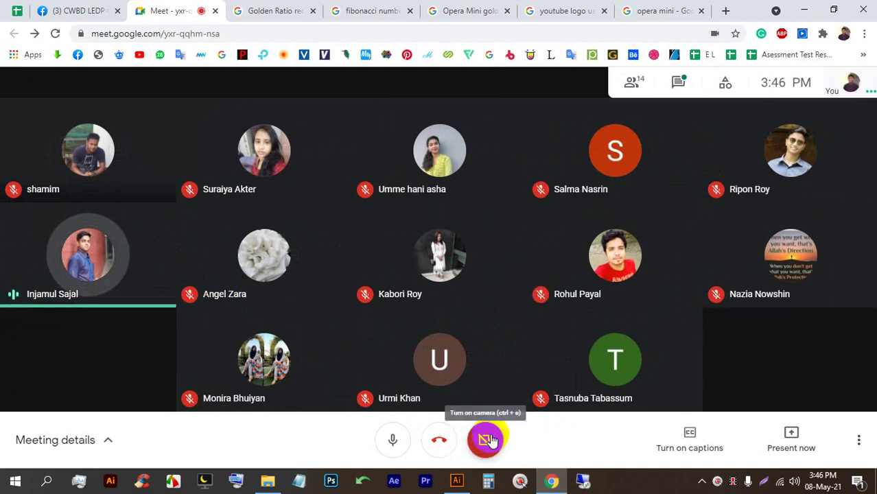